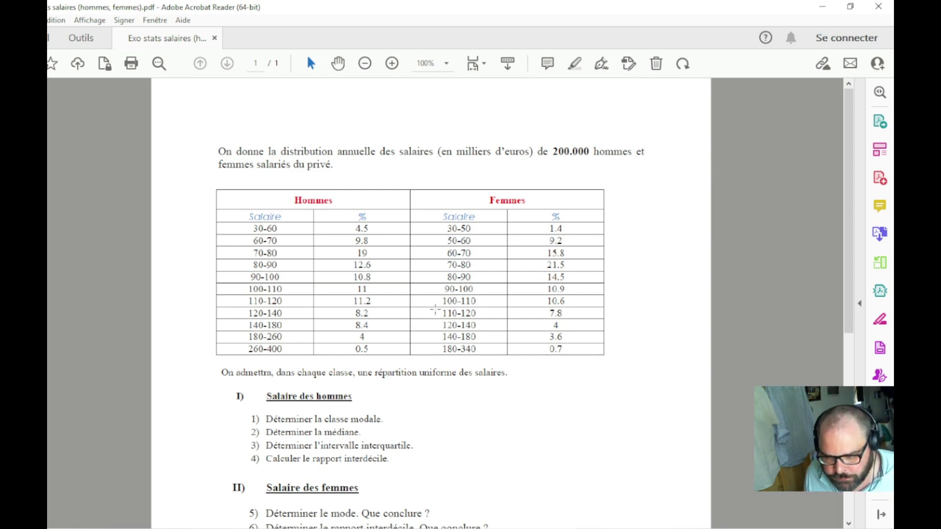
# - Compare the Femmes sheet with the Hommes sheet in Excel, then go back to the exercise PDF
pyautogui.hotkey('alt', 'Tab')
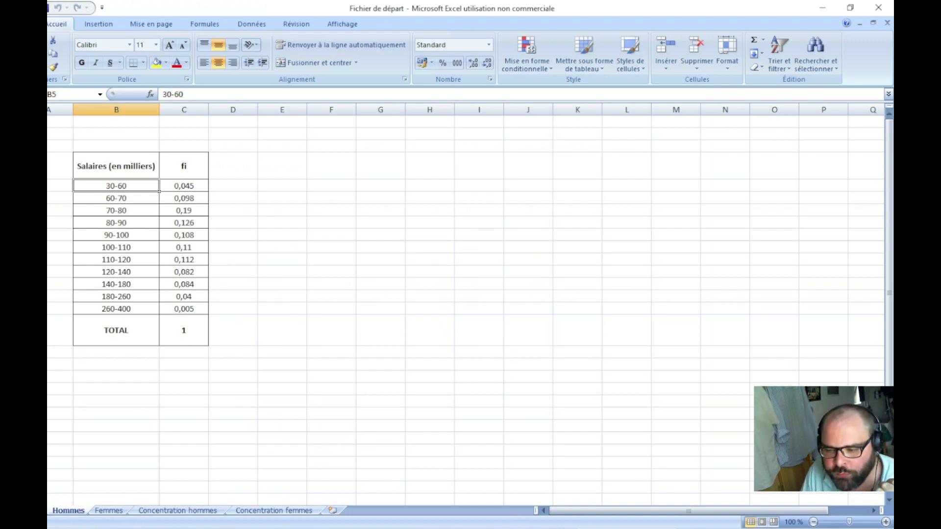
pyautogui.hotkey('alt', 'Tab')
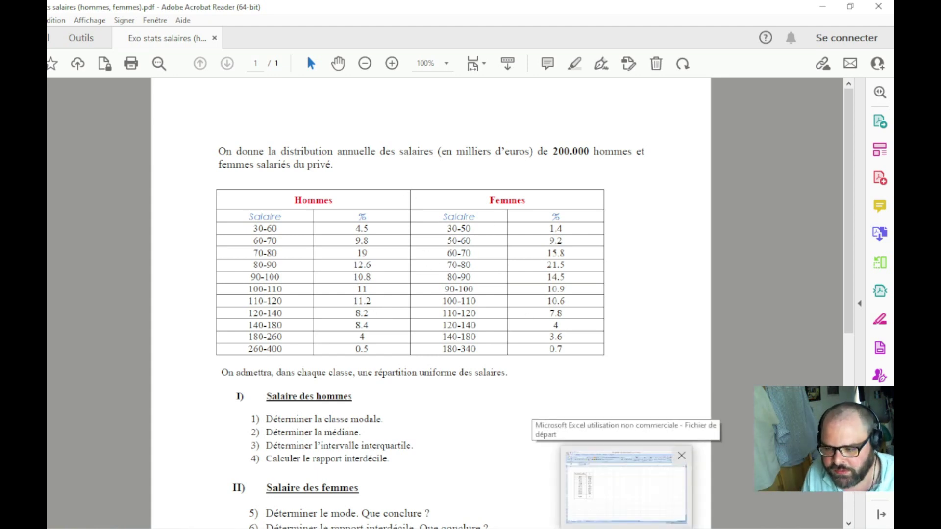
pyautogui.click(625, 490)
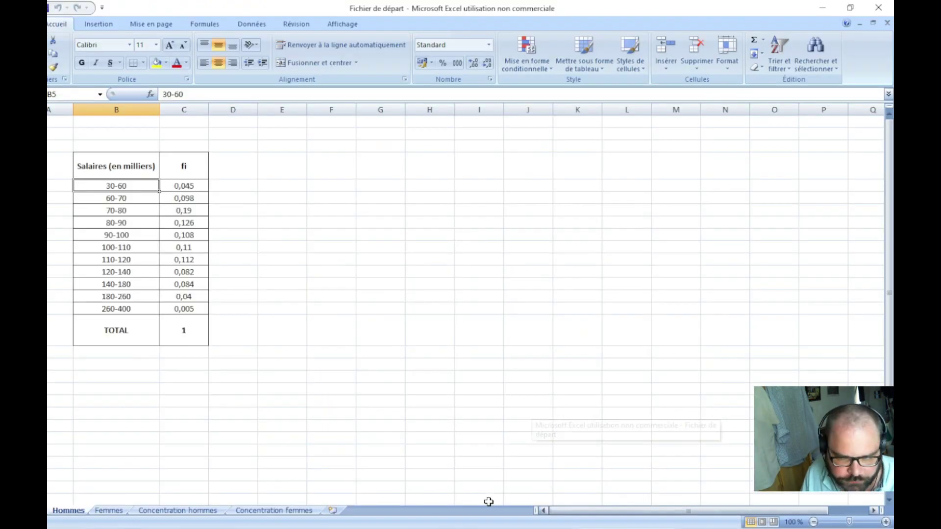
pyautogui.click(120, 510)
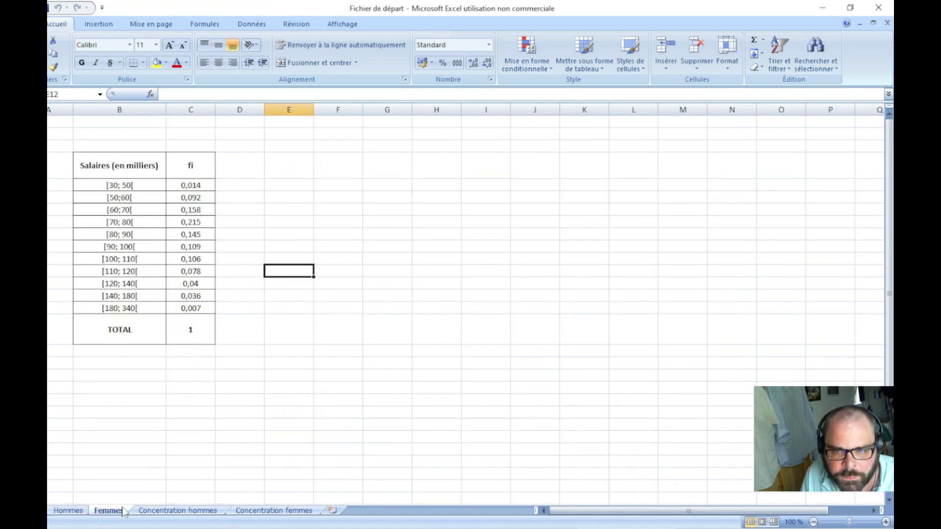
pyautogui.click(68, 510)
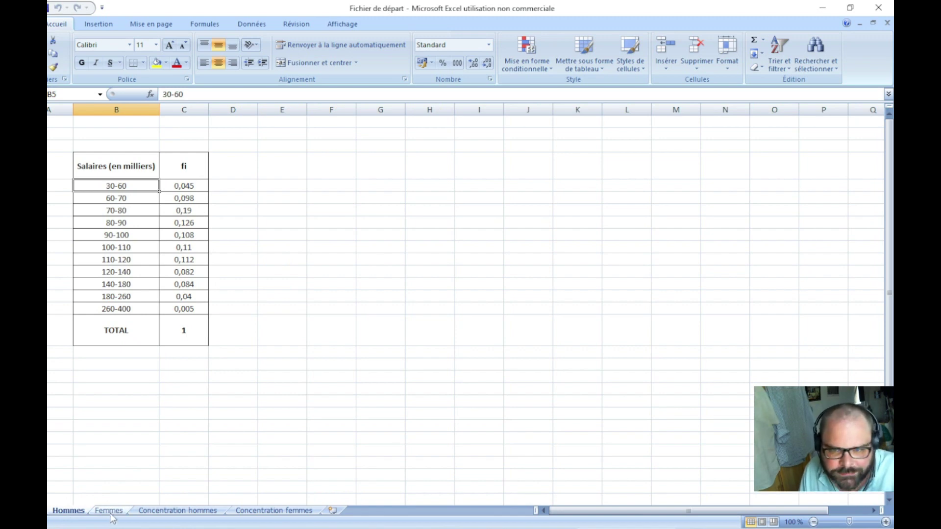
pyautogui.hotkey('alt', 'Tab')
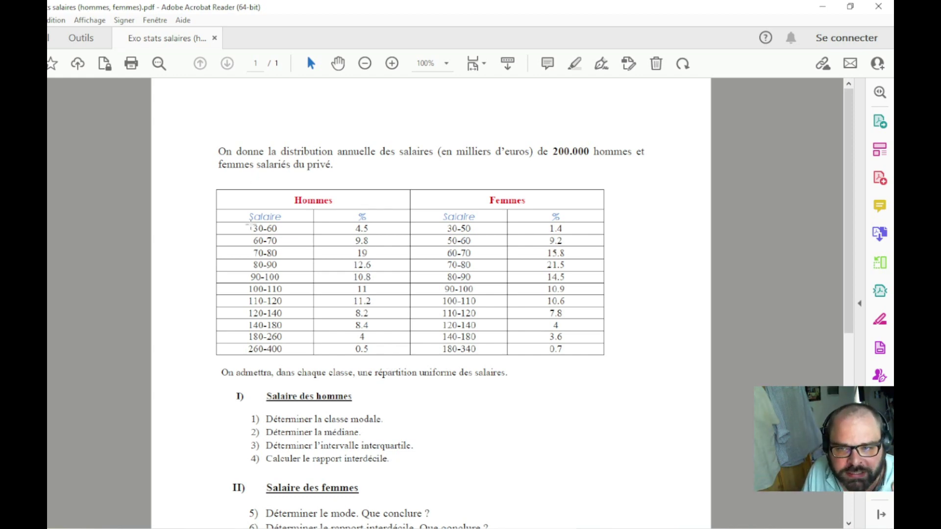
pyautogui.moveTo(248, 224); pyautogui.dragTo(303, 378)
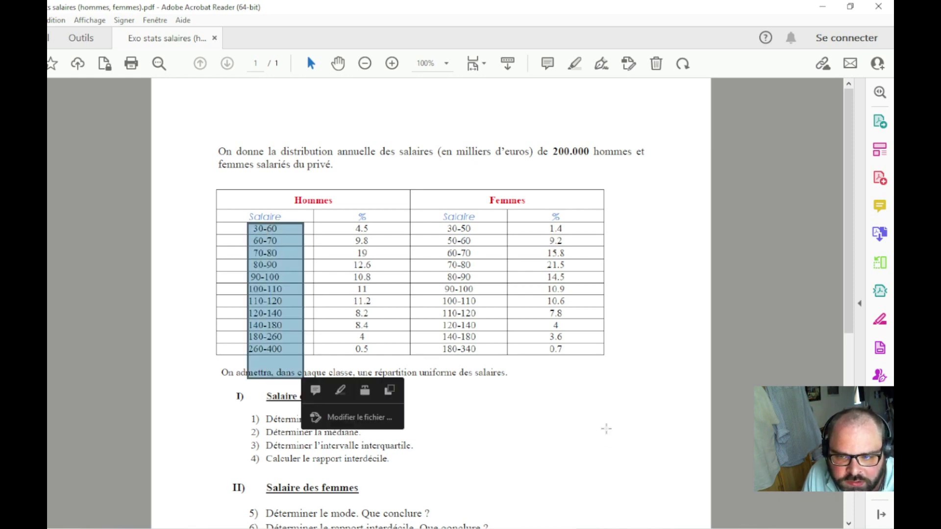
pyautogui.click(567, 333)
pyautogui.click(503, 310)
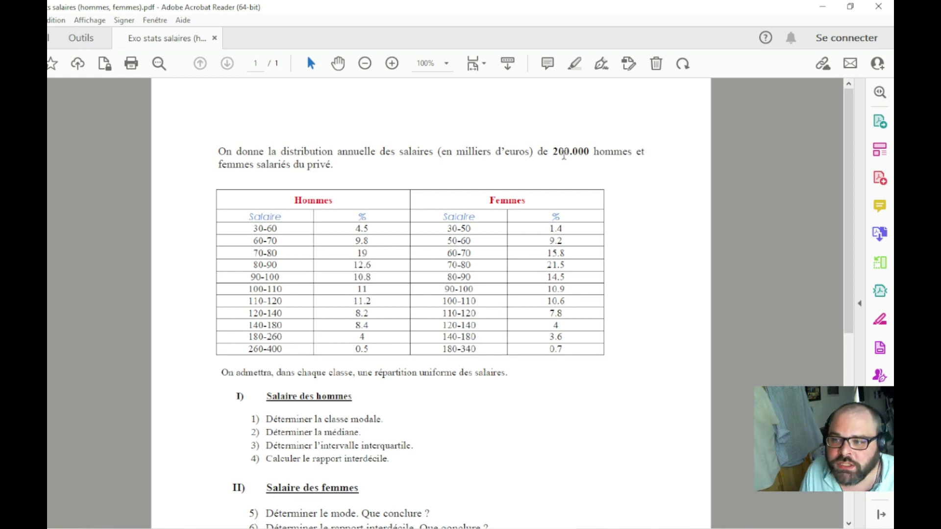
pyautogui.moveTo(552, 153); pyautogui.dragTo(632, 152)
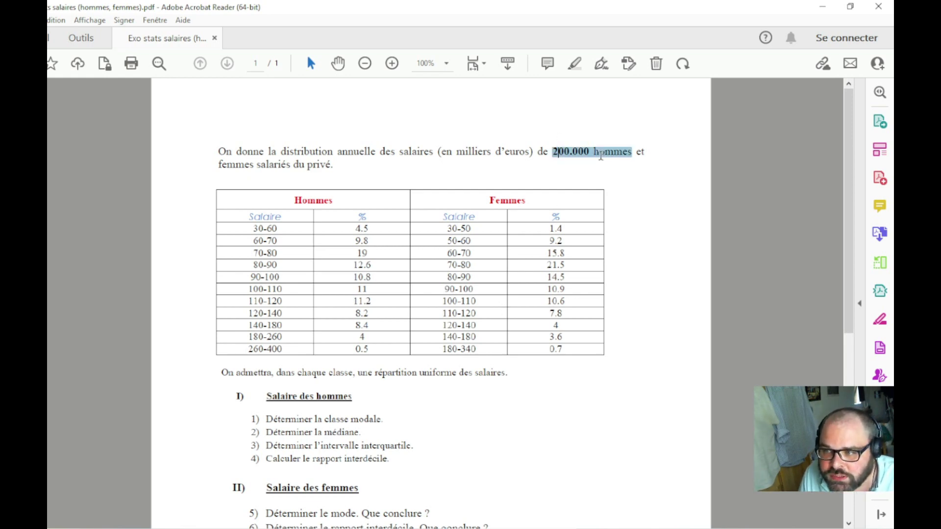
pyautogui.click(597, 179)
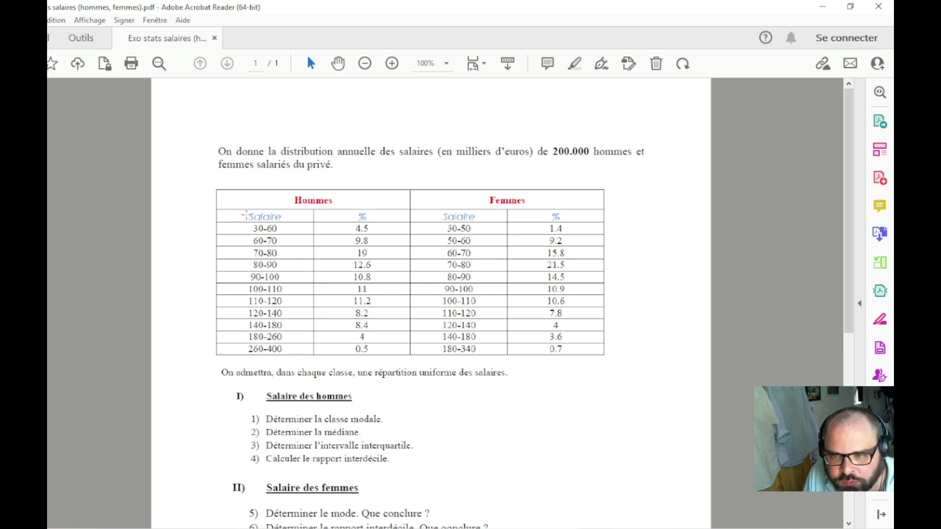
pyautogui.moveTo(245, 214); pyautogui.dragTo(385, 233)
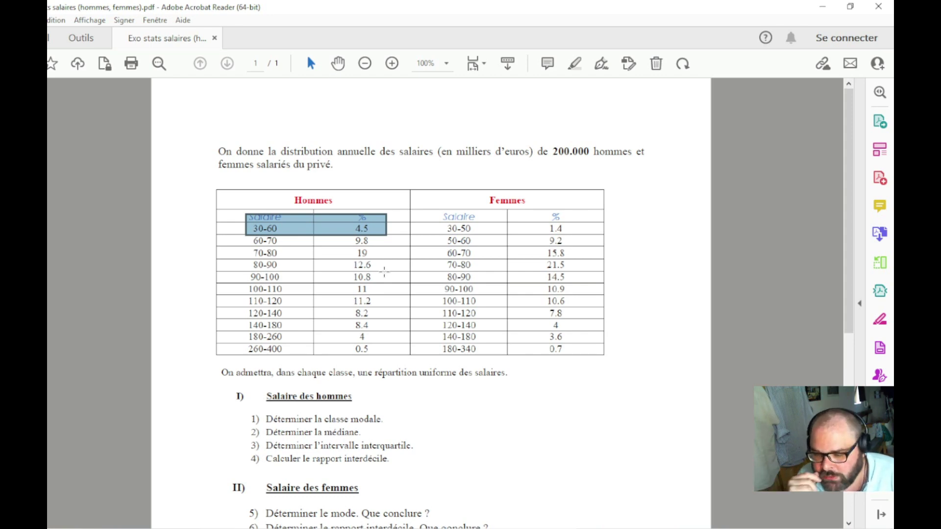
pyautogui.scroll(-2, 385, 274)
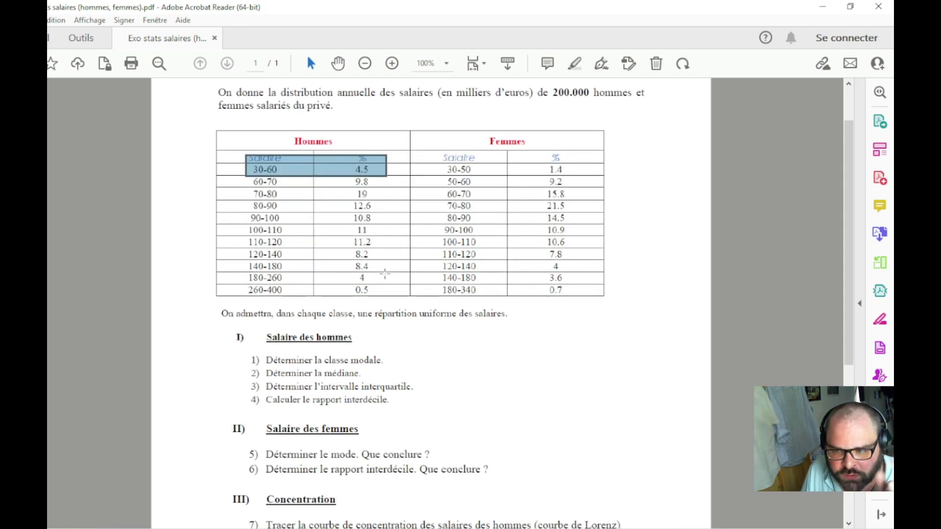
pyautogui.scroll(-3, 385, 274)
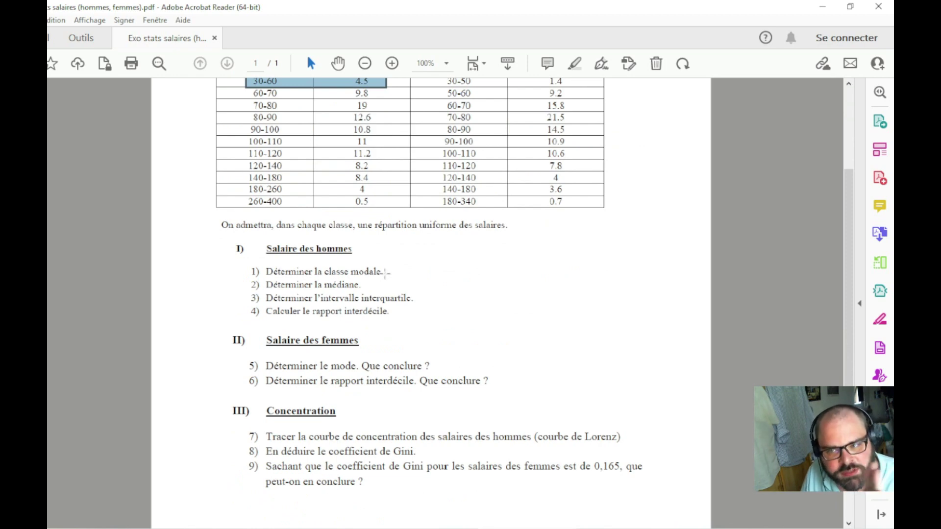
pyautogui.scroll(3, 289, 249)
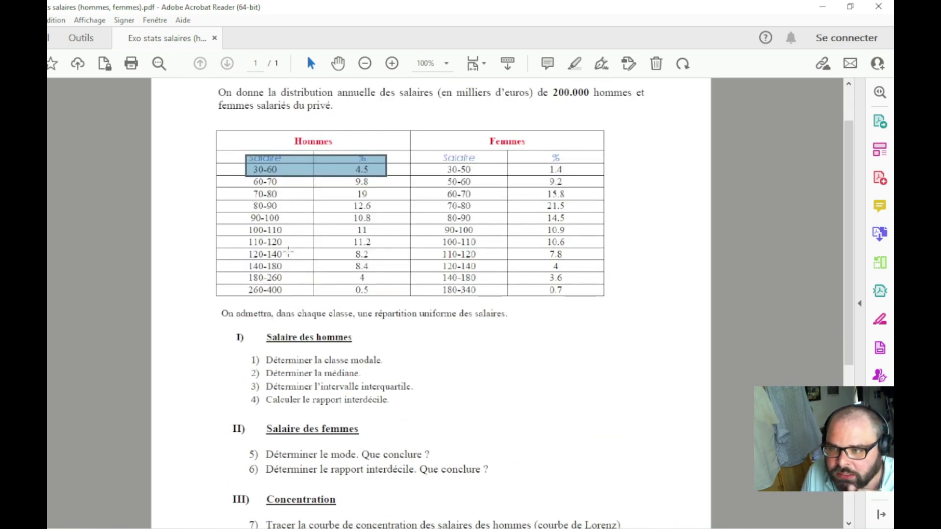
pyautogui.scroll(-1, 258, 268)
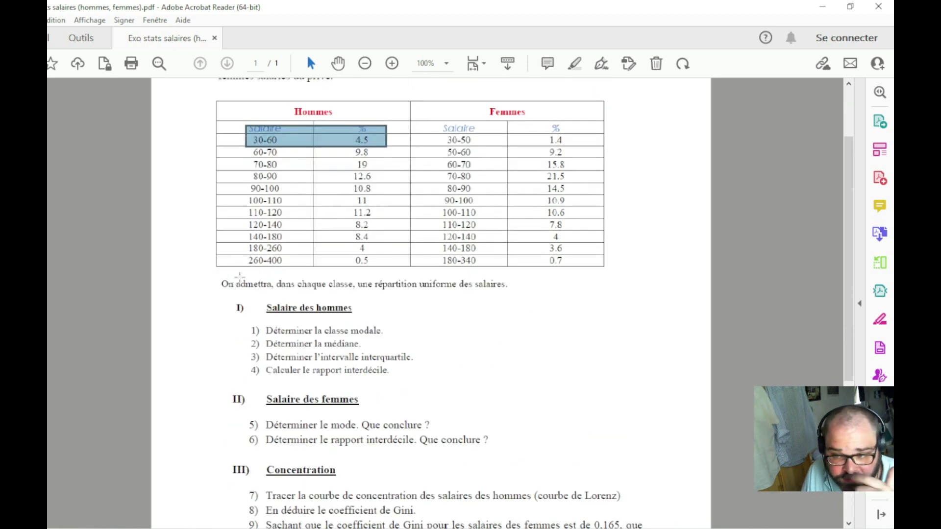
pyautogui.scroll(-1, 239, 277)
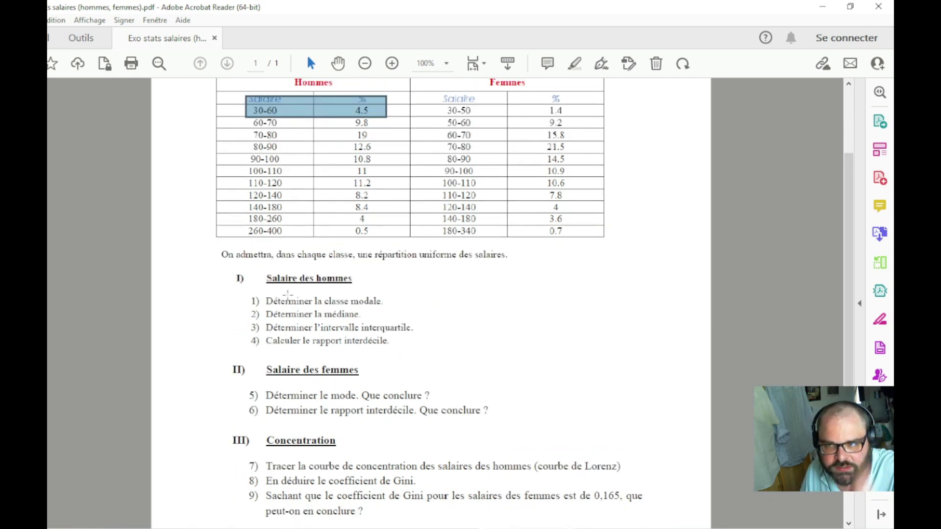
pyautogui.scroll(1, 288, 294)
pyautogui.scroll(-2, 253, 318)
pyautogui.scroll(-2, 234, 335)
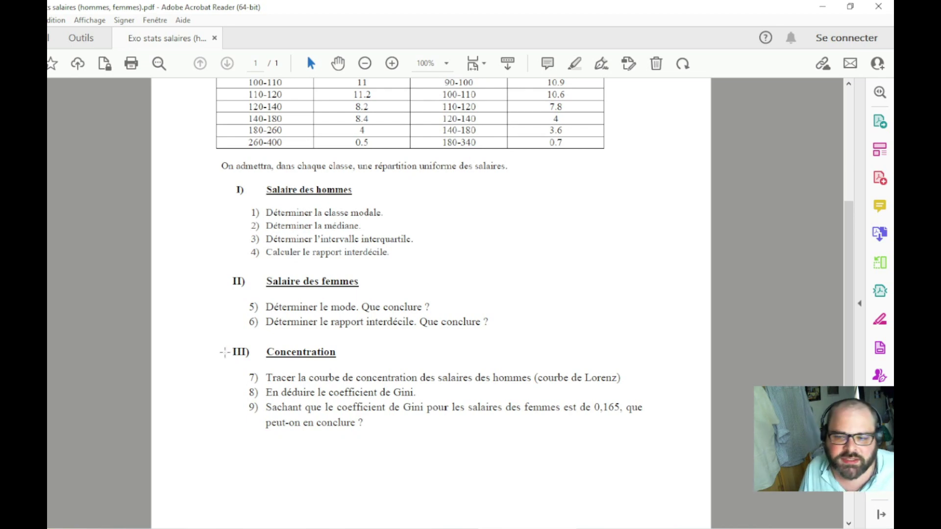
pyautogui.moveTo(231, 336); pyautogui.dragTo(658, 450)
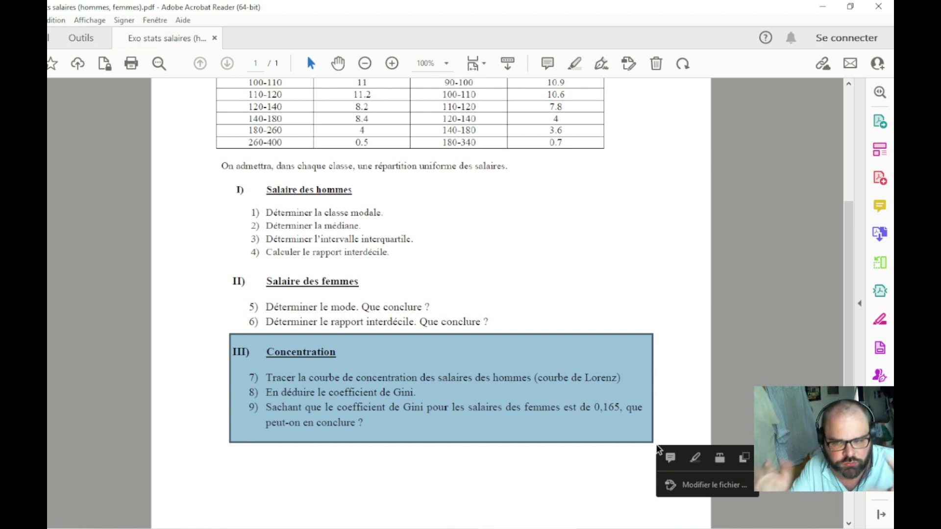
pyautogui.moveTo(384, 276); pyautogui.dragTo(548, 273)
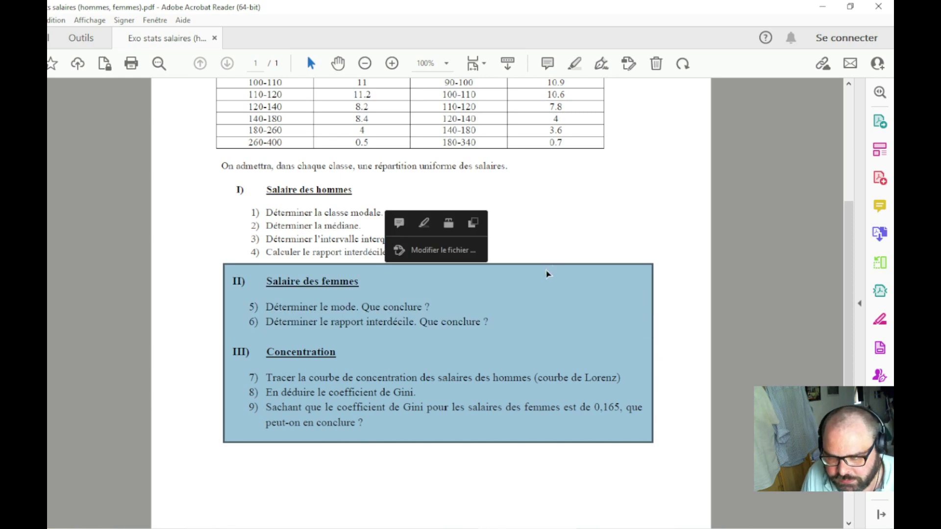
pyautogui.click(693, 254)
# - Check the exercise PDF against the workbook, ending on the Hommes sheet with cell B20 selected
pyautogui.hotkey('alt', 'Tab')
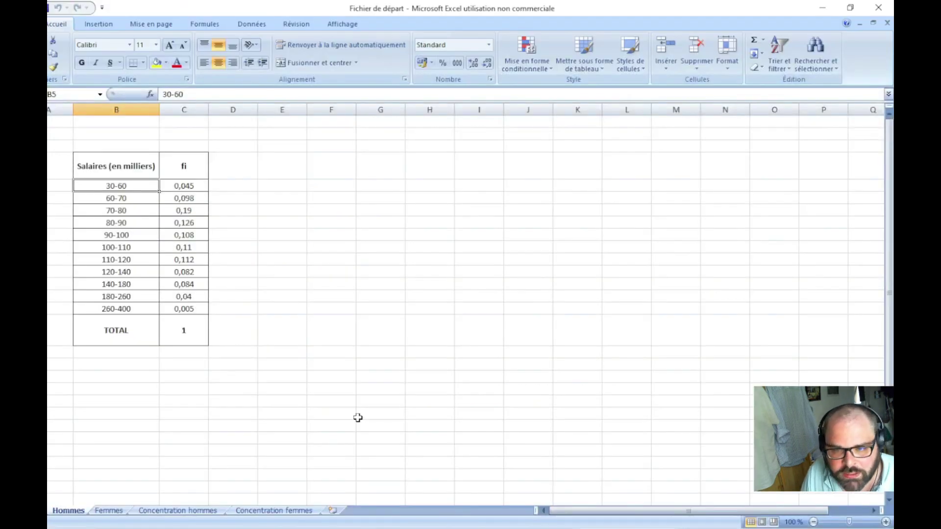
pyautogui.hotkey('alt', 'Tab')
pyautogui.hotkey('alt', 'Tab')
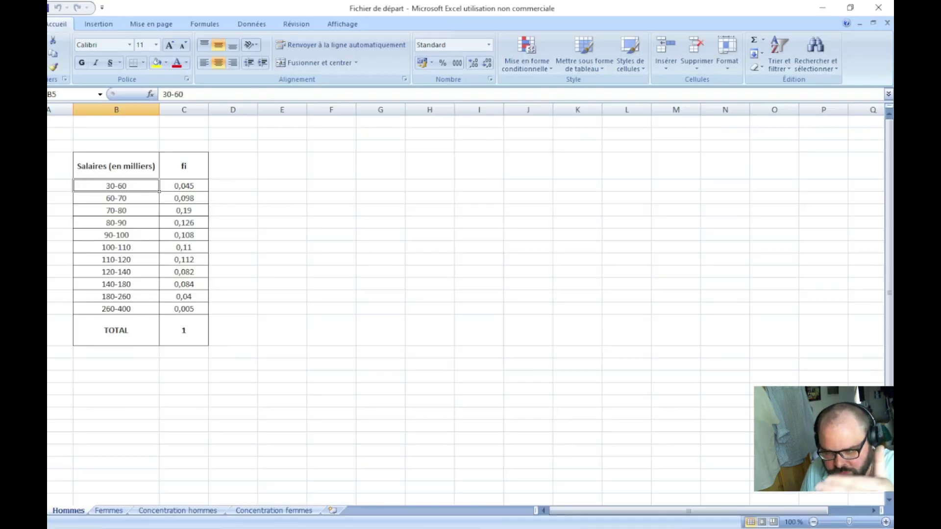
pyautogui.hotkey('alt', 'Tab')
pyautogui.scroll(4, 462, 384)
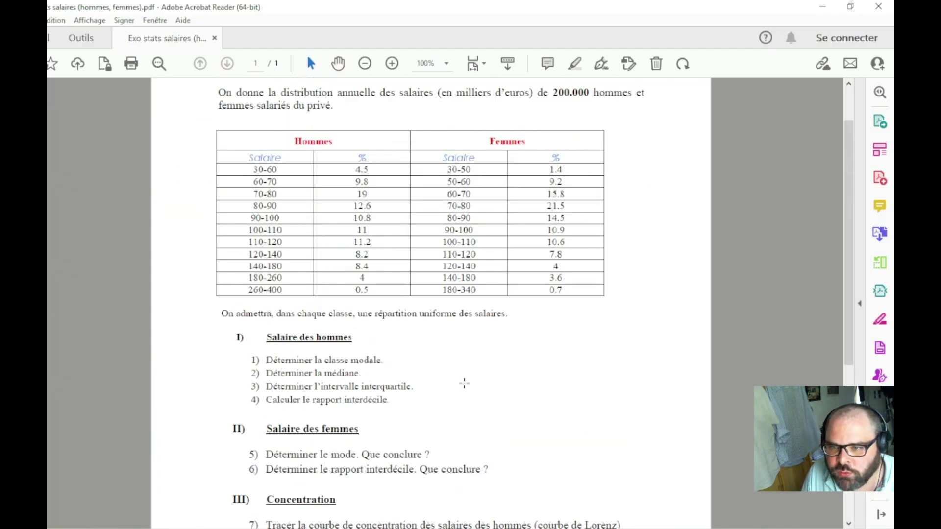
pyautogui.hotkey('alt', 'Tab')
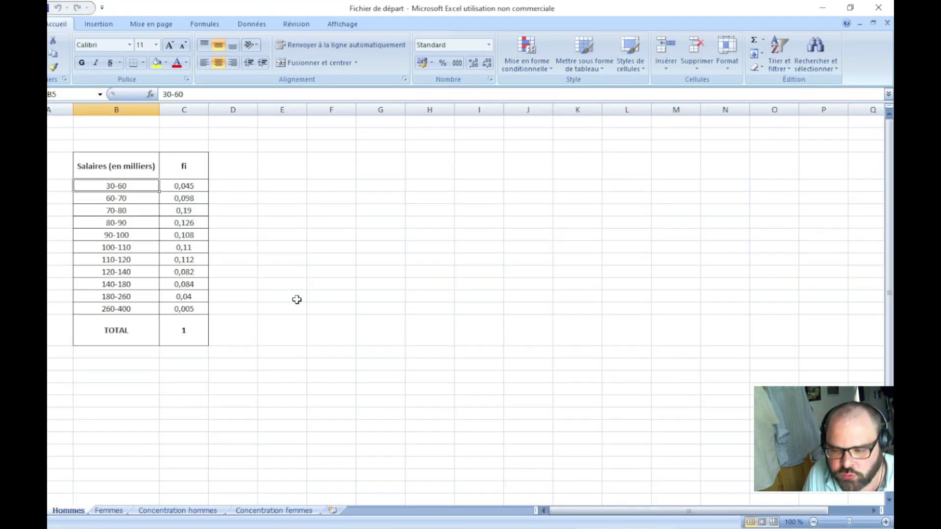
pyautogui.hotkey('alt', 'Tab')
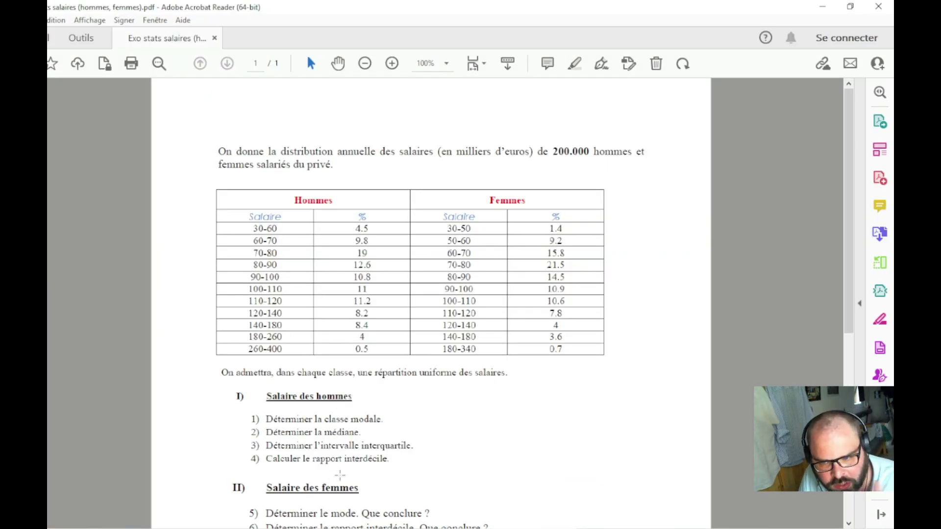
pyautogui.scroll(-3, 327, 440)
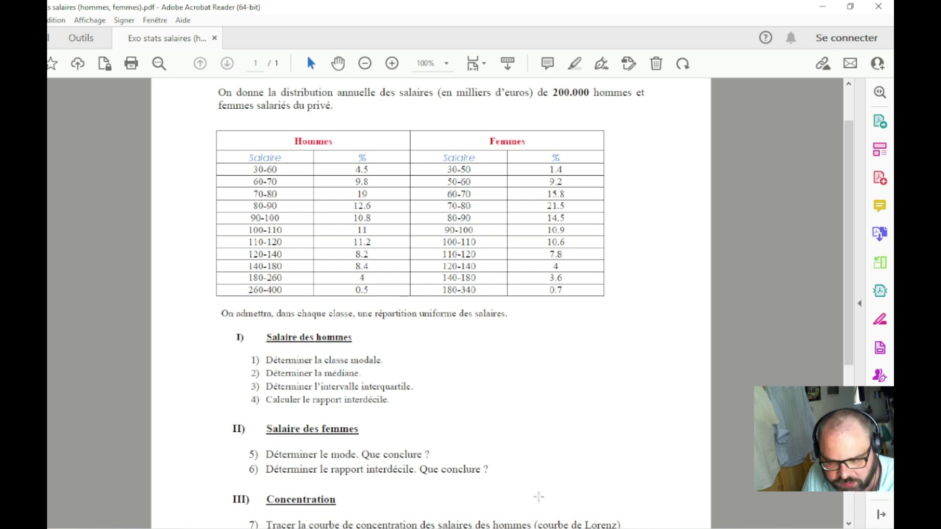
pyautogui.hotkey('alt', 'Tab')
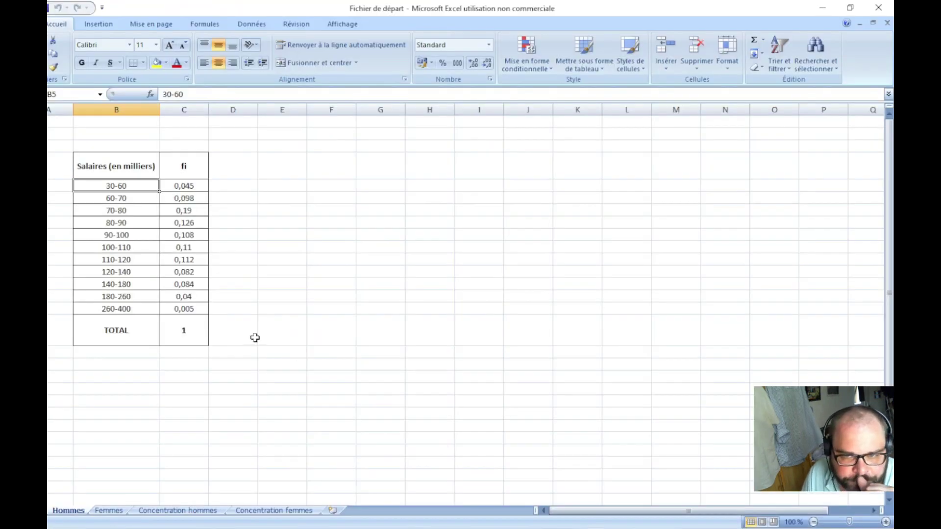
pyautogui.click(252, 293)
pyautogui.click(141, 392)
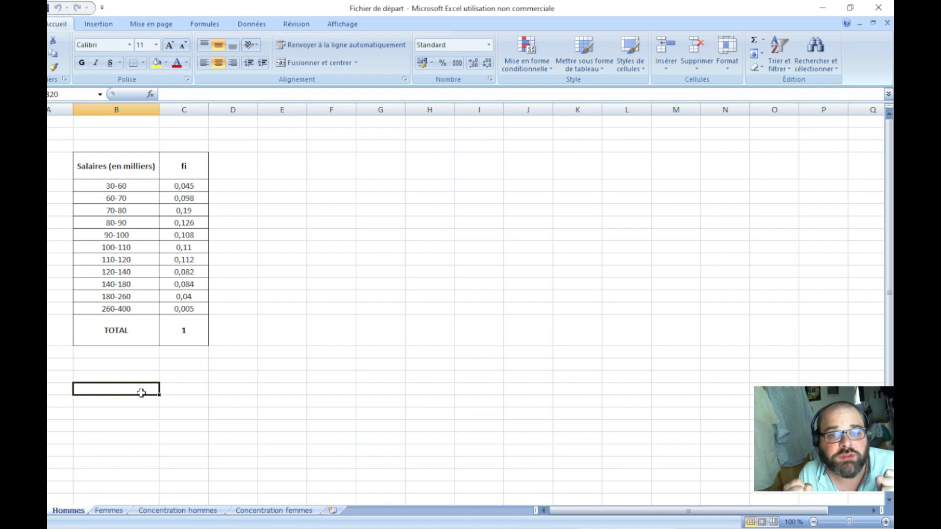
pyautogui.click(138, 165)
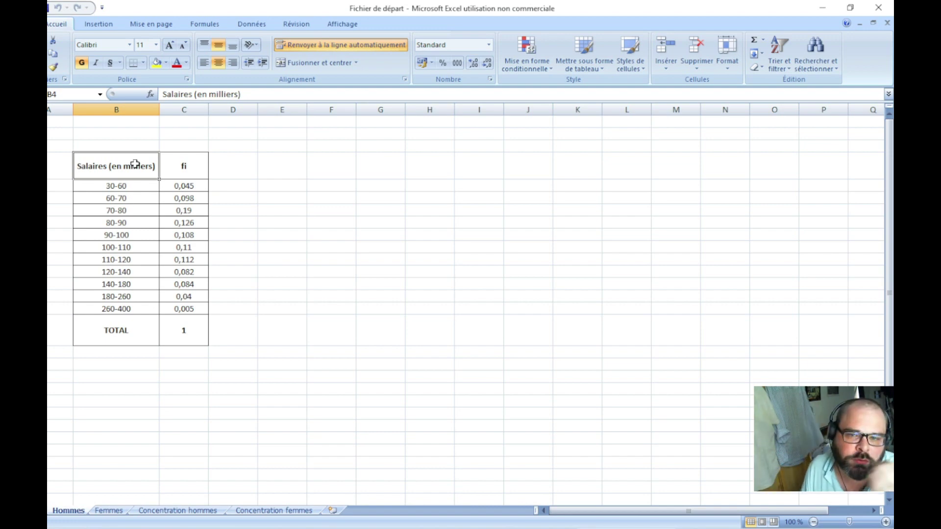
pyautogui.click(145, 208)
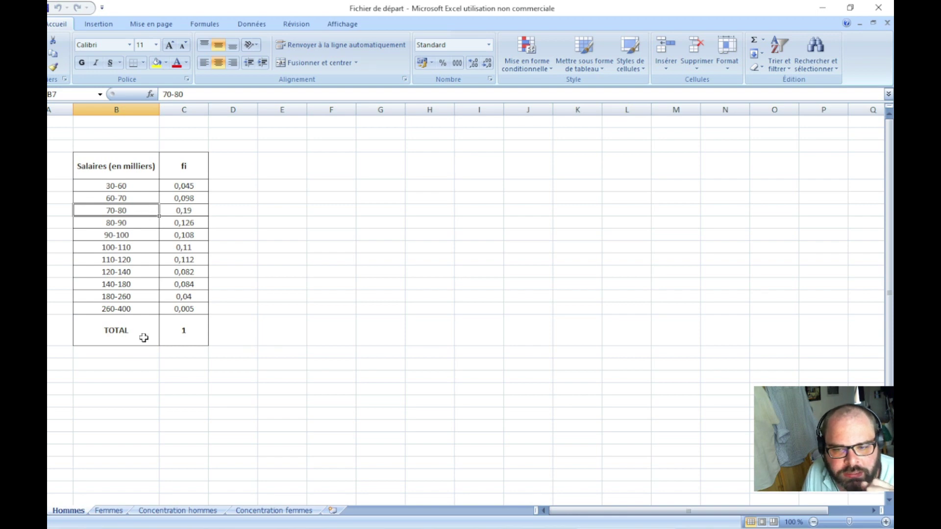
# - Enter in B19 '1) La classe modale représente la classe qui a le plus grand effectif… fréquence.'
pyautogui.click(129, 376)
pyautogui.write('1')
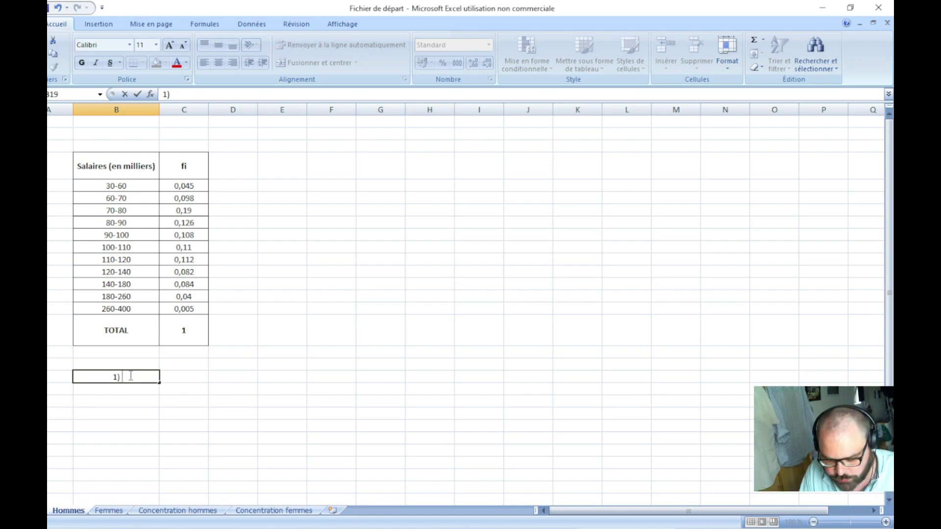
pyautogui.write('La')
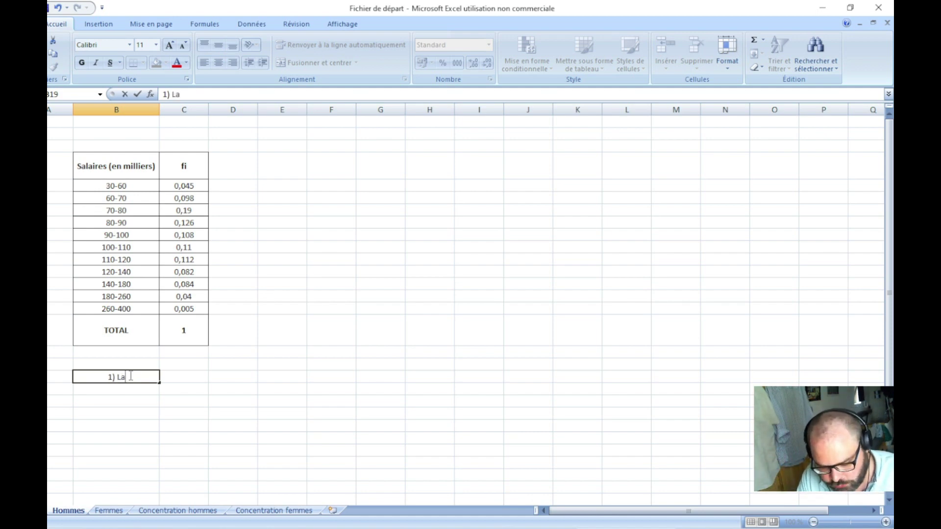
pyautogui.write(' class')
pyautogui.write('e m')
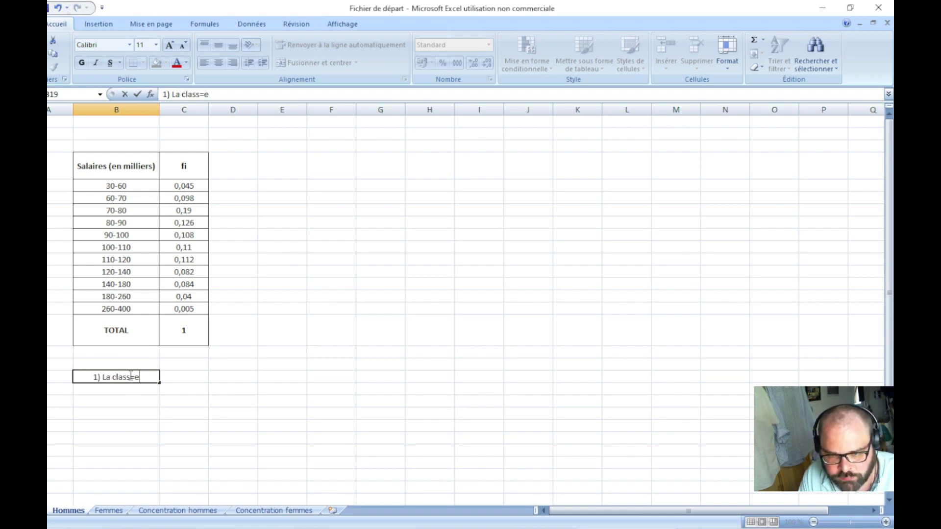
pyautogui.press('BackSpace')
pyautogui.press('BackSpace')
pyautogui.write('modale')
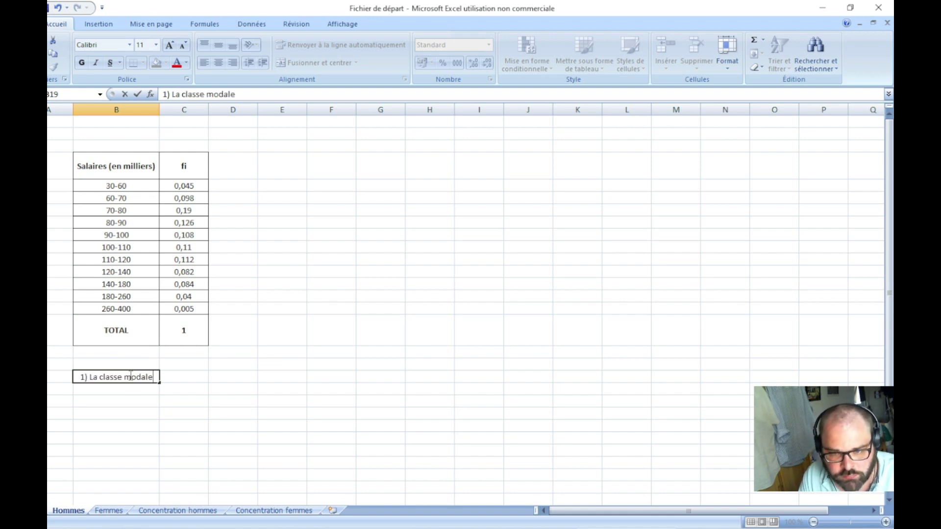
pyautogui.write('représente ')
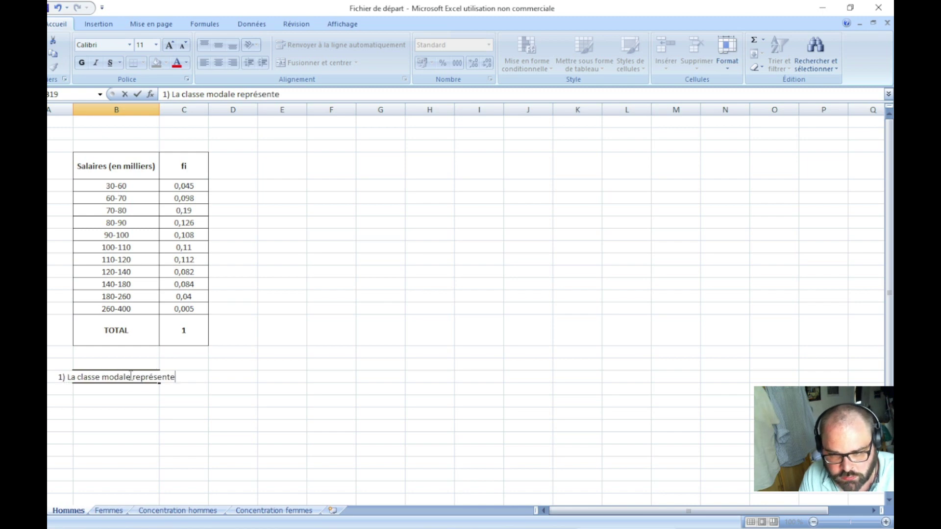
pyautogui.write('la cel')
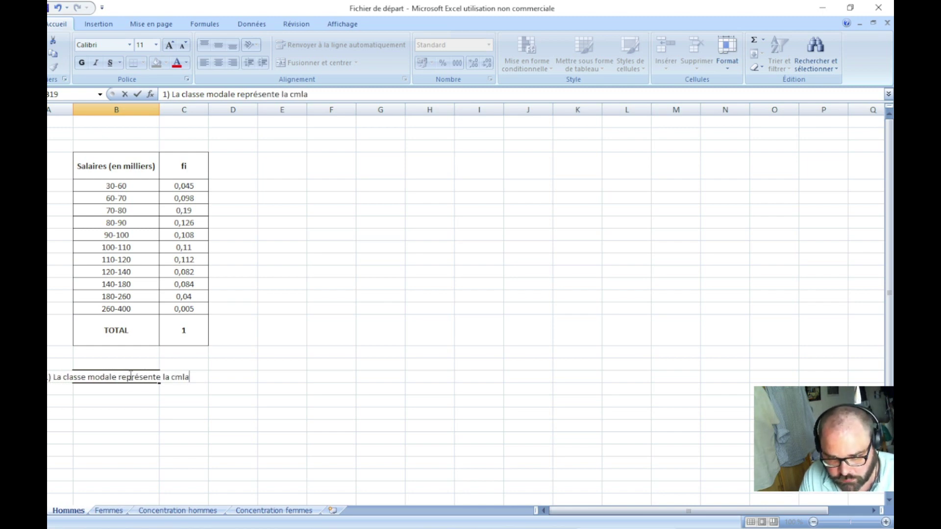
pyautogui.press('BackSpace')
pyautogui.press('BackSpace')
pyautogui.write('lasse qu')
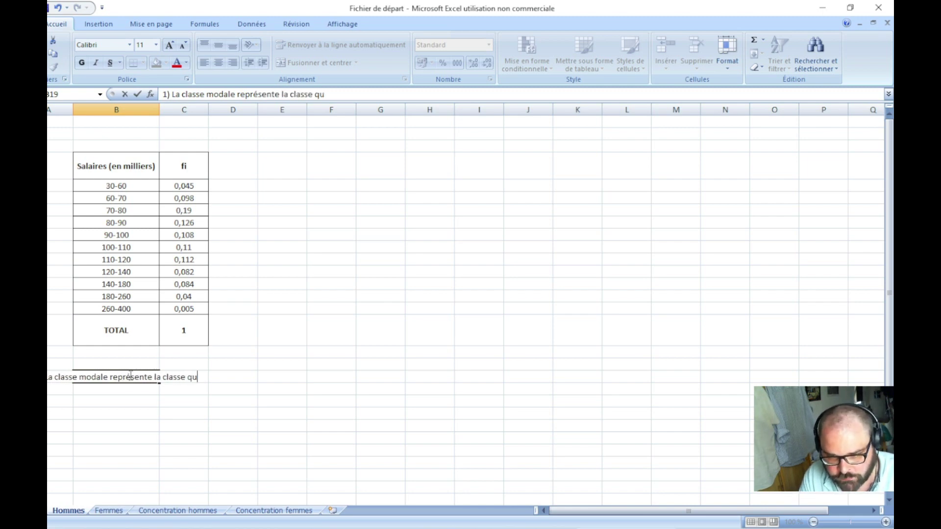
pyautogui.write('i a le plu')
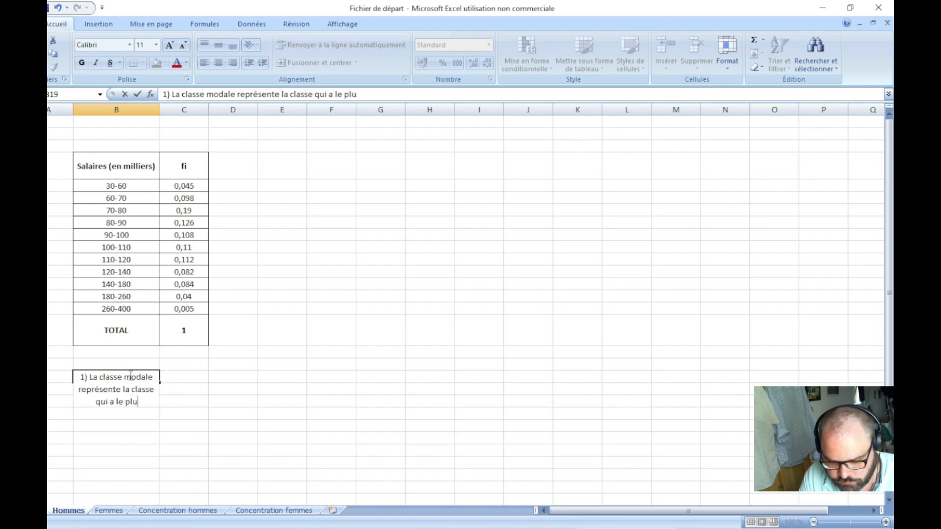
pyautogui.write('s grand ')
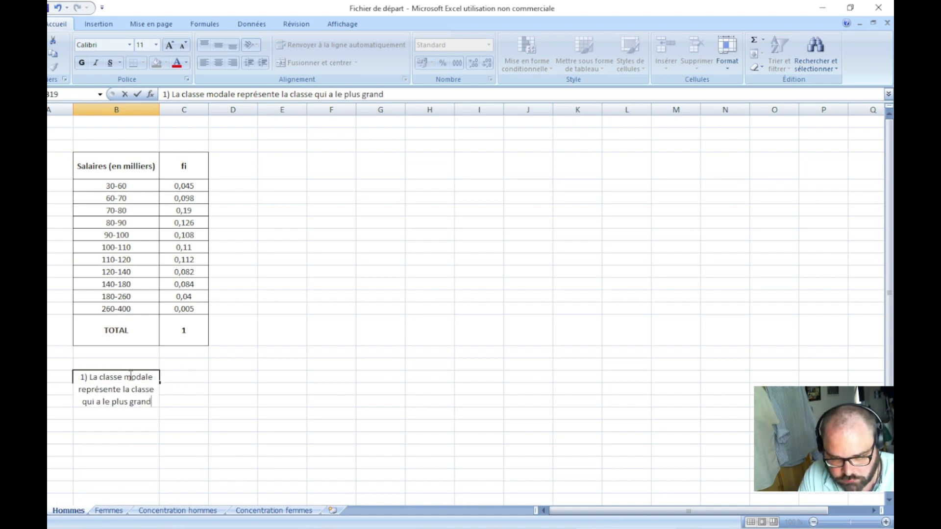
pyautogui.write('effectif ')
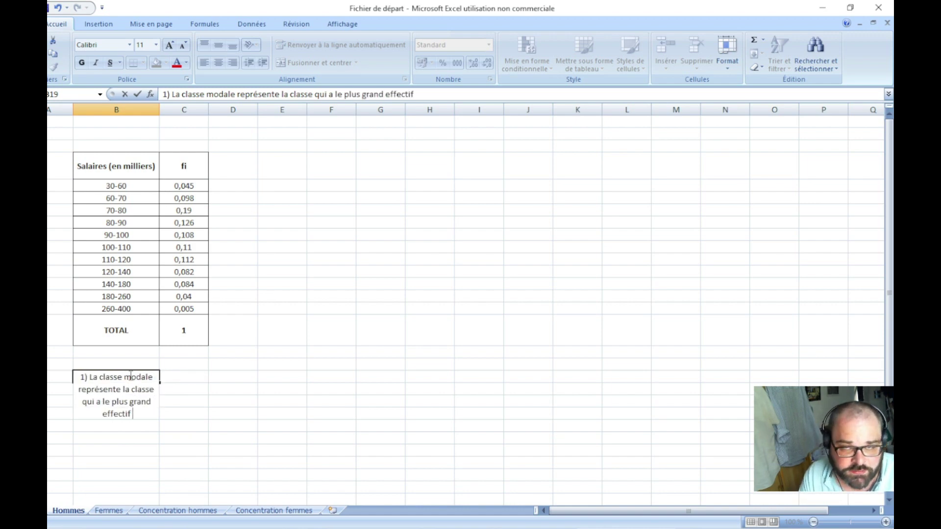
pyautogui.write('ou,')
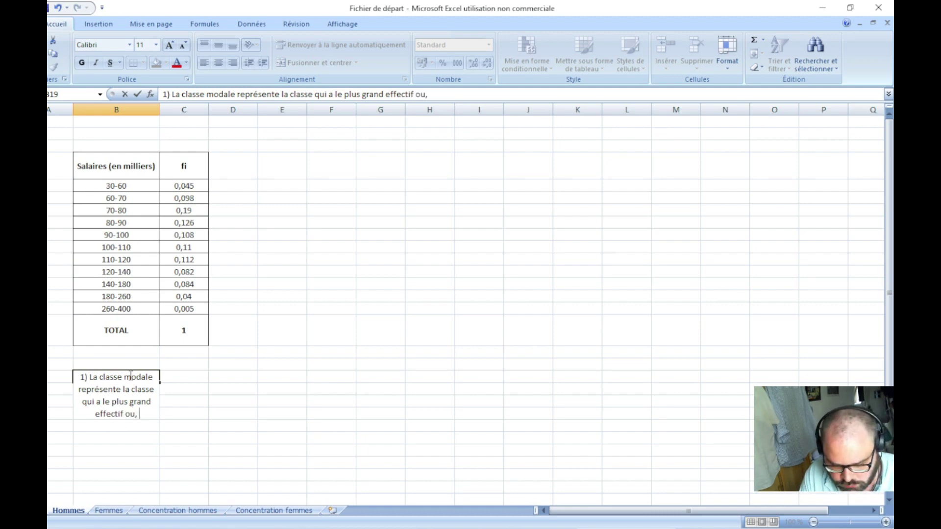
pyautogui.write(' ce ce')
pyautogui.press('BackSpace')
pyautogui.press('BackSpace')
pyautogui.write('q')
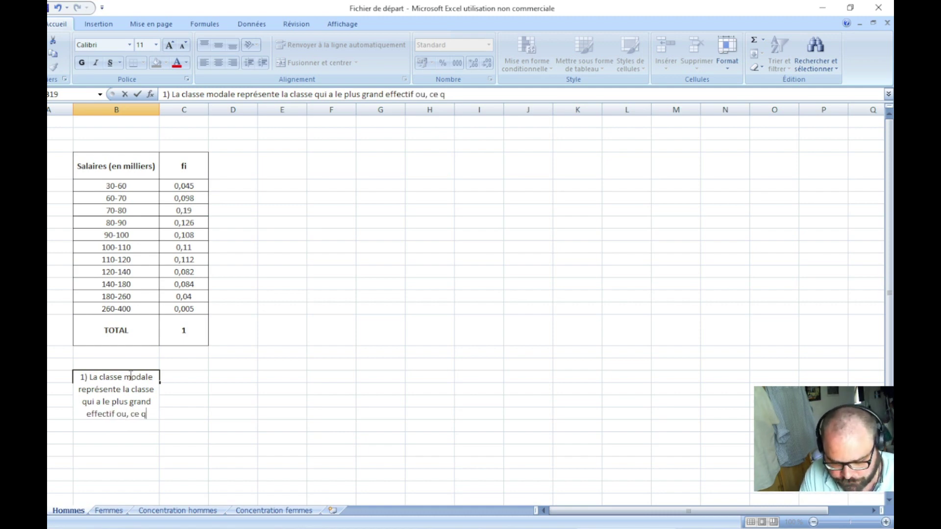
pyautogui.write('ui revient au ')
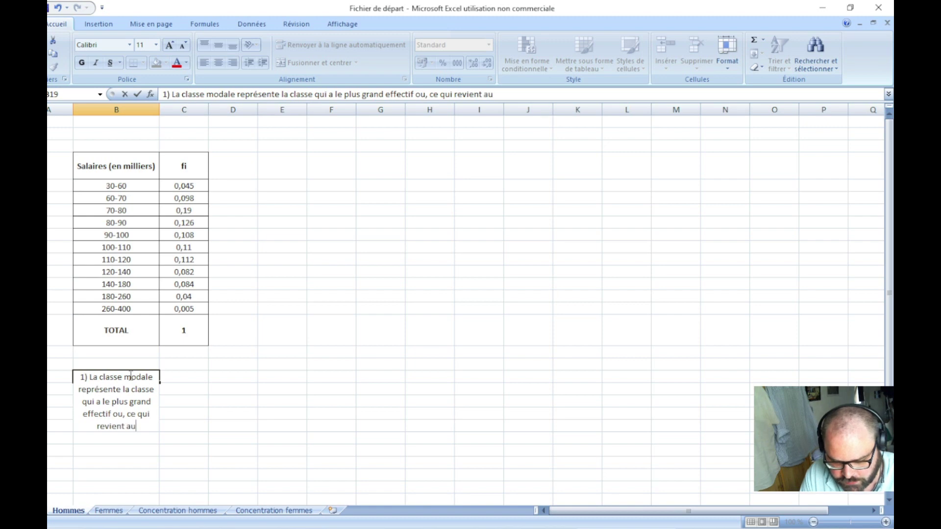
pyautogui.write('même, l')
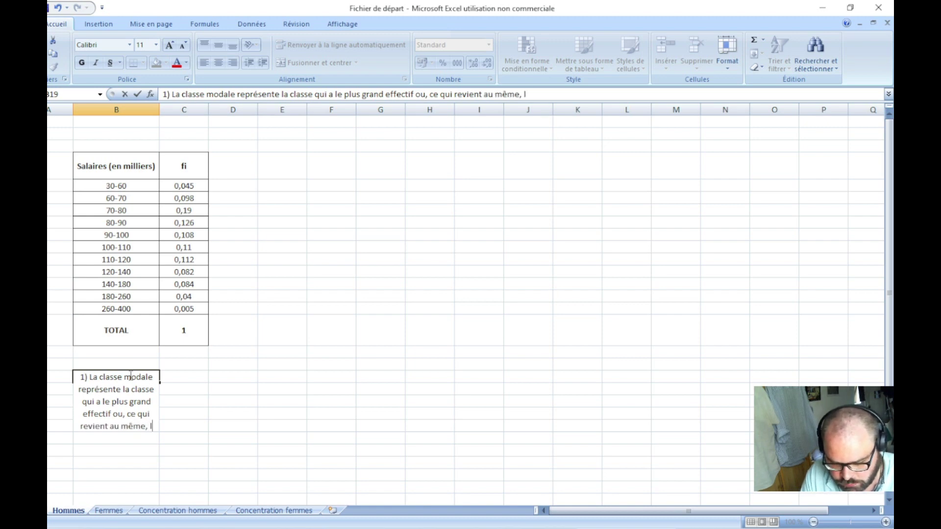
pyautogui.write('a plus grande')
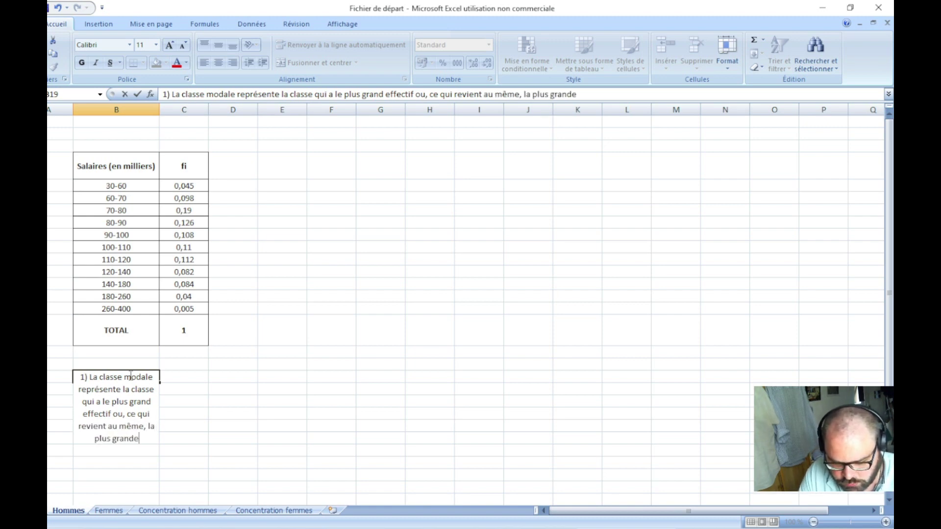
pyautogui.write(' fréquence')
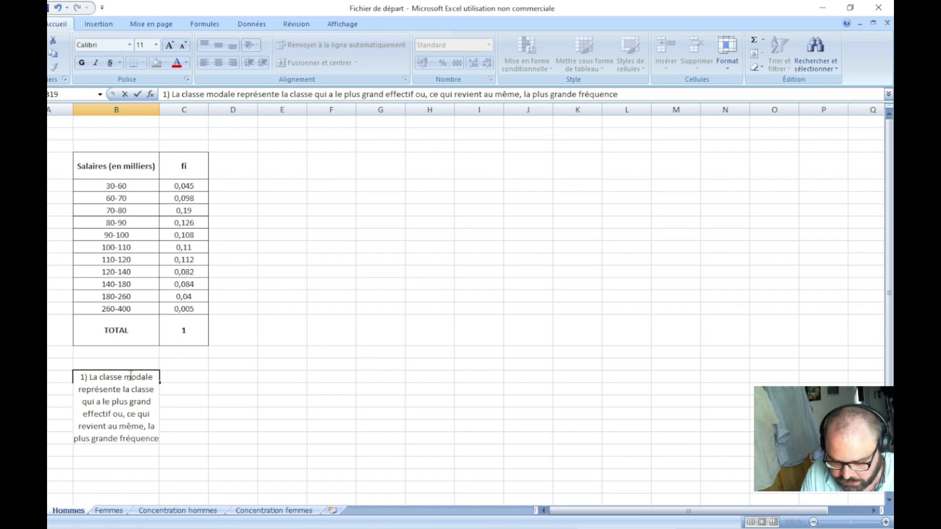
pyautogui.write('.')
pyautogui.press('Return')
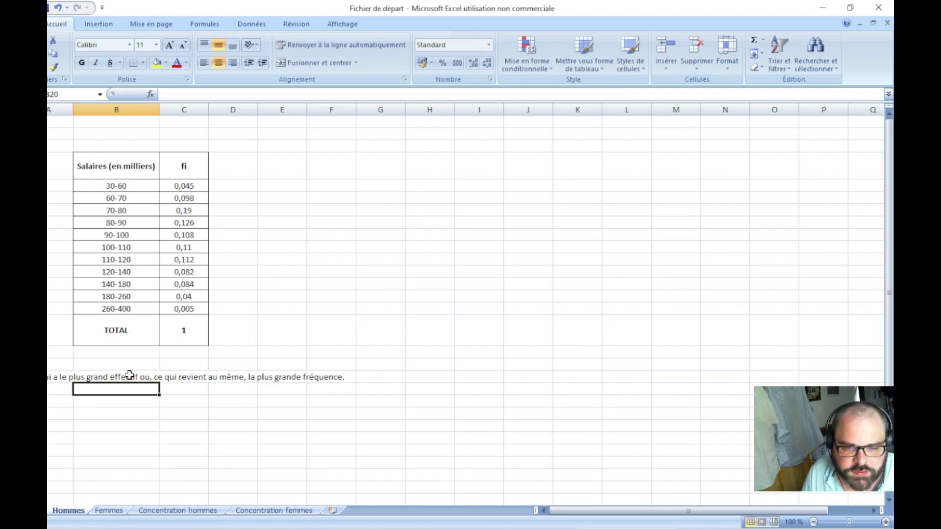
# - Merge and centre the note across B19:J19 and make 'classe modale' bold
pyautogui.moveTo(91, 377); pyautogui.dragTo(527, 376)
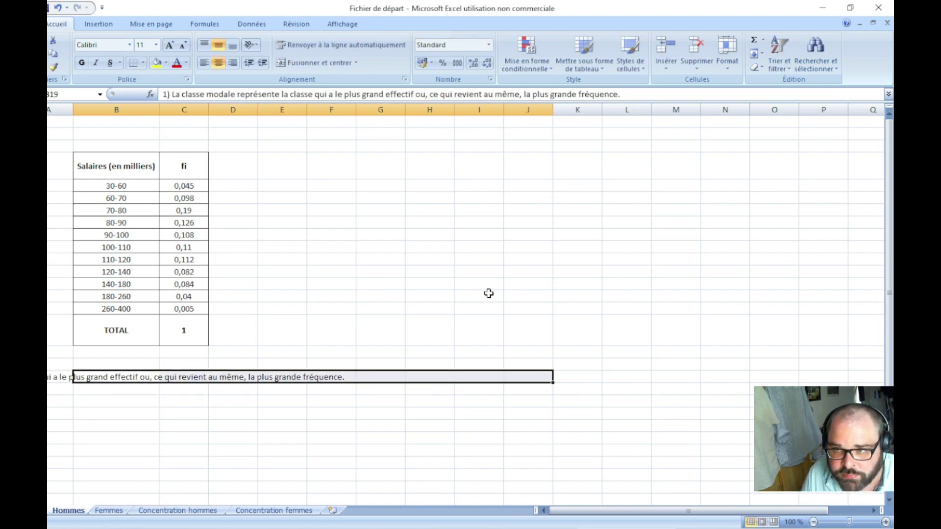
pyautogui.click(316, 63)
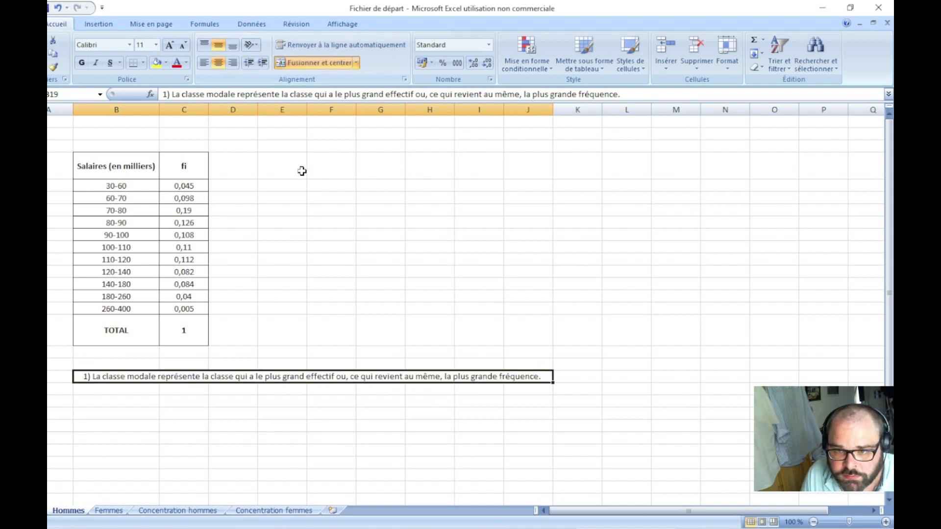
pyautogui.click(247, 272)
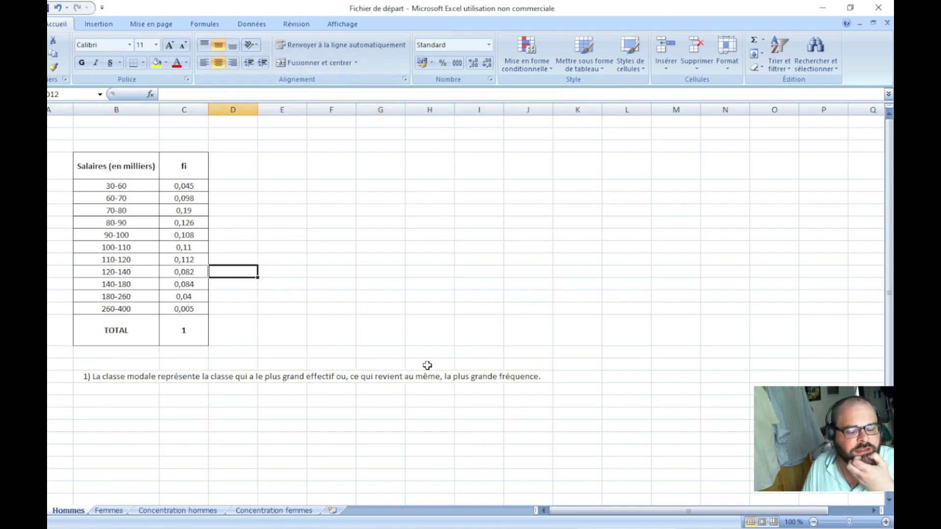
pyautogui.doubleClick(141, 377)
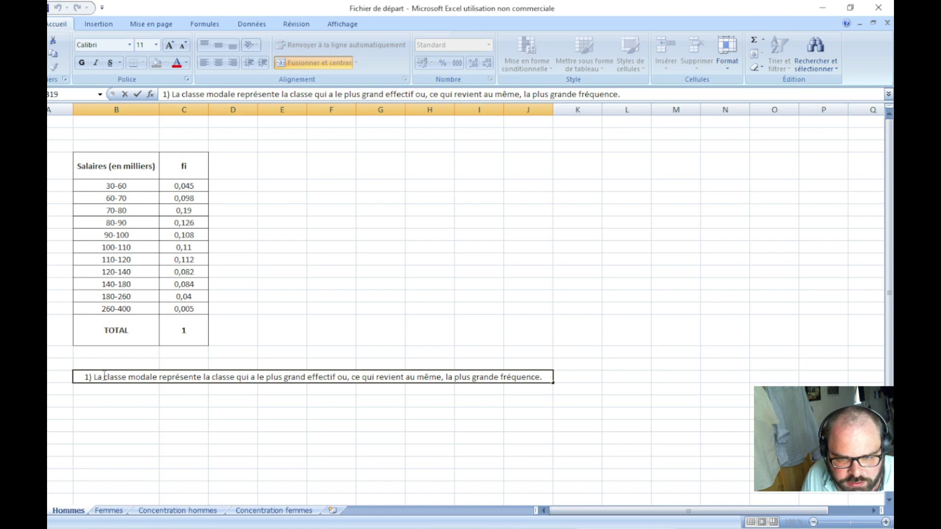
pyautogui.moveTo(104, 377); pyautogui.dragTo(157, 376)
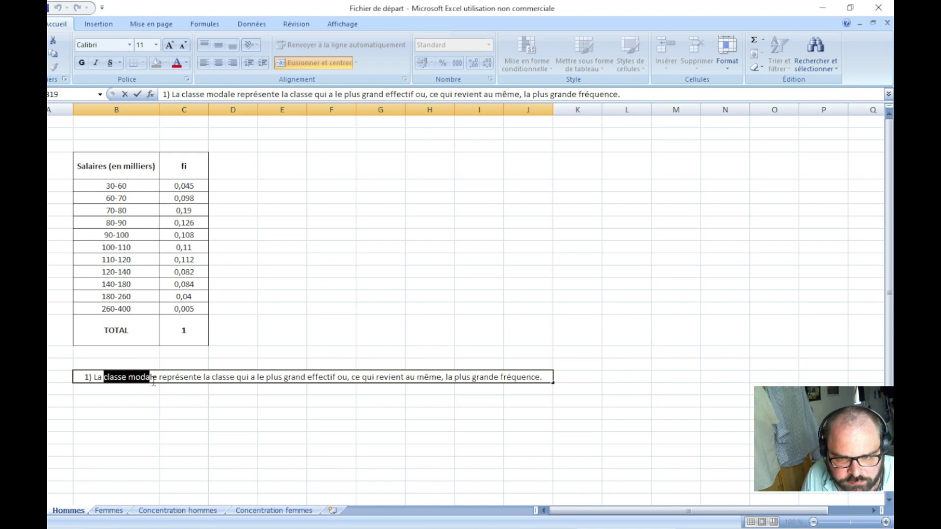
pyautogui.click(87, 65)
pyautogui.click(239, 442)
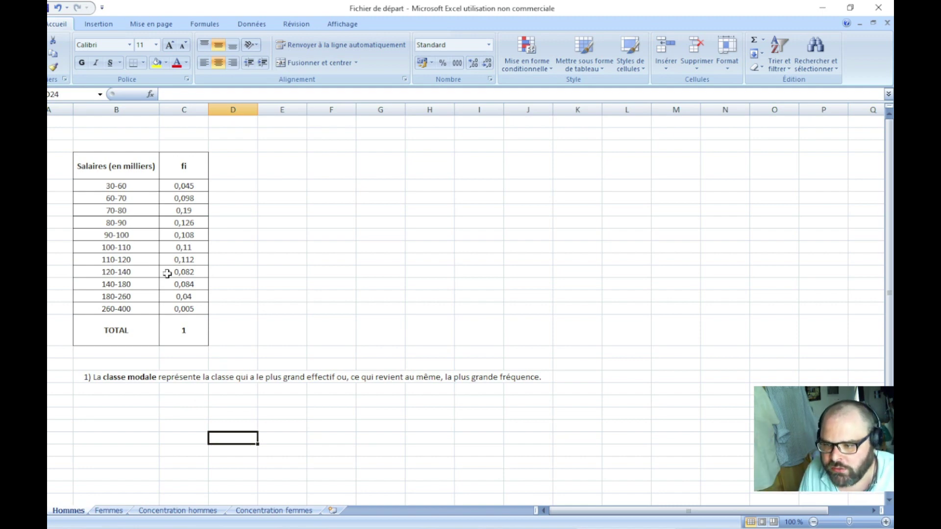
# - Change the note's ending from 'fréquence.' to 'fréquence relative'
pyautogui.click(549, 377)
pyautogui.press('BackSpace')
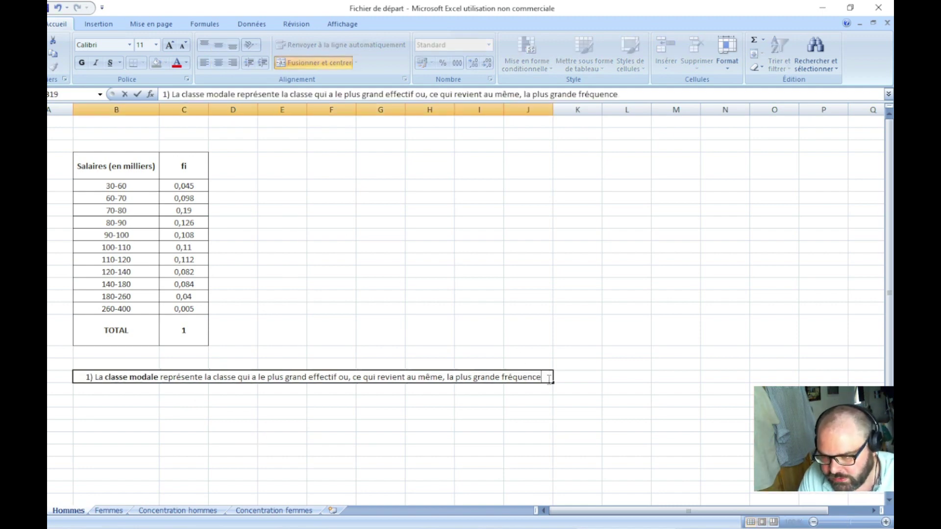
pyautogui.write(' rel')
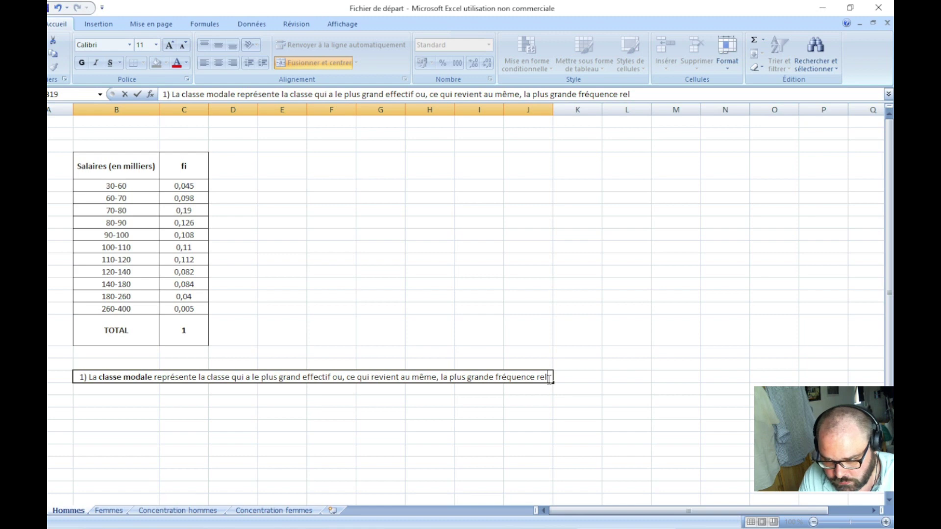
pyautogui.write('ative.')
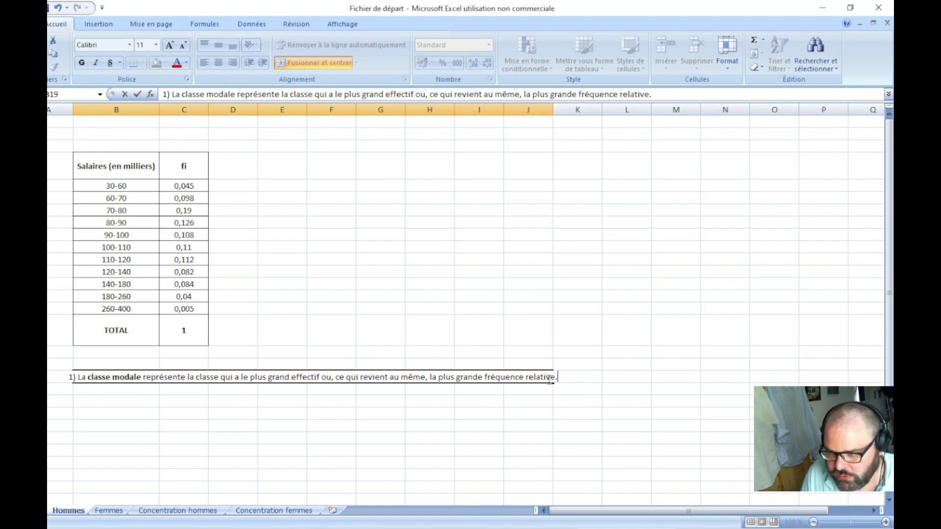
pyautogui.click(588, 426)
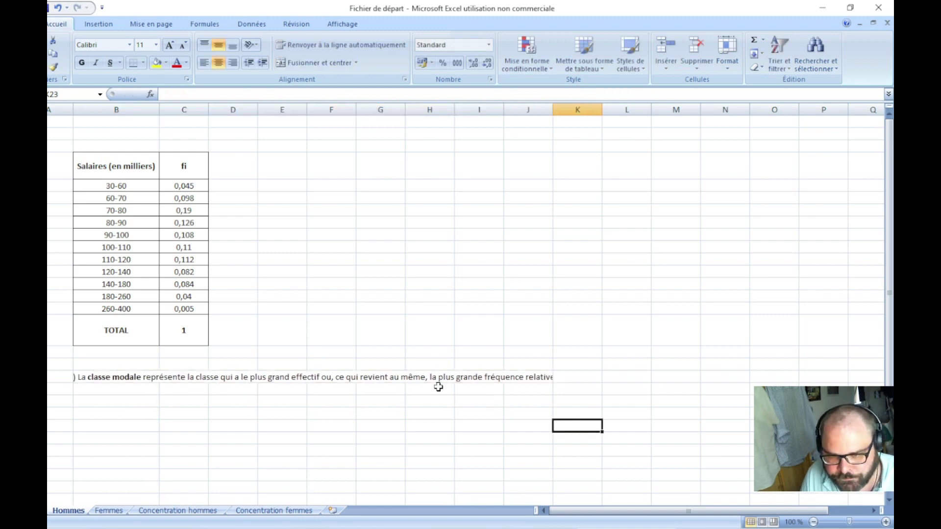
# - Re-merge and centre the modal class note across B19:K19
pyautogui.click(106, 376)
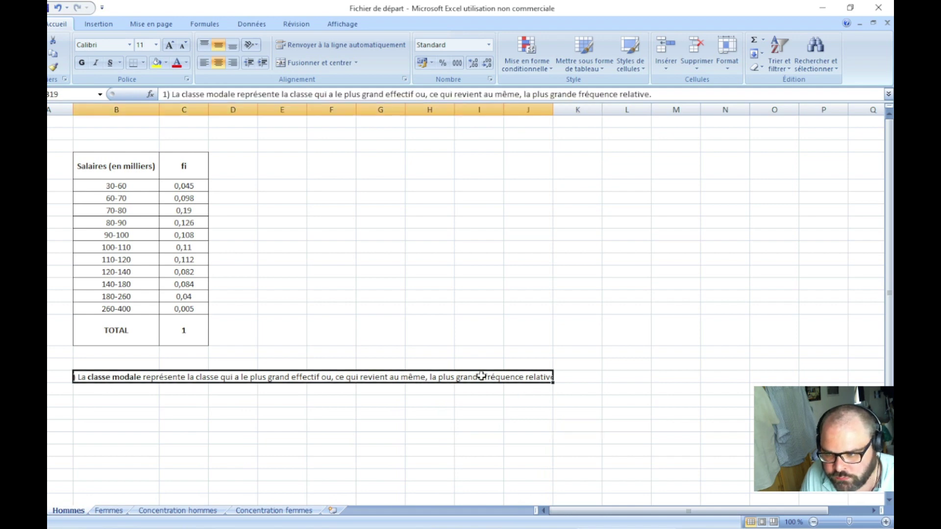
pyautogui.moveTo(482, 376); pyautogui.dragTo(570, 377)
pyautogui.click(343, 65)
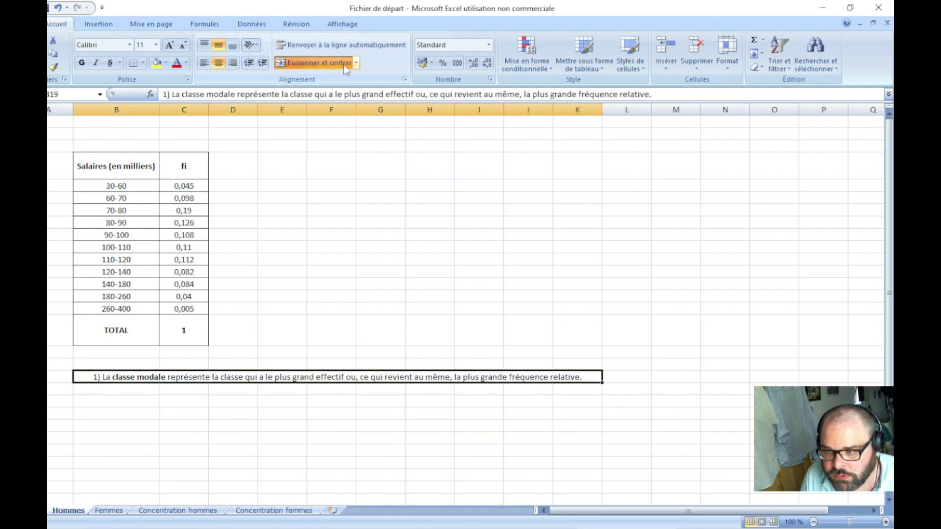
pyautogui.click(331, 413)
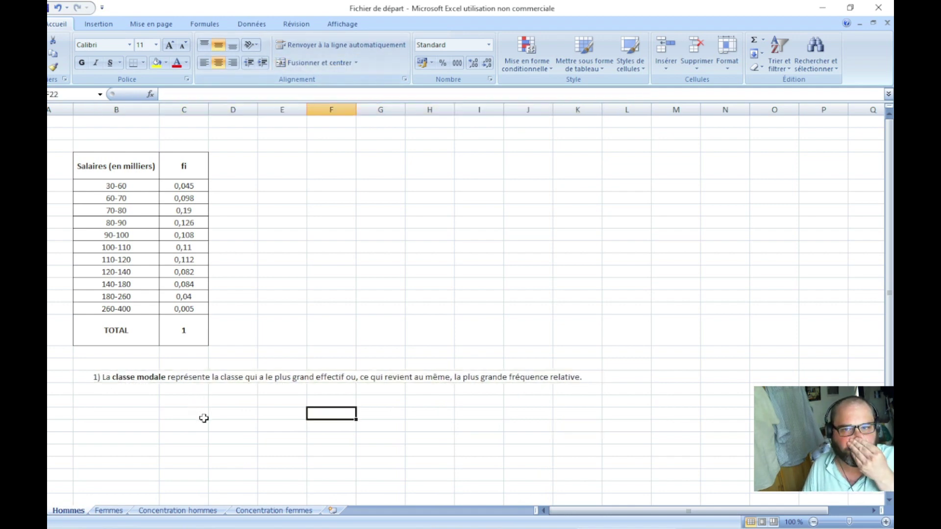
pyautogui.click(131, 392)
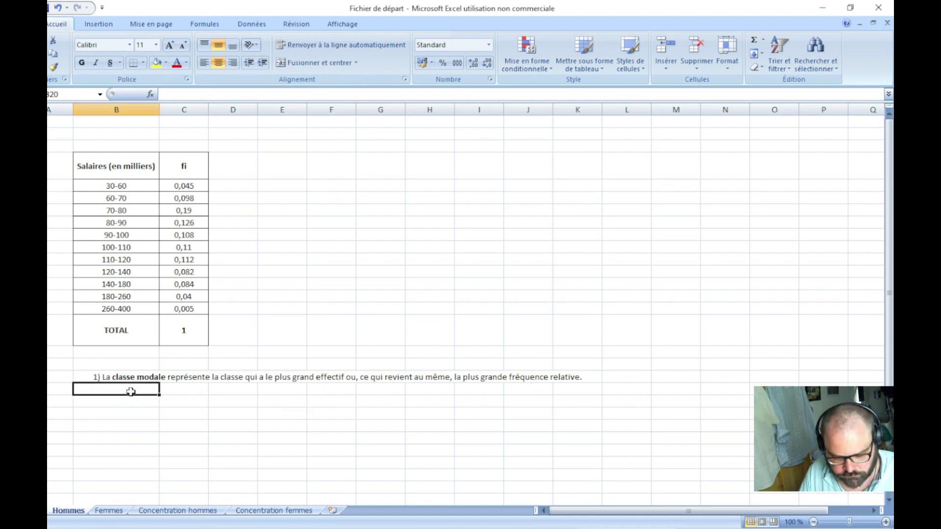
# - Enter 'MAIS, ceci est vrai si les classes disposent de la même amplitude !' in B20, merged across B20:H20
pyautogui.write('MAIS, ')
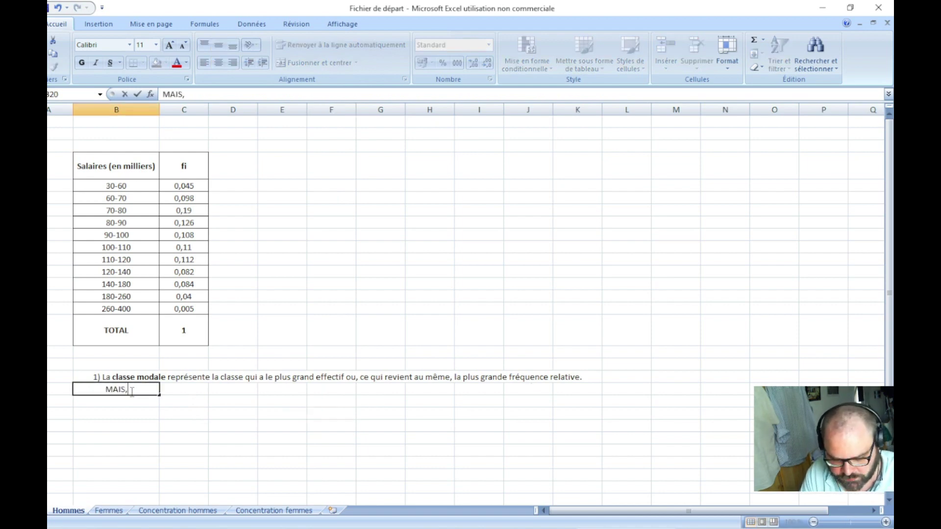
pyautogui.write('ceci est vr')
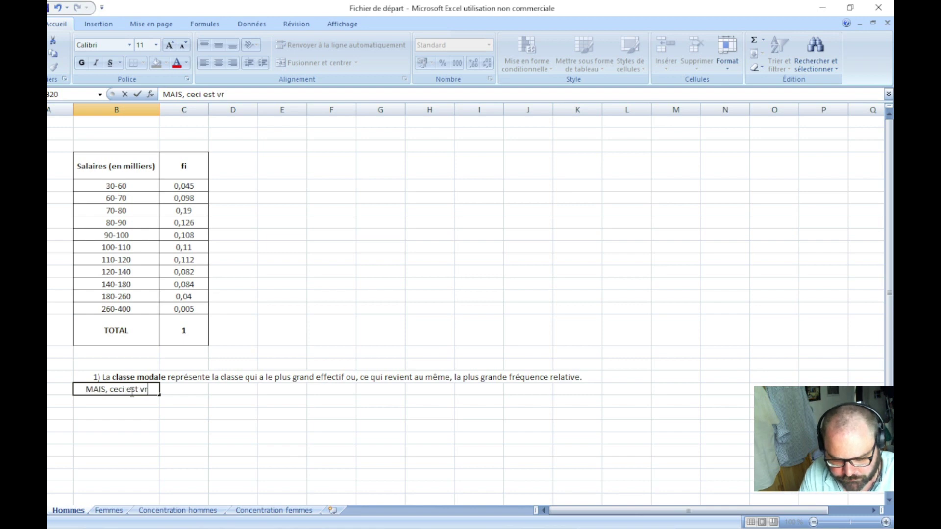
pyautogui.write('ai si les cla')
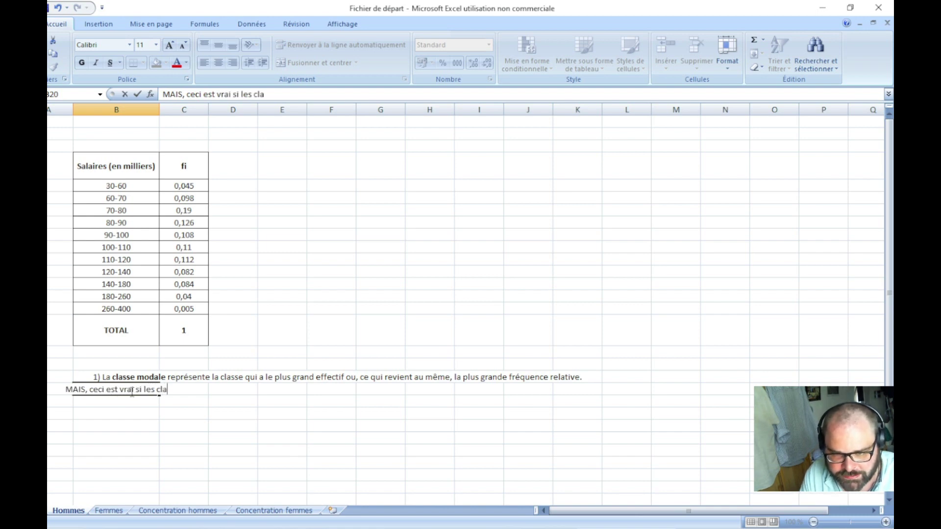
pyautogui.write('sses d')
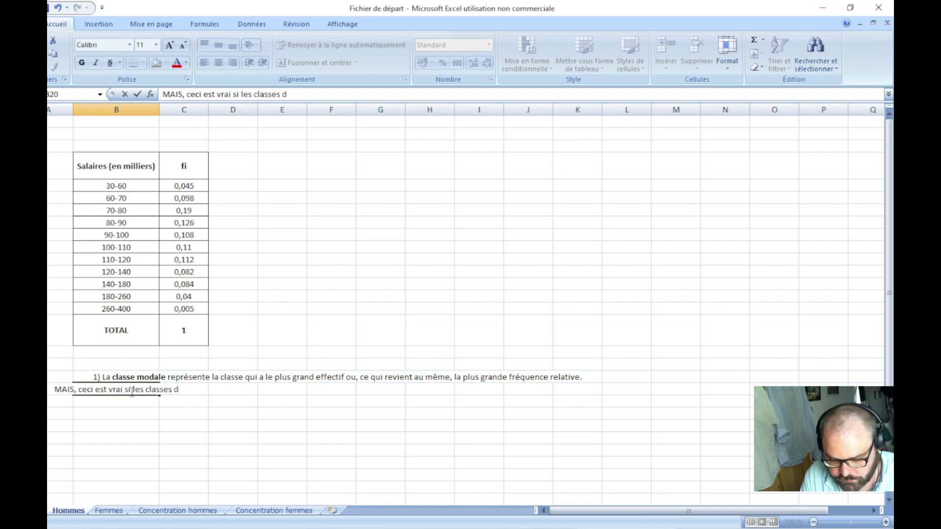
pyautogui.write('isposent de ')
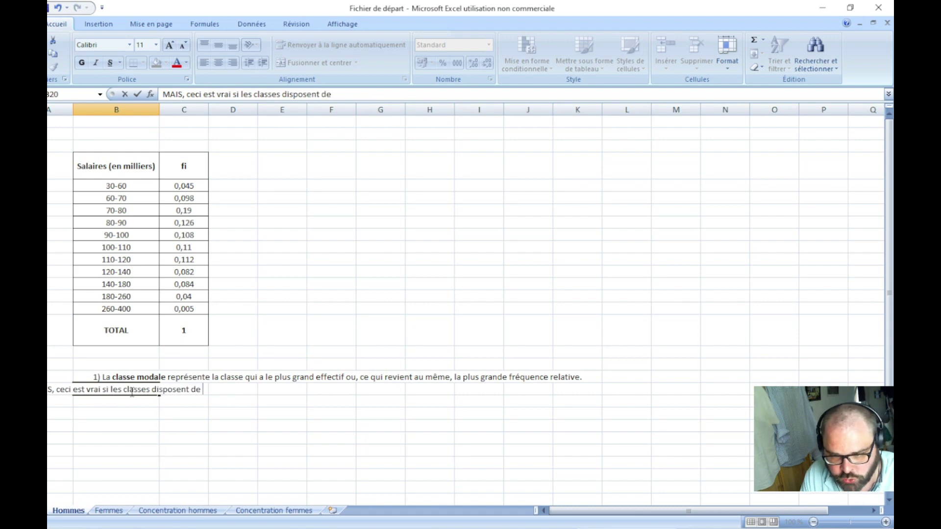
pyautogui.write('la même am')
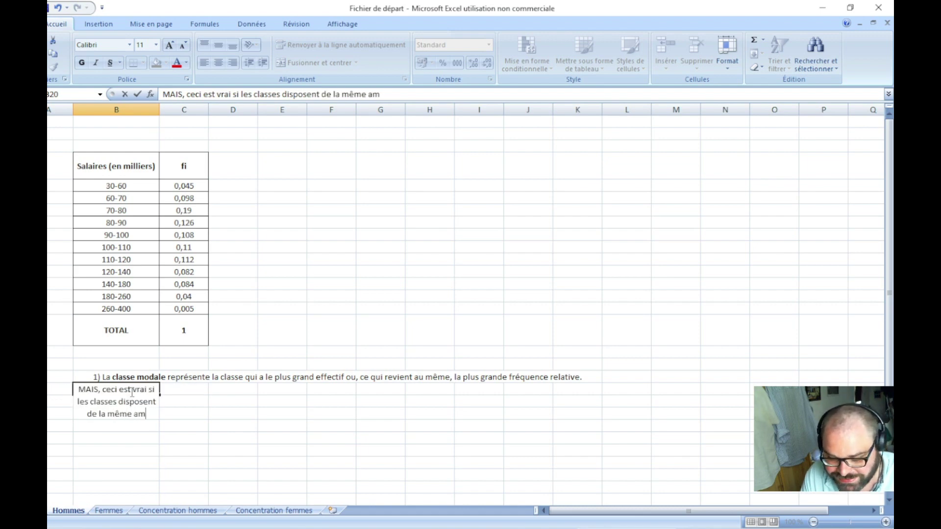
pyautogui.write('plitude !')
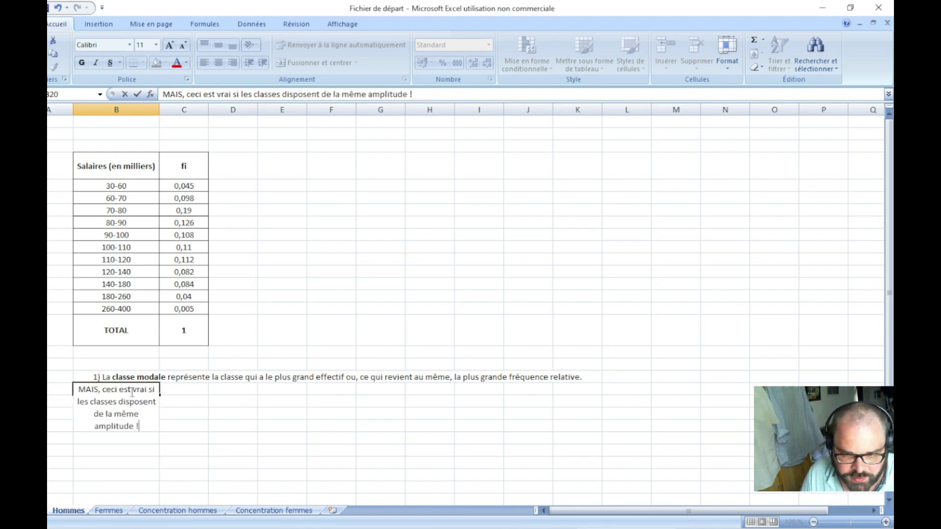
pyautogui.press('Return')
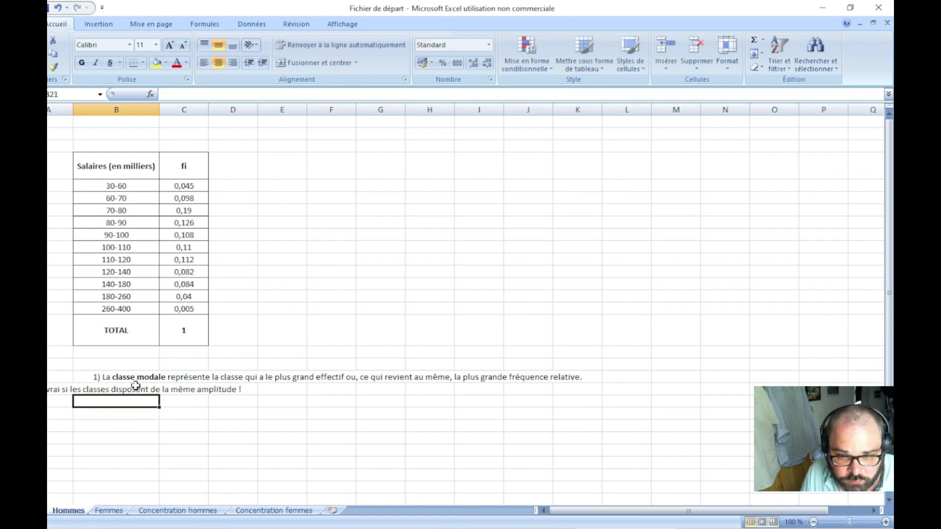
pyautogui.moveTo(136, 391); pyautogui.dragTo(414, 390)
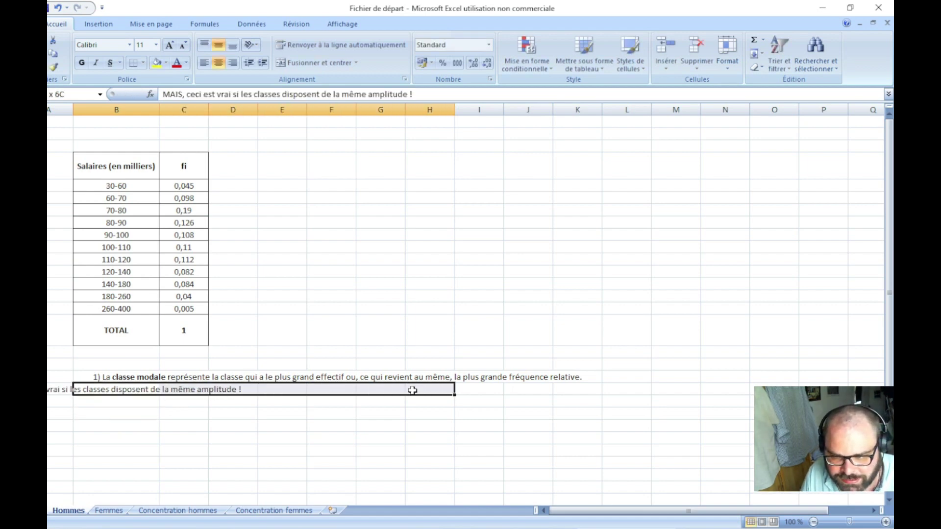
pyautogui.click(331, 45)
pyautogui.click(331, 45)
pyautogui.click(326, 64)
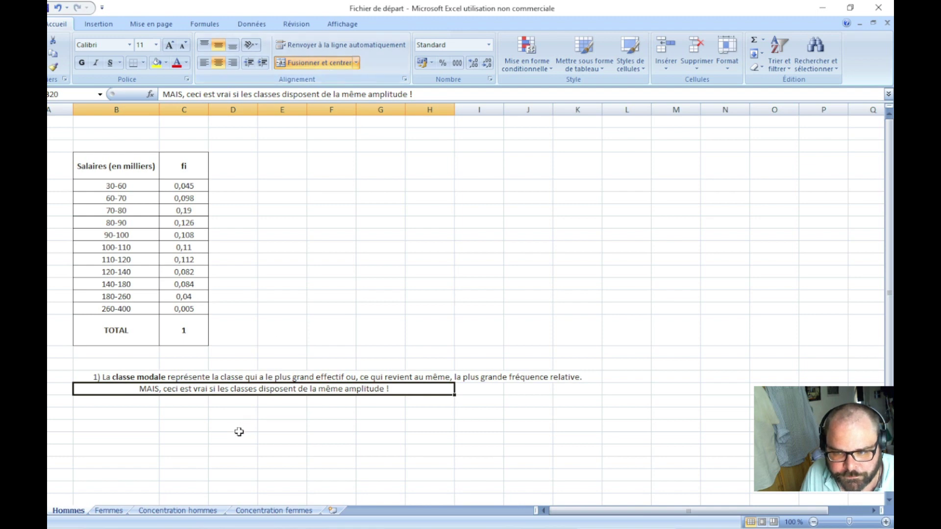
# - Make the word 'amplitude' in the B20 note bold
pyautogui.doubleClick(350, 390)
pyautogui.doubleClick(353, 389)
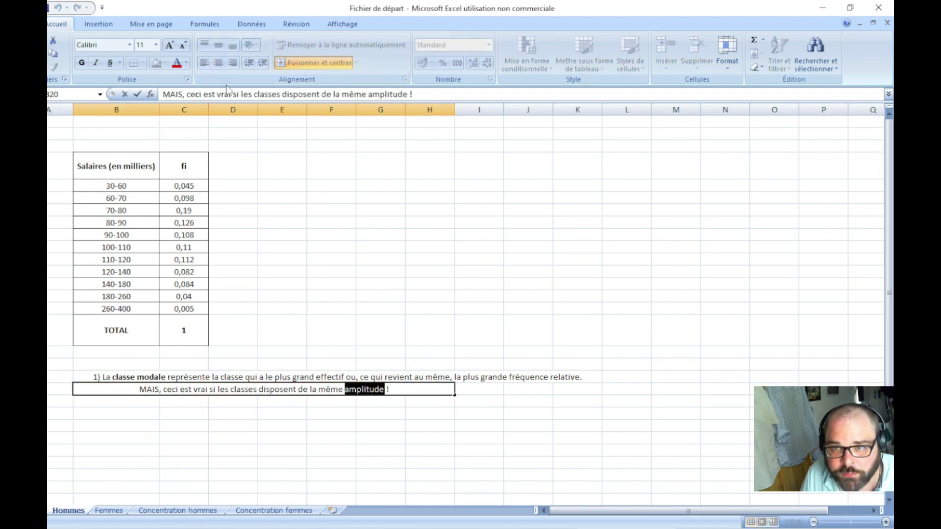
pyautogui.click(81, 62)
pyautogui.click(371, 435)
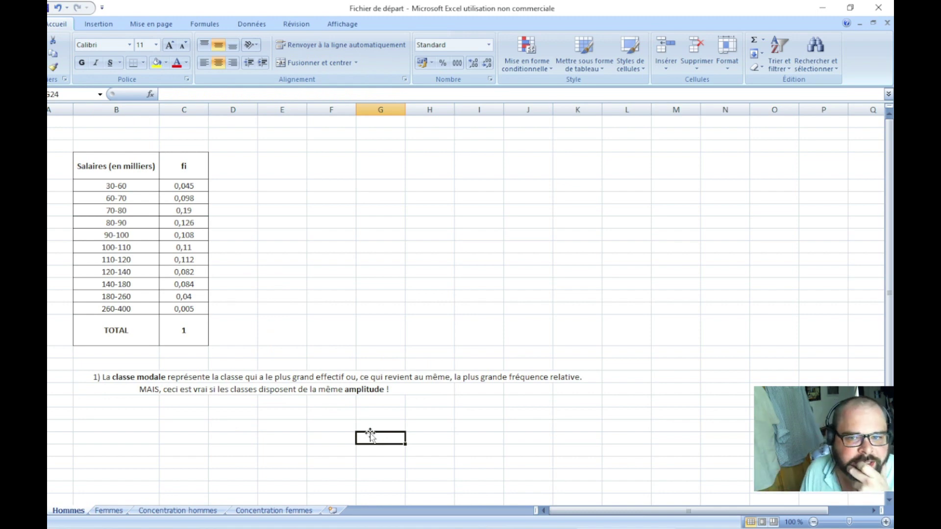
# - Add the column header 'ai' in D4
pyautogui.click(238, 168)
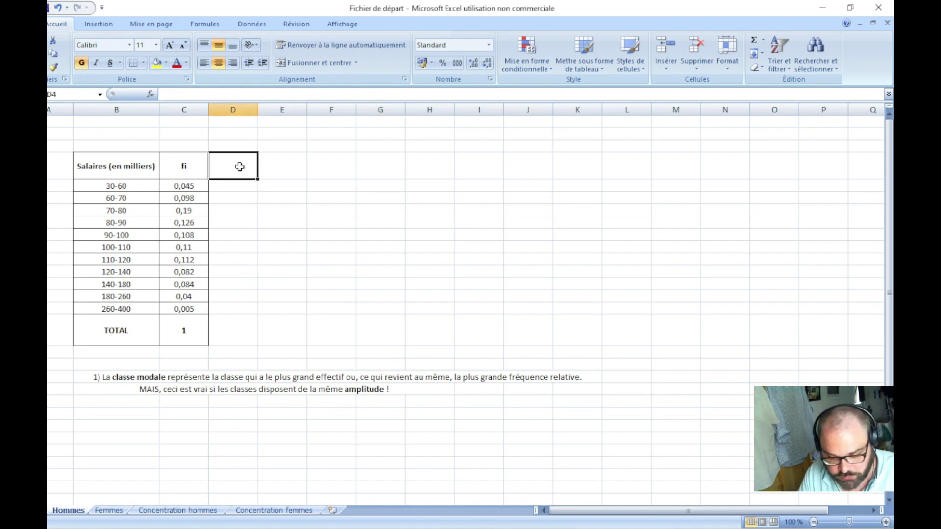
pyautogui.write('ai')
pyautogui.press('Return')
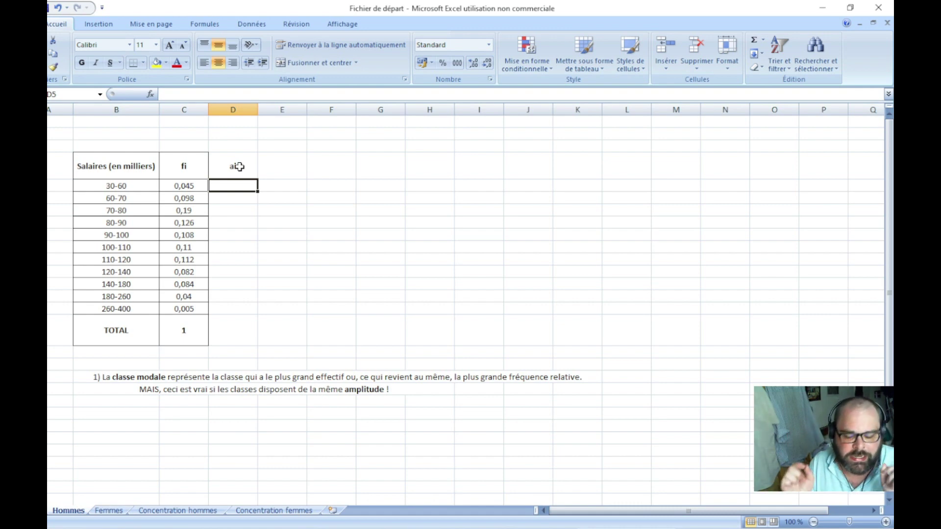
# - Enter the amplitude definition (borne supérieure minus borne inférieure) in B21, merged across B21:K21
pyautogui.click(147, 403)
pyautogui.write("L'ampl")
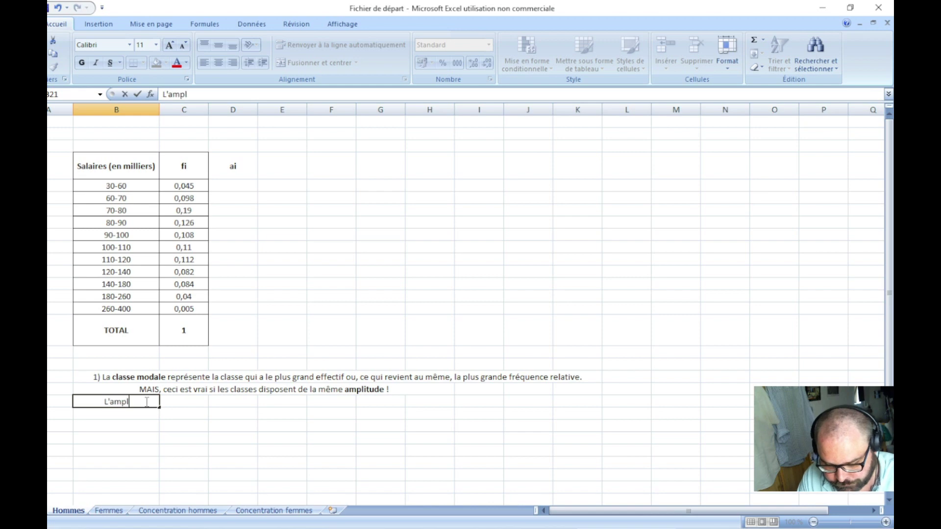
pyautogui.write('itude corresp')
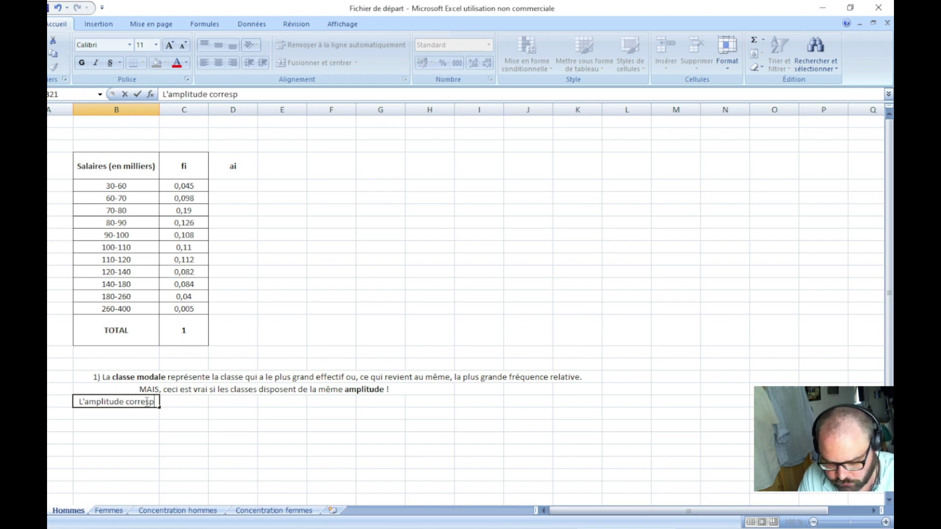
pyautogui.write('ond à la dif')
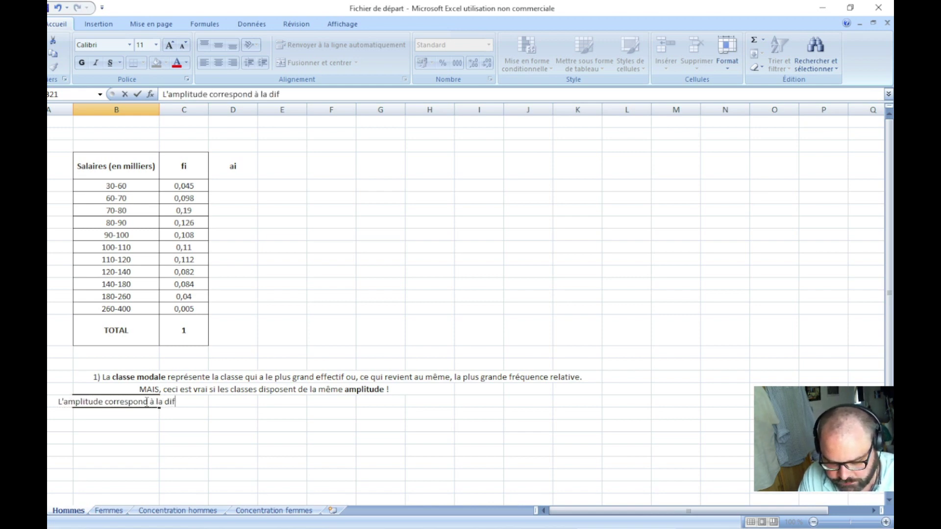
pyautogui.write('férence entre')
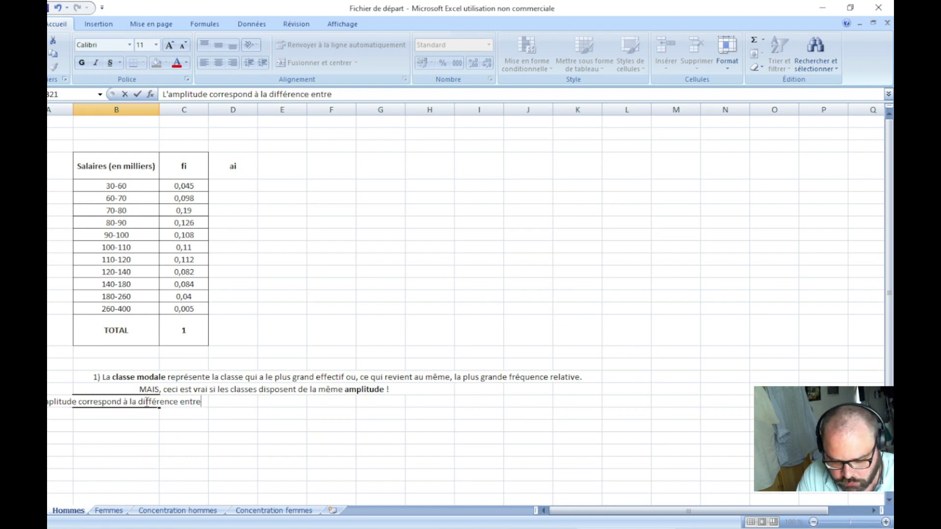
pyautogui.write(' la boi')
pyautogui.press('BackSpace')
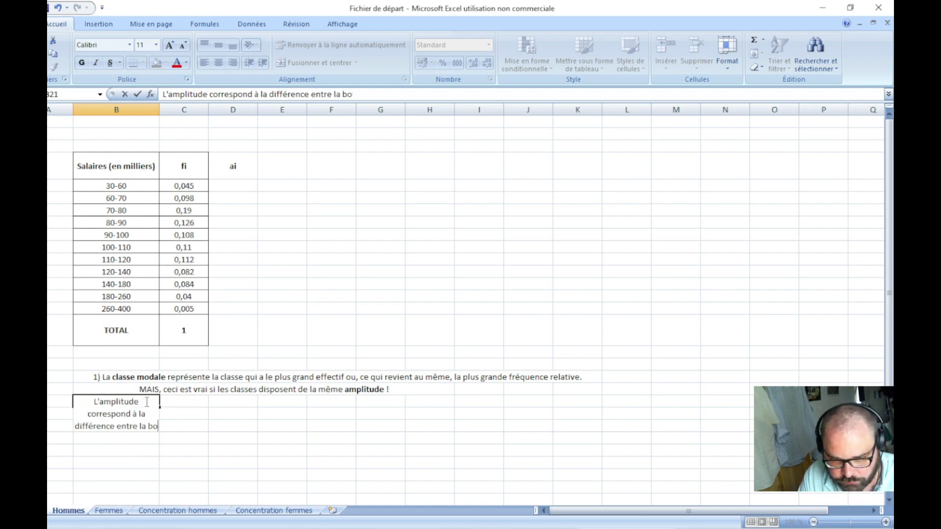
pyautogui.write('rne supérie')
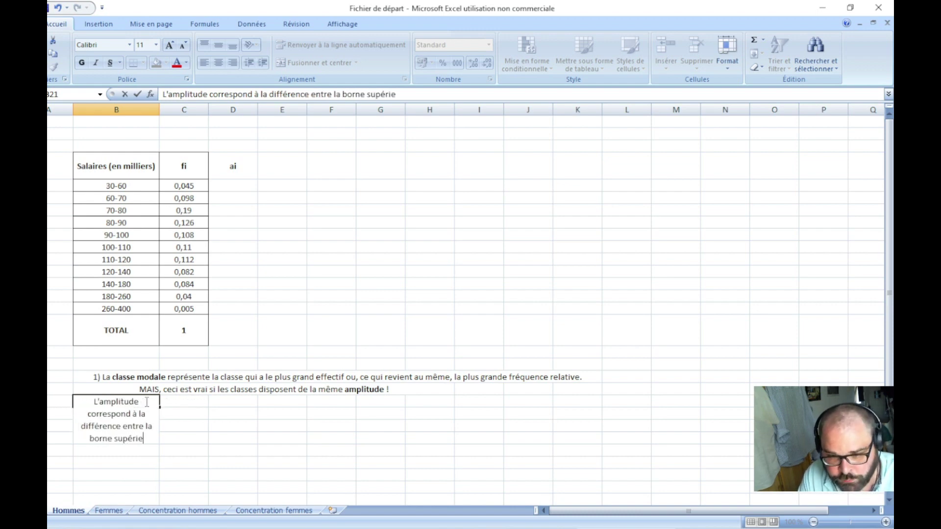
pyautogui.write('ure de la clas')
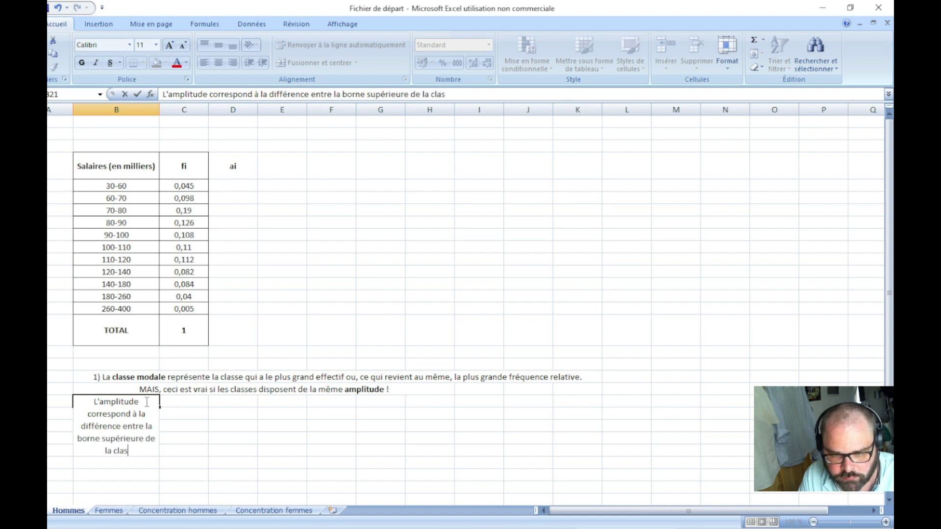
pyautogui.write('se et sa borne')
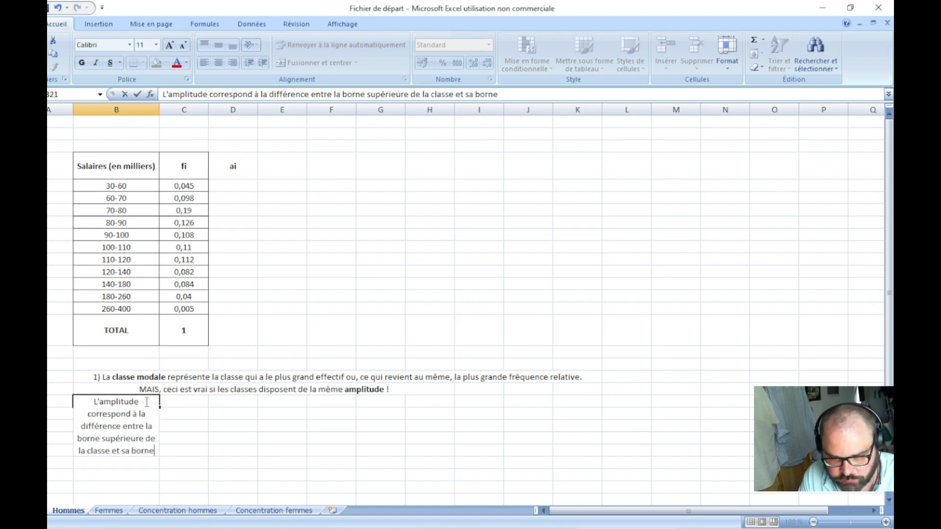
pyautogui.write(' inférieureµ.')
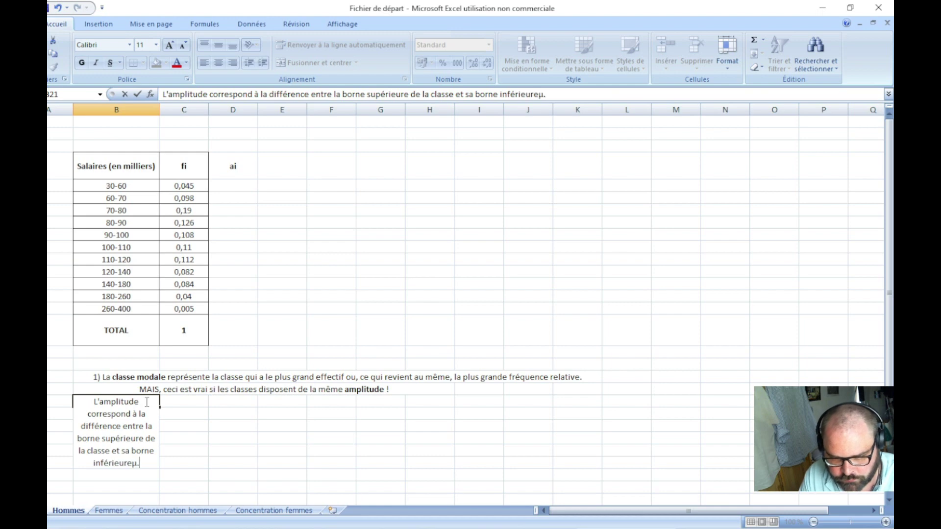
pyautogui.press('BackSpace')
pyautogui.press('BackSpace')
pyautogui.write('.')
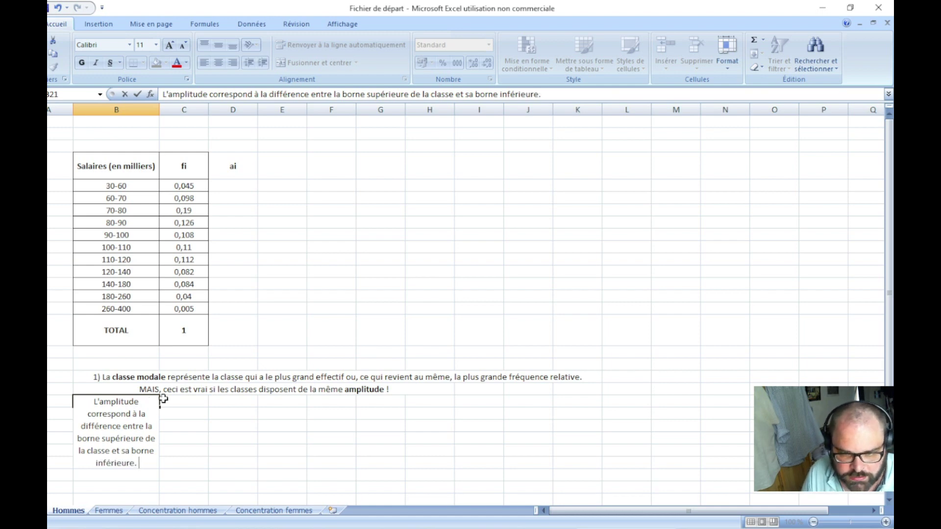
pyautogui.click(245, 423)
pyautogui.moveTo(118, 403); pyautogui.dragTo(564, 402)
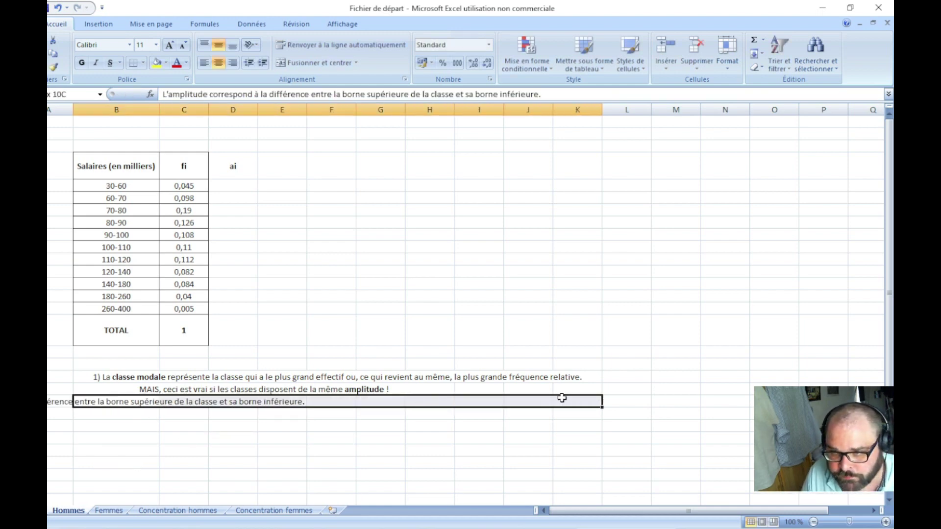
pyautogui.click(329, 63)
pyautogui.click(275, 446)
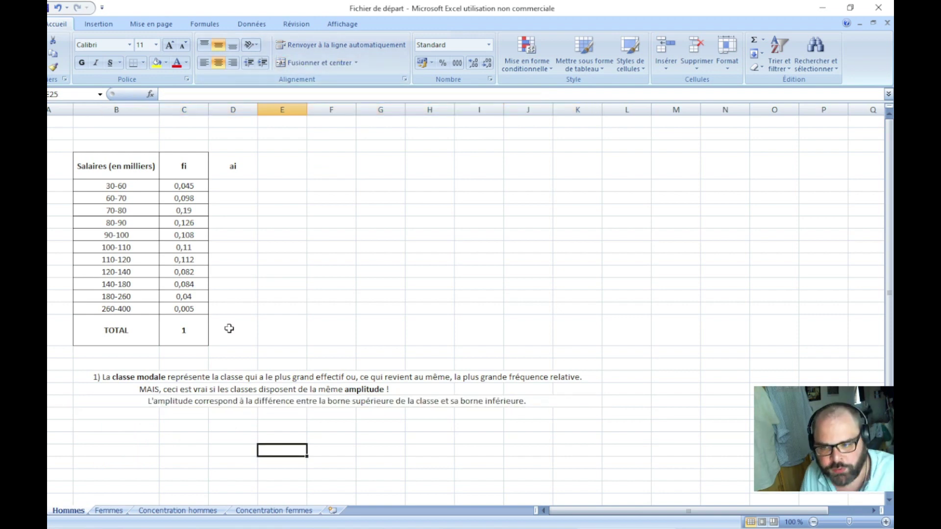
# - Fill column D from D5 with amplitudes 30, six 10s, then 20, 40, 80 and 140
pyautogui.click(230, 186)
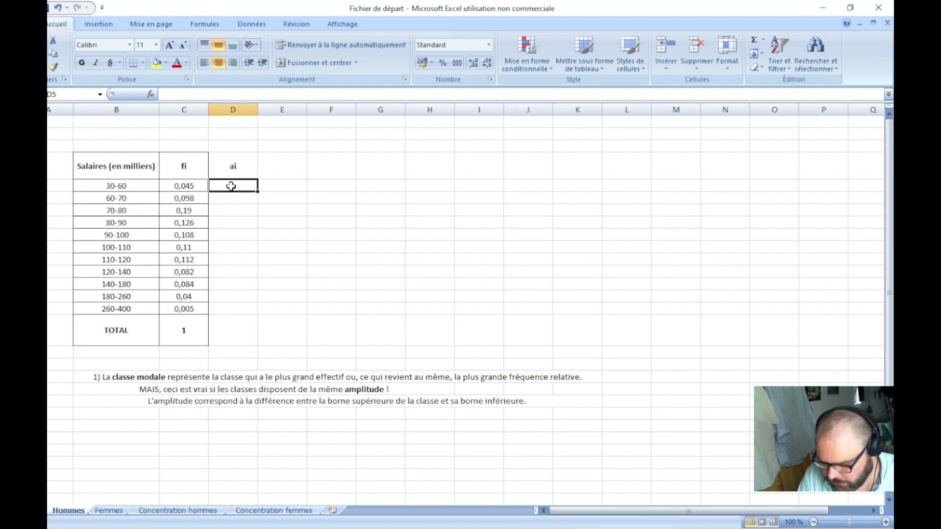
pyautogui.write('30')
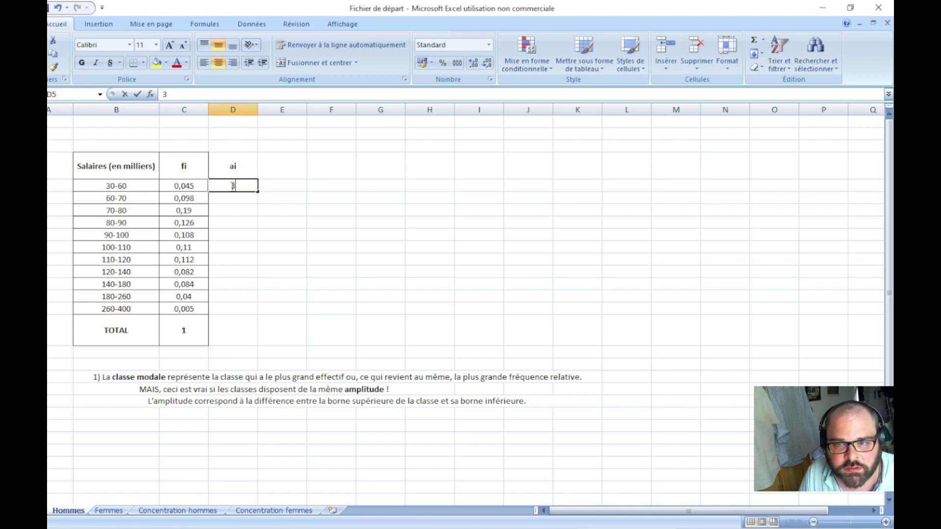
pyautogui.press('Return')
pyautogui.write('1')
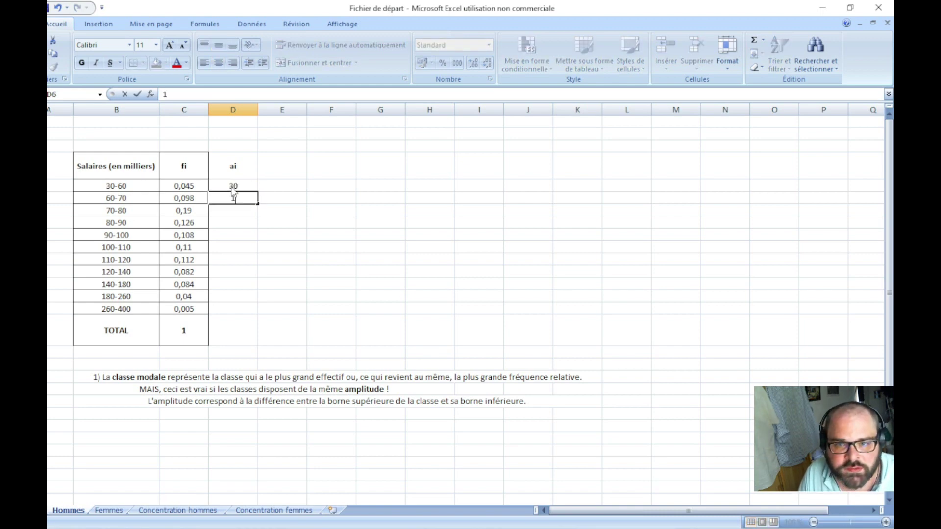
pyautogui.write('0')
pyautogui.press('Return')
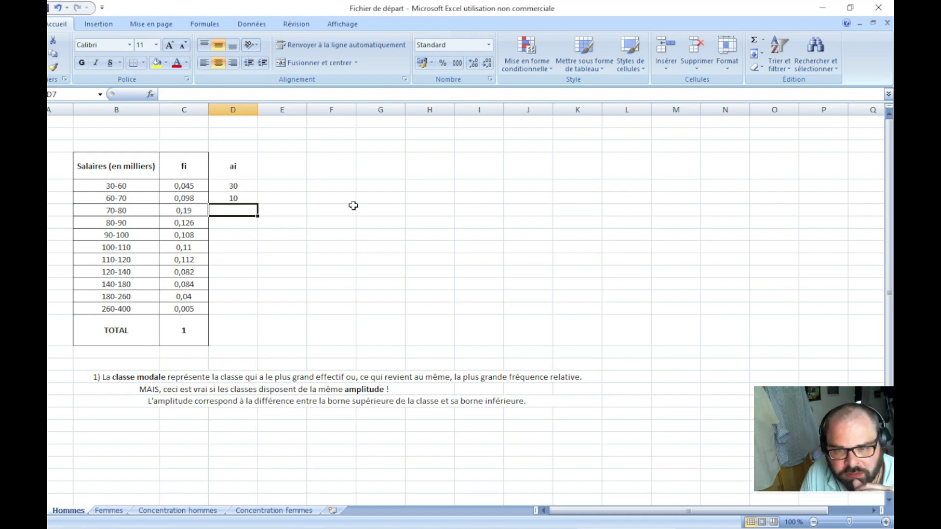
pyautogui.write('10')
pyautogui.press('Return')
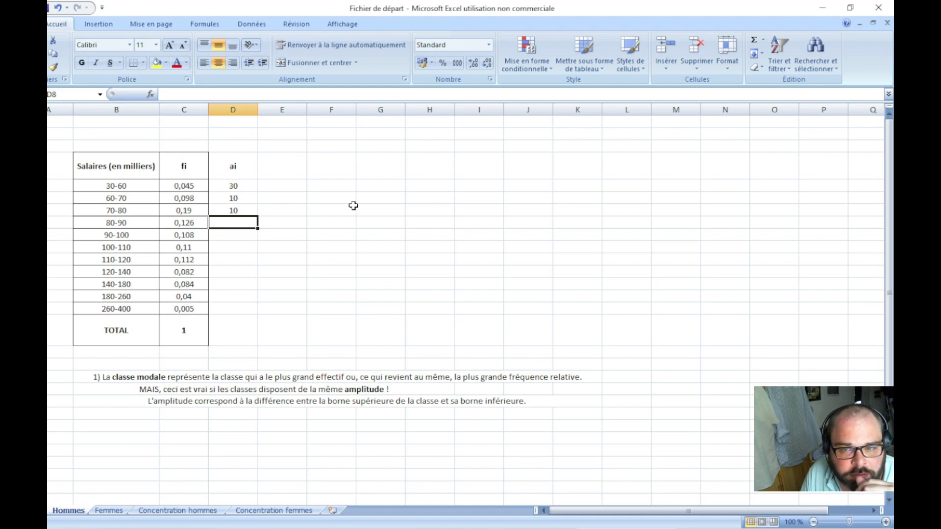
pyautogui.write('10')
pyautogui.press('Return')
pyautogui.write('10')
pyautogui.press('Return')
pyautogui.write('10')
pyautogui.press('Return')
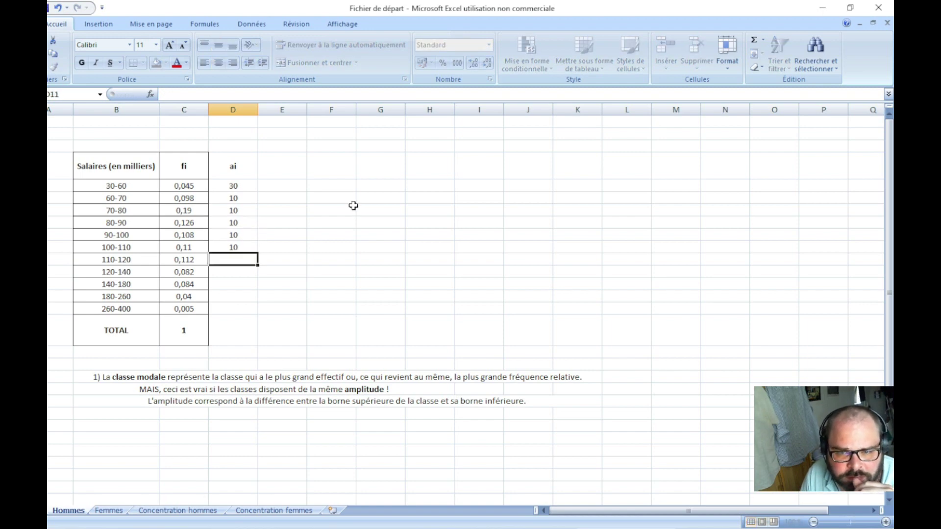
pyautogui.write('10')
pyautogui.press('Return')
pyautogui.write('20')
pyautogui.press('Return')
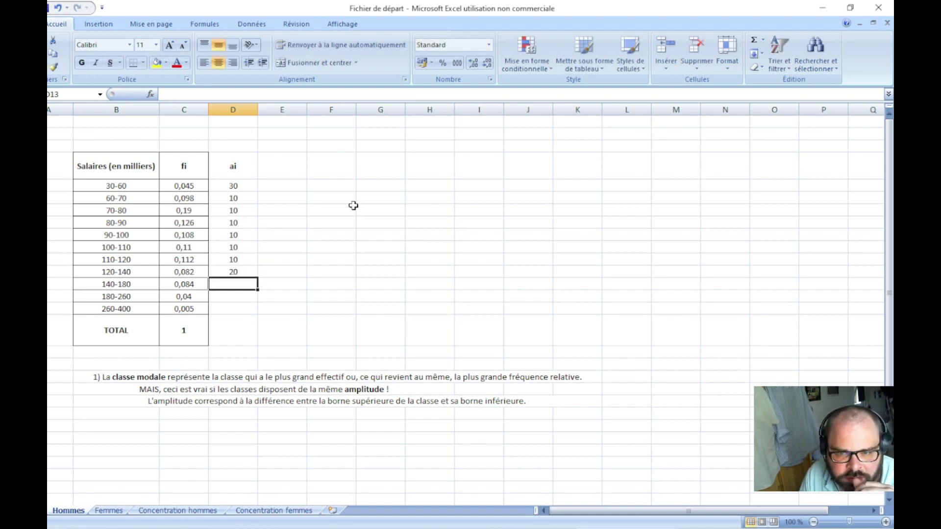
pyautogui.write('40')
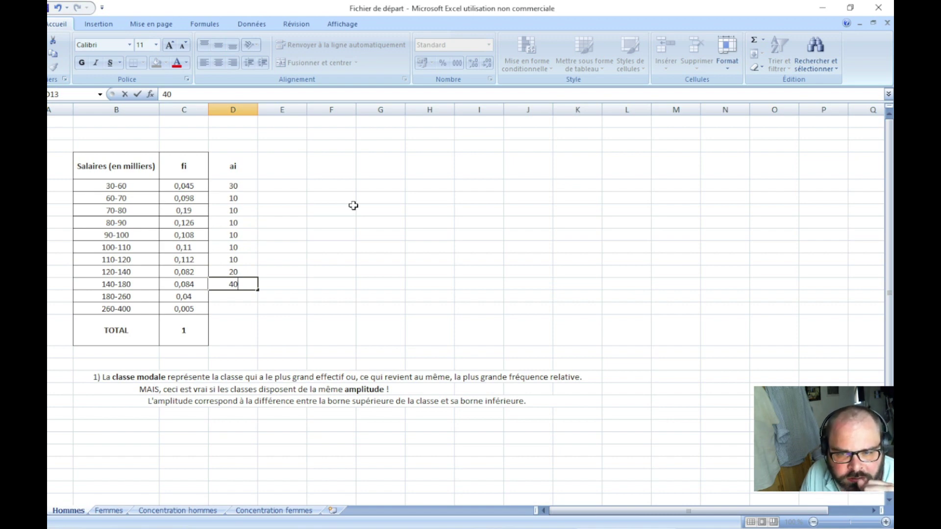
pyautogui.press('Return')
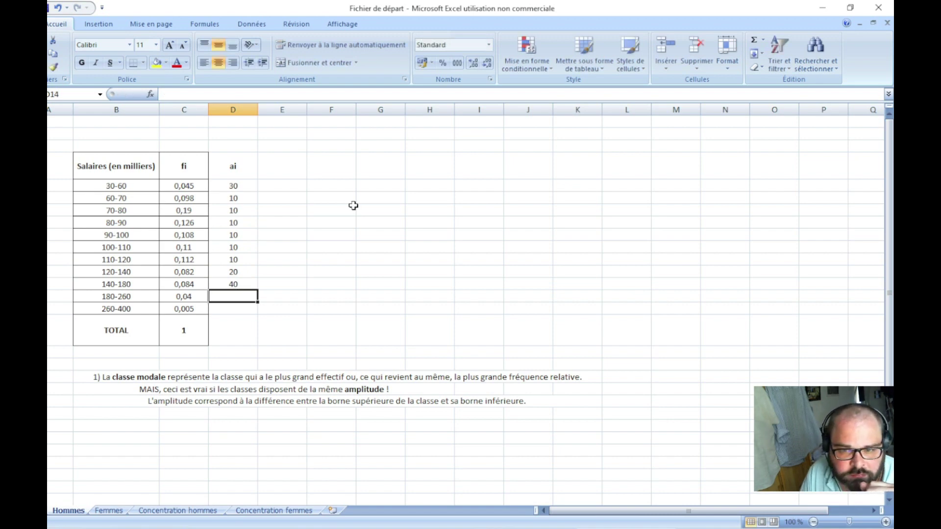
pyautogui.write('80')
pyautogui.press('Return')
pyautogui.write('1')
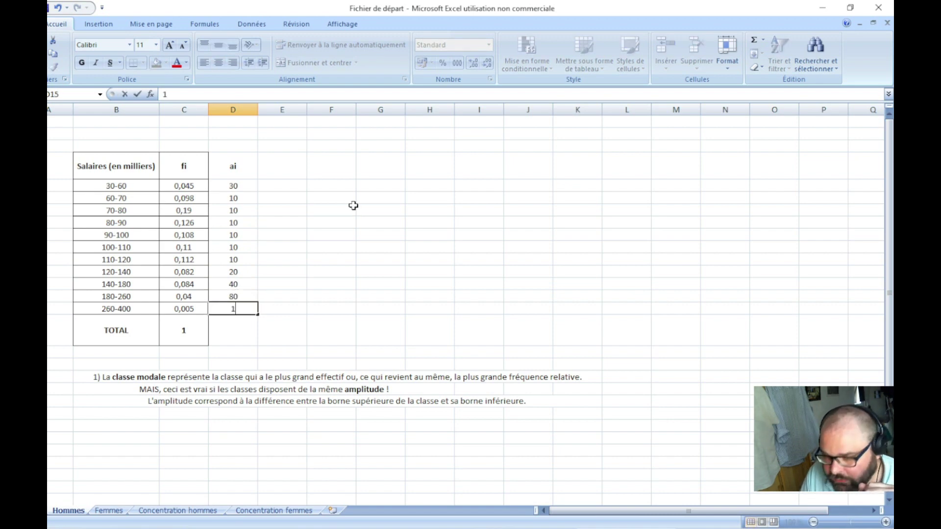
pyautogui.write('40')
pyautogui.press('Return')
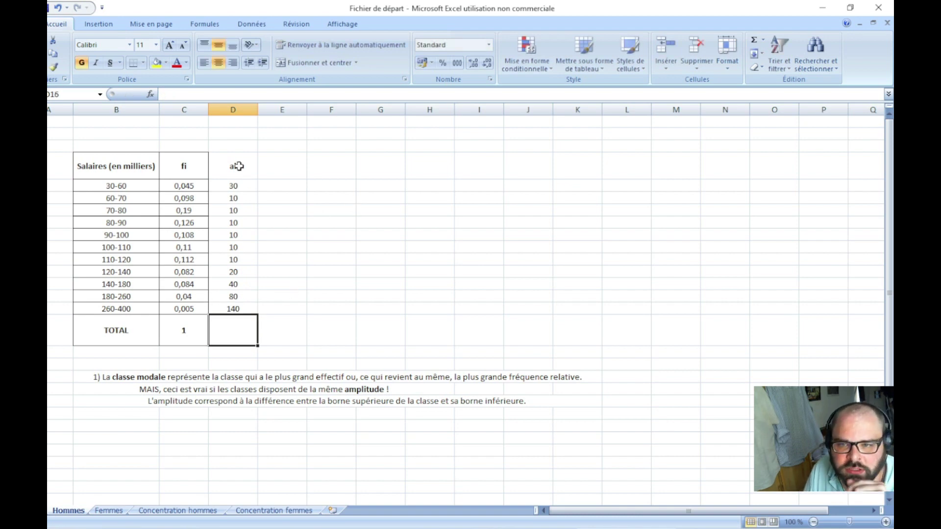
# - Apply all borders to the range D4:L16
pyautogui.moveTo(239, 166); pyautogui.dragTo(634, 325)
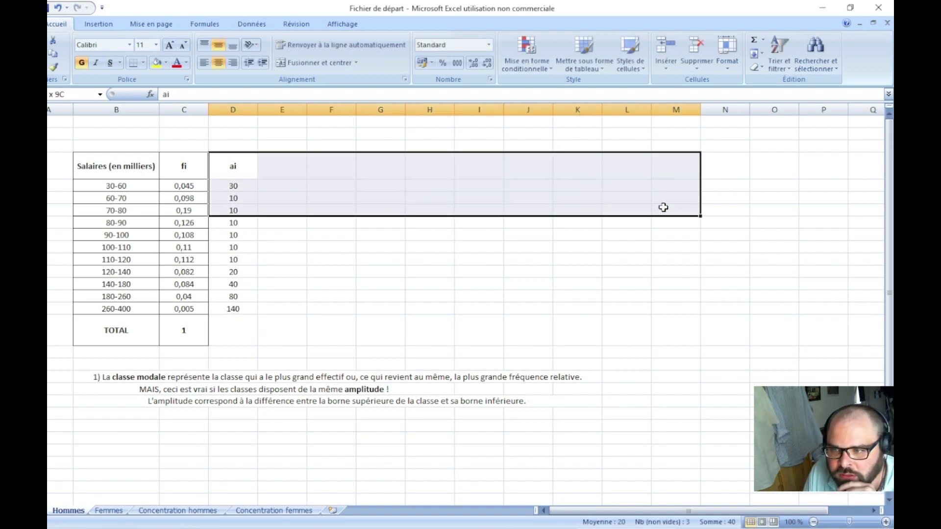
pyautogui.click(143, 63)
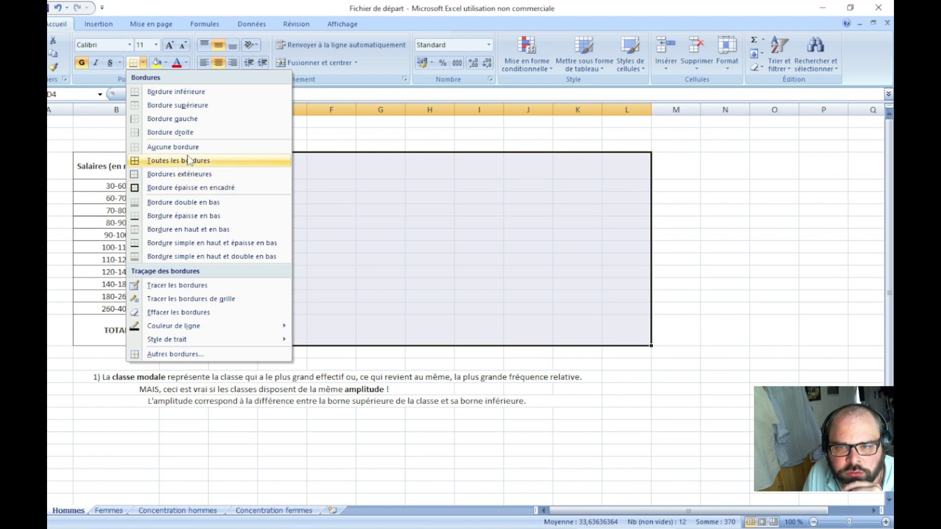
pyautogui.click(189, 161)
pyautogui.click(395, 248)
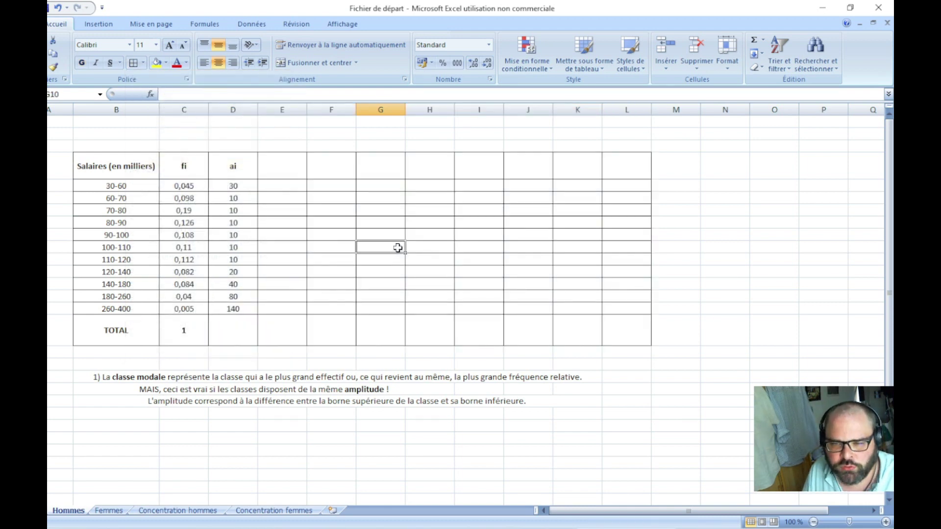
# - Cross out the empty TOTAL ai cell D16 with both diagonal borders
pyautogui.rightClick(230, 328)
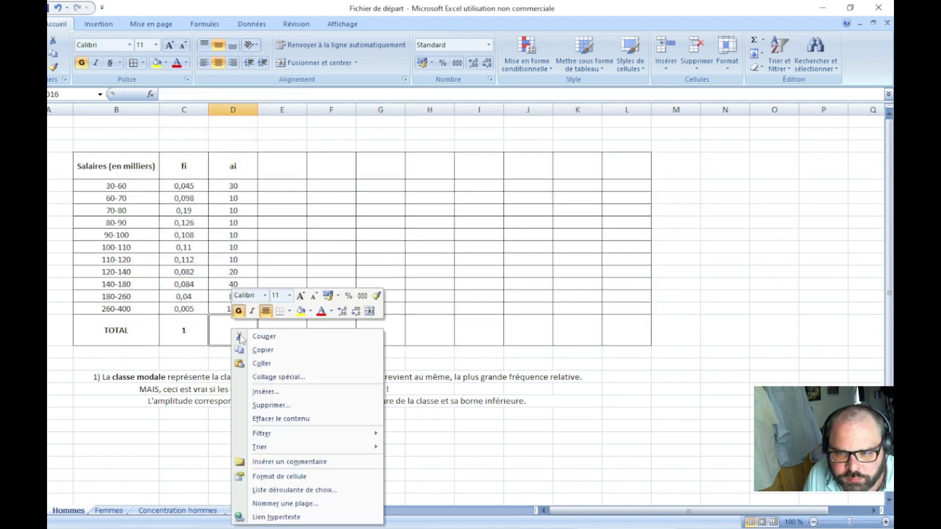
pyautogui.click(303, 474)
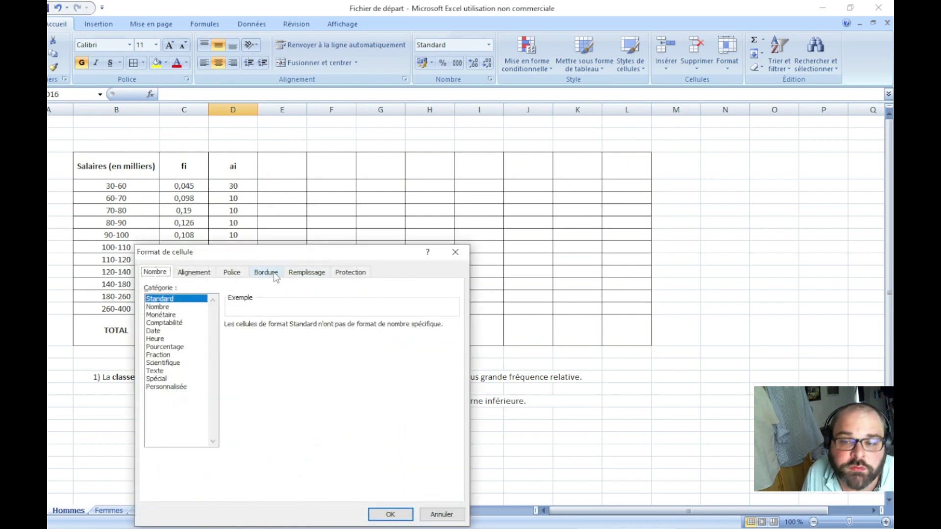
pyautogui.click(275, 273)
pyautogui.click(261, 415)
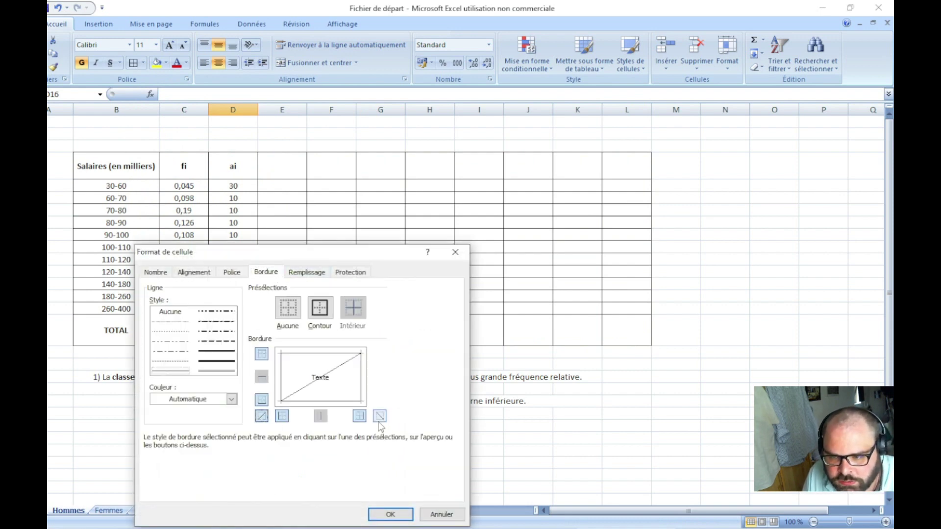
pyautogui.click(380, 416)
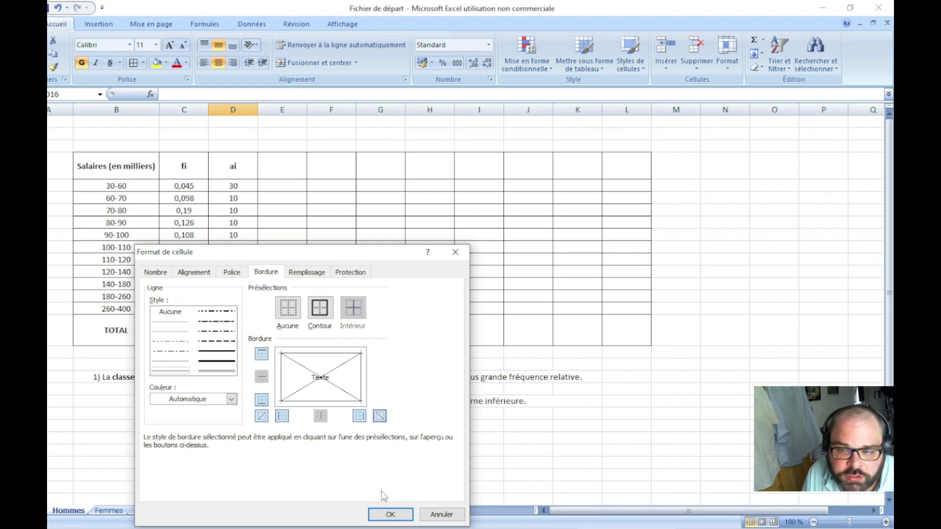
pyautogui.click(391, 515)
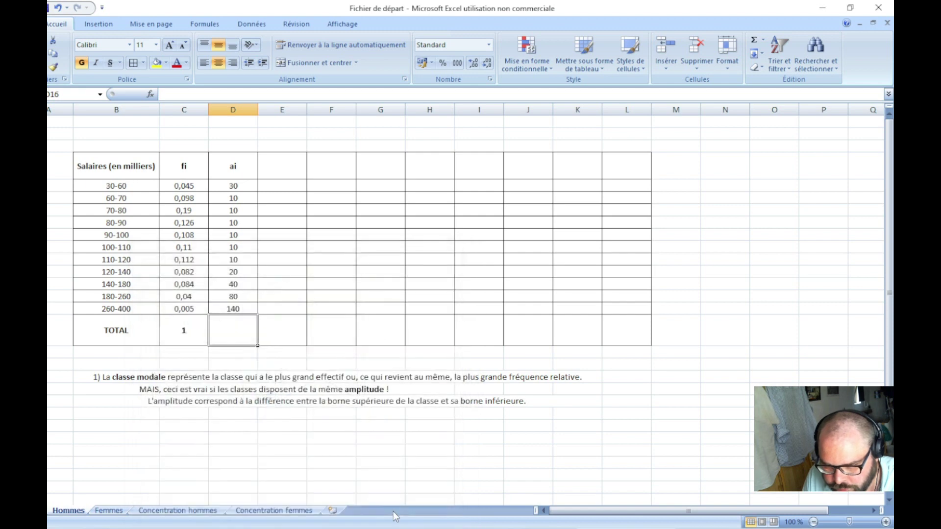
# - Type in B22 'Dans le cas où les ai sont différentes, la classe modale correspondra… plus grande DENSITE'
pyautogui.click(239, 375)
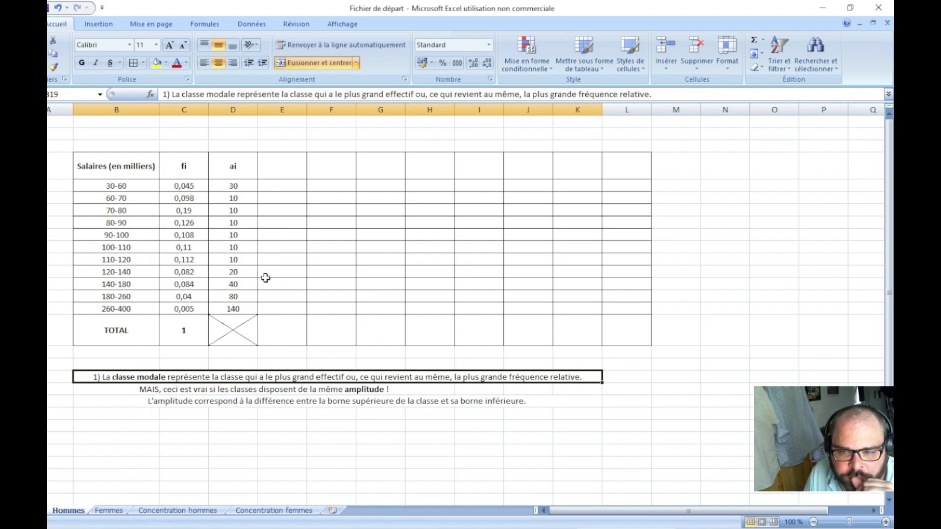
pyautogui.click(135, 415)
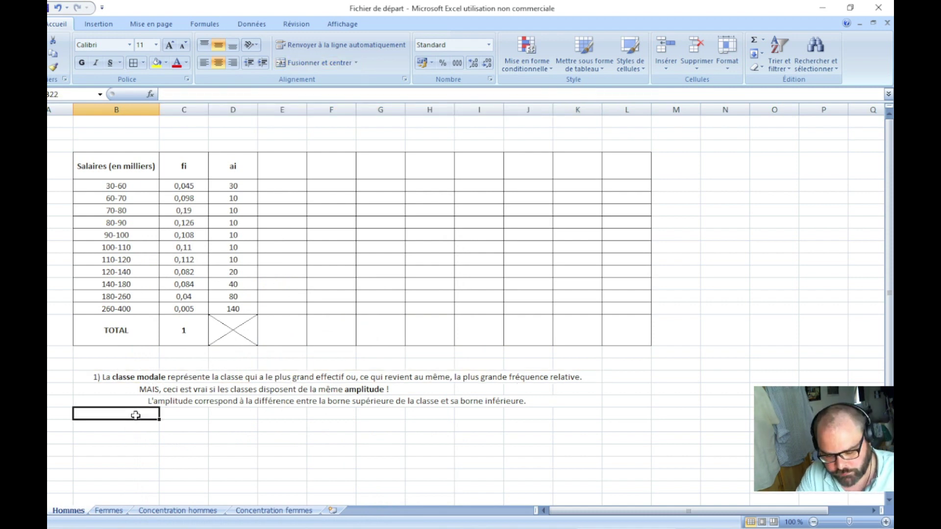
pyautogui.write('Dans le')
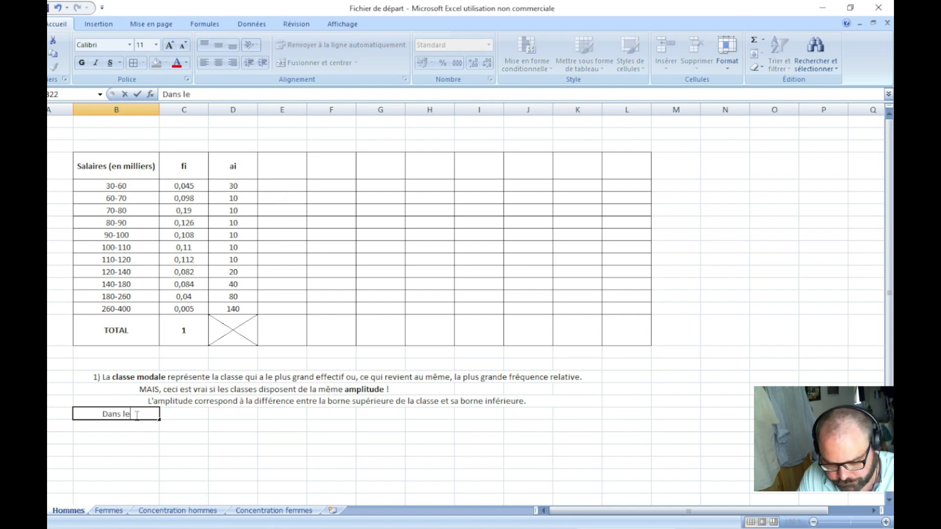
pyautogui.write(' ca')
pyautogui.press('BackSpace')
pyautogui.write('as')
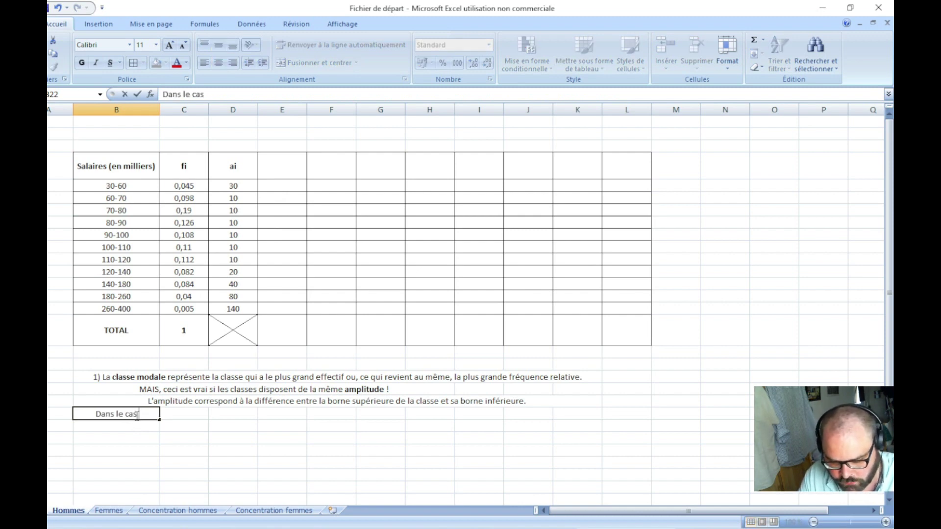
pyautogui.write(' où les ai')
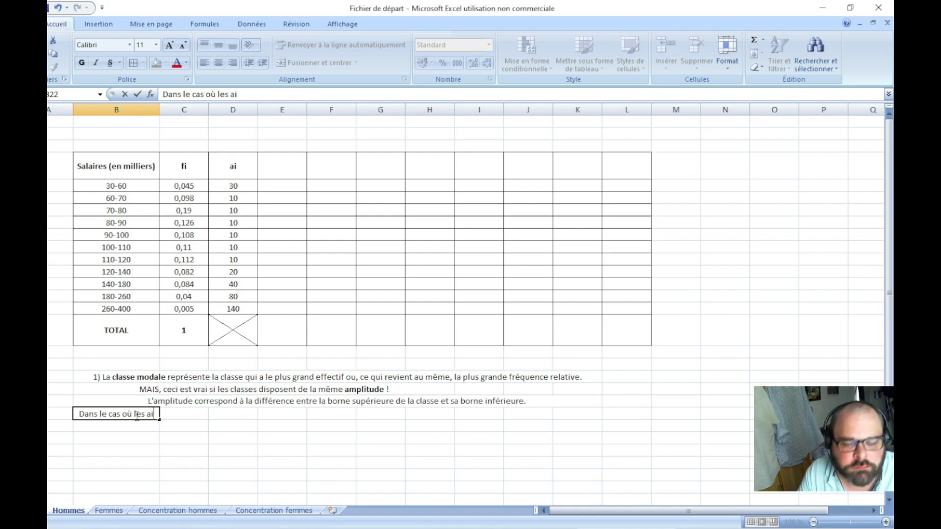
pyautogui.write(' sont')
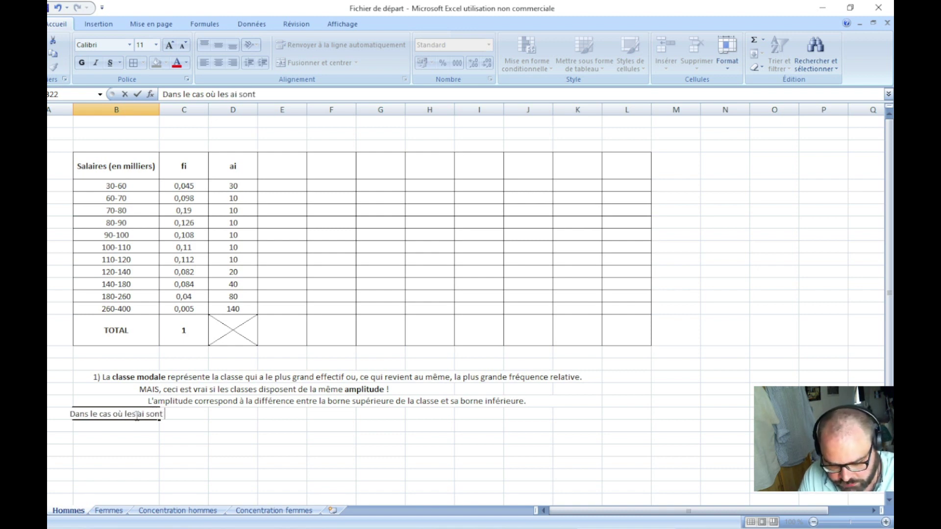
pyautogui.write(' différentes')
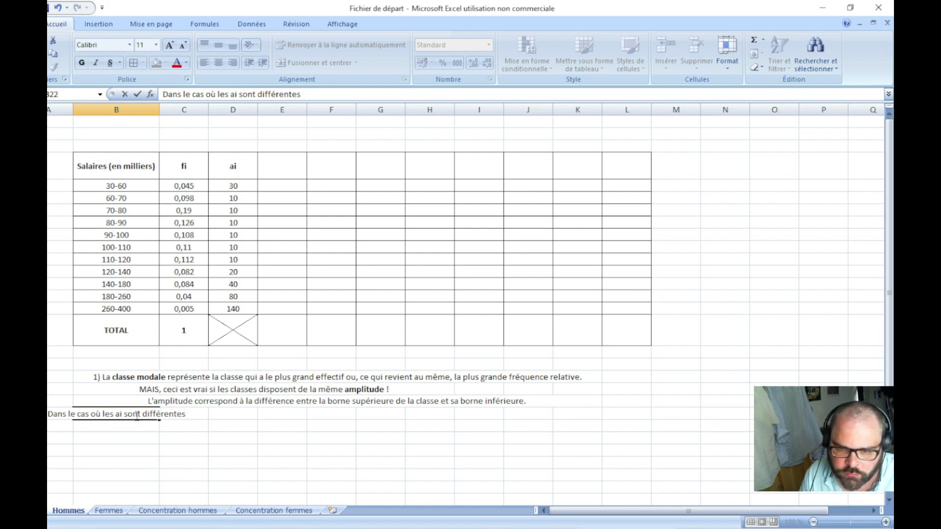
pyautogui.write(', ')
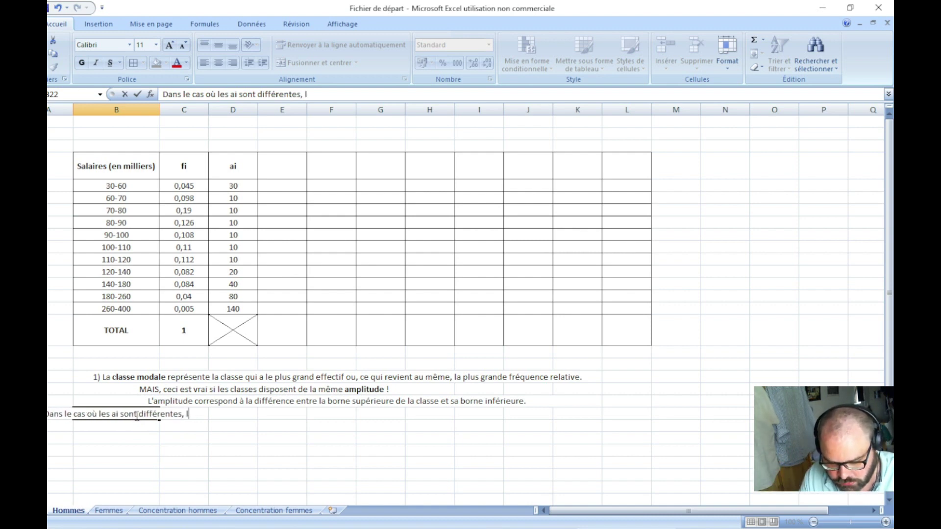
pyautogui.write('la claqs')
pyautogui.press('BackSpace')
pyautogui.press('BackSpace')
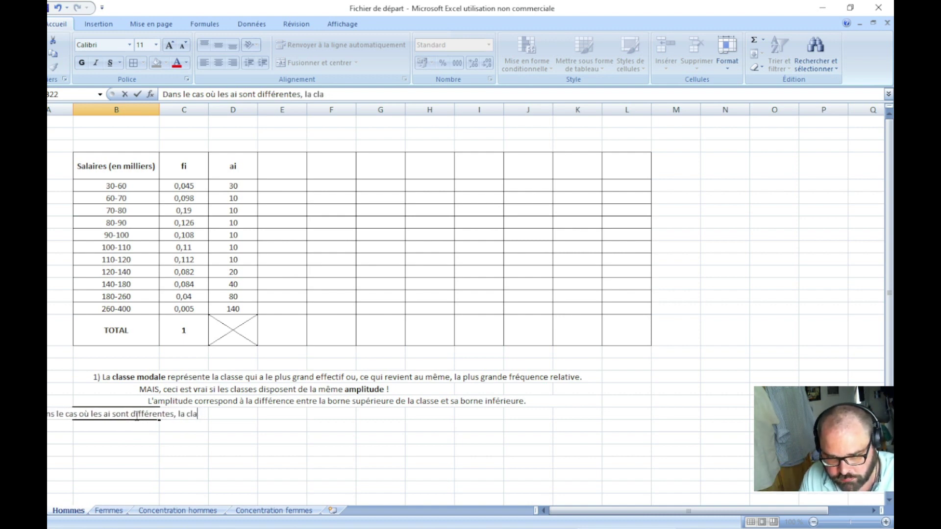
pyautogui.write('sse mo')
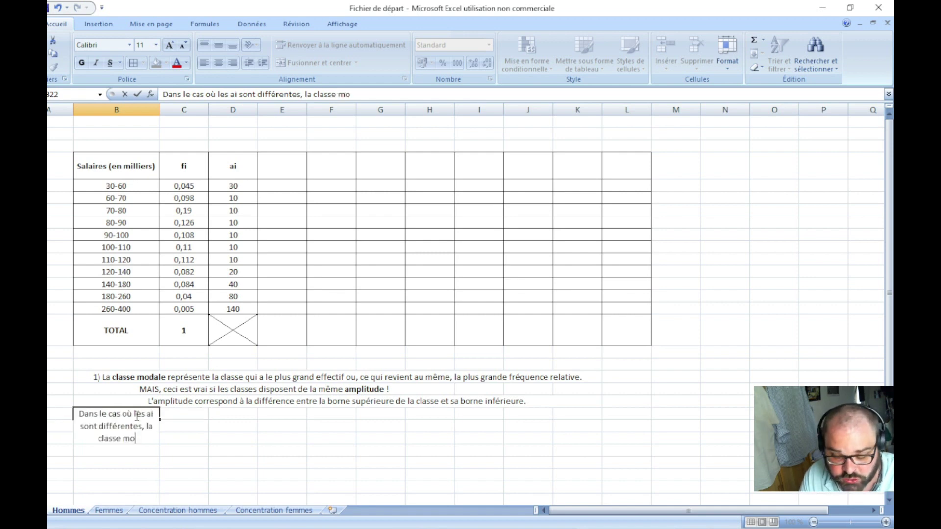
pyautogui.write('dale')
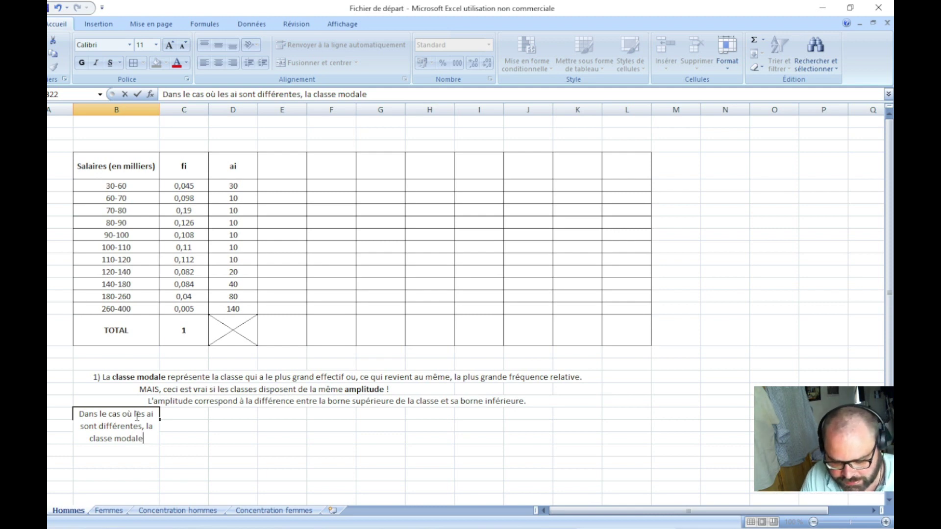
pyautogui.write(' correspo')
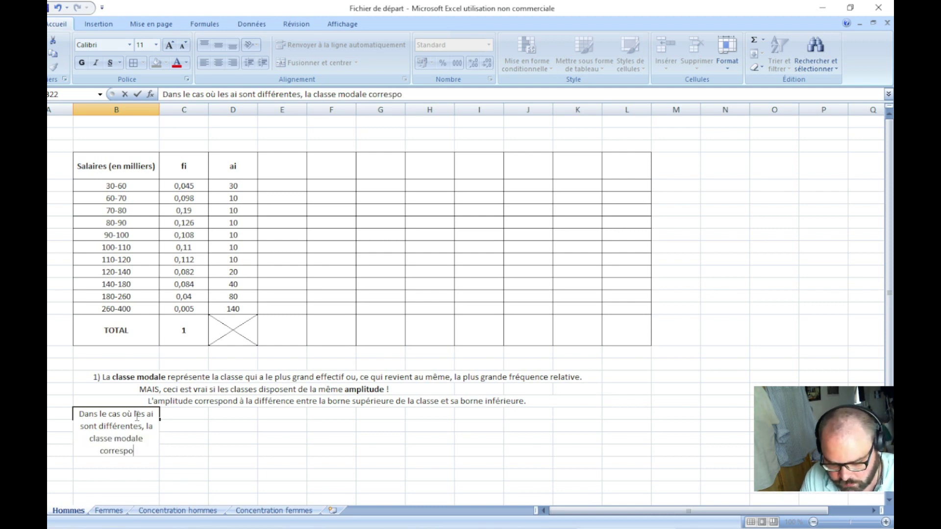
pyautogui.write('ndra')
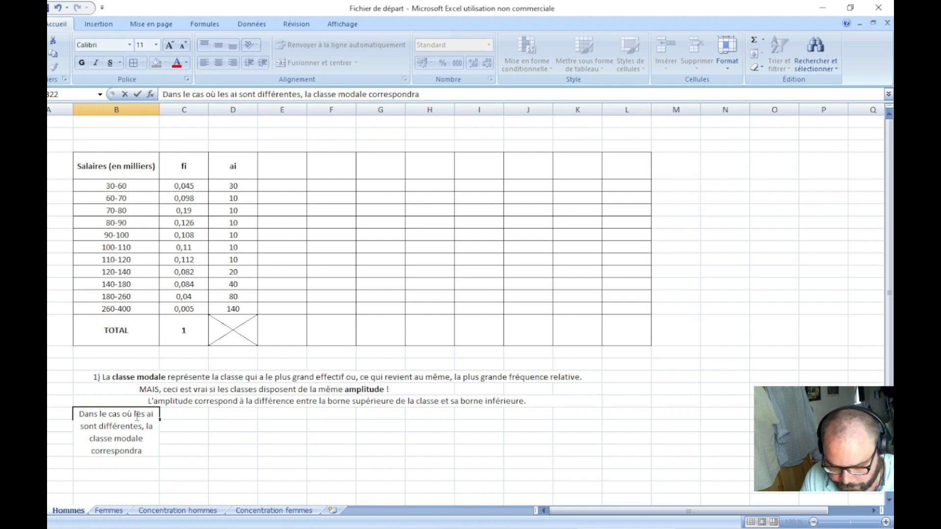
pyautogui.write(' à la classe')
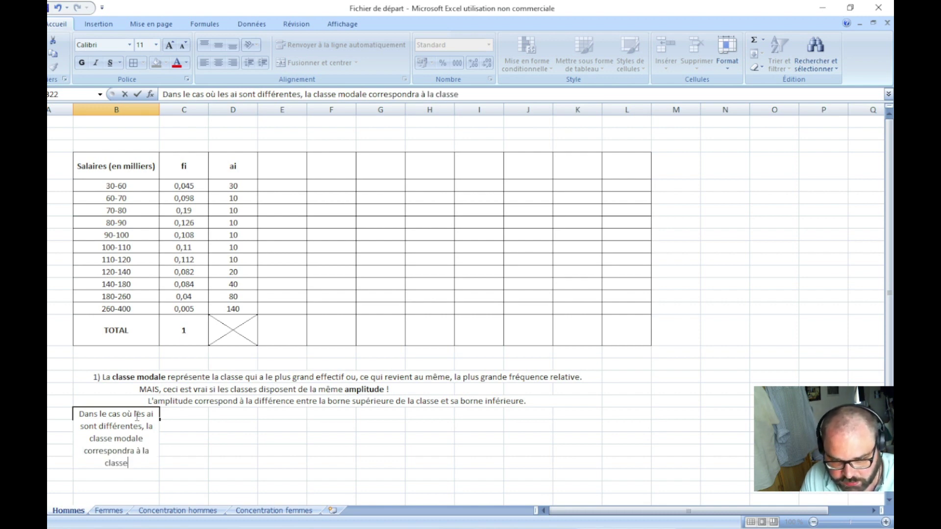
pyautogui.write(' qui a la p')
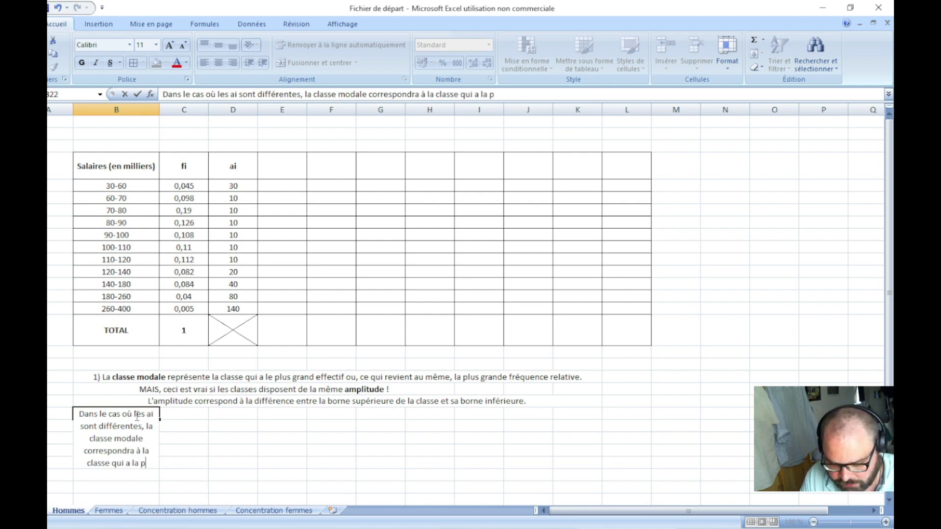
pyautogui.write('lus grande ')
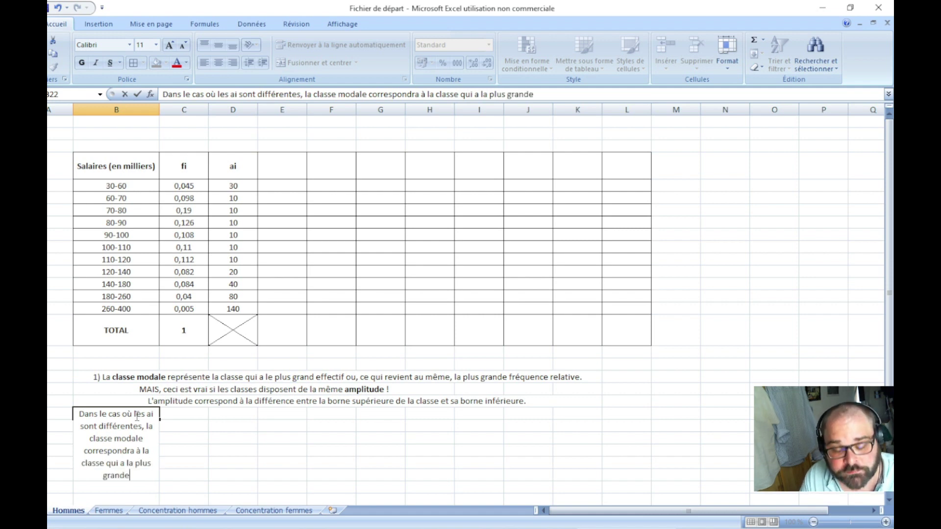
pyautogui.write('DENSITE')
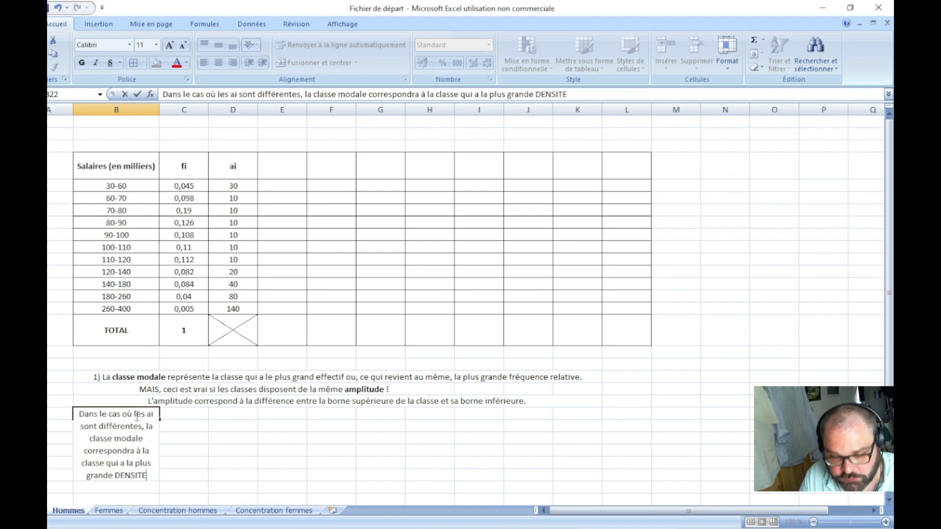
# - Merge and centre the DENSITE note across B22:K22
pyautogui.click(190, 477)
pyautogui.moveTo(95, 413); pyautogui.dragTo(567, 415)
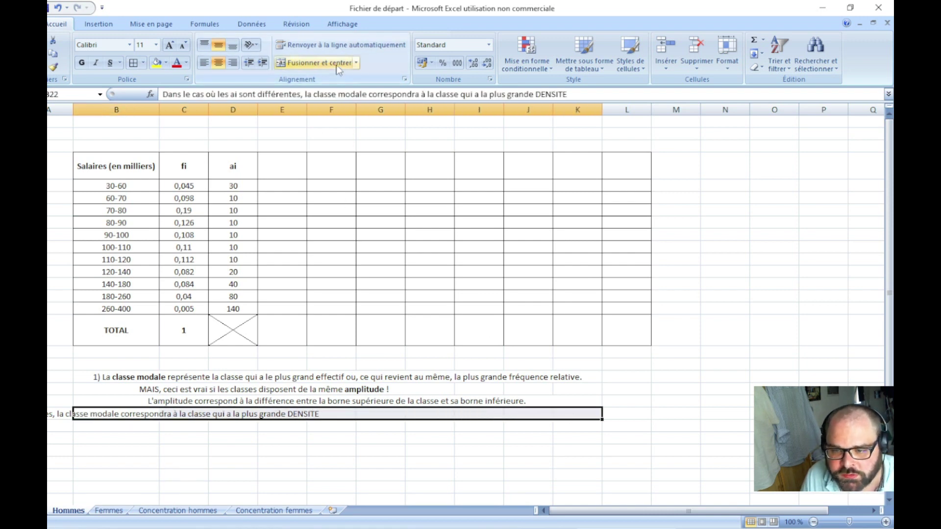
pyautogui.click(318, 63)
# - Make 'plus grande DENSITE' bold in the B22 note
pyautogui.click(378, 445)
pyautogui.click(447, 416)
pyautogui.doubleClick(462, 414)
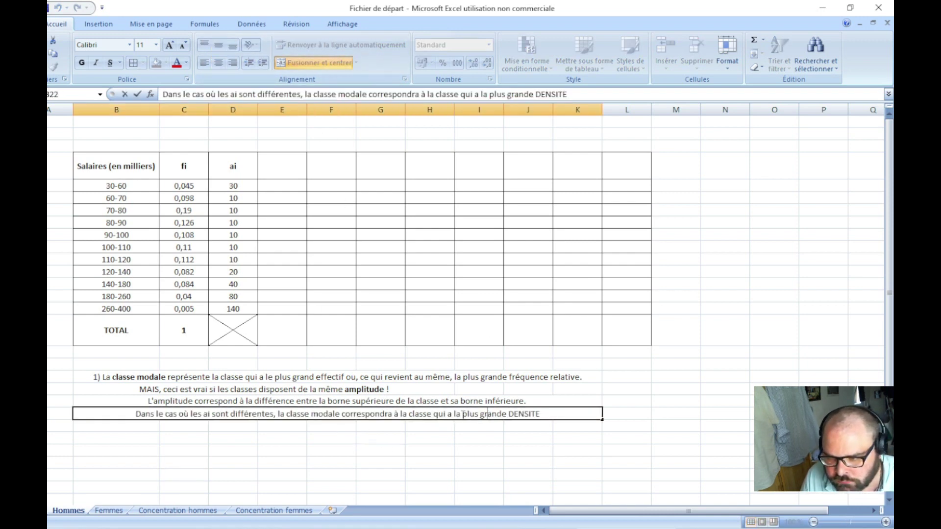
pyautogui.moveTo(461, 414); pyautogui.dragTo(538, 414)
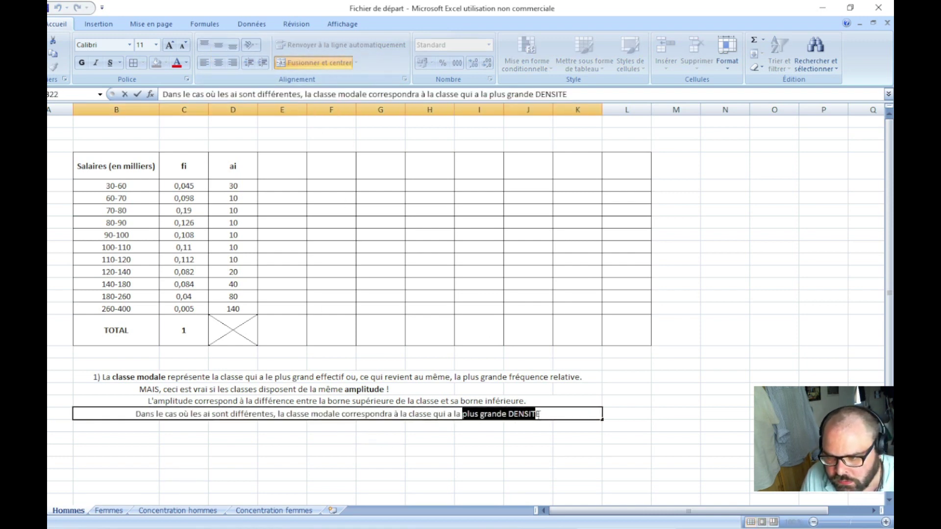
pyautogui.click(81, 62)
pyautogui.doubleClick(547, 414)
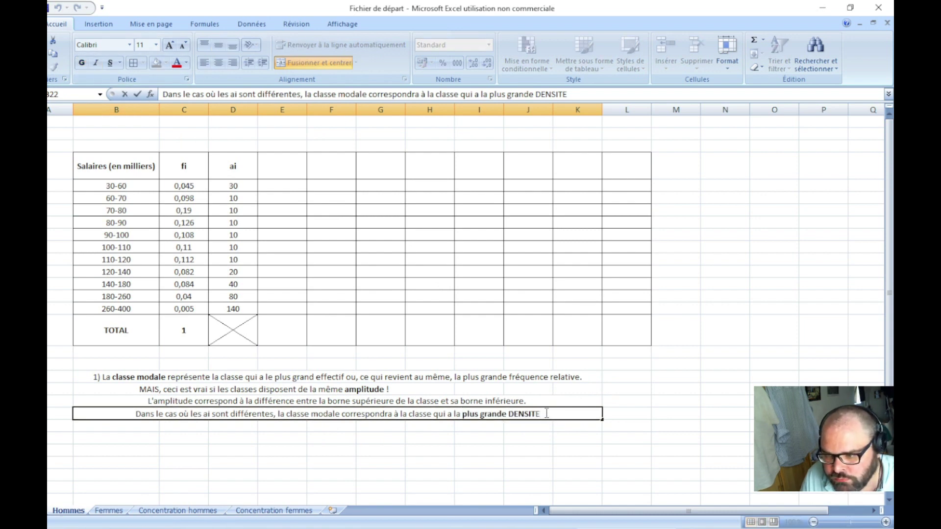
pyautogui.moveTo(540, 413); pyautogui.dragTo(518, 413)
pyautogui.click(83, 62)
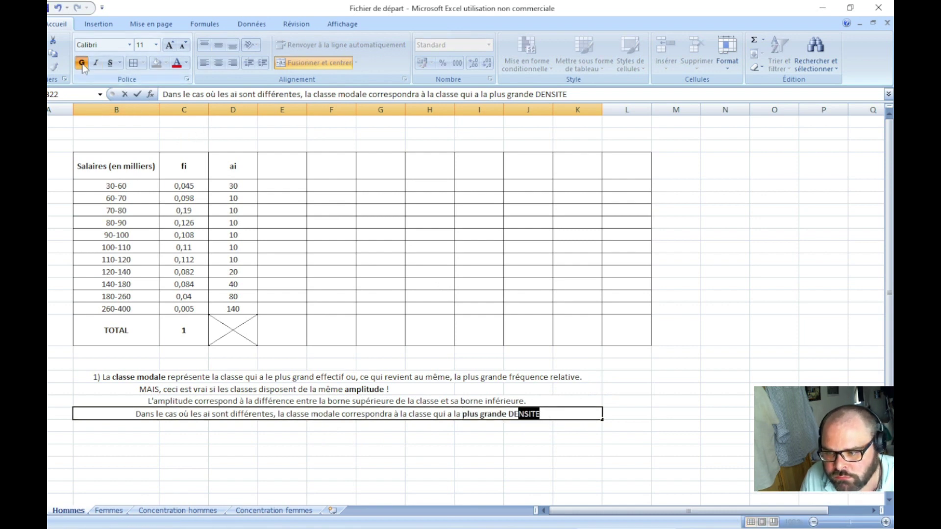
pyautogui.click(380, 450)
# - Colour 'les ai sont différentes' red in the B22 note
pyautogui.doubleClick(189, 413)
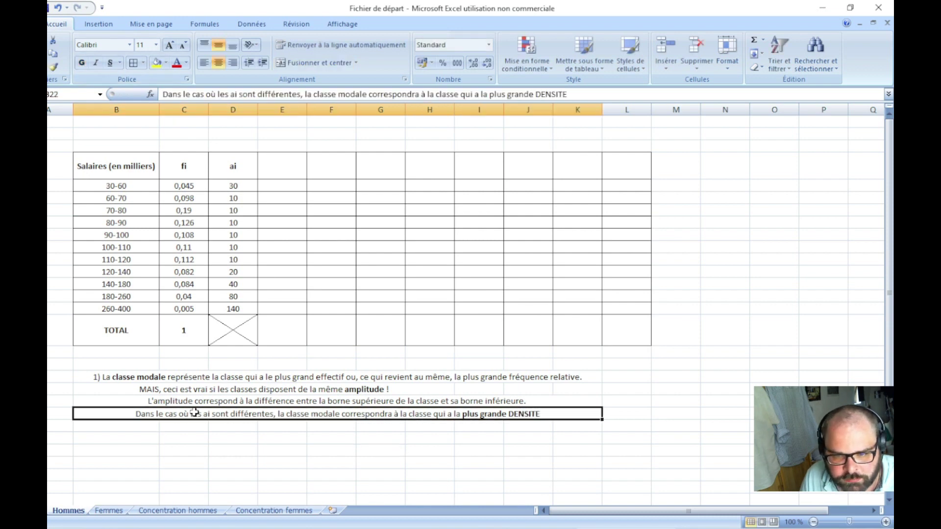
pyautogui.moveTo(190, 413); pyautogui.dragTo(275, 416)
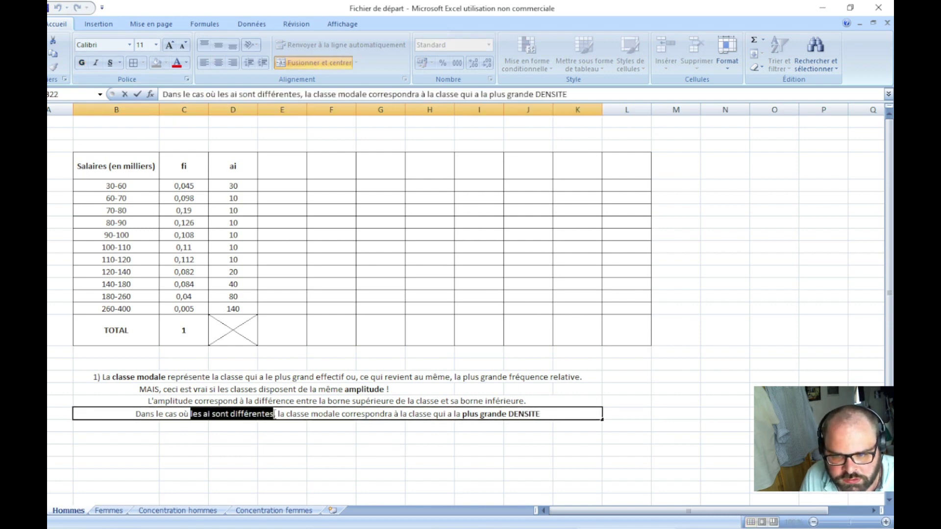
pyautogui.click(177, 63)
pyautogui.click(345, 448)
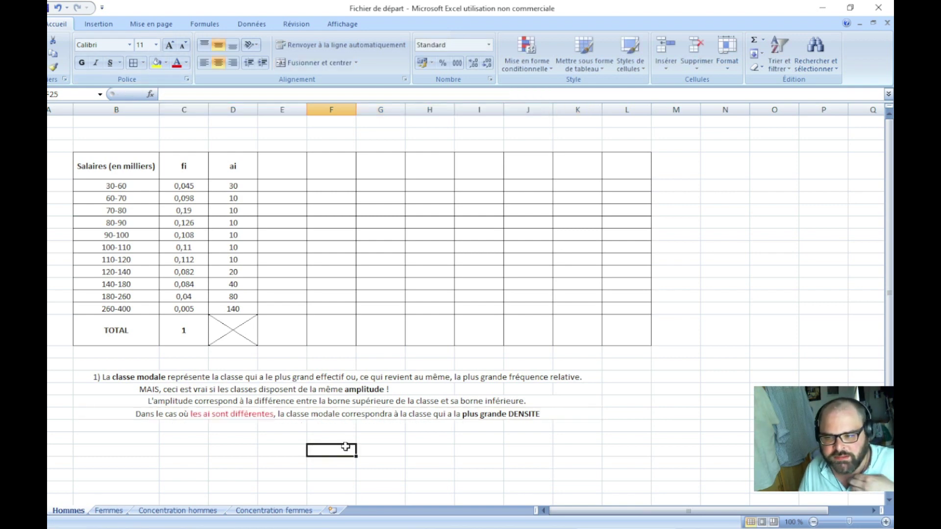
# - Put a thin outside border around the block of explanation notes
pyautogui.moveTo(129, 380)
pyautogui.mouseDown()
pyautogui.moveTo(343, 401)
pyautogui.moveTo(344, 414)
pyautogui.mouseUp()
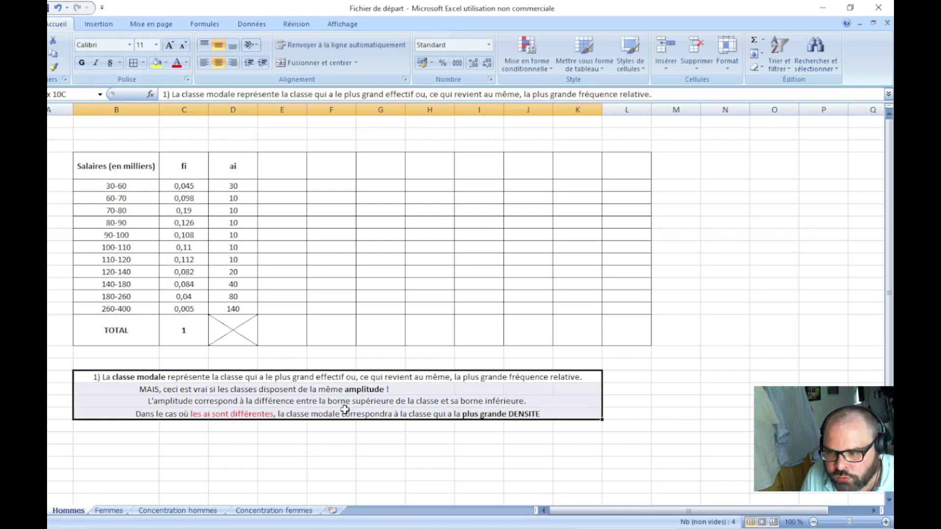
pyautogui.click(143, 62)
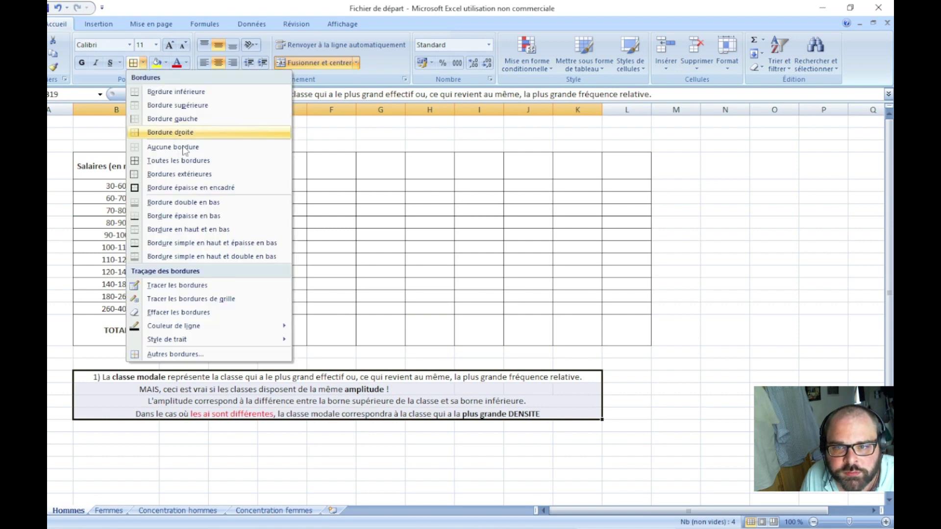
pyautogui.click(185, 174)
pyautogui.click(315, 472)
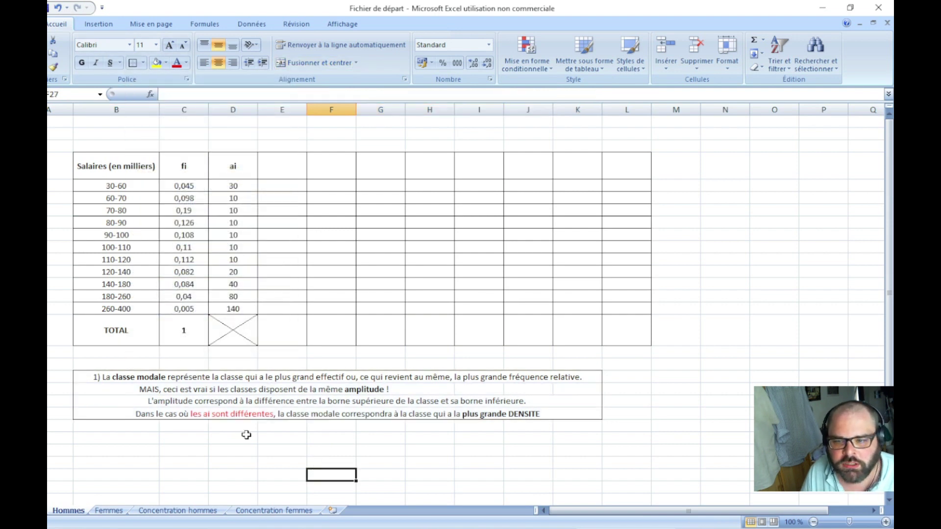
pyautogui.click(281, 167)
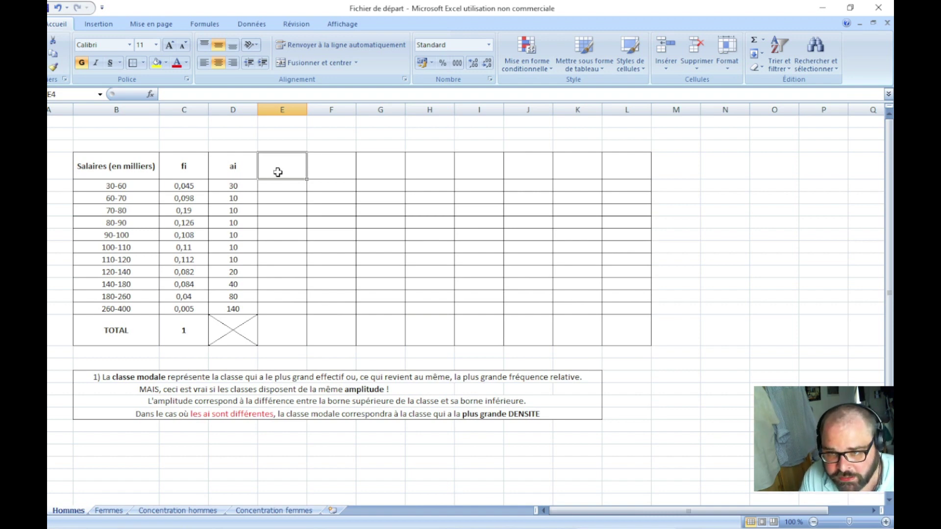
# - Head column E 'di=fi/ai' and fill the =C5/D5 density formula down every class
pyautogui.write('di=')
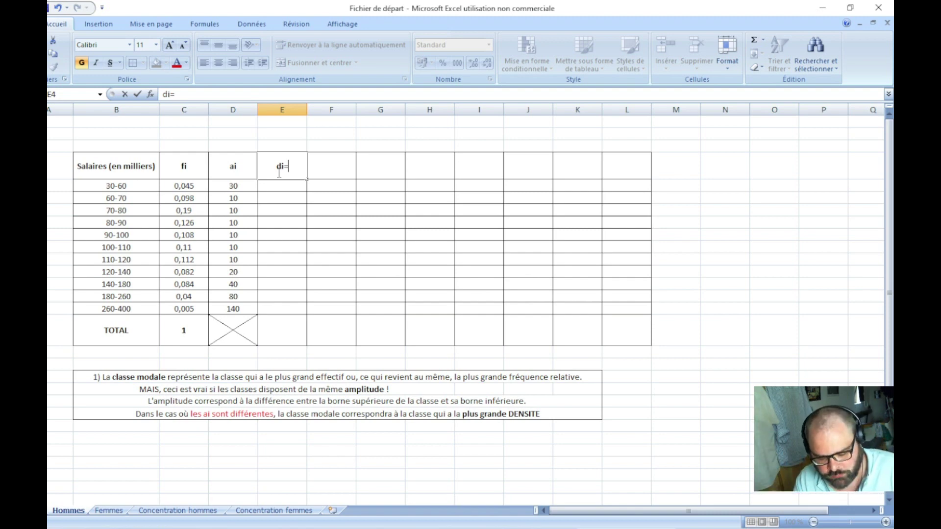
pyautogui.write('fi')
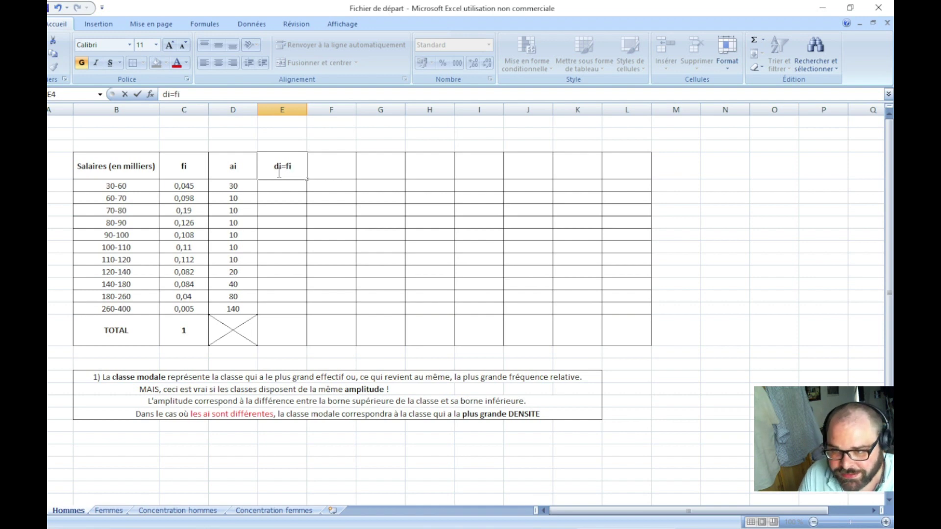
pyautogui.write('/ai')
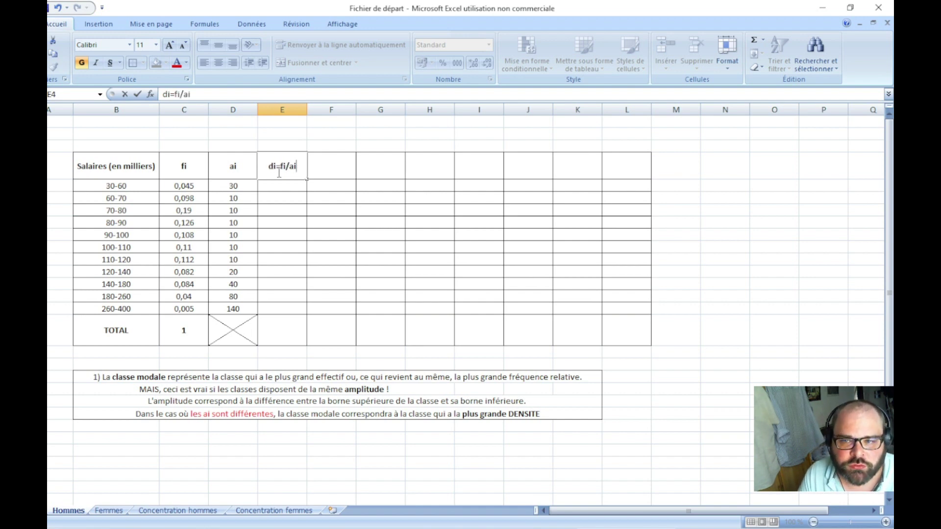
pyautogui.press('Return')
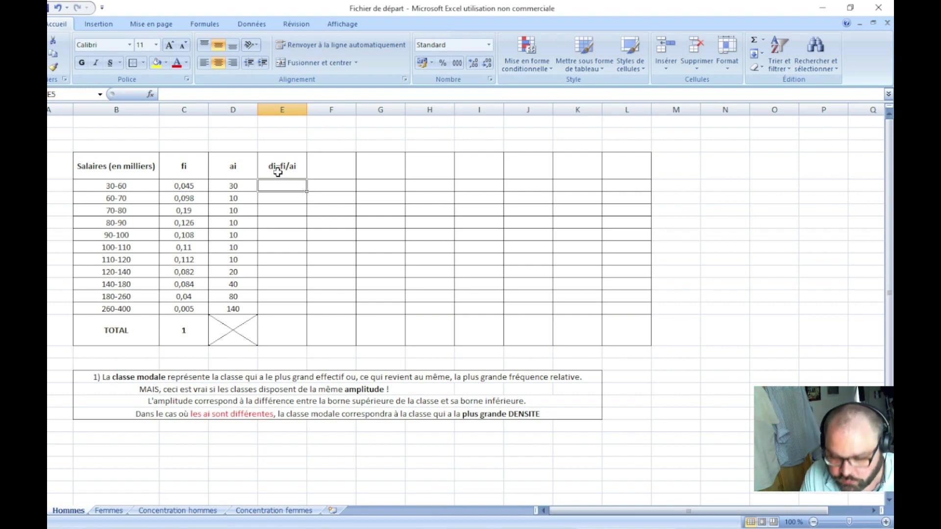
pyautogui.write('=')
pyautogui.click(189, 188)
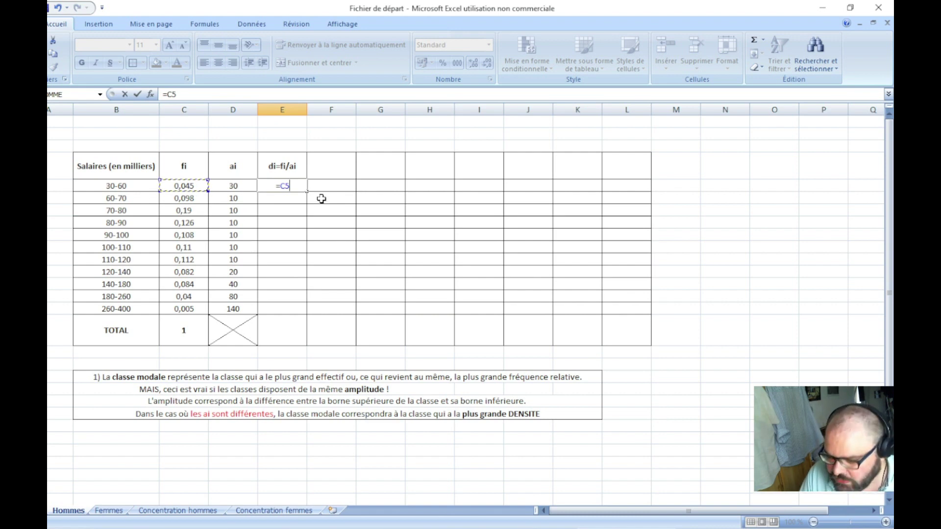
pyautogui.write('/')
pyautogui.click(246, 185)
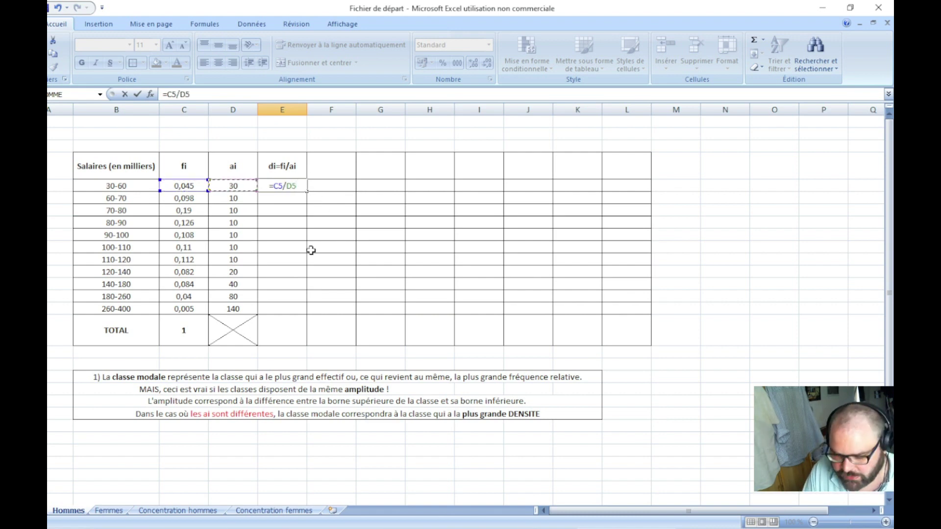
pyautogui.press('Return')
pyautogui.click(294, 186)
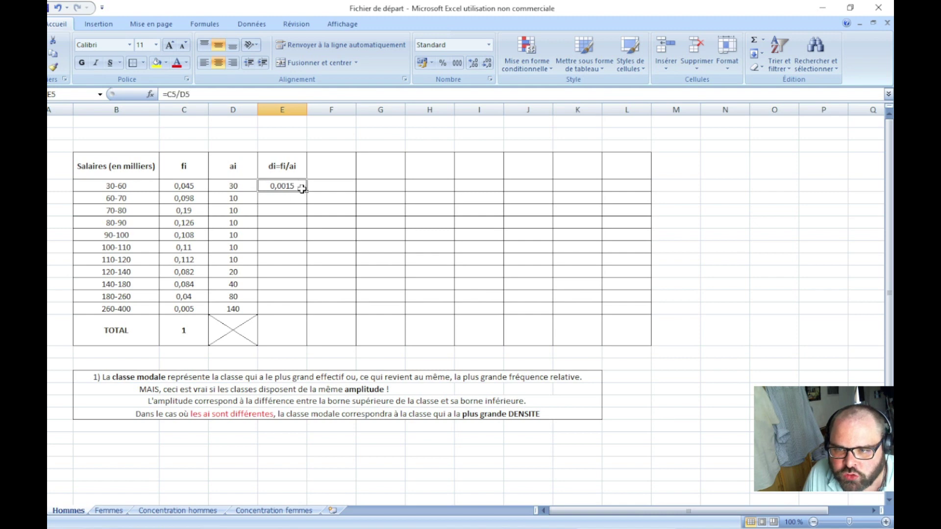
pyautogui.doubleClick(307, 191)
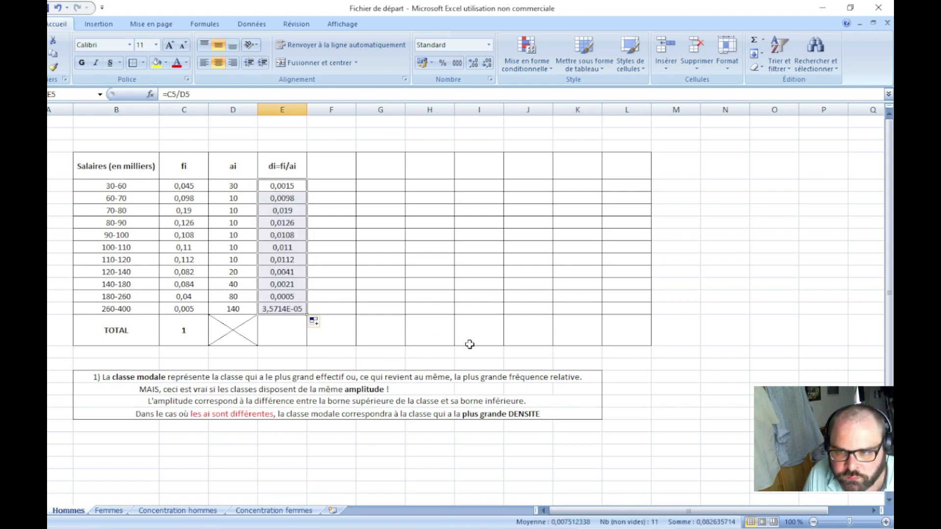
# - Cross out column E's TOTAL cell with both diagonal borders
pyautogui.click(284, 330)
pyautogui.rightClick(287, 336)
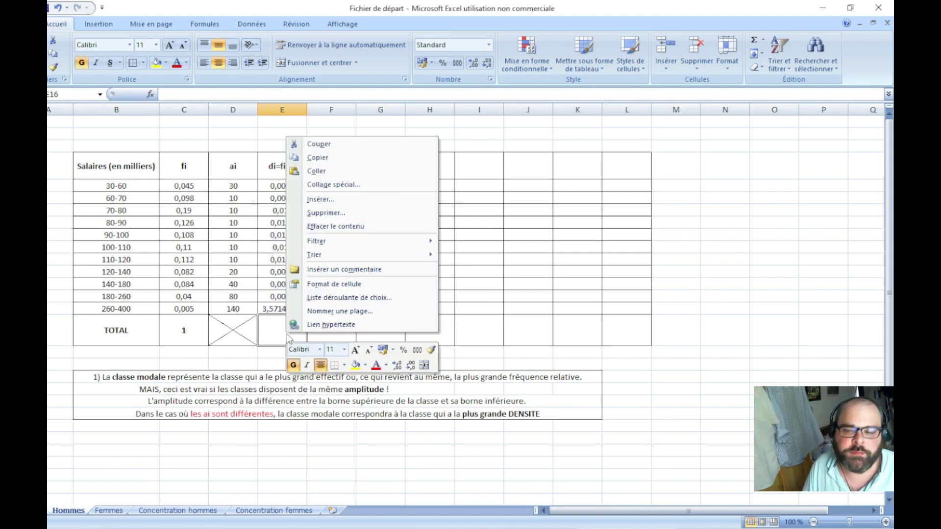
pyautogui.click(333, 284)
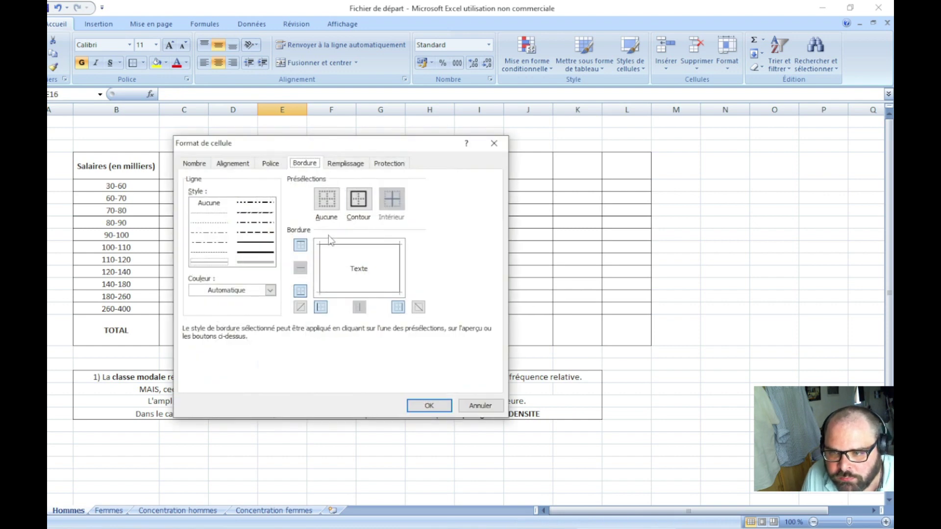
pyautogui.click(301, 307)
pyautogui.click(419, 307)
pyautogui.click(428, 405)
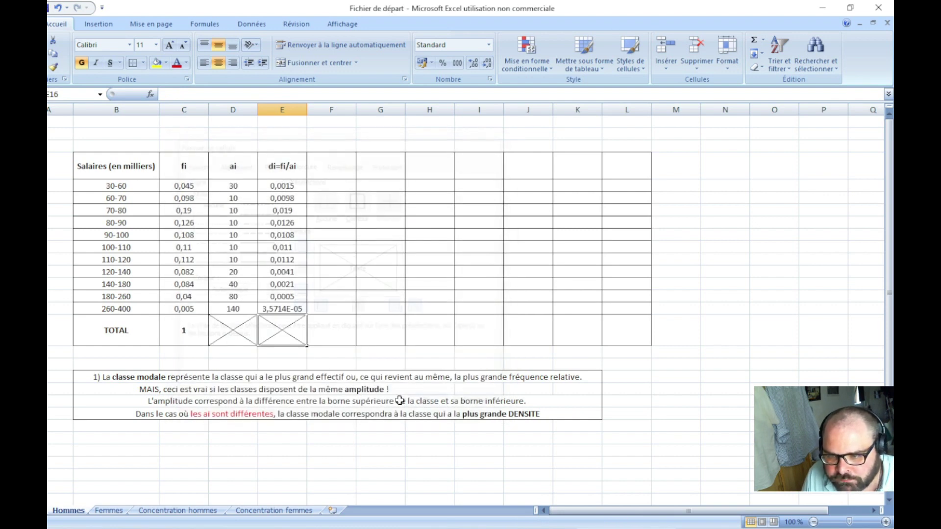
pyautogui.click(360, 272)
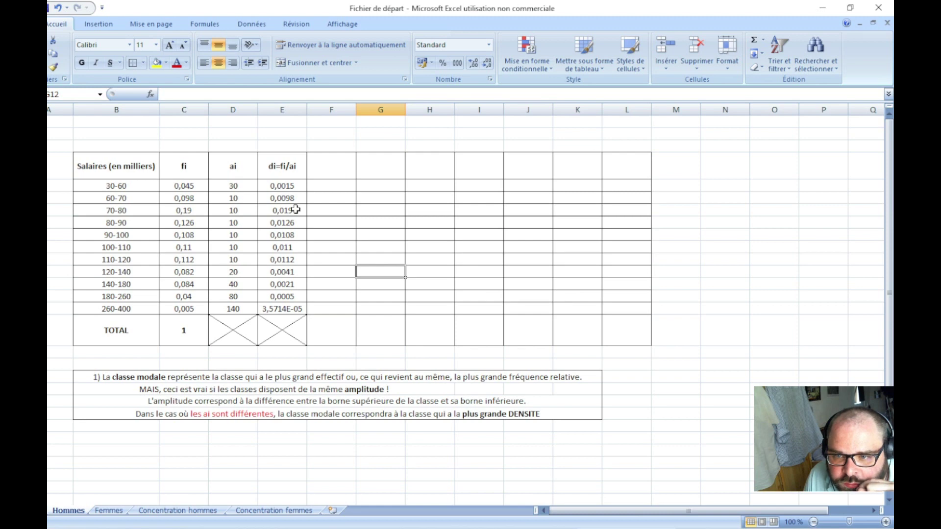
# - Identify 70-80 as the densest class and enter 'Classe modale = [70;80[' in B24
pyautogui.click(295, 209)
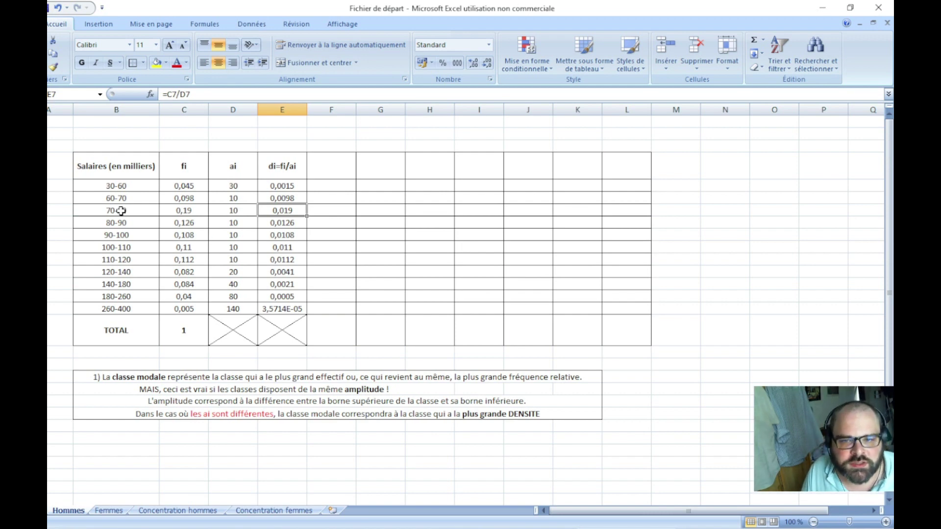
pyautogui.click(49, 211)
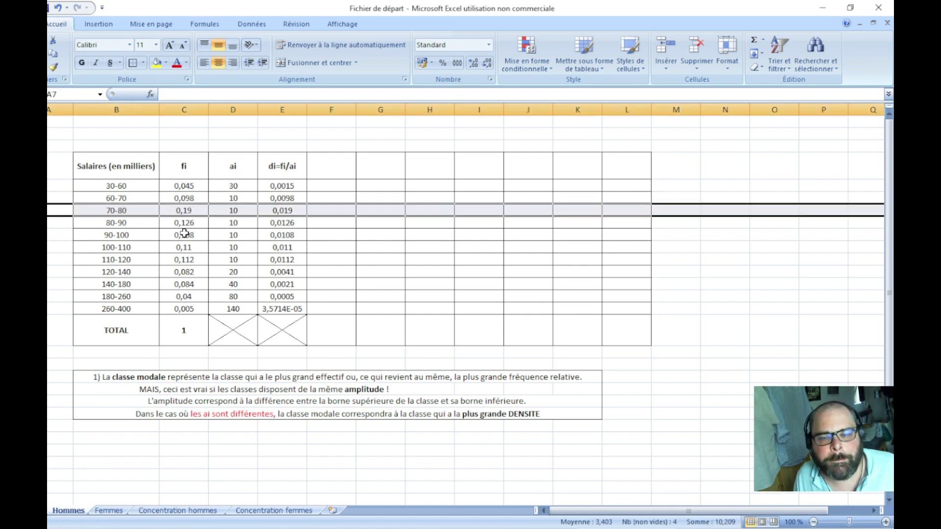
pyautogui.click(136, 435)
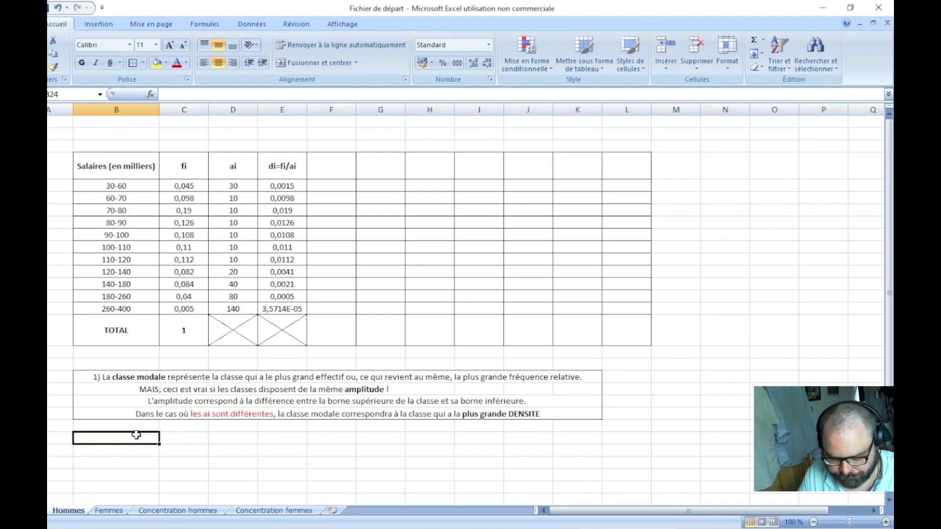
pyautogui.write('Classe m')
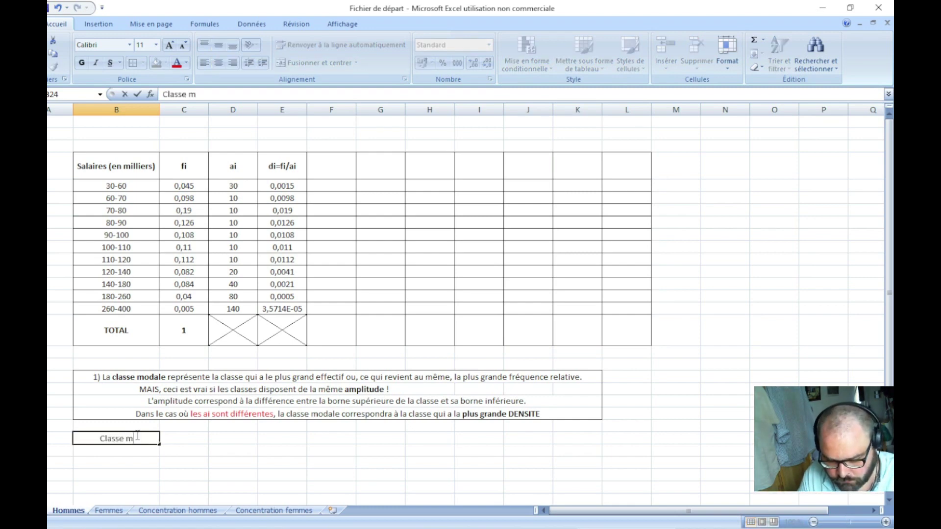
pyautogui.write('odale =')
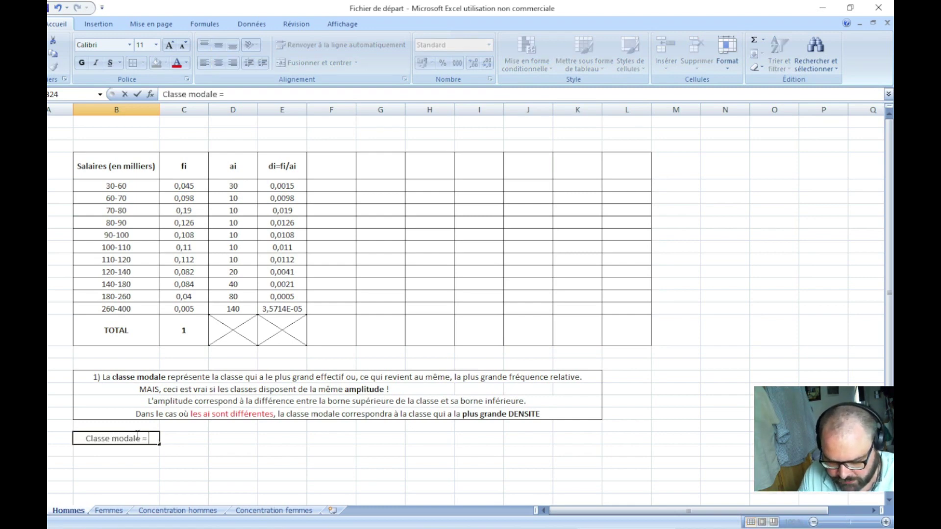
pyautogui.write(' [70;')
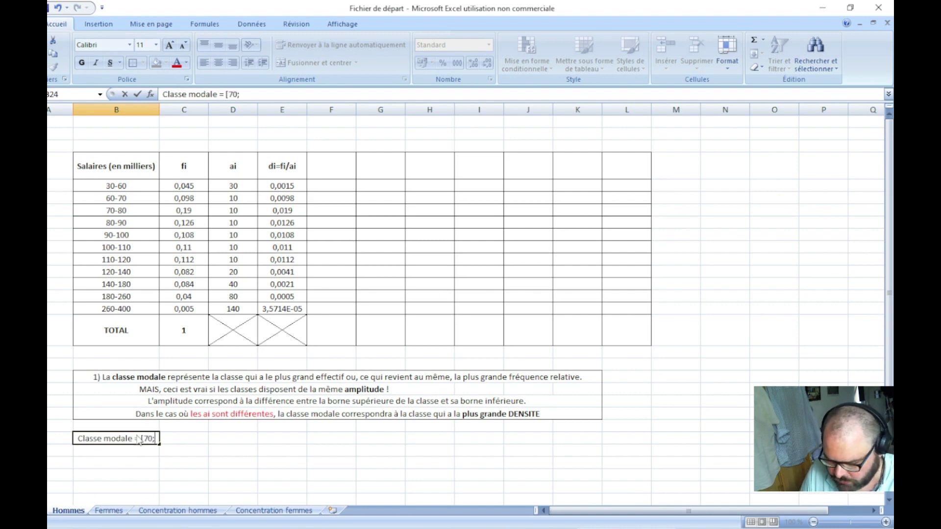
pyautogui.write('80')
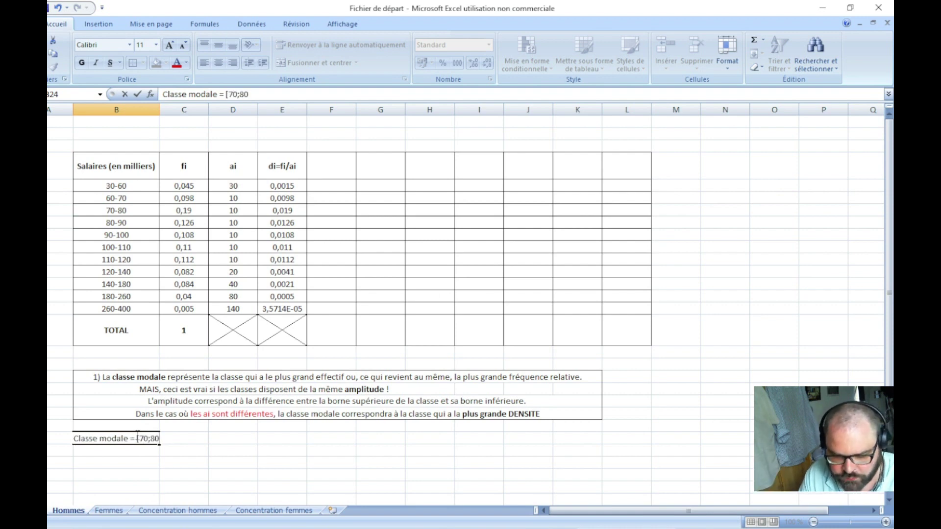
pyautogui.write('[')
pyautogui.press('Return')
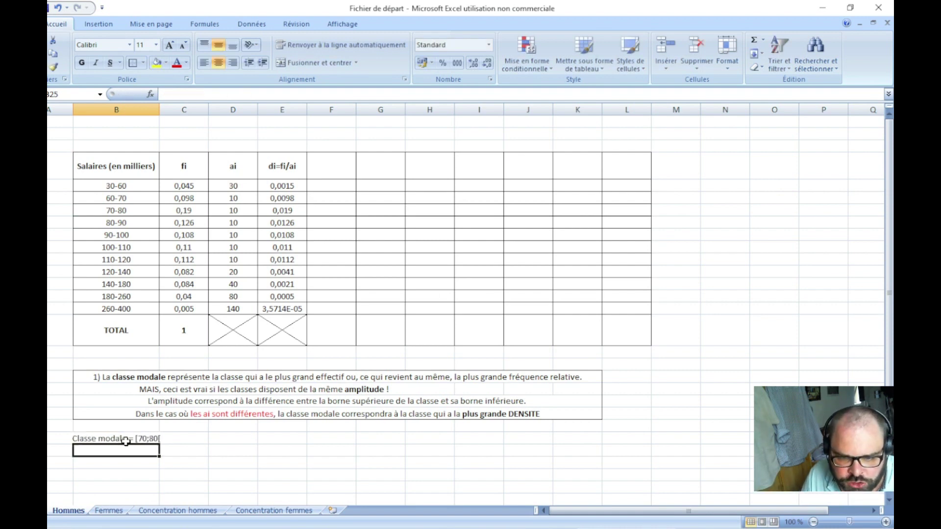
# - Autofit column B and make the modal class line bold and red
pyautogui.doubleClick(159, 109)
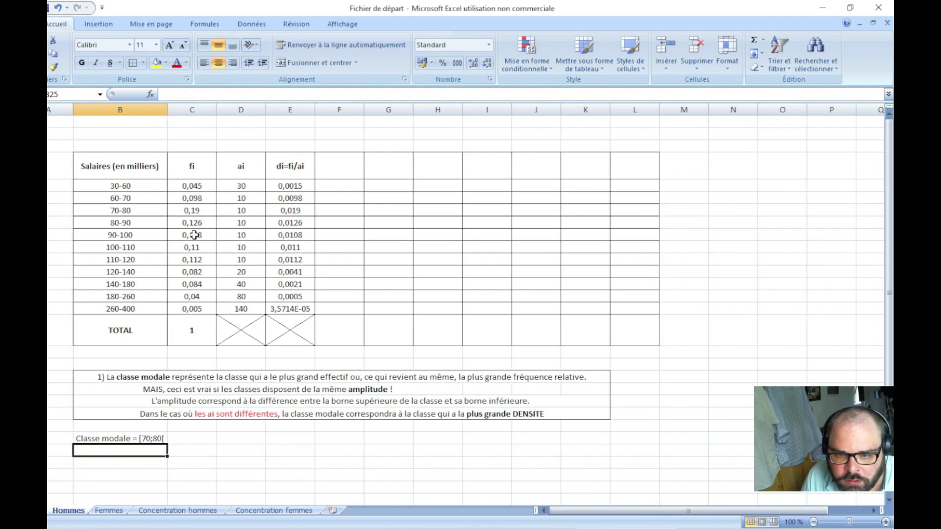
pyautogui.click(104, 436)
pyautogui.click(81, 64)
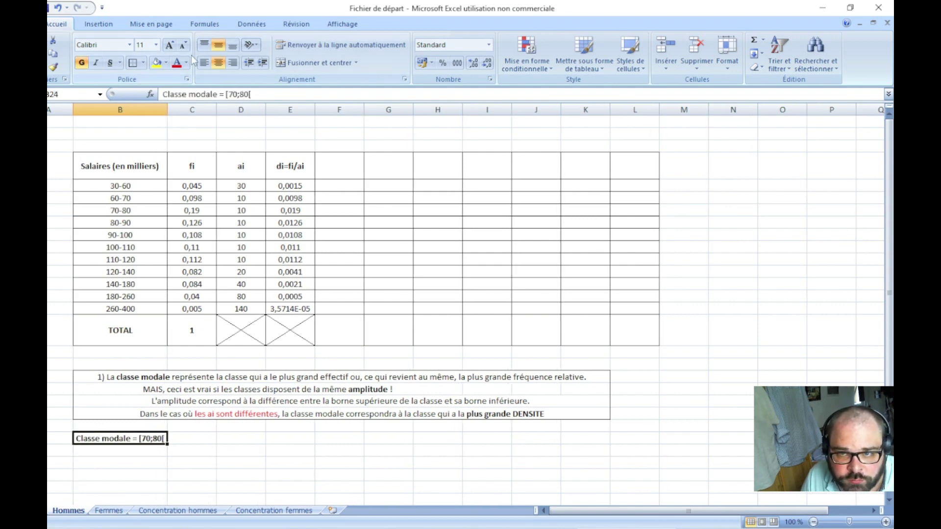
pyautogui.click(177, 63)
pyautogui.click(237, 400)
pyautogui.click(250, 474)
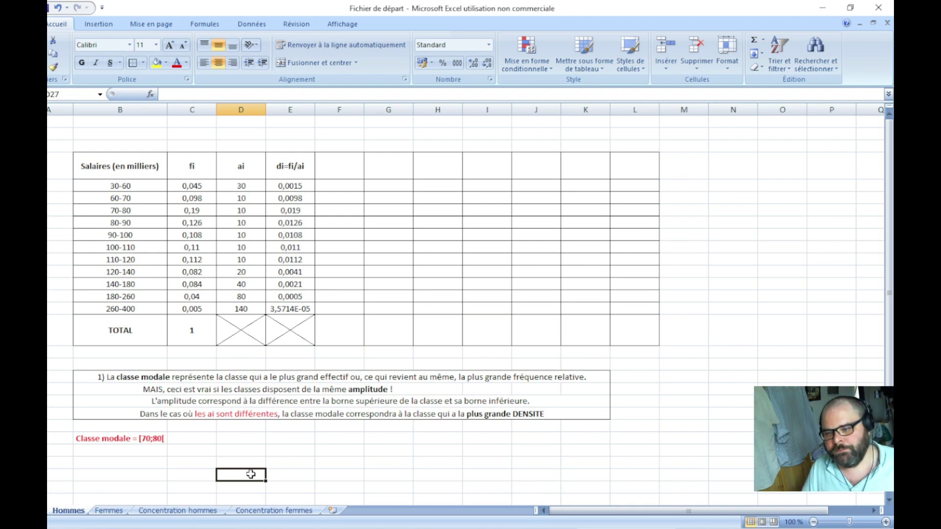
pyautogui.click(152, 438)
# - Return to the salary exercise PDF
pyautogui.click(318, 377)
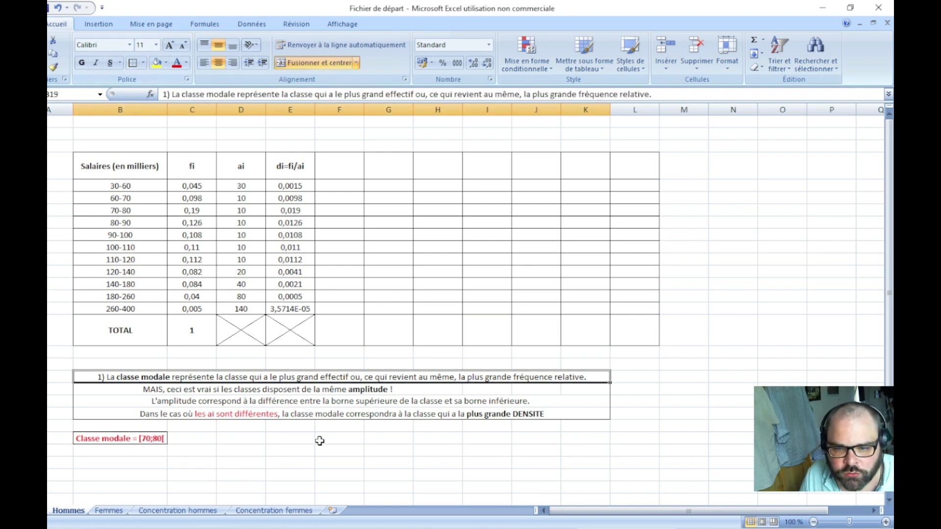
pyautogui.click(339, 462)
pyautogui.hotkey('alt', 'Tab')
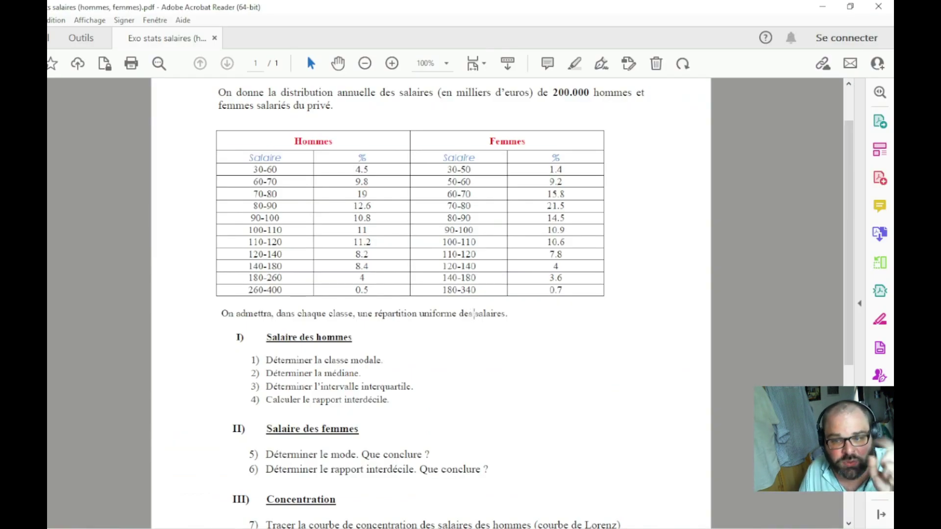
# - Review the exercise's questions on the men's salaries and the women's mode
pyautogui.moveTo(253, 452); pyautogui.dragTo(369, 457)
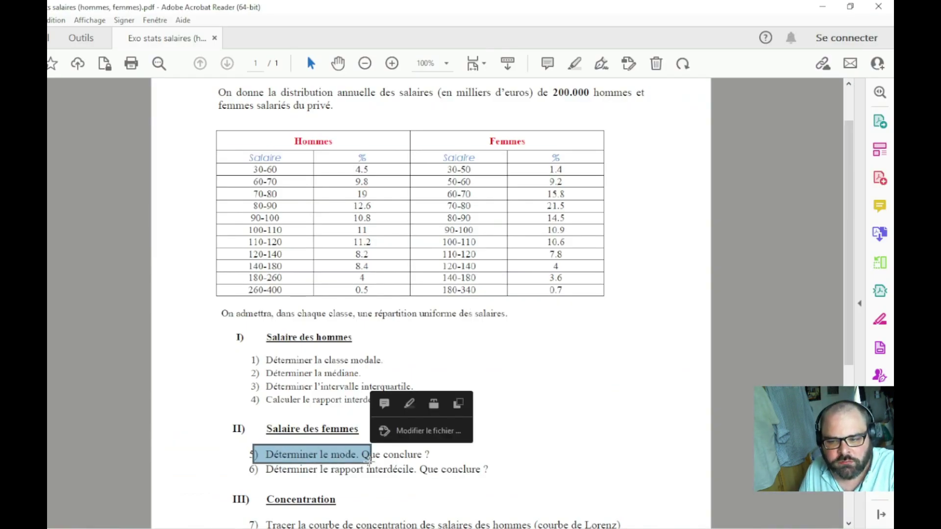
pyautogui.click(488, 380)
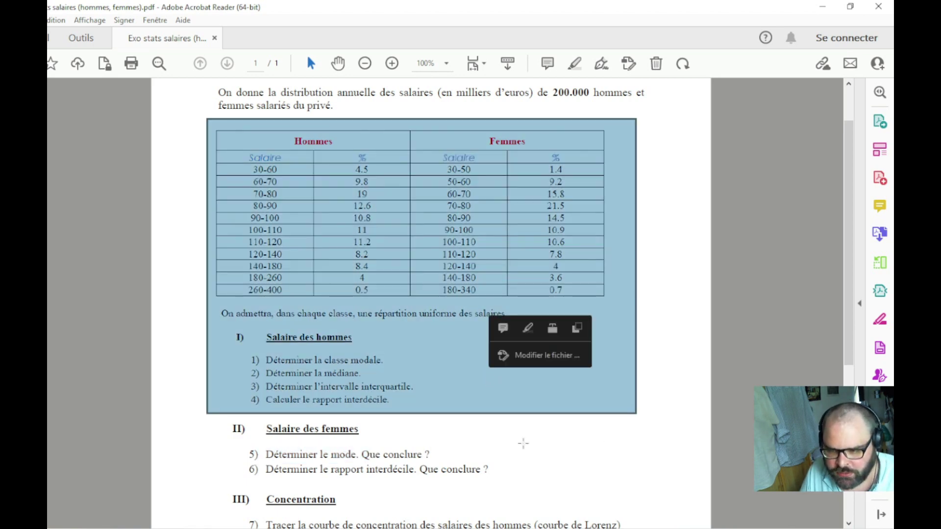
pyautogui.click(662, 424)
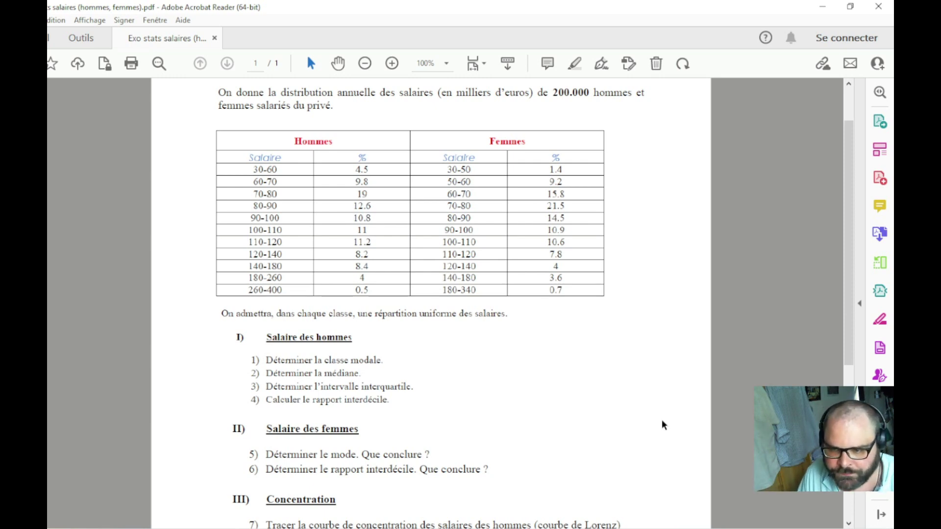
# - Back in Excel, add the '2) Médiane' heading in B26 below the modal class answer
pyautogui.hotkey('alt', 'Tab')
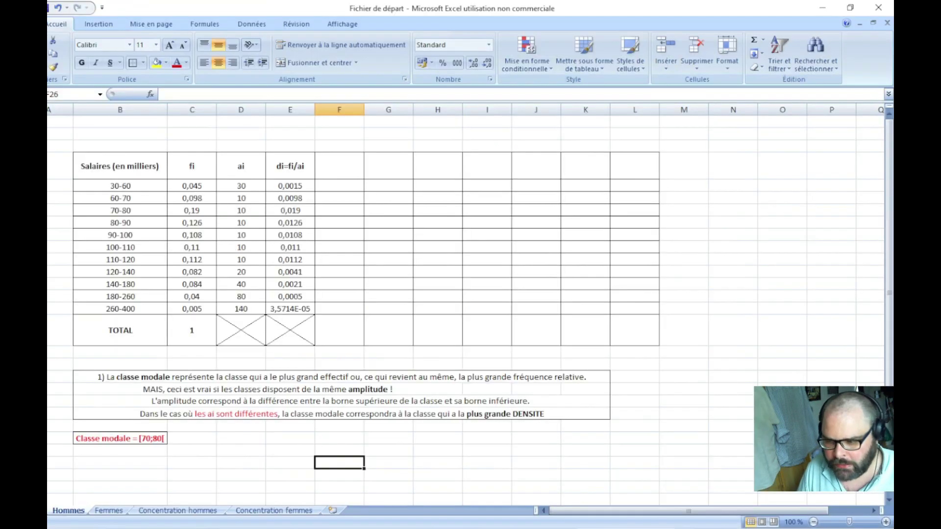
pyautogui.scroll(-2, 166, 447)
pyautogui.click(116, 377)
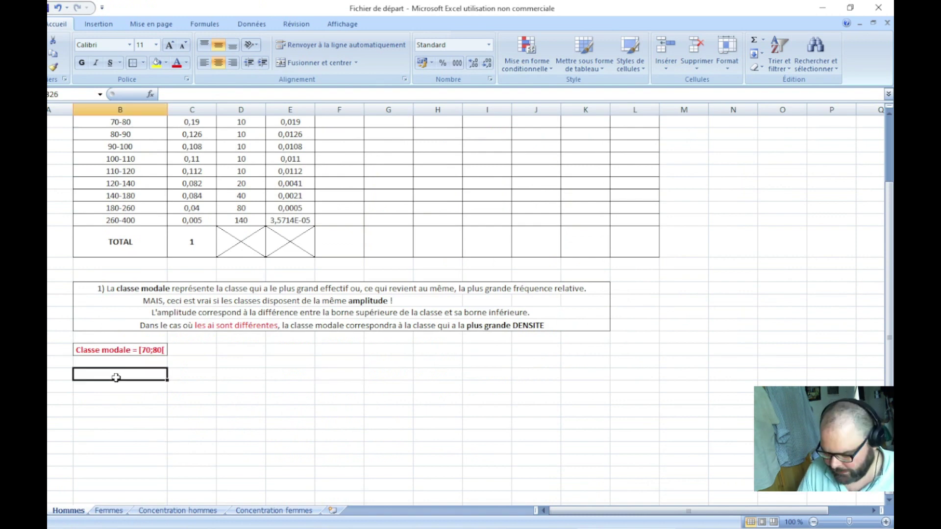
pyautogui.write('2')
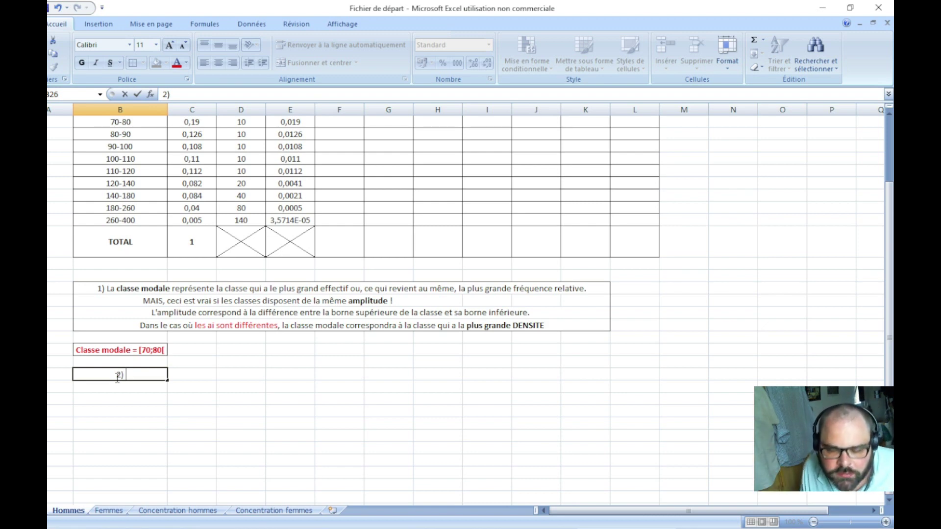
pyautogui.write('Mé')
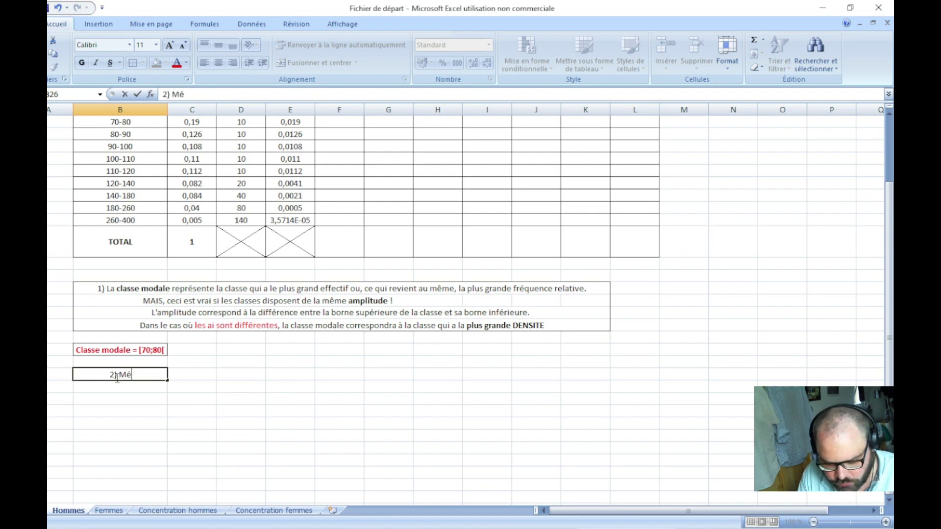
pyautogui.write('diane')
pyautogui.press('Return')
pyautogui.scroll(-2, 132, 384)
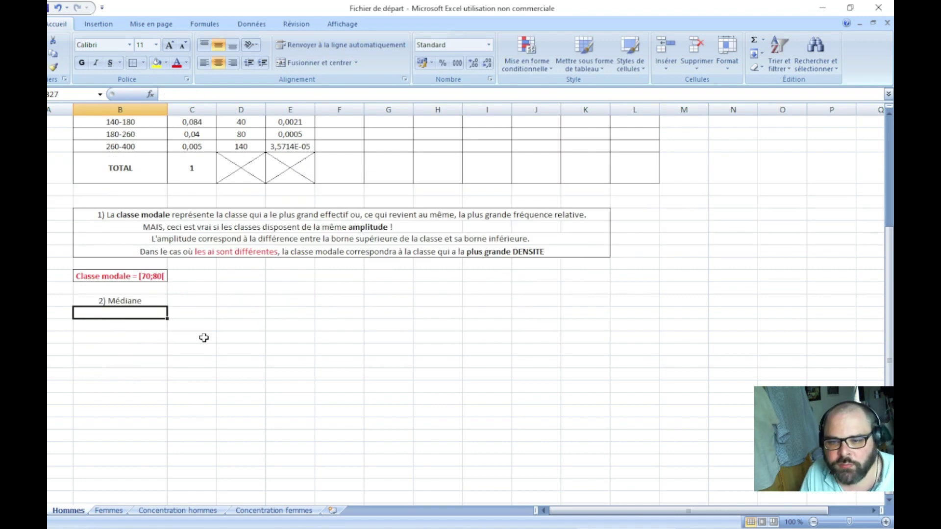
pyautogui.click(204, 324)
pyautogui.scroll(4, 203, 322)
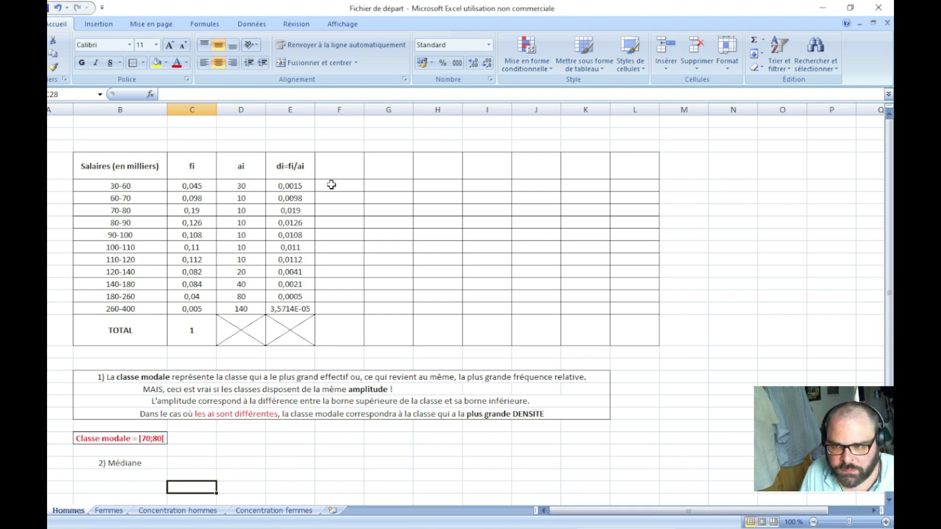
# - Head column F 'Fi (FCC)' and set F5 to =C5
pyautogui.click(337, 169)
pyautogui.write('Fi (')
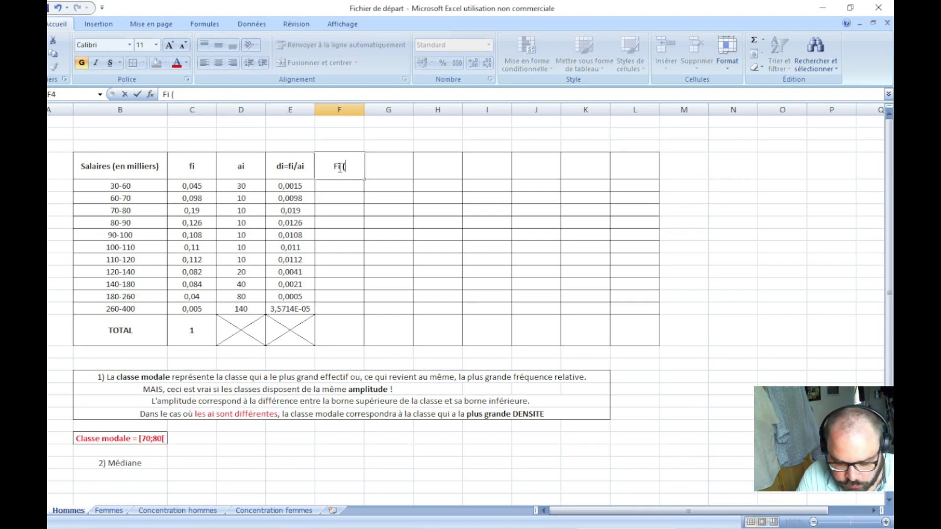
pyautogui.write('FCC)')
pyautogui.press('Return')
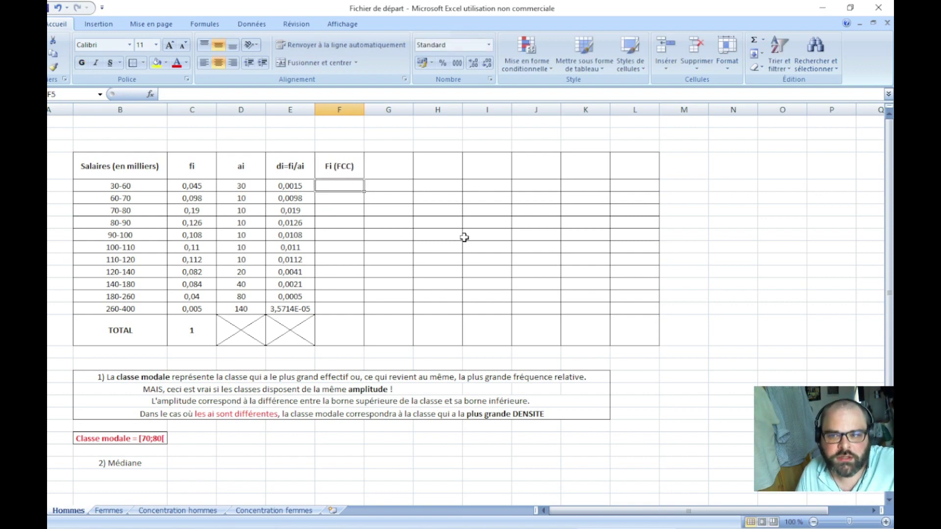
pyautogui.write('=')
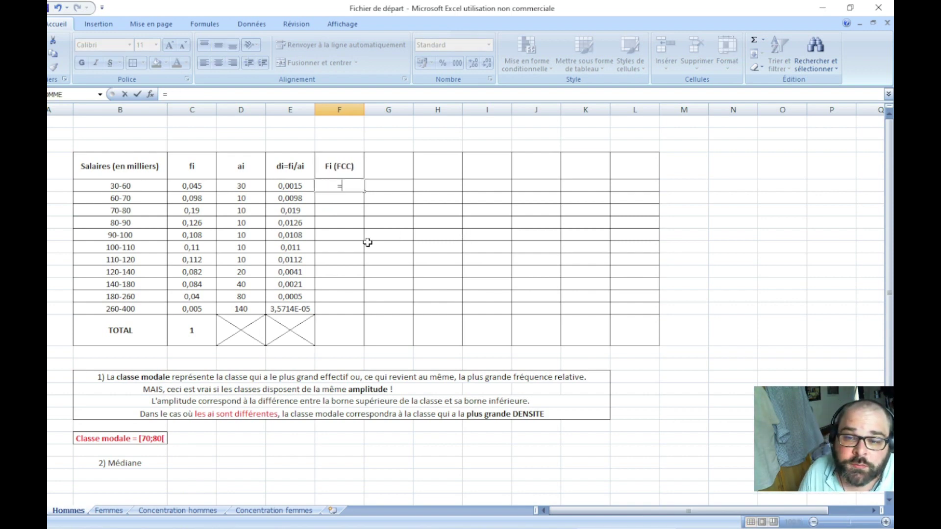
pyautogui.click(192, 186)
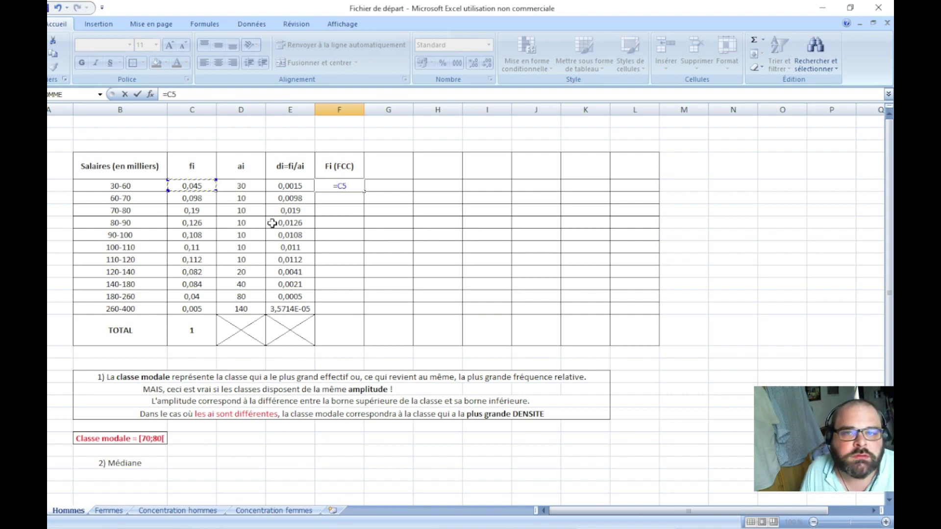
pyautogui.press('Return')
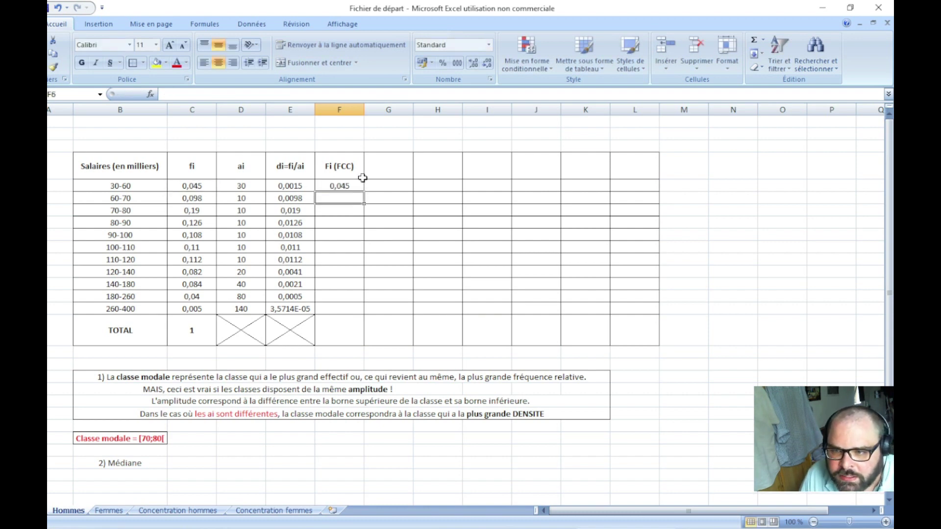
pyautogui.click(346, 189)
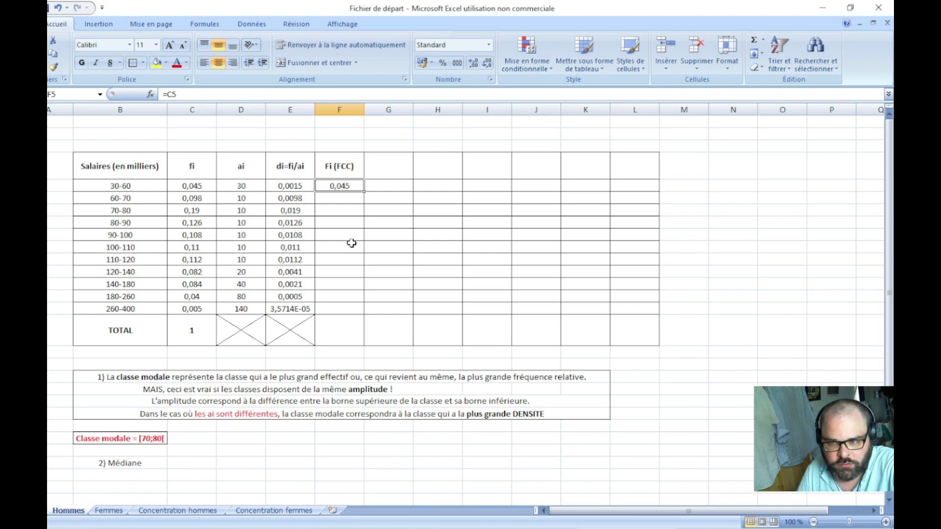
# - Enter the running total =F5+C6 in F6 and fill it down to the last class
pyautogui.click(352, 200)
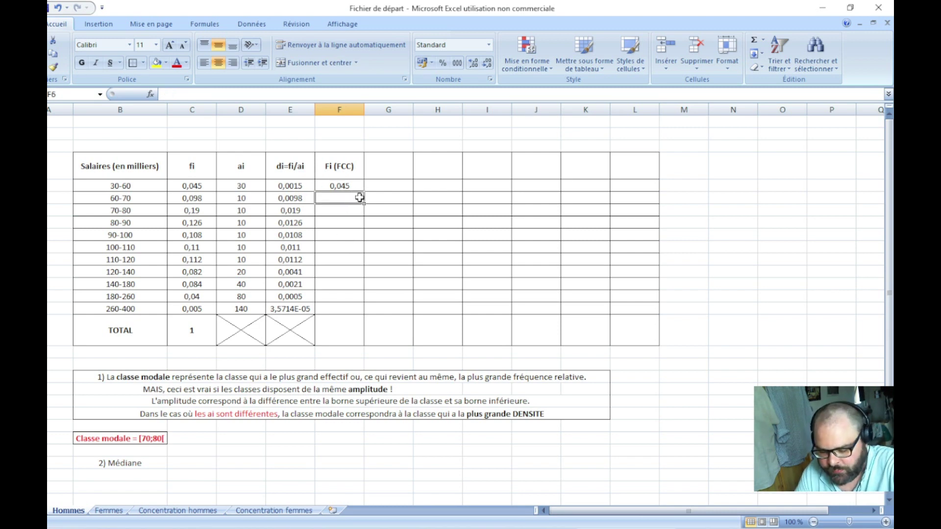
pyautogui.write('=')
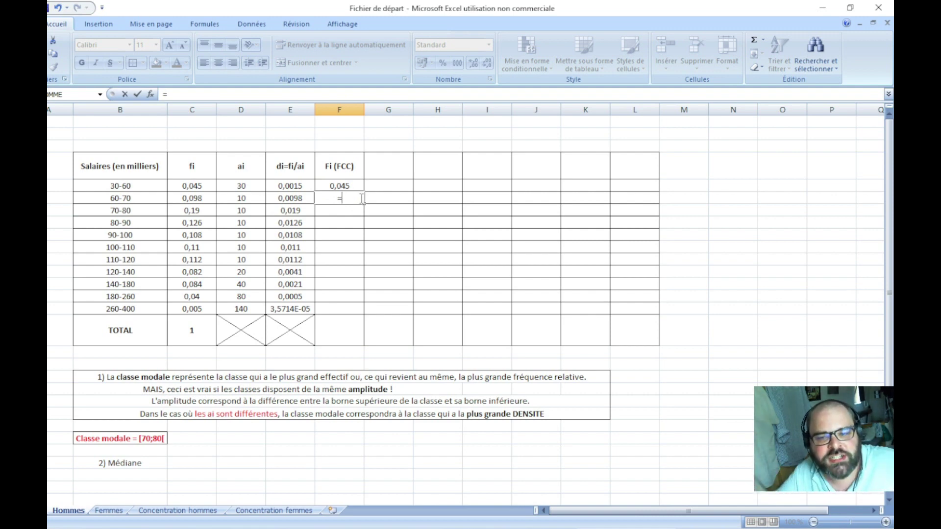
pyautogui.click(349, 183)
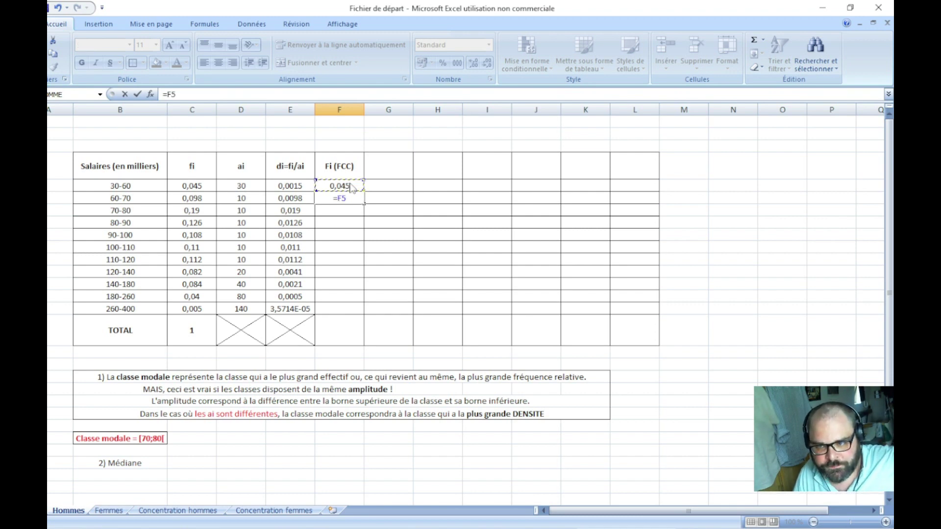
pyautogui.write('+')
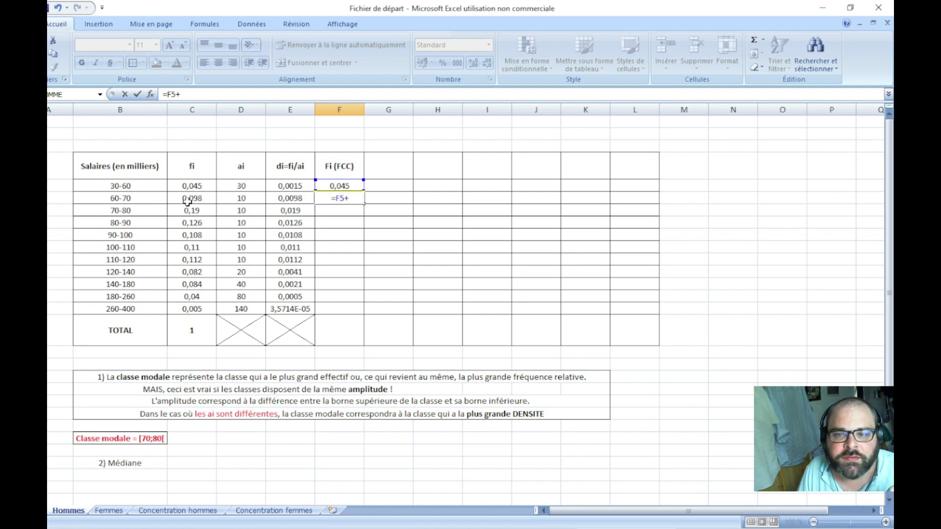
pyautogui.click(199, 199)
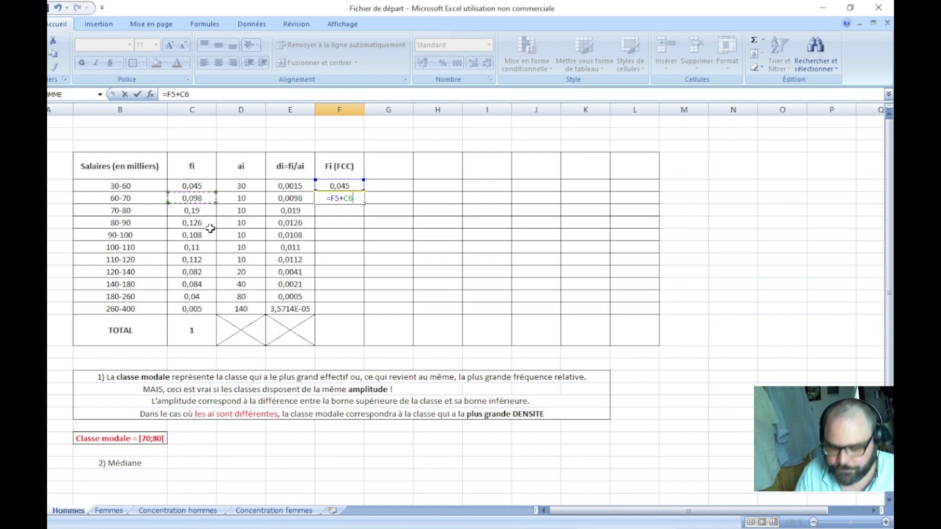
pyautogui.press('Return')
pyautogui.click(351, 200)
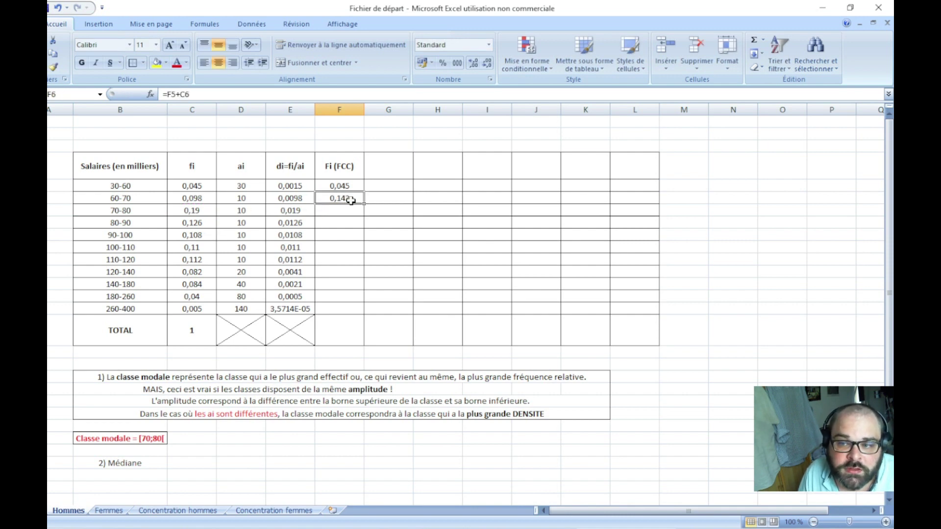
pyautogui.doubleClick(364, 204)
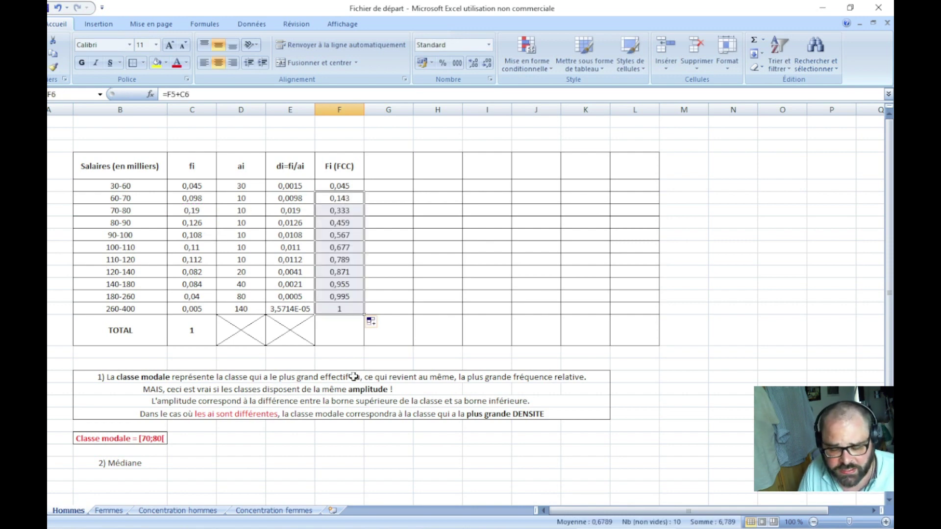
# - Make the final cumulative frequency of 1 bold, then go to B27 under Médiane
pyautogui.click(337, 307)
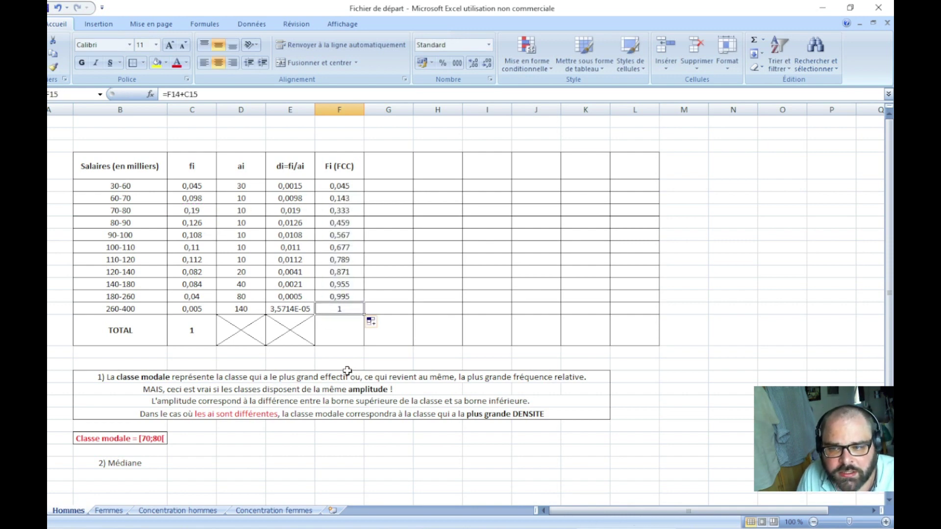
pyautogui.hotkey('ctrl', 'g')
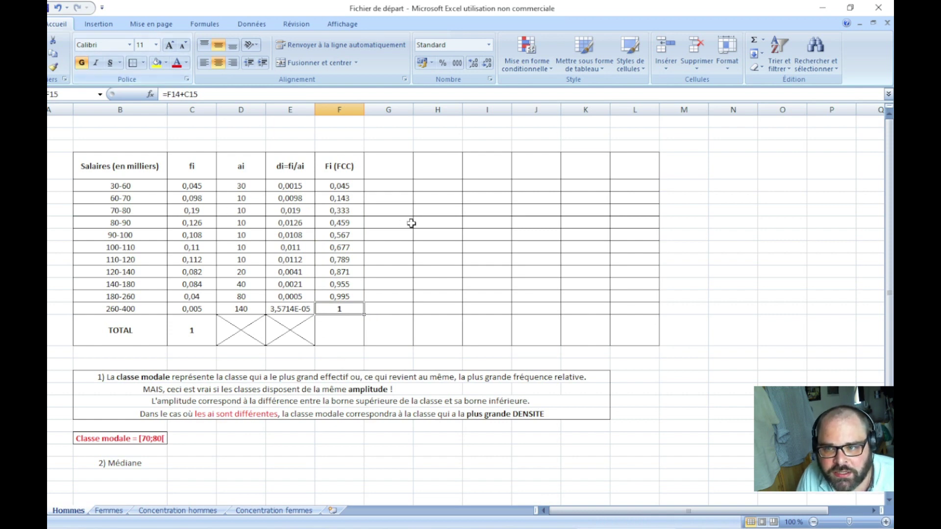
pyautogui.click(453, 280)
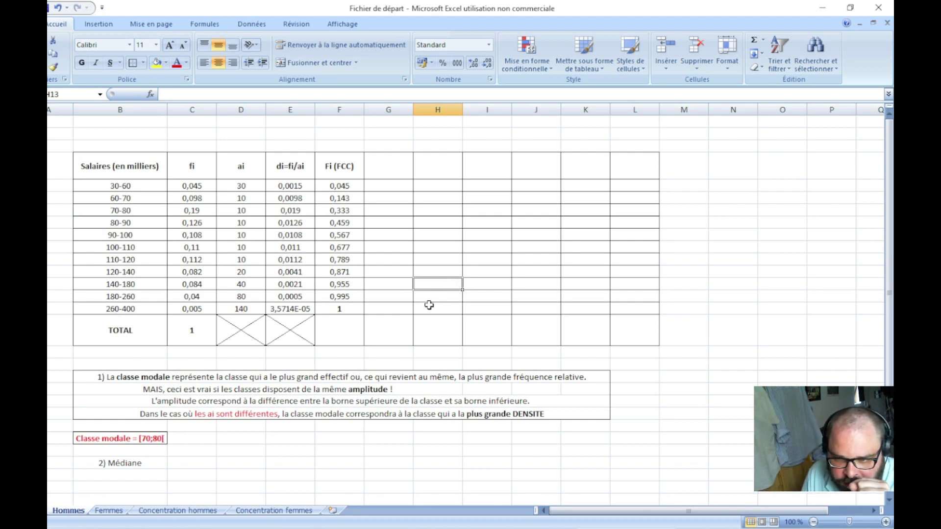
pyautogui.click(343, 326)
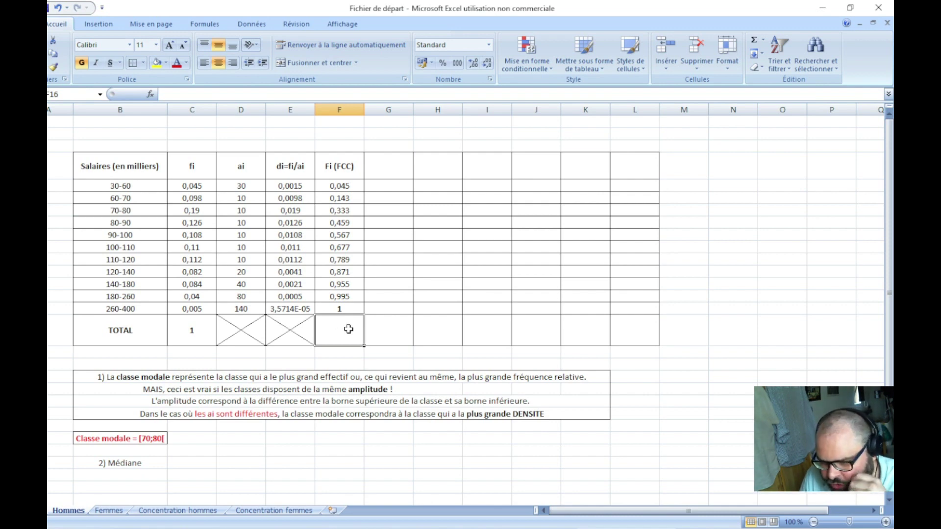
pyautogui.scroll(-2, 348, 329)
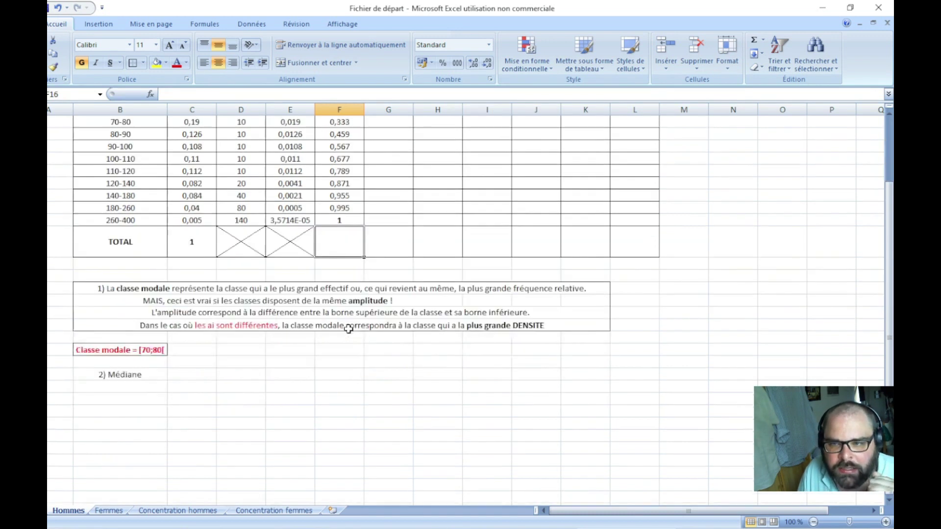
pyautogui.click(150, 387)
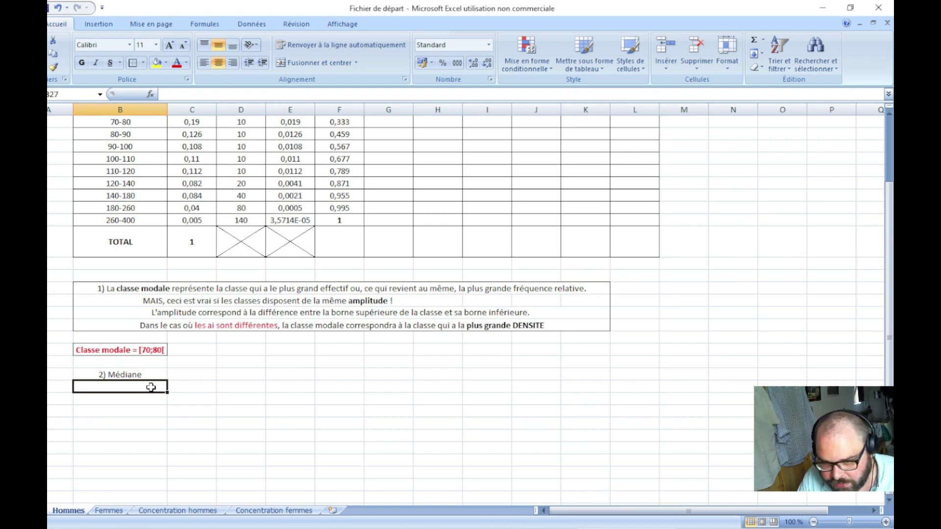
# - Type 'Elle correspond à une Fi égale à 50%' in B27 and select B27:D27
pyautogui.write('E')
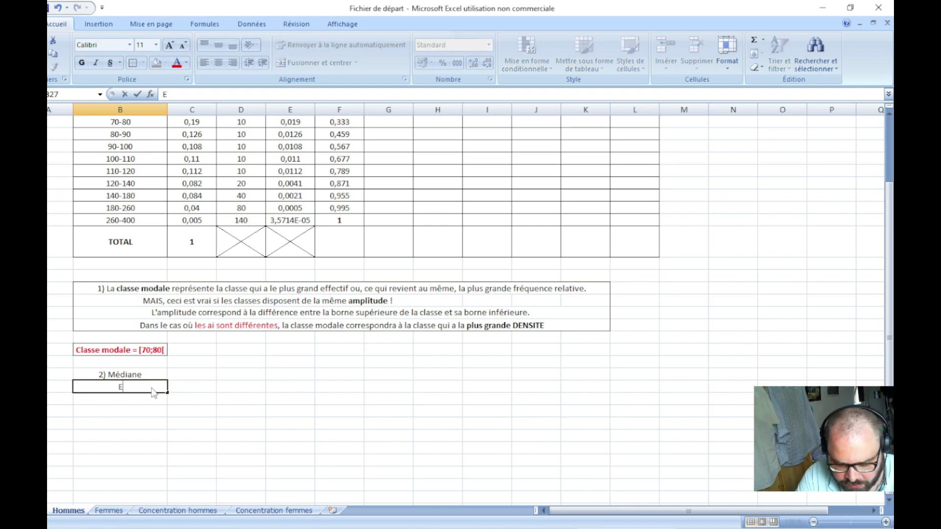
pyautogui.write('lle corres')
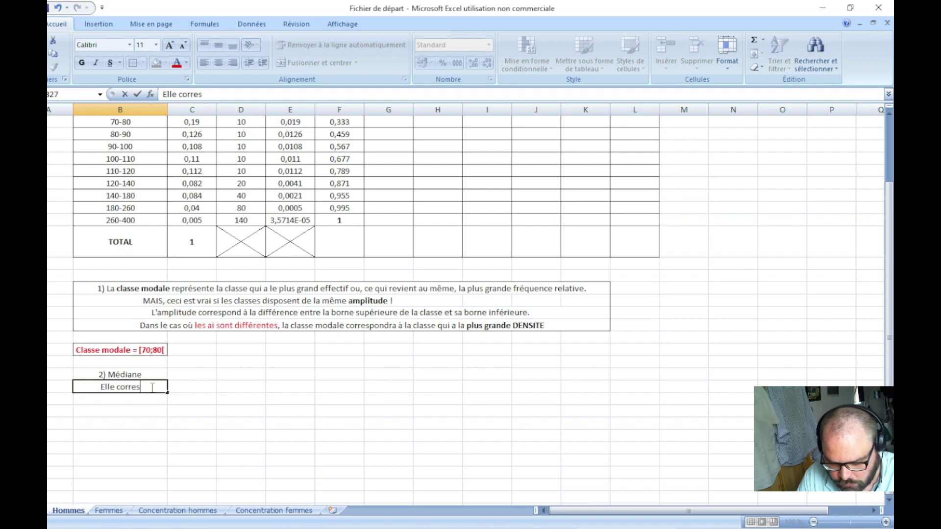
pyautogui.write('po')
pyautogui.press('BackSpace')
pyautogui.write('o')
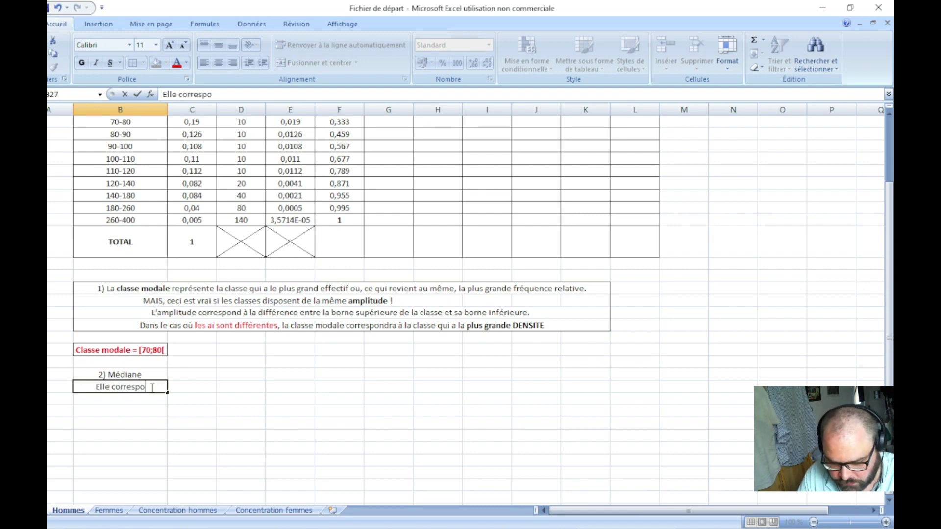
pyautogui.write('nd à')
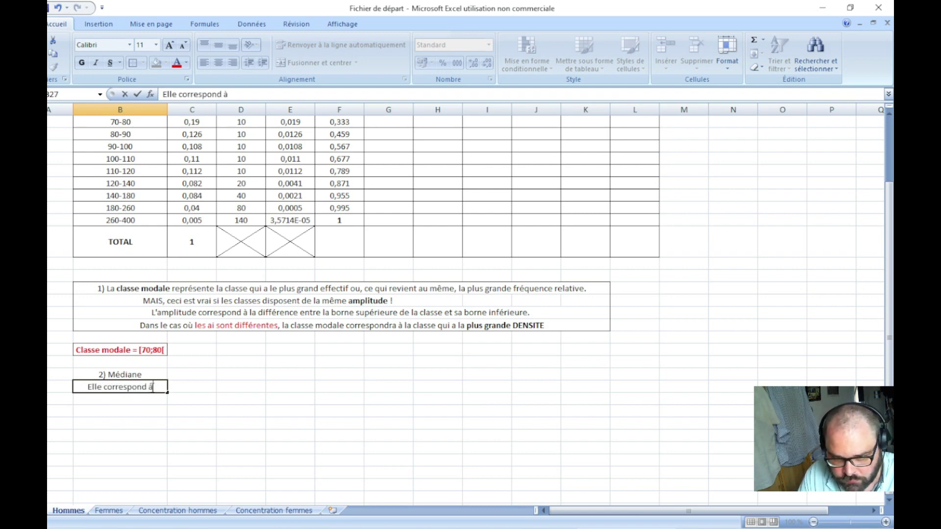
pyautogui.write(' une F')
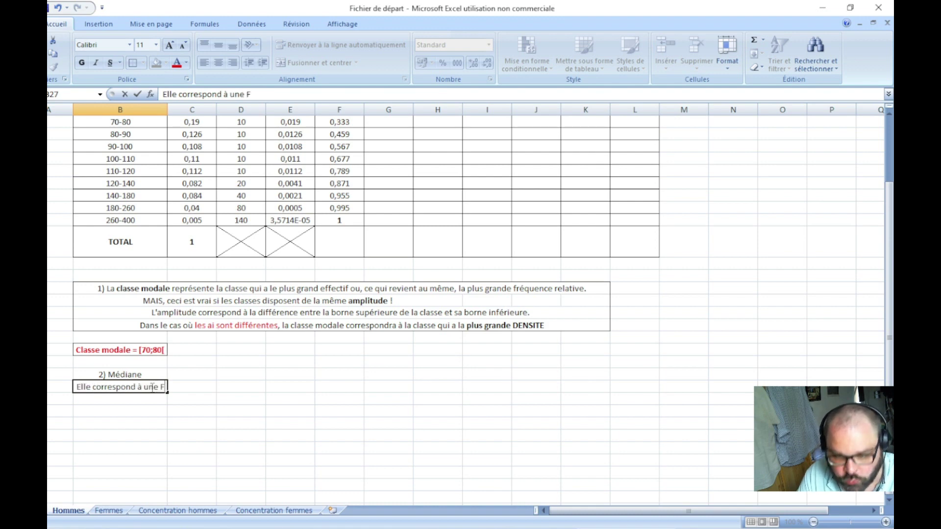
pyautogui.write('i ég')
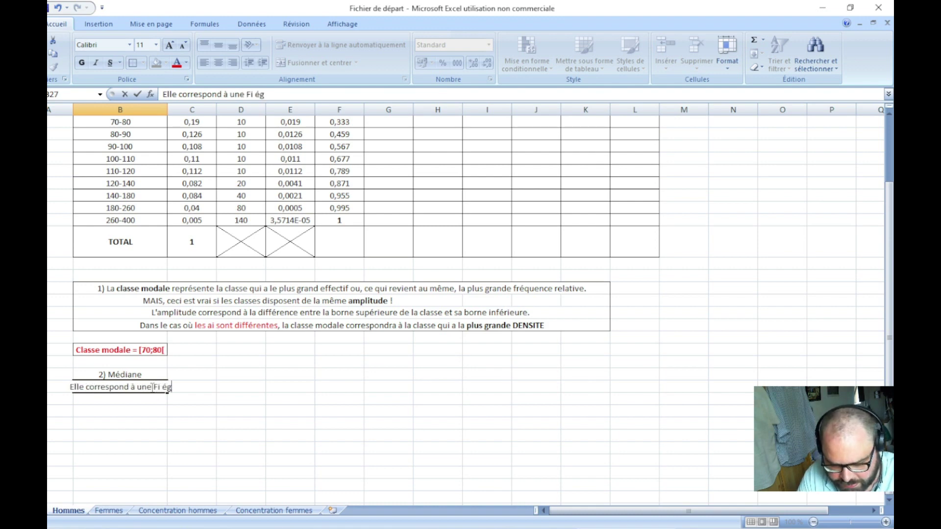
pyautogui.write('ale à 50')
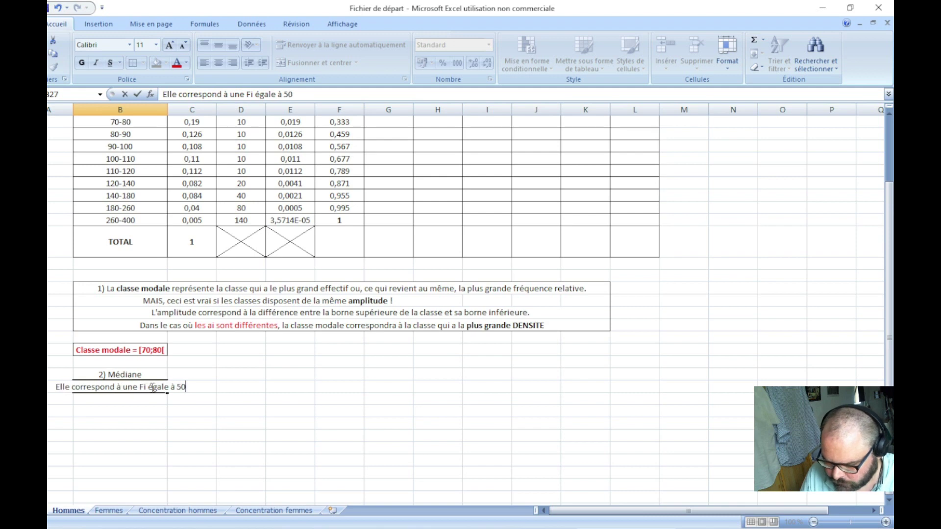
pyautogui.write('%')
pyautogui.press('Return')
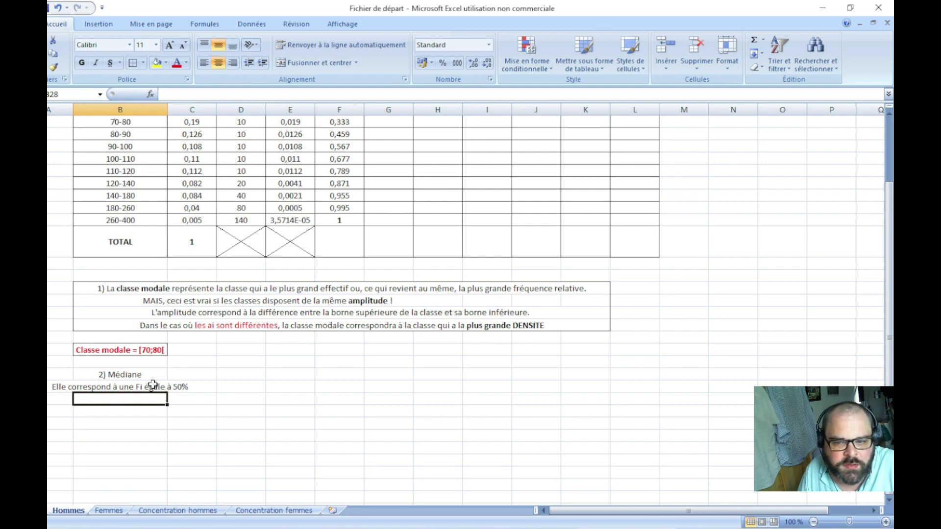
pyautogui.click(148, 385)
pyautogui.moveTo(148, 386); pyautogui.dragTo(245, 386)
# - Merge and centre the 50% sentence across B27:D27
pyautogui.click(316, 62)
pyautogui.click(290, 410)
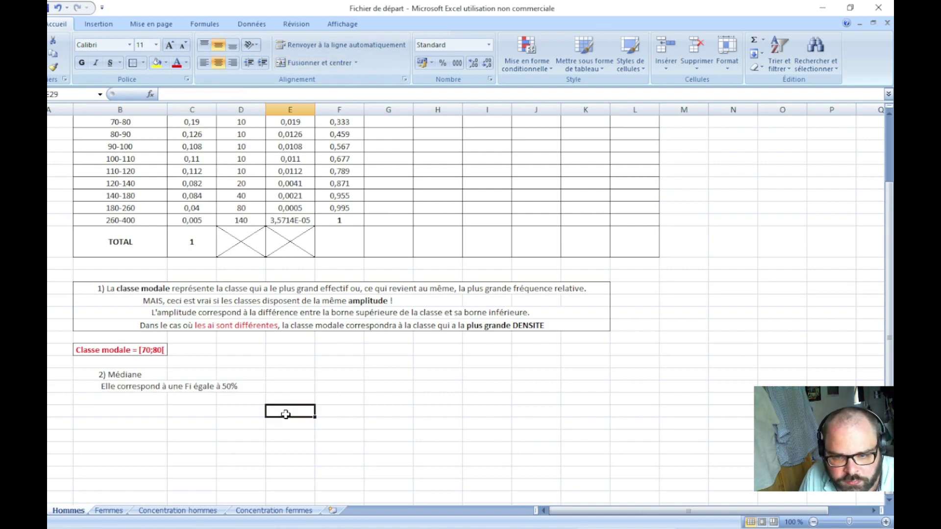
pyautogui.scroll(2, 186, 446)
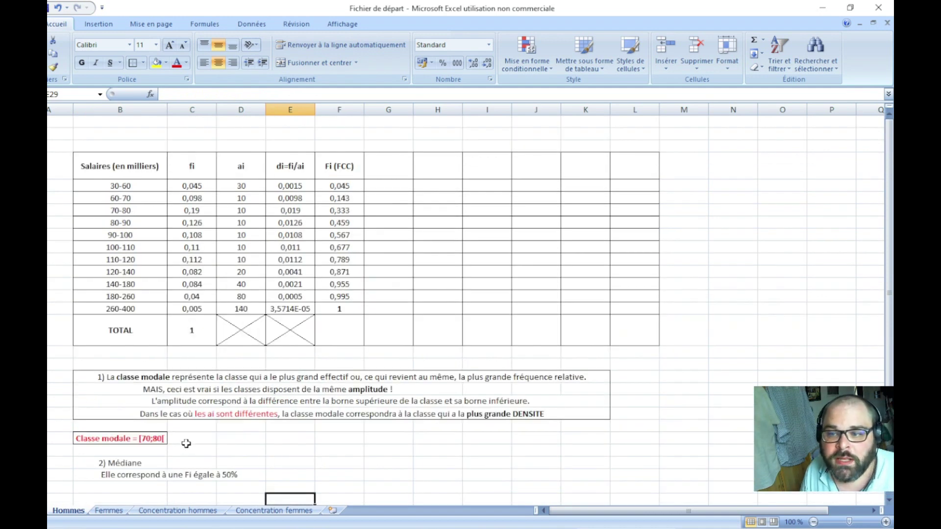
pyautogui.click(339, 109)
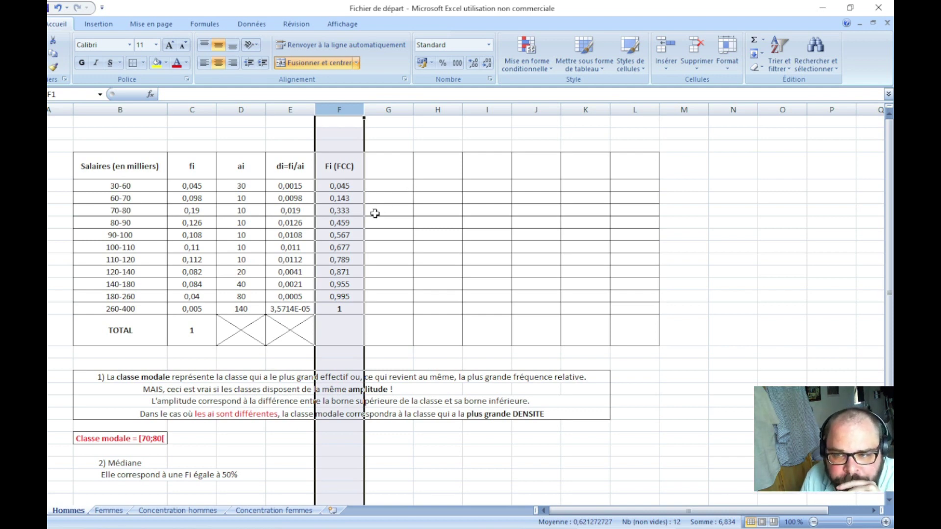
# - Compare the Fi values 0,459 (80-90) and 0,567 (90-100) and select both rows
pyautogui.click(351, 221)
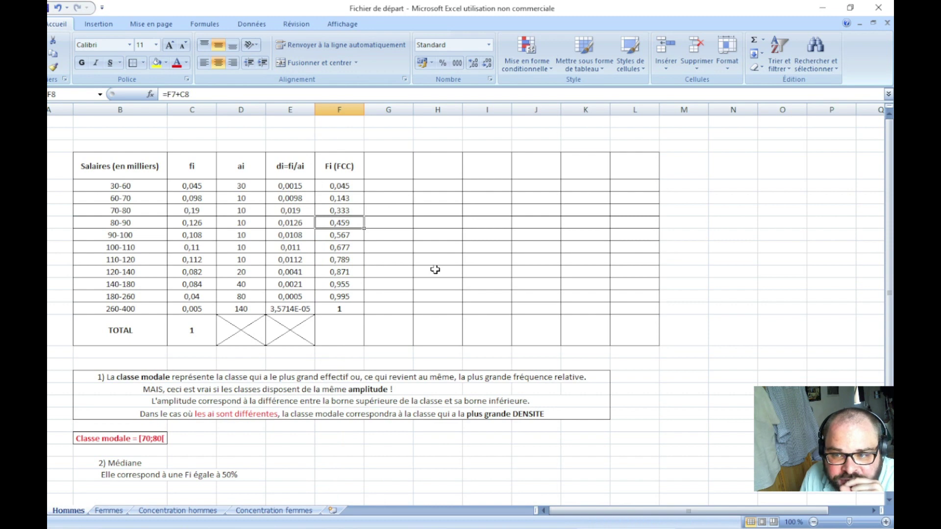
pyautogui.click(358, 235)
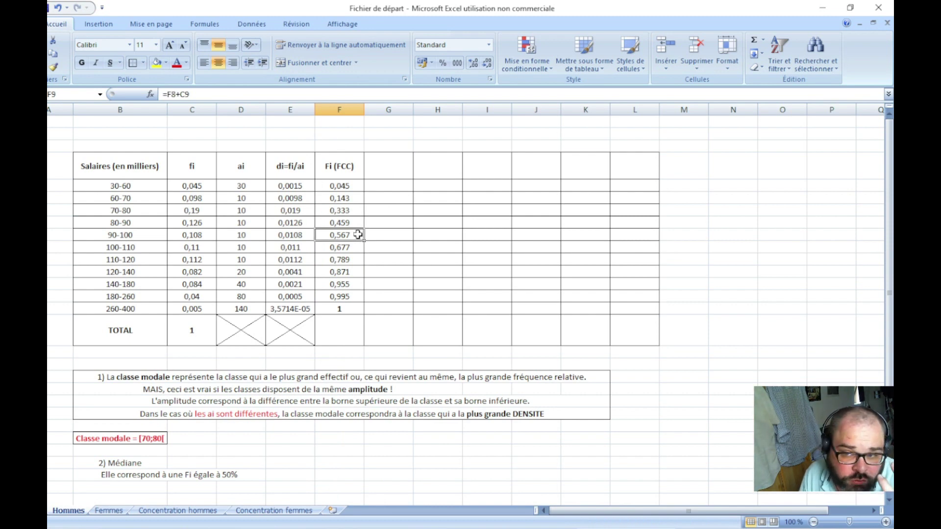
pyautogui.click(352, 221)
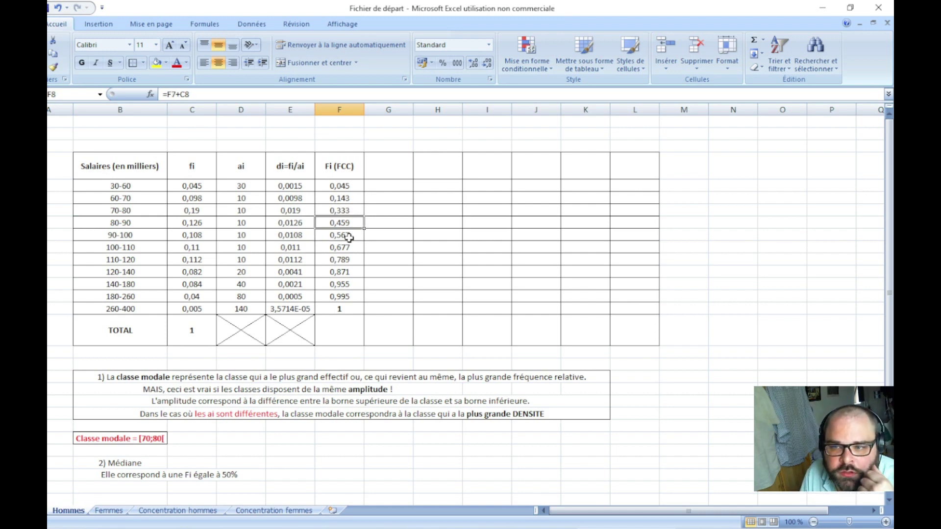
pyautogui.click(349, 237)
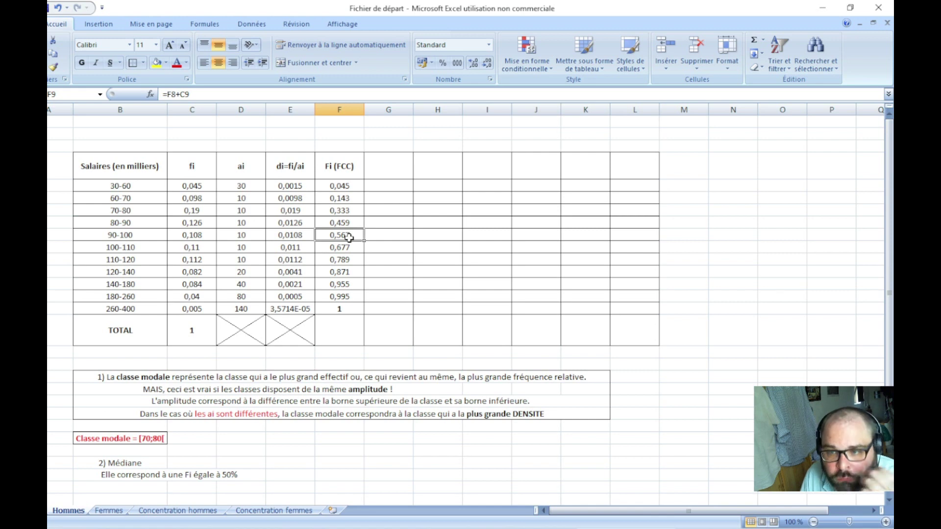
pyautogui.click(48, 223)
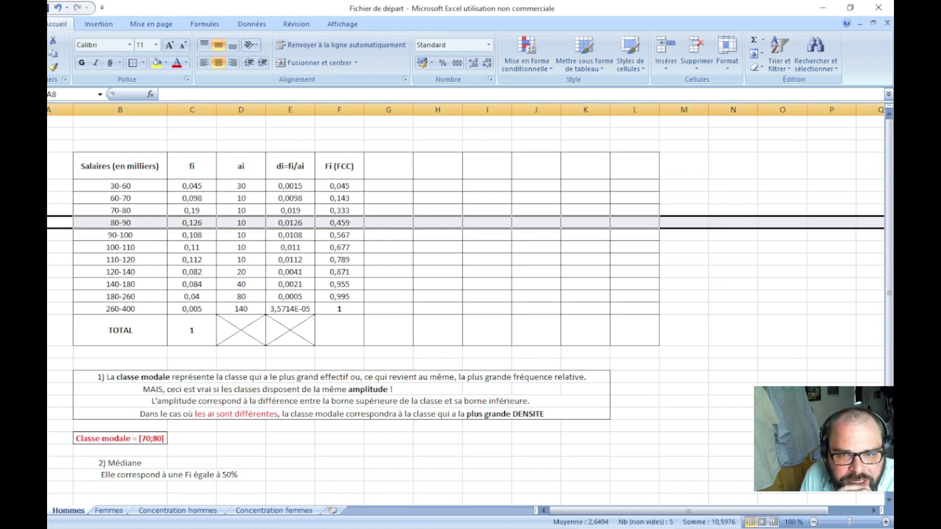
pyautogui.hotkey('shift', 'Down')
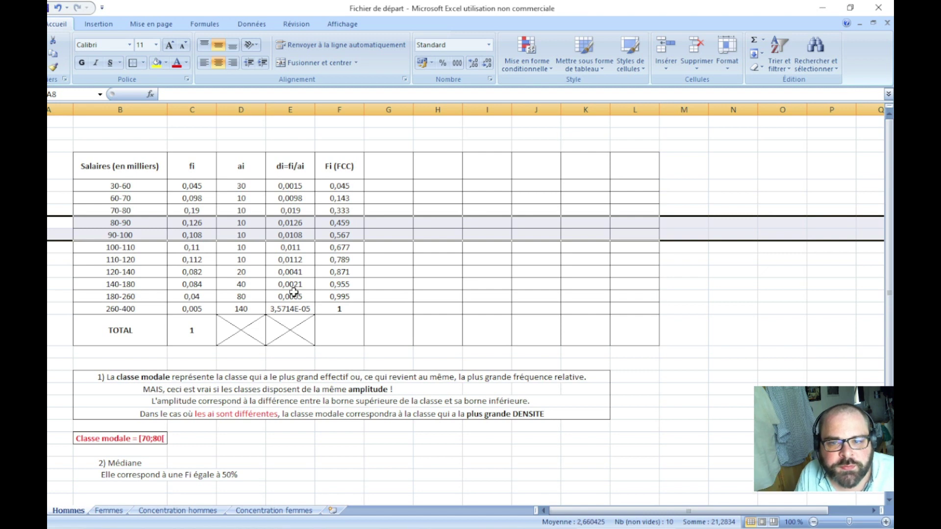
# - Make the 2) Médiane heading bold
pyautogui.scroll(-1, 269, 399)
pyautogui.scroll(-1, 269, 400)
pyautogui.click(150, 374)
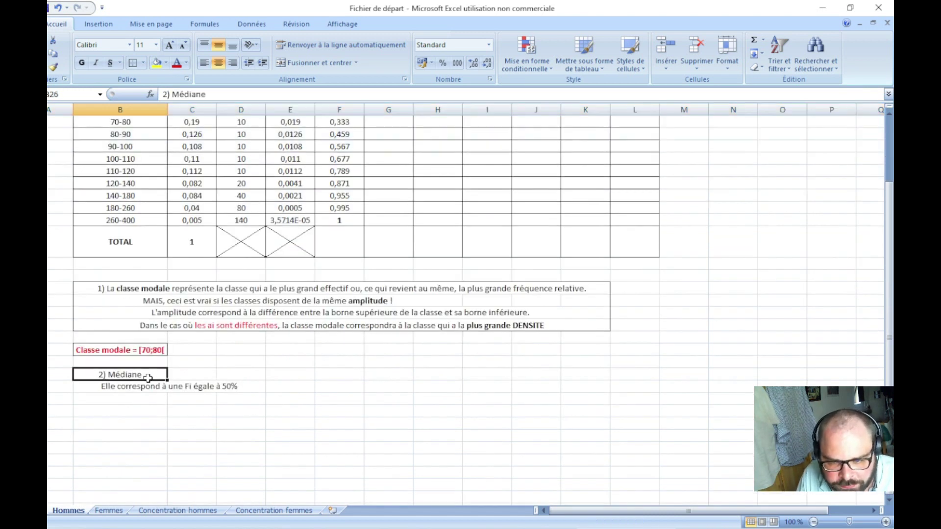
pyautogui.click(82, 62)
pyautogui.click(230, 420)
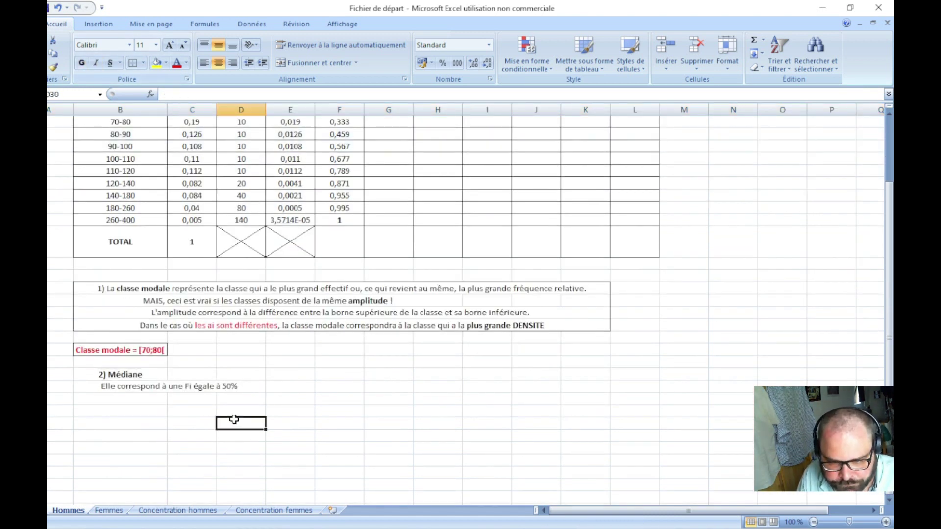
# - Apply All Borders to D29:E32 to form an empty two-by-four grid
pyautogui.scroll(2, 231, 420)
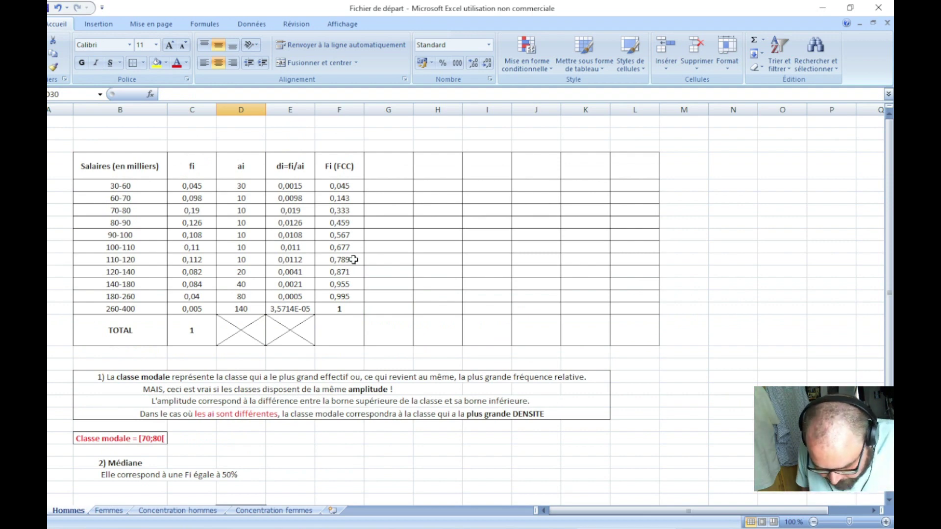
pyautogui.scroll(-4, 355, 240)
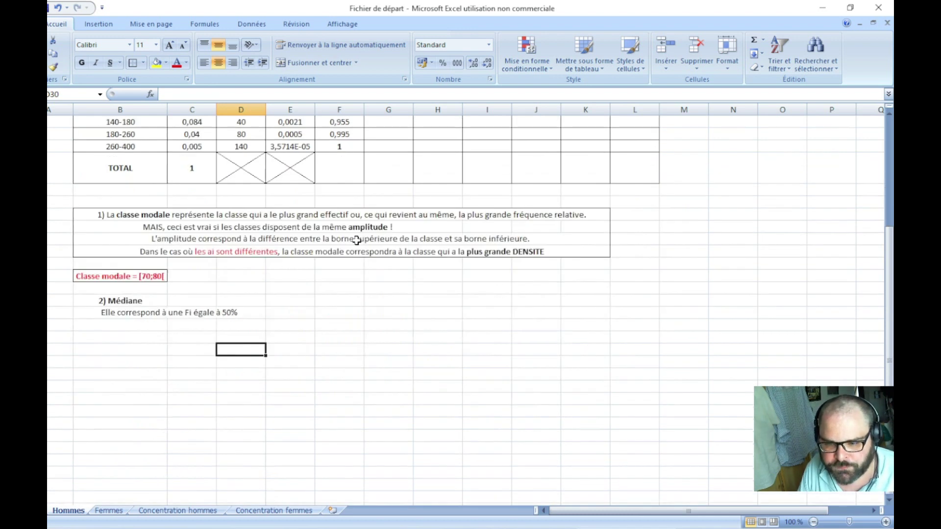
pyautogui.moveTo(237, 335); pyautogui.dragTo(297, 369)
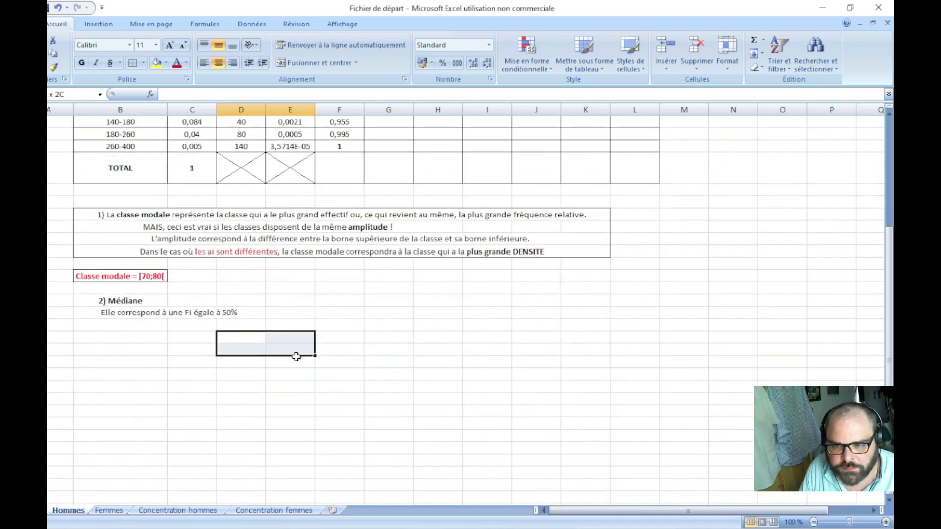
pyautogui.click(143, 63)
pyautogui.click(179, 158)
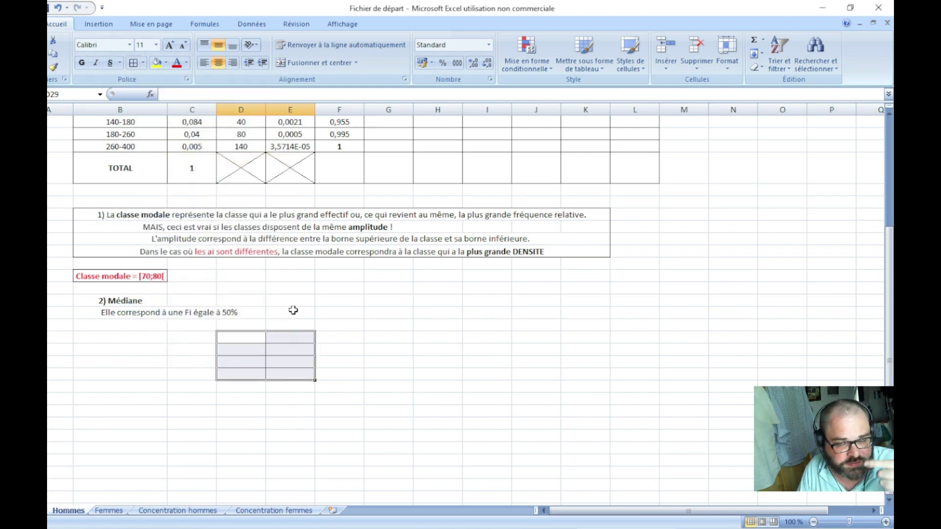
pyautogui.click(246, 337)
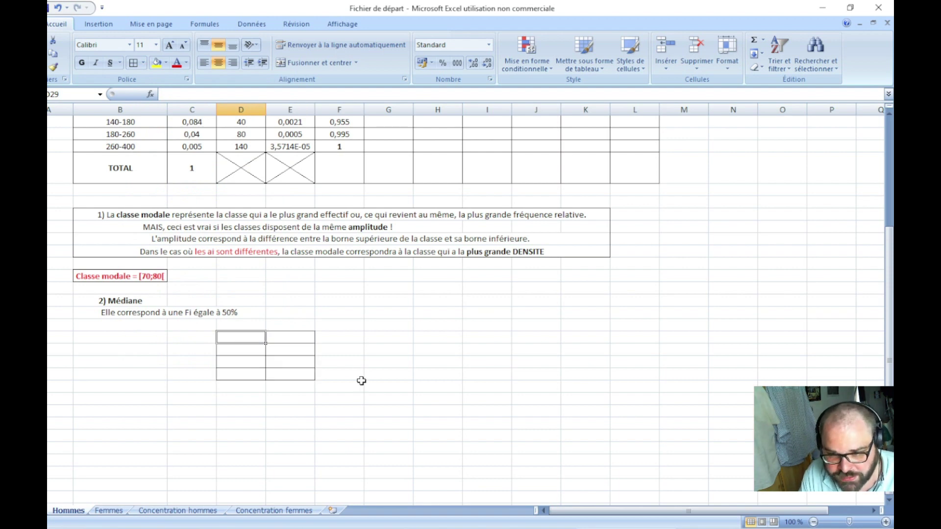
# - Give the grid the column headers xi and Fi
pyautogui.write('xi')
pyautogui.press('Return')
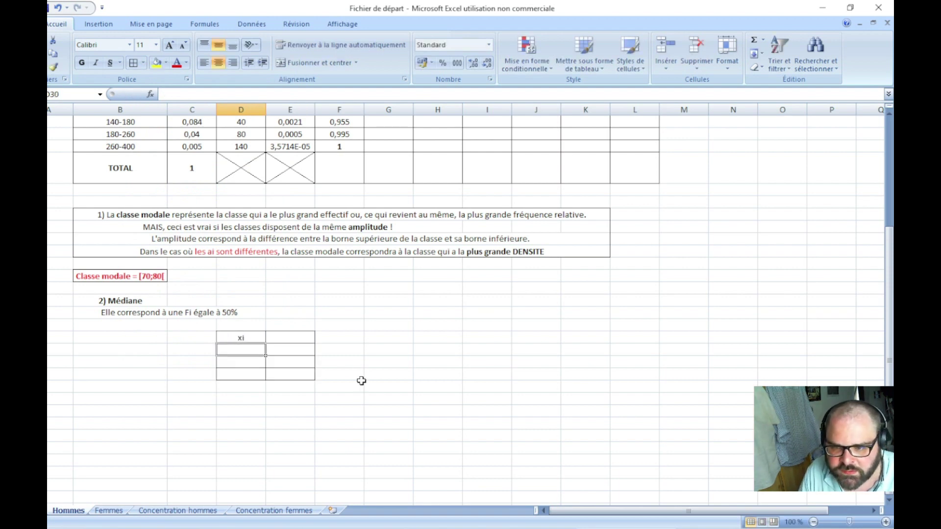
pyautogui.press('Up')
pyautogui.press('Right')
pyautogui.write('F')
pyautogui.press('Return')
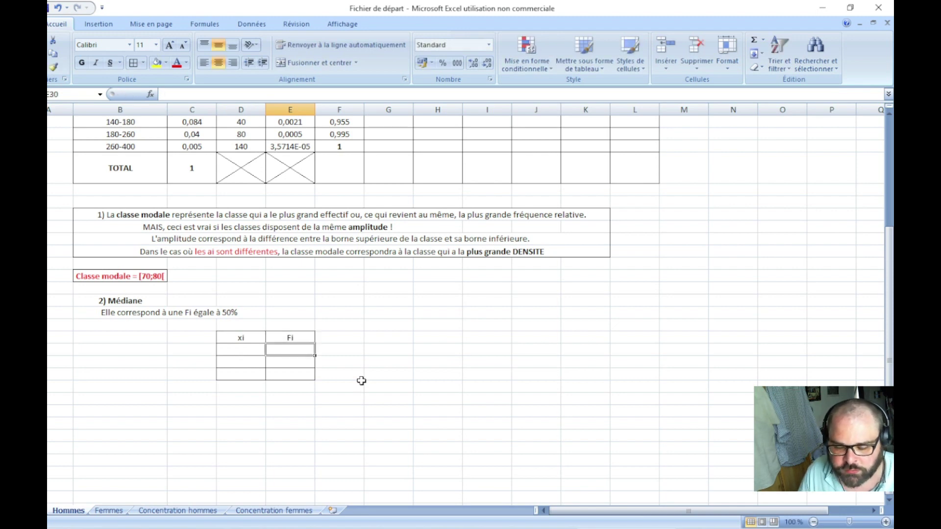
# - Add a Mé row with Fi 0,5
pyautogui.click(237, 363)
pyautogui.write('Mé')
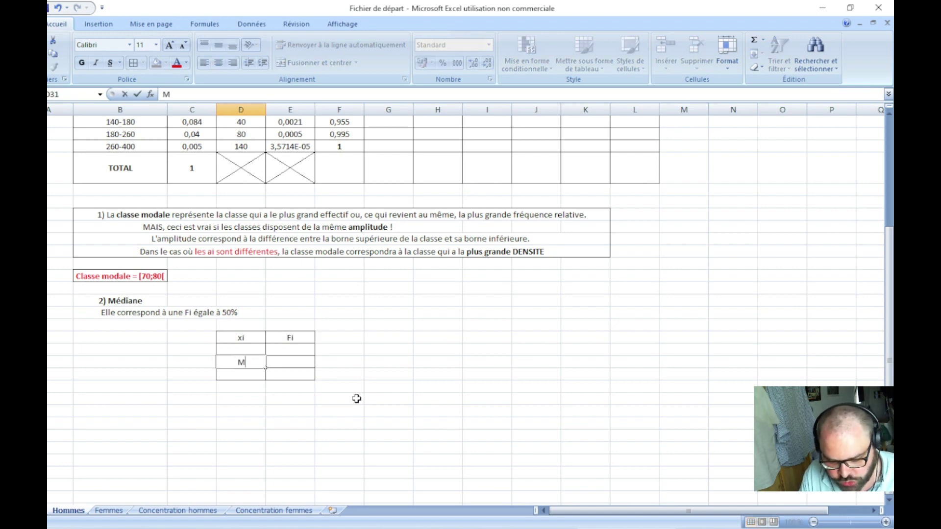
pyautogui.press('Return')
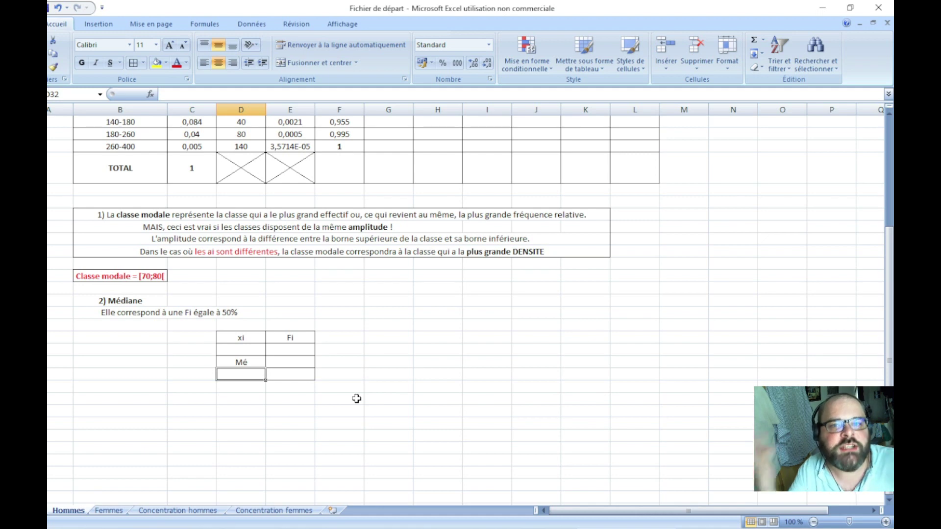
pyautogui.click(306, 362)
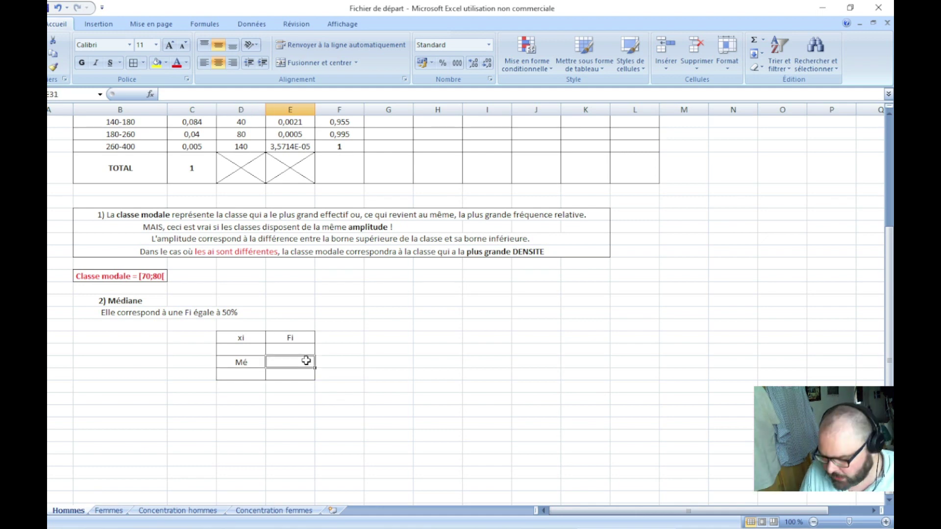
pyautogui.write('0,5')
pyautogui.press('Return')
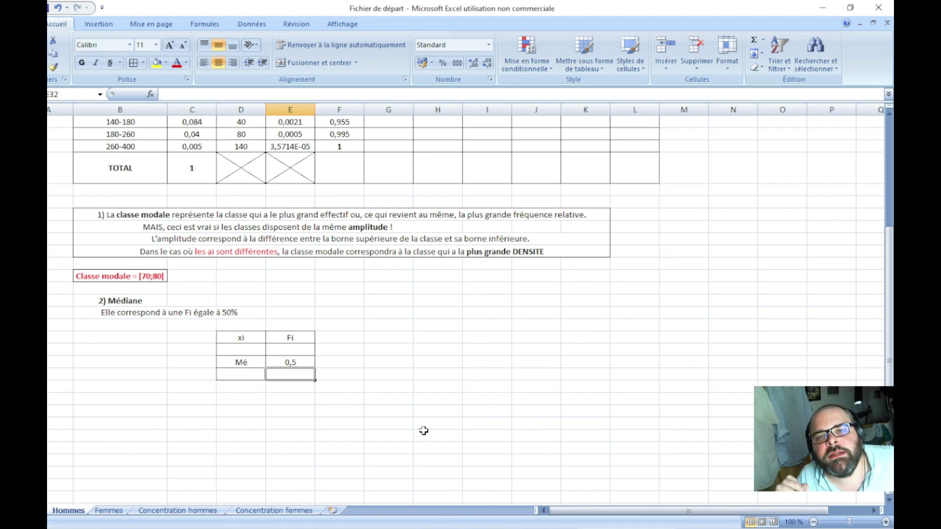
# - Enter Fi 0,459 in the cell above Mé's 0,5
pyautogui.scroll(1, 424, 430)
pyautogui.scroll(3, 426, 431)
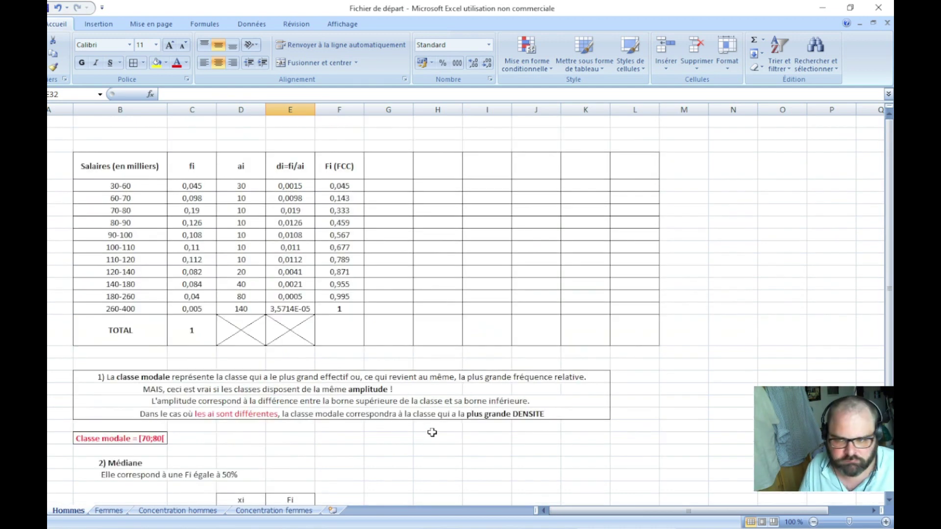
pyautogui.scroll(-2, 430, 432)
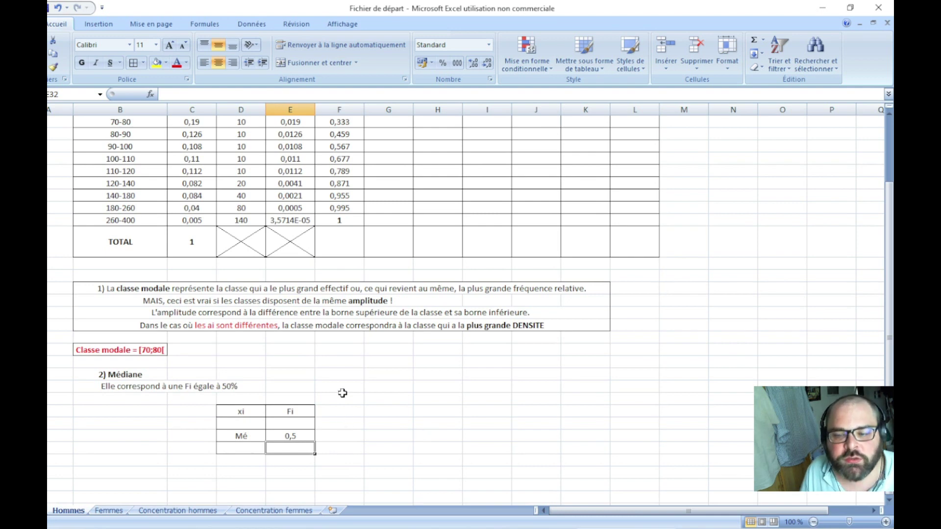
pyautogui.scroll(1, 344, 401)
pyautogui.moveTo(340, 186); pyautogui.dragTo(340, 198)
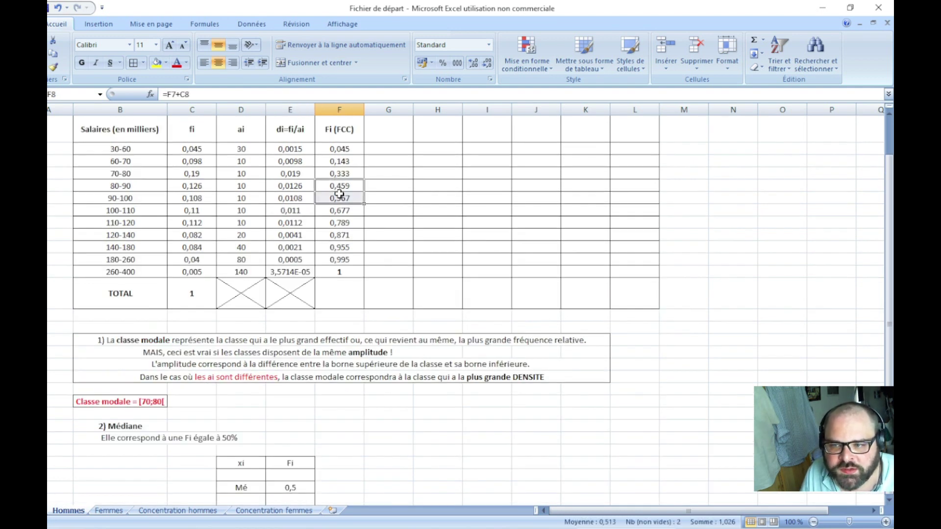
pyautogui.scroll(-2, 314, 474)
pyautogui.click(293, 386)
pyautogui.write('0,45')
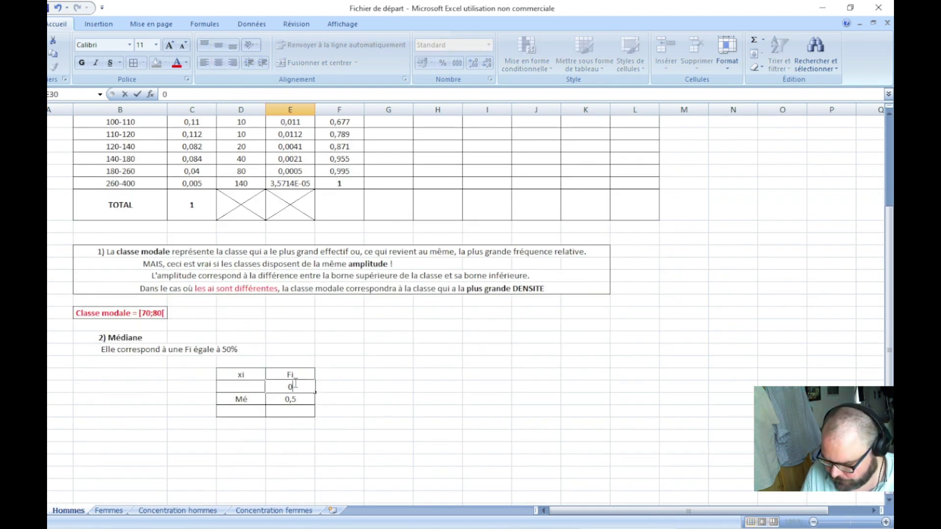
pyautogui.press('Return')
# - Check the 90-100 cumulative frequency and enter 0,567 below Mé
pyautogui.click(297, 413)
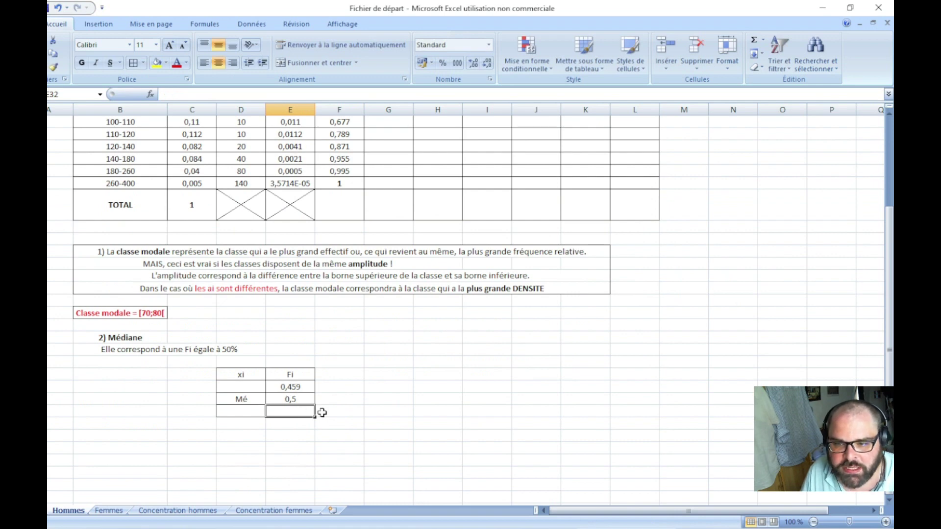
pyautogui.scroll(3, 330, 412)
pyautogui.click(348, 240)
pyautogui.scroll(-4, 414, 358)
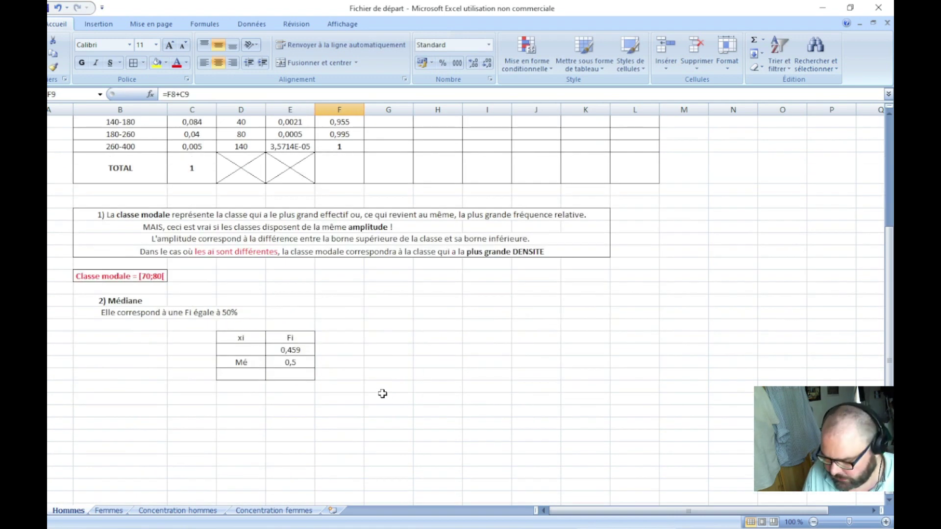
pyautogui.click(278, 374)
pyautogui.write('0,')
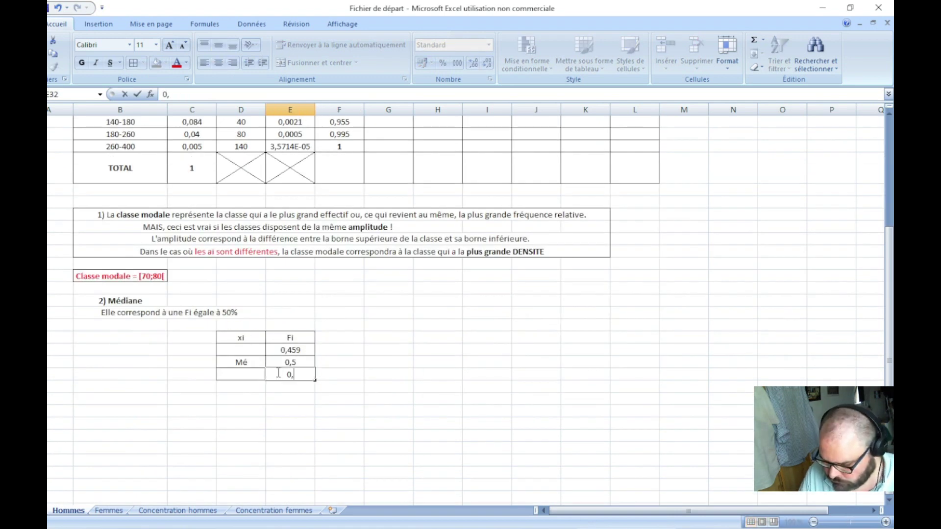
pyautogui.write('567')
pyautogui.press('Return')
# - Match 0,459 to the 80-90 class and select the xi cell beside it
pyautogui.scroll(6, 282, 365)
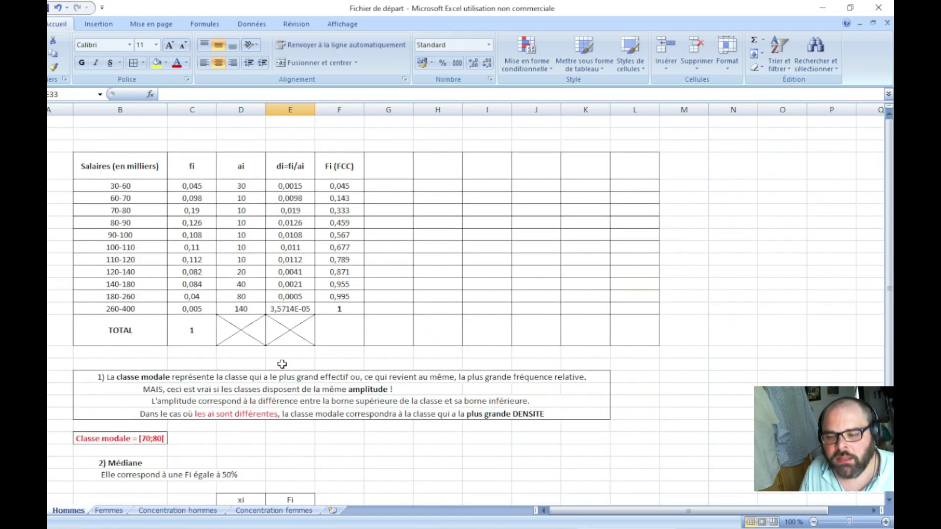
pyautogui.scroll(-4, 294, 396)
pyautogui.click(294, 422)
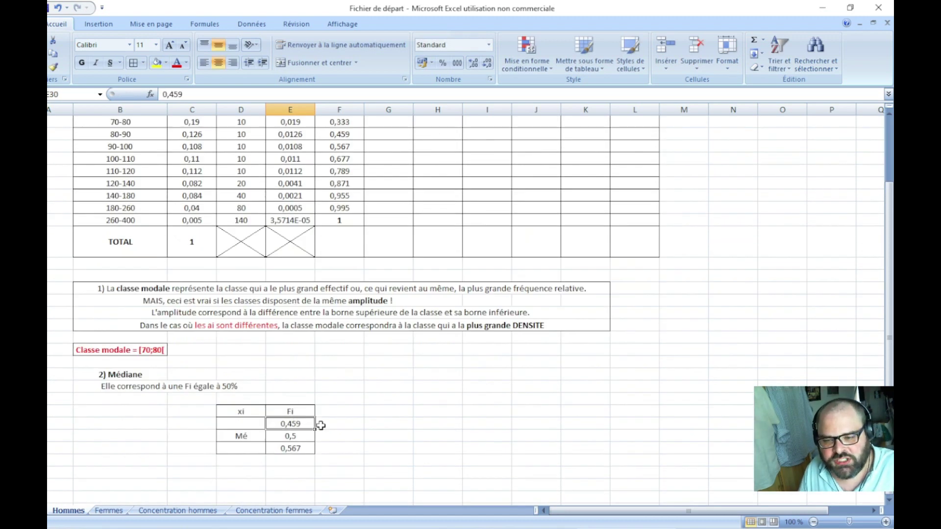
pyautogui.scroll(3, 390, 422)
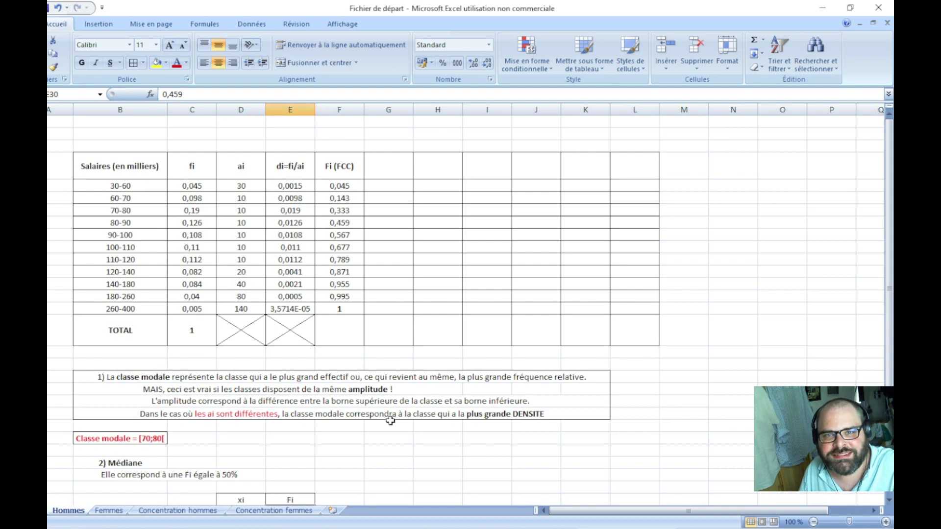
pyautogui.scroll(-1, 358, 301)
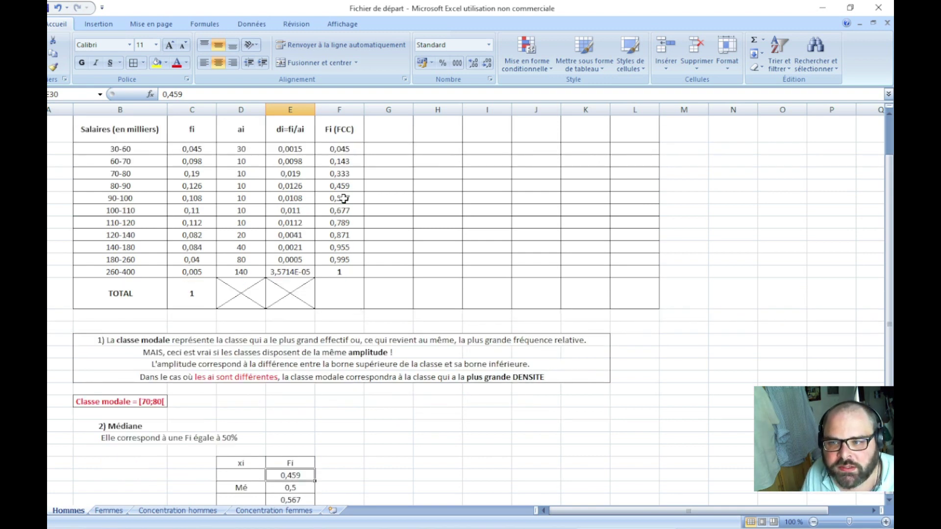
pyautogui.click(113, 184)
pyautogui.scroll(-3, 286, 272)
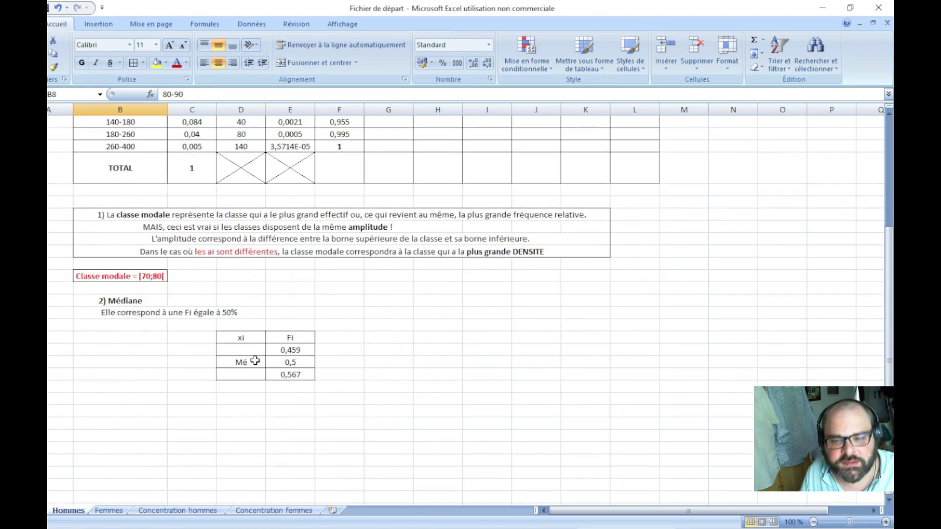
pyautogui.click(247, 363)
pyautogui.click(248, 349)
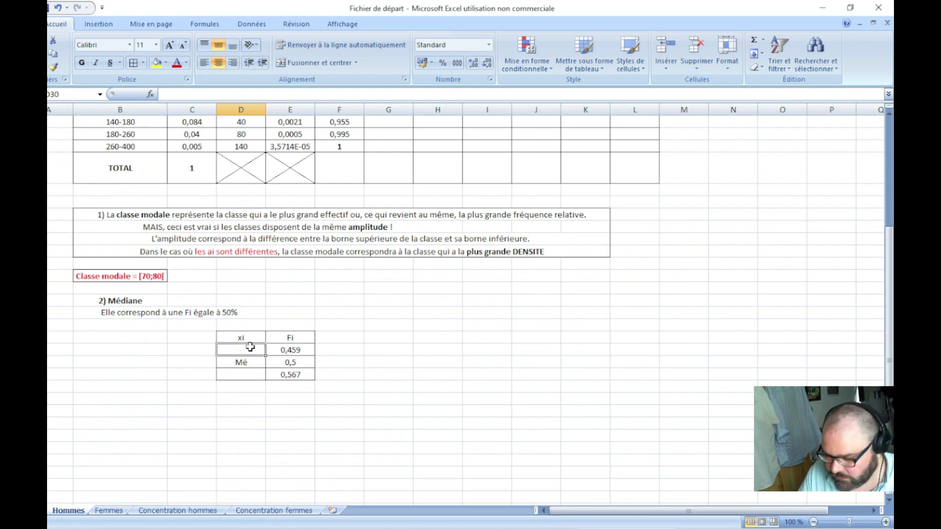
# - Enter xi values 90 beside 0,459 and 100 beside 0,567 in the median table
pyautogui.write('90')
pyautogui.press('Return')
pyautogui.press('Return')
pyautogui.write('1')
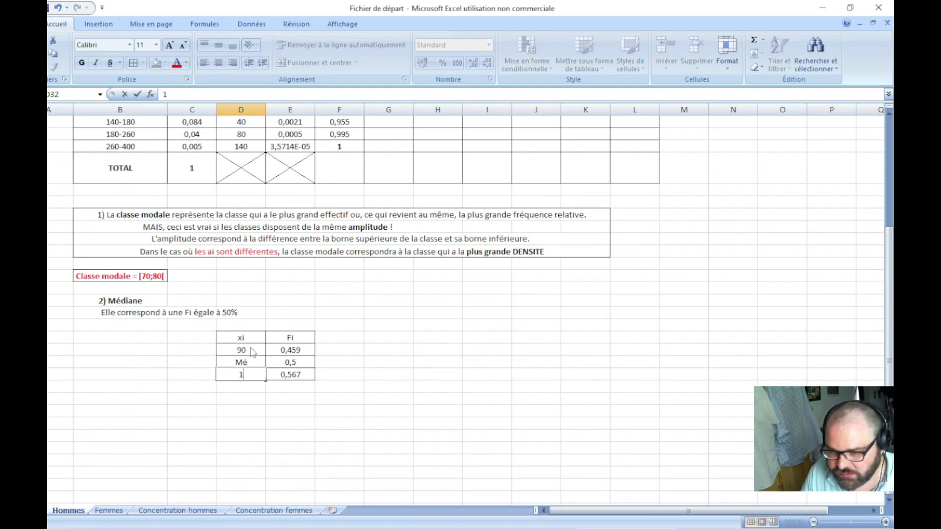
pyautogui.write('00')
pyautogui.press('Return')
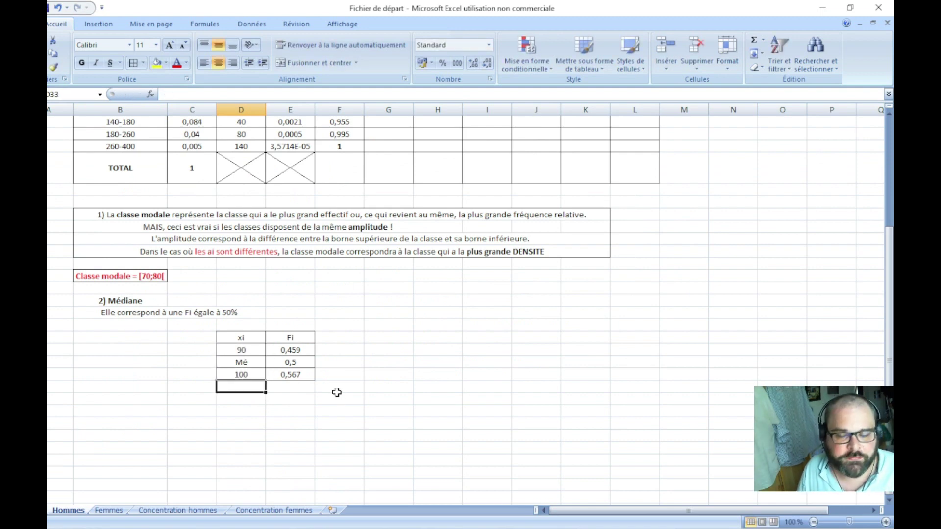
pyautogui.click(183, 400)
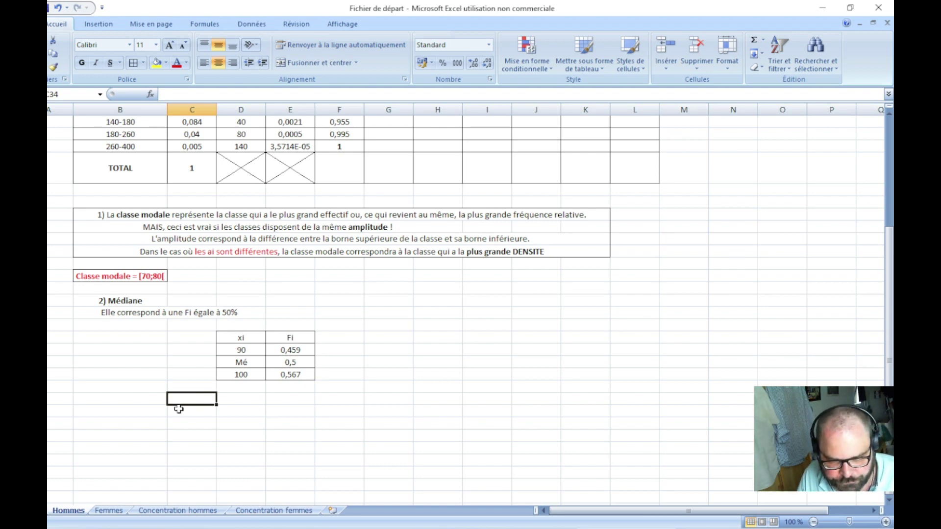
# - Begin the C34 median formula with the ratio (E31-E30)/(E32-E30)
pyautogui.click(149, 399)
pyautogui.click(187, 400)
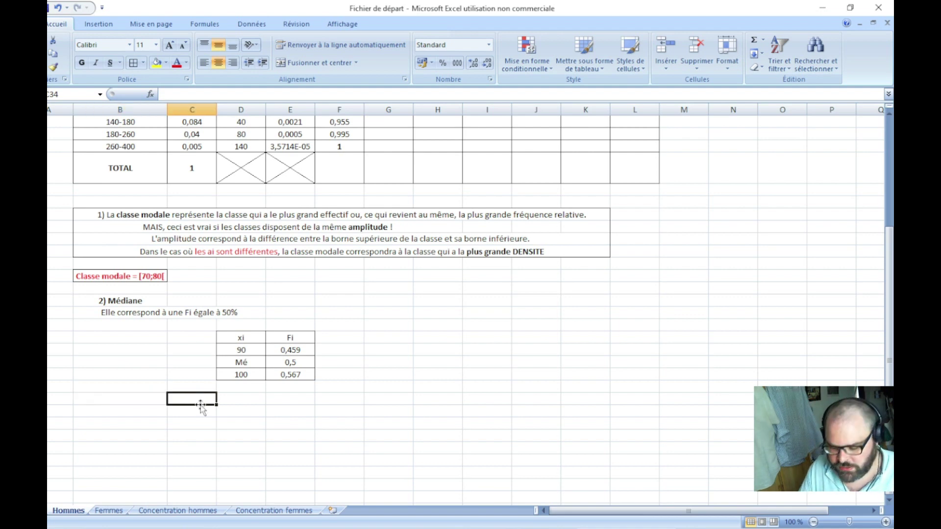
pyautogui.write('=')
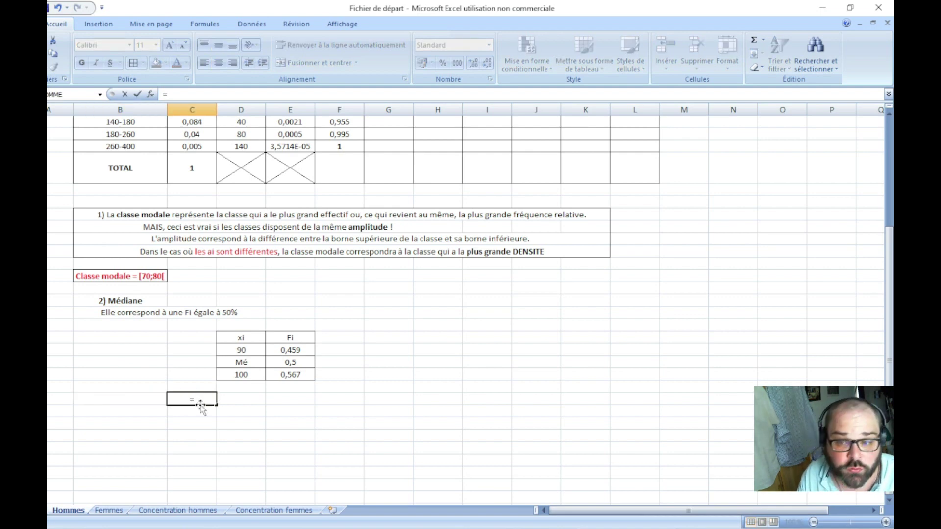
pyautogui.write('(((')
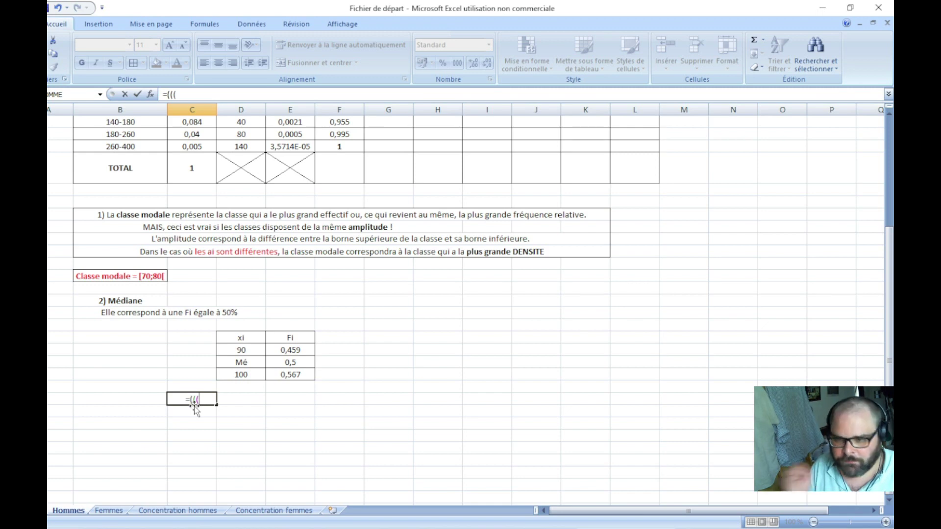
pyautogui.click(303, 362)
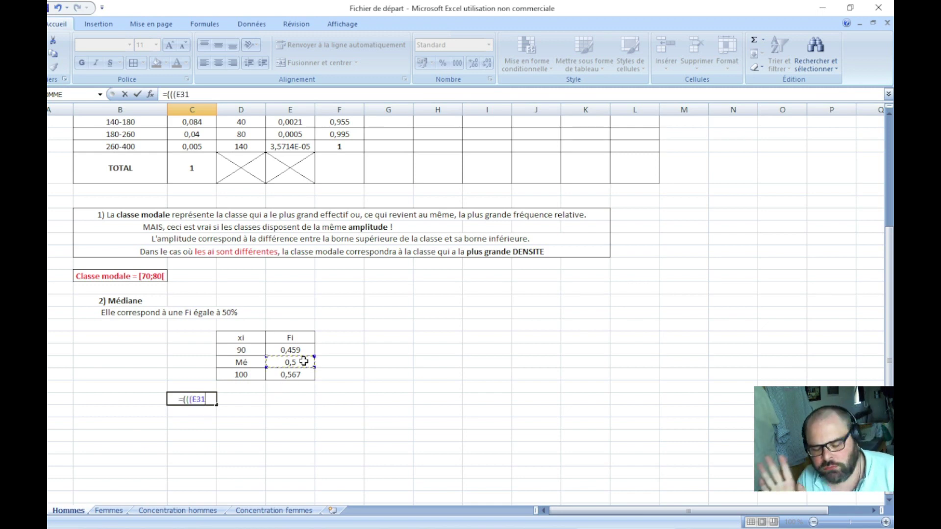
pyautogui.write('-')
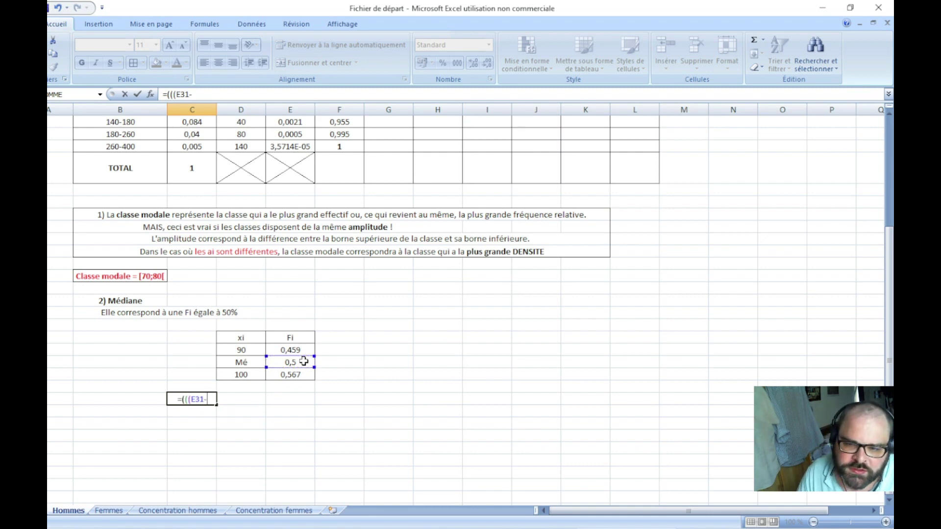
pyautogui.click(303, 348)
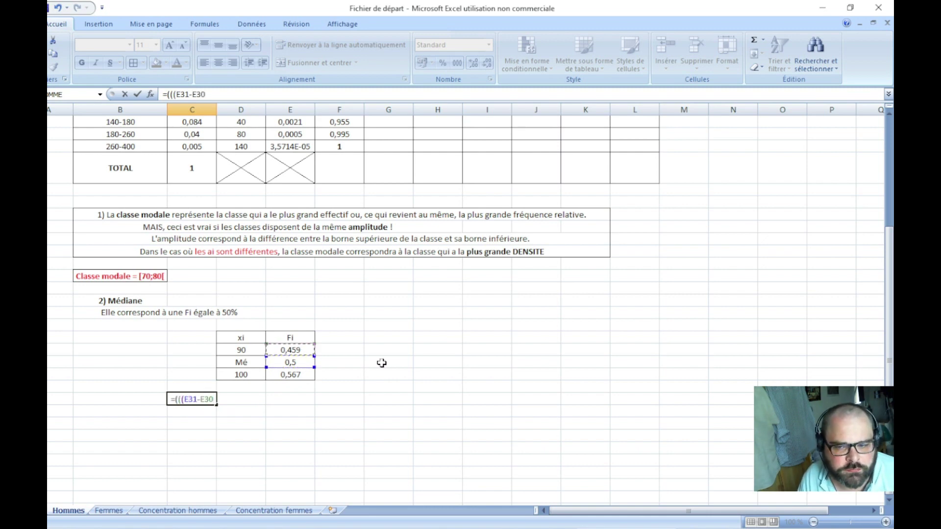
pyautogui.write(')')
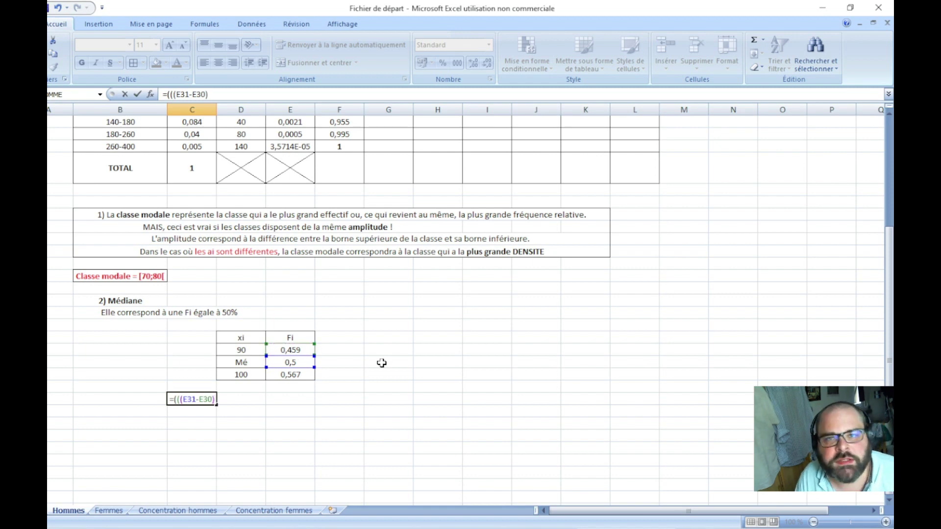
pyautogui.write('/')
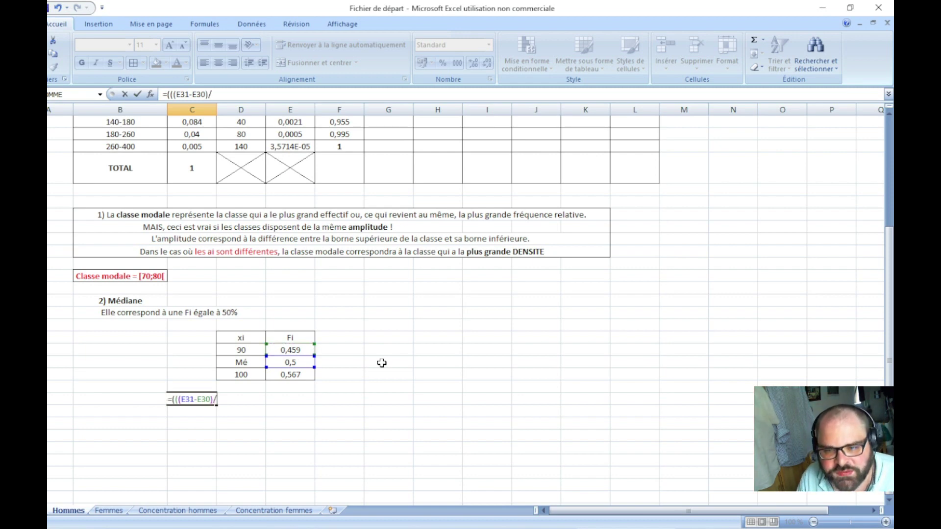
pyautogui.write('(')
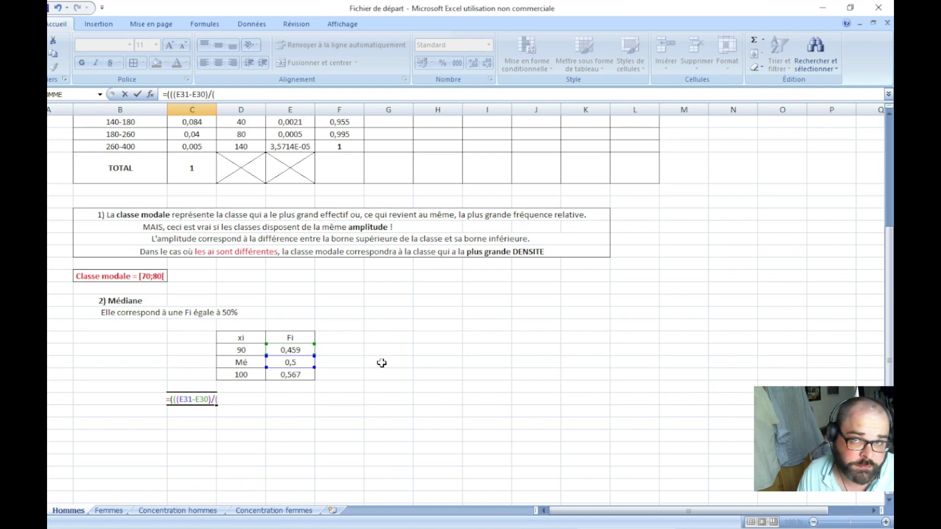
pyautogui.click(306, 374)
pyautogui.write('-')
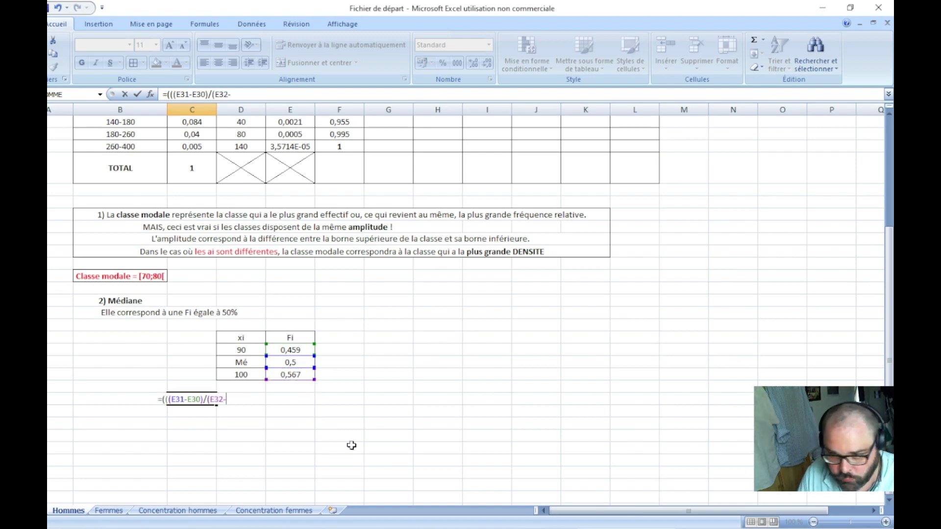
pyautogui.click(295, 349)
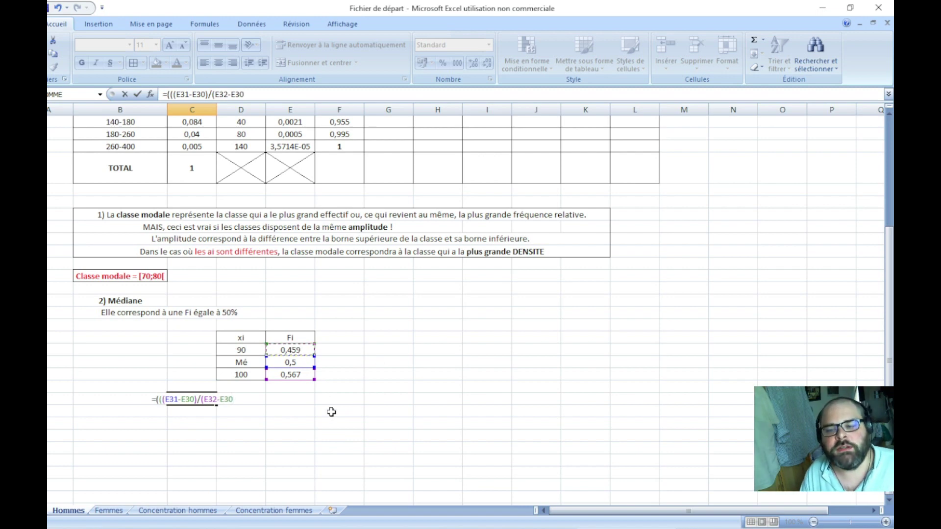
pyautogui.write(')')
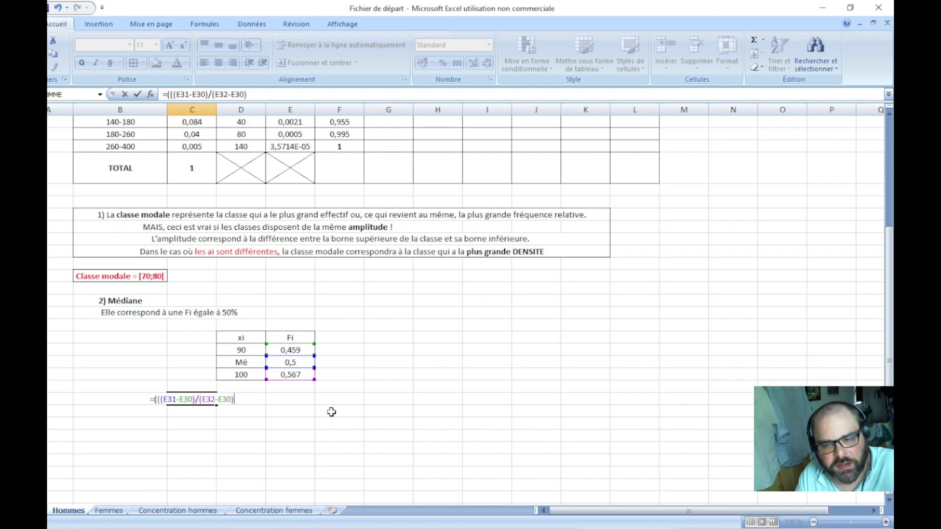
pyautogui.write(')')
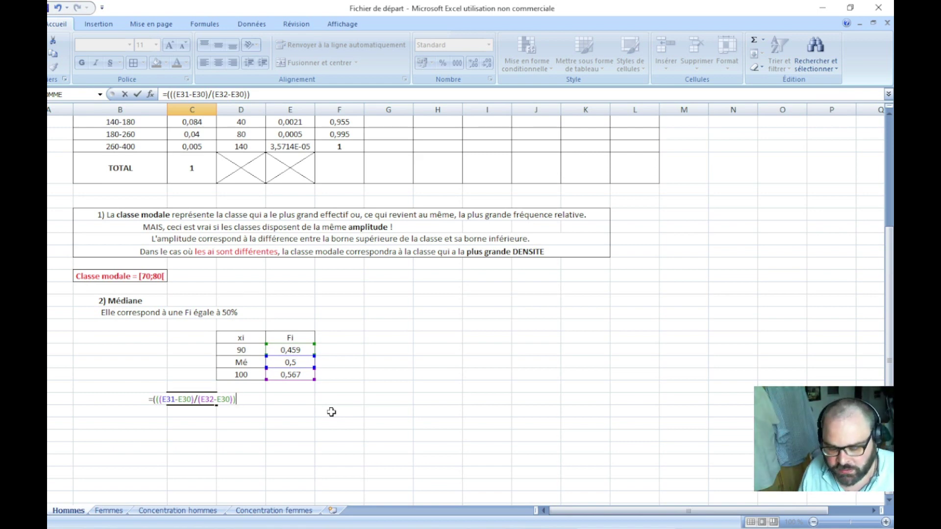
# - Finish the formula with *(D32-D30)+D30 so the median shows 93,7962963
pyautogui.write('*')
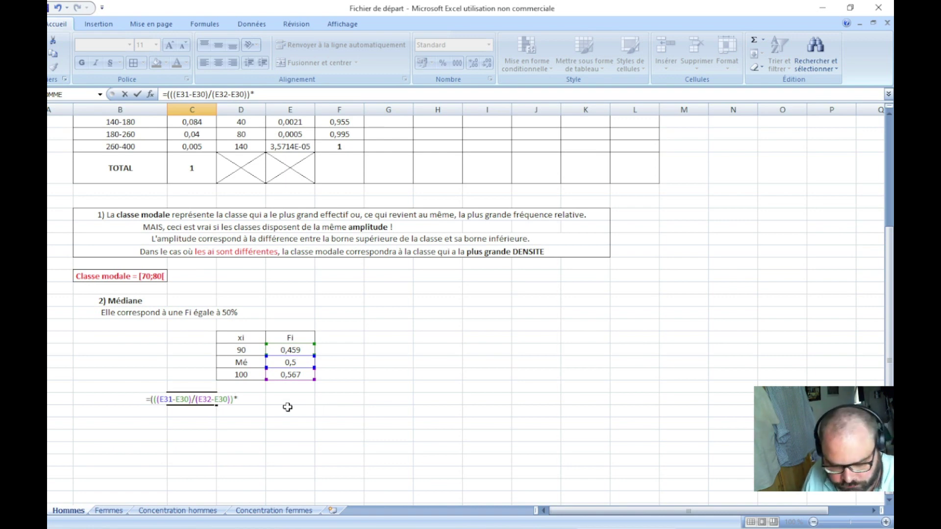
pyautogui.write('(')
pyautogui.click(242, 376)
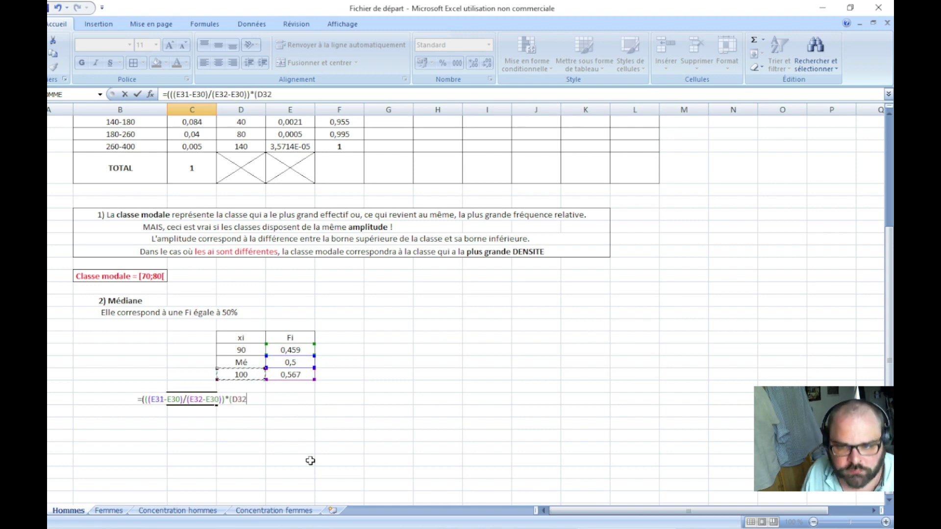
pyautogui.write('-')
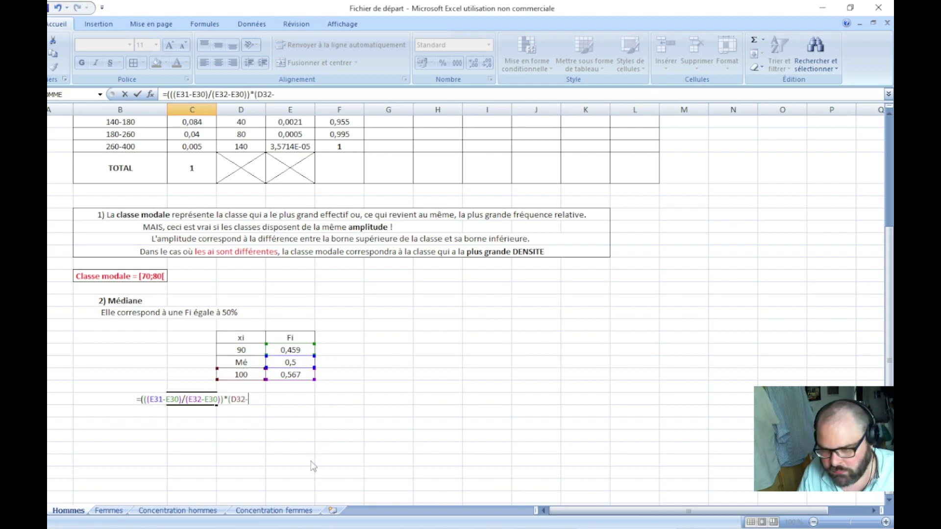
pyautogui.click(255, 349)
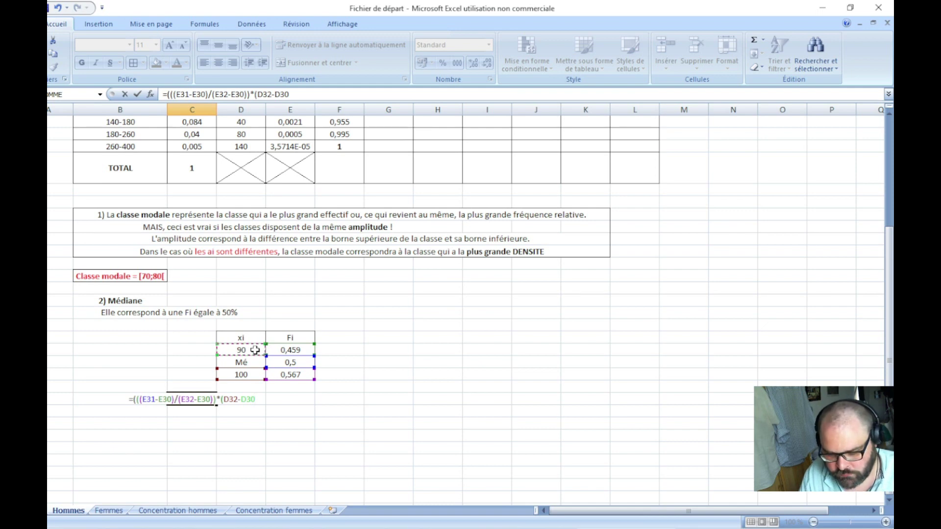
pyautogui.write('))')
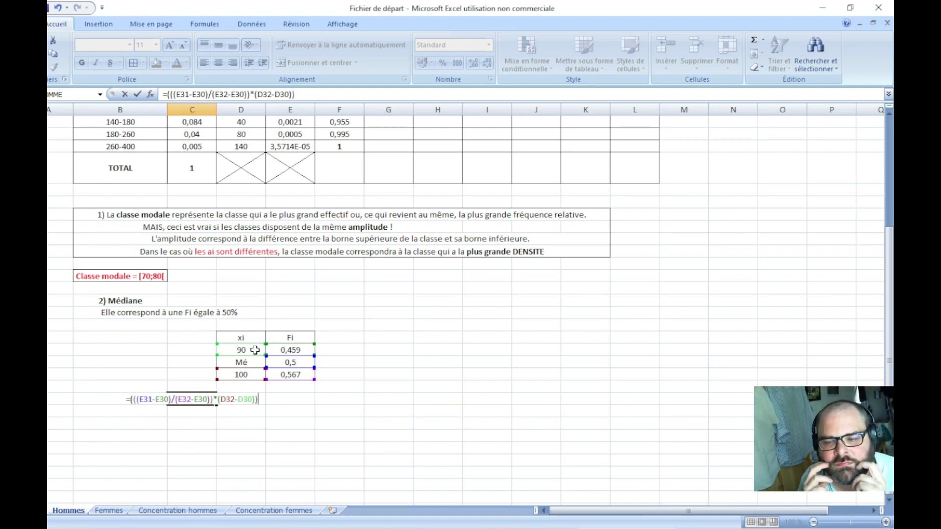
pyautogui.write('+')
pyautogui.click(255, 349)
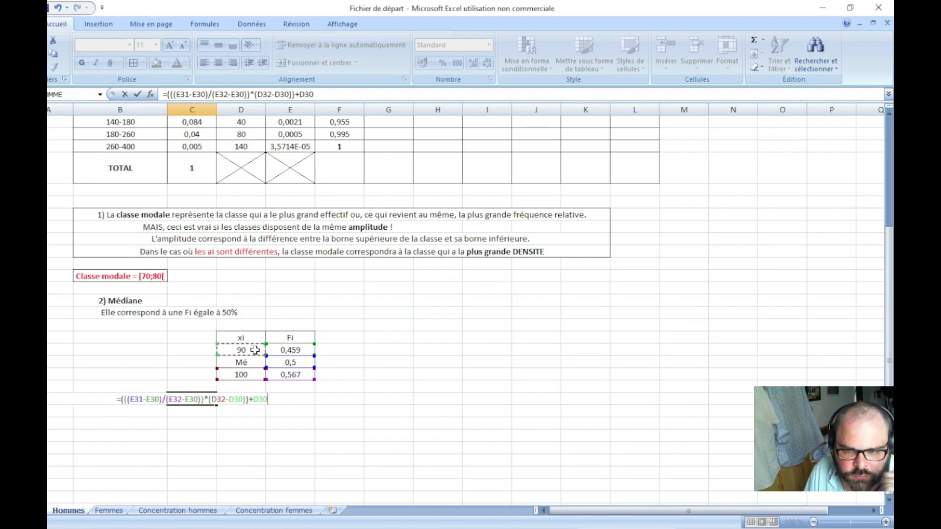
pyautogui.press('Return')
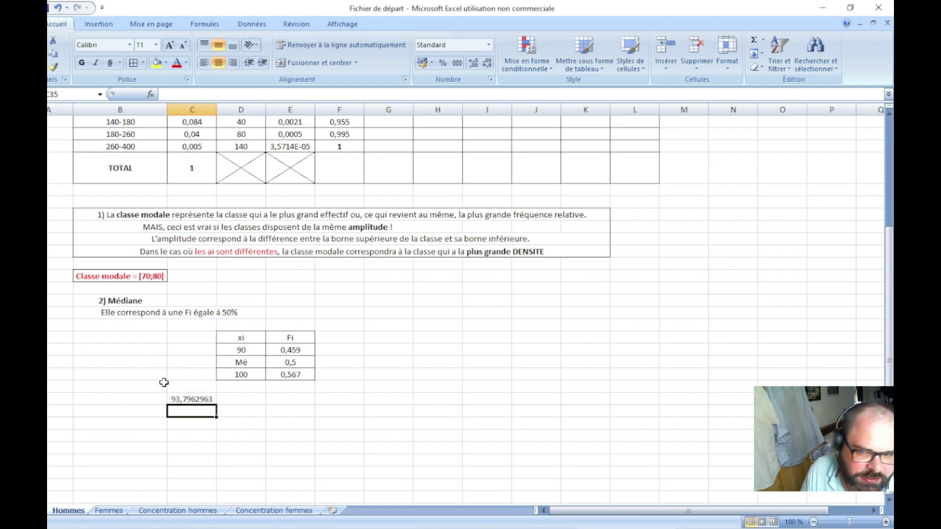
pyautogui.click(189, 399)
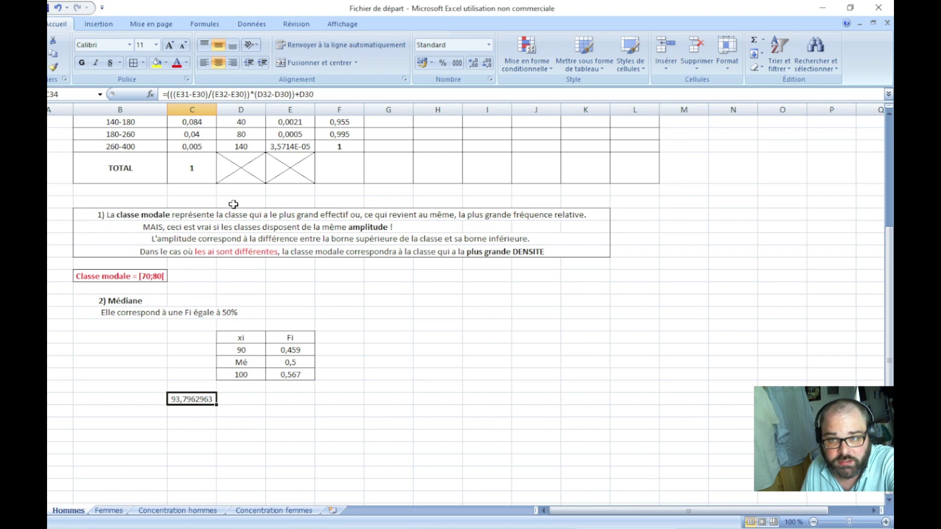
pyautogui.click(325, 92)
pyautogui.hotkey('shift', 'Home')
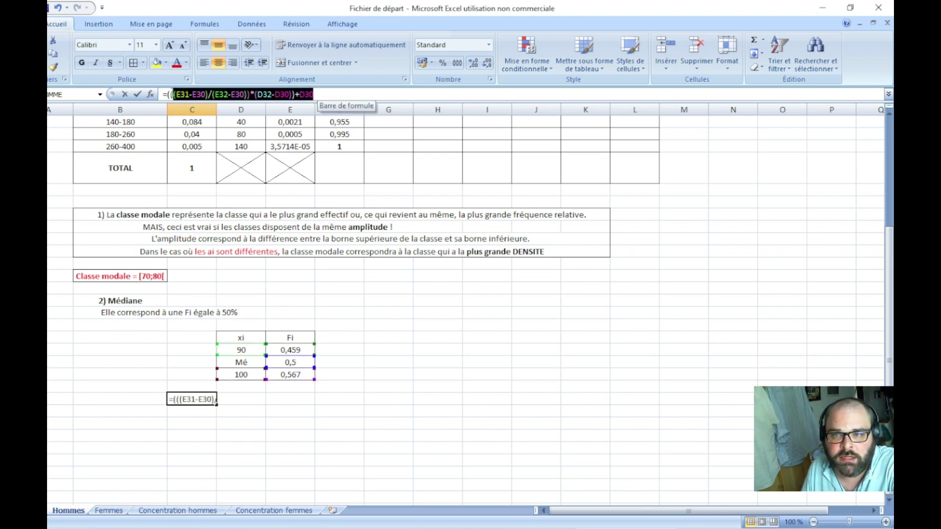
pyautogui.click(329, 95)
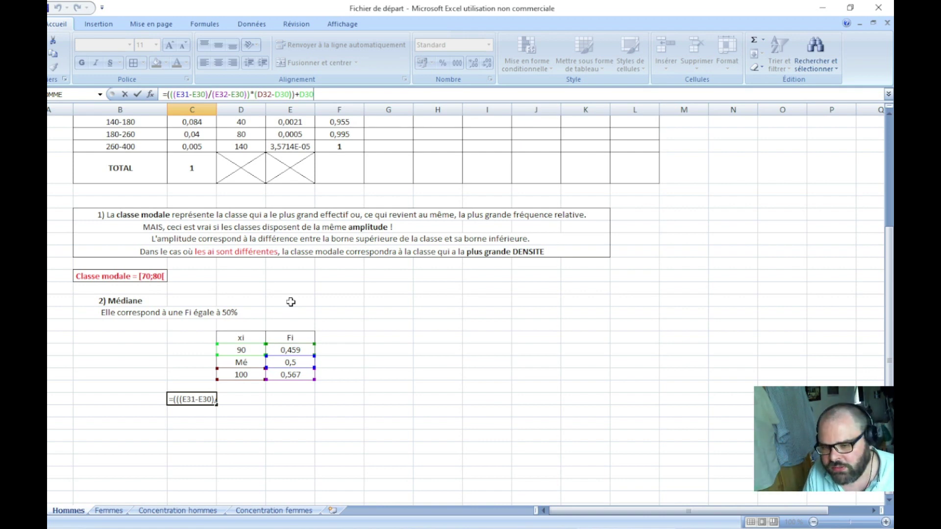
pyautogui.press('Return')
pyautogui.scroll(1, 270, 414)
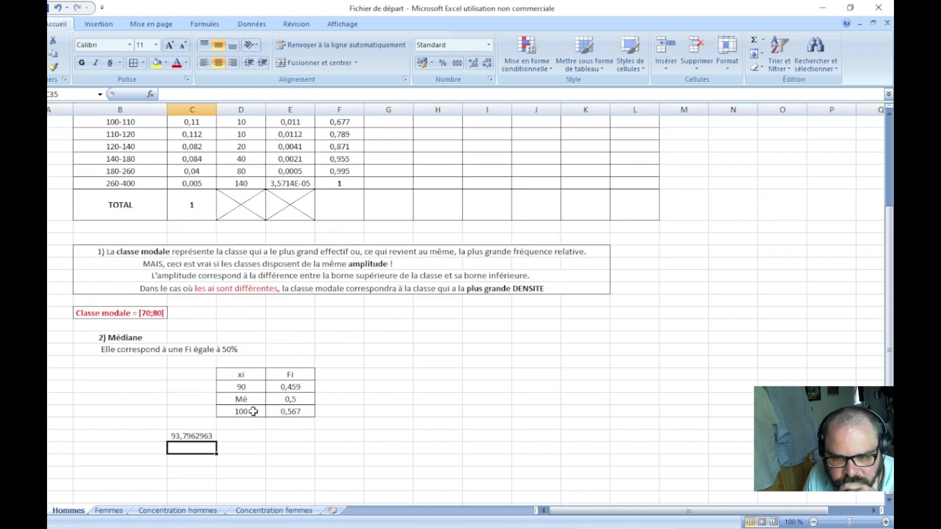
pyautogui.click(188, 435)
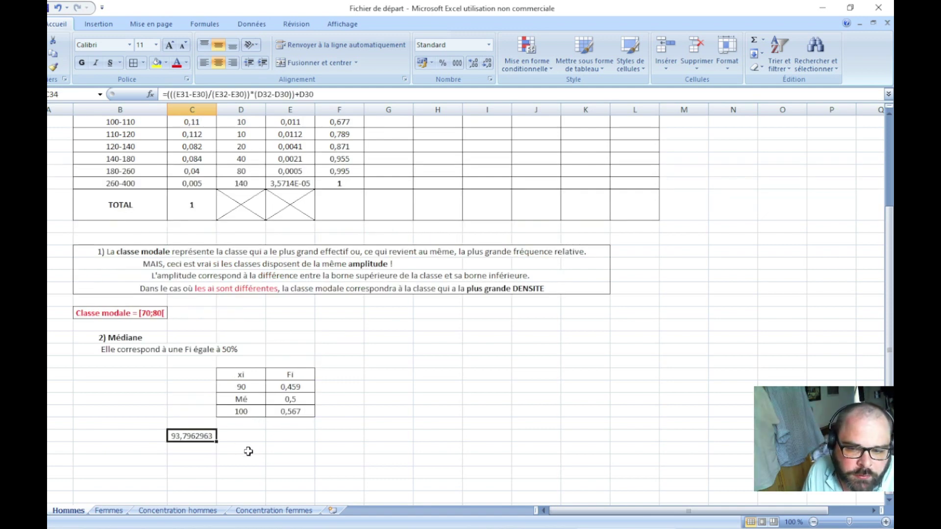
# - Format the median in C34 as Nombre with two decimals, showing 93,80
pyautogui.rightClick(195, 434)
pyautogui.click(266, 383)
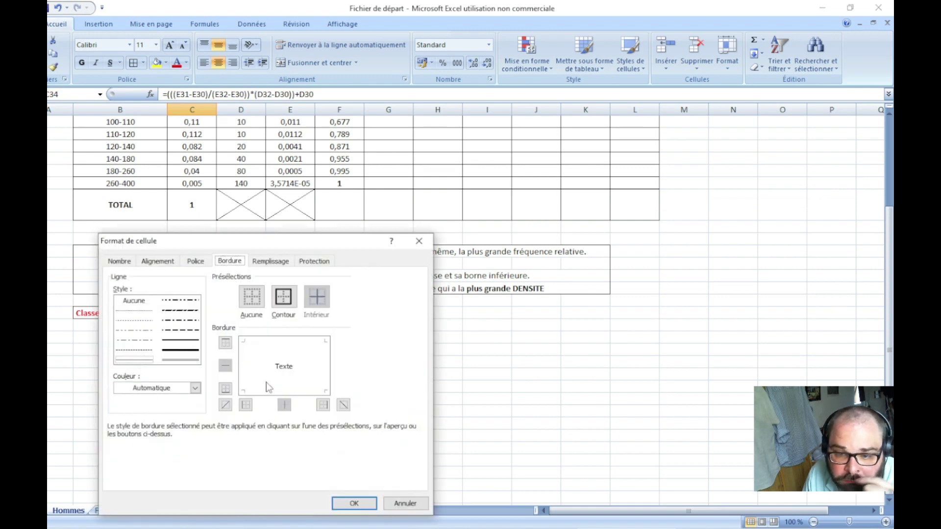
pyautogui.click(119, 261)
pyautogui.click(150, 298)
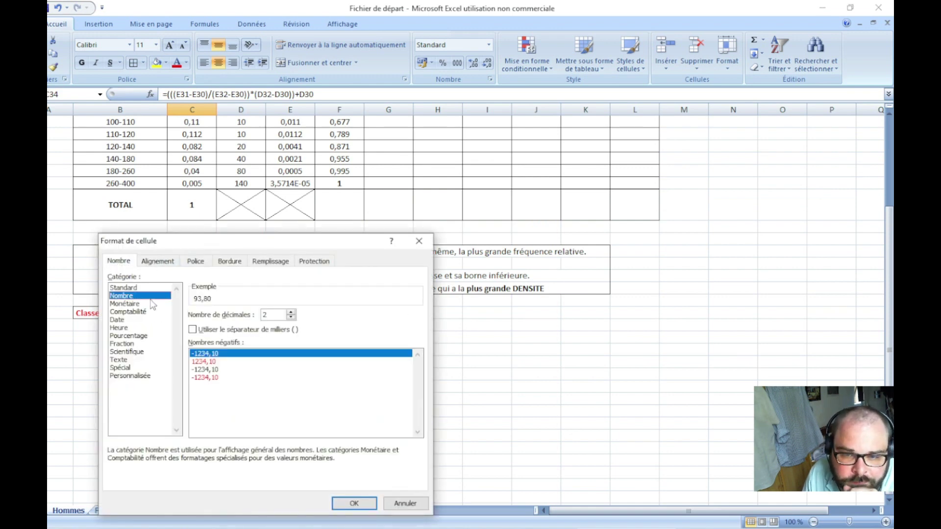
pyautogui.click(354, 503)
pyautogui.click(241, 459)
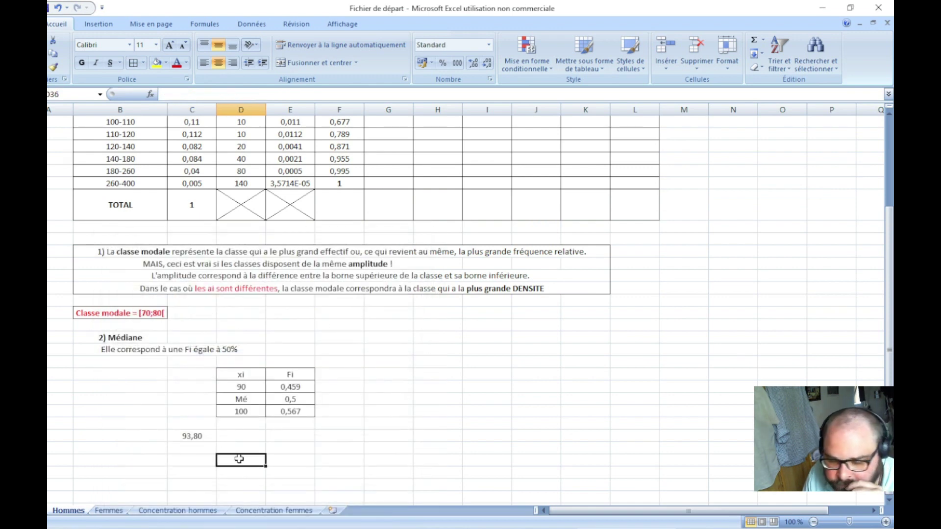
# - Label the median by entering 'Médiane' in B34
pyautogui.scroll(-2, 169, 407)
pyautogui.click(151, 364)
pyautogui.write('M')
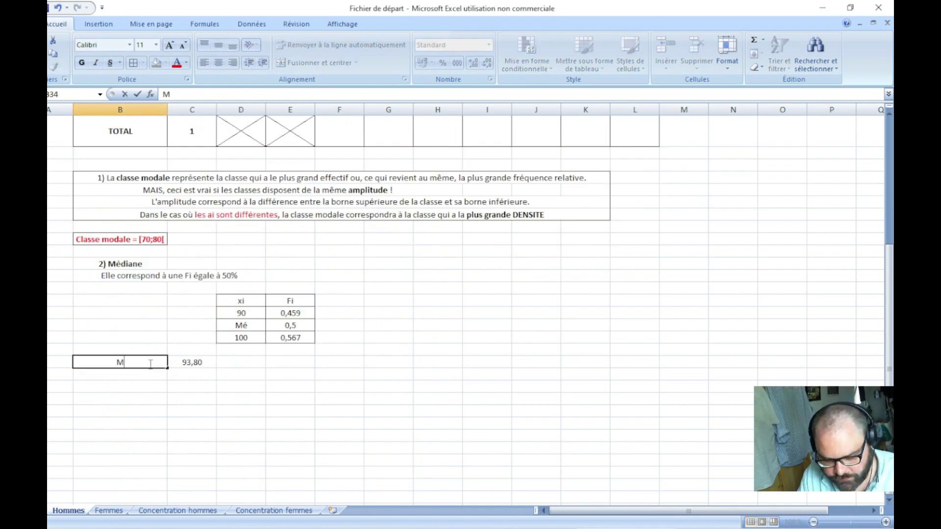
pyautogui.write('édiane')
pyautogui.press('Return')
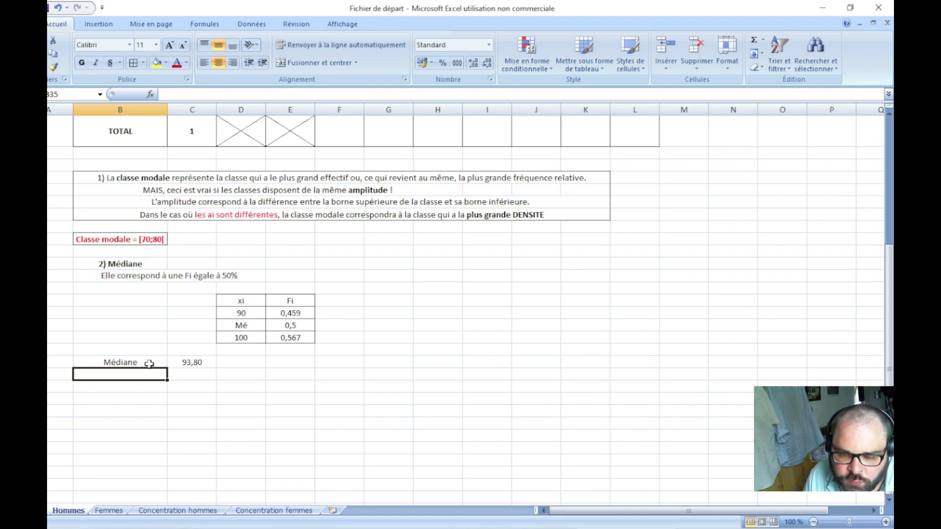
pyautogui.scroll(1, 219, 418)
pyautogui.scroll(1, 219, 420)
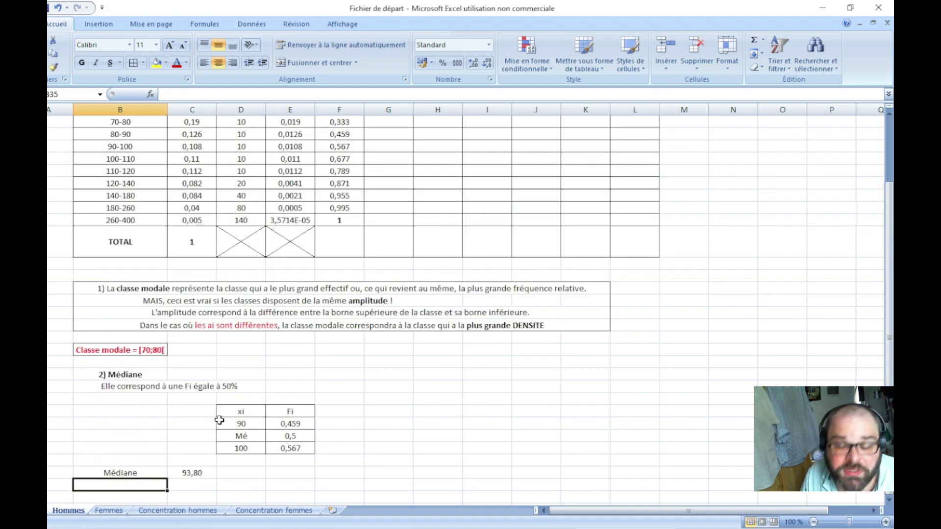
pyautogui.scroll(-2, 219, 420)
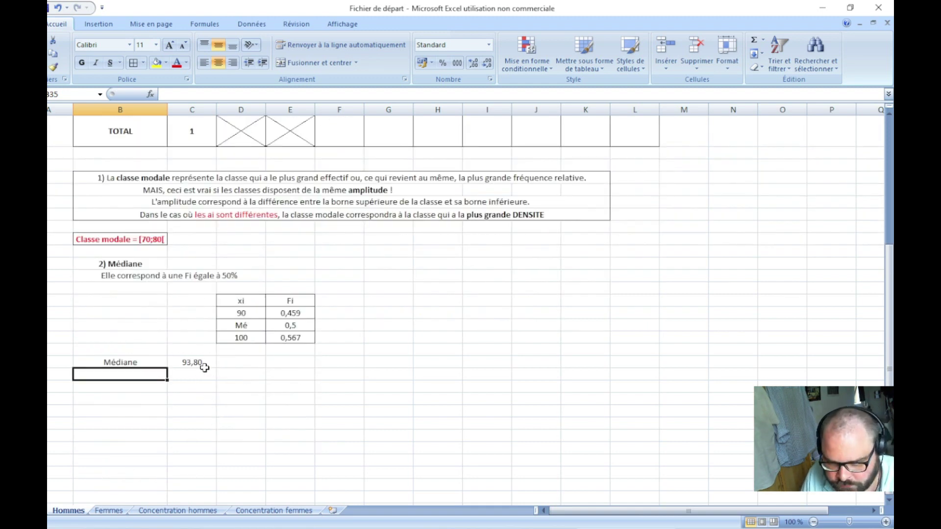
# - Enter =C34*1000 in D34 to convert the median
pyautogui.click(242, 360)
pyautogui.write('=')
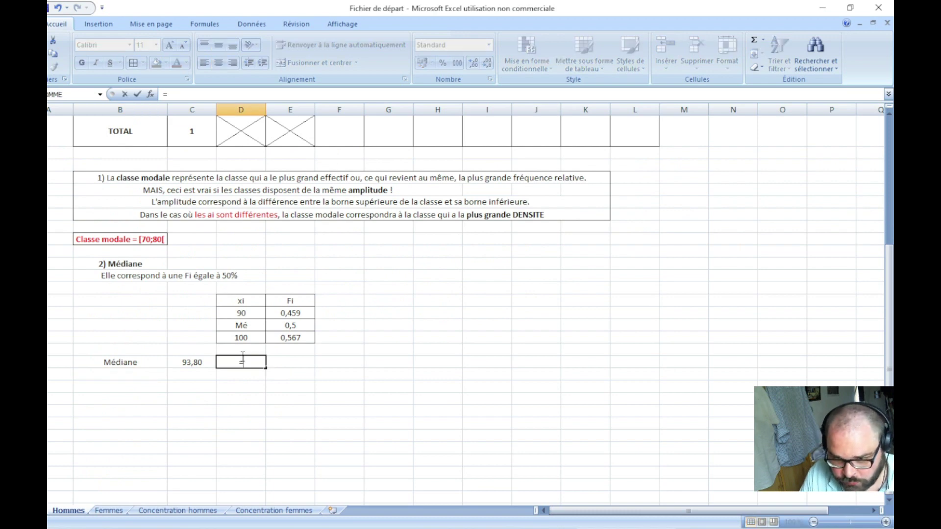
pyautogui.click(198, 363)
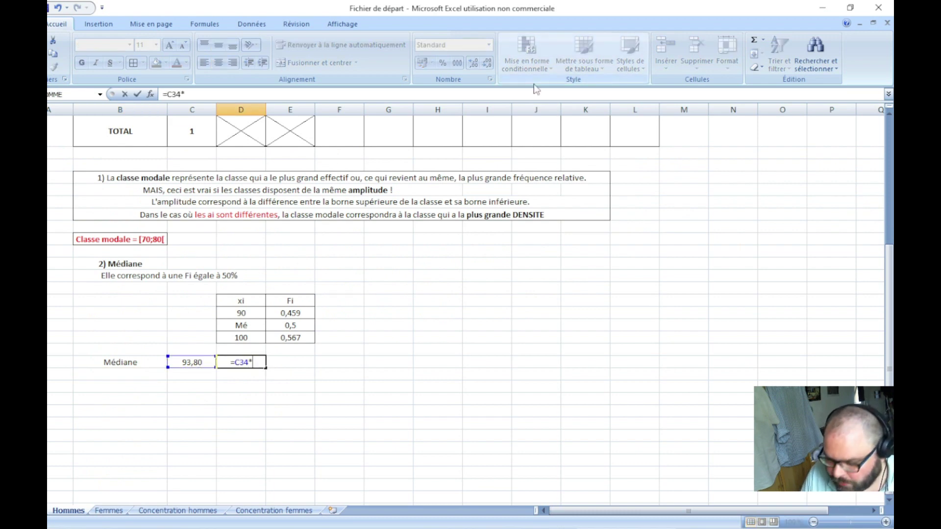
pyautogui.write('*1000')
pyautogui.press('Return')
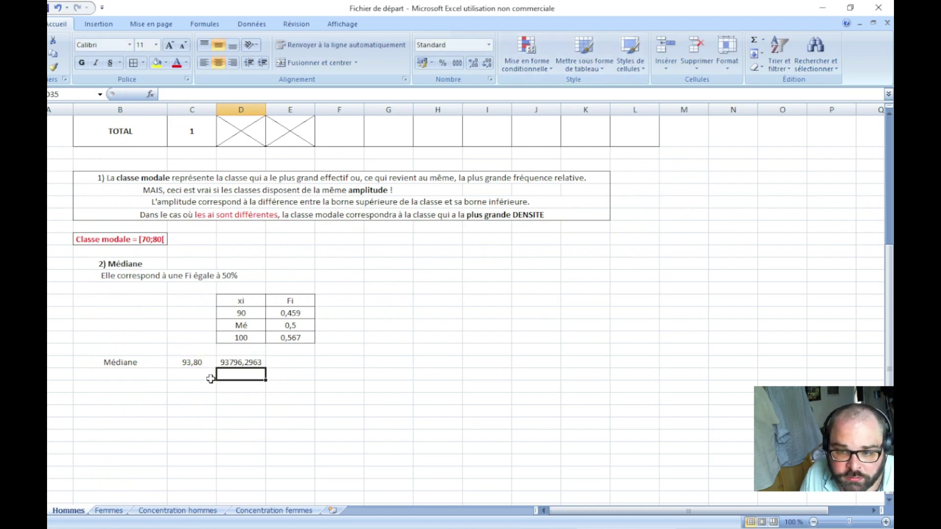
# - Format D34 as Nombre with two decimals, displaying 93796,30
pyautogui.rightClick(245, 361)
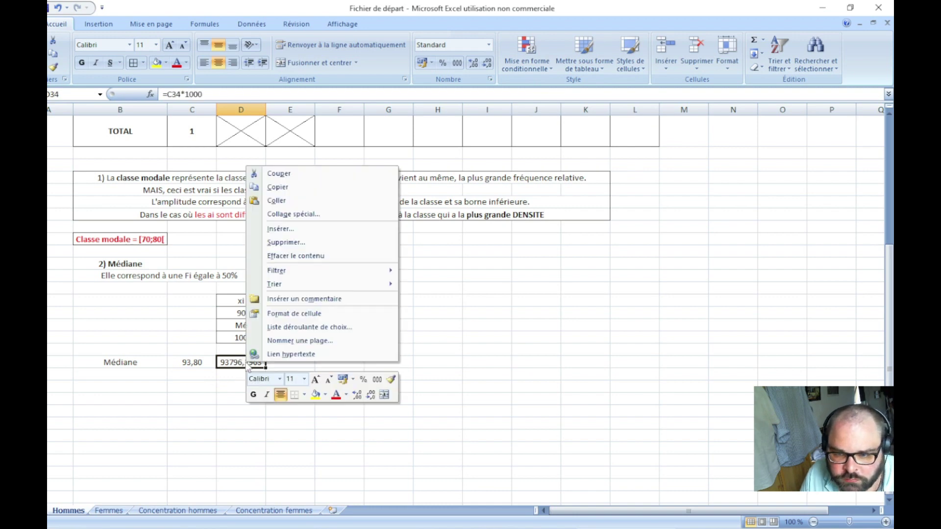
pyautogui.click(315, 313)
pyautogui.click(187, 225)
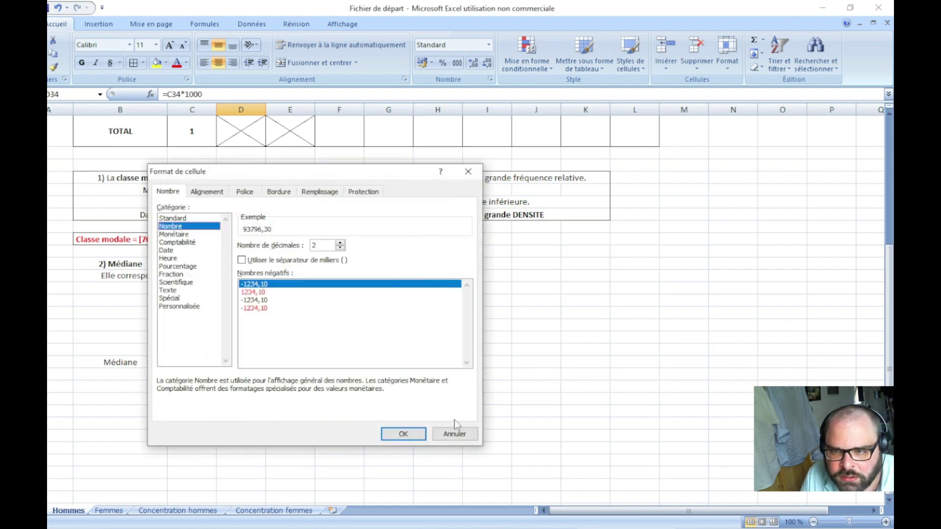
pyautogui.click(421, 435)
pyautogui.click(261, 420)
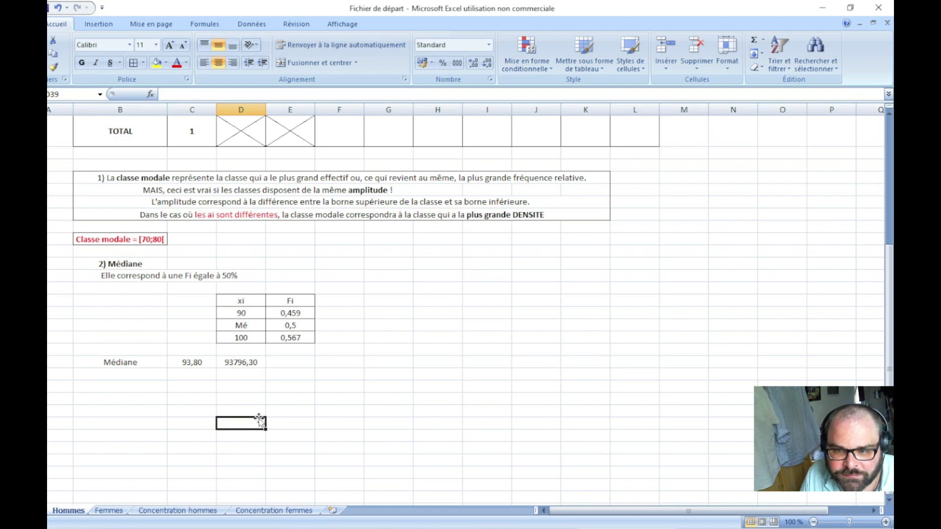
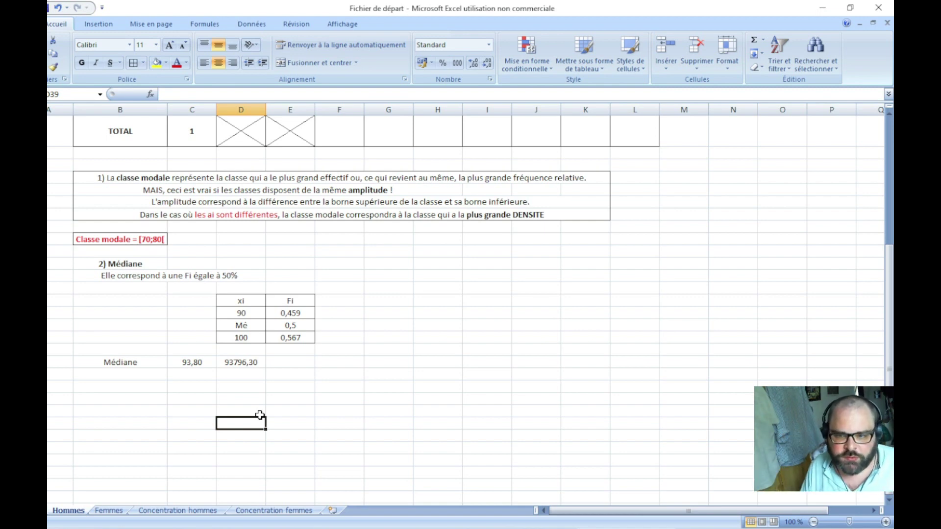
# - Make the Médiane result row B34:D34 bold with red font
pyautogui.moveTo(135, 365); pyautogui.dragTo(241, 363)
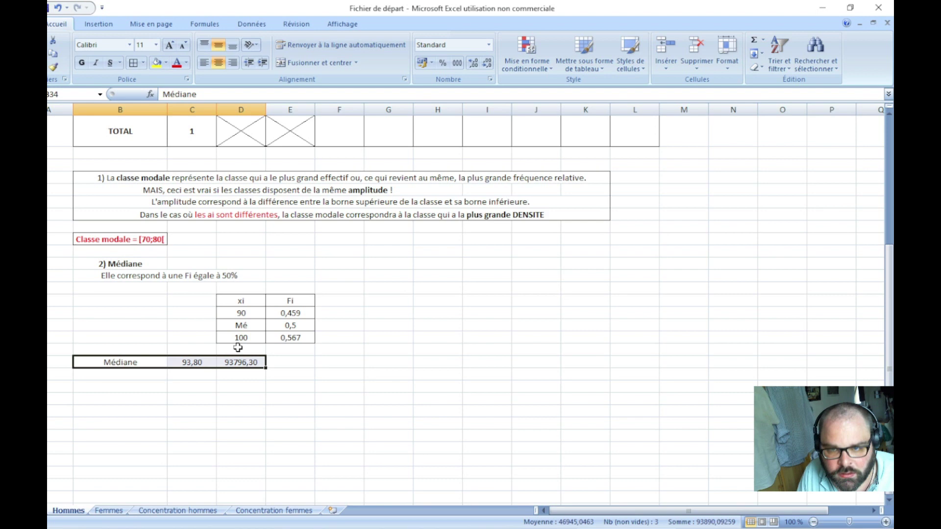
pyautogui.click(133, 62)
pyautogui.click(81, 63)
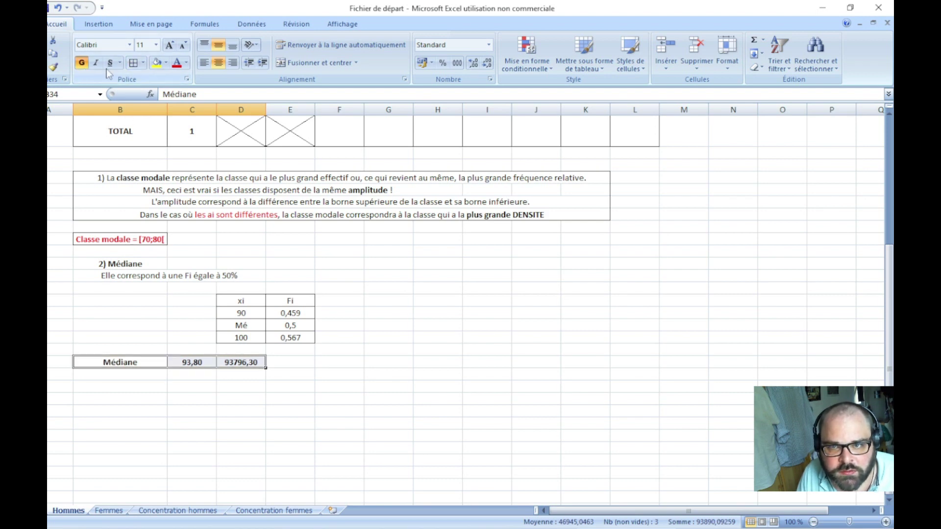
pyautogui.click(176, 62)
pyautogui.click(243, 410)
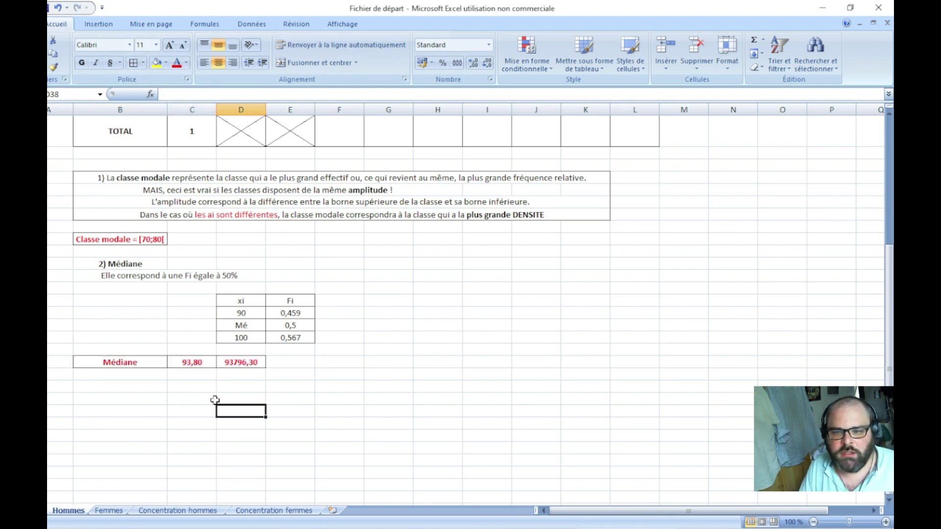
# - In B36, type '50% des salariés hommes du privé gagnent moins de 93796 euros'
pyautogui.click(147, 389)
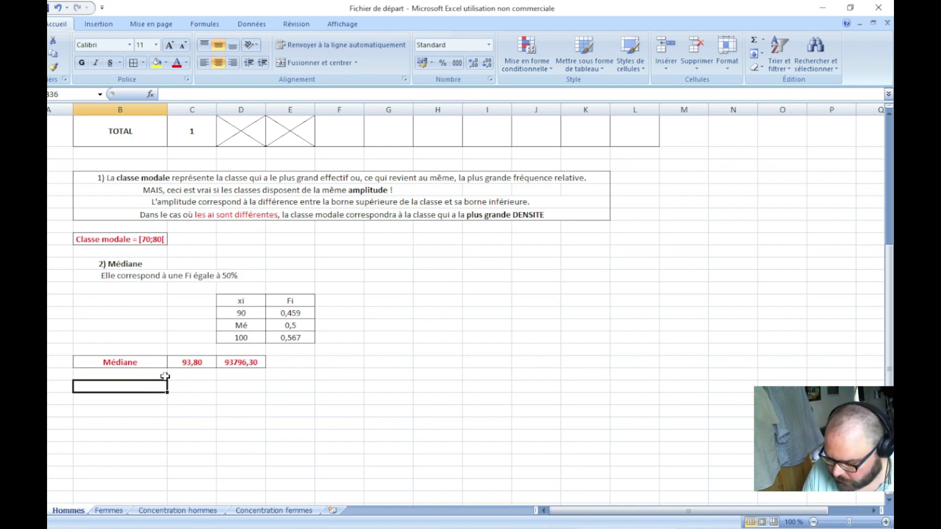
pyautogui.write('50%')
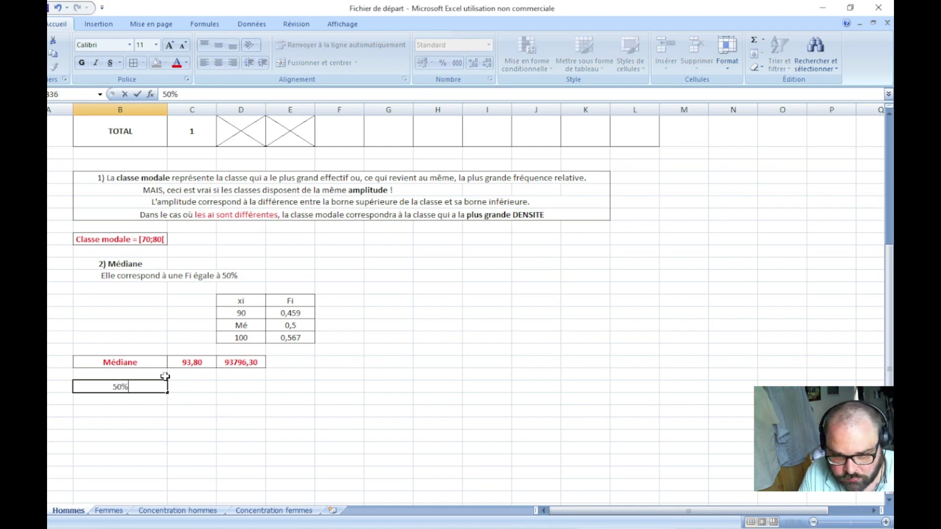
pyautogui.write(' des salar')
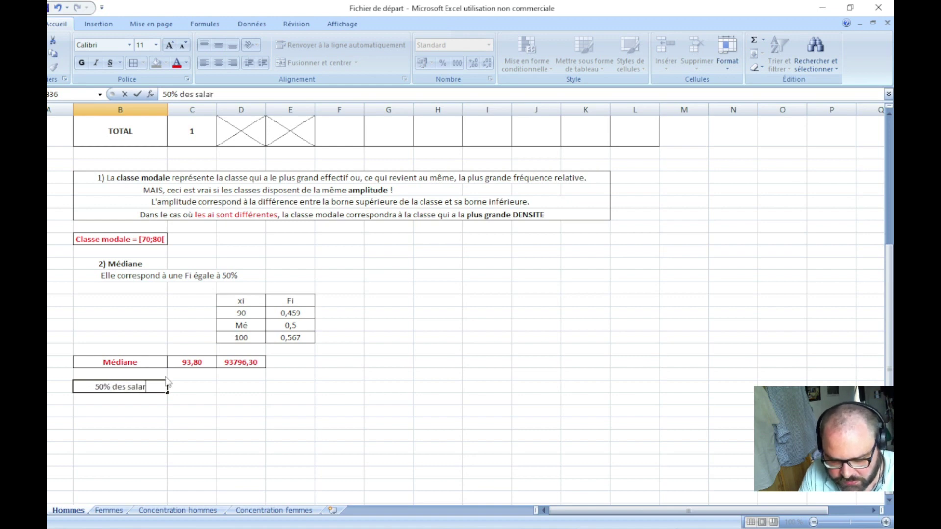
pyautogui.write('iés hommes')
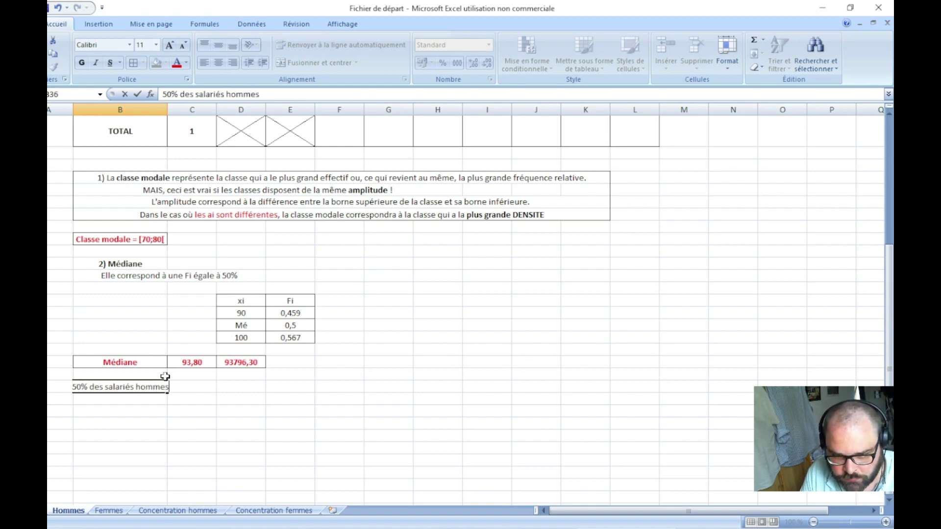
pyautogui.write(' du privé ')
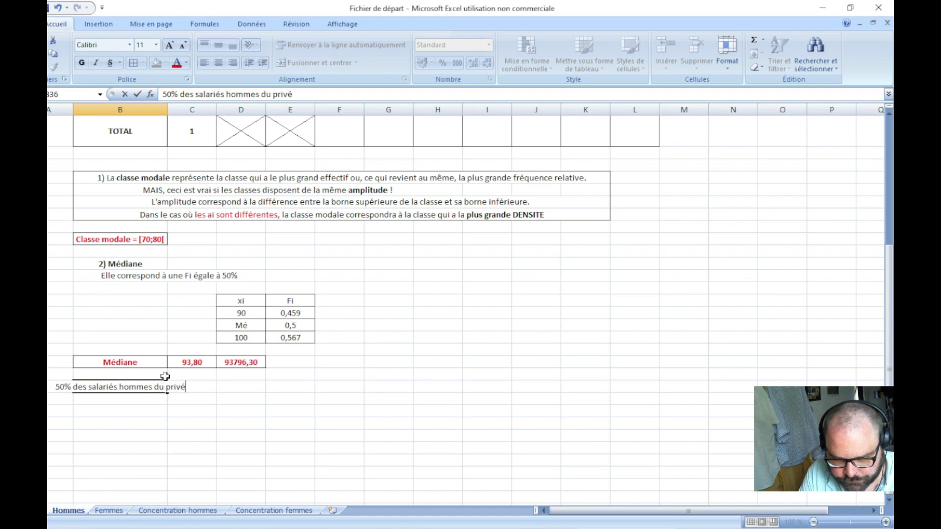
pyautogui.write('gagnent m')
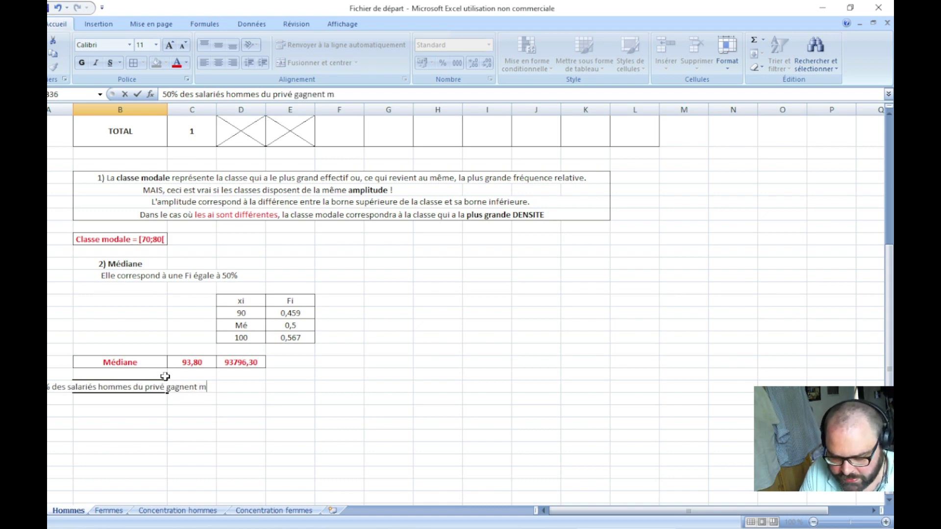
pyautogui.write('oins de ')
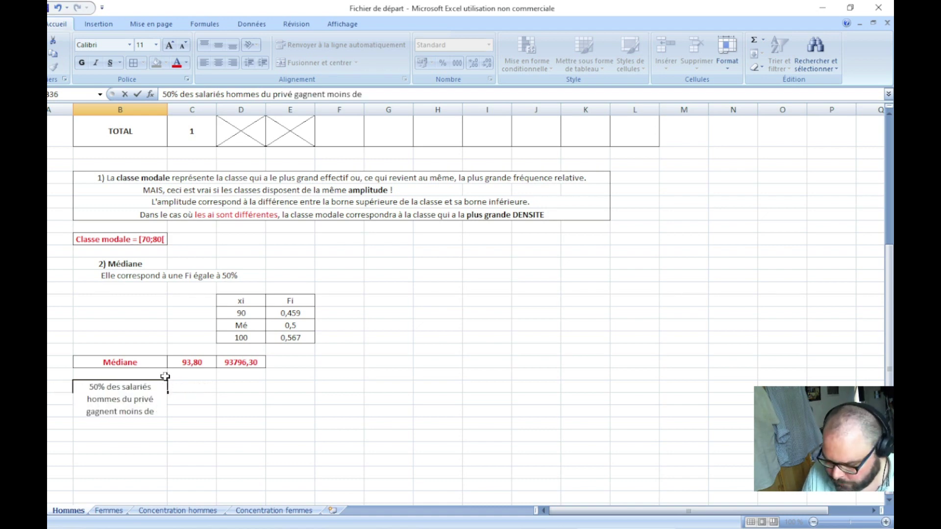
pyautogui.write('937')
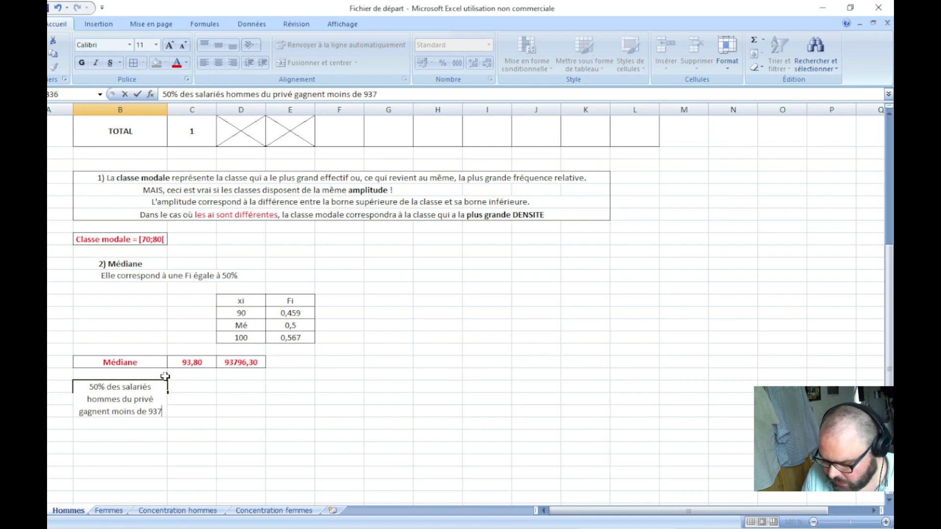
pyautogui.write('96')
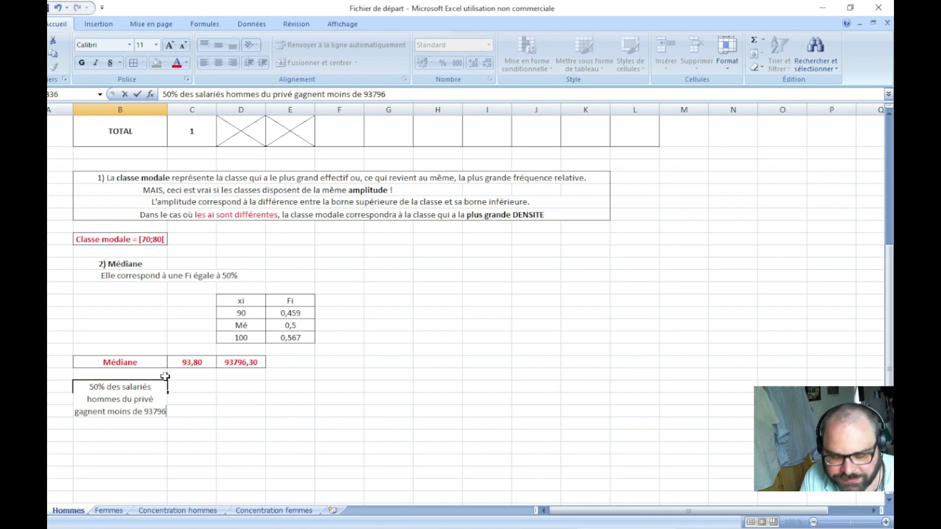
pyautogui.write('euroi')
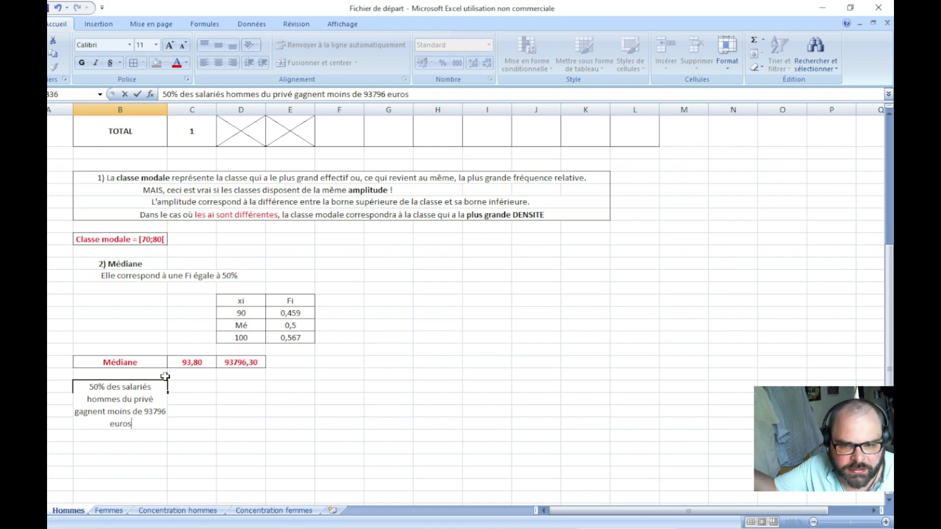
# - Merge and centre the median interpretation sentence across B36:F36
pyautogui.press('Return')
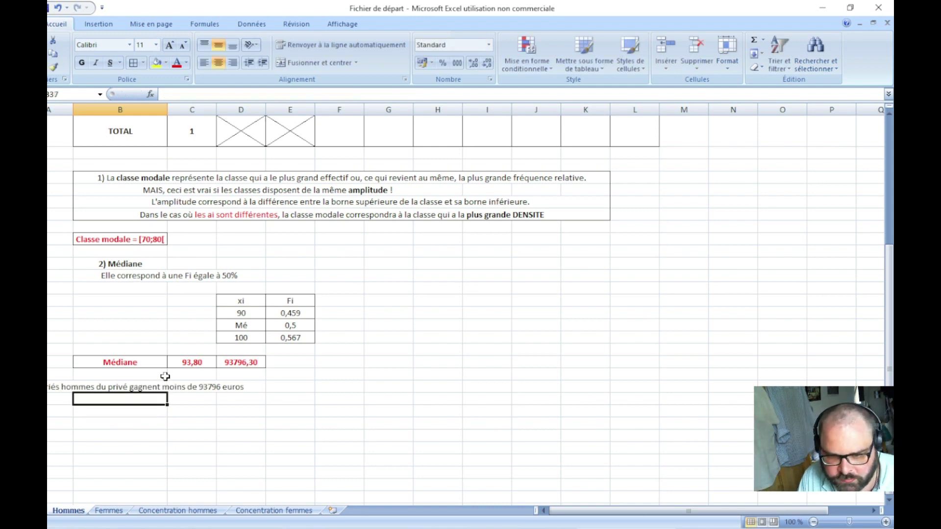
pyautogui.moveTo(124, 387); pyautogui.dragTo(333, 391)
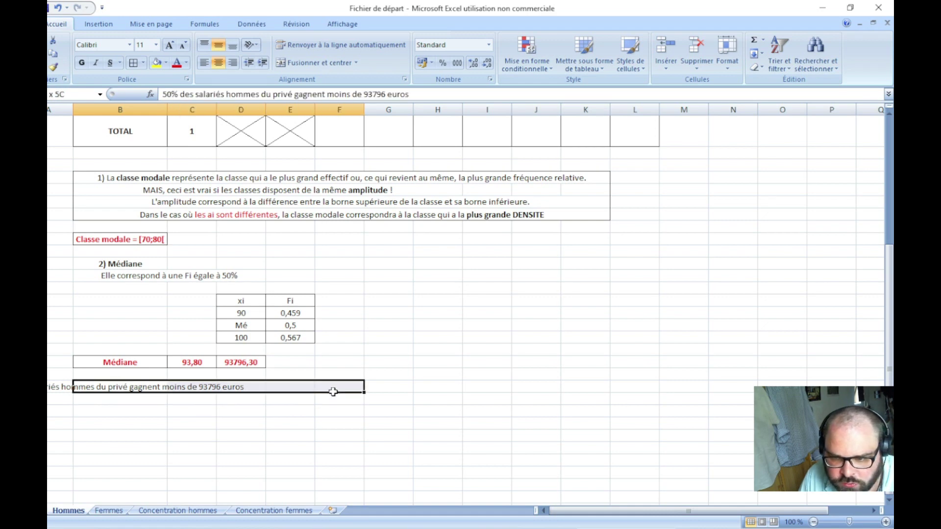
pyautogui.click(316, 63)
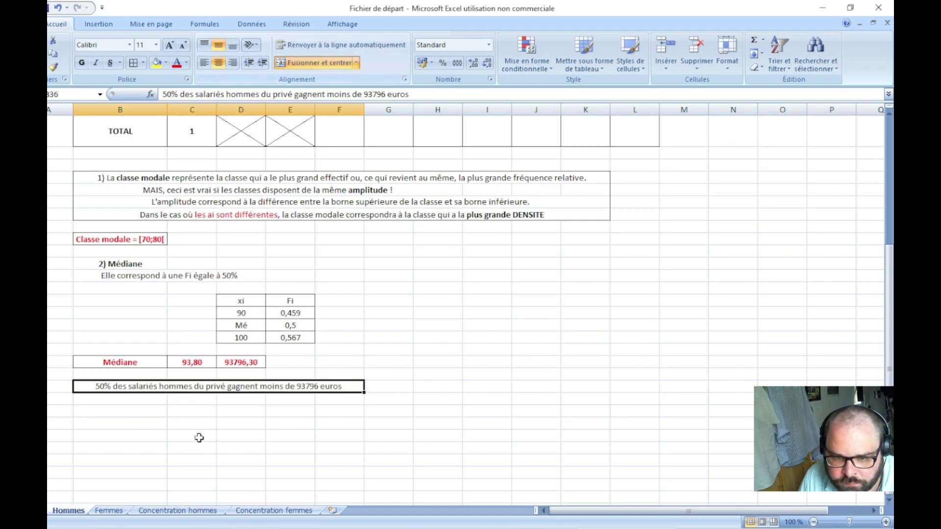
pyautogui.click(143, 424)
pyautogui.click(129, 386)
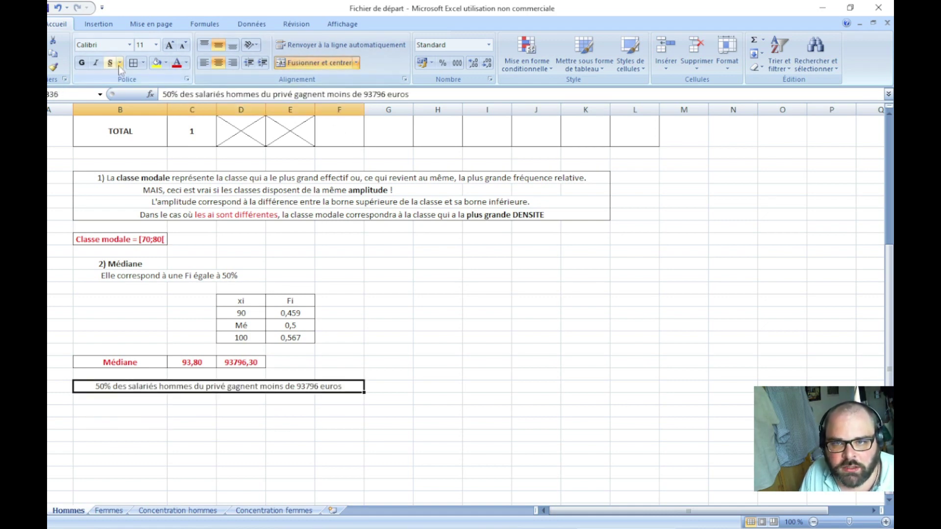
pyautogui.click(317, 414)
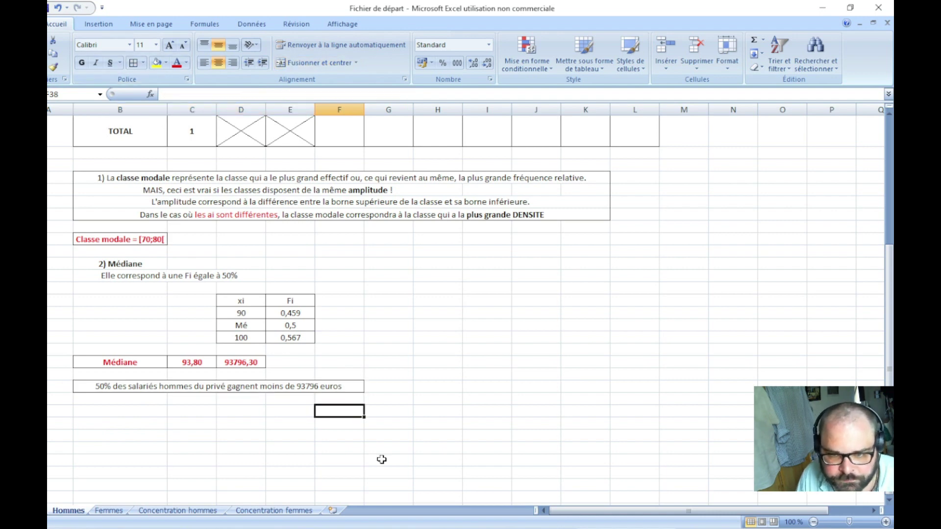
# - Give the Médiane section B26:F38 a thick outside border
pyautogui.moveTo(121, 267)
pyautogui.mouseDown()
pyautogui.moveTo(347, 374)
pyautogui.moveTo(345, 387)
pyautogui.mouseUp()
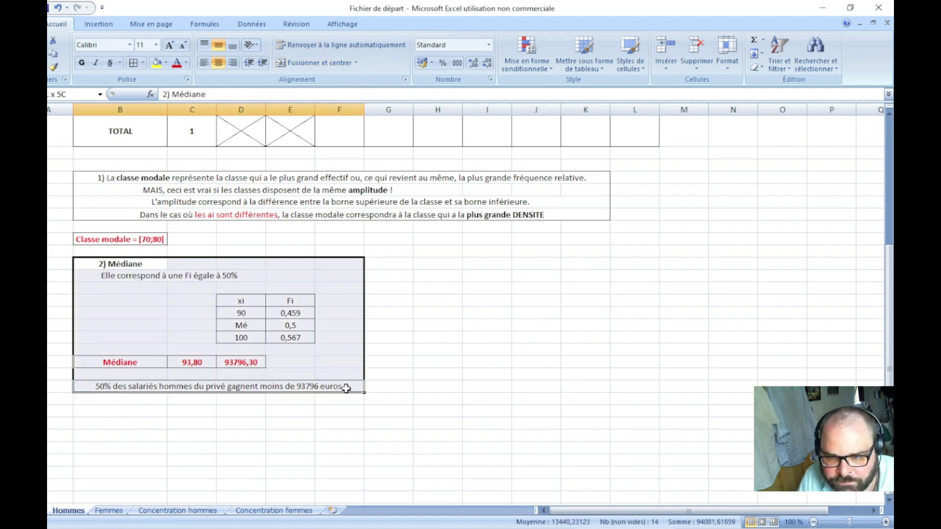
pyautogui.click(142, 62)
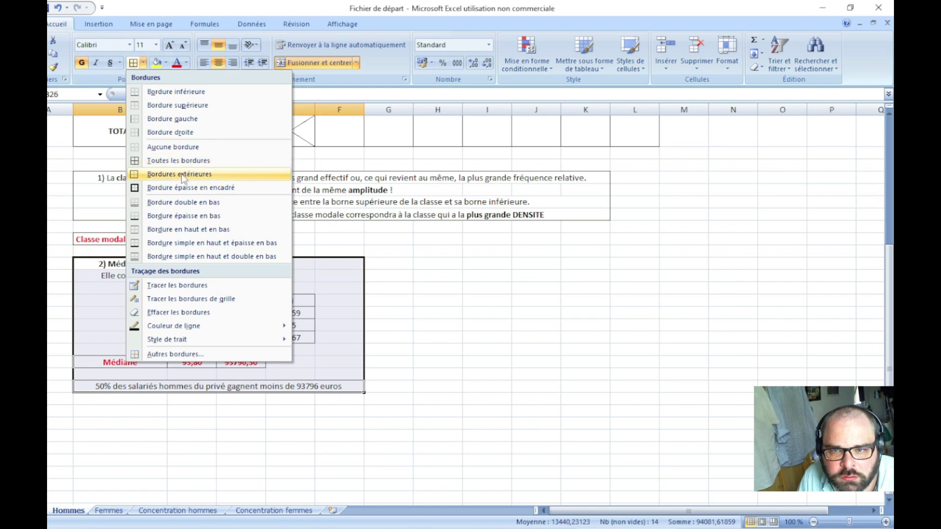
pyautogui.click(177, 174)
pyautogui.click(546, 398)
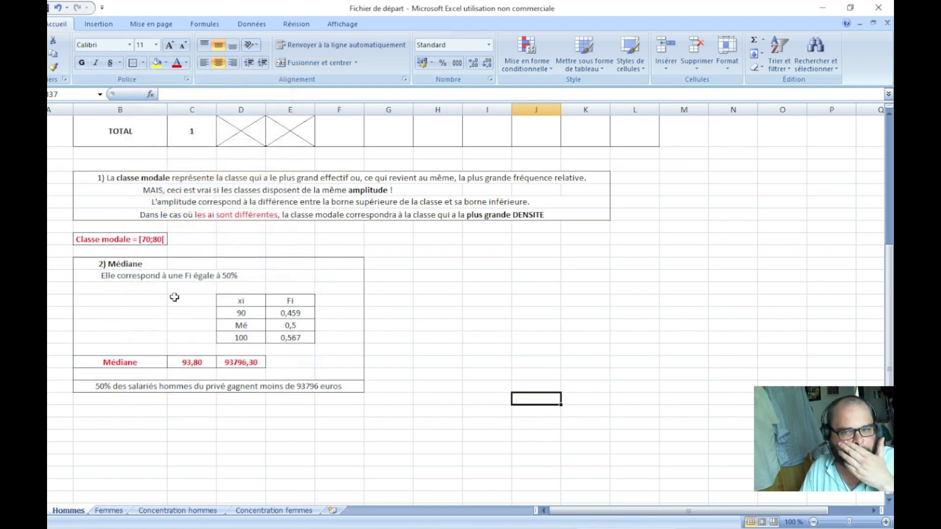
pyautogui.moveTo(150, 270); pyautogui.dragTo(353, 399)
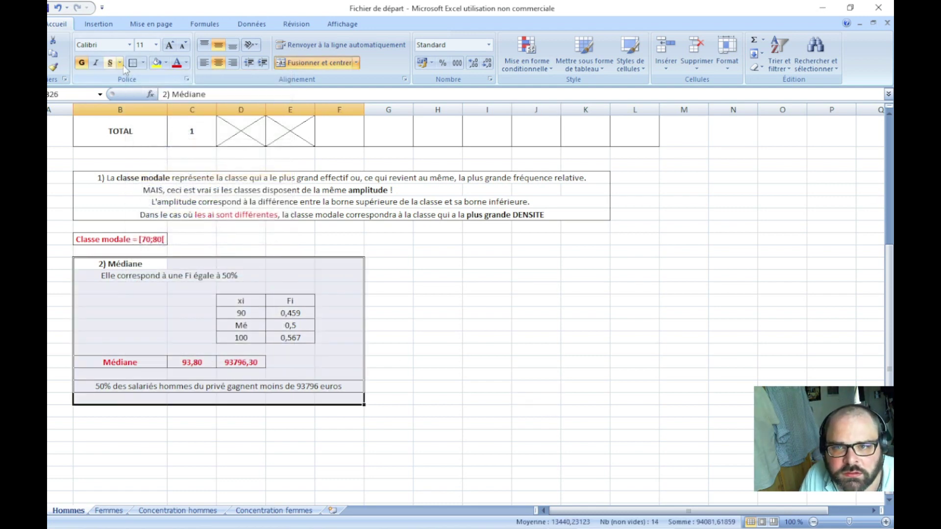
pyautogui.click(142, 62)
pyautogui.click(178, 187)
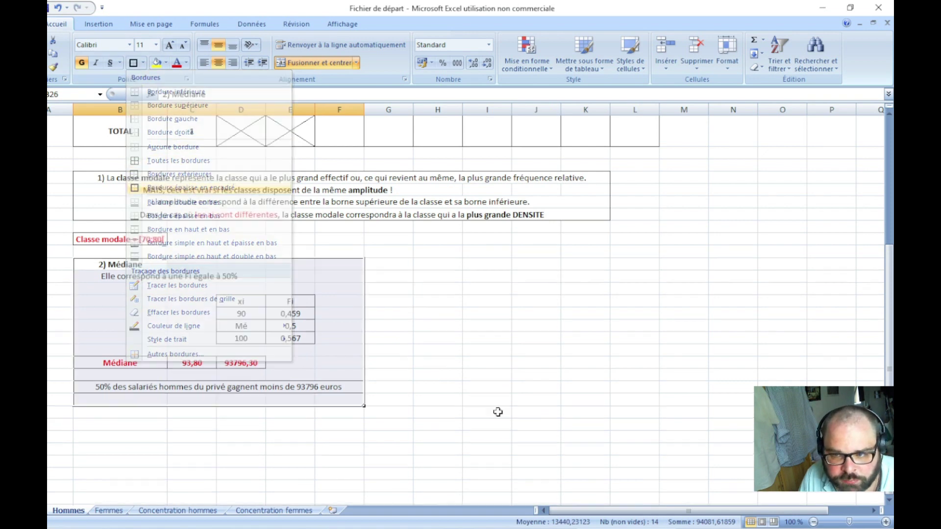
# - Apply the same thick outline to the four-line classe modale note B19:B22
pyautogui.click(498, 412)
pyautogui.scroll(5, 468, 422)
pyautogui.click(130, 379)
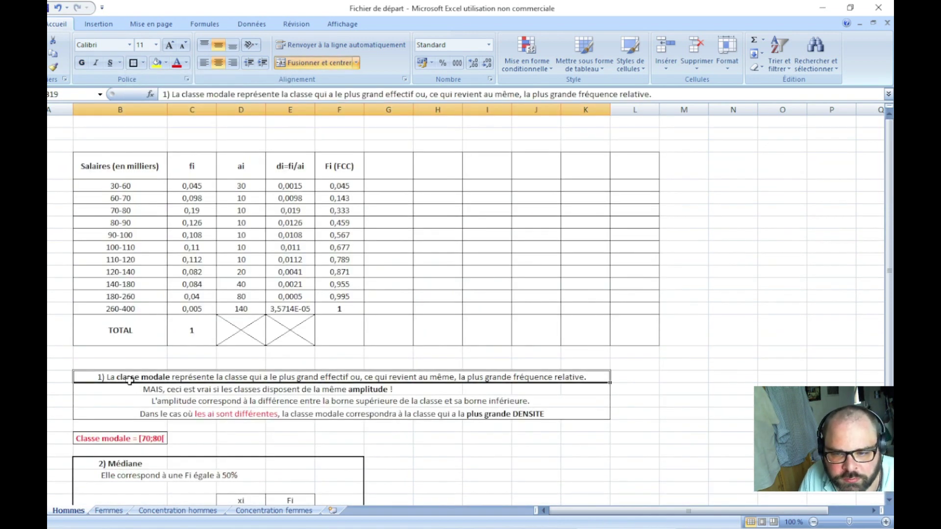
pyautogui.moveTo(130, 380); pyautogui.dragTo(137, 411)
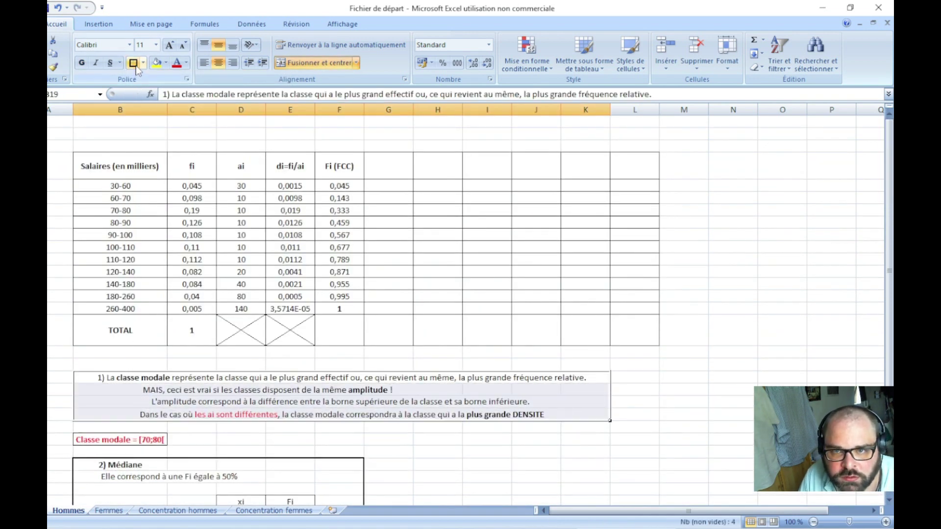
pyautogui.click(137, 66)
pyautogui.click(443, 465)
pyautogui.scroll(-4, 441, 407)
pyautogui.scroll(-4, 434, 373)
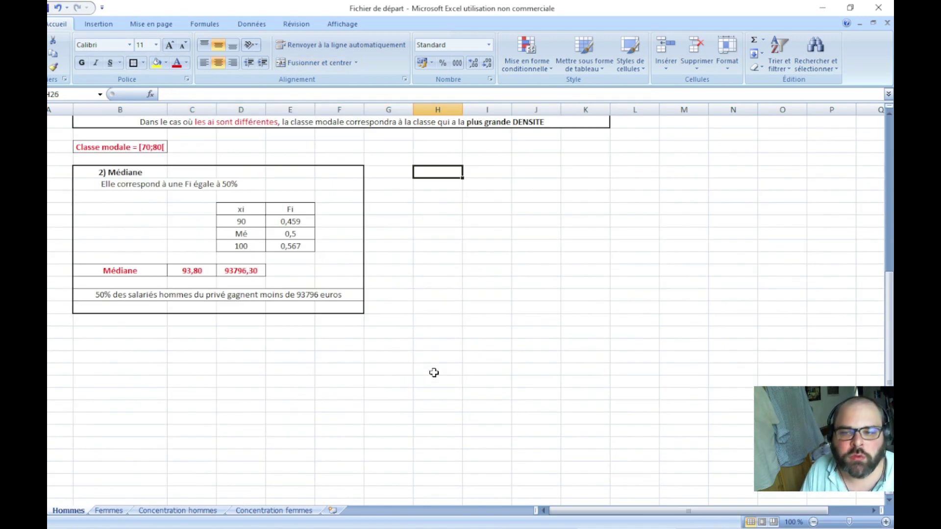
pyautogui.scroll(1, 434, 373)
pyautogui.scroll(2, 433, 373)
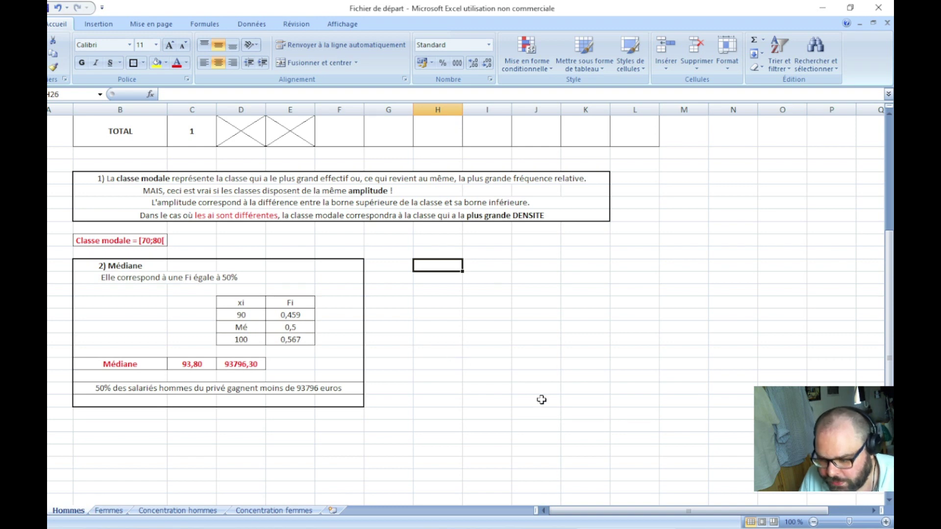
pyautogui.click(499, 410)
pyautogui.click(297, 416)
pyautogui.click(126, 431)
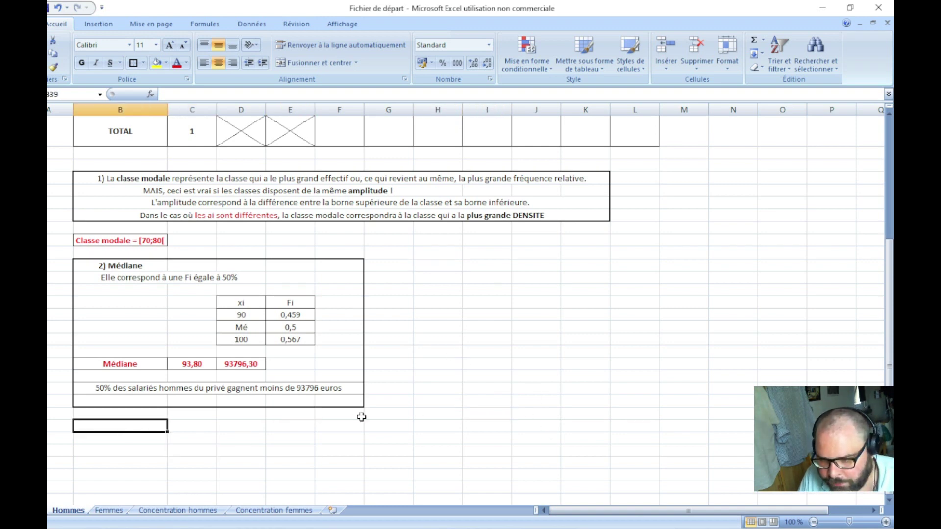
# - Glance at the salary exercise PDF, then return to the Excel Hommes sheet
pyautogui.hotkey('alt', 'Tab')
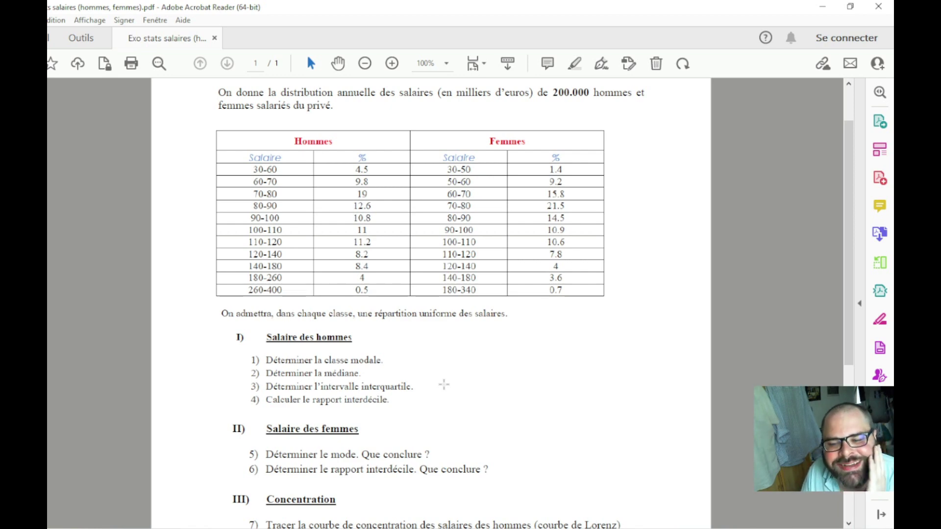
pyautogui.hotkey('alt', 'Tab')
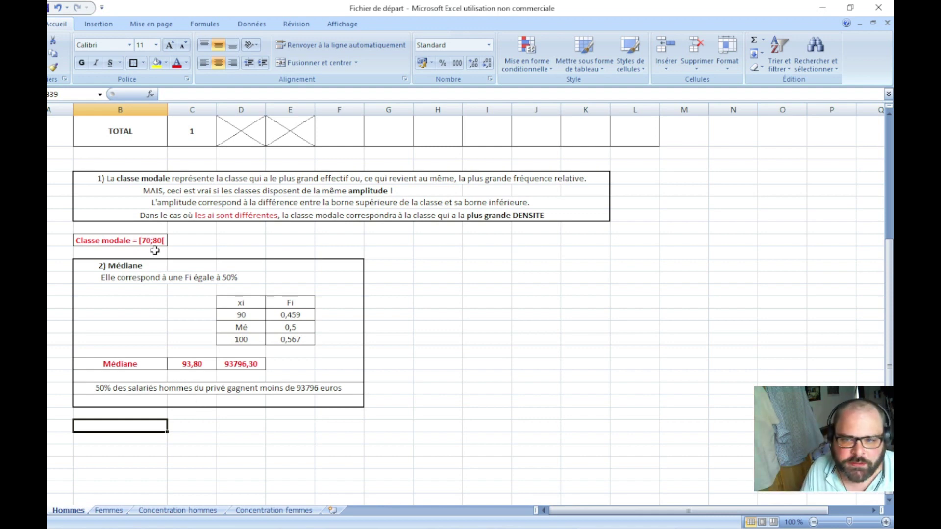
# - Enter a bold '2ème quartile' label in C26, autofitting column C
pyautogui.click(187, 265)
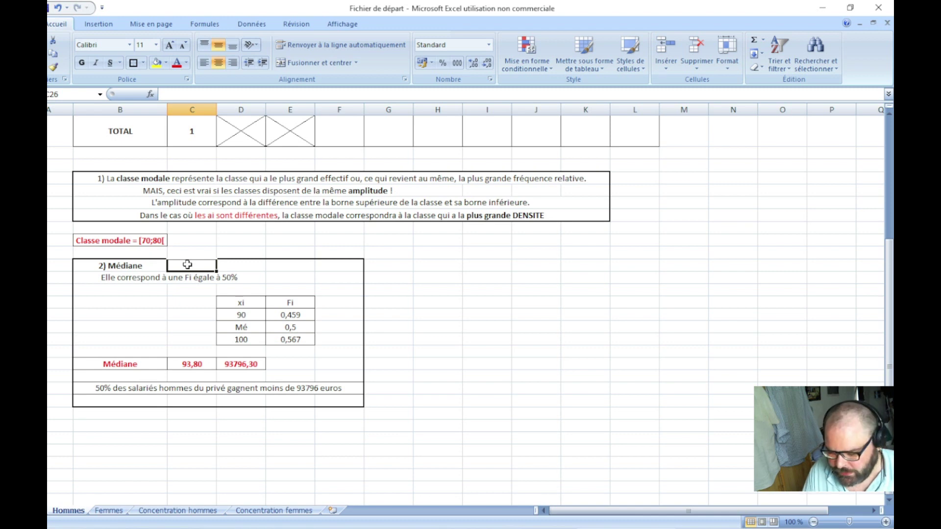
pyautogui.write('2è')
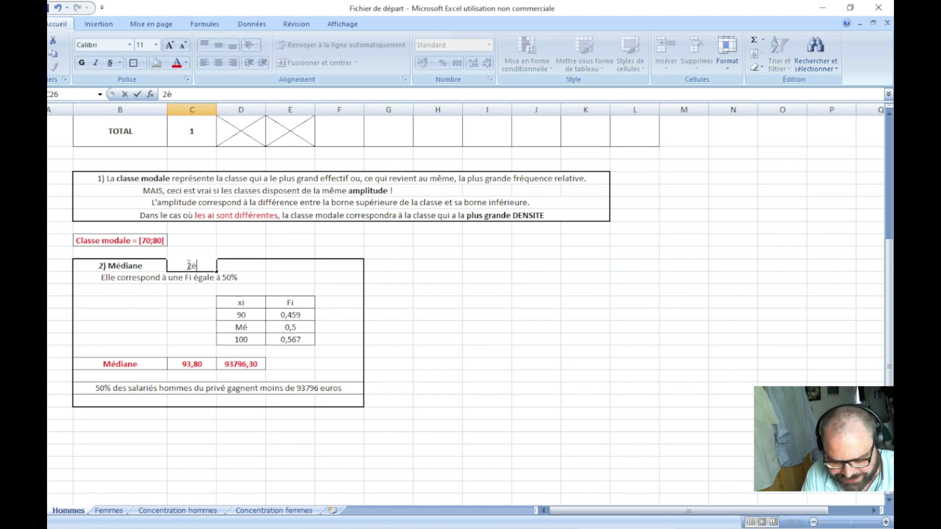
pyautogui.write('me quartile')
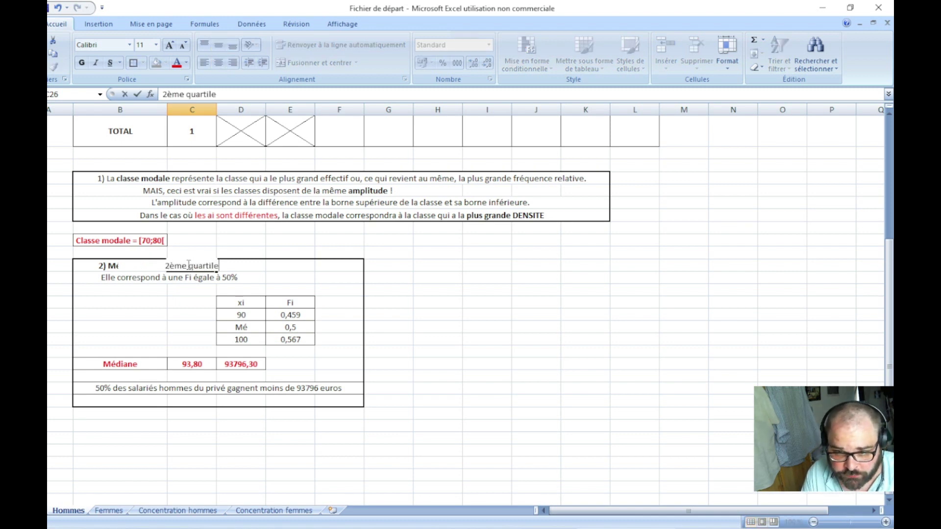
pyautogui.press('Return')
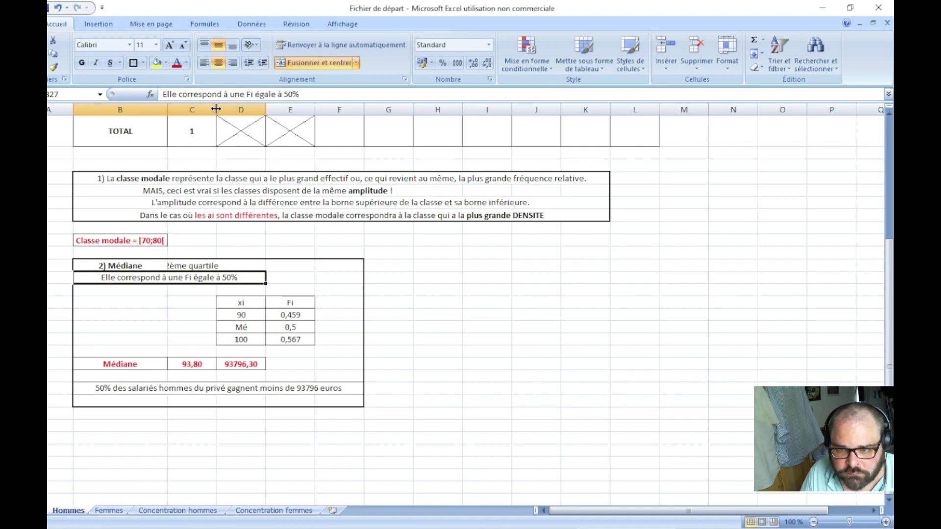
pyautogui.doubleClick(216, 110)
pyautogui.click(496, 329)
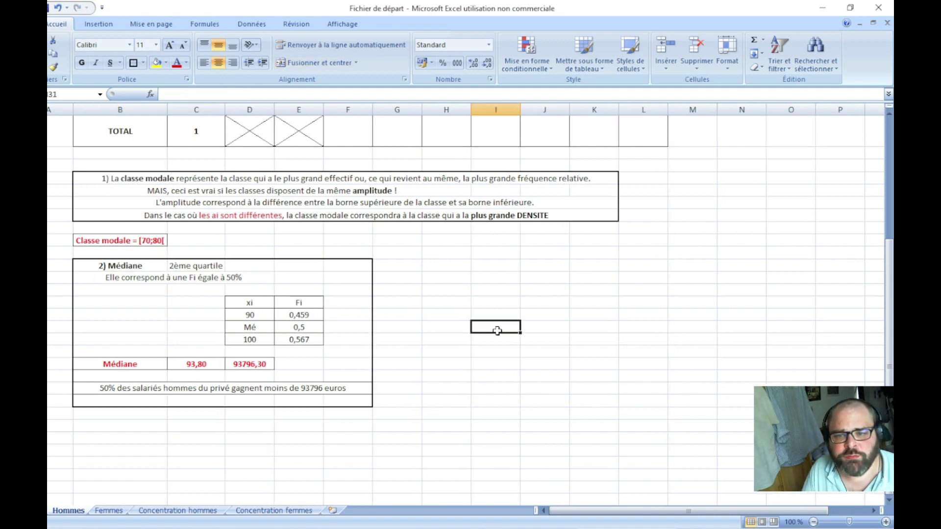
pyautogui.click(198, 266)
pyautogui.click(82, 63)
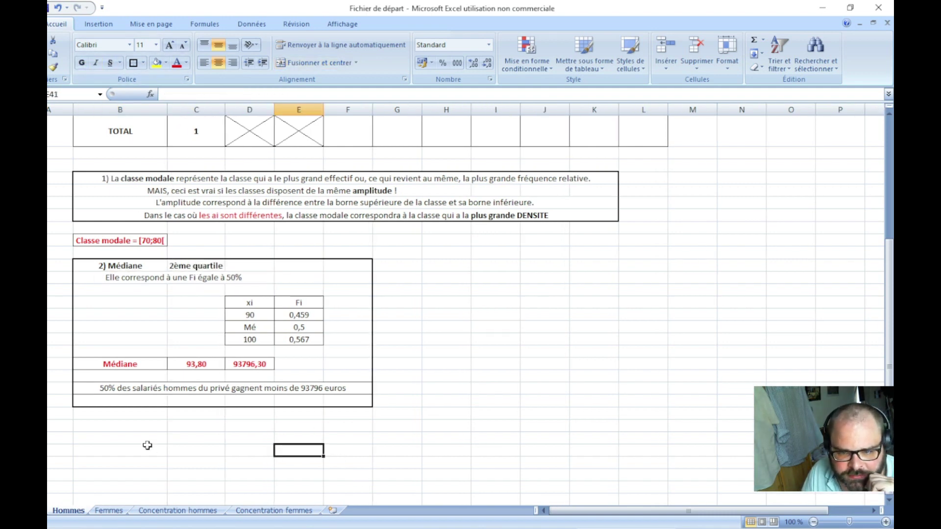
pyautogui.click(143, 437)
# - Add the bold heading '3) L'intervalle interquartile' in B40, widening column B
pyautogui.write('3')
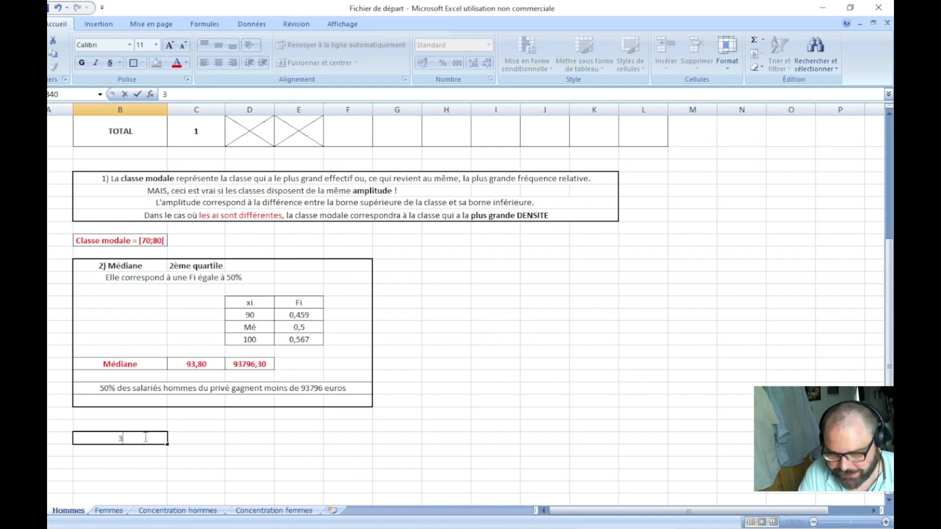
pyautogui.write(") L'inte")
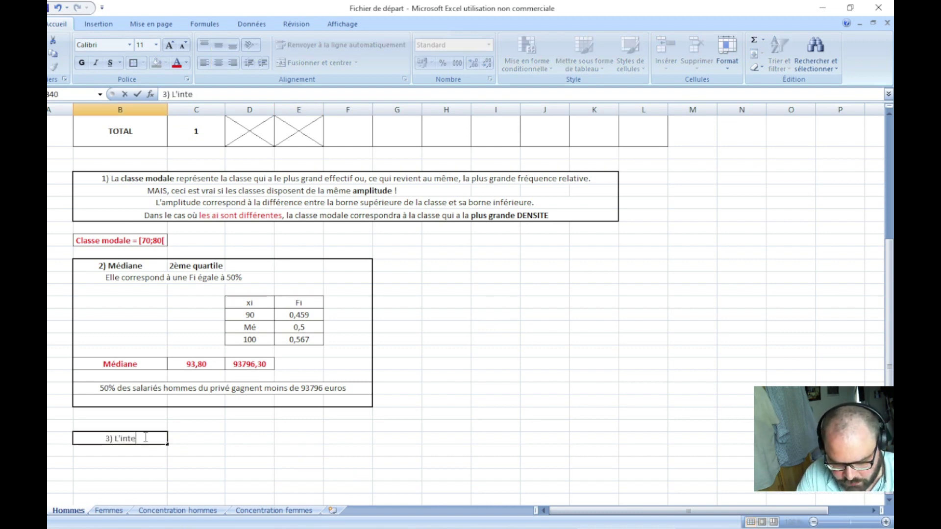
pyautogui.write('rvalle')
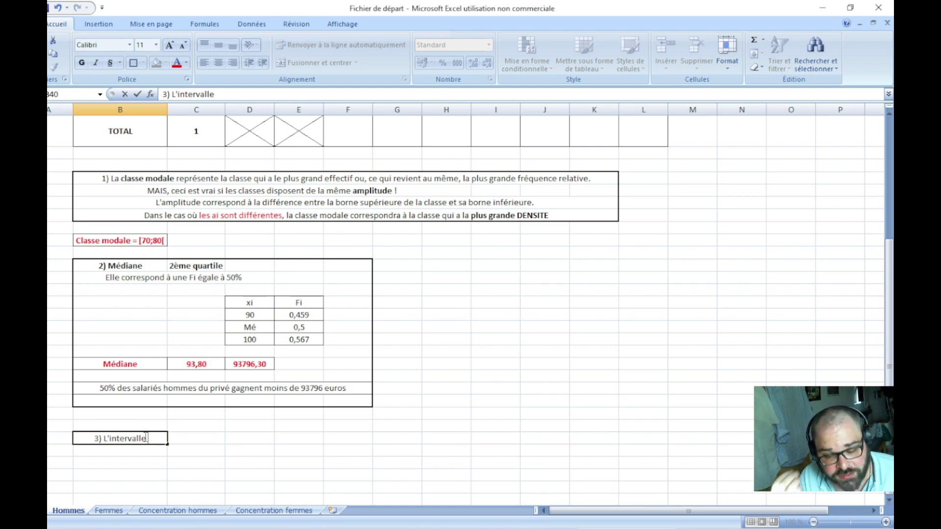
pyautogui.write(' i')
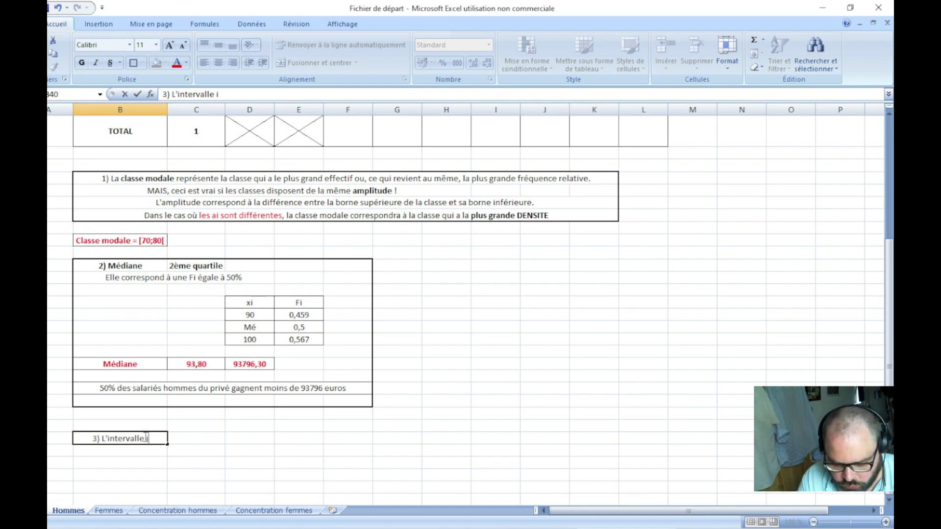
pyautogui.write('nterquar')
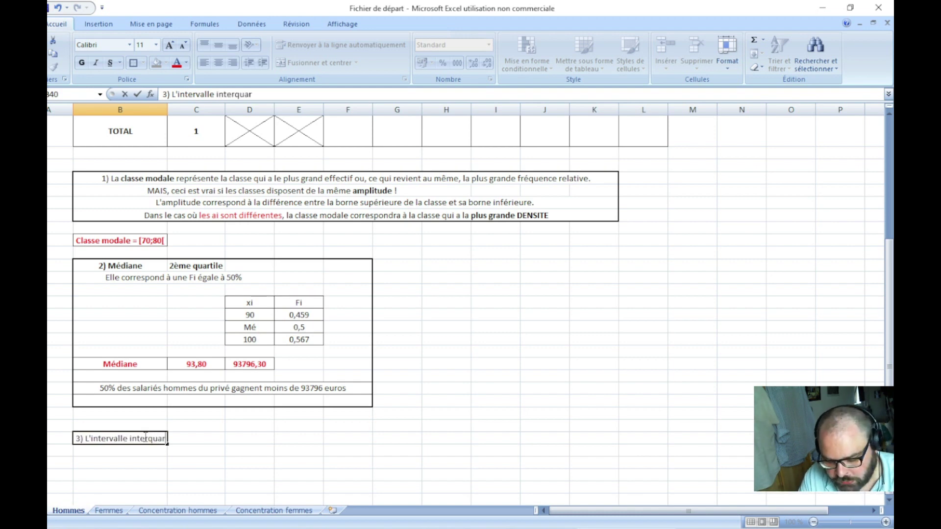
pyautogui.write('tile')
pyautogui.press('Return')
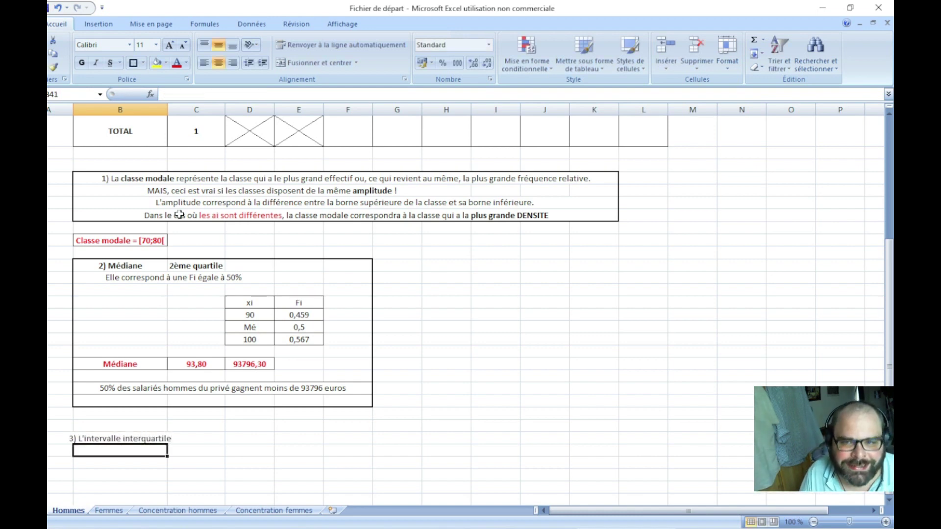
pyautogui.moveTo(169, 113); pyautogui.dragTo(184, 114)
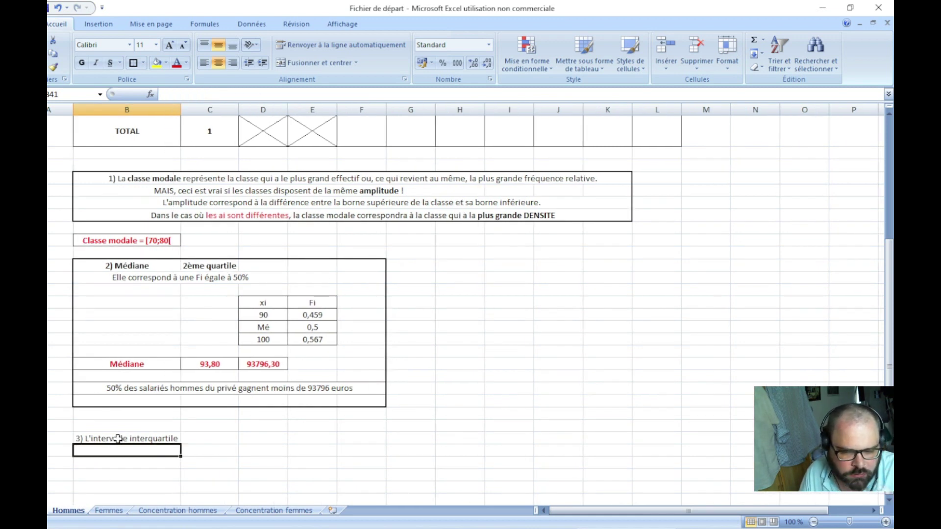
pyautogui.click(122, 439)
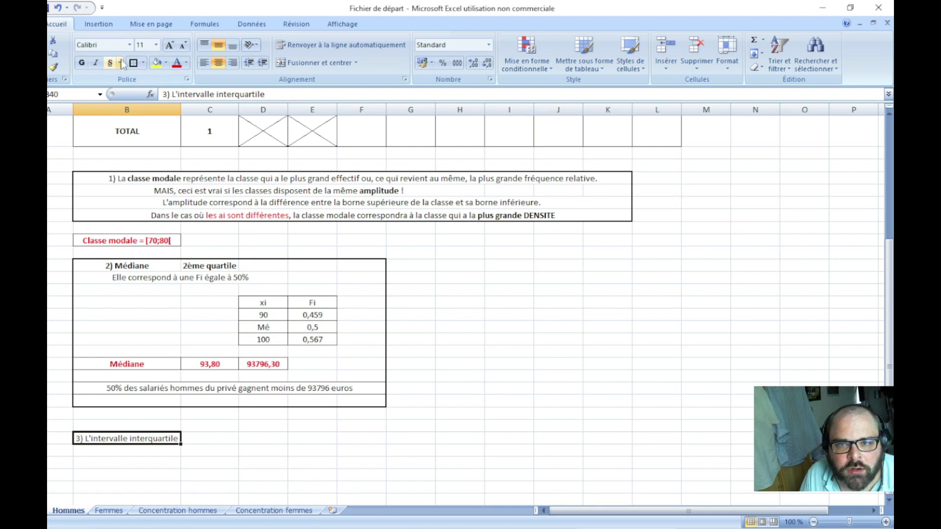
pyautogui.click(81, 62)
pyautogui.scroll(-3, 218, 481)
pyautogui.scroll(-1, 218, 481)
# - Enter '[Q1;Q3]' in bold beside the interquartile heading
pyautogui.click(142, 329)
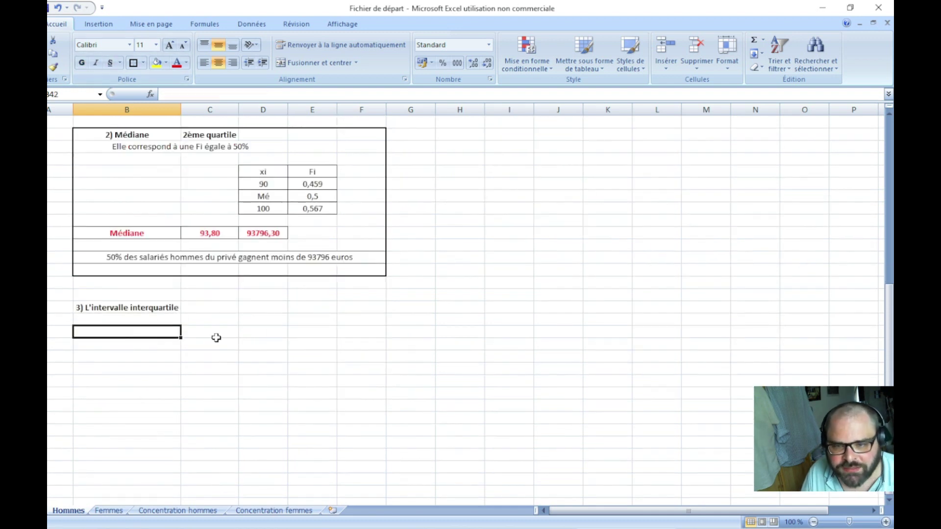
pyautogui.click(224, 307)
pyautogui.write('[')
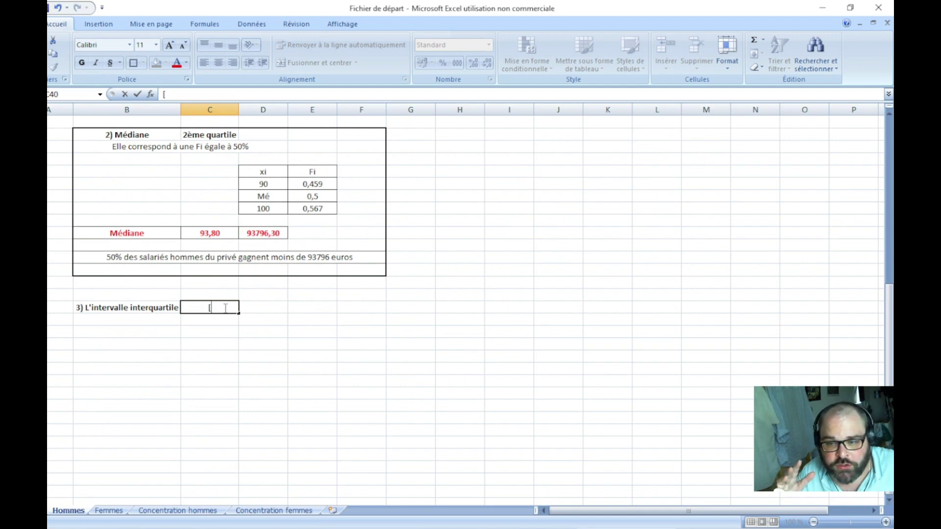
pyautogui.write('Q1;')
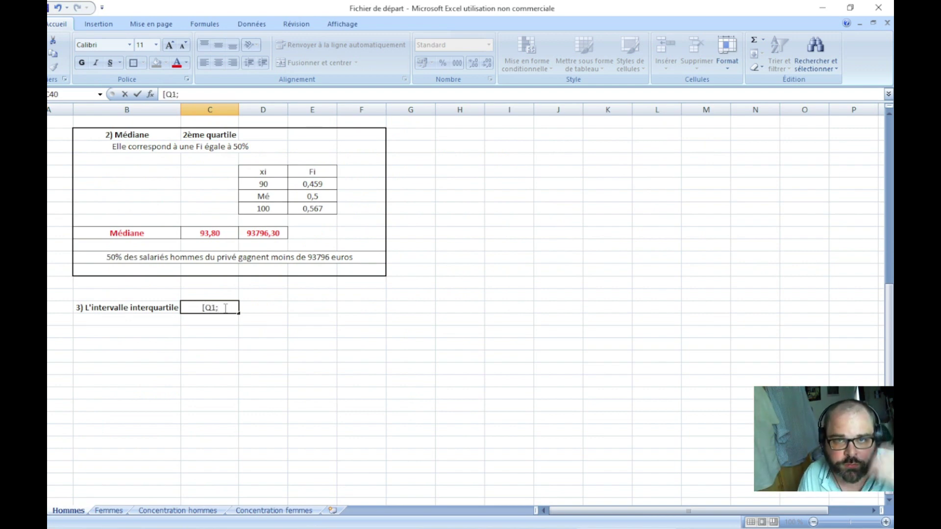
pyautogui.write('Q3')
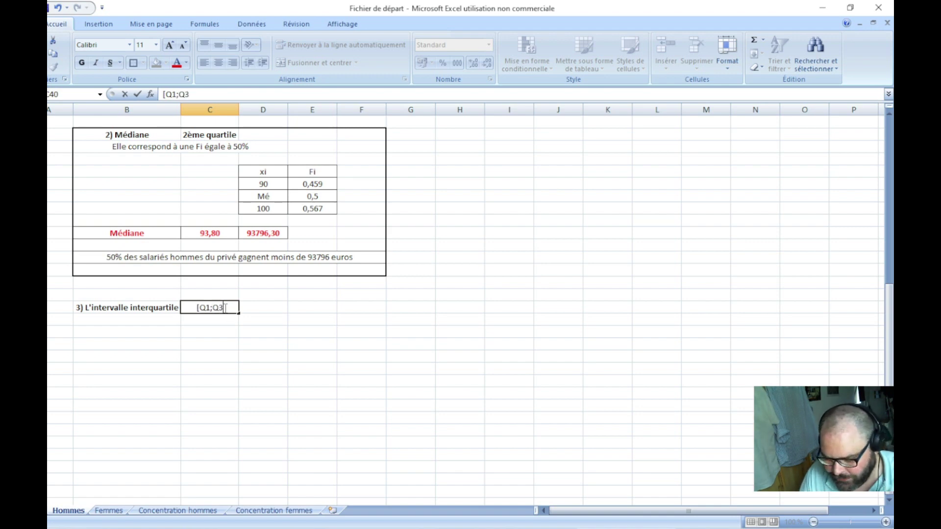
pyautogui.write(']')
pyautogui.click(210, 368)
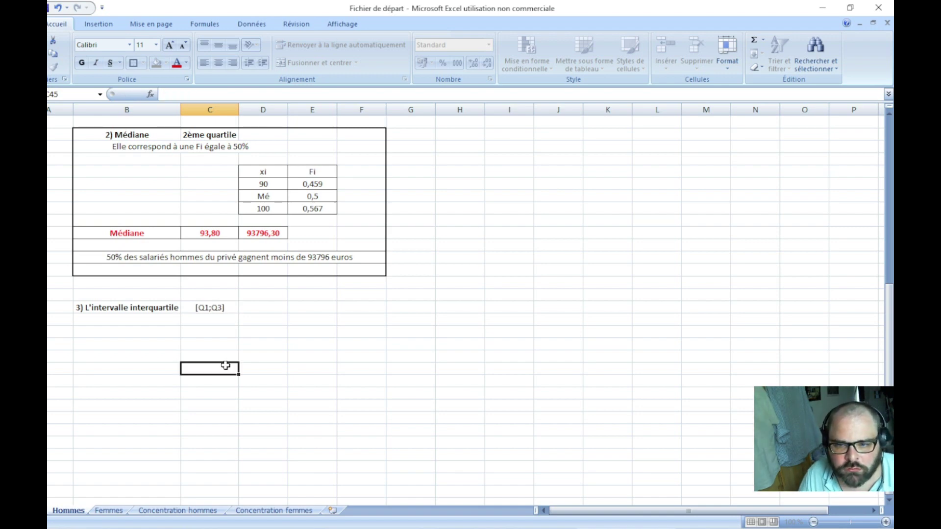
pyautogui.click(218, 306)
pyautogui.click(212, 415)
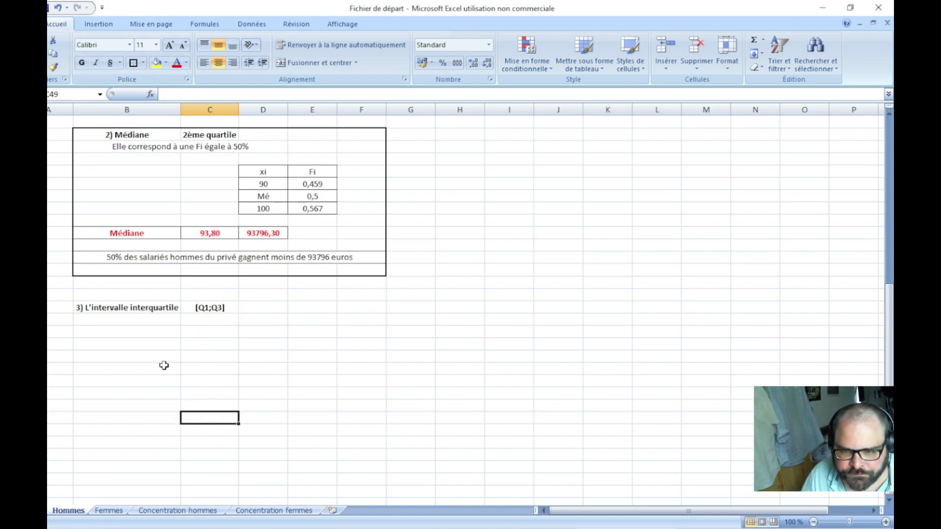
pyautogui.click(166, 333)
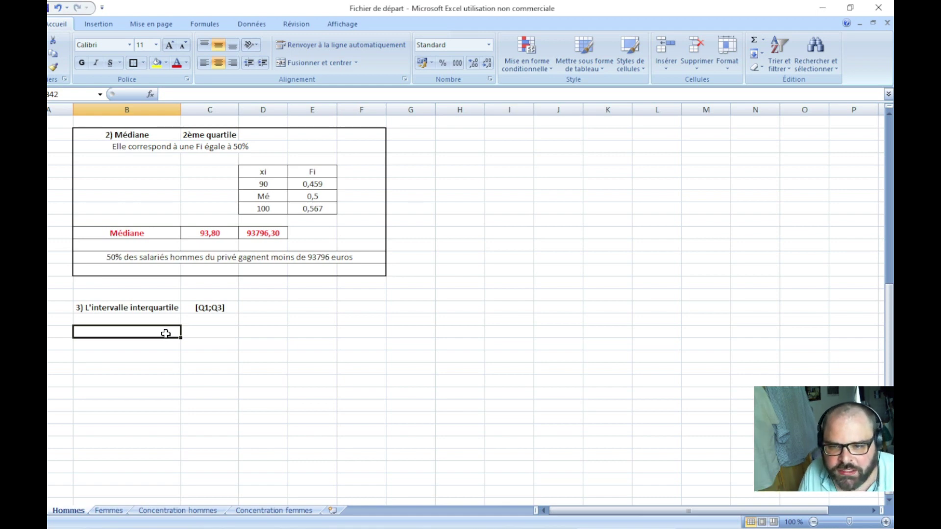
# - Label Q1 and add 'Il correspond à une Fi égale à 25%' merged across C42:F42
pyautogui.scroll(1, 211, 391)
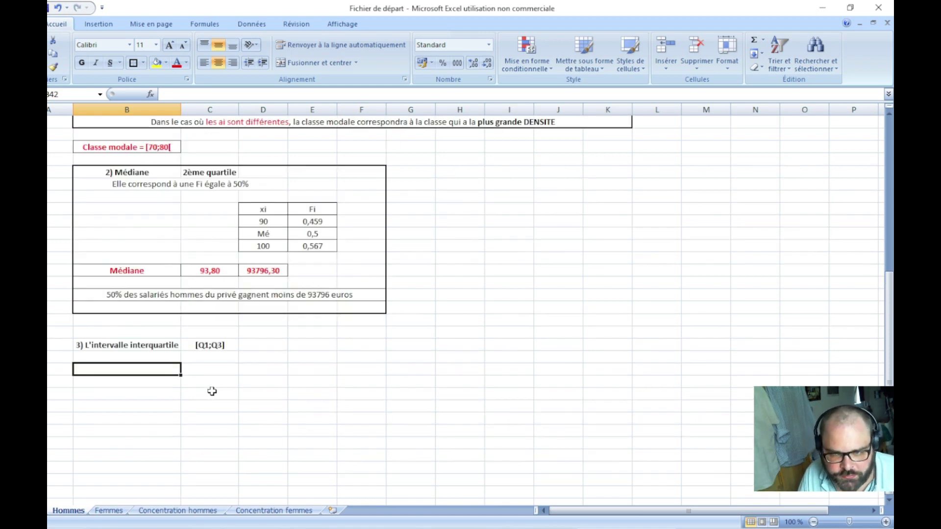
pyautogui.write('Q')
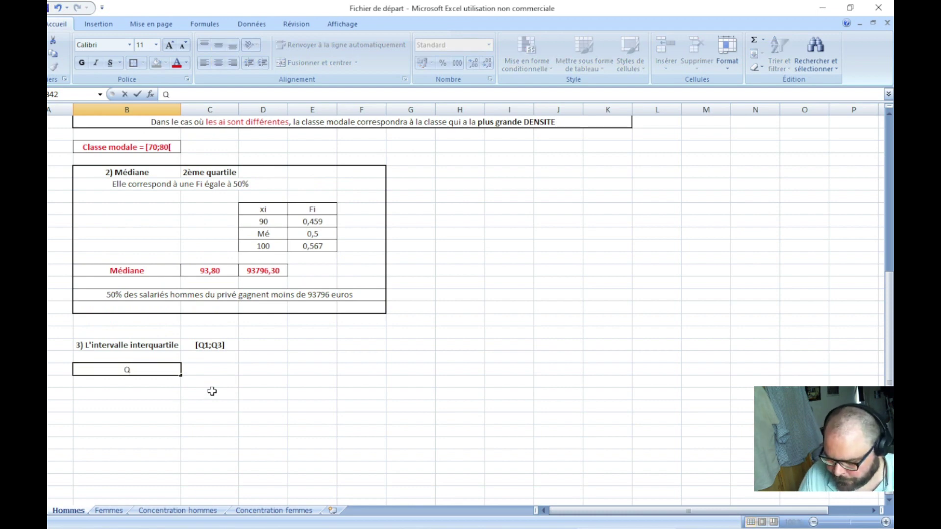
pyautogui.write('1')
pyautogui.press('Return')
pyautogui.press('Up')
pyautogui.press('Right')
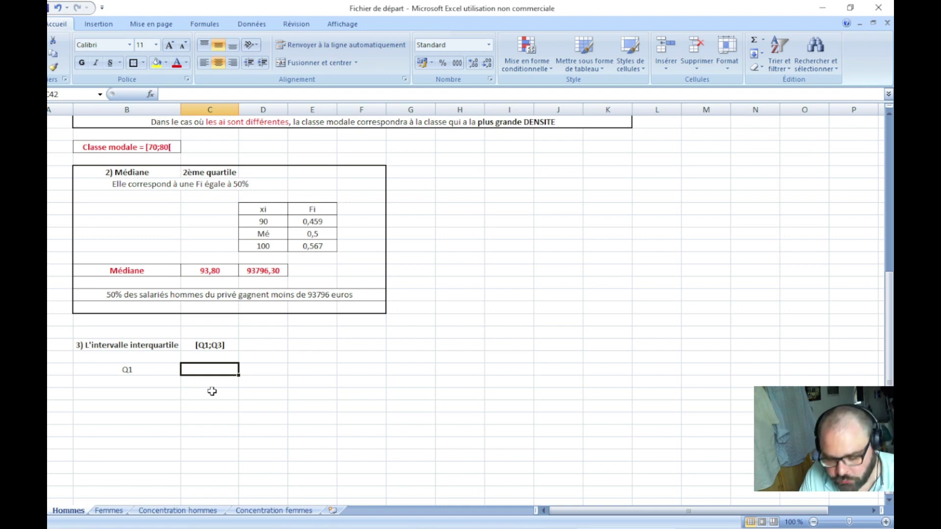
pyautogui.write('Il cor')
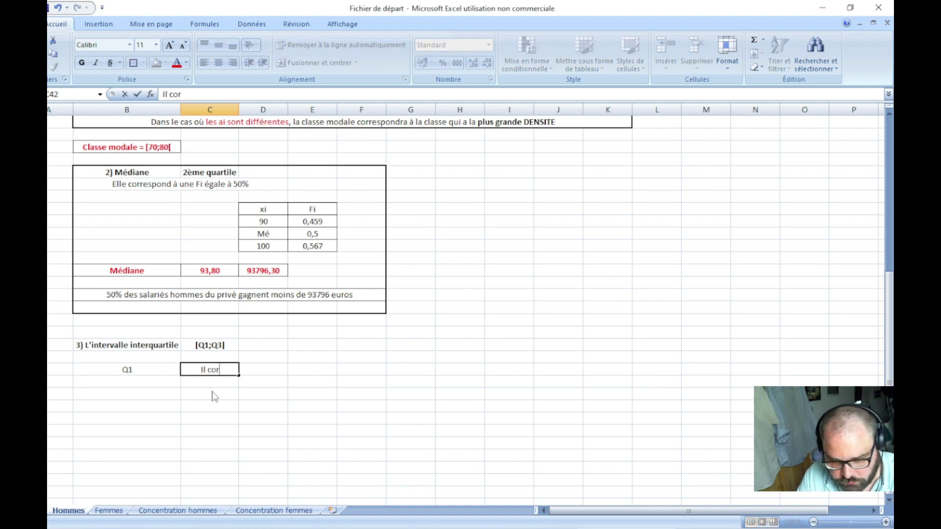
pyautogui.write('respond à')
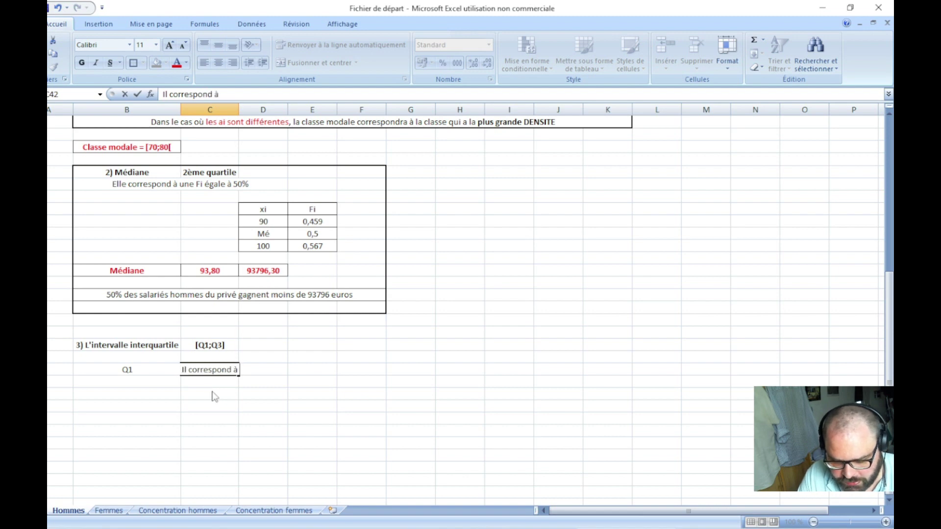
pyautogui.write(' une Fi')
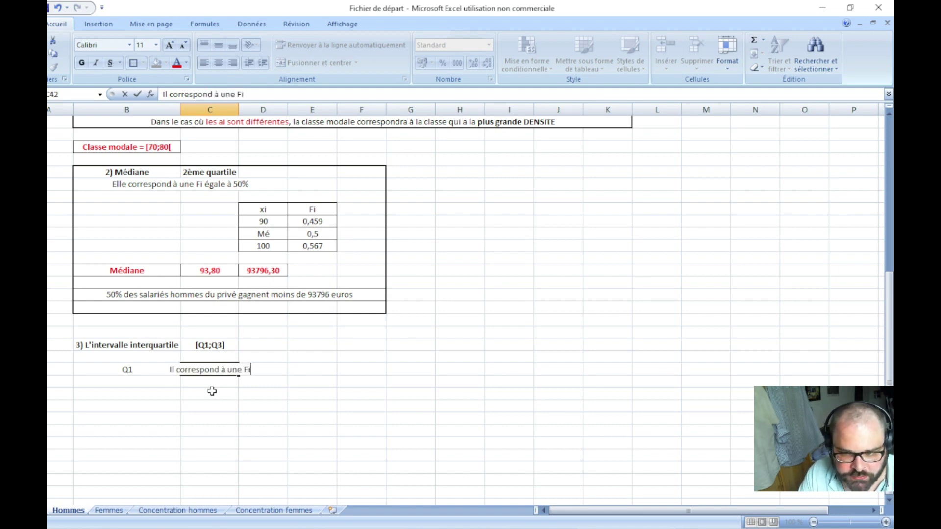
pyautogui.write(' éga')
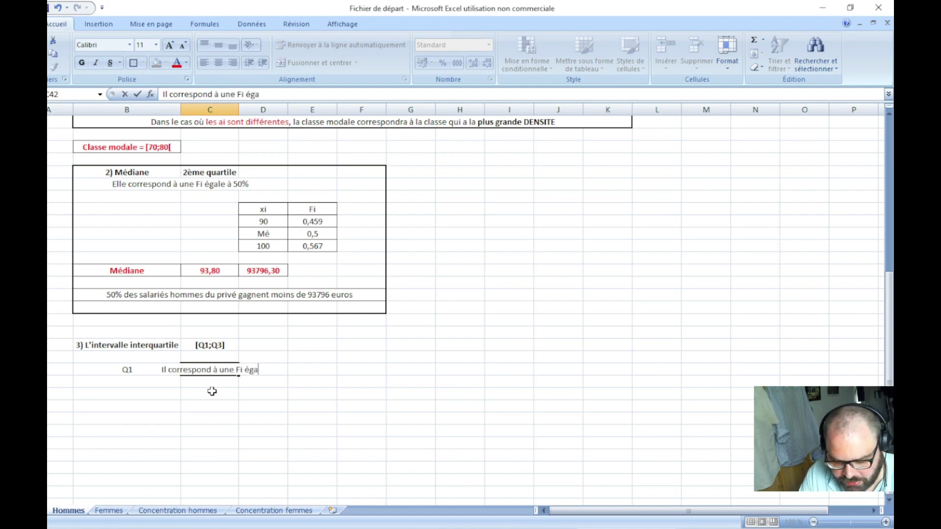
pyautogui.write('le à25%')
pyautogui.press('Return')
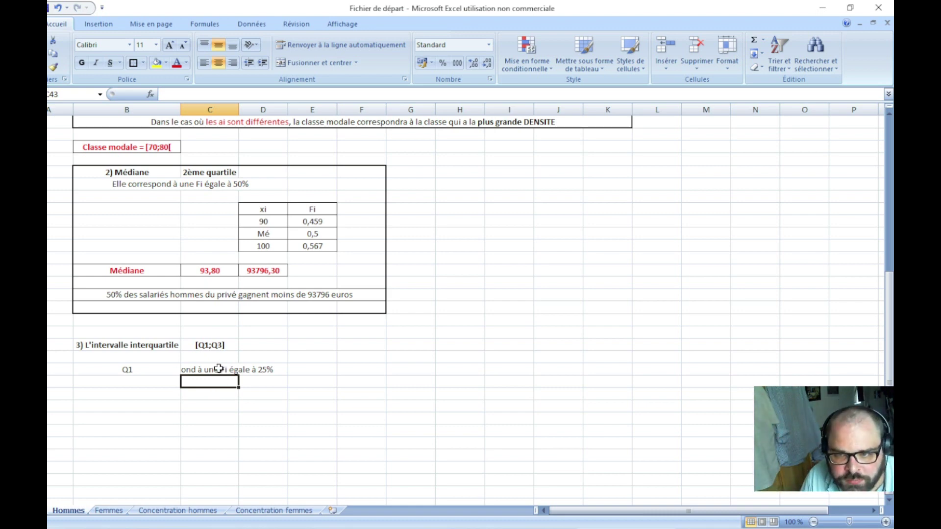
pyautogui.moveTo(218, 369); pyautogui.dragTo(347, 371)
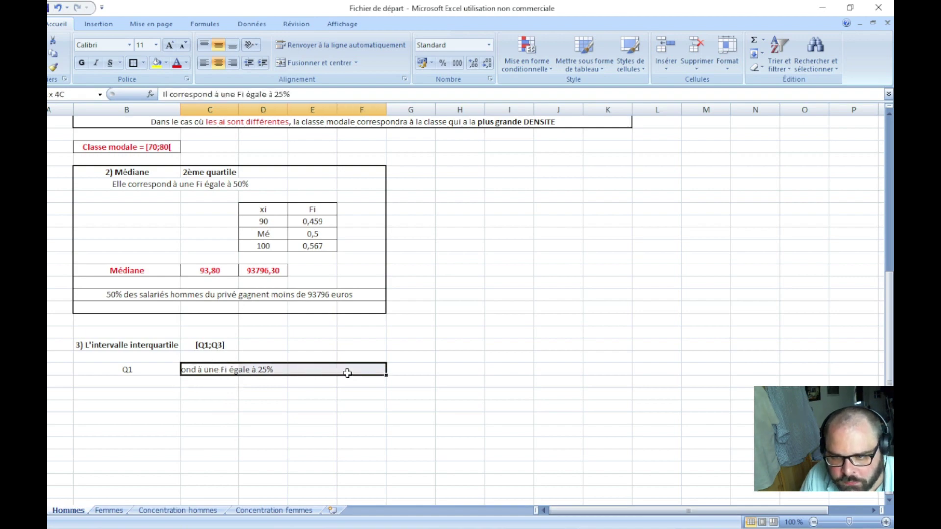
pyautogui.click(307, 62)
pyautogui.click(303, 417)
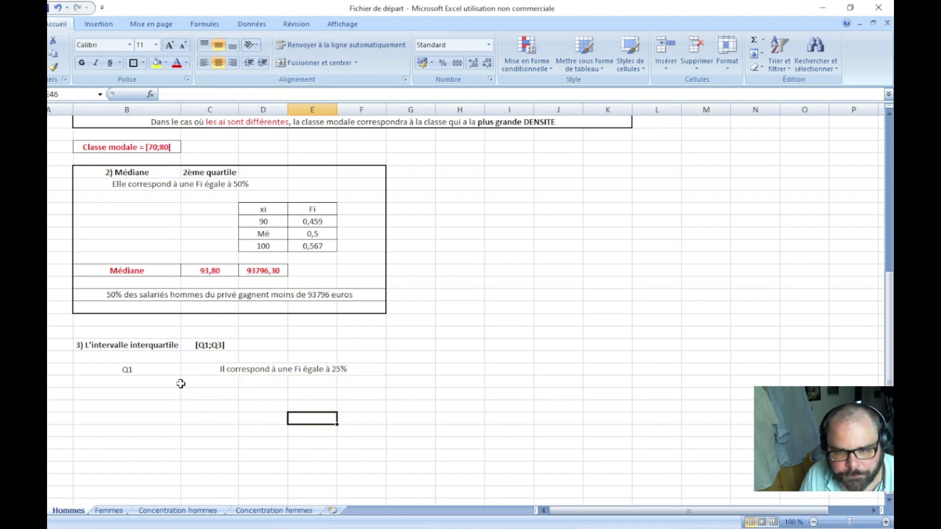
# - Copy the median's xi/Fi interpolation table and paste it below the Q1 note
pyautogui.scroll(-2, 237, 405)
pyautogui.scroll(3, 264, 415)
pyautogui.scroll(7, 264, 415)
pyautogui.scroll(-8, 294, 415)
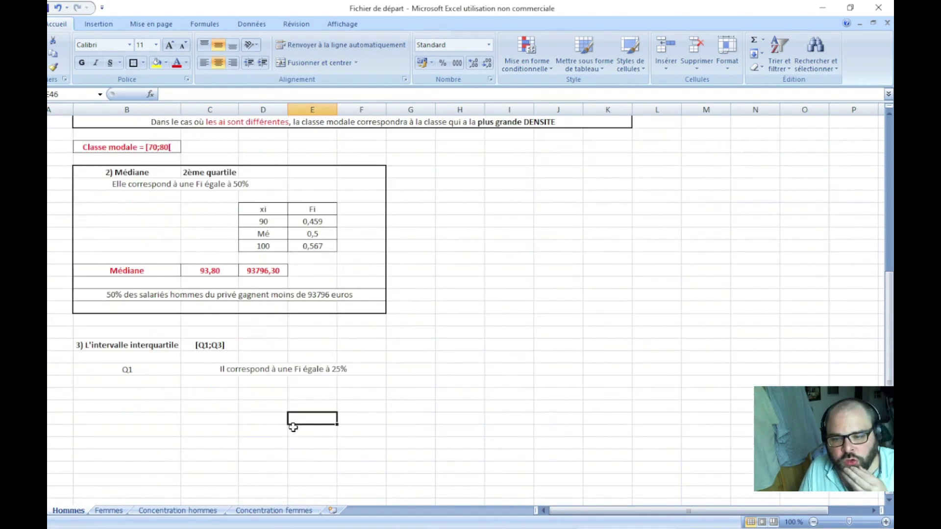
pyautogui.scroll(-1, 294, 414)
pyautogui.scroll(6, 294, 346)
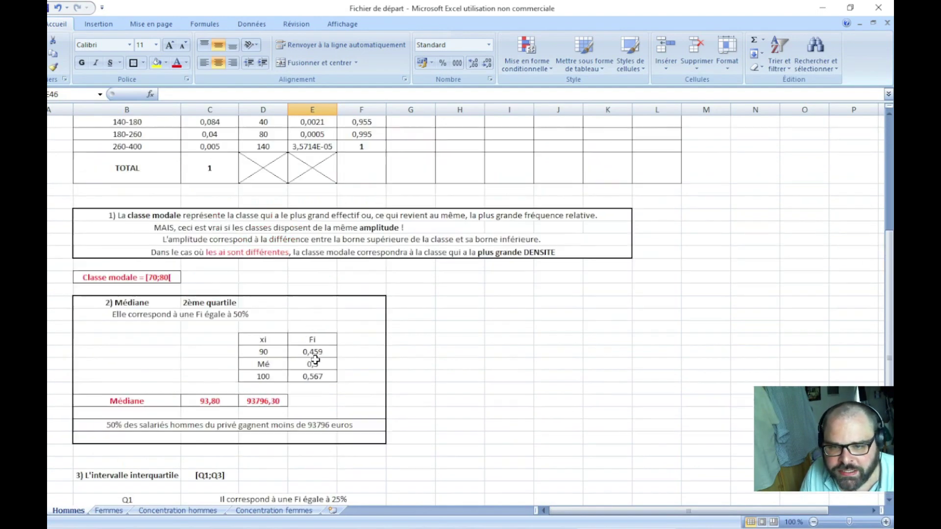
pyautogui.scroll(3, 309, 358)
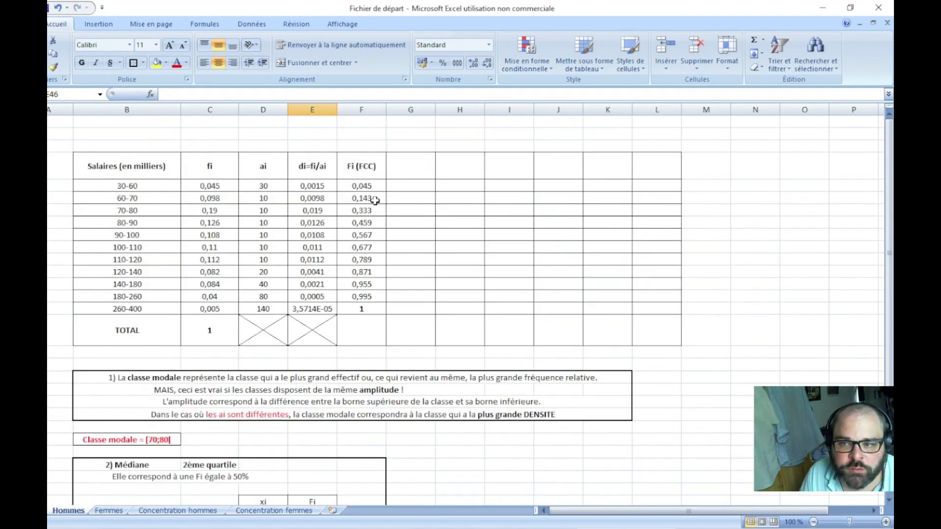
pyautogui.moveTo(375, 200); pyautogui.dragTo(375, 205)
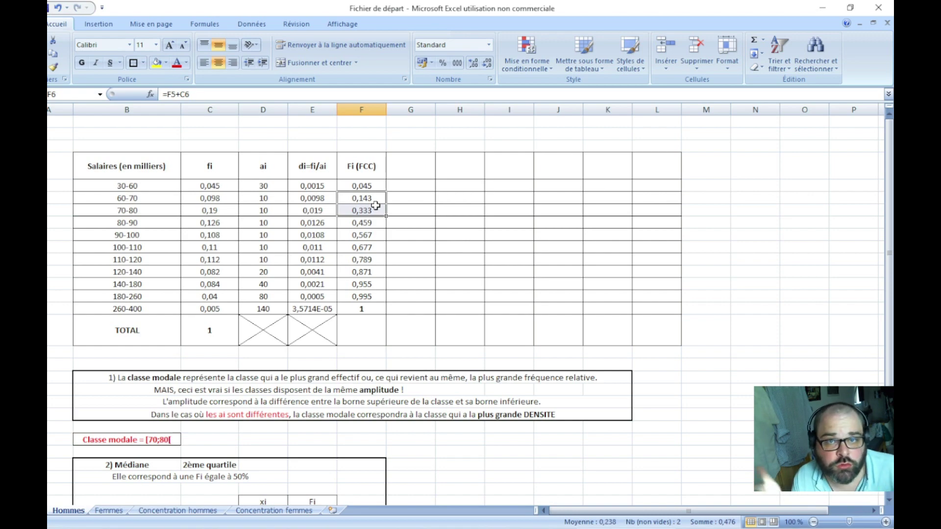
pyautogui.scroll(-5, 375, 206)
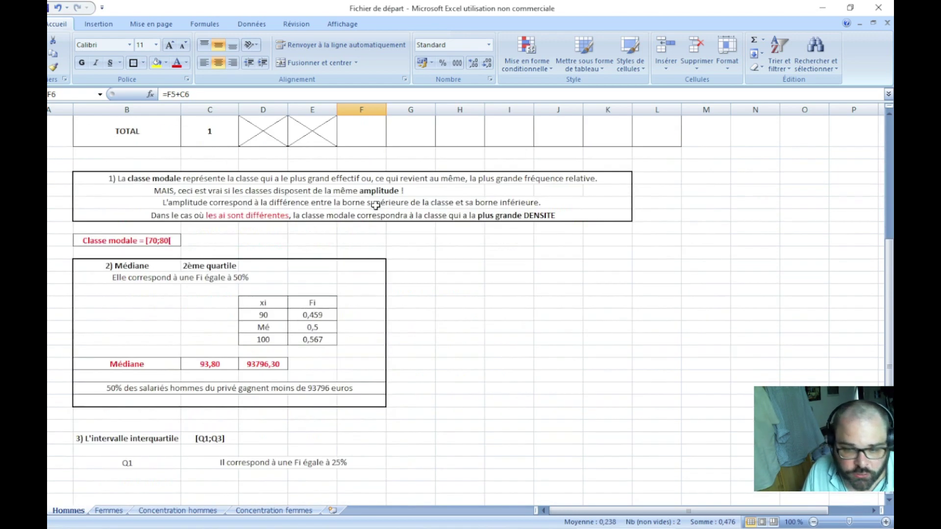
pyautogui.scroll(-4, 286, 279)
pyautogui.moveTo(263, 171); pyautogui.dragTo(313, 209)
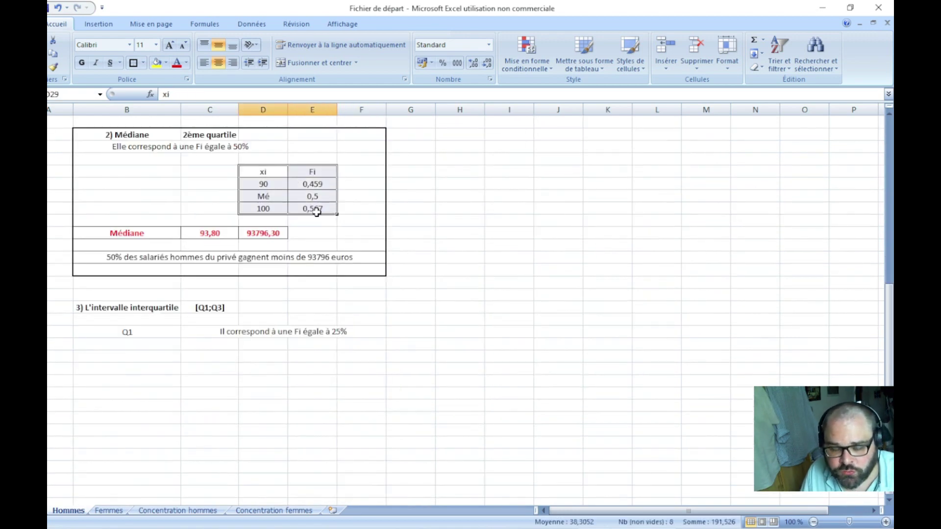
pyautogui.hotkey('ctrl', 'c')
pyautogui.click(231, 358)
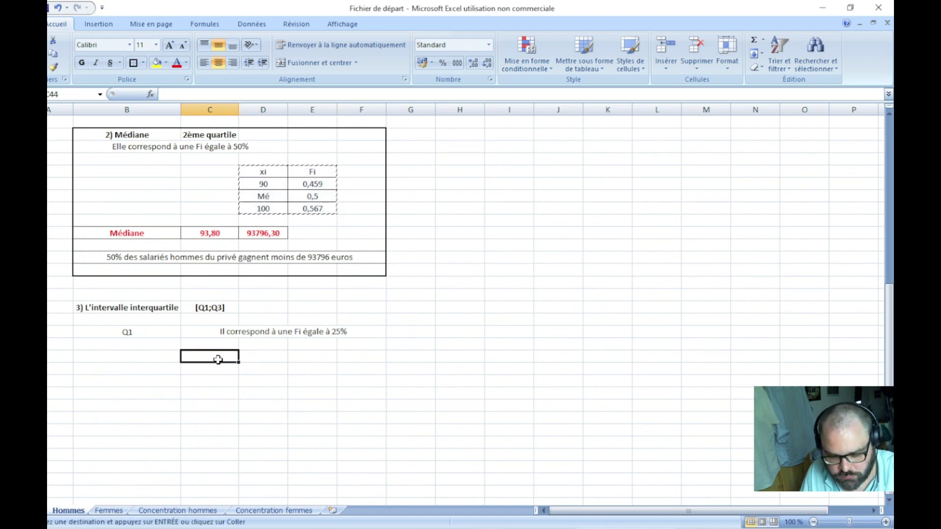
pyautogui.click(265, 358)
pyautogui.hotkey('ctrl', 'v')
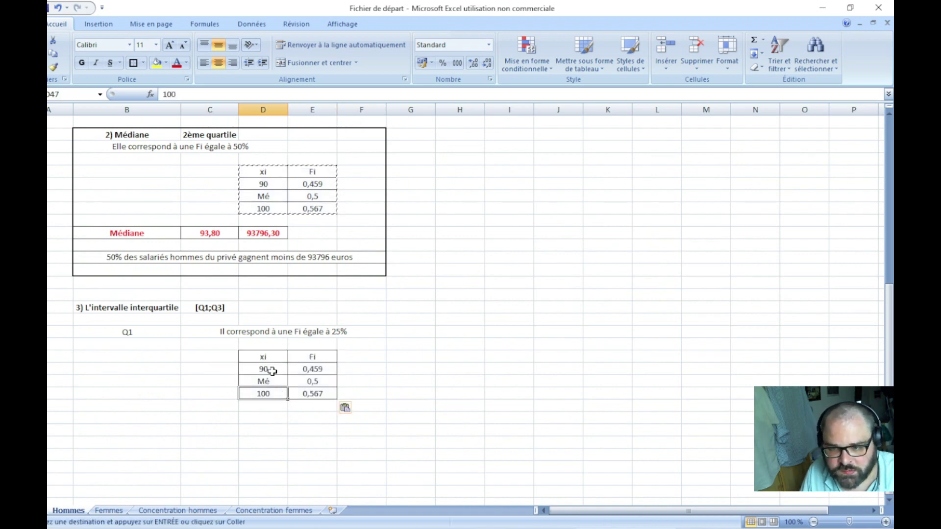
# - In the pasted table, replace Mé with Q1 and set its Fi to 0,25
pyautogui.click(272, 380)
pyautogui.write('Q1')
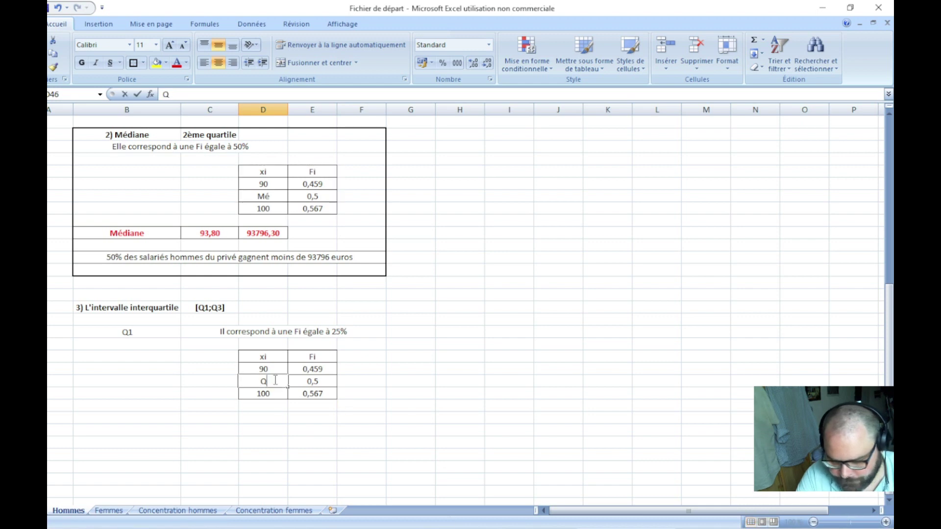
pyautogui.press('Tab')
pyautogui.write('0,25')
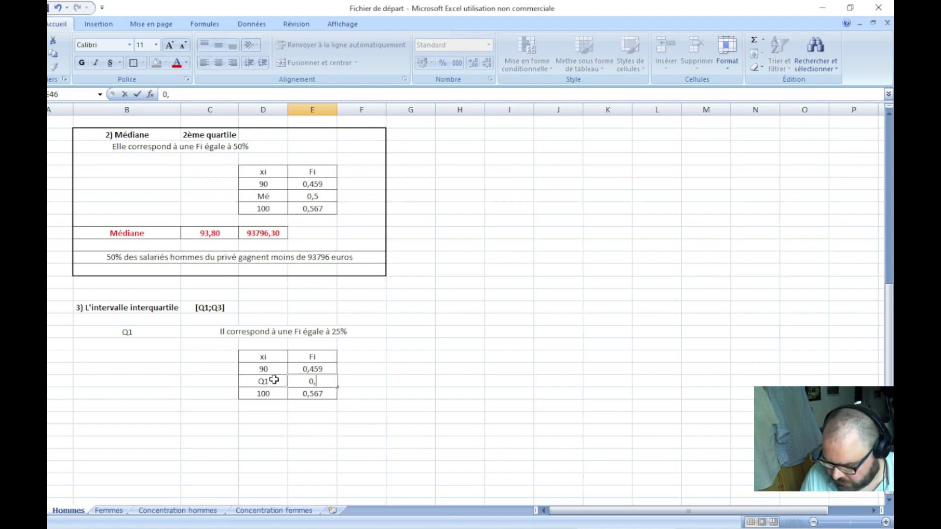
pyautogui.press('Return')
# - Set the bounding Fi values to 0,143 and 0,333 from the cumulative frequency column
pyautogui.scroll(7, 392, 381)
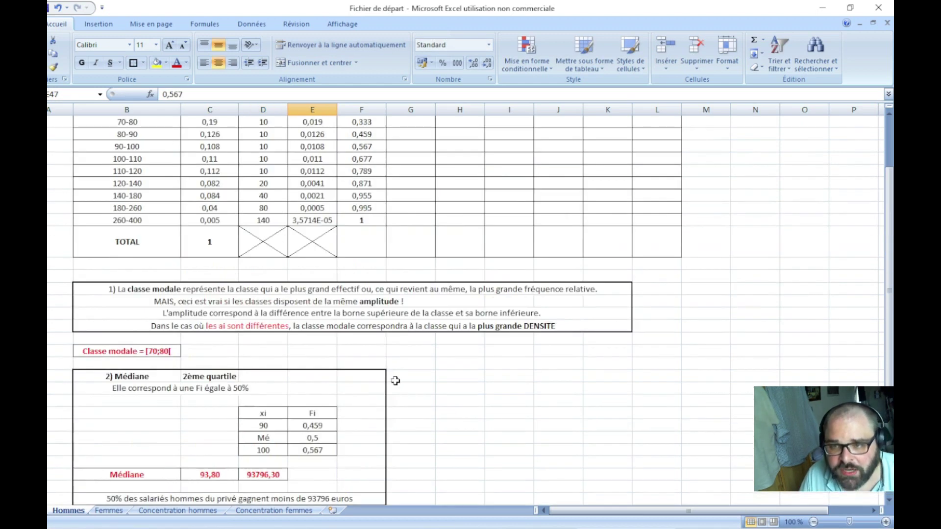
pyautogui.scroll(2, 397, 381)
pyautogui.click(360, 107)
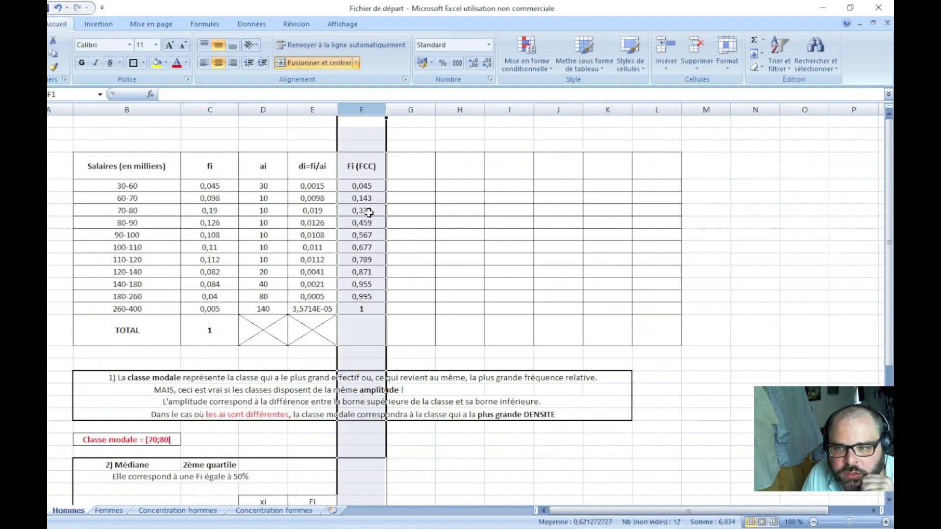
pyautogui.click(371, 197)
pyautogui.scroll(-7, 422, 375)
pyautogui.click(319, 446)
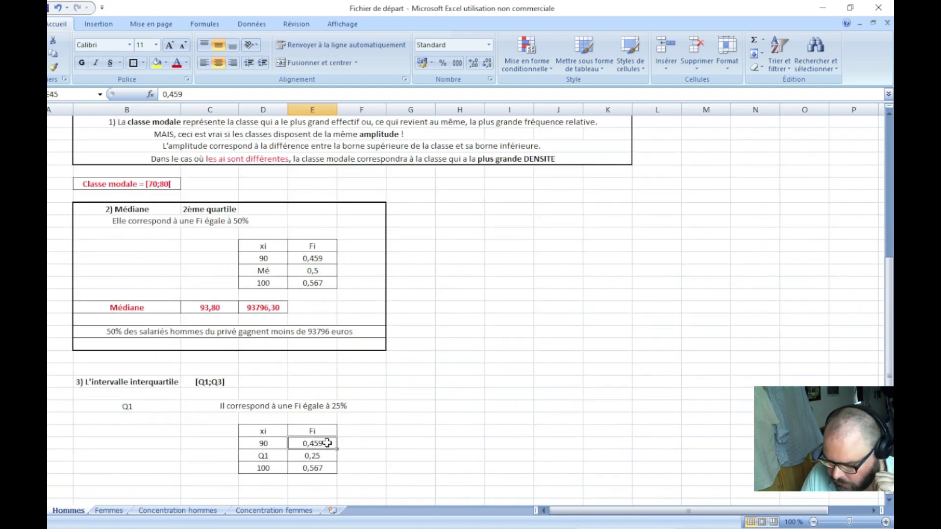
pyautogui.write('0,143')
pyautogui.press('Return')
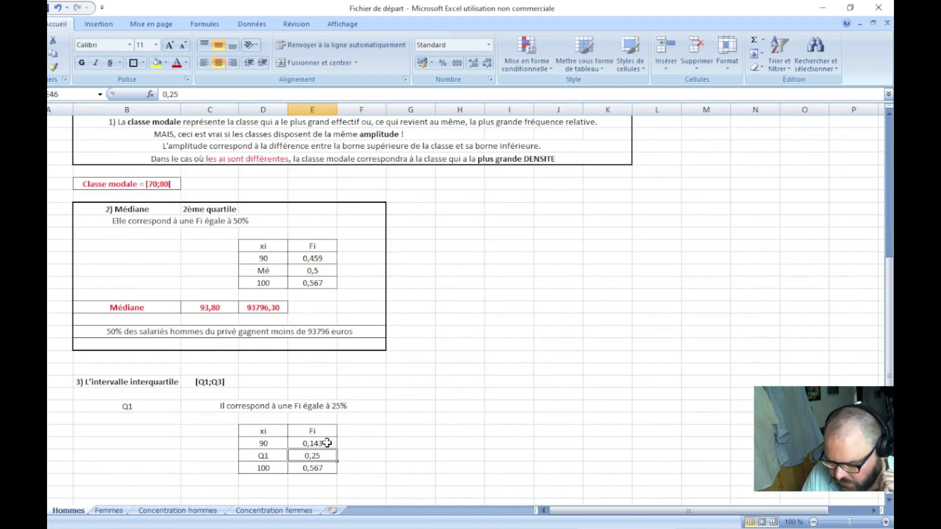
pyautogui.press('Return')
pyautogui.write('0,333')
pyautogui.press('Return')
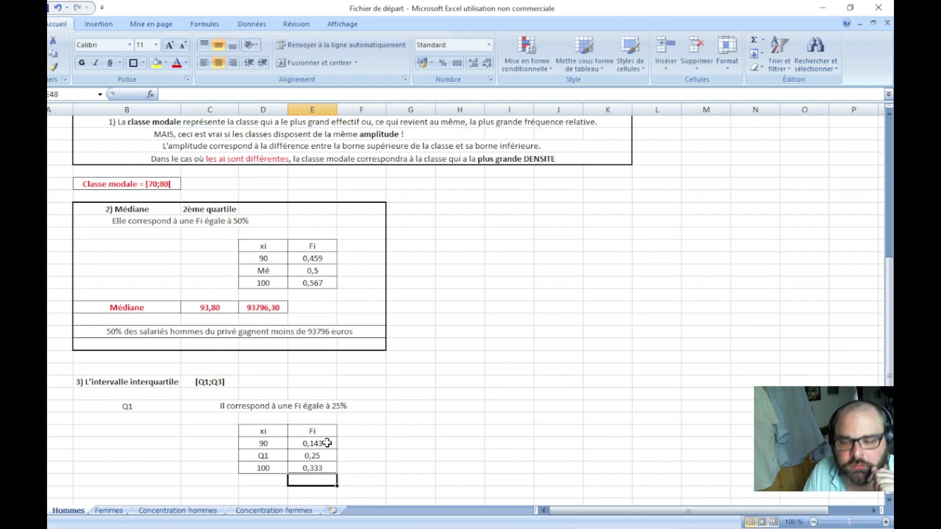
pyautogui.scroll(7, 316, 453)
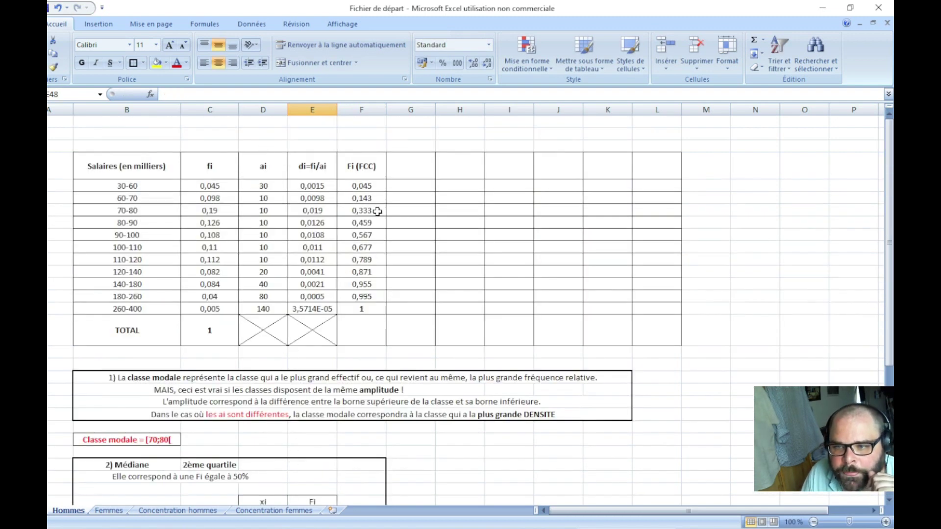
# - Highlight the 60-70 and 70-80 frequency table rows in yellow
pyautogui.click(49, 198)
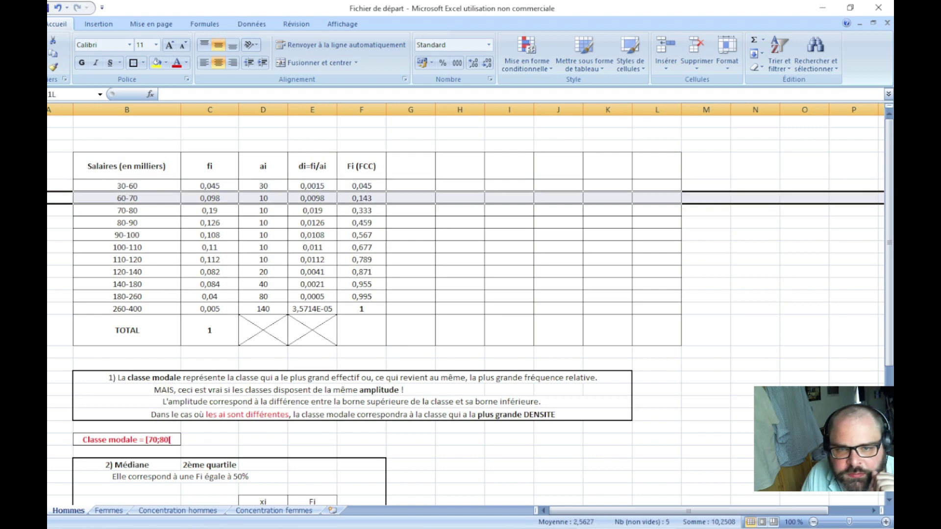
pyautogui.moveTo(49, 198); pyautogui.dragTo(49, 210)
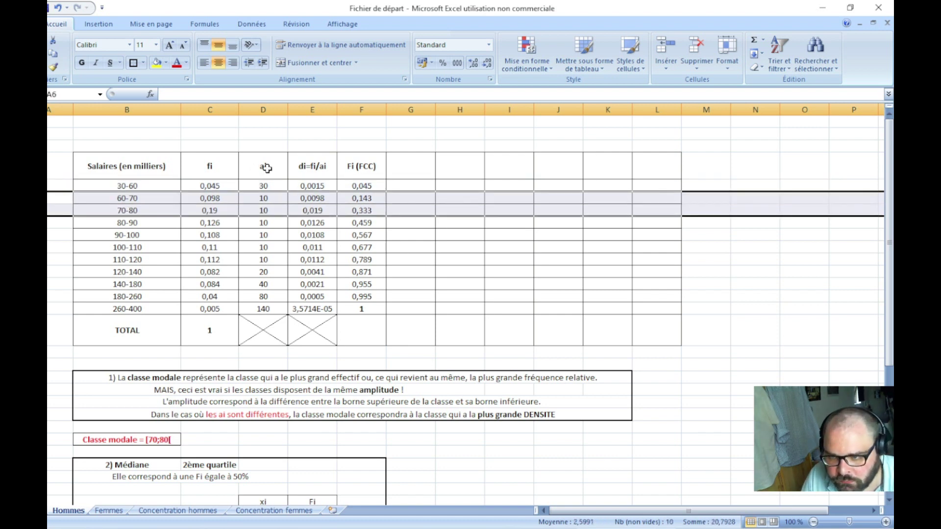
pyautogui.click(156, 62)
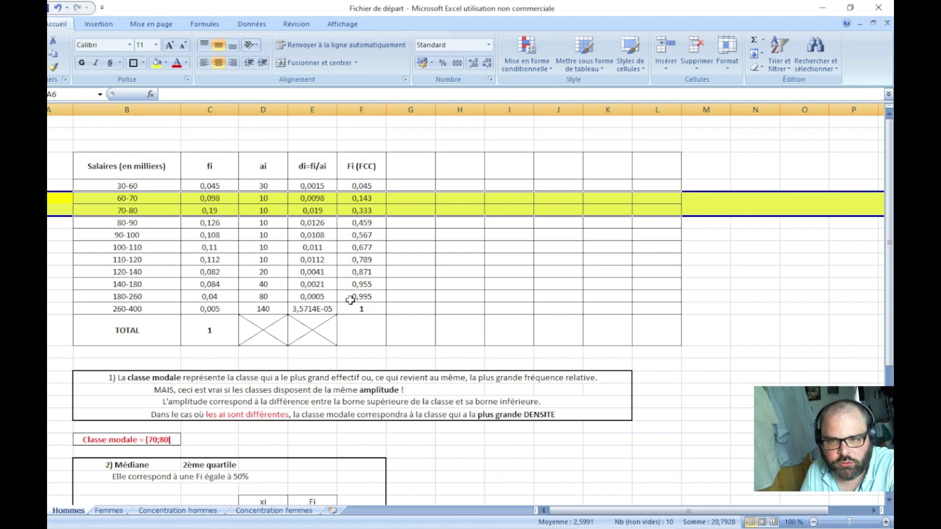
# - Enter the xi bounds 70 and 80 in the Q1 table
pyautogui.scroll(-8, 350, 299)
pyautogui.scroll(-5, 319, 275)
pyautogui.click(283, 258)
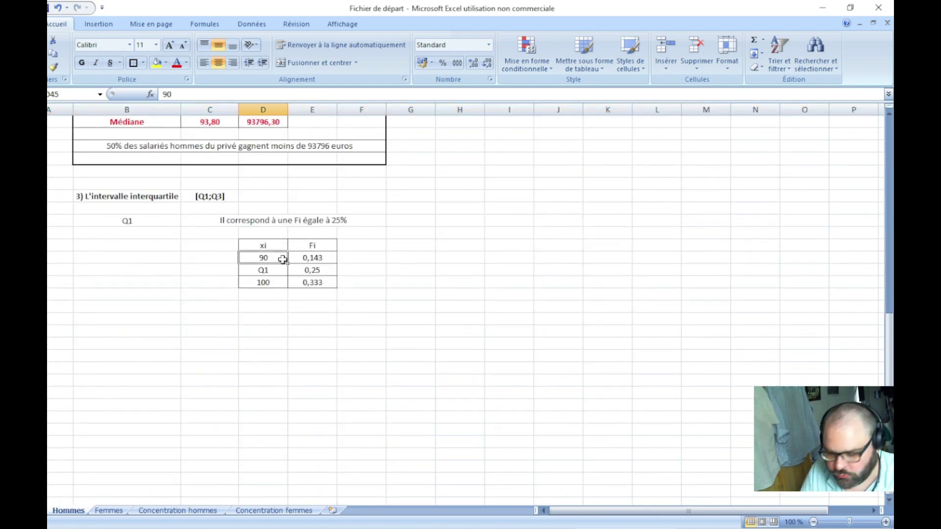
pyautogui.write('70')
pyautogui.press('Return')
pyautogui.press('Return')
pyautogui.write('80')
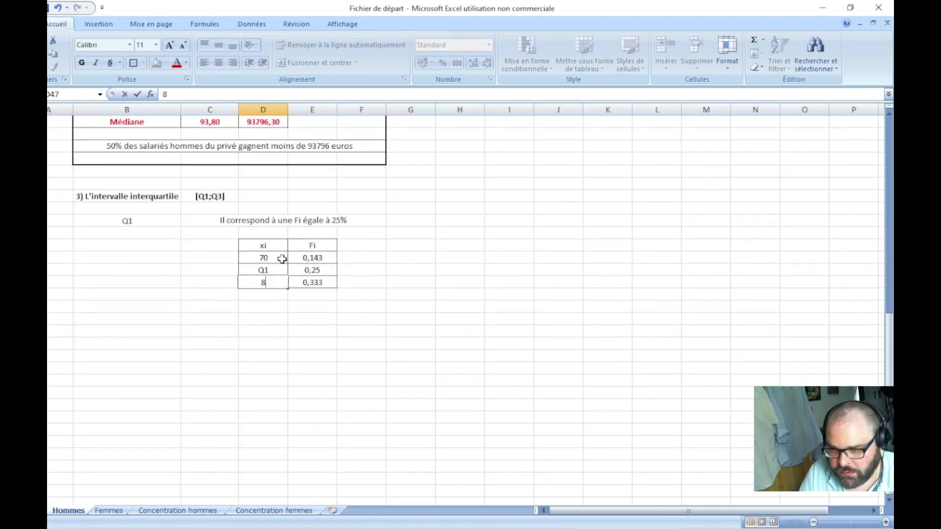
pyautogui.press('Return')
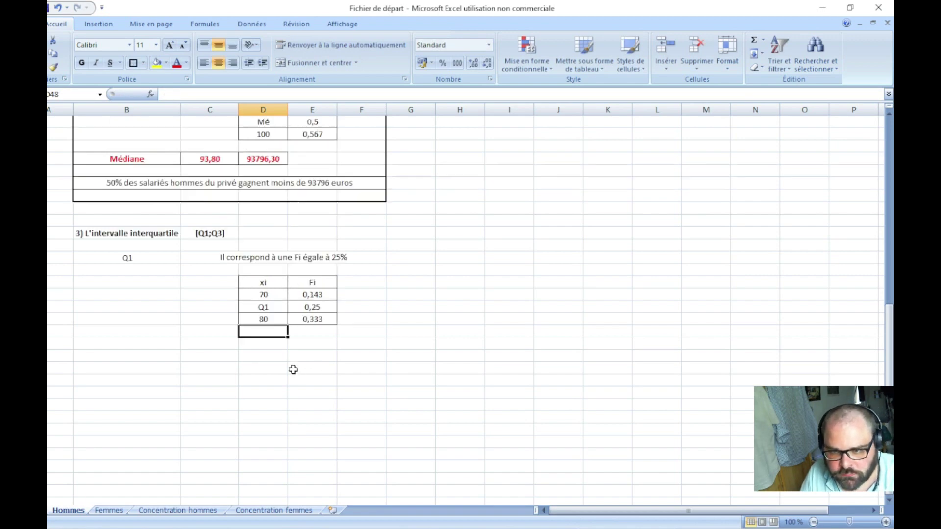
pyautogui.scroll(1, 293, 369)
pyautogui.scroll(4, 293, 369)
pyautogui.scroll(-3, 293, 369)
pyautogui.scroll(-2, 196, 318)
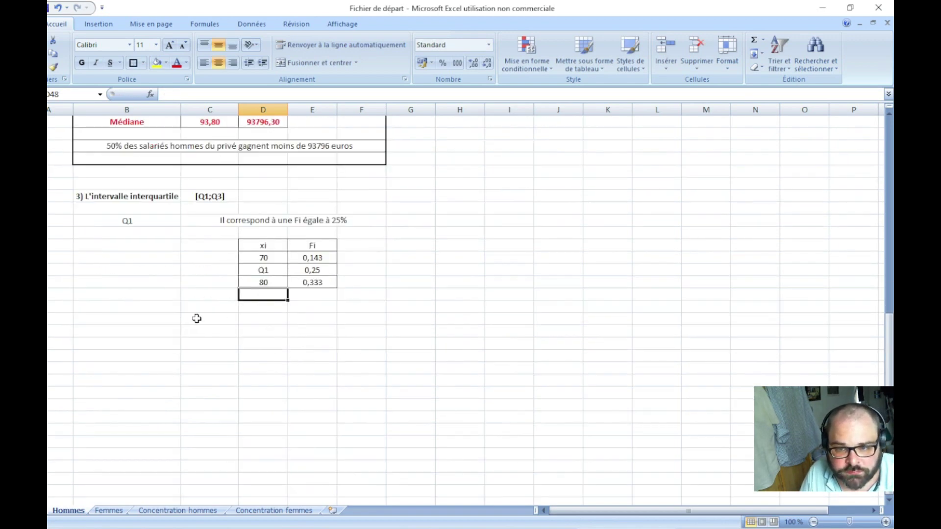
# - Label the result row Q1 and start the formula with (E46-E45)/(E47-E45)
pyautogui.click(143, 311)
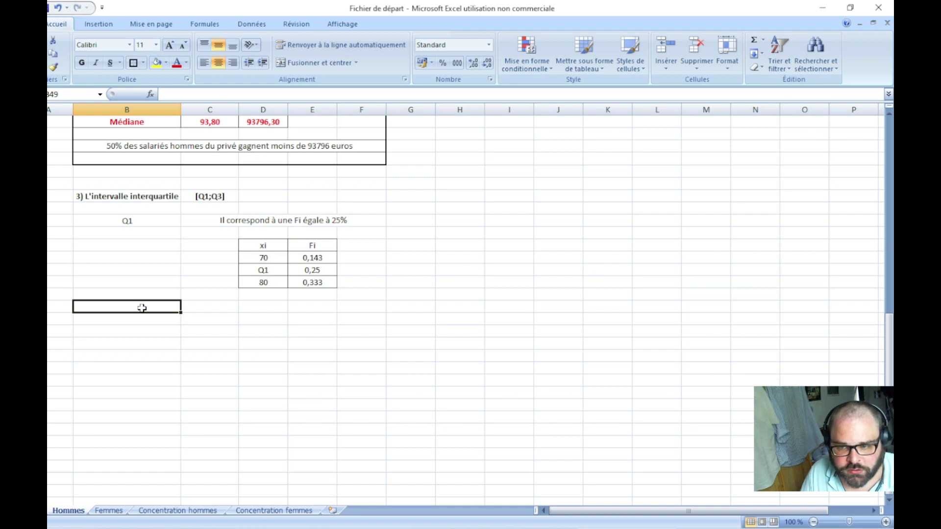
pyautogui.write('Q1')
pyautogui.press('Tab')
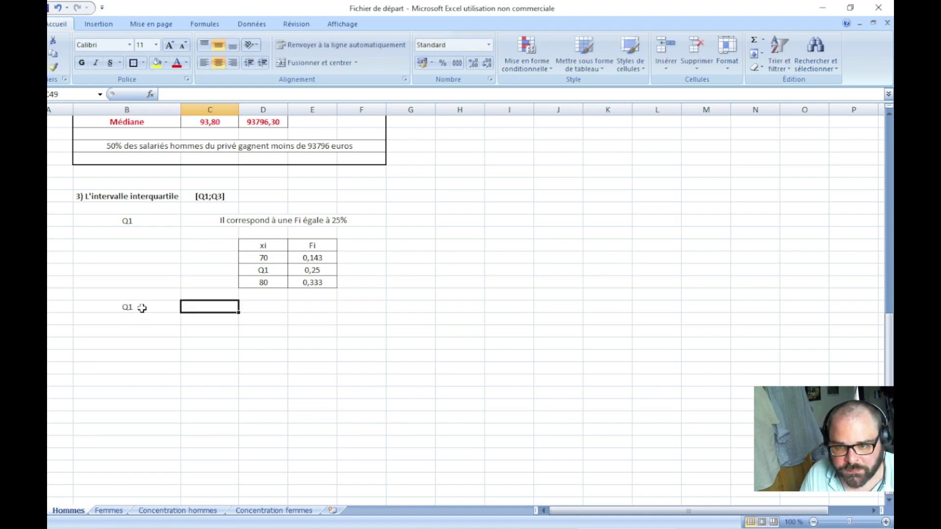
pyautogui.write('=(((')
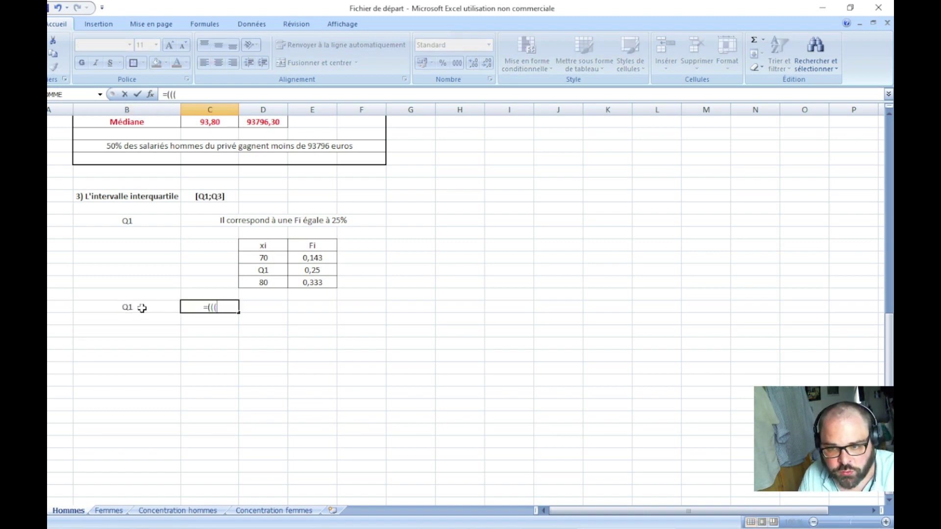
pyautogui.click(326, 269)
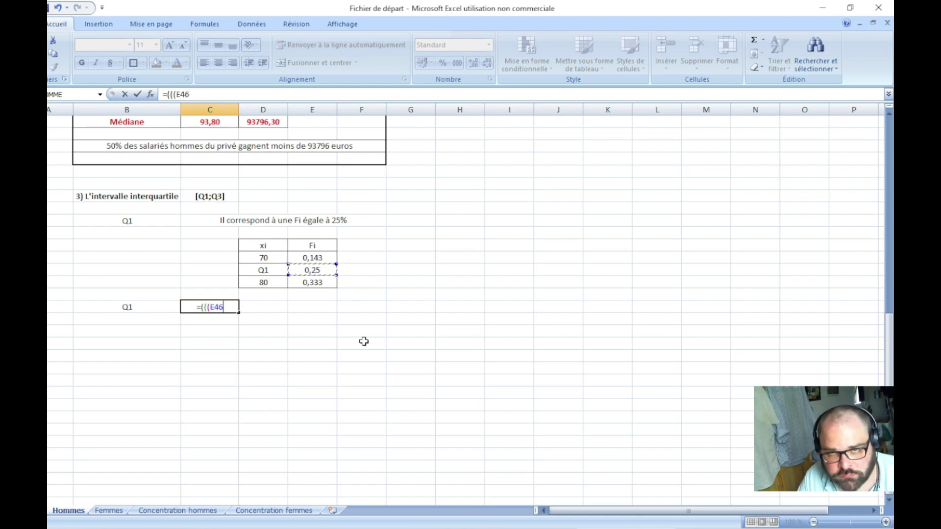
pyautogui.write('-')
pyautogui.click(316, 257)
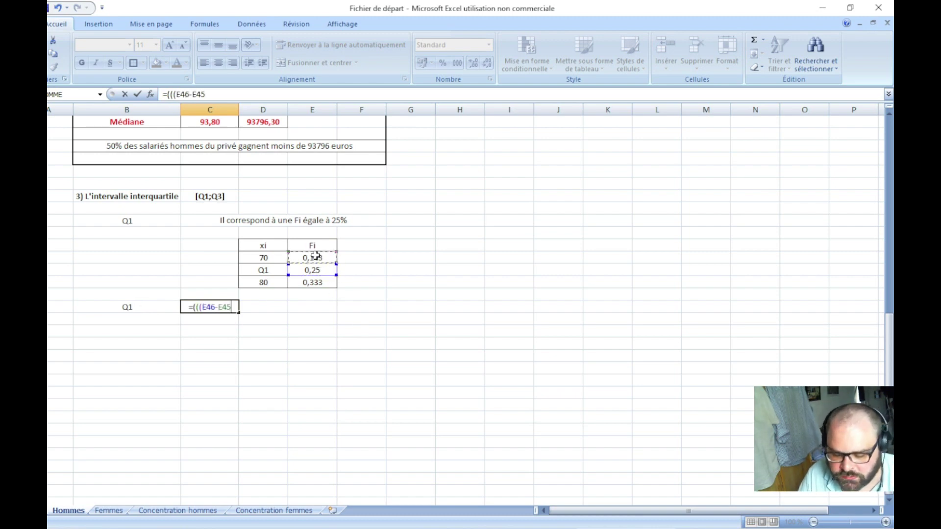
pyautogui.write(')/')
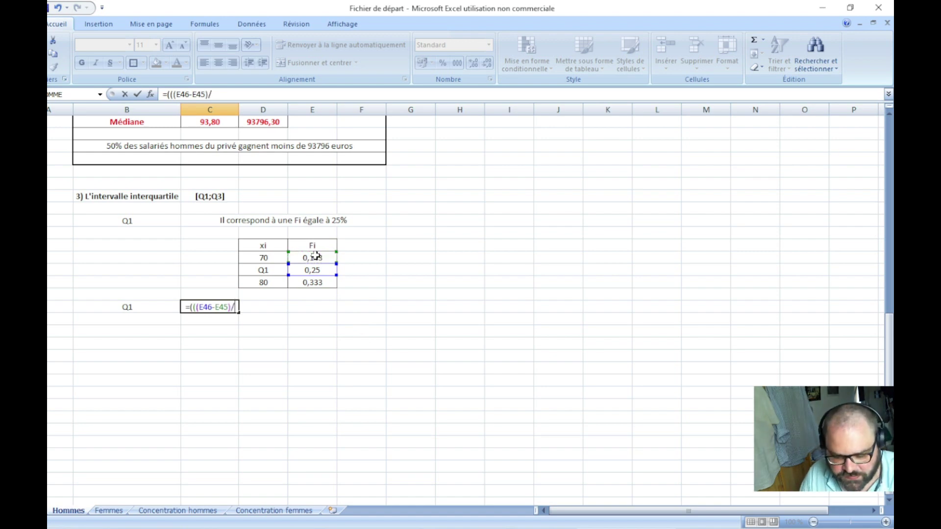
pyautogui.write('(')
pyautogui.click(317, 282)
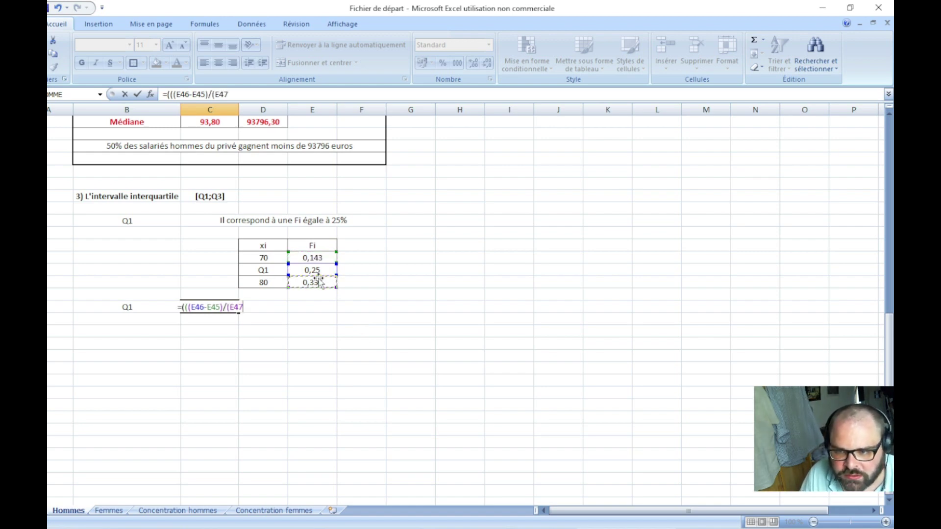
pyautogui.write('-')
pyautogui.click(316, 256)
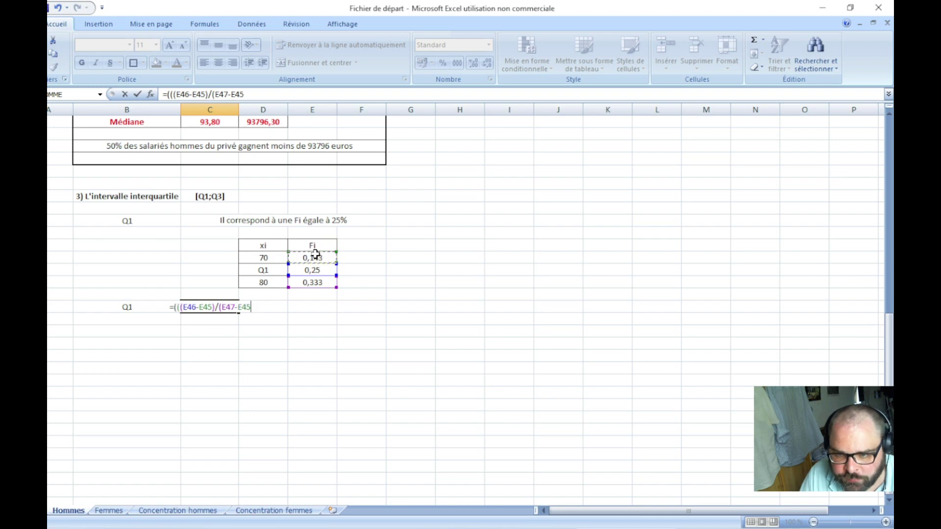
# - Finish the formula by multiplying by (D47-D45) and adding D45, giving Q1 ≈ 75,63
pyautogui.write('))')
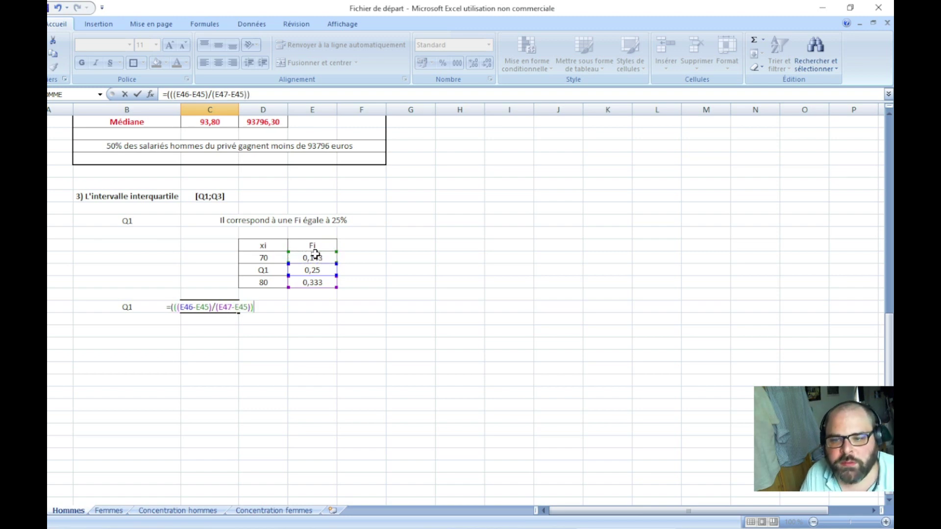
pyautogui.write('*')
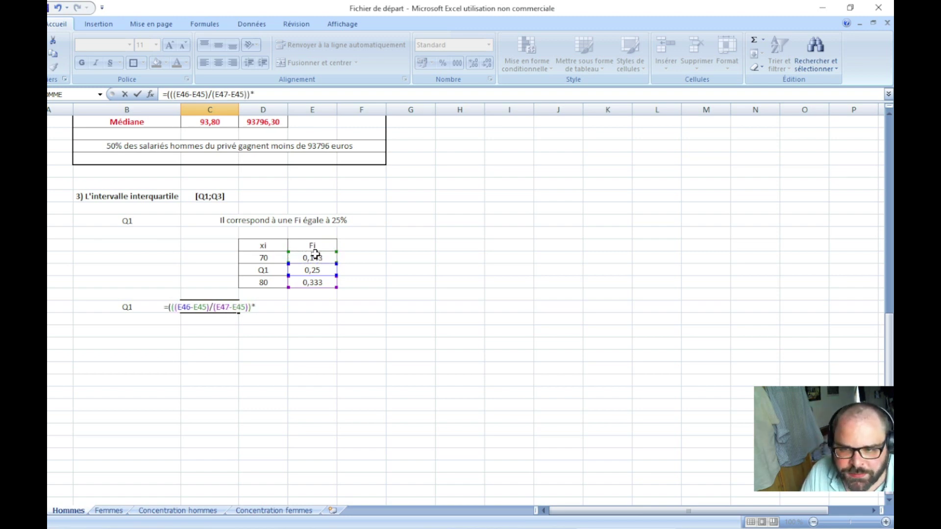
pyautogui.write('(')
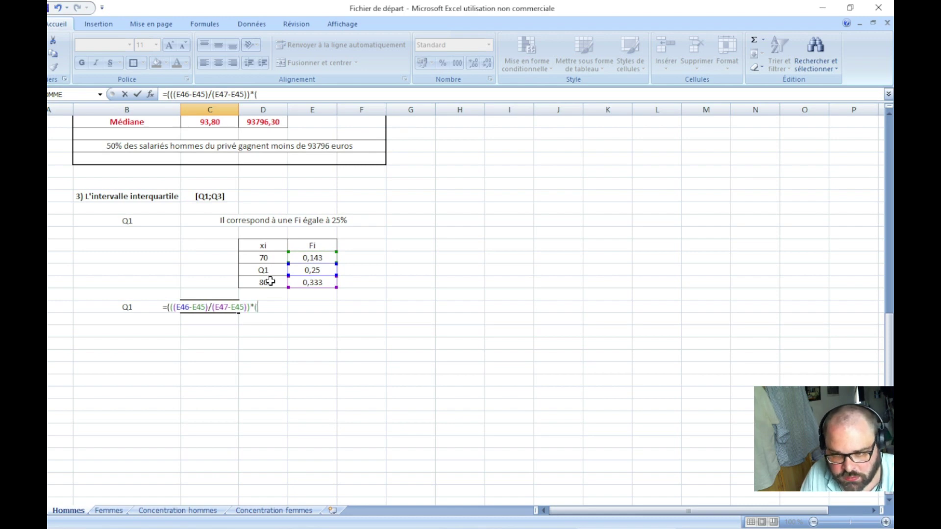
pyautogui.click(270, 283)
pyautogui.write('-')
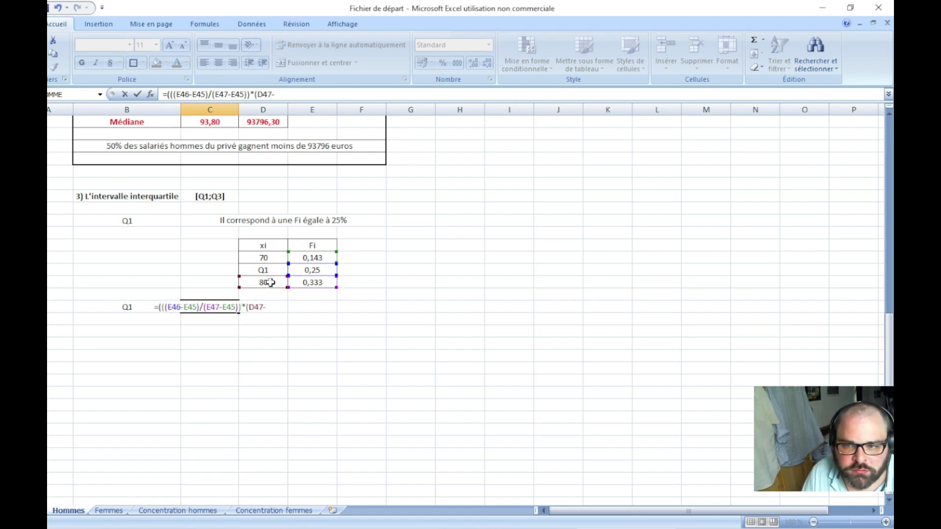
pyautogui.click(268, 259)
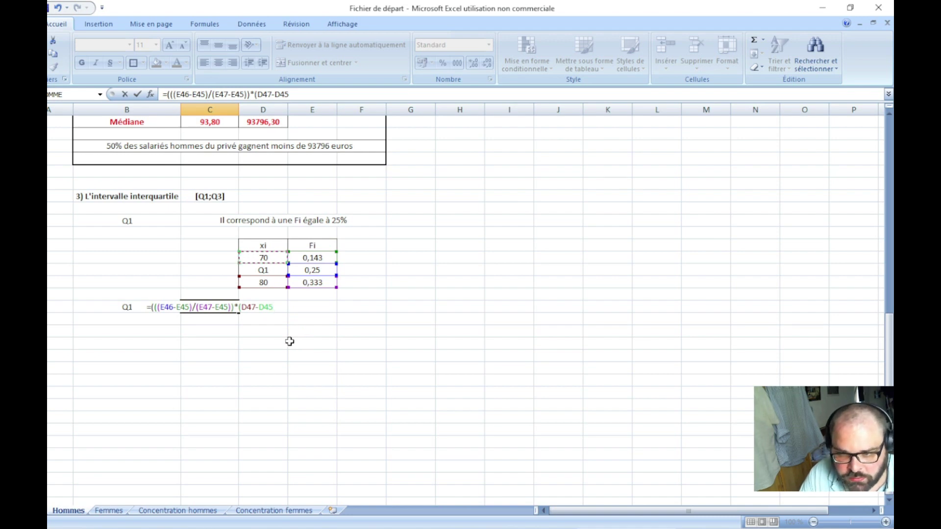
pyautogui.write('))')
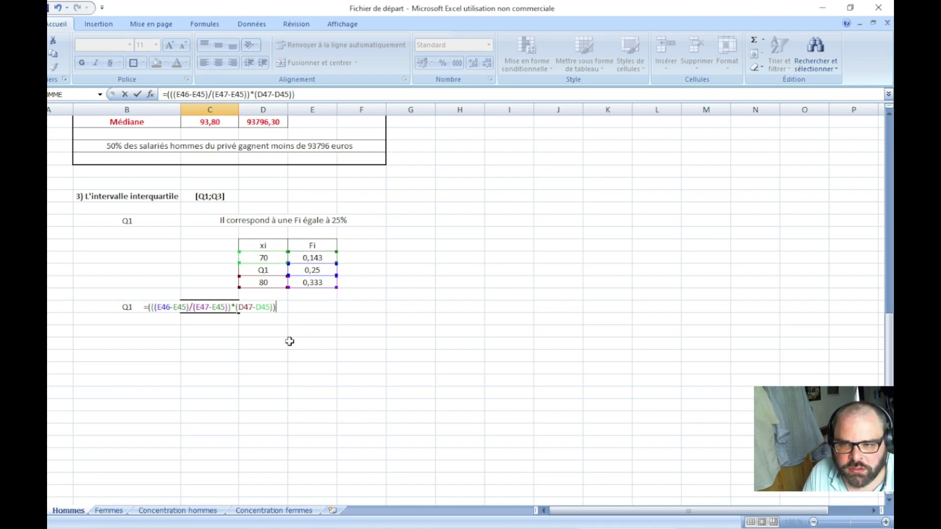
pyautogui.write('+')
pyautogui.click(275, 257)
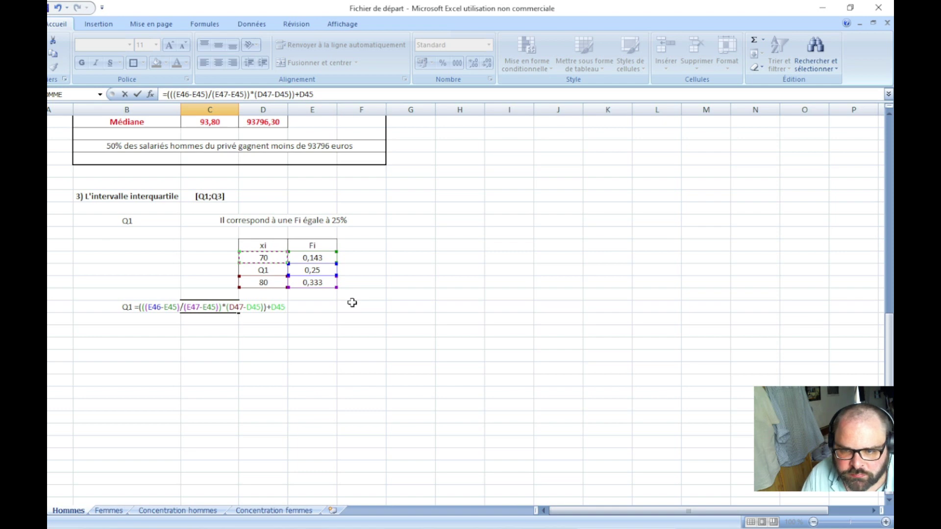
pyautogui.press('Return')
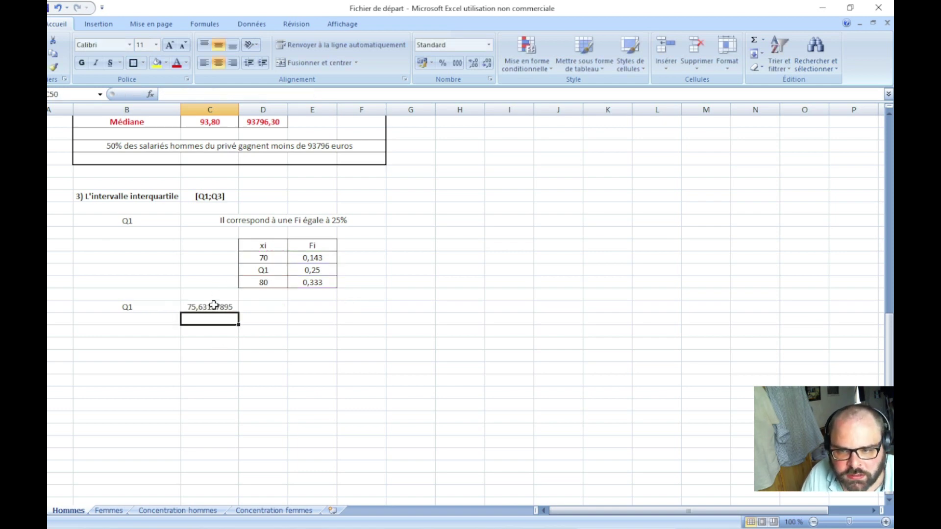
# - Enter =C49*1000 in D49 to show Q1 in euros (75631,5789), then select B49:D49
pyautogui.click(250, 306)
pyautogui.write('=')
pyautogui.click(211, 308)
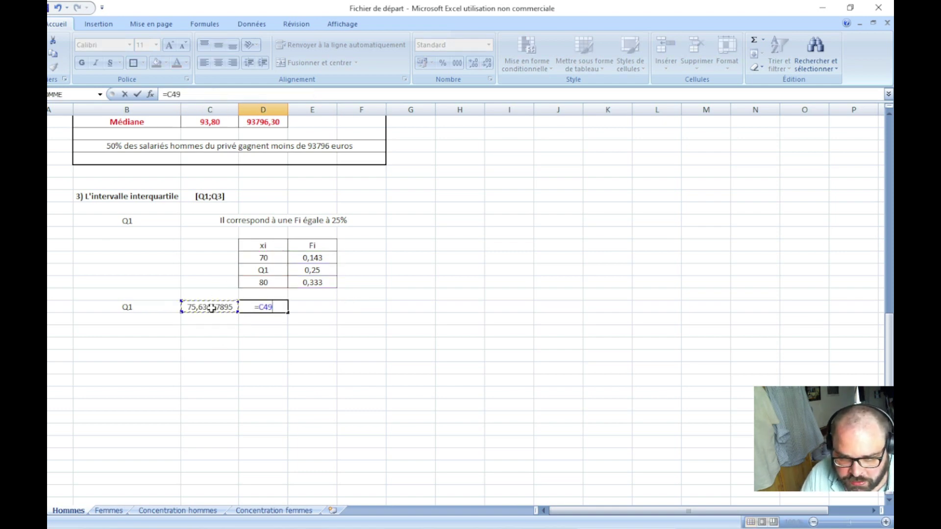
pyautogui.write('*1000')
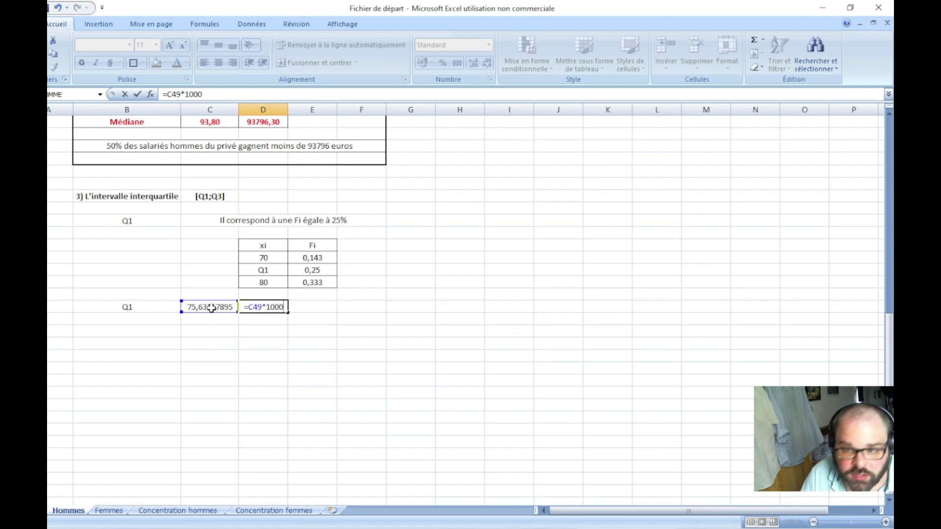
pyautogui.press('Return')
pyautogui.scroll(4, 248, 314)
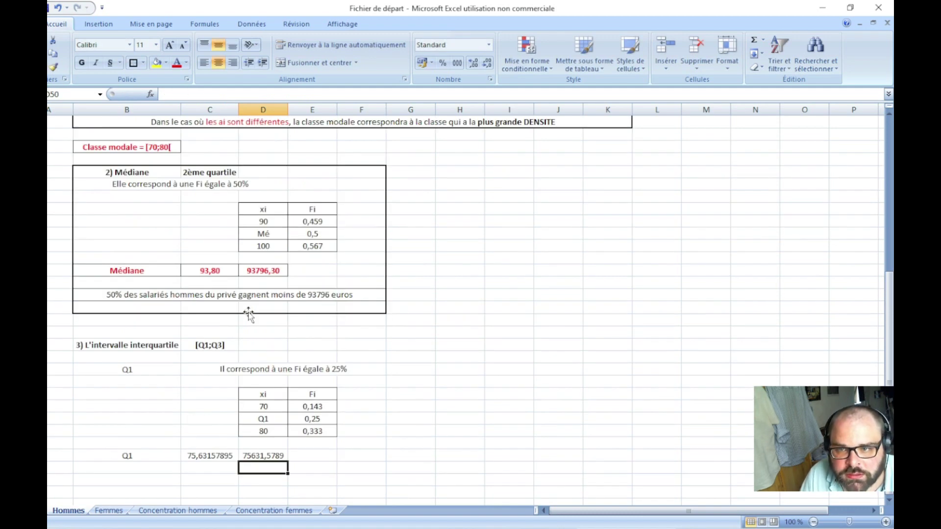
pyautogui.scroll(-3, 248, 314)
pyautogui.moveTo(149, 346); pyautogui.dragTo(264, 343)
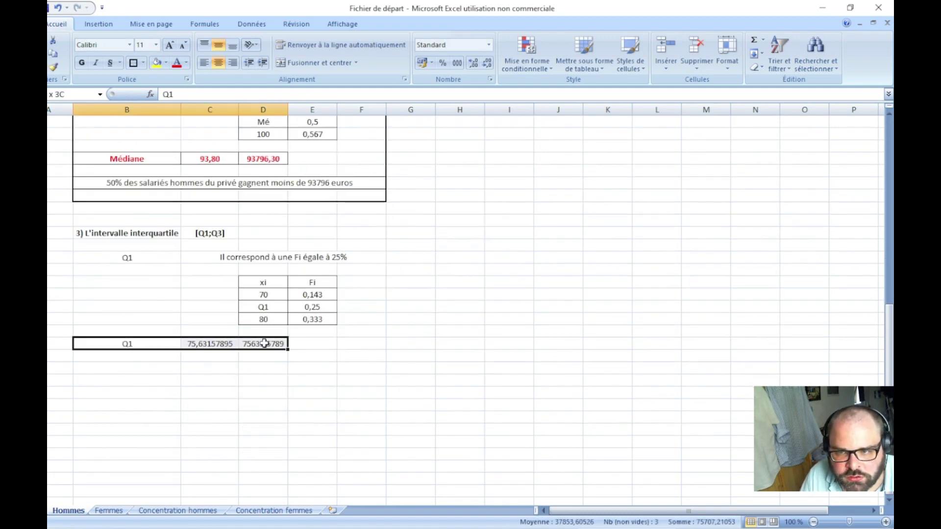
# - Make the Q1 row B49:D49 bold red with all borders
pyautogui.click(177, 63)
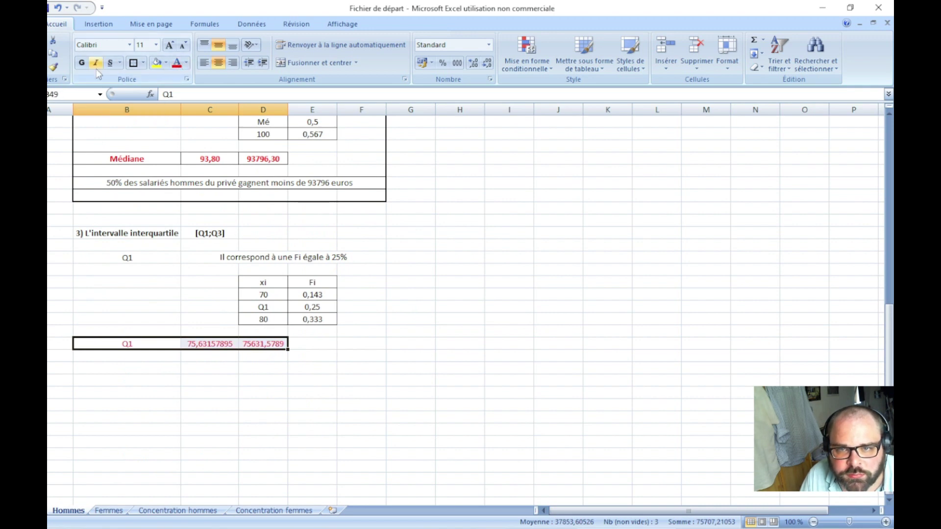
pyautogui.click(83, 63)
pyautogui.click(142, 63)
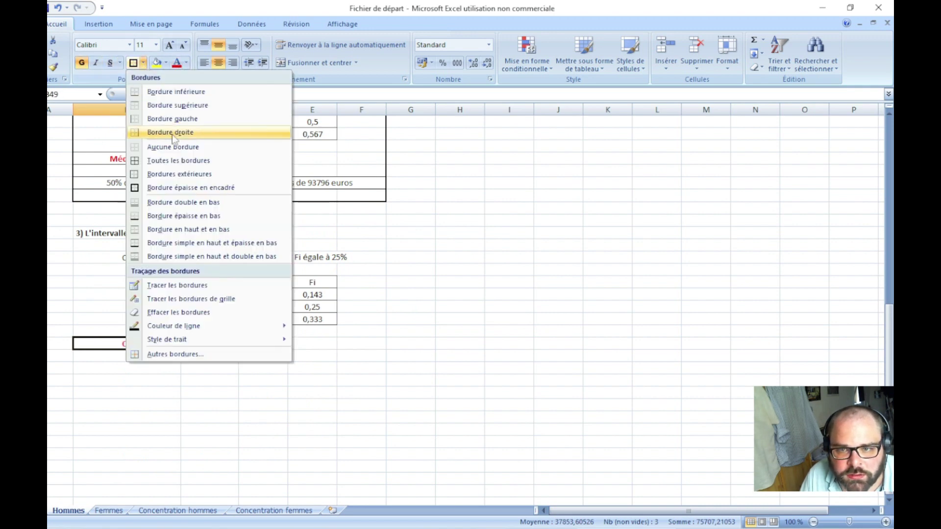
pyautogui.click(181, 158)
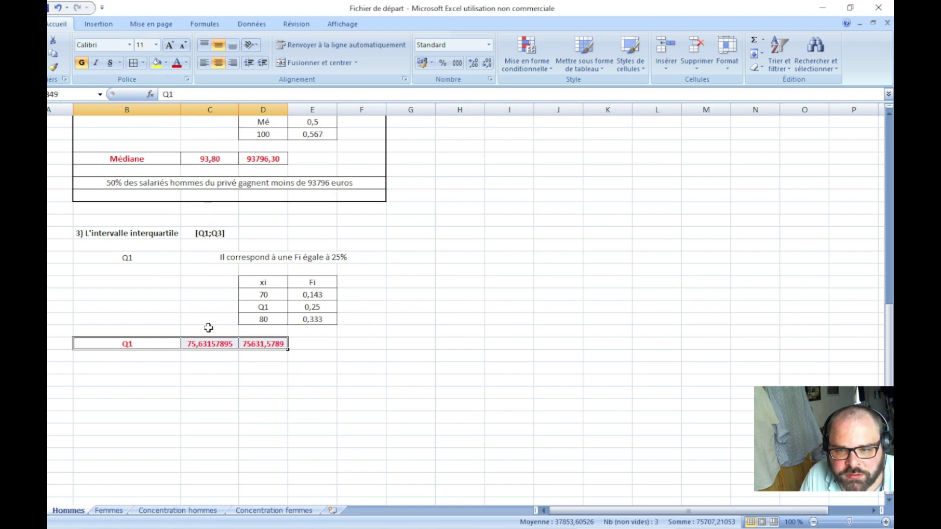
# - Format the Q1 row as Nombre with 2 decimals, so C49 shows 75,63
pyautogui.rightClick(209, 342)
pyautogui.click(276, 295)
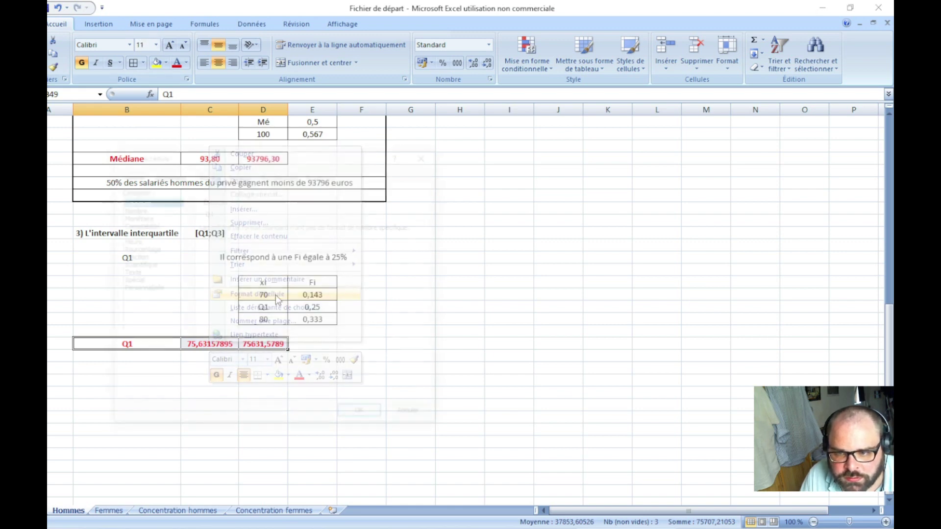
pyautogui.click(147, 209)
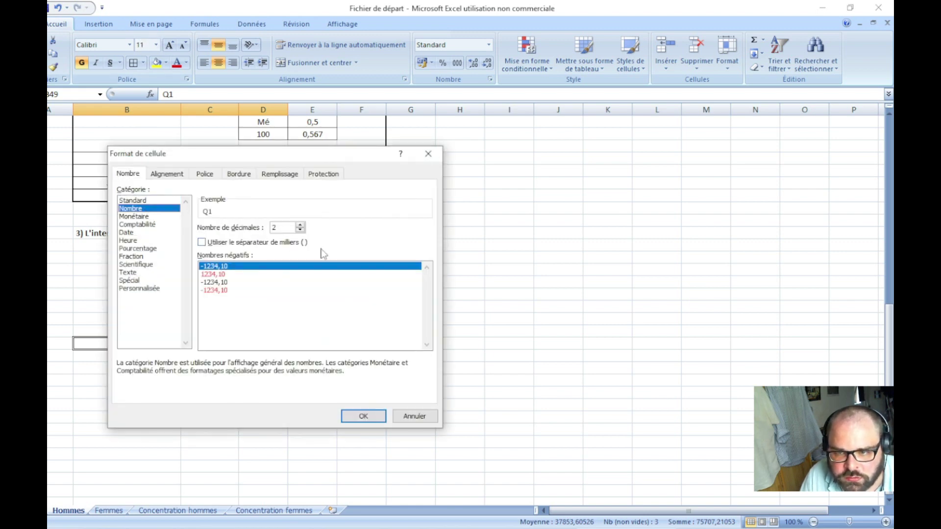
pyautogui.click(375, 420)
pyautogui.click(259, 399)
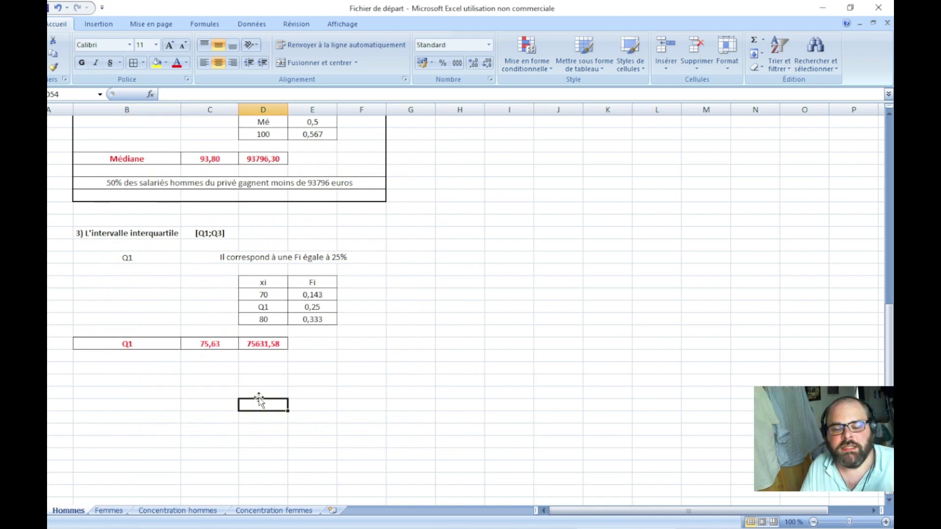
# - Reduce D49 to no decimals so the euro value shows 75632
pyautogui.click(262, 345)
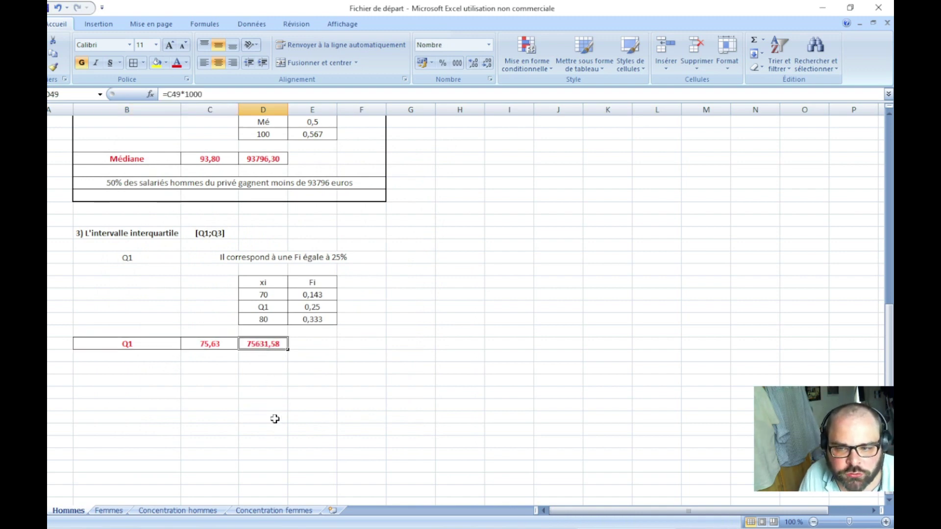
pyautogui.rightClick(260, 345)
pyautogui.click(338, 292)
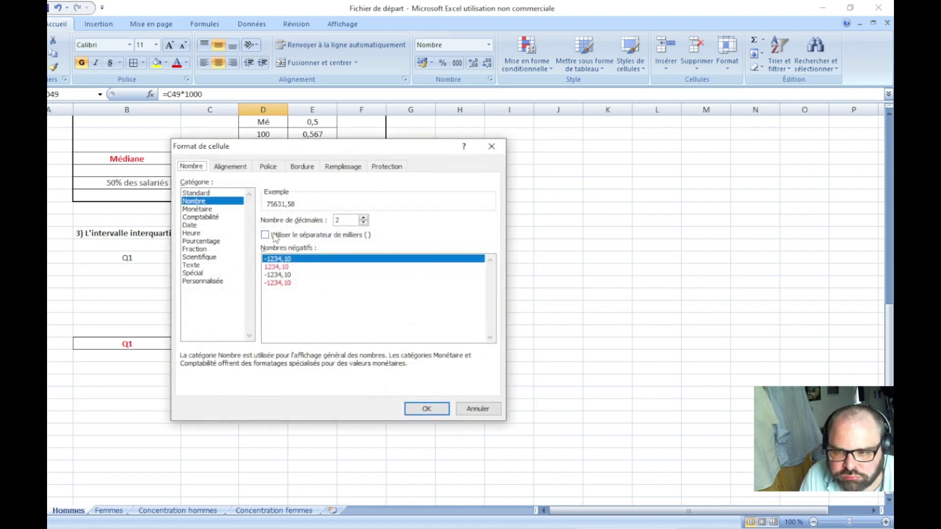
pyautogui.click(364, 223)
pyautogui.click(433, 406)
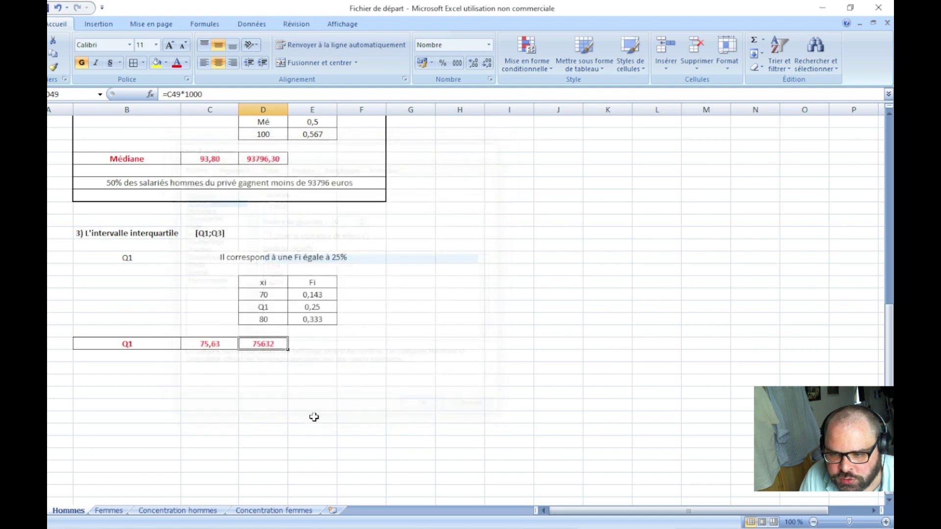
pyautogui.click(312, 416)
pyautogui.click(142, 367)
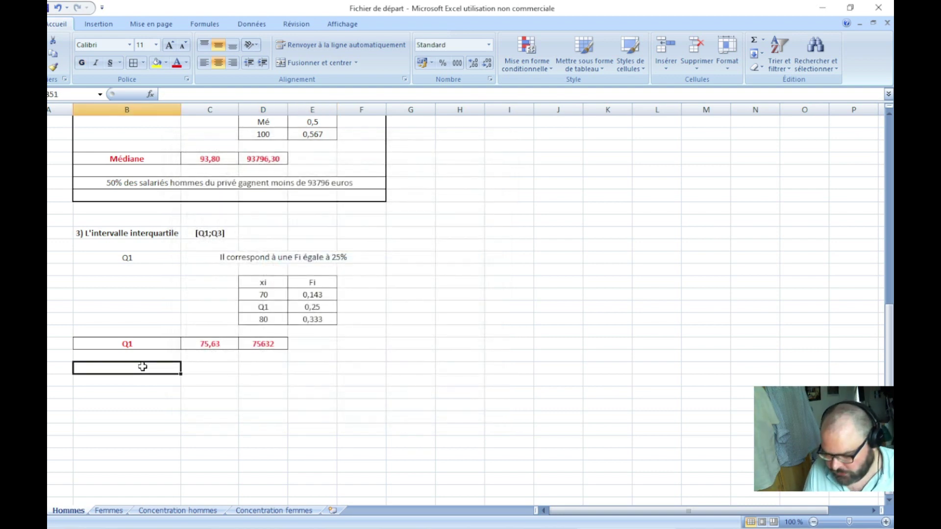
# - Enter '25% des hommes salariés du privé gagnent moins de 75632 euros à l'année' in B51
pyautogui.write('25')
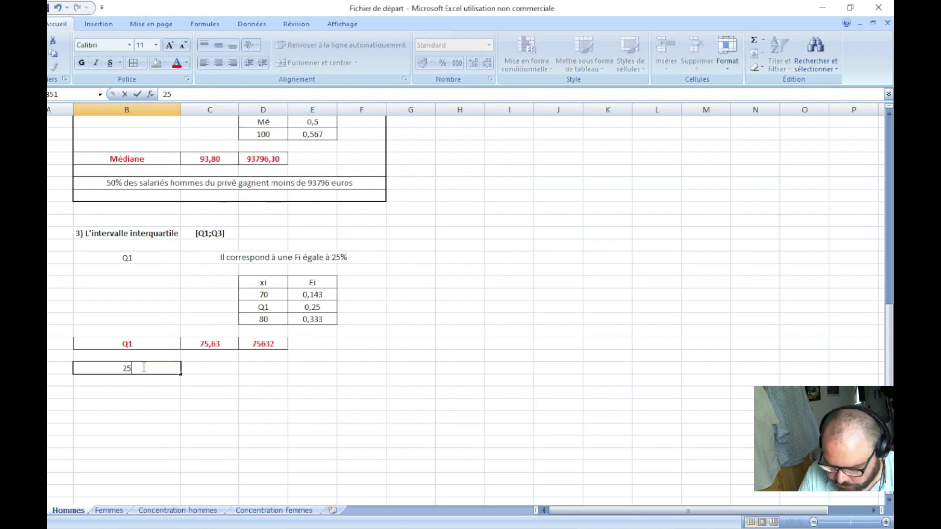
pyautogui.write('% des homme')
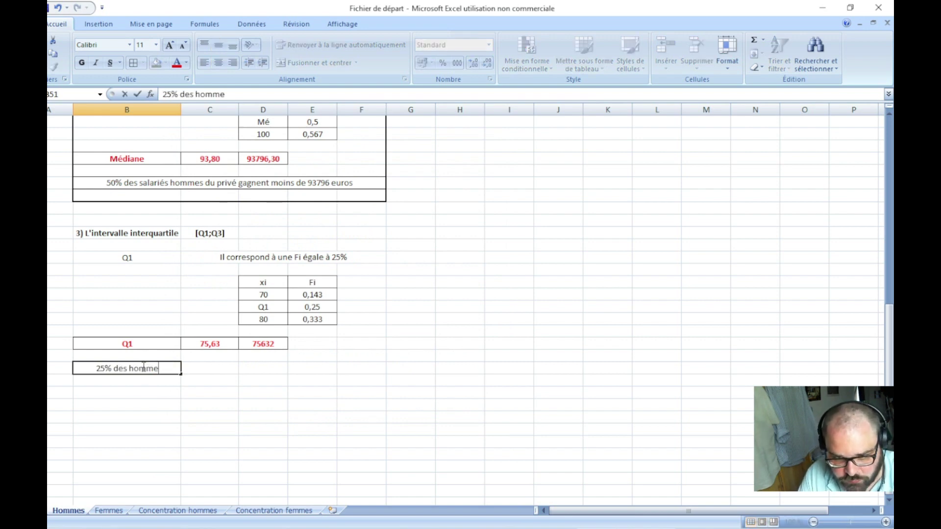
pyautogui.write('s salariéqs')
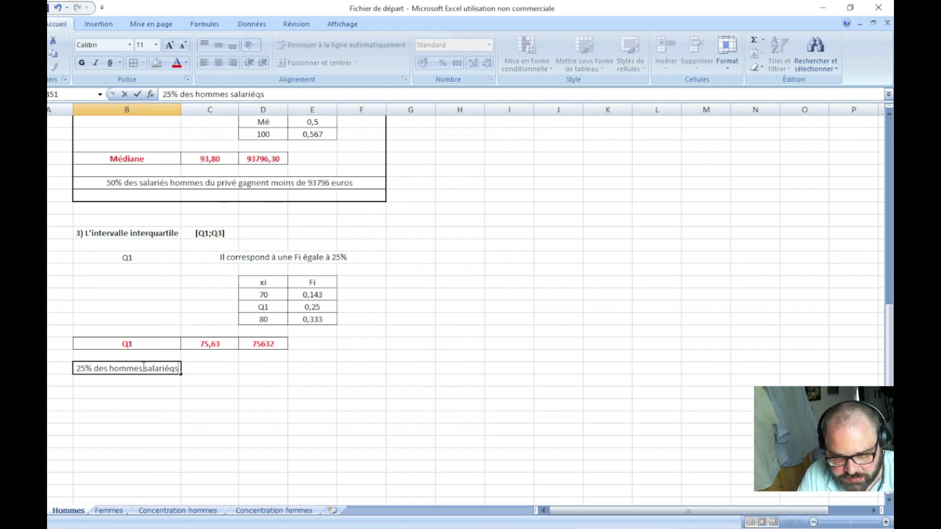
pyautogui.press('BackSpace')
pyautogui.press('BackSpace')
pyautogui.write('s du pri')
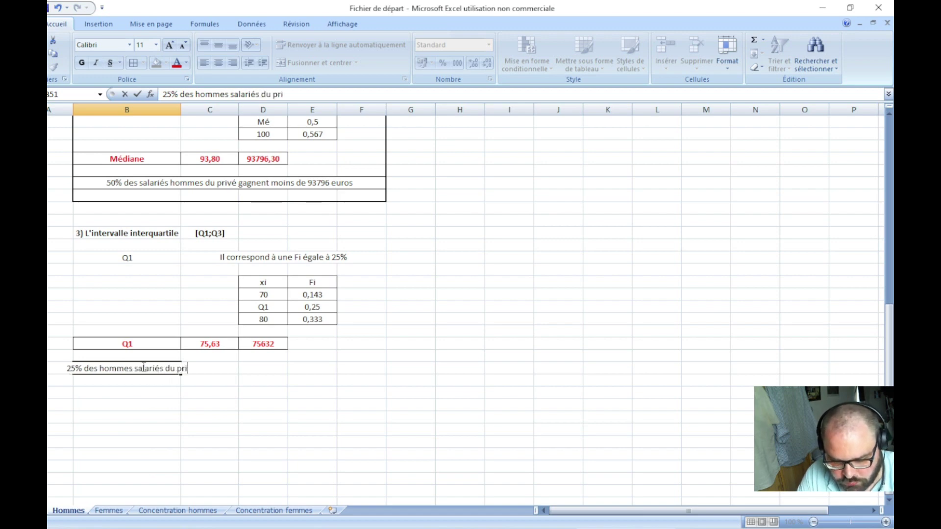
pyautogui.write('vé gagbne')
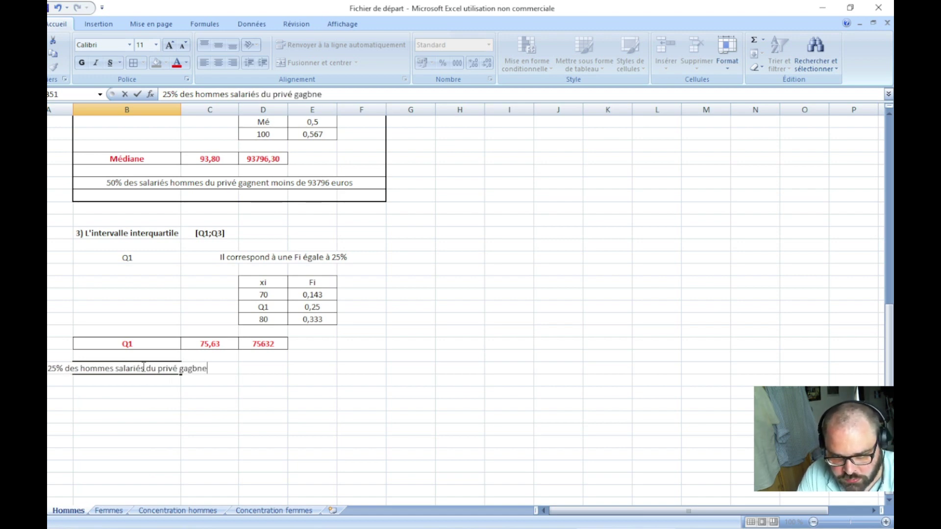
pyautogui.press('BackSpace')
pyautogui.press('BackSpace')
pyautogui.press('BackSpace')
pyautogui.write('nent ')
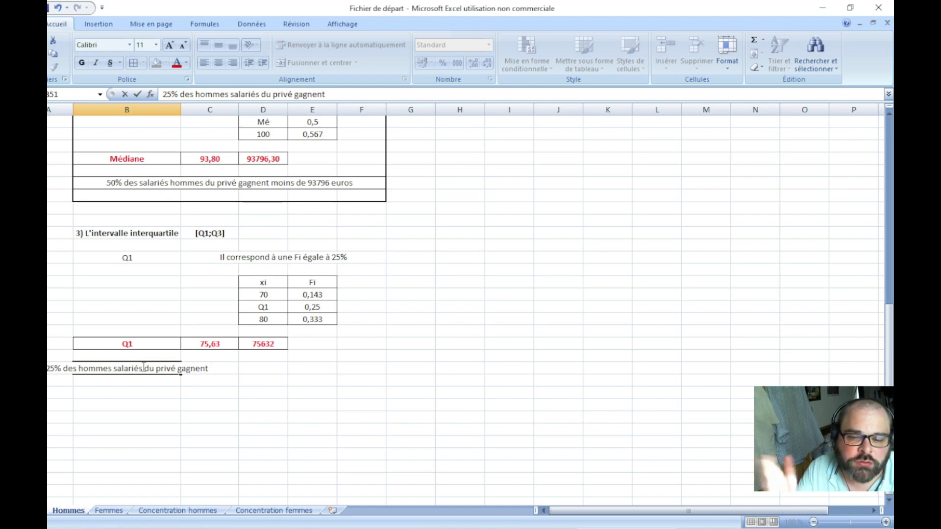
pyautogui.write('m')
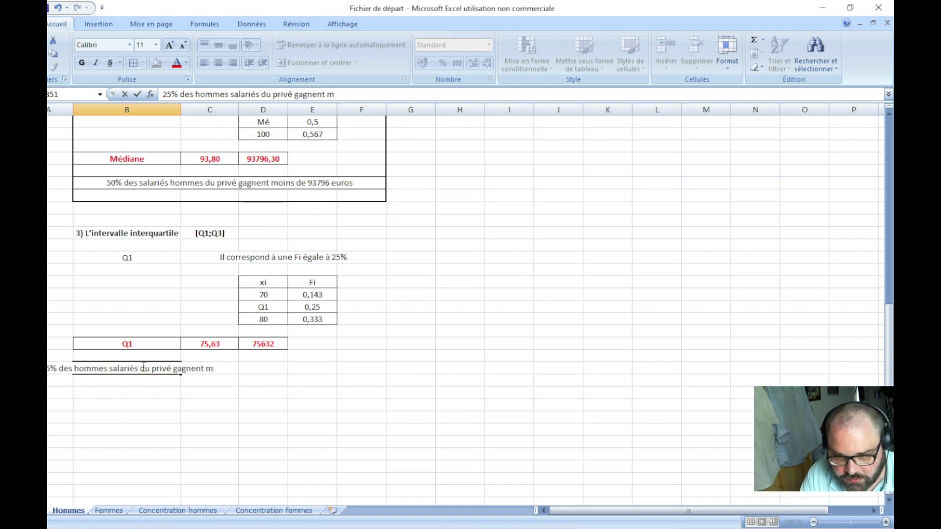
pyautogui.write('oins de ')
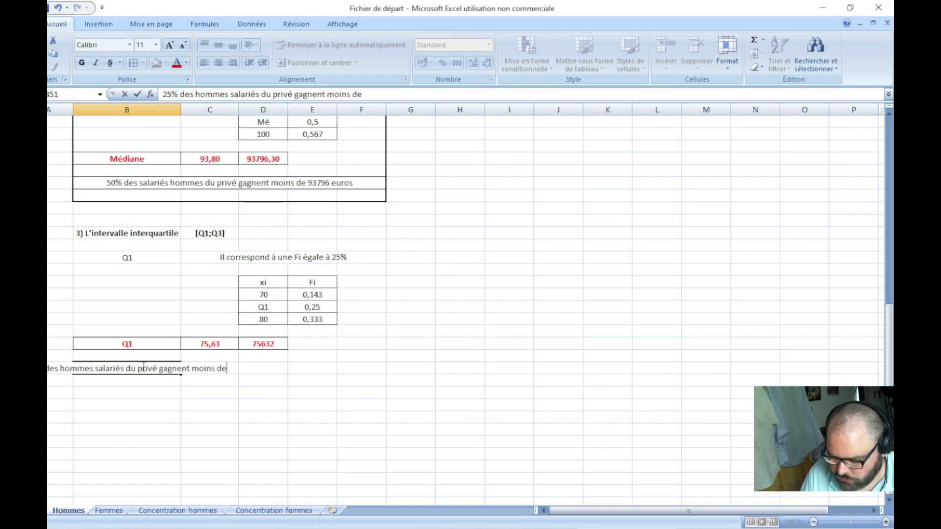
pyautogui.write('75')
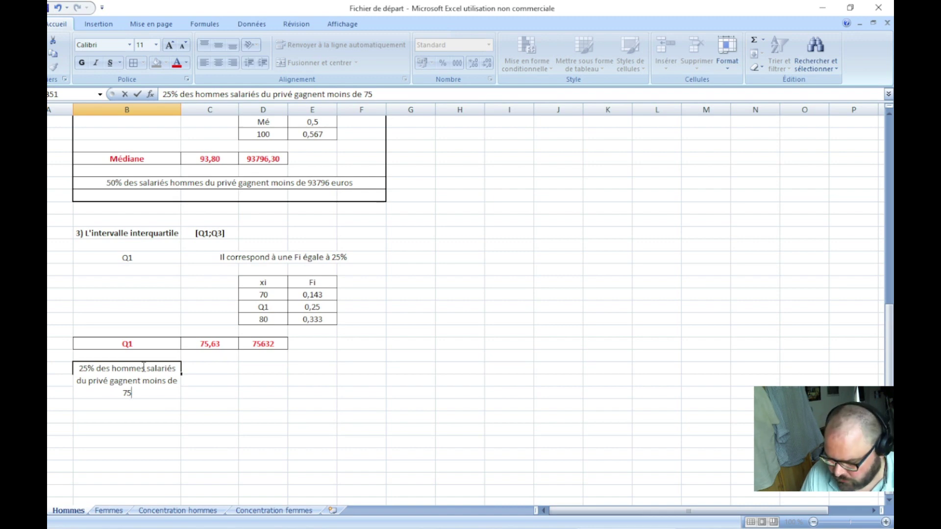
pyautogui.write('632 euros')
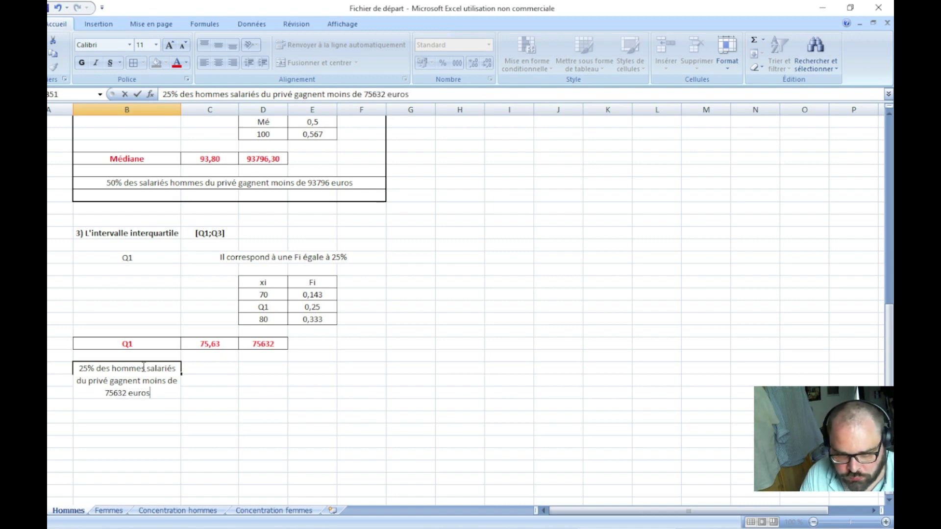
pyautogui.write(" à l'anné")
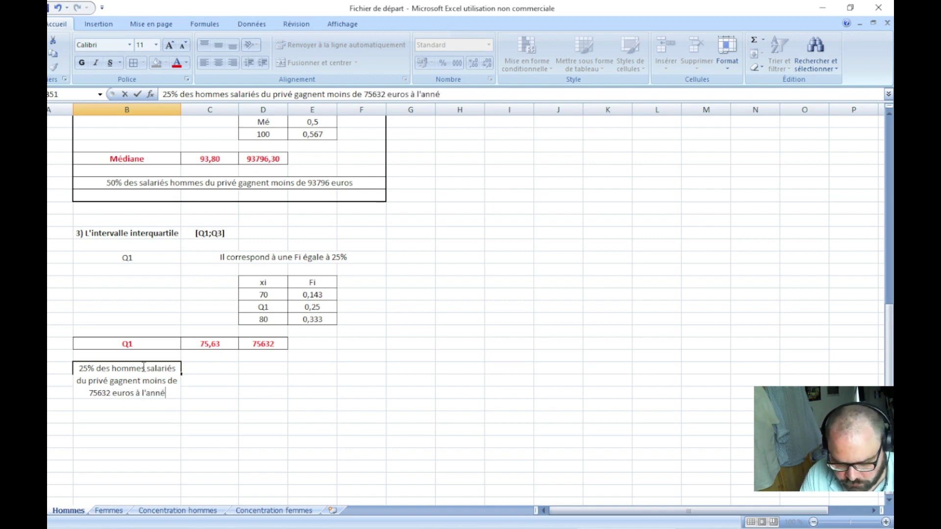
pyautogui.write('e')
pyautogui.press('Return')
# - Merge and centre the Q1 sentence across B51:F51 and give it an outside border
pyautogui.moveTo(128, 365)
pyautogui.mouseDown()
pyautogui.moveTo(376, 358)
pyautogui.moveTo(375, 368)
pyautogui.mouseUp()
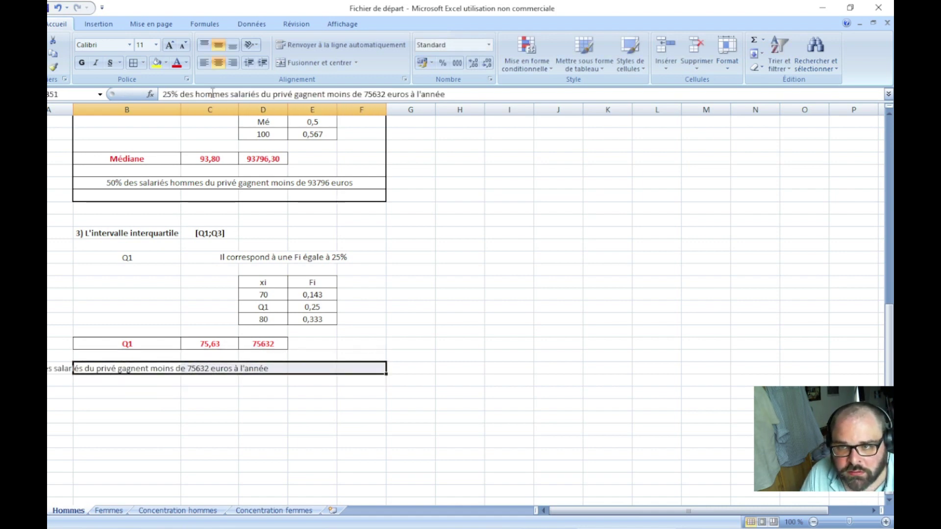
pyautogui.click(304, 63)
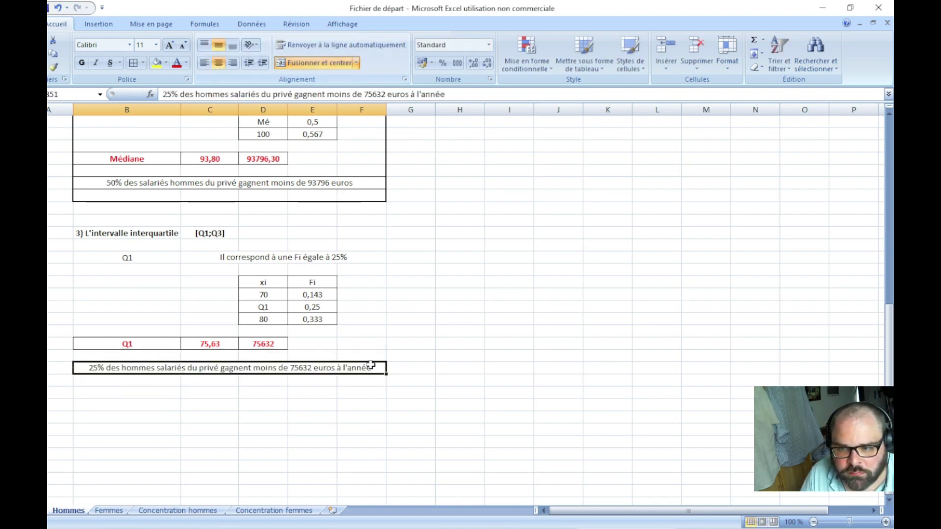
pyautogui.click(223, 399)
pyautogui.click(220, 371)
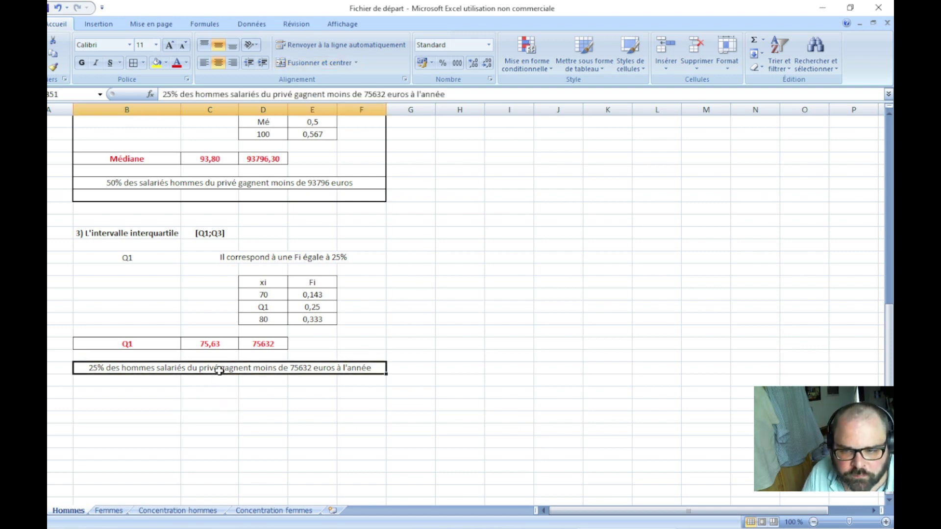
pyautogui.click(133, 64)
pyautogui.click(245, 401)
pyautogui.scroll(1, 240, 422)
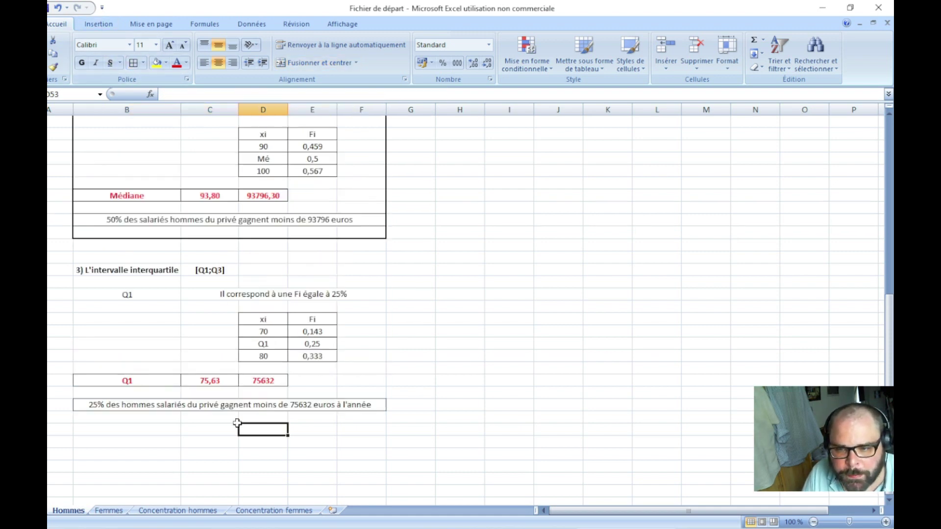
pyautogui.scroll(-2, 201, 417)
pyautogui.scroll(-1, 204, 411)
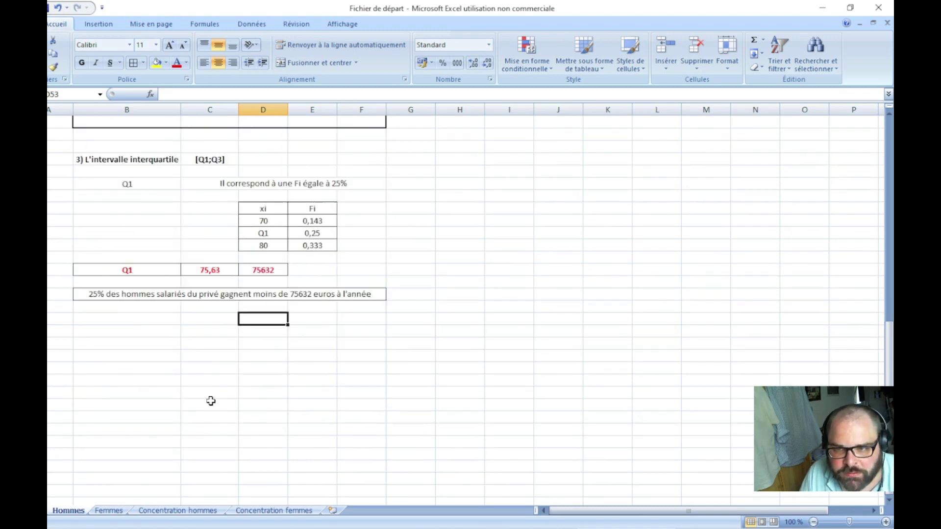
pyautogui.scroll(1, 283, 300)
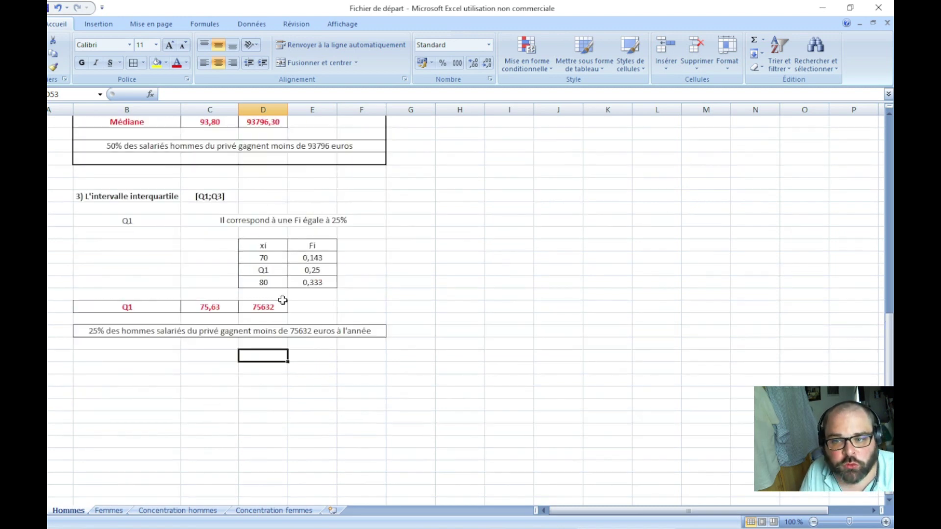
# - Label B53 Q3 and merge-centre 'Il correspond à une Fi égale à 75%' across C53:F53
pyautogui.click(155, 358)
pyautogui.write('Q3')
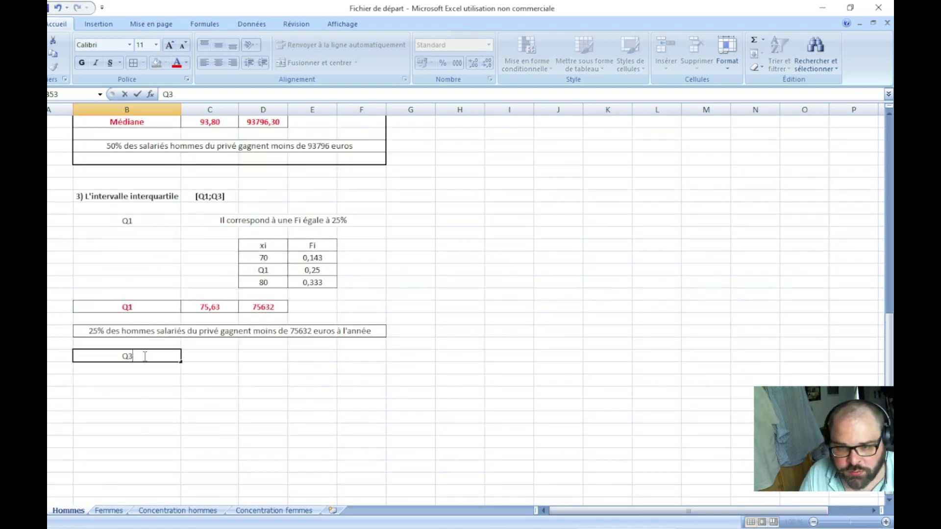
pyautogui.press('Tab')
pyautogui.write('Il cor')
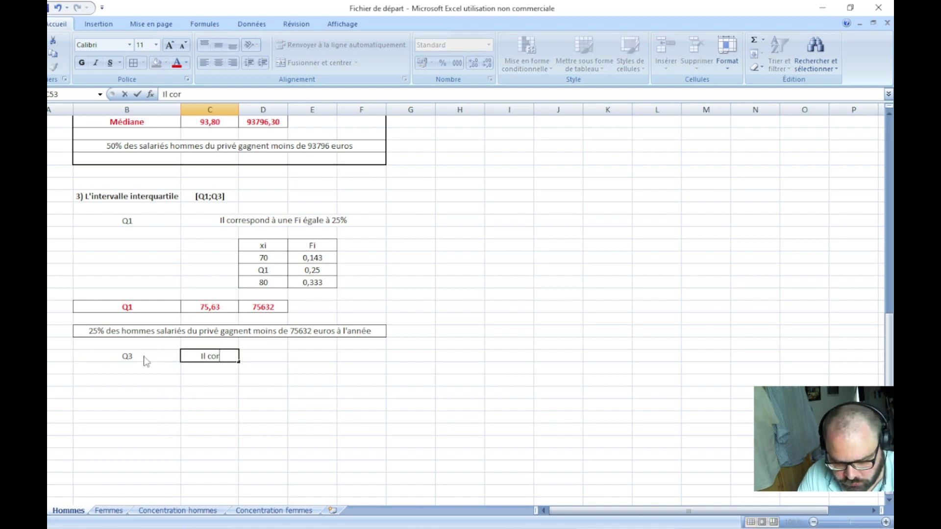
pyautogui.write('respond à')
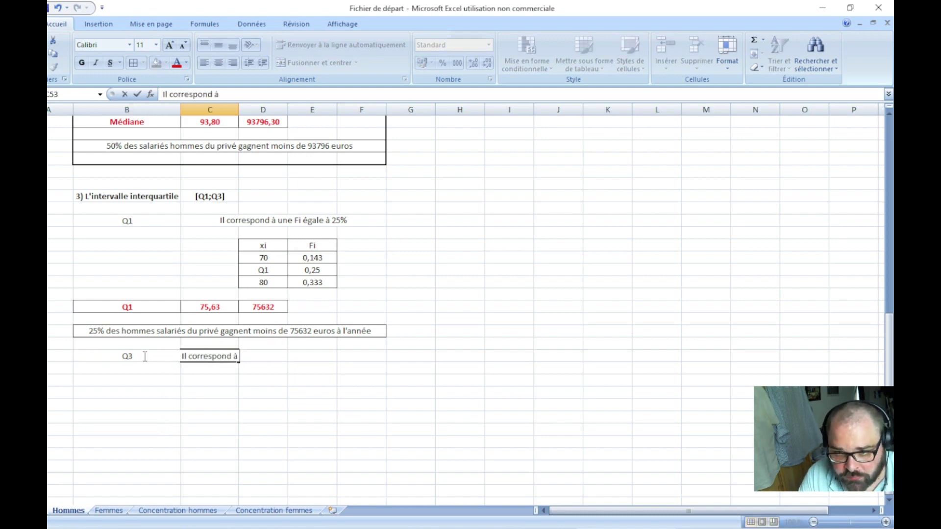
pyautogui.write(' uneFi')
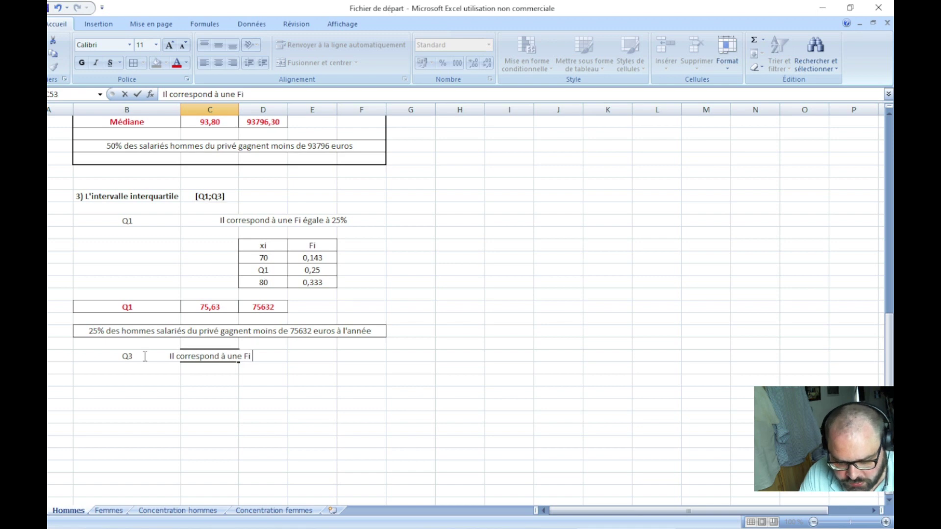
pyautogui.write(' égale à 7')
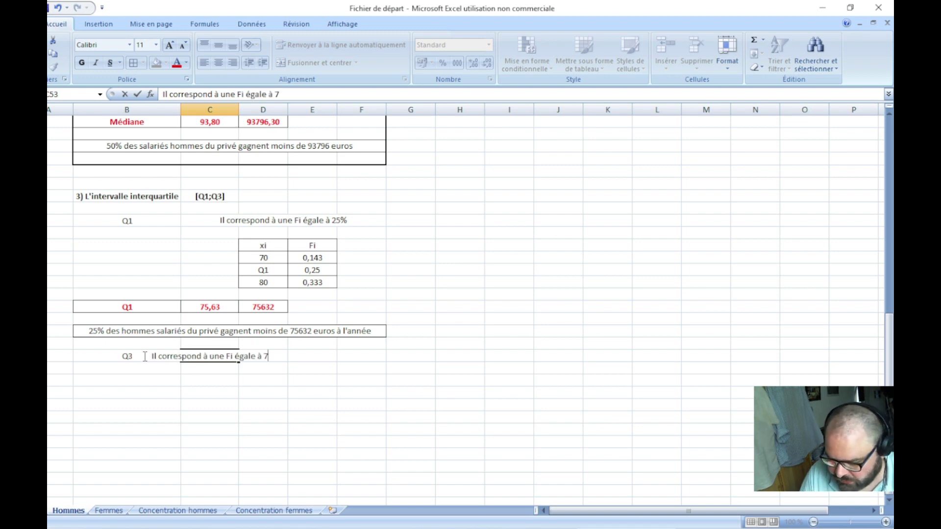
pyautogui.write('5%')
pyautogui.press('Return')
pyautogui.moveTo(200, 356); pyautogui.dragTo(348, 357)
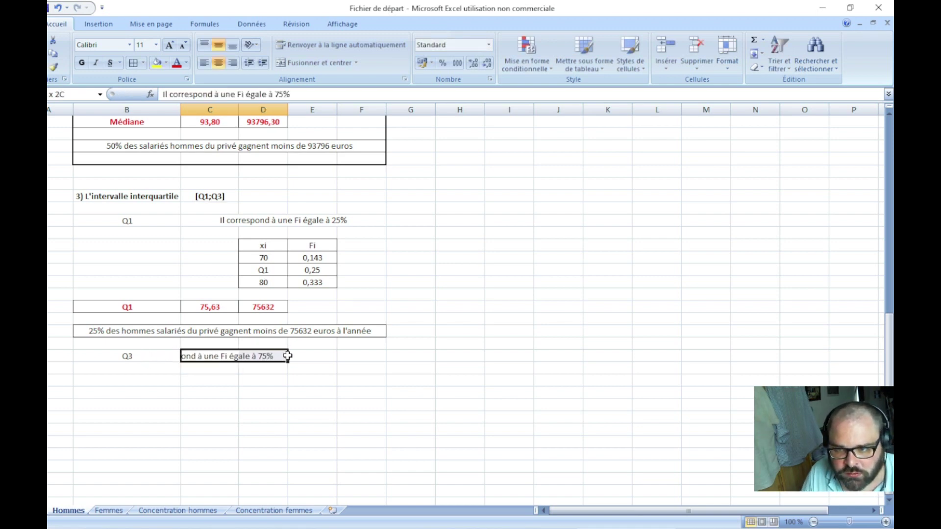
pyautogui.click(314, 63)
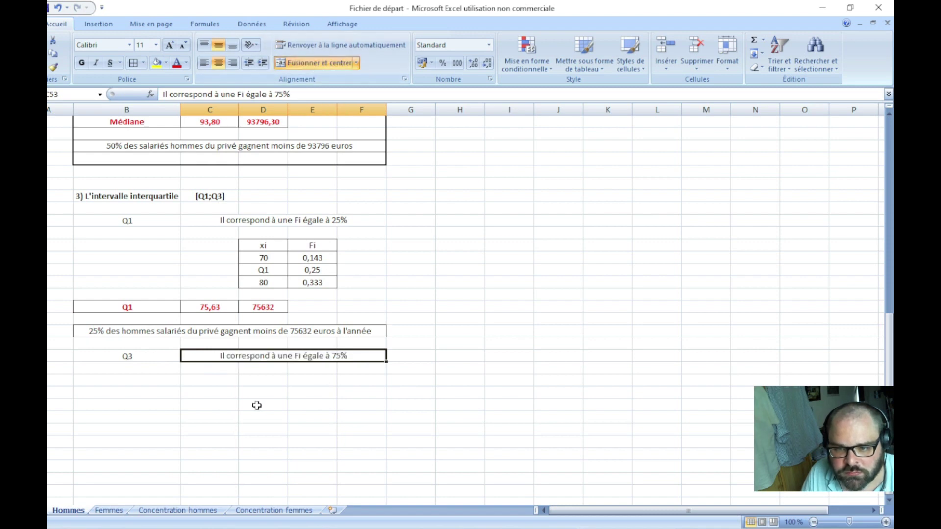
pyautogui.moveTo(263, 245); pyautogui.dragTo(327, 281)
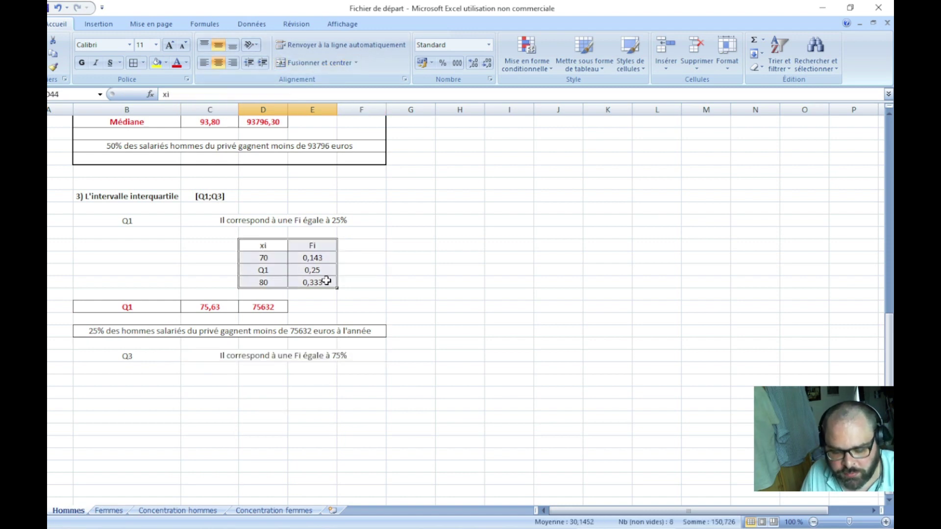
# - Copy the Q1 xi/Fi table below the Q3 line, relabelling it Q3 with Fi 0,75
pyautogui.hotkey('ctrl', 'c')
pyautogui.click(264, 380)
pyautogui.hotkey('ctrl', 'v')
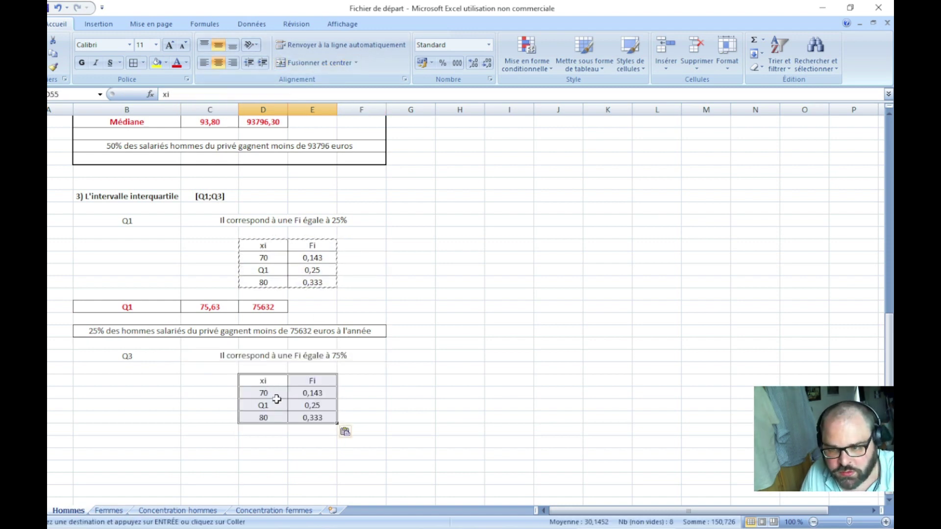
pyautogui.doubleClick(275, 403)
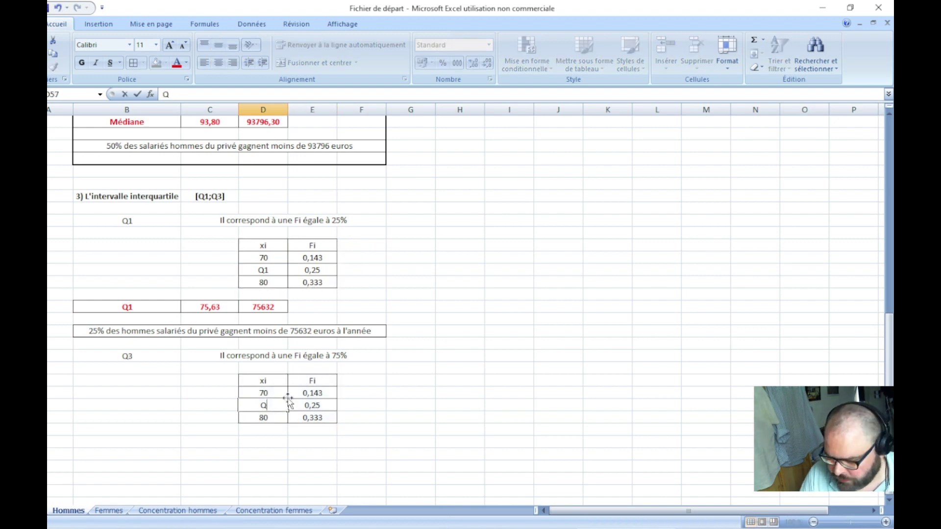
pyautogui.write('3')
pyautogui.press('Tab')
pyautogui.write('0,')
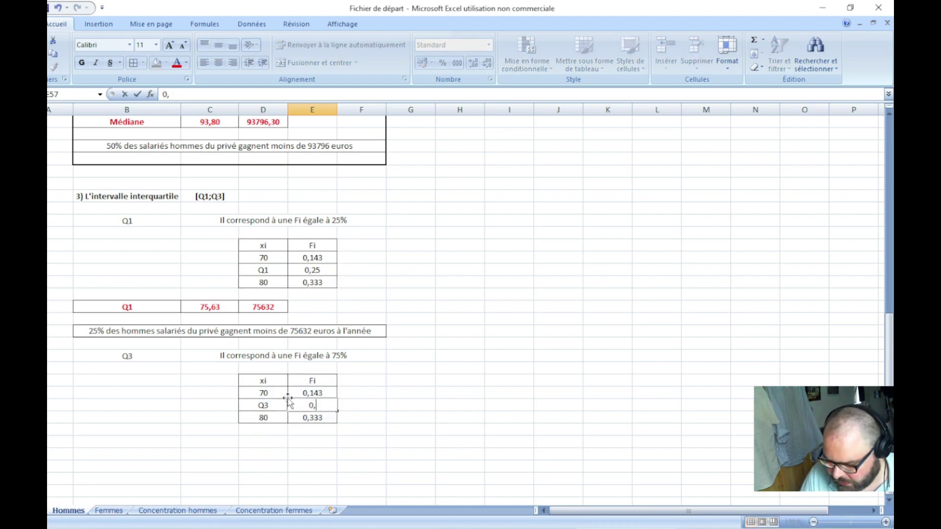
pyautogui.write('75')
pyautogui.press('Return')
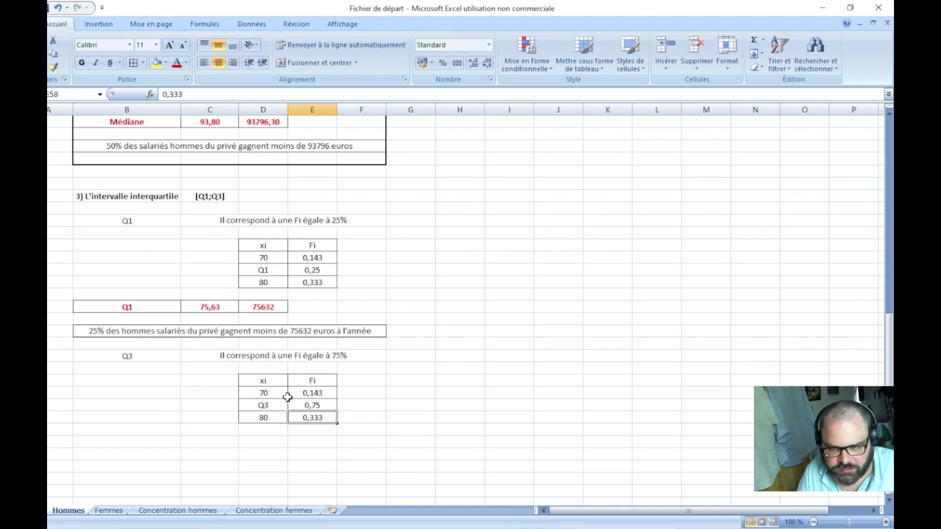
# - Remove the yellow fill from the 60-70 and 70-80 class rows, then select the 100-110 and 110-120 rows
pyautogui.scroll(7, 287, 397)
pyautogui.scroll(5, 312, 407)
pyautogui.moveTo(48, 198); pyautogui.dragTo(48, 210)
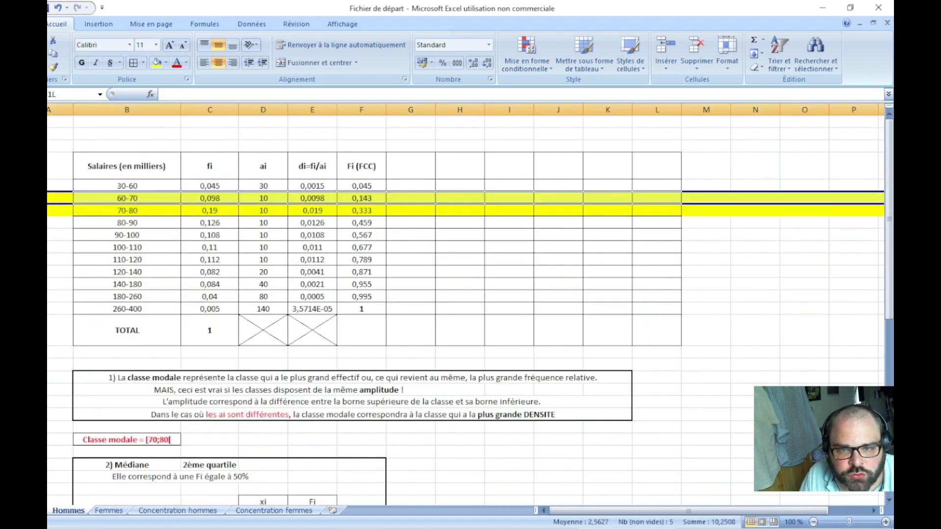
pyautogui.click(166, 63)
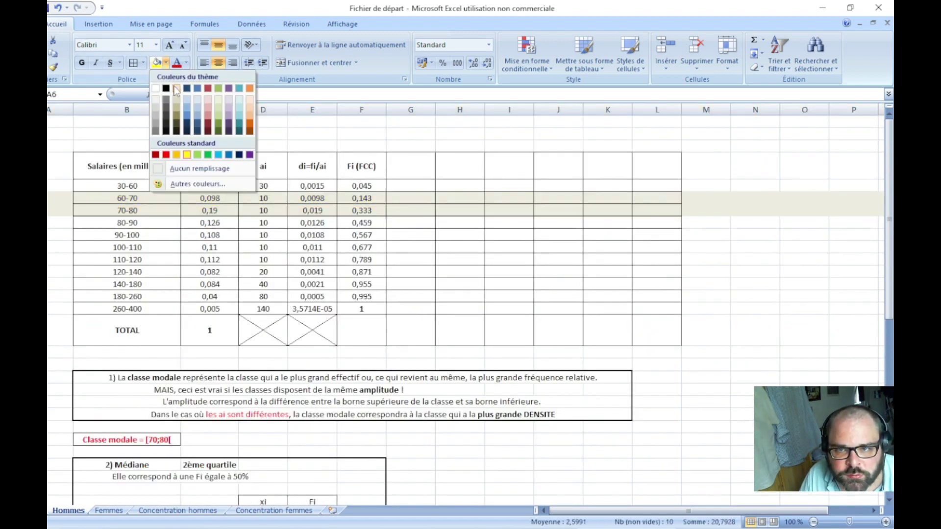
pyautogui.click(185, 167)
pyautogui.click(303, 284)
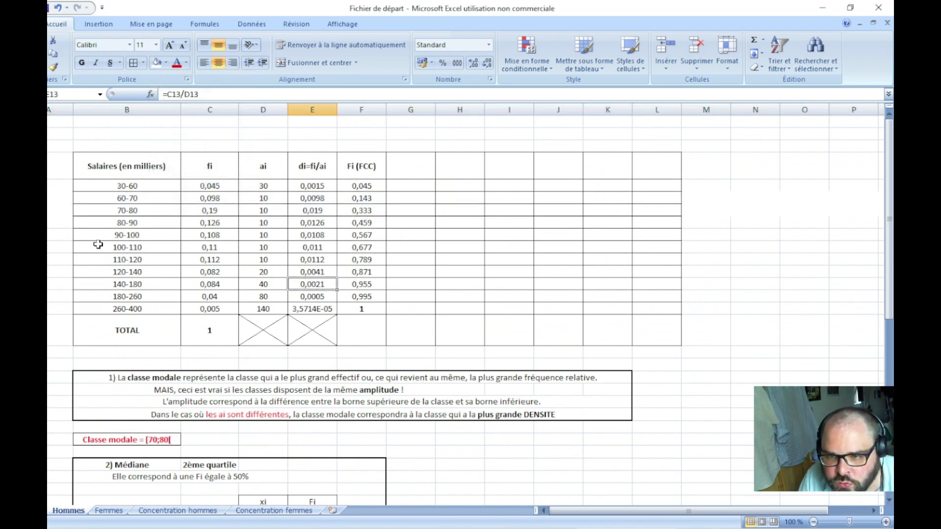
pyautogui.moveTo(47, 247); pyautogui.dragTo(47, 259)
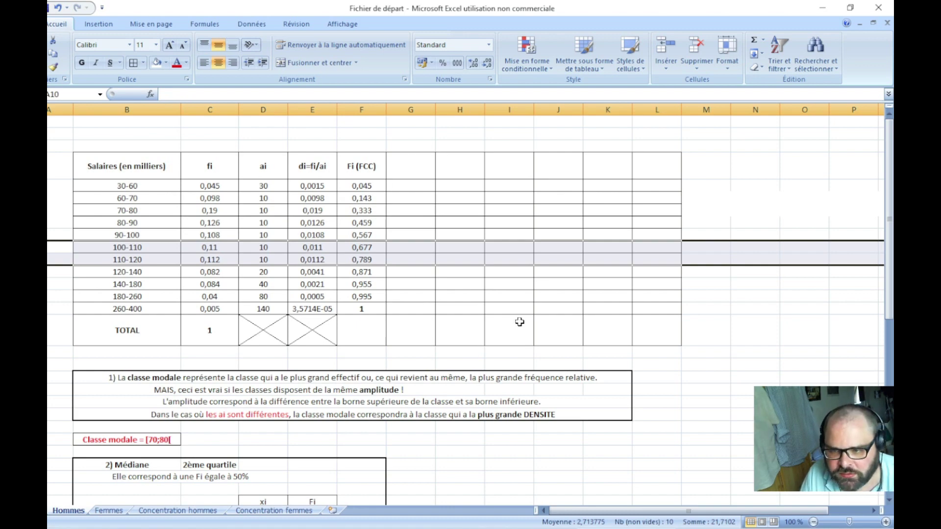
pyautogui.scroll(-8, 441, 372)
pyautogui.scroll(-2, 343, 422)
# - Set the Q3 table's cumulative frequencies to 0,677 and 0,789
pyautogui.click(319, 429)
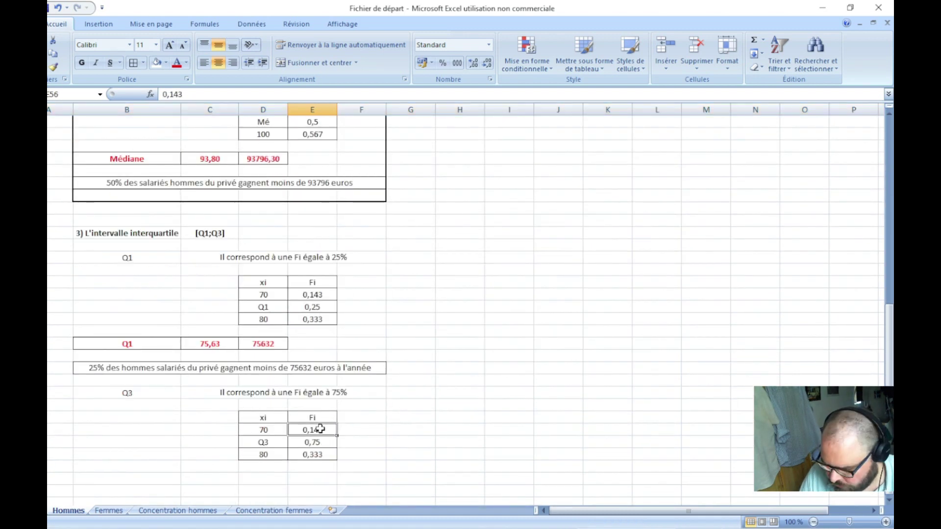
pyautogui.write('0,677')
pyautogui.press('Return')
pyautogui.press('Return')
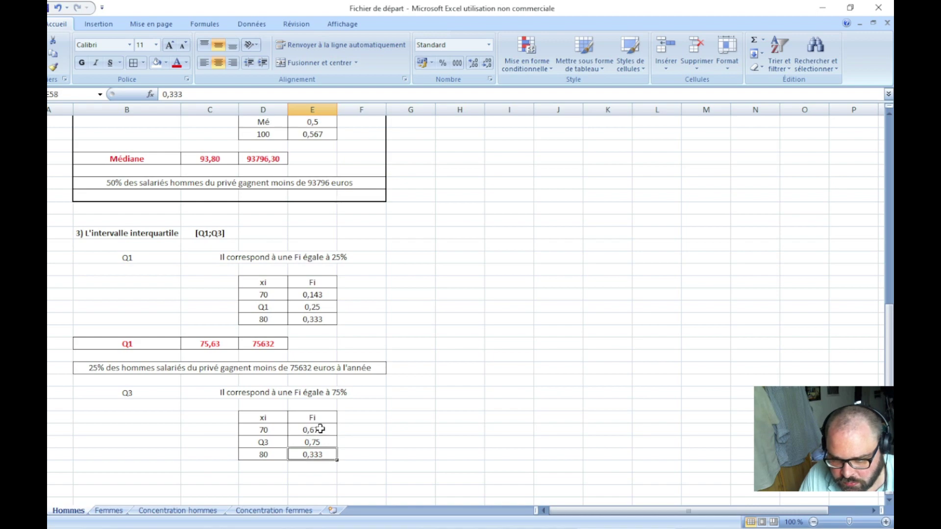
pyautogui.scroll(6, 495, 347)
pyautogui.scroll(3, 495, 346)
pyautogui.scroll(2, 494, 347)
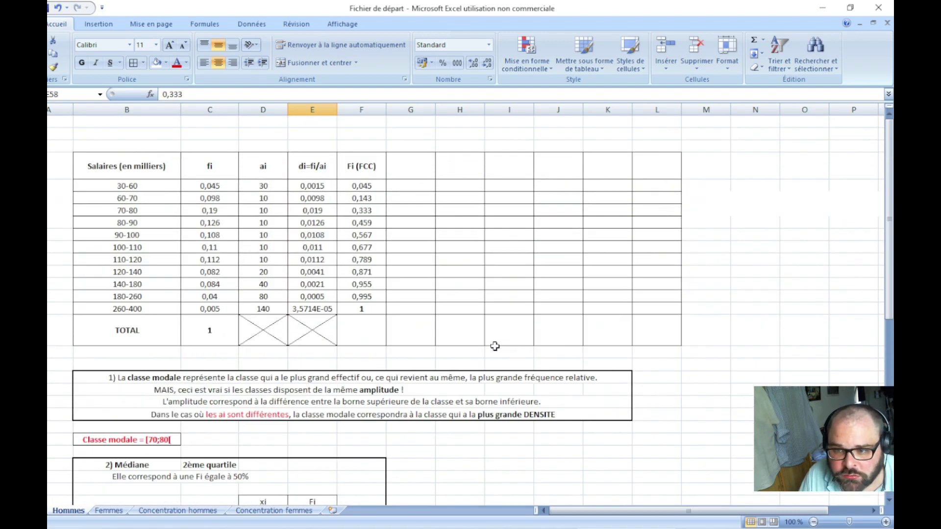
pyautogui.scroll(-6, 495, 346)
pyautogui.scroll(-5, 495, 346)
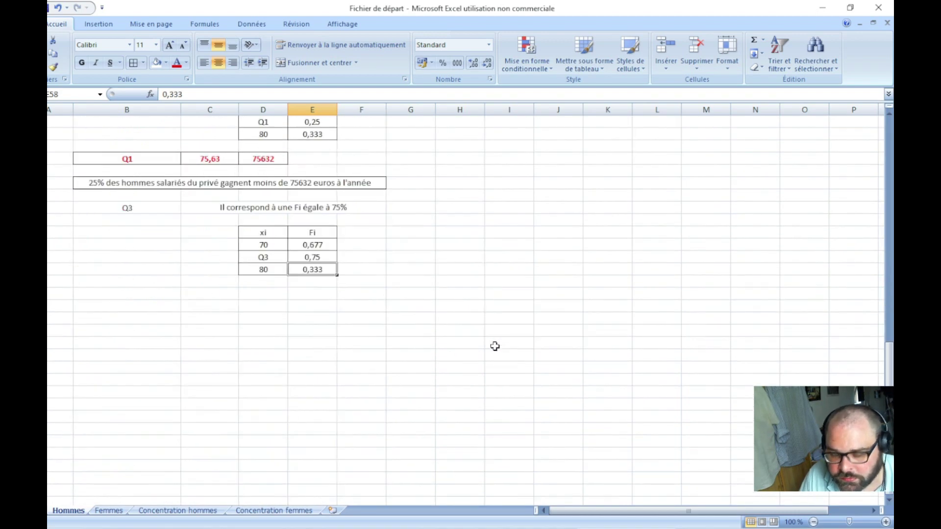
pyautogui.write('0,789')
pyautogui.press('Return')
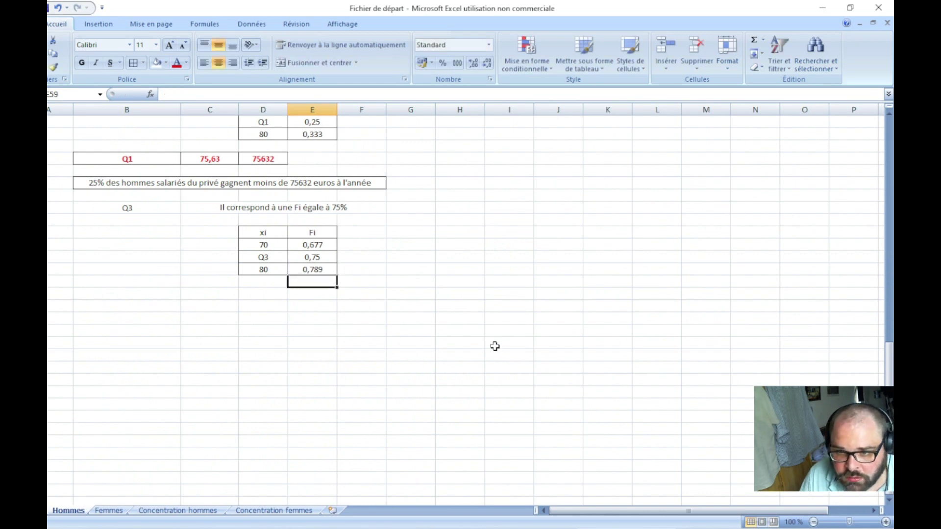
# - Set the Q3 table's xi bounds to 110 and 120
pyautogui.scroll(7, 330, 294)
pyautogui.scroll(4, 374, 385)
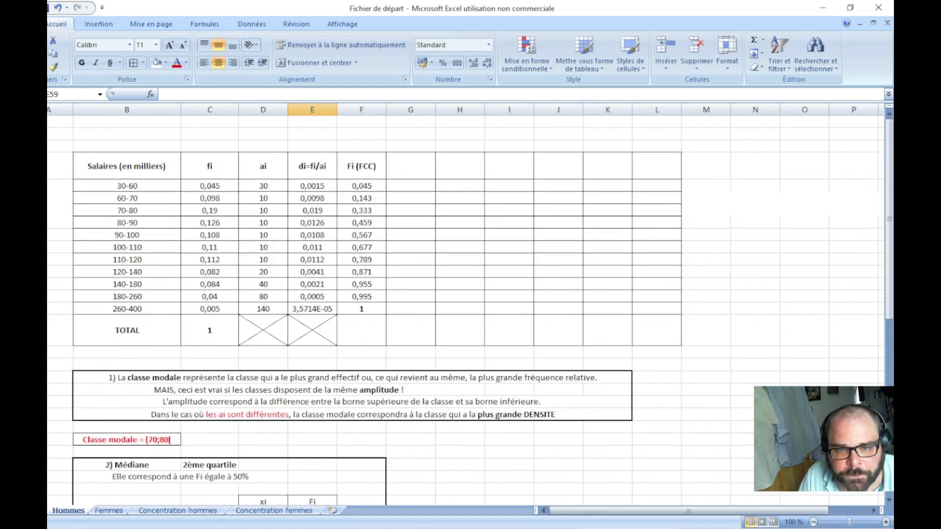
pyautogui.click(48, 247)
pyautogui.moveTo(48, 247); pyautogui.dragTo(48, 259)
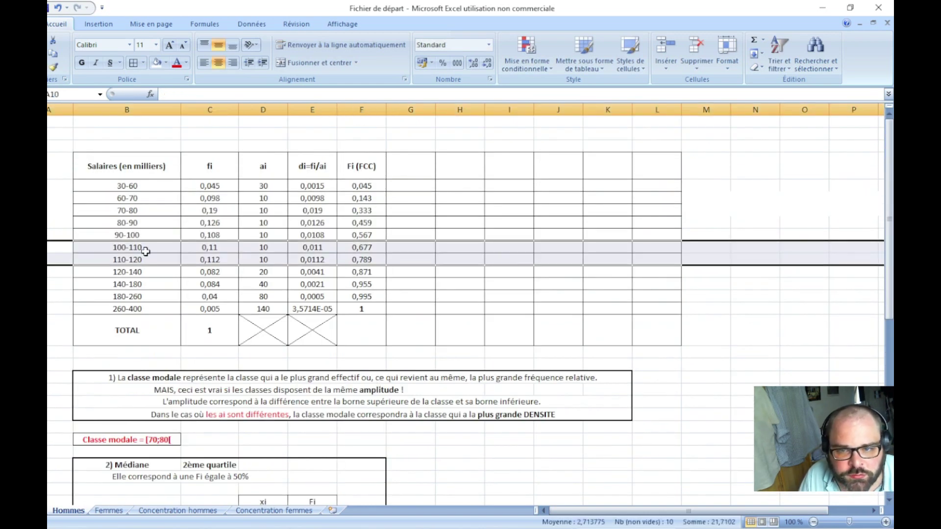
pyautogui.scroll(-10, 439, 392)
pyautogui.scroll(-5, 437, 391)
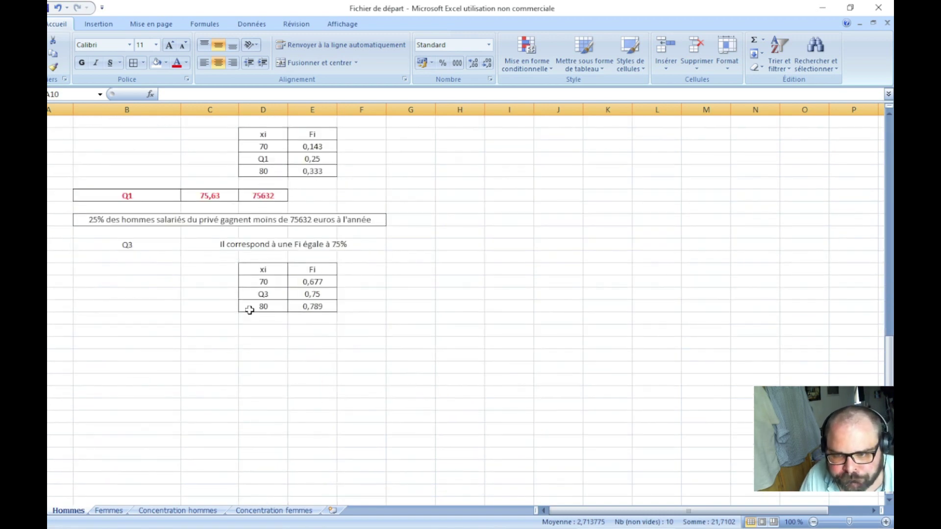
pyautogui.click(262, 283)
pyautogui.write('11')
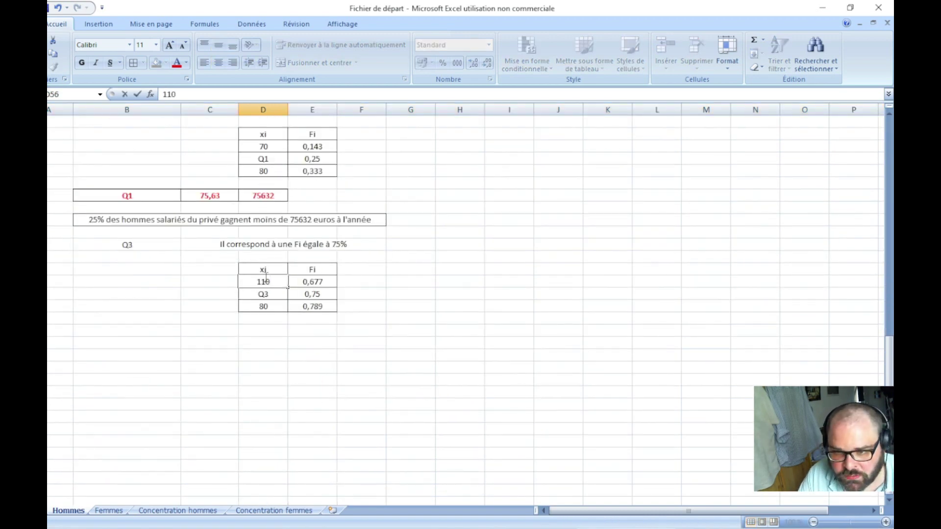
pyautogui.press('Return')
pyautogui.press('Return')
pyautogui.write('12')
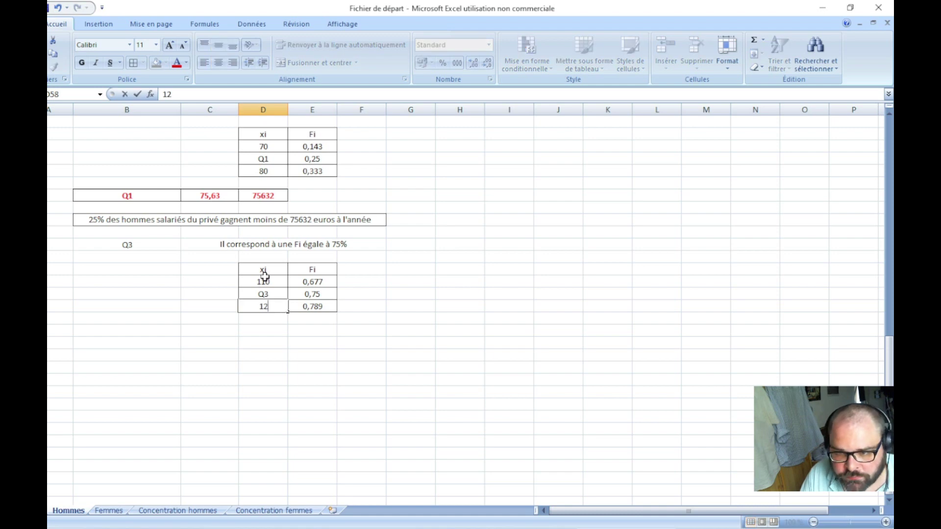
pyautogui.press('Return')
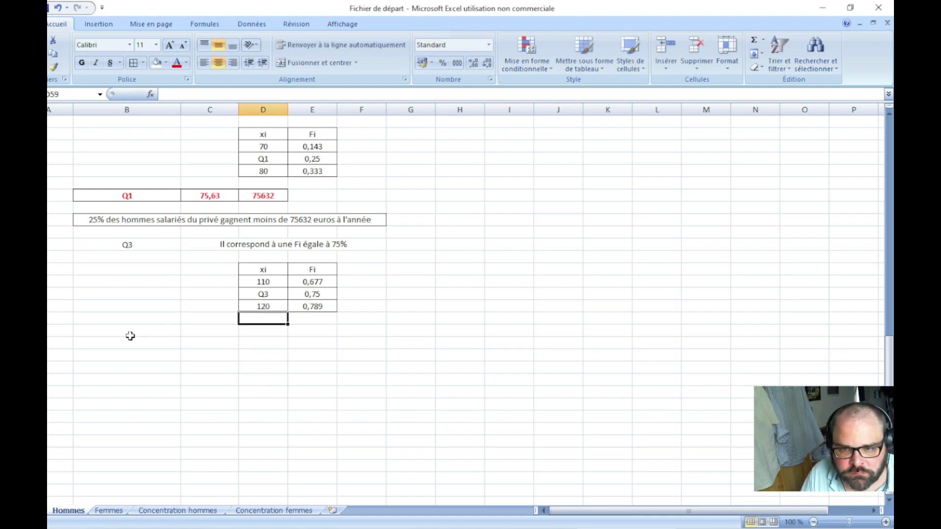
pyautogui.click(130, 334)
# - Label Q3 and interpolate it in C60 with =(((E57-E56)/(E58-E56))*(D58-D56))+D56, giving 116,5178571
pyautogui.write('Q3')
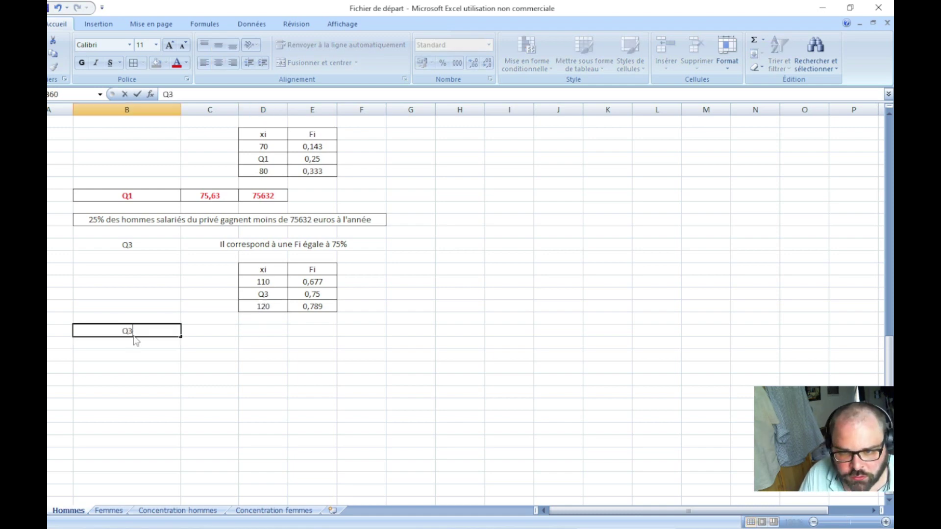
pyautogui.press('Tab')
pyautogui.write('=((')
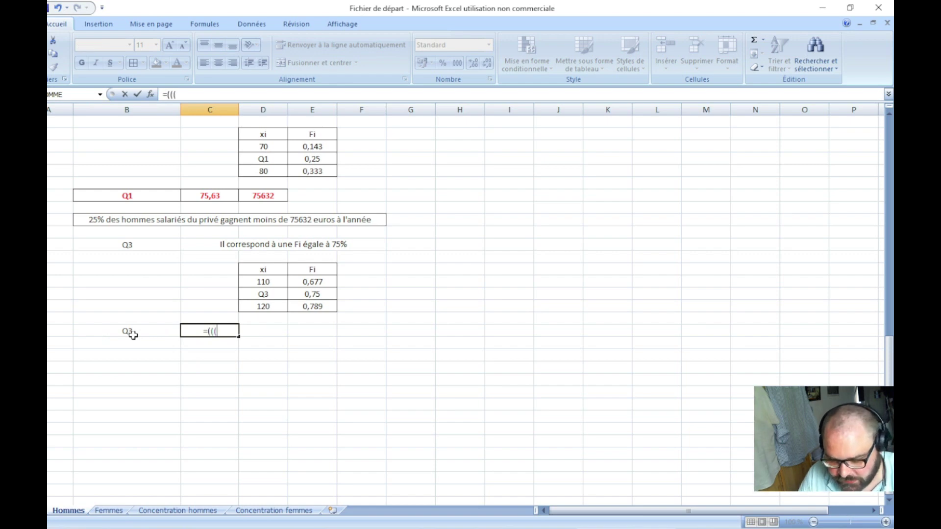
pyautogui.click(331, 293)
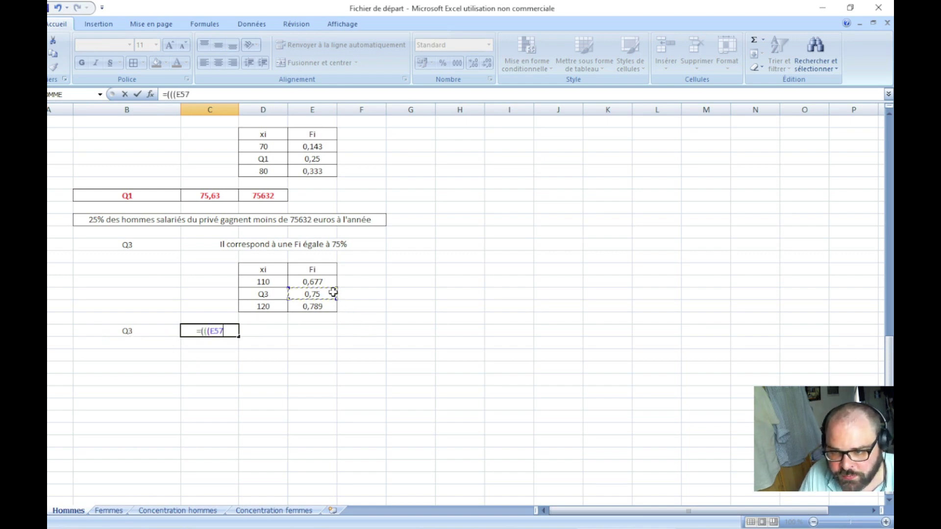
pyautogui.write('-')
pyautogui.click(331, 281)
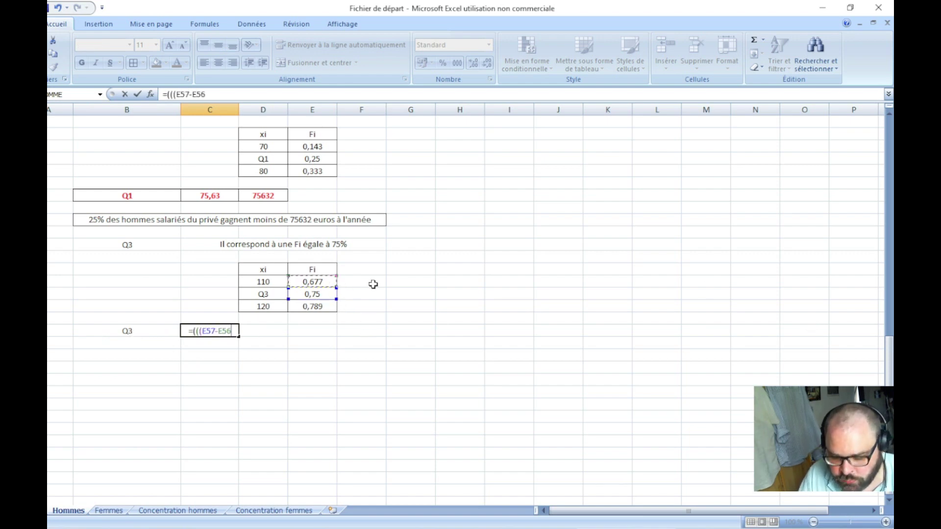
pyautogui.write(')/(')
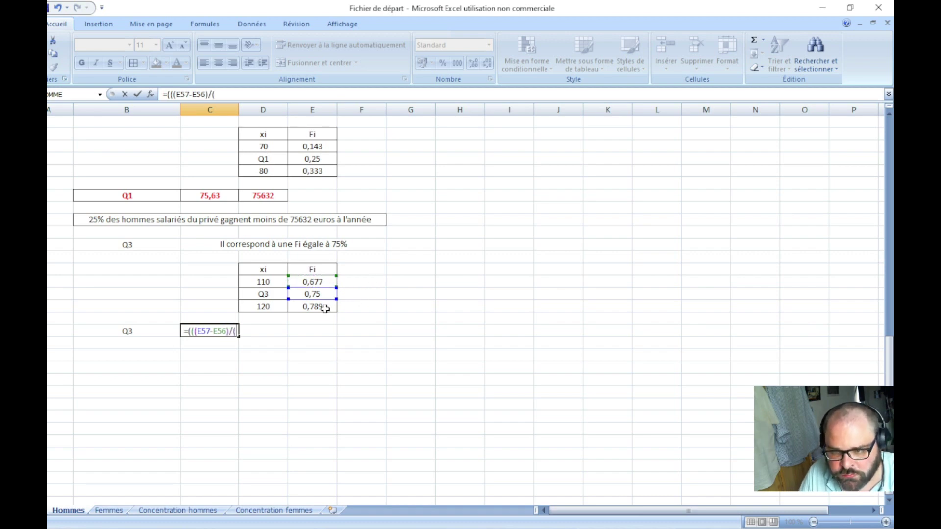
pyautogui.click(328, 307)
pyautogui.write('-')
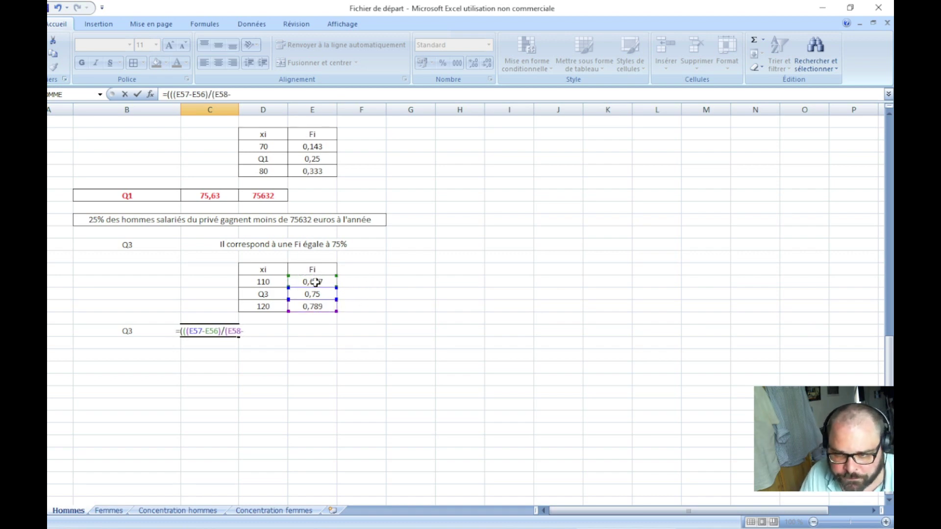
pyautogui.click(315, 282)
pyautogui.write('))')
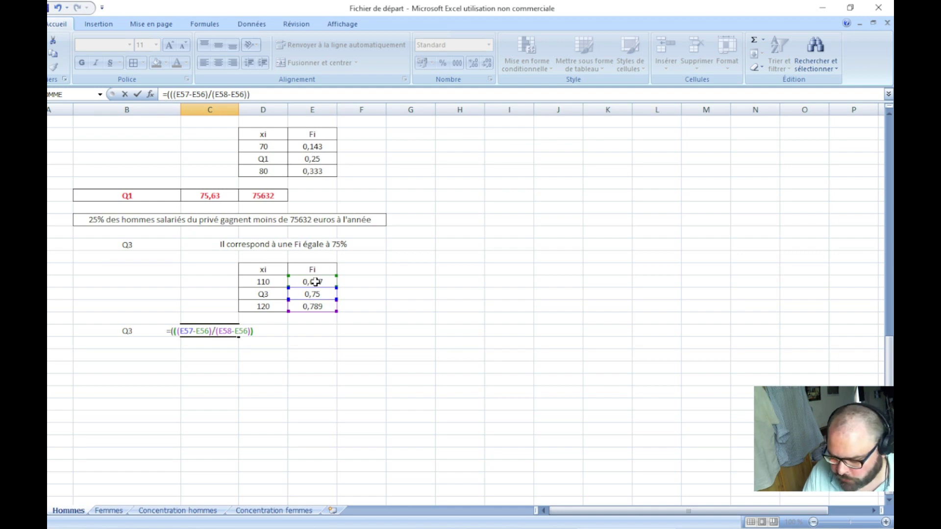
pyautogui.write('*')
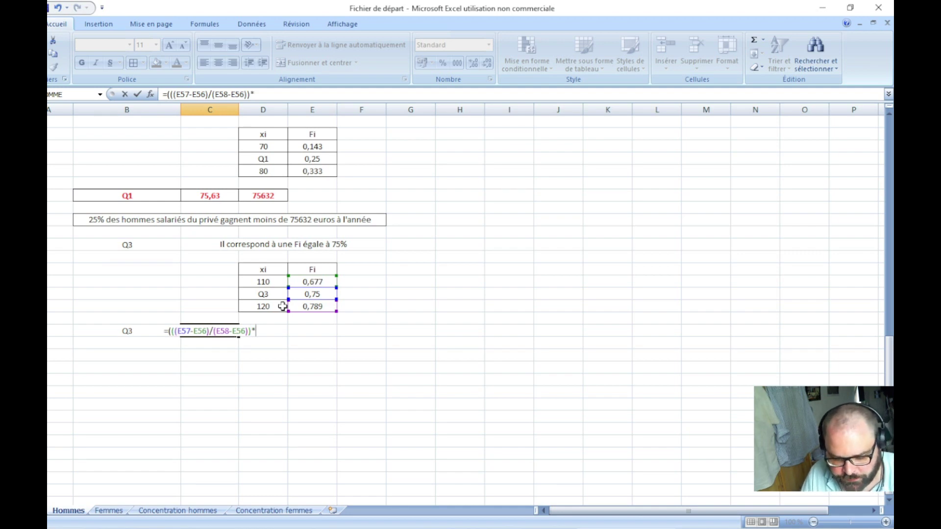
pyautogui.write('(')
pyautogui.click(273, 307)
pyautogui.write('-')
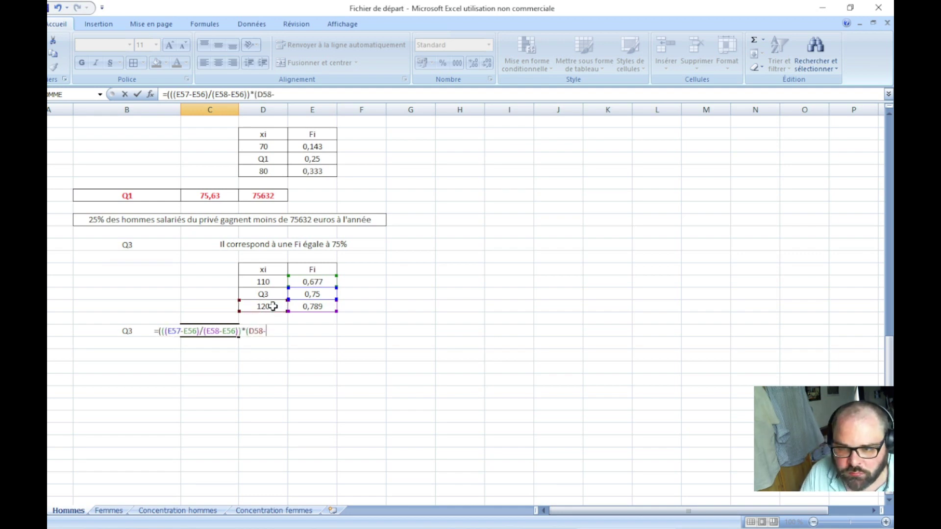
pyautogui.click(278, 283)
pyautogui.write('))')
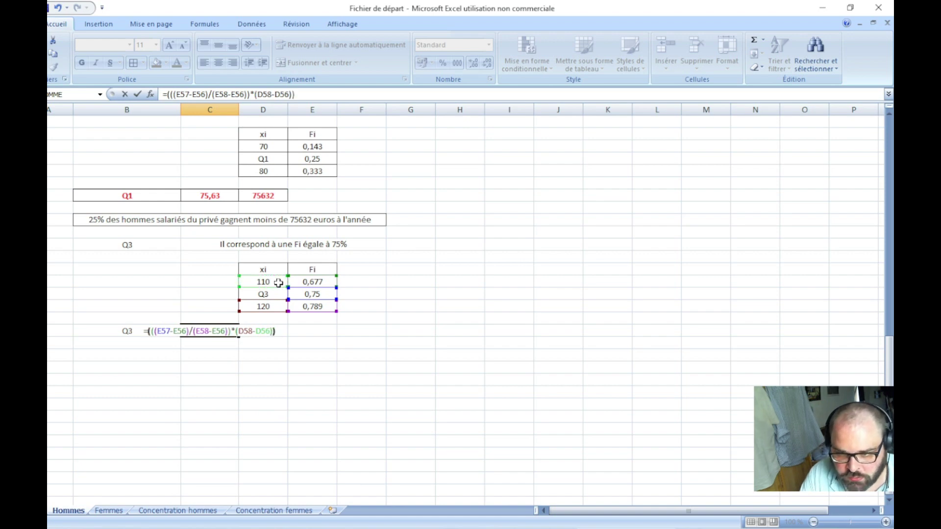
pyautogui.write('+')
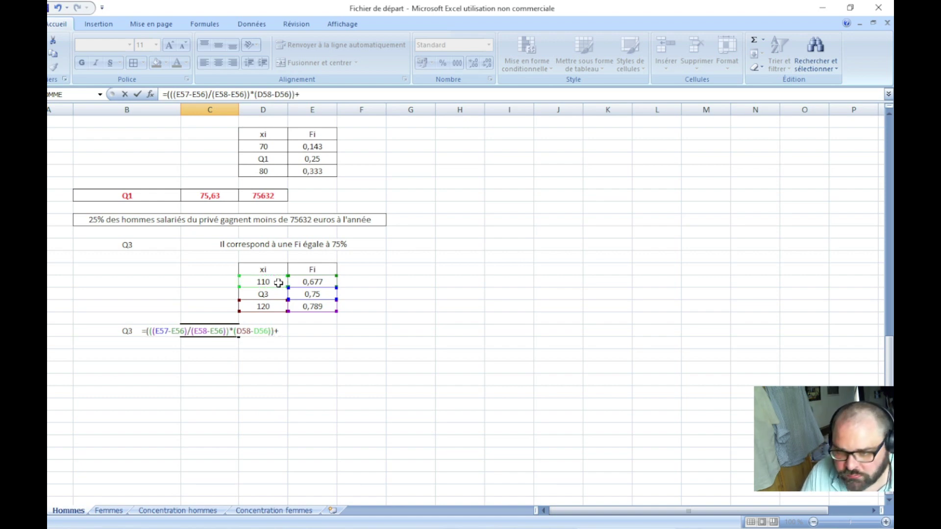
pyautogui.click(278, 283)
pyautogui.press('Return')
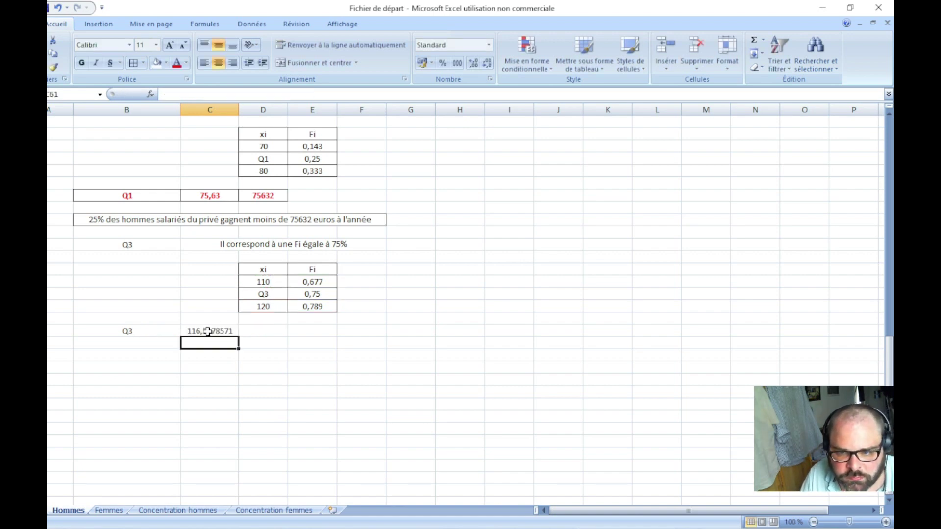
# - Convert Q3 to euros in D60 with =C60*1000, giving 116517,857
pyautogui.click(267, 332)
pyautogui.write('=')
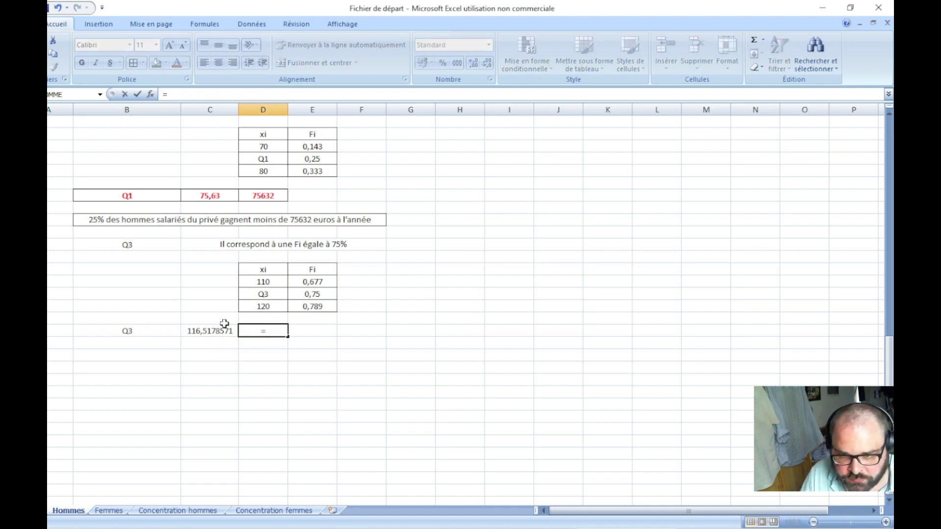
pyautogui.click(223, 330)
pyautogui.write('*1000')
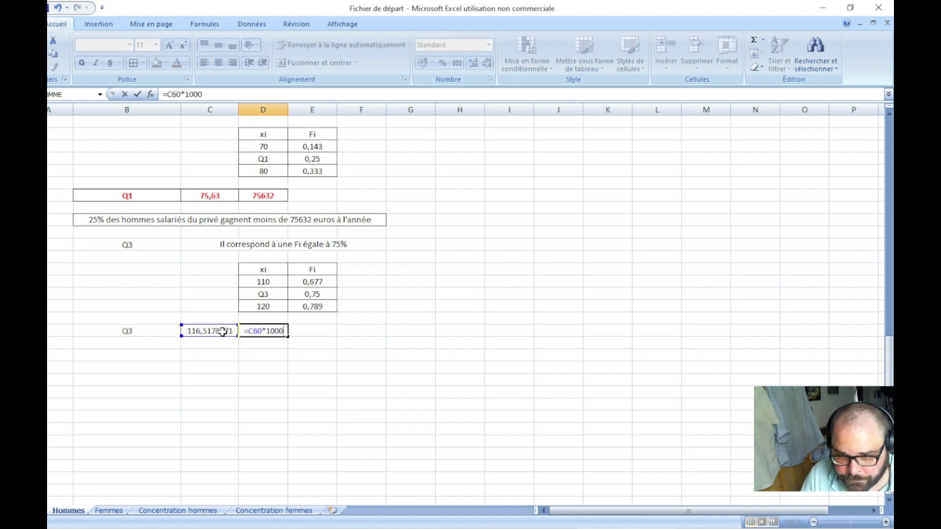
pyautogui.press('Return')
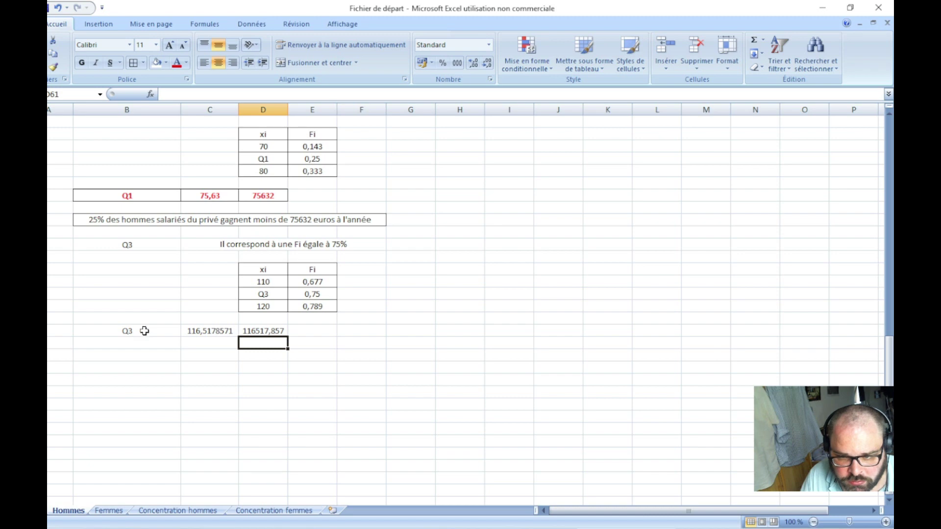
pyautogui.moveTo(144, 330); pyautogui.dragTo(259, 330)
# - Make the Q3 row bold red and format C60 as a number with 2 decimals (116,52)
pyautogui.click(176, 62)
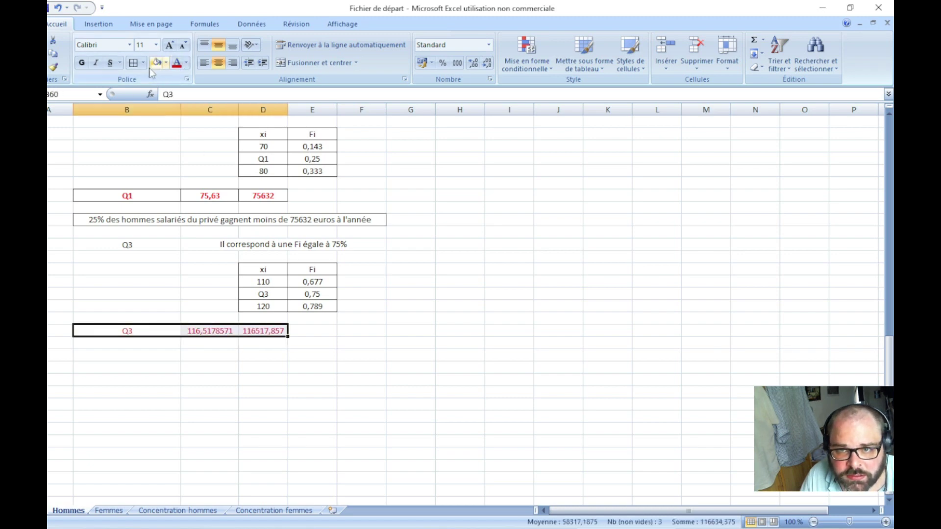
pyautogui.click(81, 62)
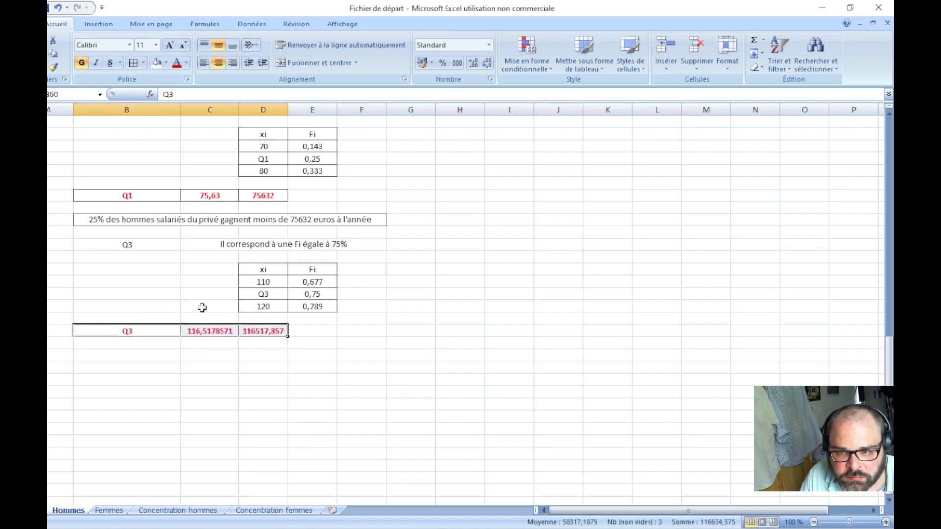
pyautogui.rightClick(210, 331)
pyautogui.click(294, 280)
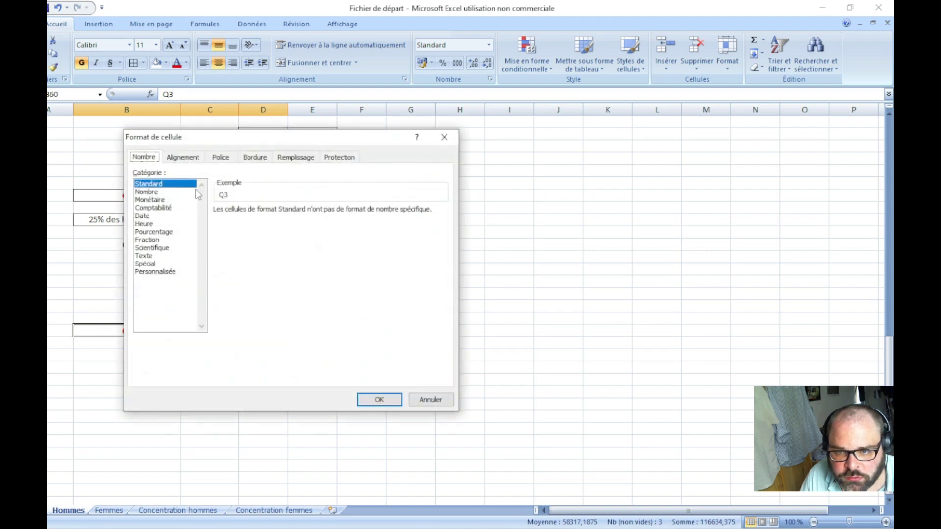
pyautogui.click(196, 191)
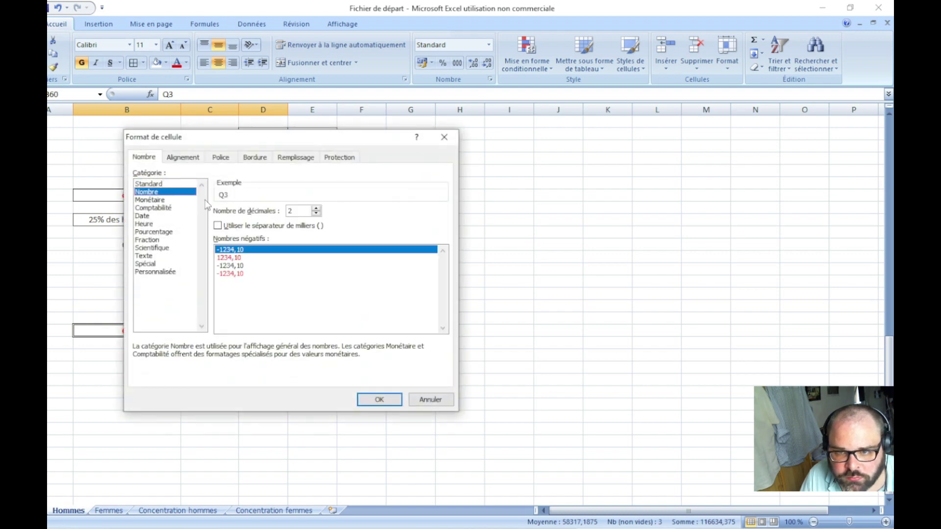
pyautogui.click(379, 400)
# - Set D60 to 0 decimal places so the euro value shows 116518
pyautogui.rightClick(269, 330)
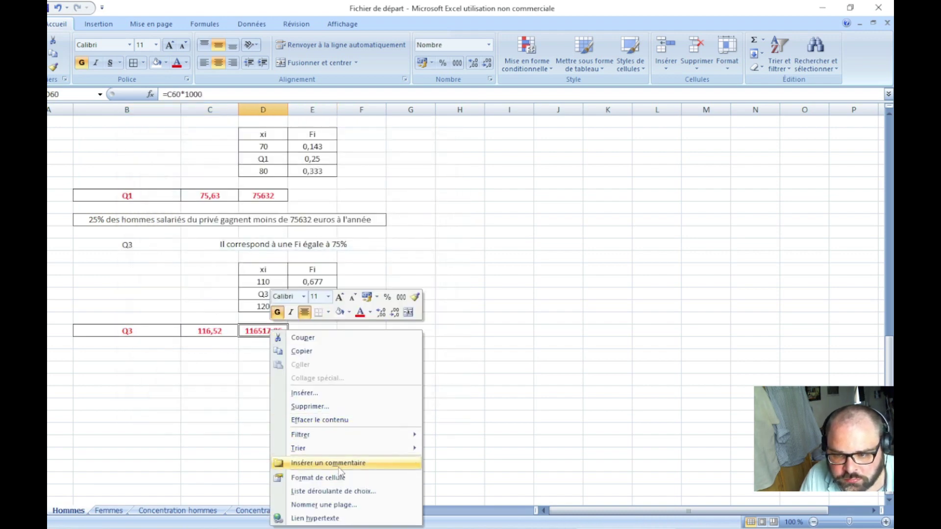
pyautogui.click(299, 474)
pyautogui.press('BackSpace')
pyautogui.write('0')
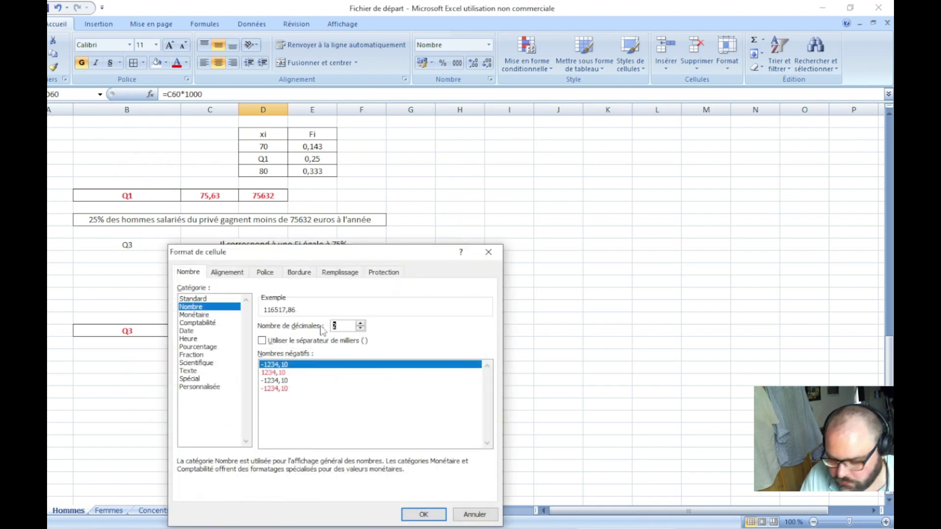
pyautogui.press('Return')
pyautogui.click(240, 355)
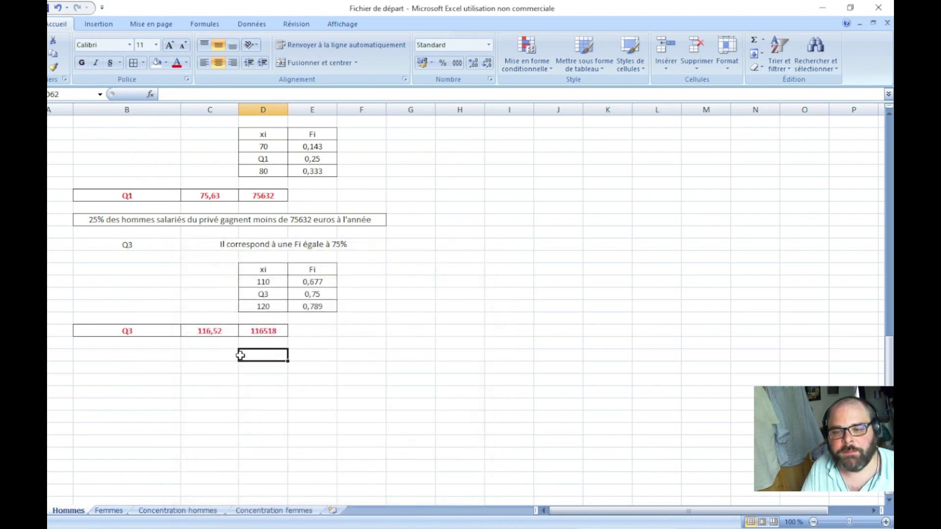
# - Enter '75% des hommes salariés du privé gagnent moins de 116518 euros à l'année' in B62
pyautogui.click(145, 353)
pyautogui.write('75')
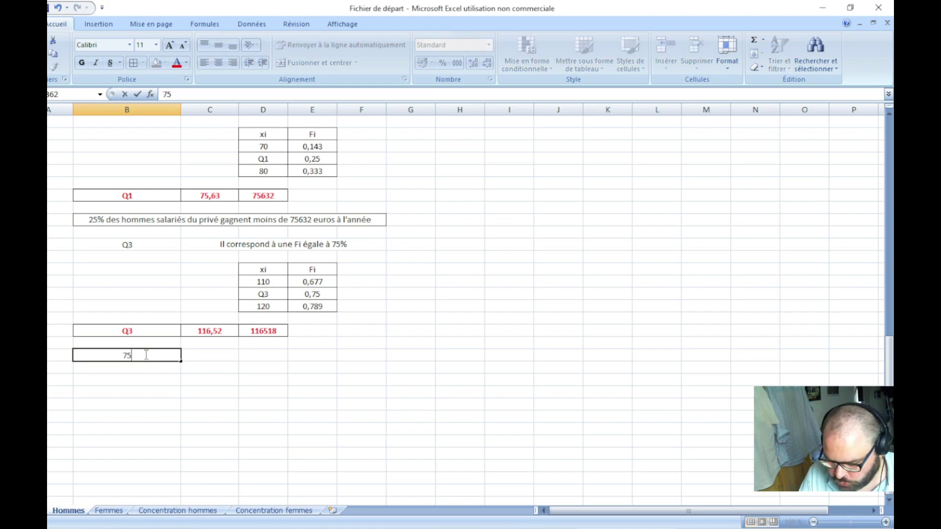
pyautogui.write('%µ')
pyautogui.press('BackSpace')
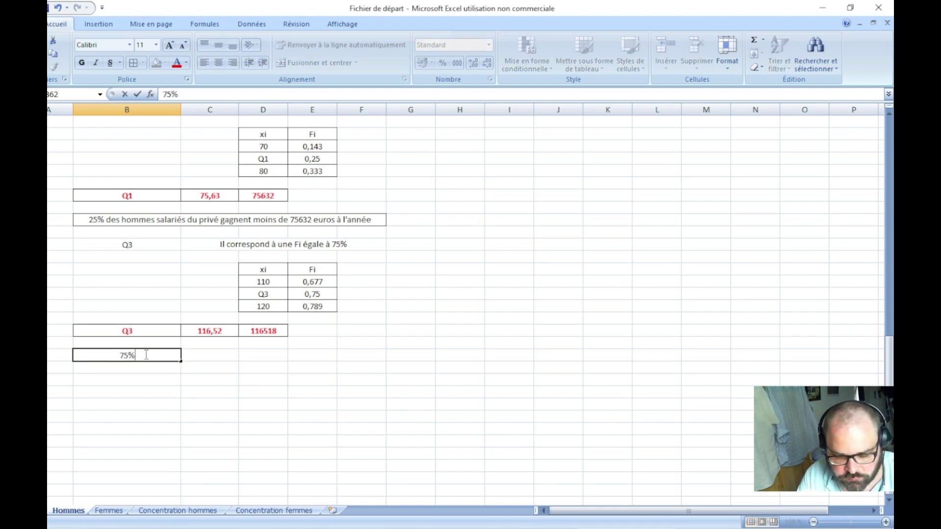
pyautogui.write('des hommes ')
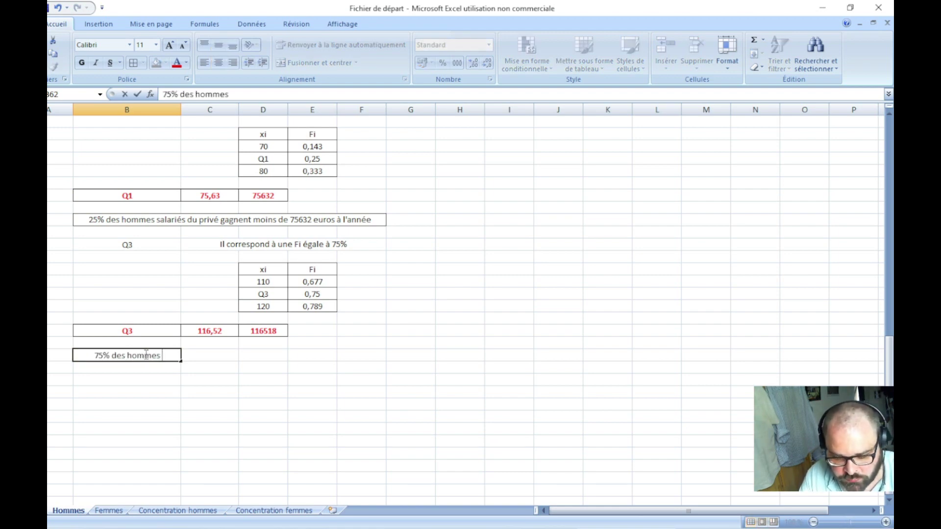
pyautogui.write('salariés du p')
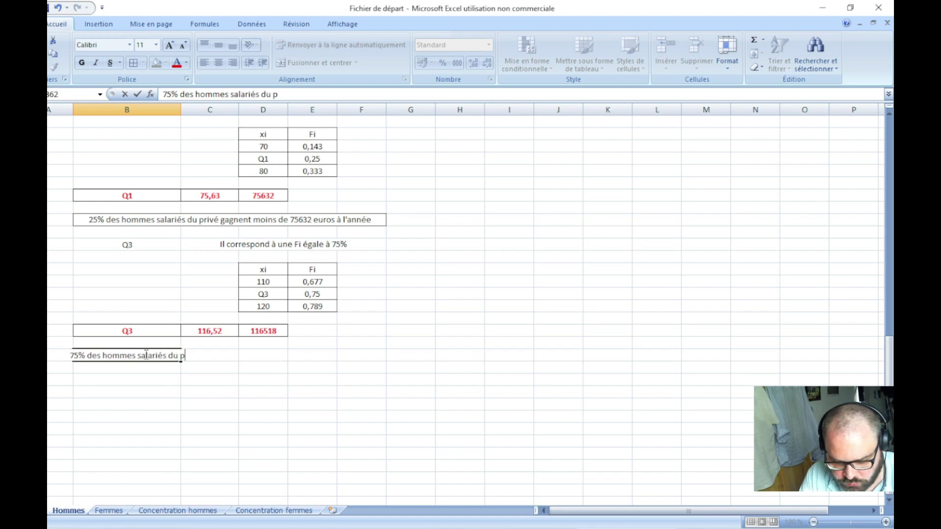
pyautogui.write('rivé gag')
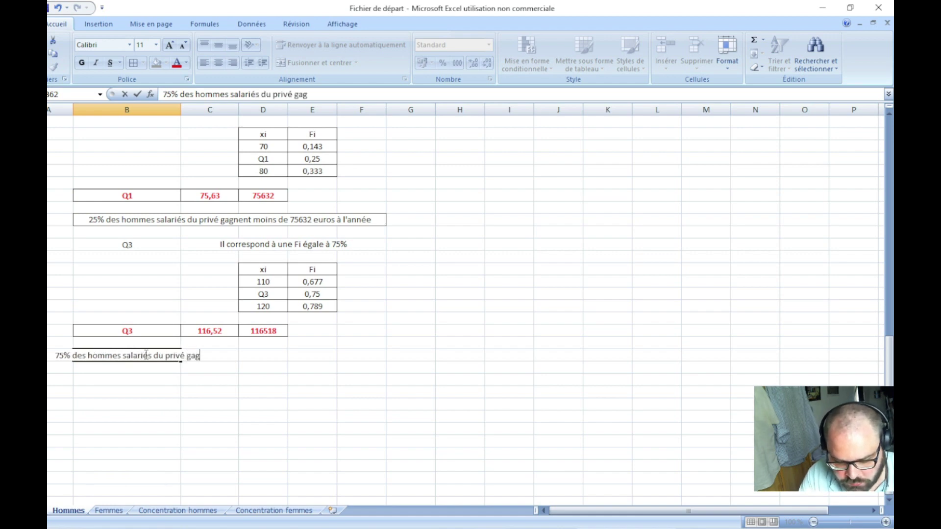
pyautogui.write('nent moins d')
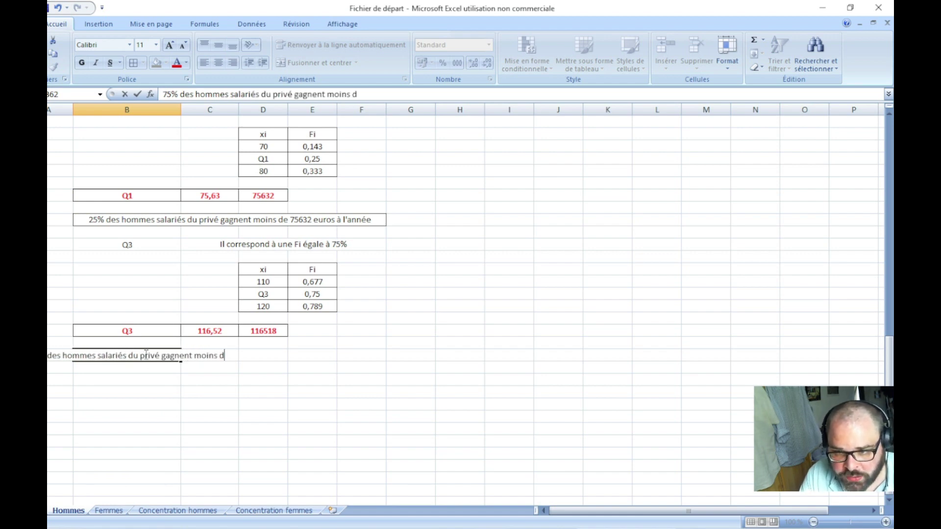
pyautogui.write('e 116')
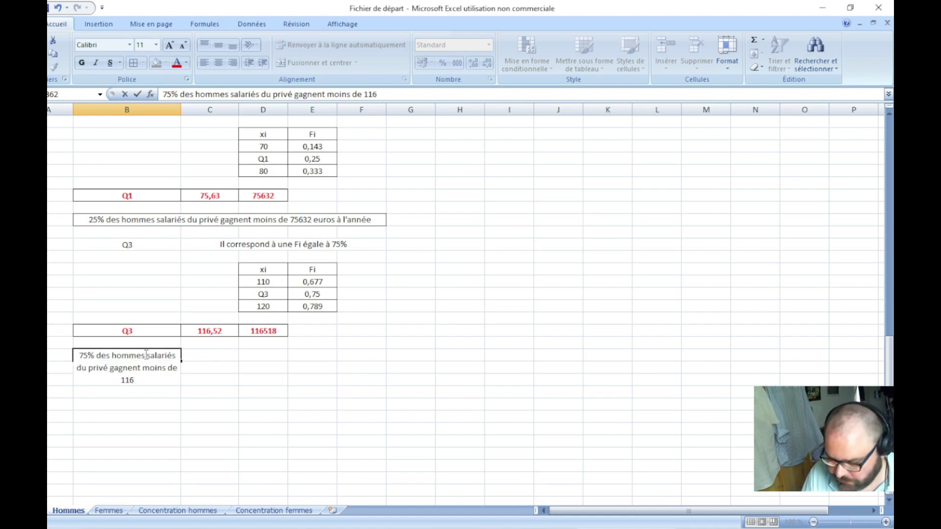
pyautogui.write('518 euros ')
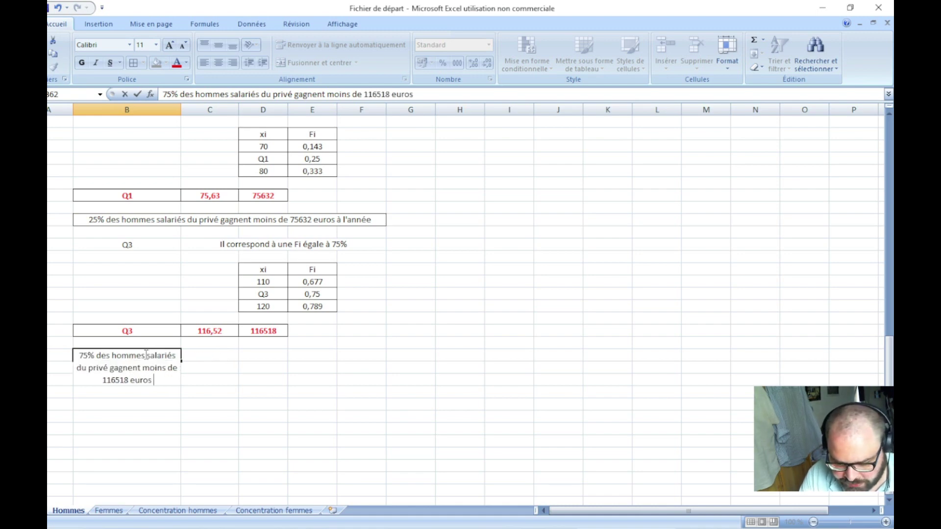
pyautogui.write("à l'année")
pyautogui.press('Return')
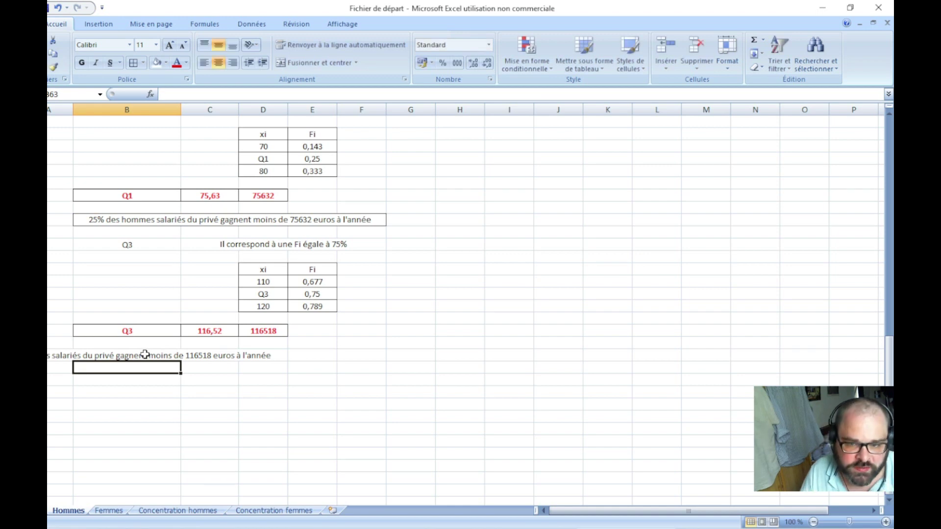
# - Merge and centre the Q3 sentence across B62:F62, then select the whole interquartile section
pyautogui.click(151, 355)
pyautogui.moveTo(150, 356); pyautogui.dragTo(360, 355)
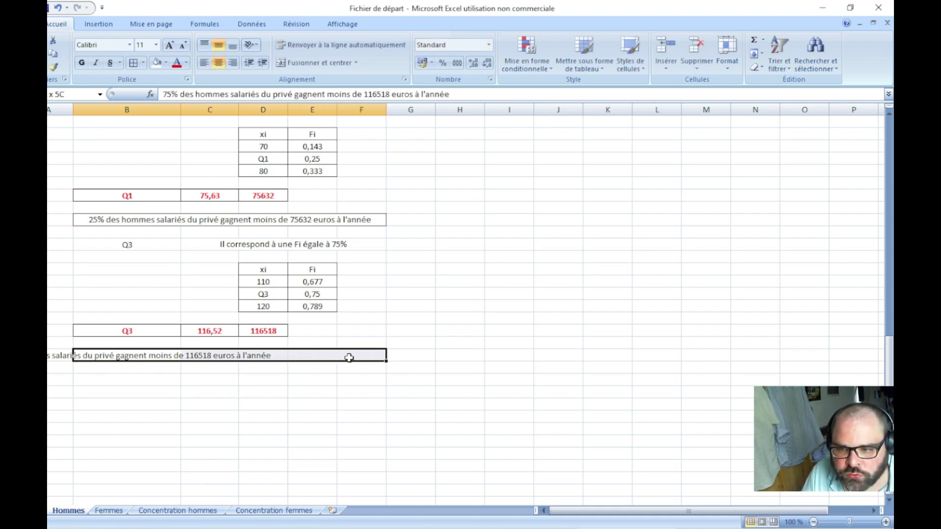
pyautogui.click(314, 62)
pyautogui.scroll(2, 143, 221)
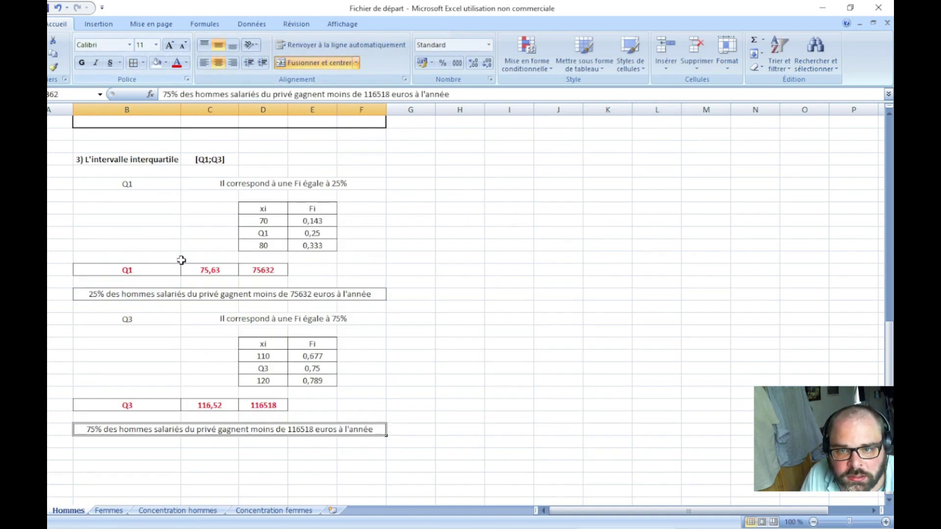
pyautogui.scroll(1, 143, 221)
pyautogui.moveTo(134, 196); pyautogui.dragTo(531, 466)
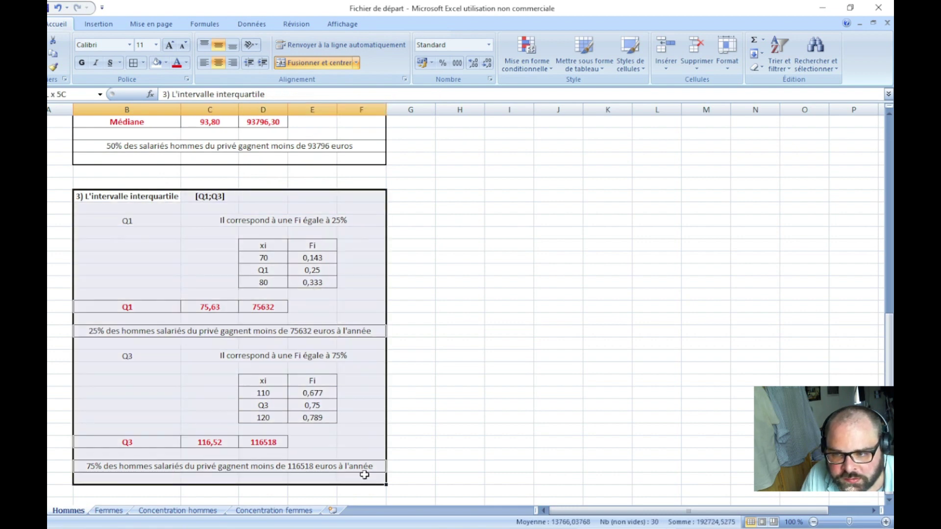
# - Put a thick outside border (Bordure épaisse en encadré) around the interquartile section B49:I62
pyautogui.click(144, 62)
pyautogui.click(169, 183)
pyautogui.click(670, 358)
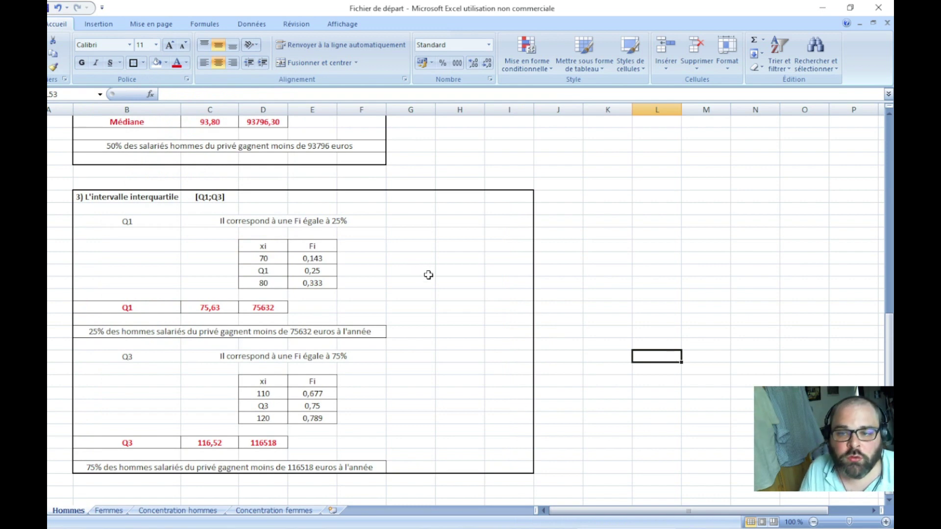
# - Enter the interval [75632;116518] beside [Q1;Q3], auto-fit column D, and make it bold red
pyautogui.click(278, 197)
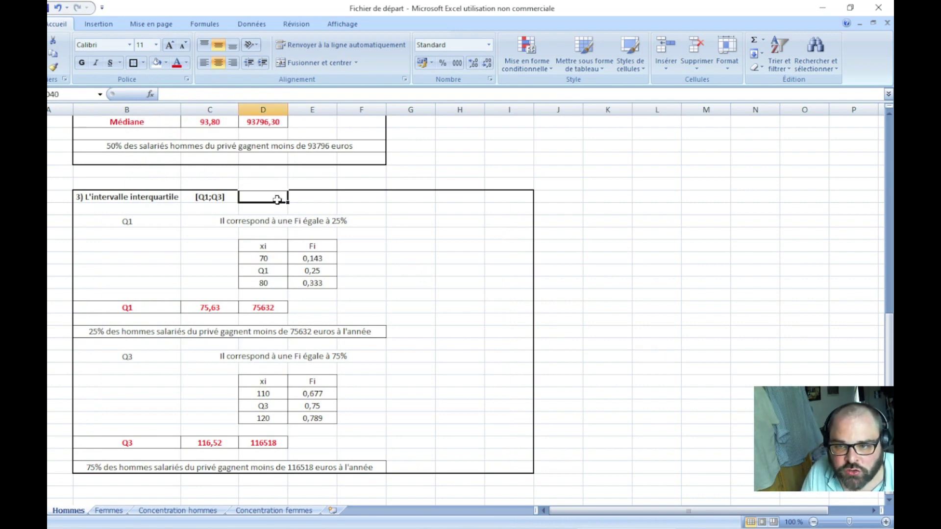
pyautogui.write('[')
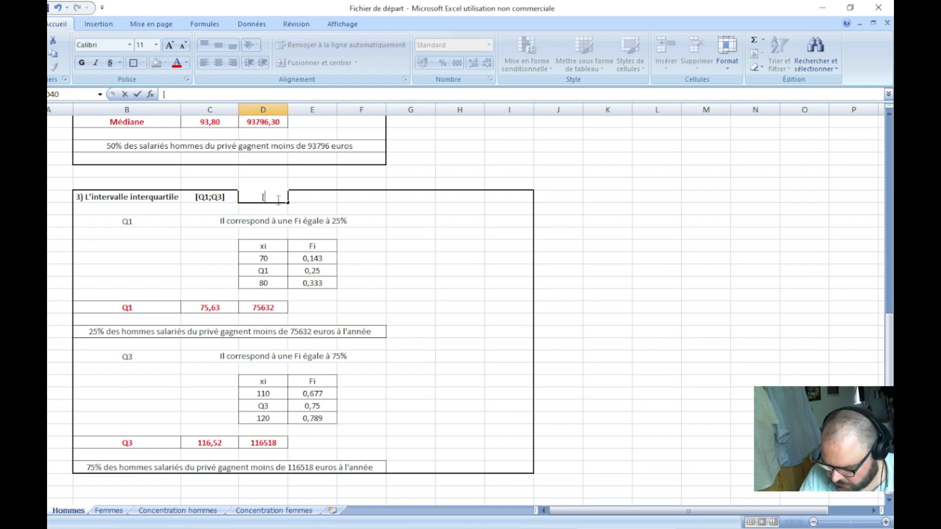
pyautogui.write('632;')
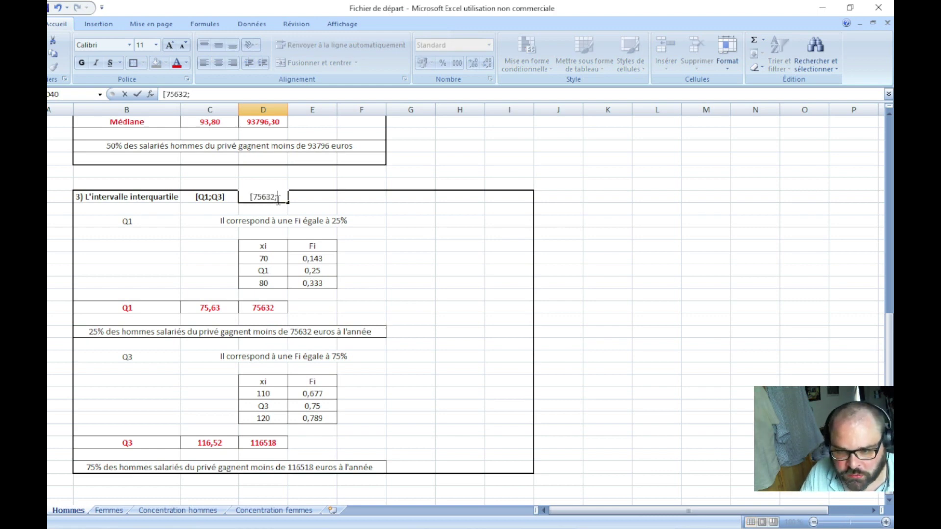
pyautogui.write('116518')
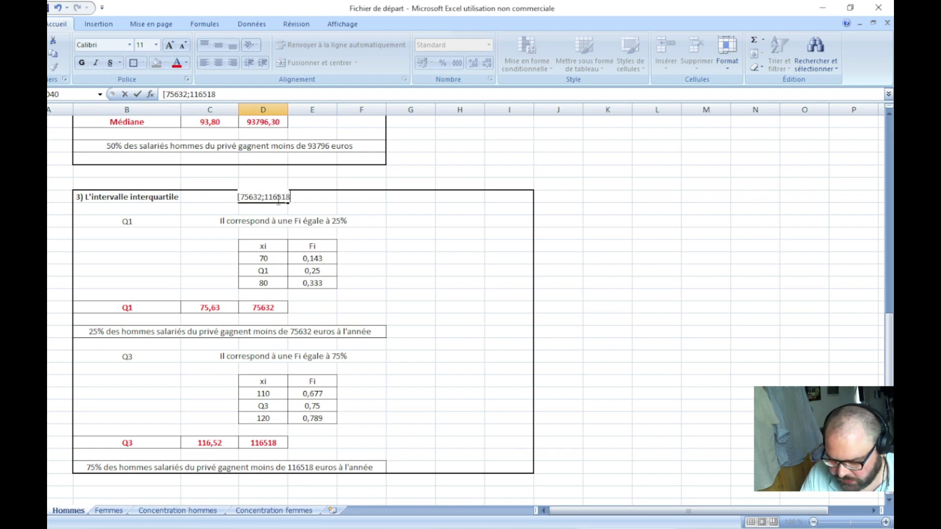
pyautogui.write(']')
pyautogui.press('Return')
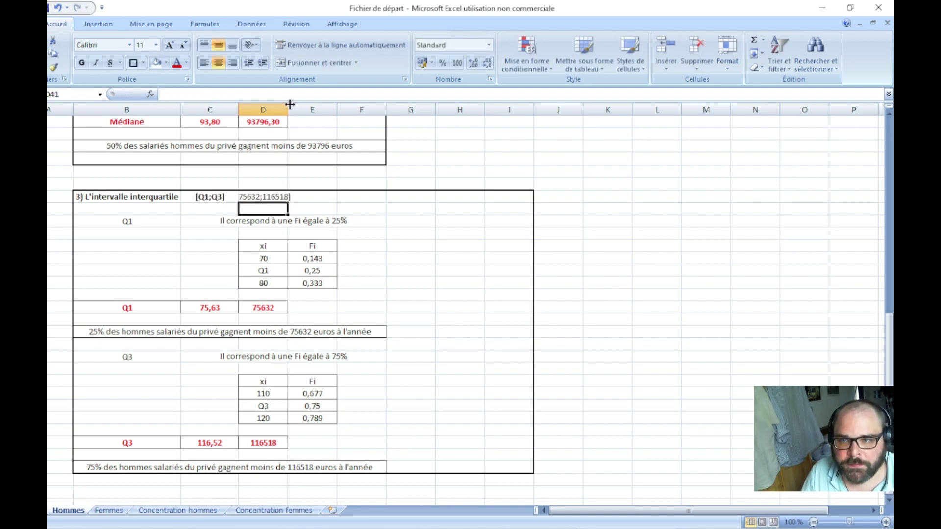
pyautogui.doubleClick(288, 105)
pyautogui.click(265, 198)
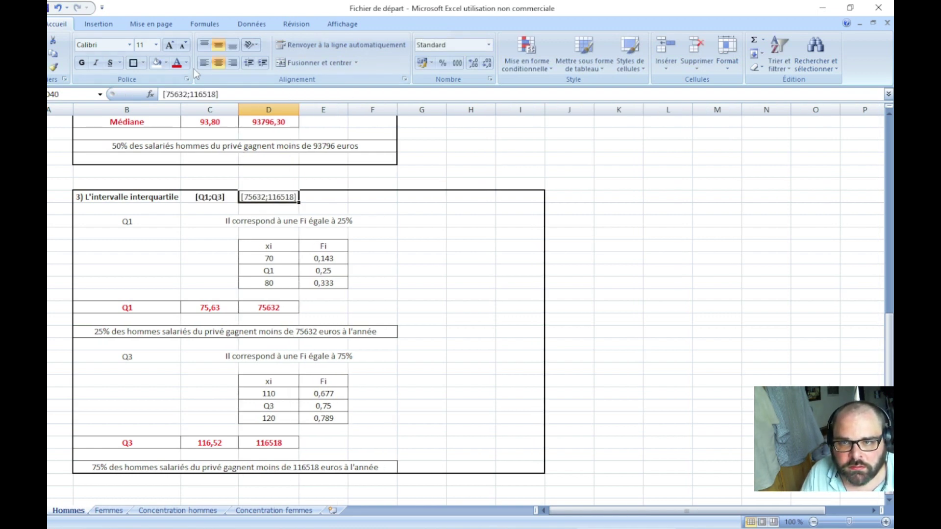
pyautogui.click(451, 294)
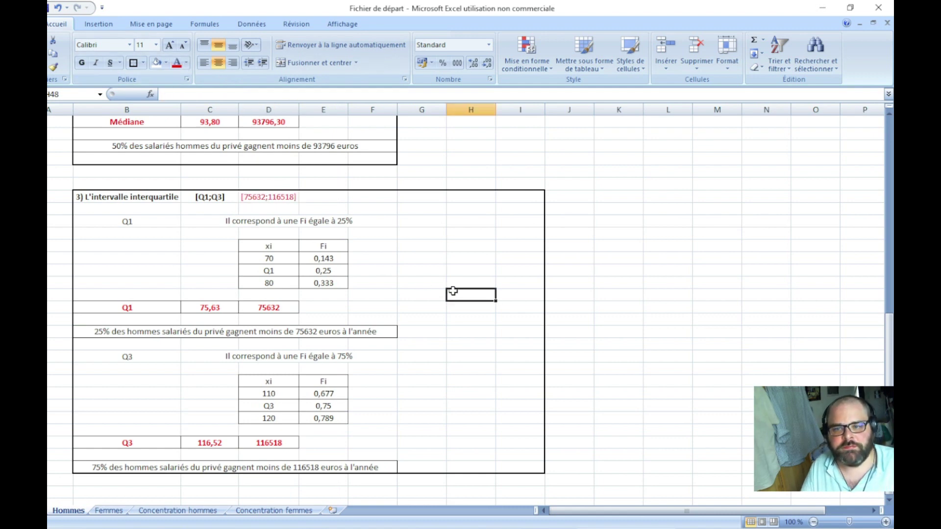
pyautogui.click(269, 197)
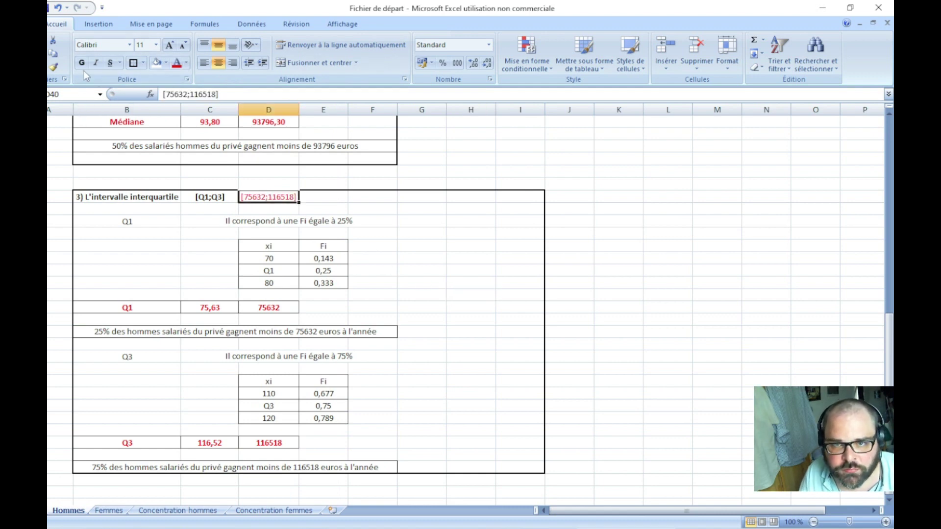
pyautogui.click(470, 295)
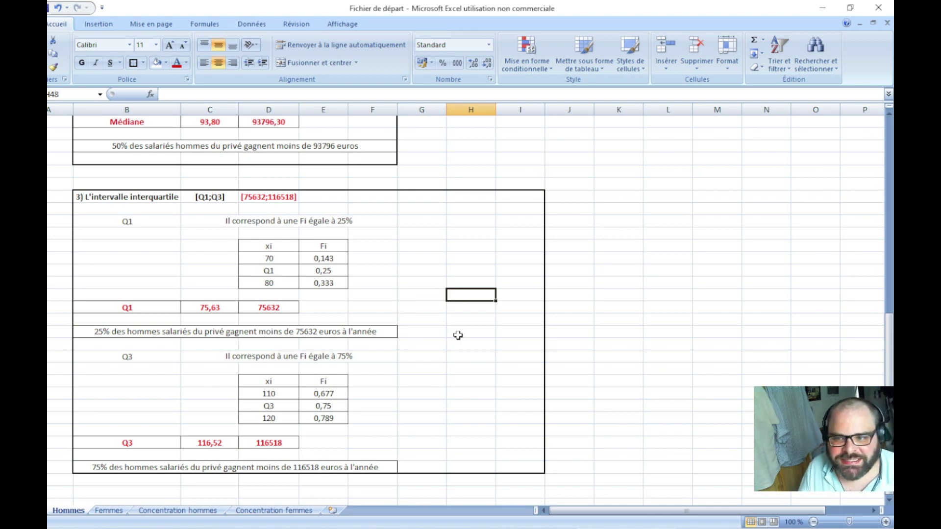
# - Add the label 'Écart interquartile' in an empty cell below the interval
pyautogui.click(431, 245)
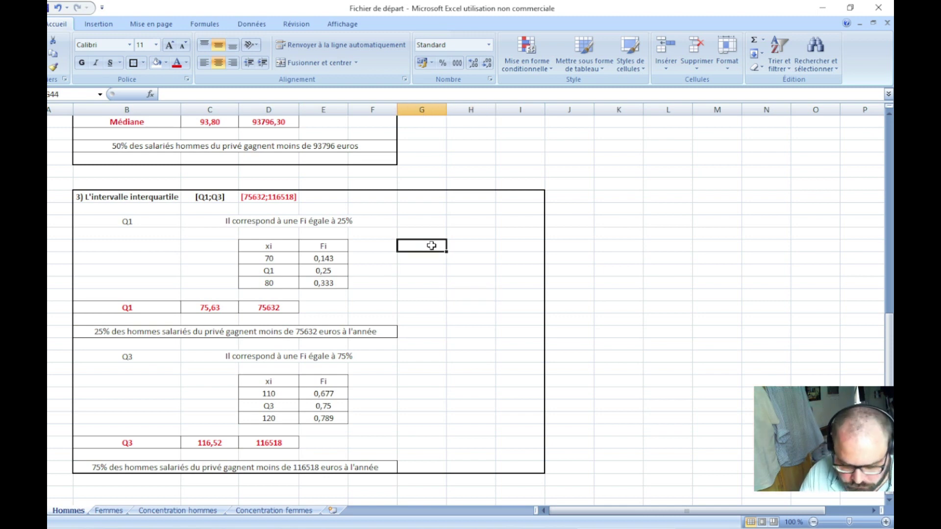
pyautogui.write('É')
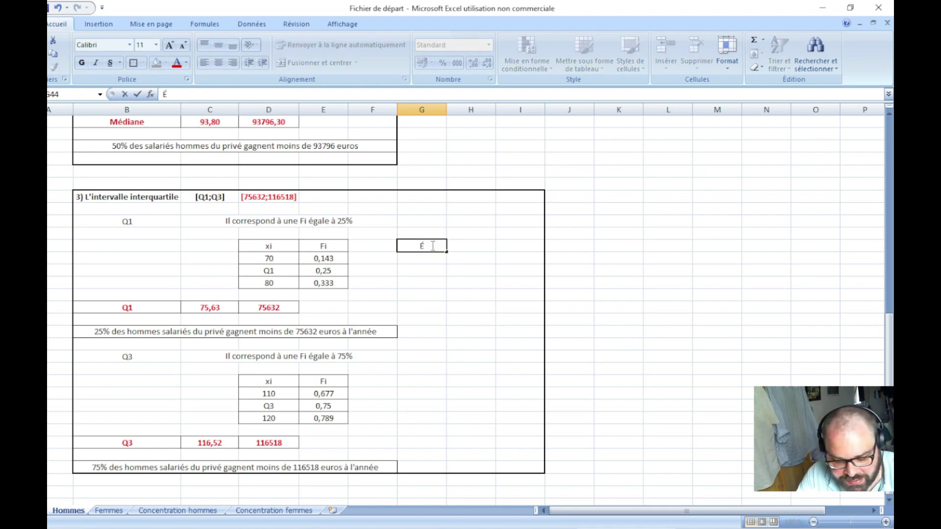
pyautogui.write('cart in')
pyautogui.write('ter')
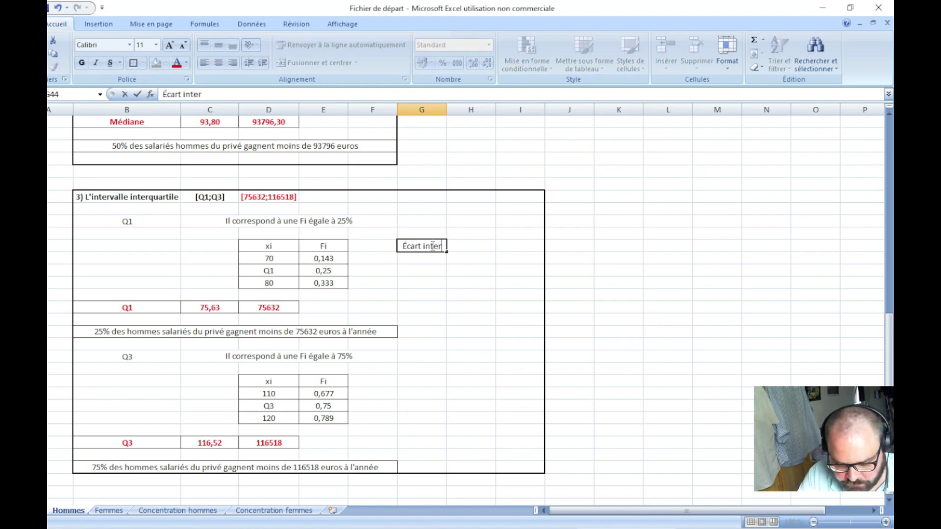
pyautogui.write('quartile')
pyautogui.press('Return')
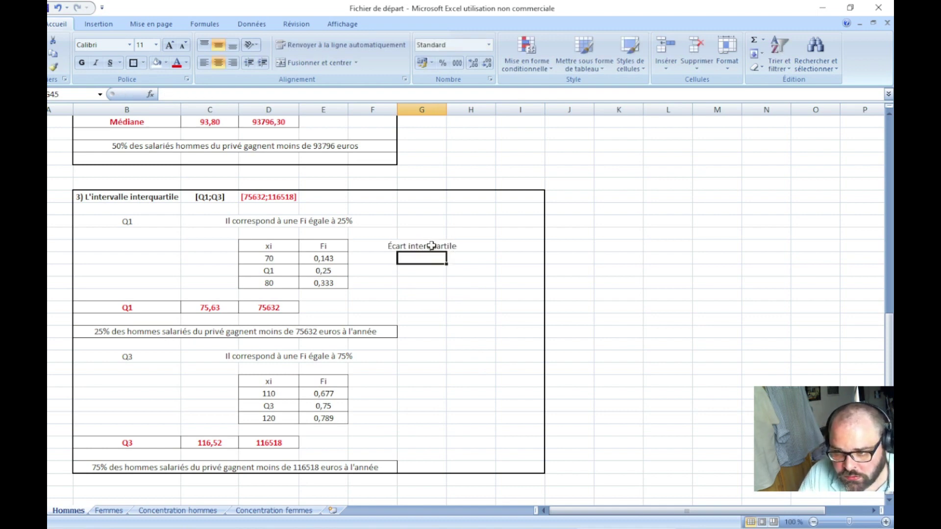
pyautogui.press('Up')
pyautogui.press('Right')
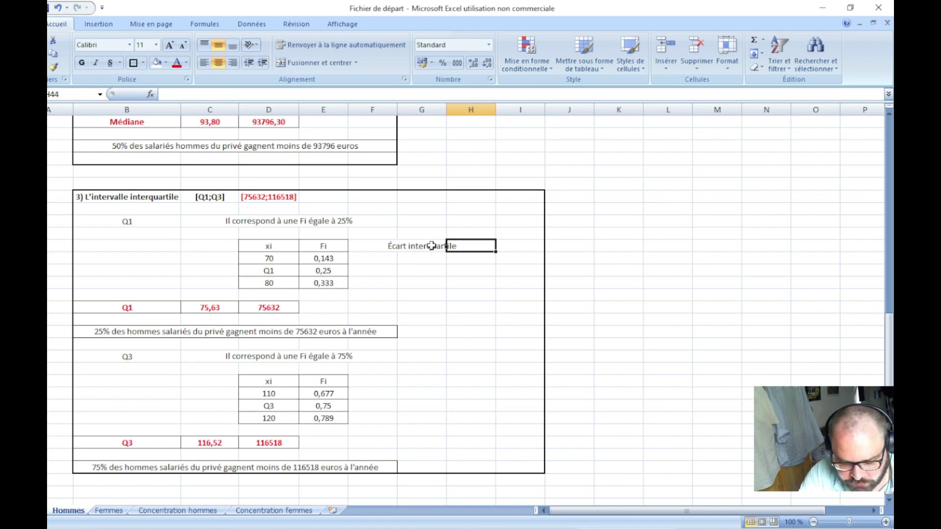
# - Write 'Q3-Q1' beside it and the formula =D60-D49, giving 40886
pyautogui.write('Q3-Q')
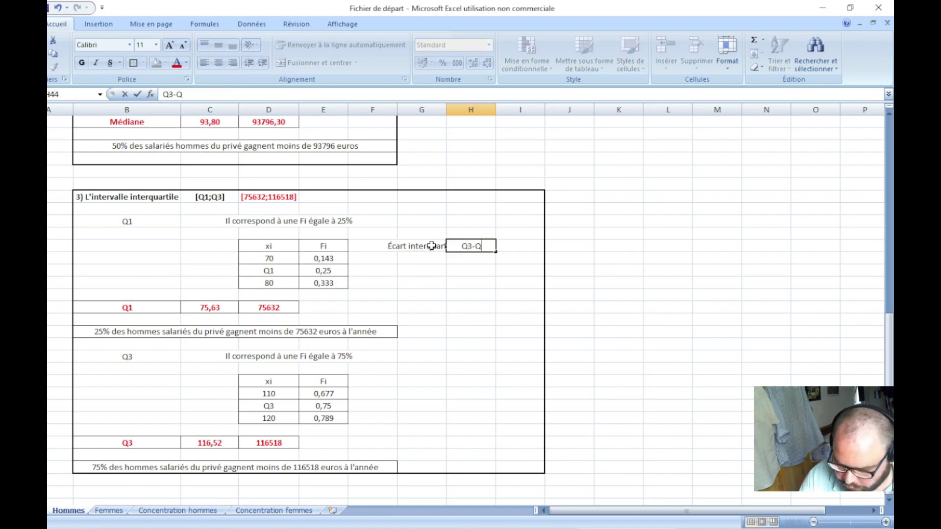
pyautogui.write('1')
pyautogui.press('Right')
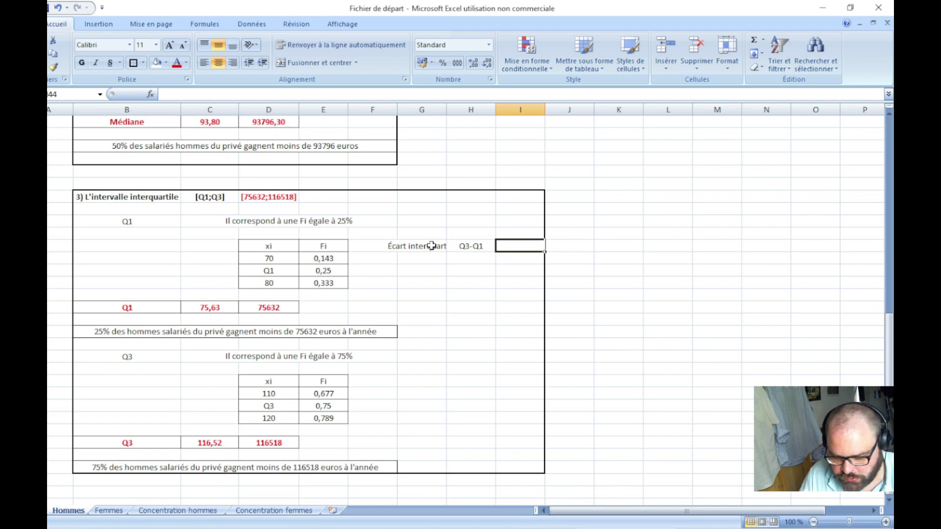
pyautogui.write('=')
pyautogui.click(284, 443)
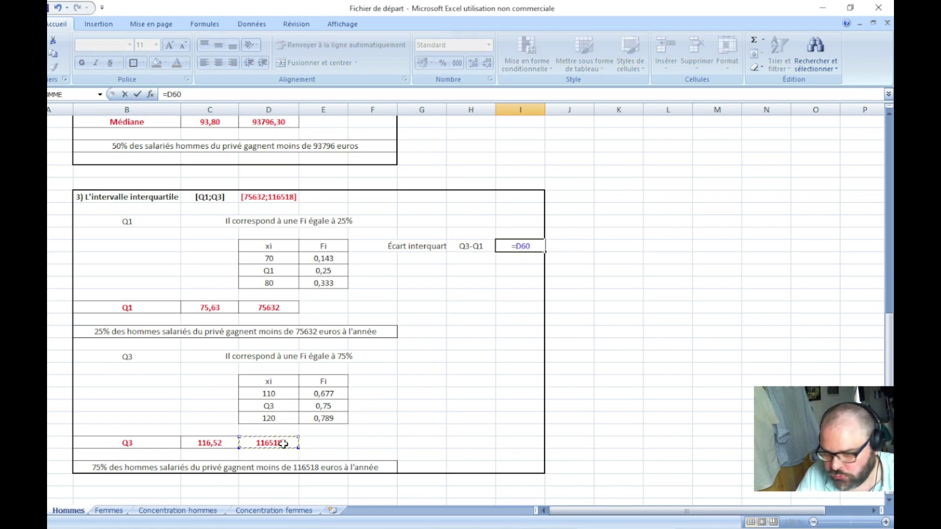
pyautogui.write('-')
pyautogui.click(285, 308)
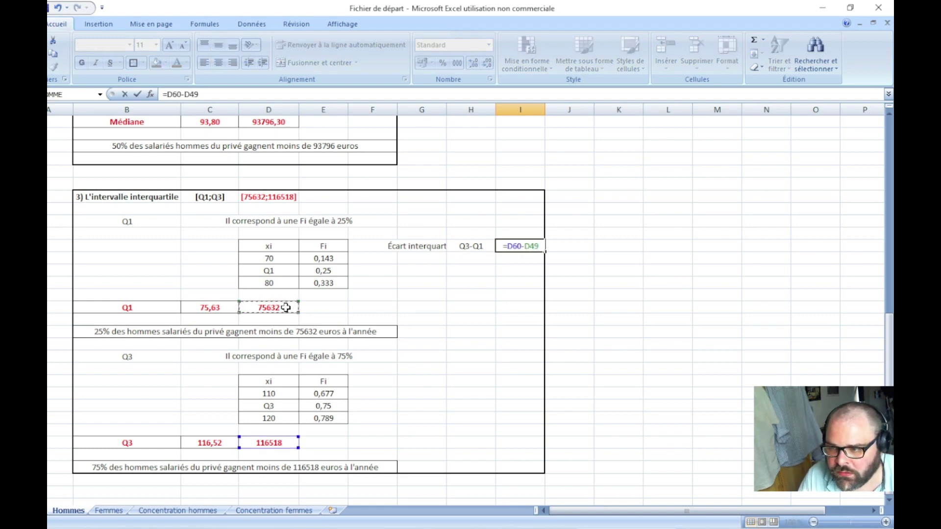
pyautogui.press('Return')
# - Auto-fit column G and give the G44:I44 row all borders and red text
pyautogui.doubleClick(446, 110)
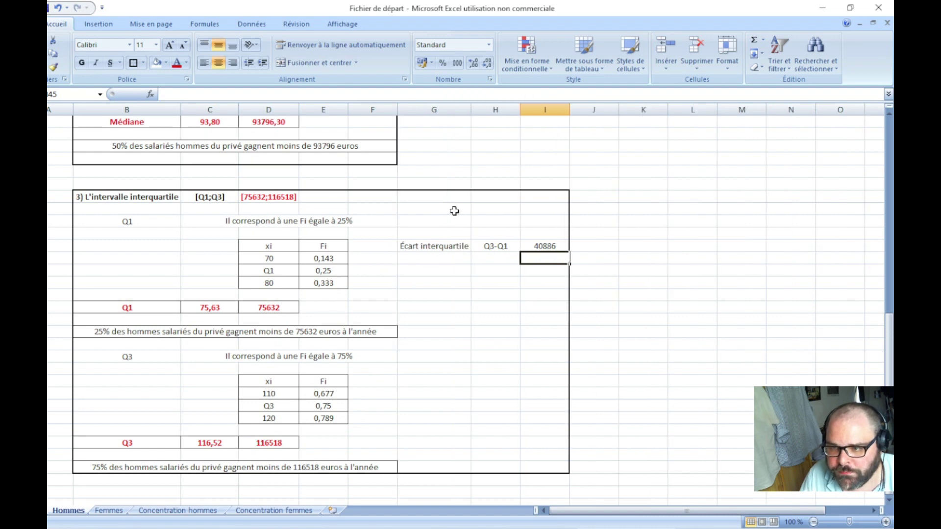
pyautogui.moveTo(443, 245); pyautogui.dragTo(544, 246)
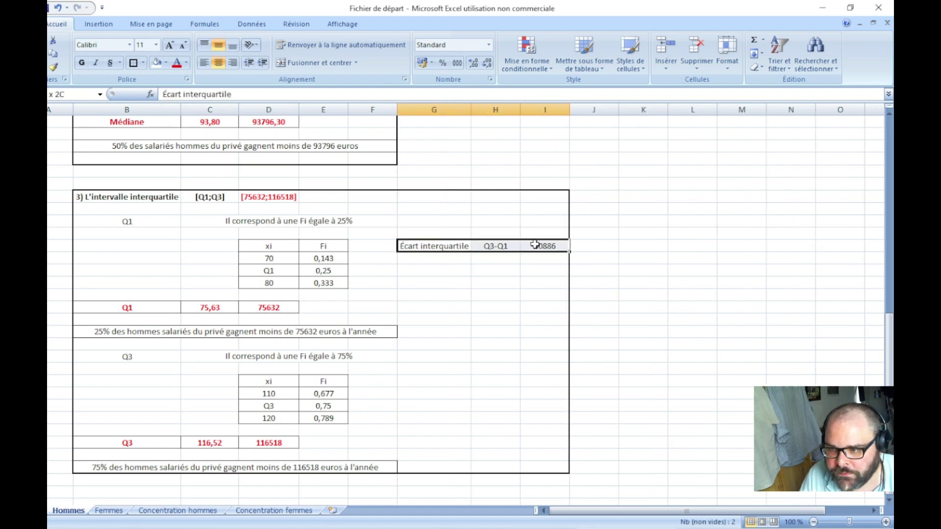
pyautogui.click(143, 63)
pyautogui.click(176, 158)
pyautogui.click(178, 63)
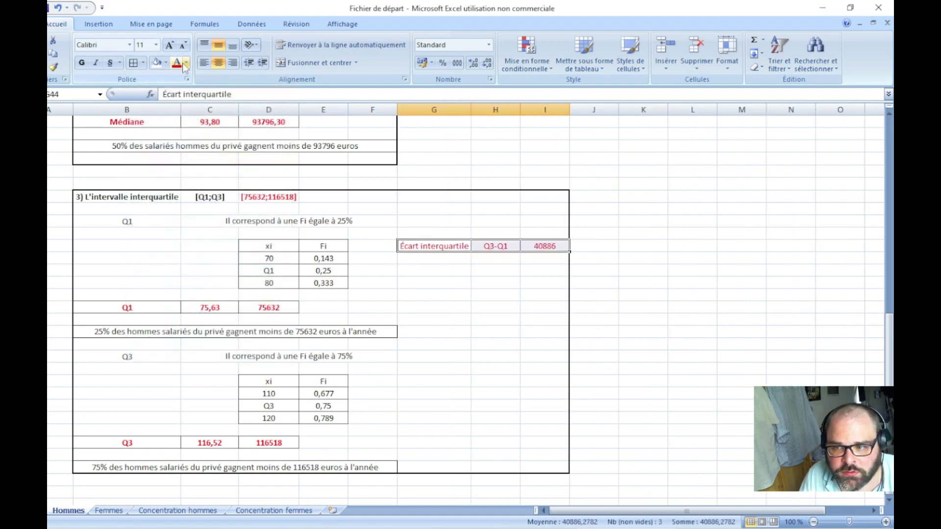
pyautogui.click(465, 319)
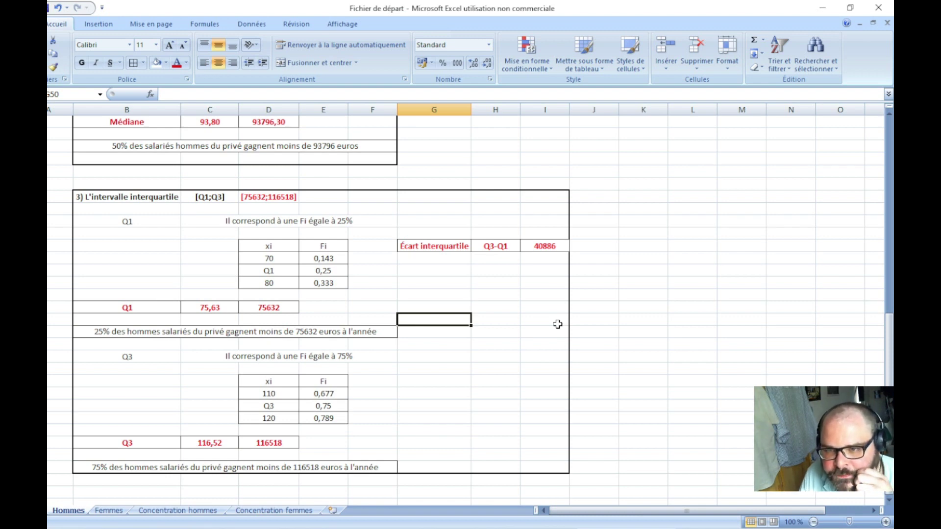
pyautogui.scroll(4, 460, 403)
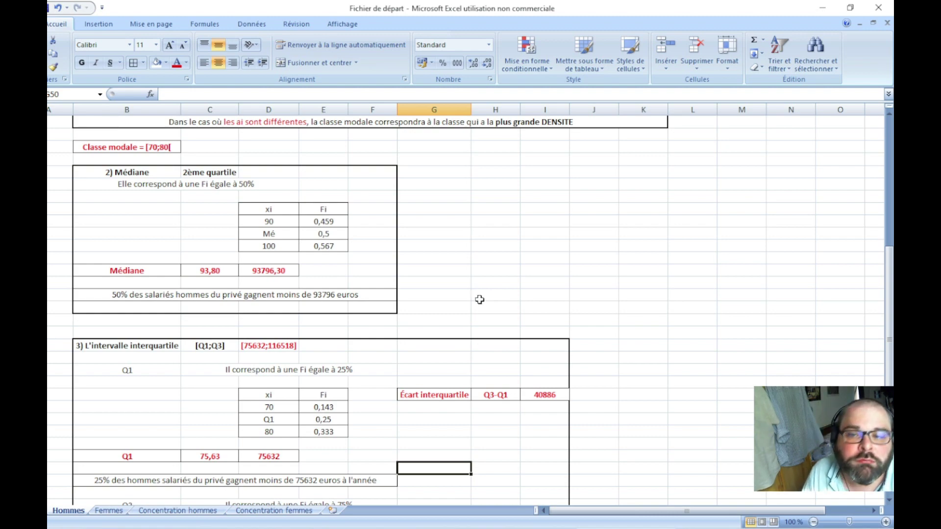
pyautogui.scroll(9, 480, 299)
pyautogui.scroll(1, 480, 299)
pyautogui.scroll(-15, 490, 423)
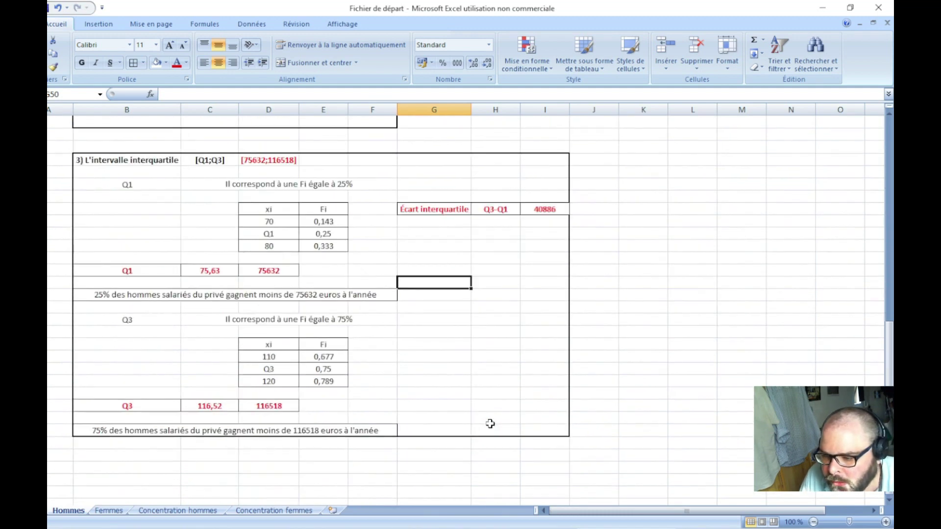
pyautogui.hotkey('alt', 'Tab')
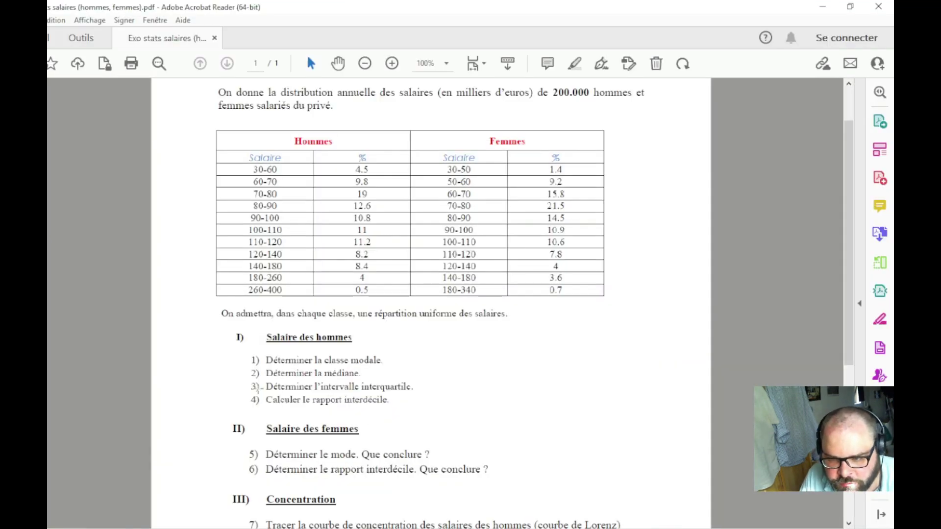
pyautogui.hotkey('alt', 'Tab')
pyautogui.scroll(9, 293, 388)
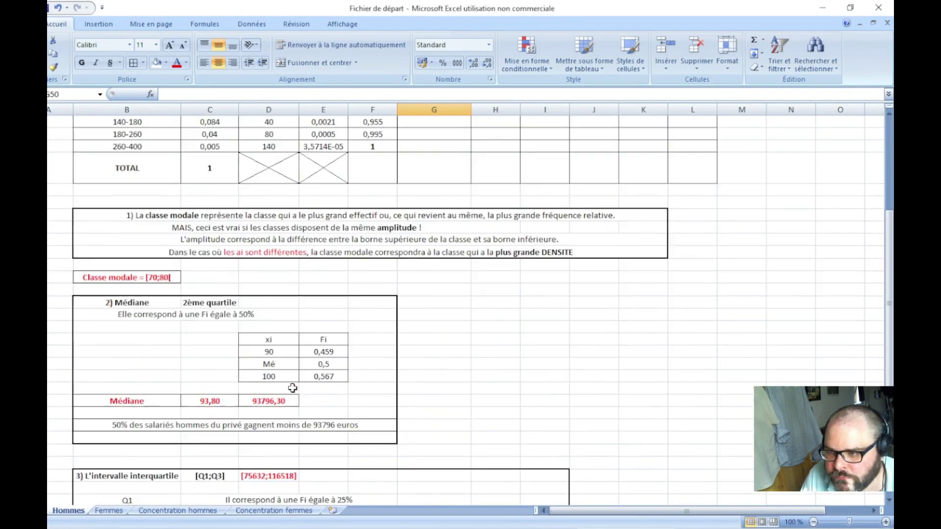
pyautogui.scroll(4, 292, 388)
pyautogui.scroll(-15, 293, 388)
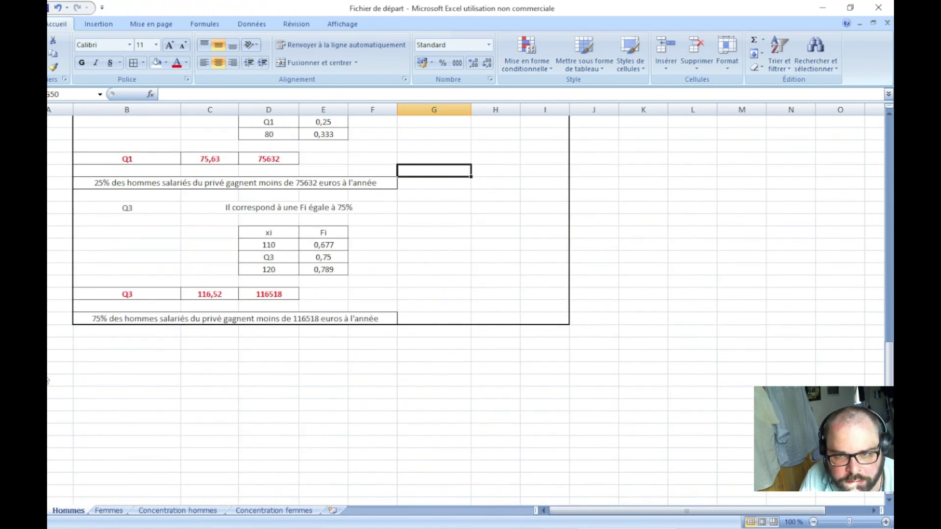
pyautogui.scroll(2, 288, 387)
# - Type the heading '4) Rapport interdécile' in B64, then switch to the exercise PDF
pyautogui.click(107, 417)
pyautogui.write('4)')
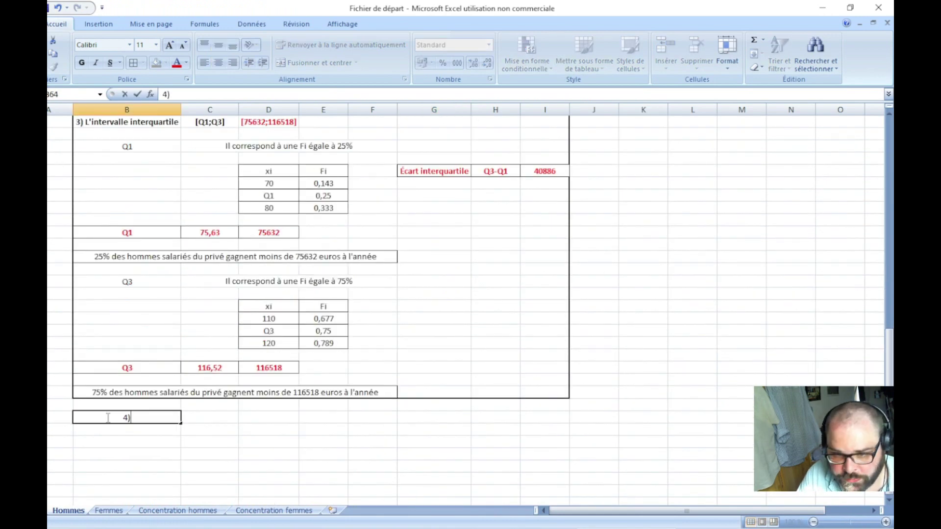
pyautogui.press('Return')
pyautogui.click(106, 417)
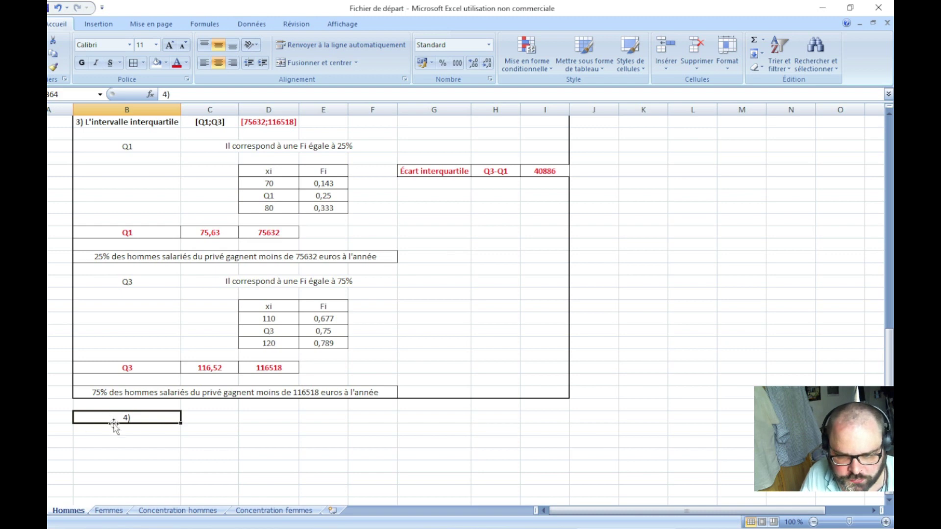
pyautogui.doubleClick(141, 418)
pyautogui.write('Ra')
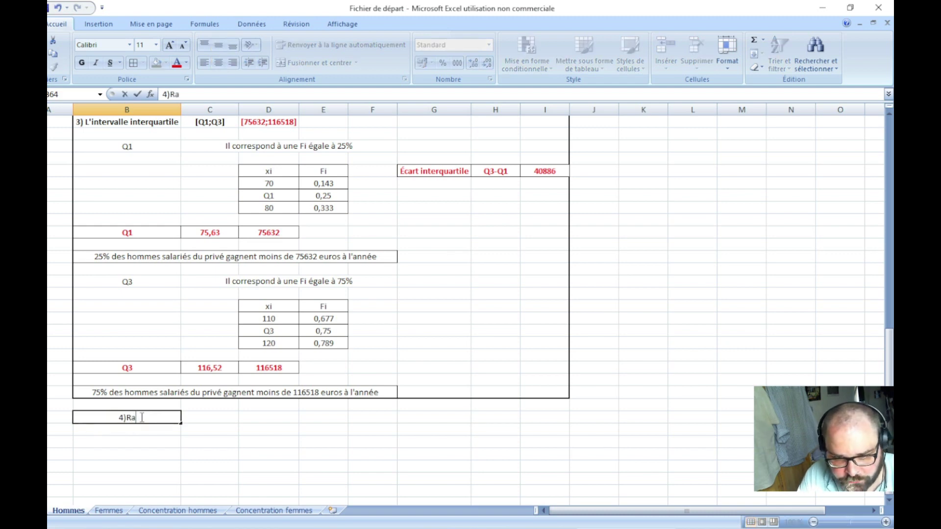
pyautogui.press('BackSpace')
pyautogui.write('Rapport')
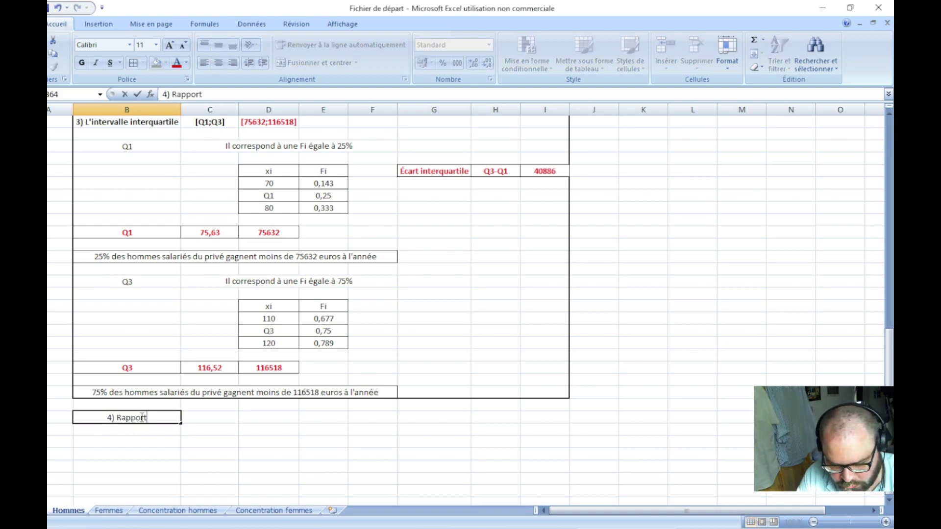
pyautogui.write(' interdécile')
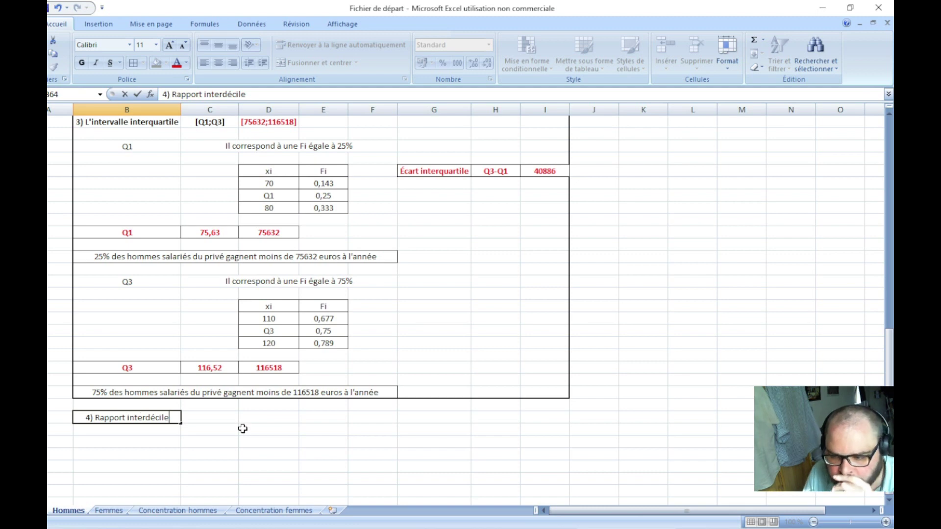
pyautogui.hotkey('alt', 'Tab')
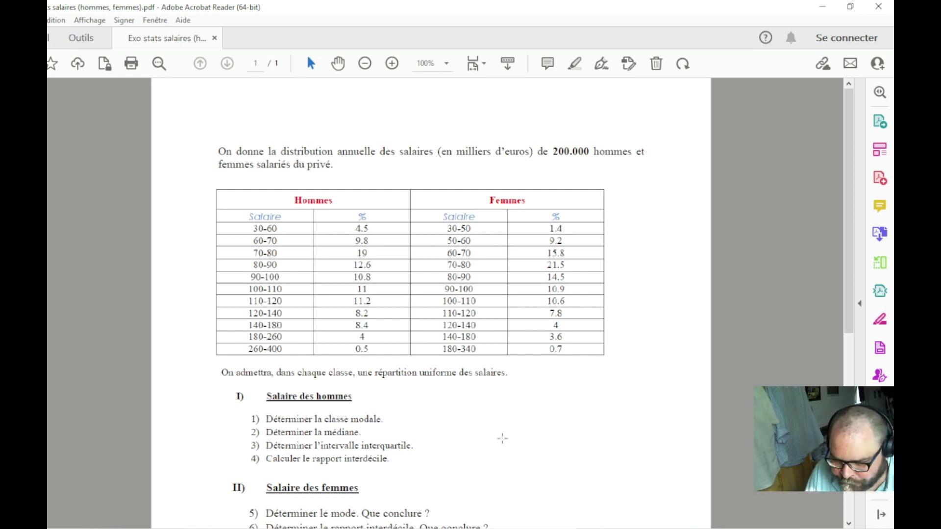
# - Switch from Acrobat Reader back to the Excel workbook with Alt+Tab
pyautogui.hotkey('alt', 'Tab')
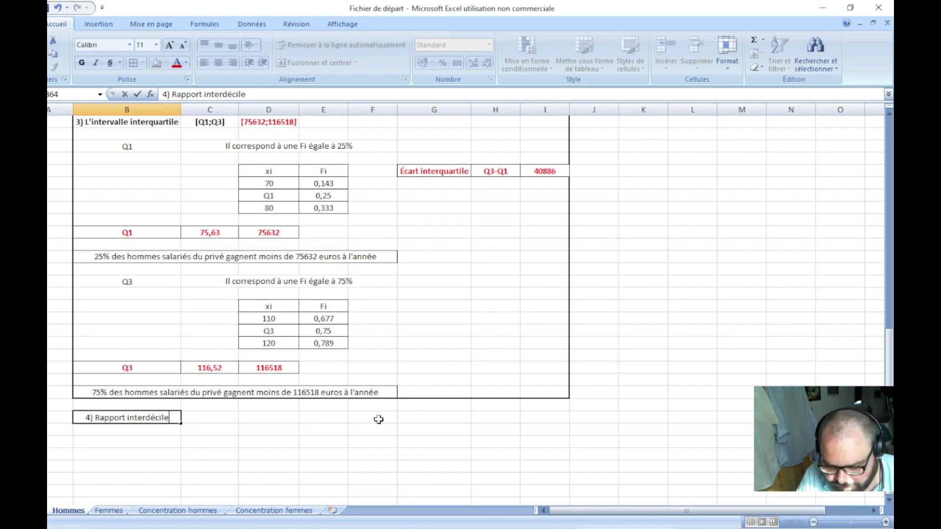
# - Enter 'D9/D1' in C64 beside the Rapport interdécile heading and scroll to review the sheet
pyautogui.press('Return')
pyautogui.press('Up')
pyautogui.press('Right')
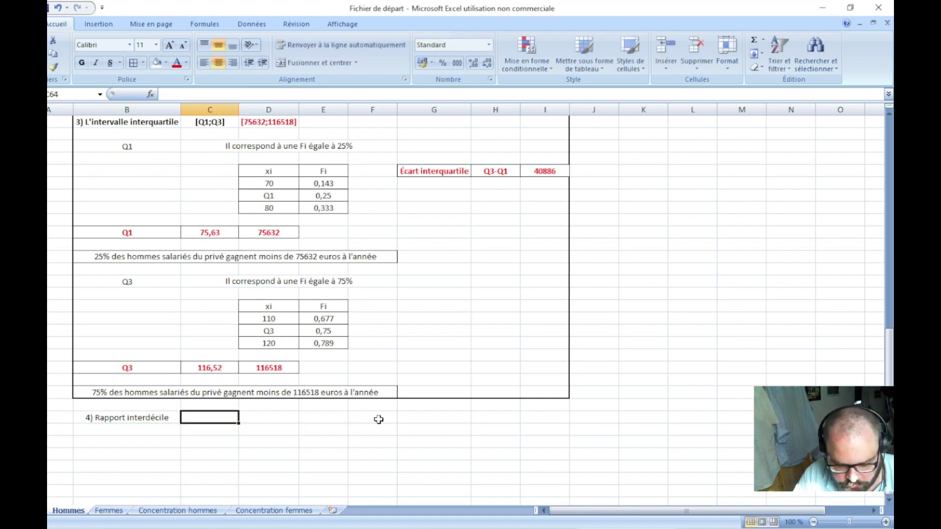
pyautogui.write('D')
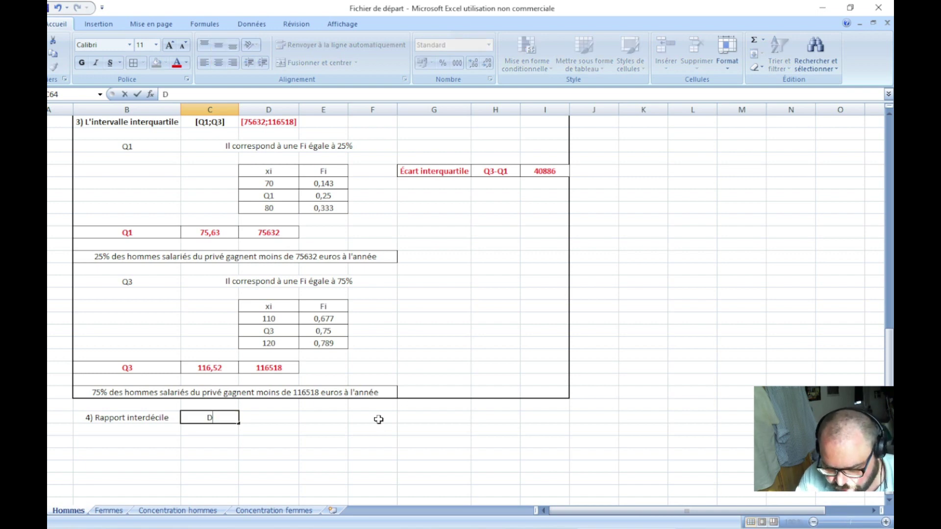
pyautogui.write('9/')
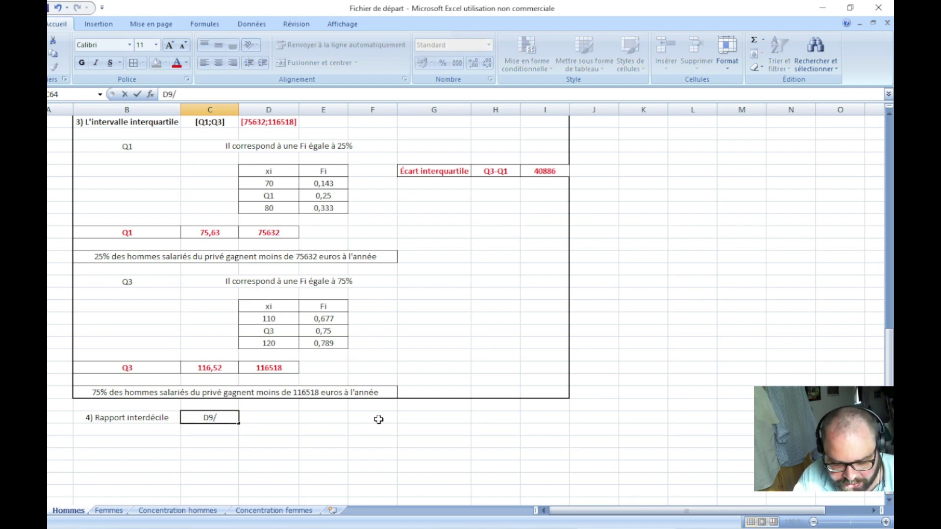
pyautogui.write('D1')
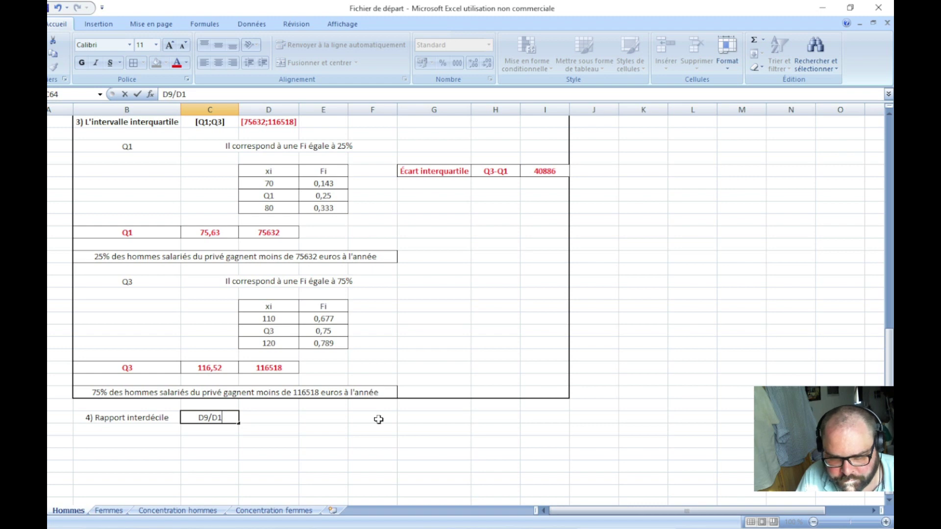
pyautogui.press('Return')
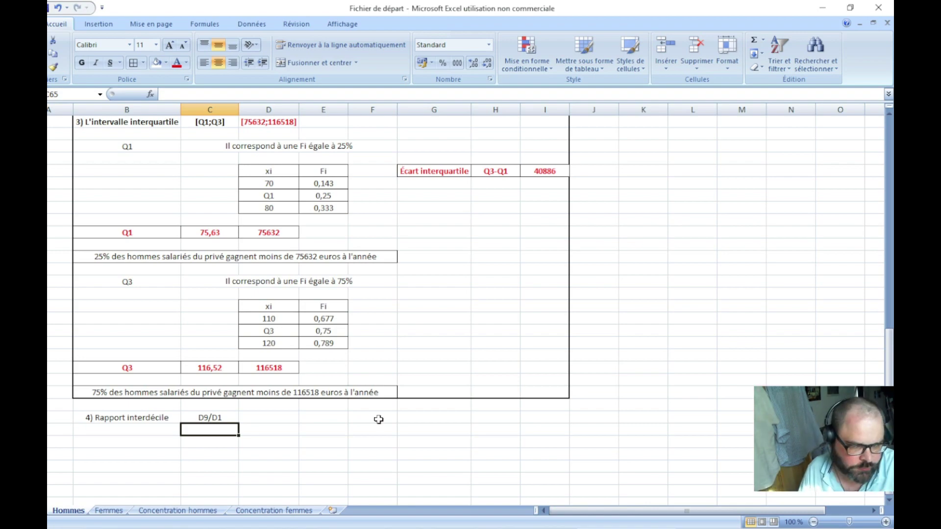
pyautogui.scroll(4, 378, 419)
pyautogui.scroll(10, 380, 420)
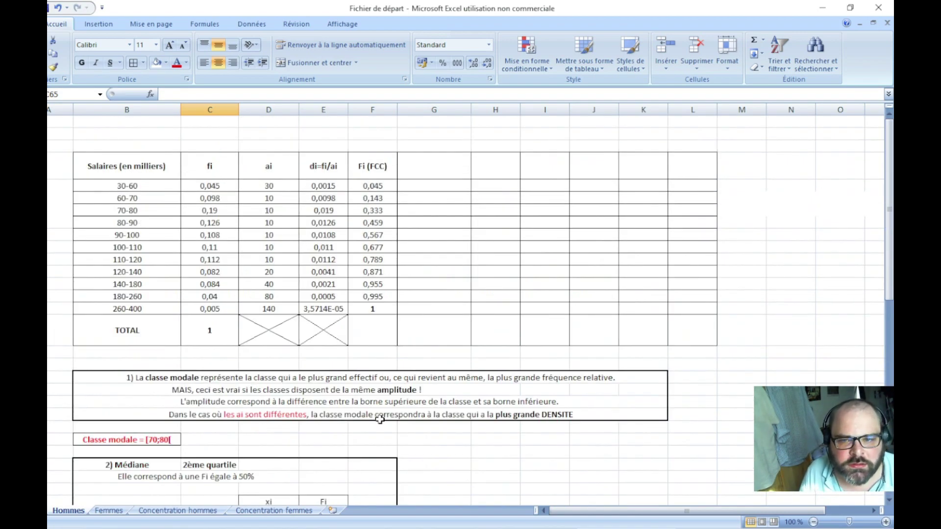
pyautogui.scroll(-7, 310, 390)
pyautogui.scroll(-10, 311, 391)
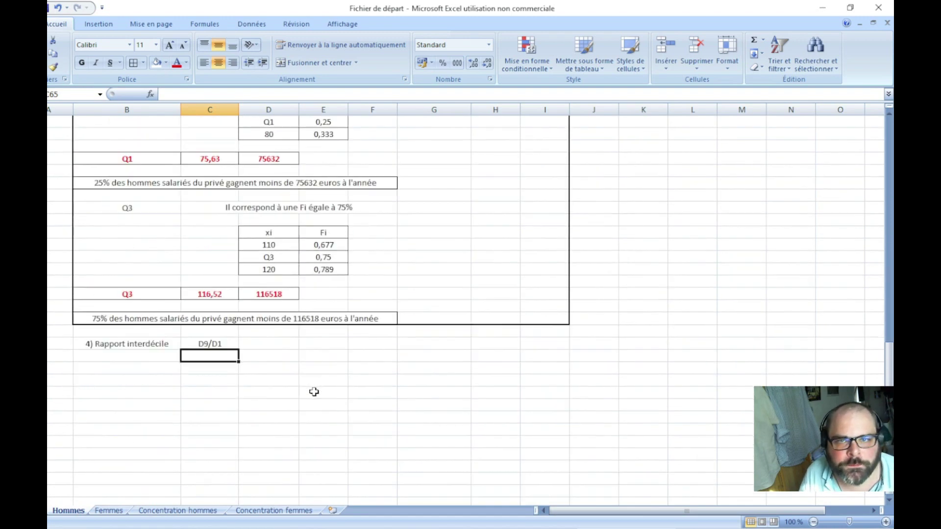
pyautogui.scroll(-1, 314, 392)
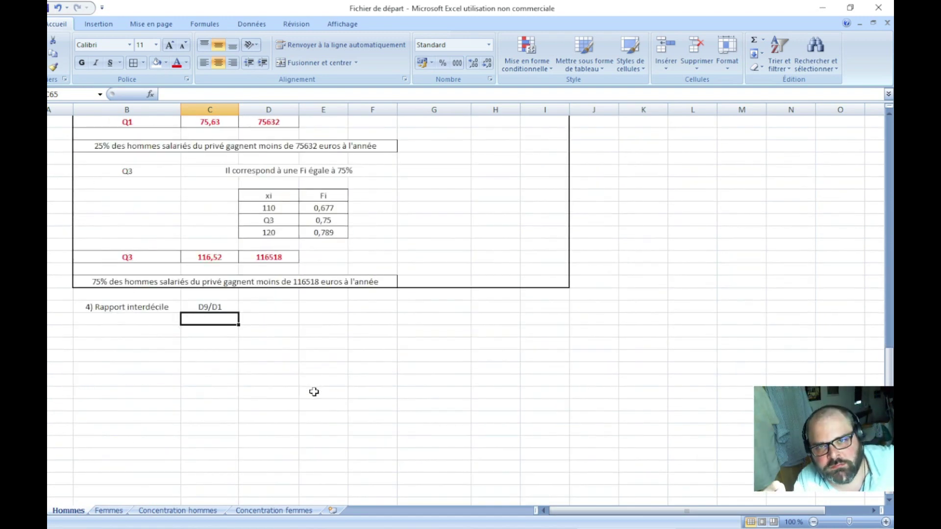
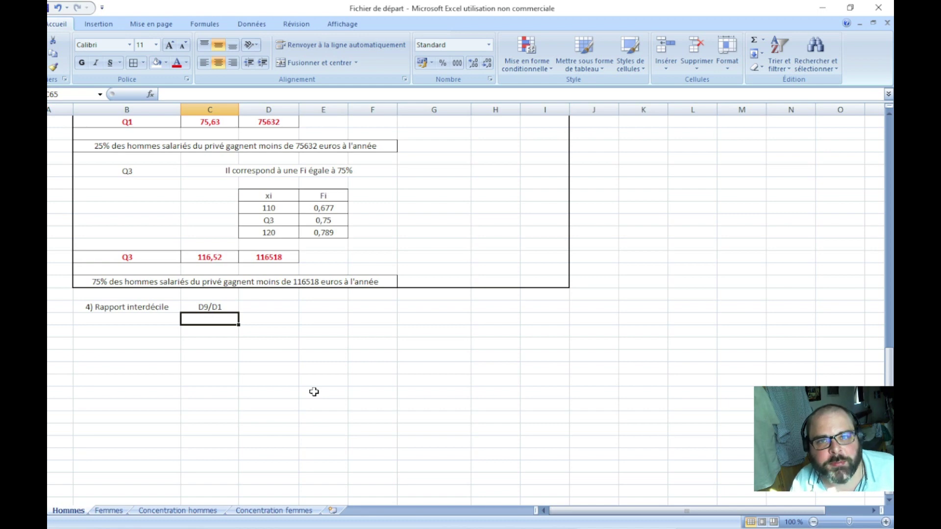
# - Enter the label D1 in B66 under the interdecile section
pyautogui.click(173, 343)
pyautogui.scroll(6, 182, 403)
pyautogui.scroll(-6, 183, 402)
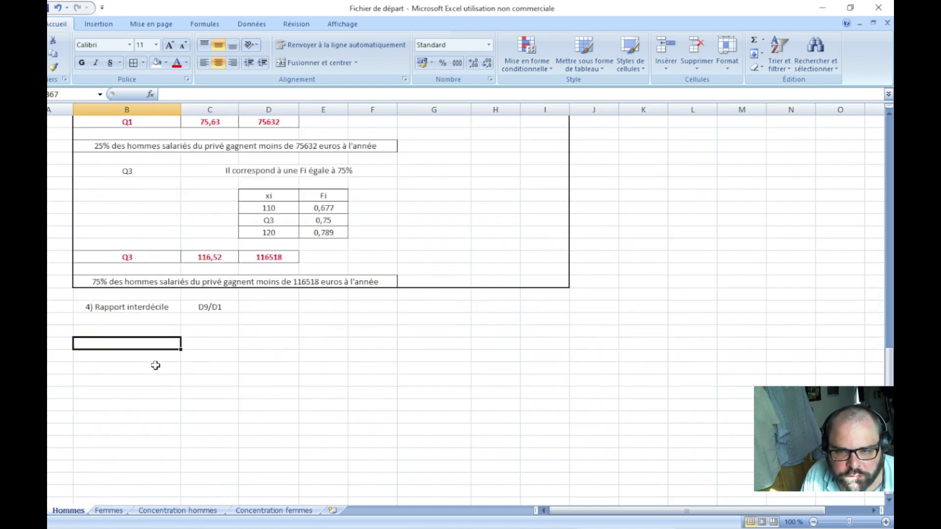
pyautogui.click(138, 330)
pyautogui.write('D1')
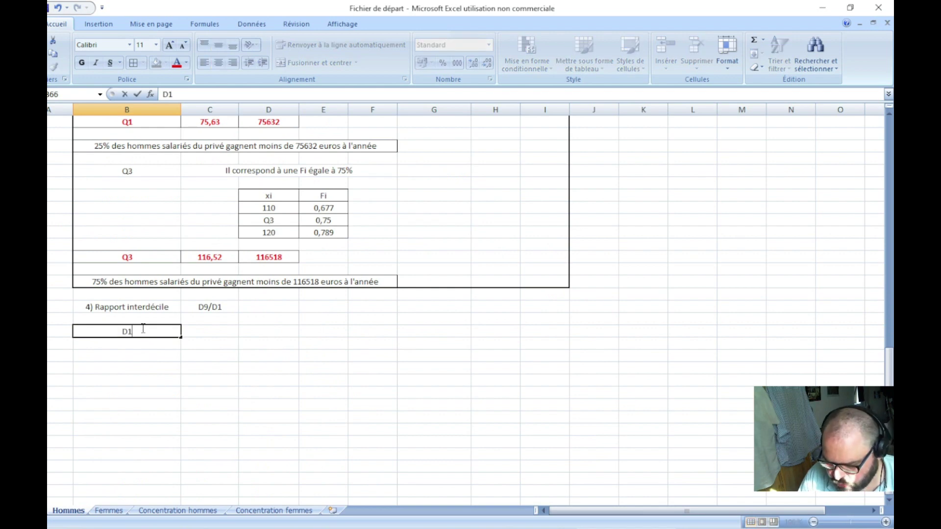
pyautogui.press('Tab')
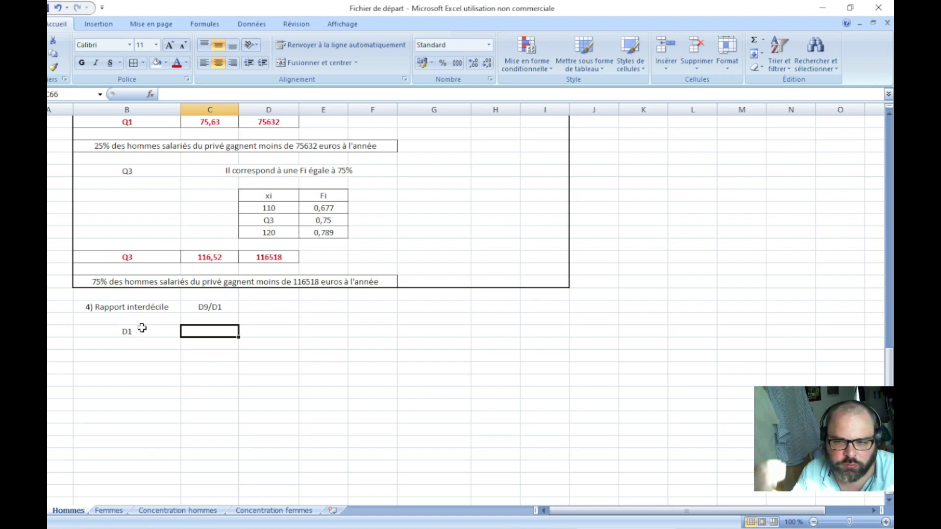
# - Type 'Il correspond à une Fi de 10%' in C66, correcting the typos
pyautogui.write('I')
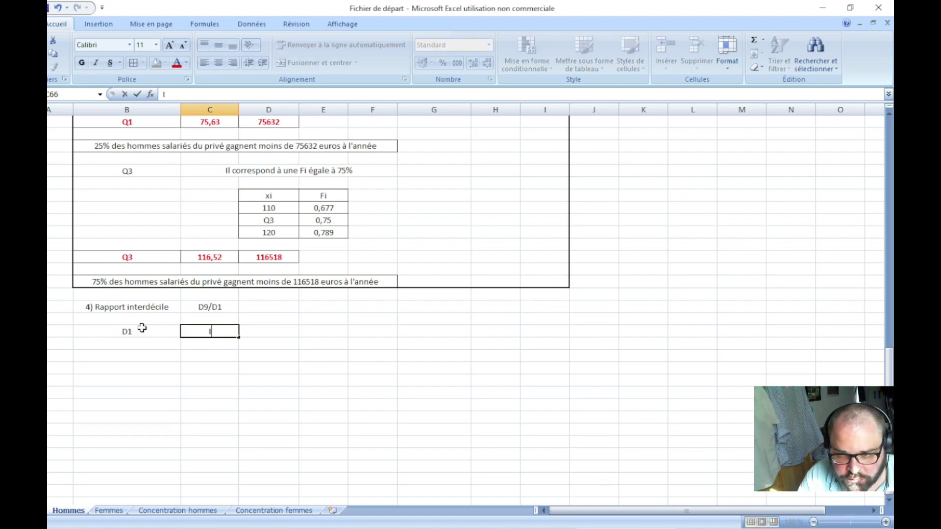
pyautogui.write('L corresp')
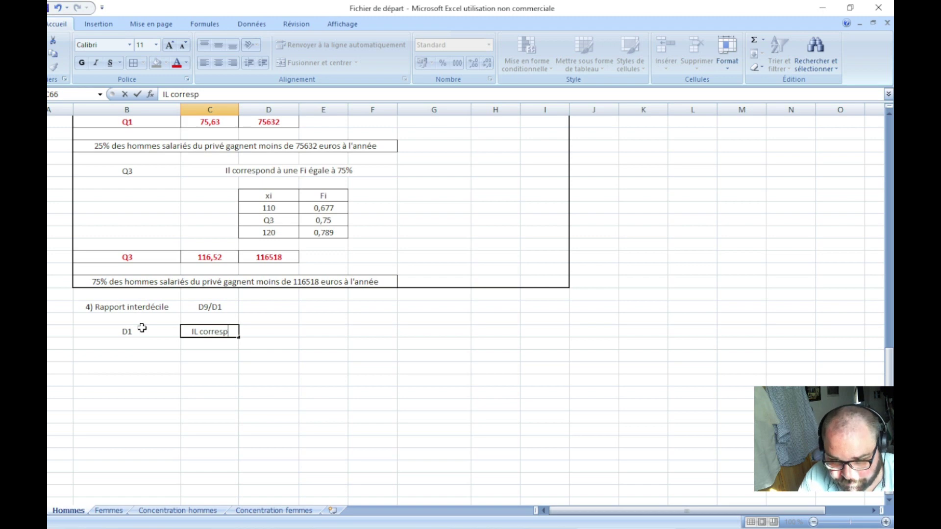
pyautogui.write('o')
pyautogui.press('BackSpace')
pyautogui.press('BackSpace')
pyautogui.press('BackSpace')
pyautogui.press('BackSpace')
pyautogui.press('BackSpace')
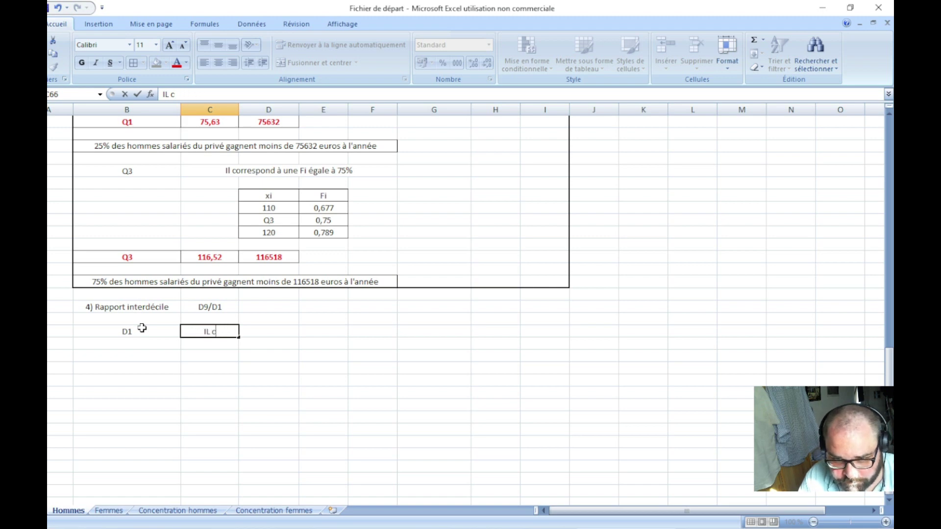
pyautogui.write('orre')
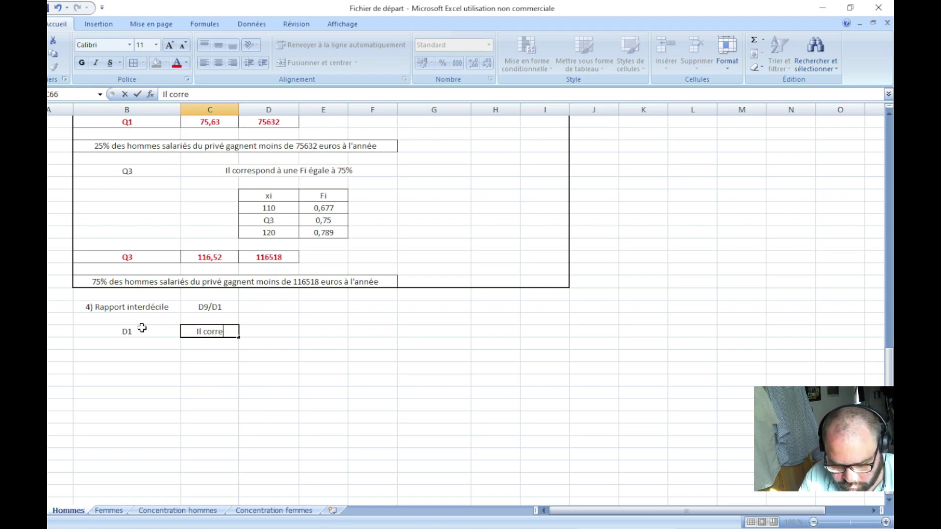
pyautogui.press('BackSpace')
pyautogui.write('espond à')
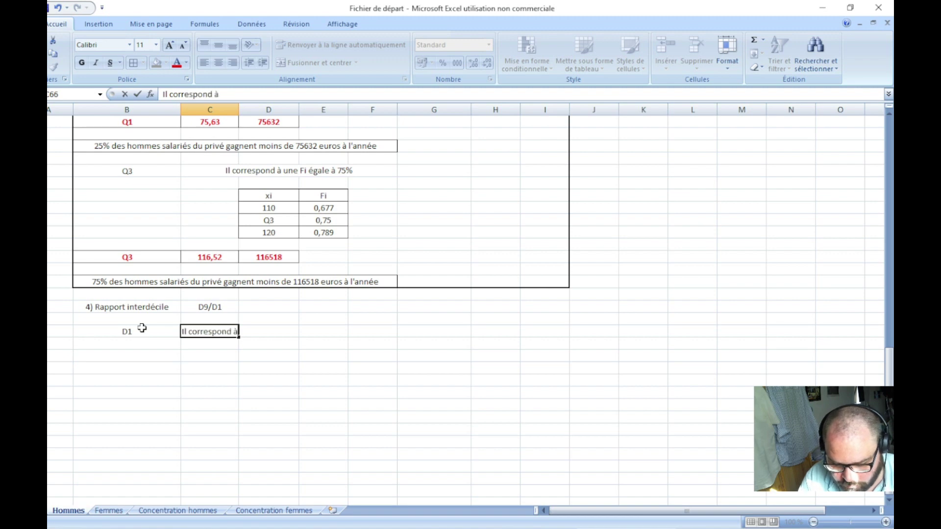
pyautogui.write(' une Fi d')
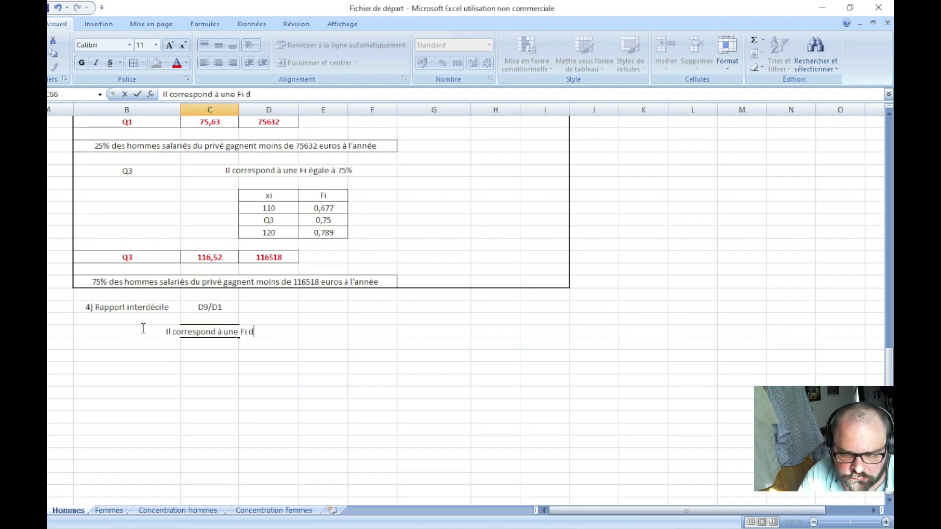
pyautogui.write('e 120')
pyautogui.press('BackSpace')
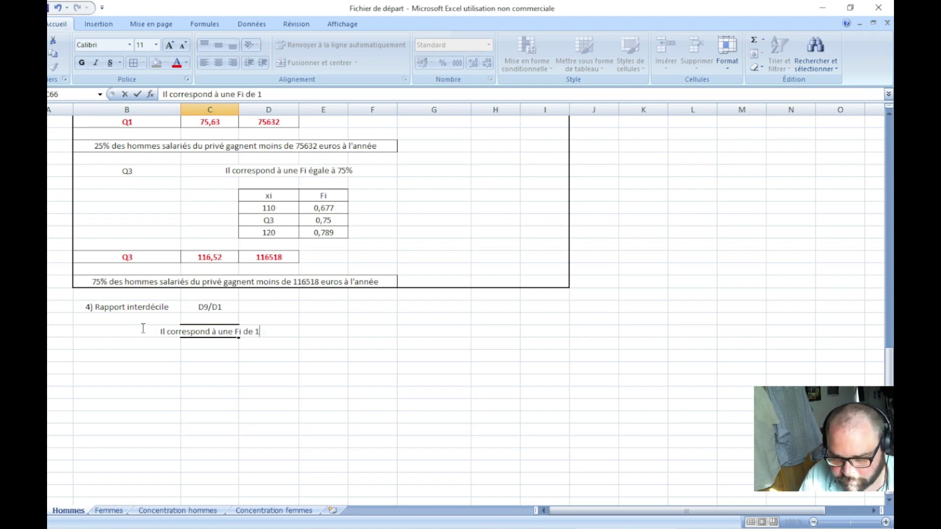
pyautogui.write('0%')
pyautogui.press('Return')
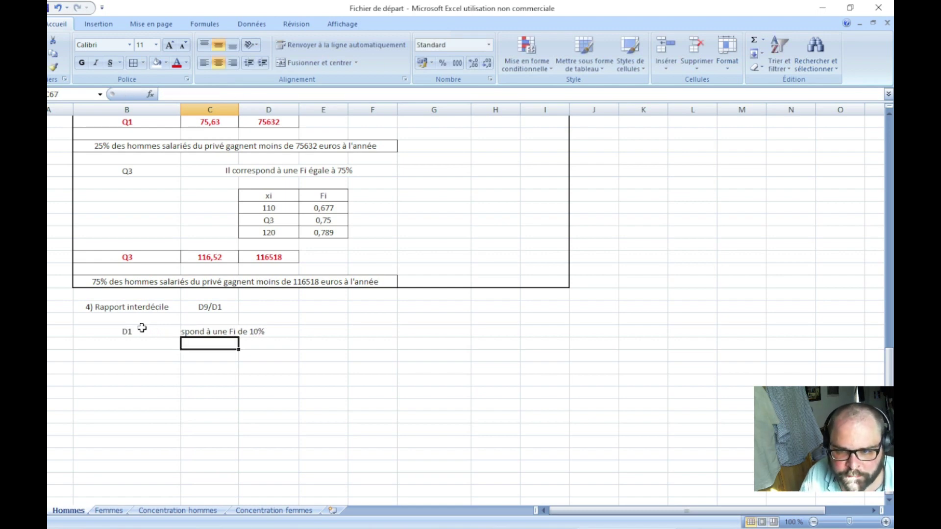
pyautogui.scroll(4, 299, 353)
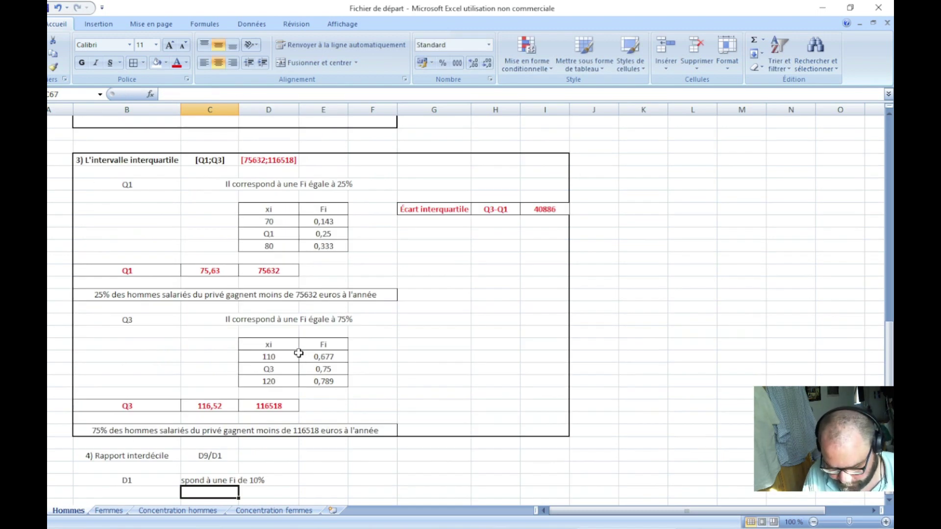
pyautogui.scroll(-3, 194, 316)
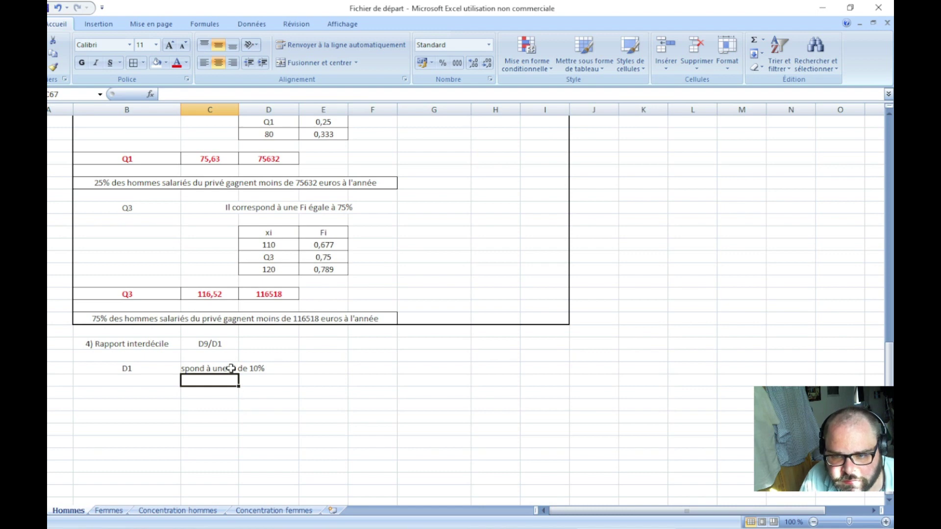
# - Merge and centre the D1 sentence across columns C to F
pyautogui.moveTo(231, 369); pyautogui.dragTo(374, 368)
pyautogui.click(319, 62)
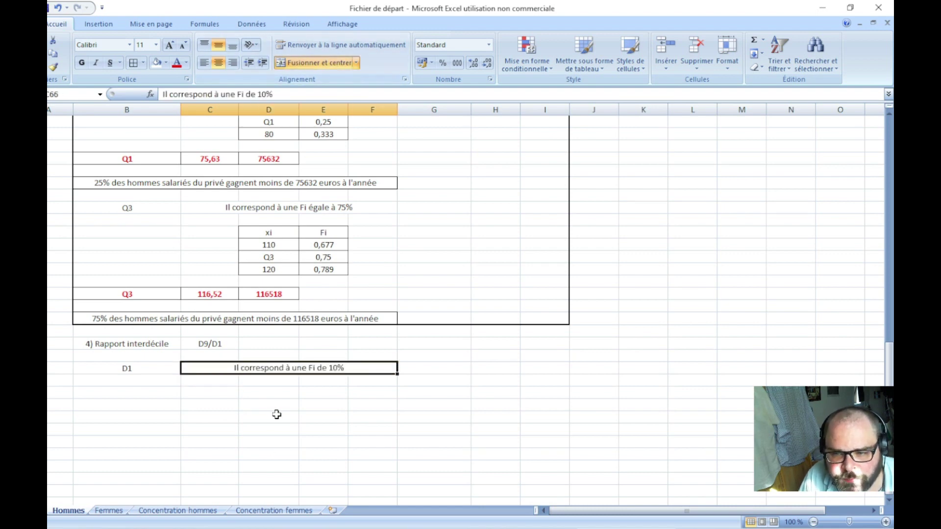
pyautogui.click(277, 414)
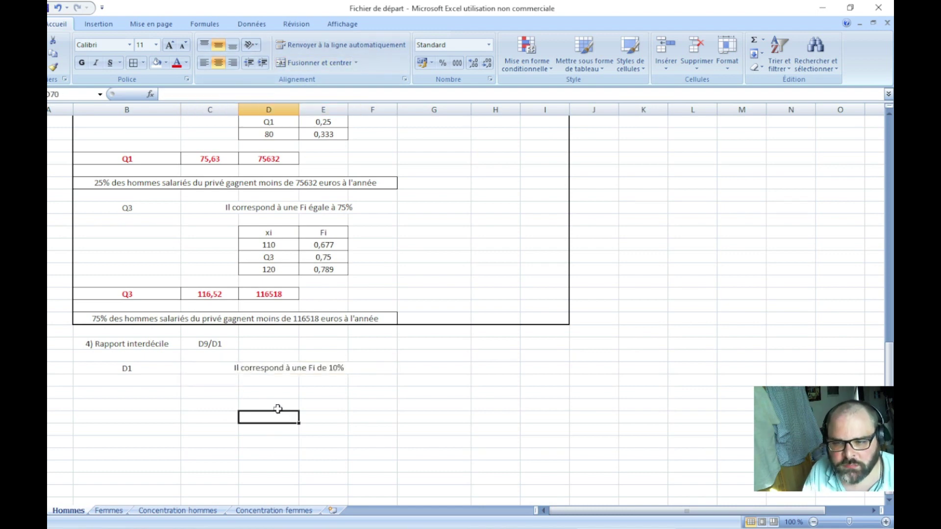
# - Copy the Q1 xi/Fi table and paste it below the D1 sentence
pyautogui.scroll(3, 280, 208)
pyautogui.moveTo(274, 209); pyautogui.dragTo(328, 245)
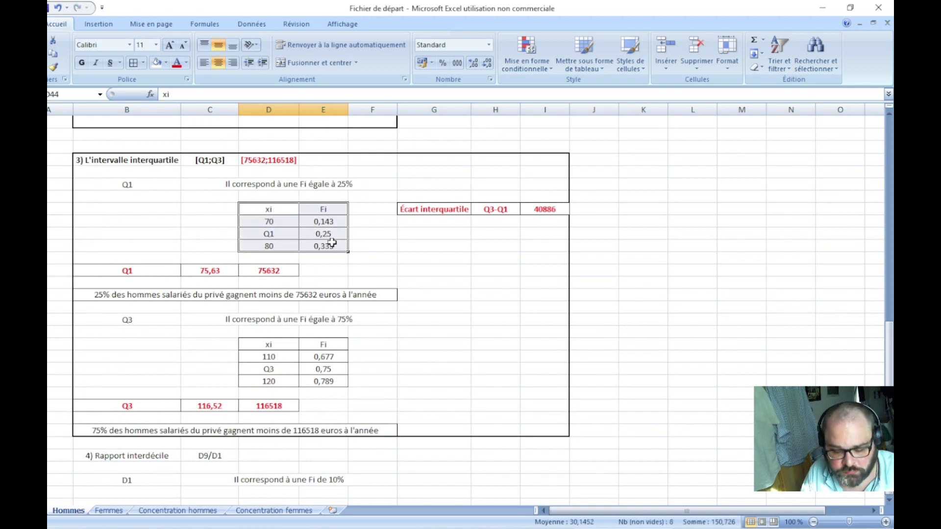
pyautogui.hotkey('ctrl', 'c')
pyautogui.click(428, 269)
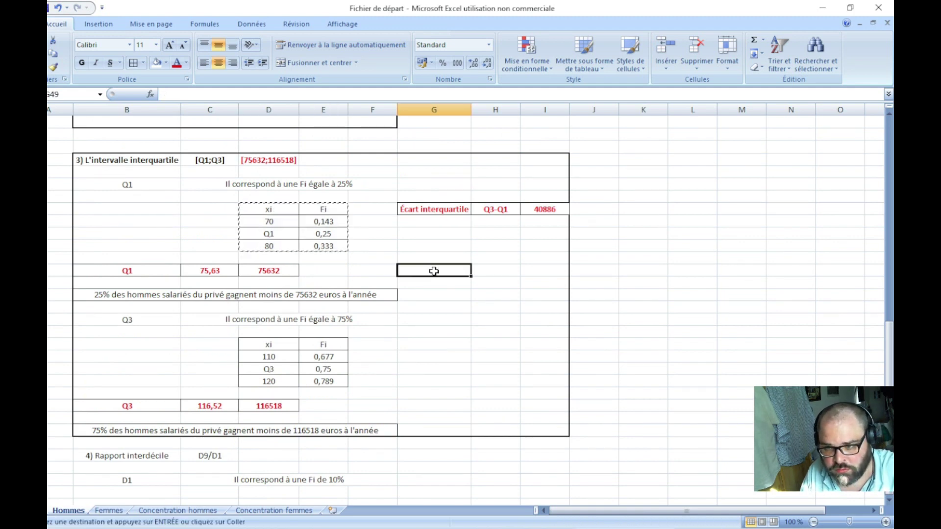
pyautogui.moveTo(272, 211); pyautogui.dragTo(326, 244)
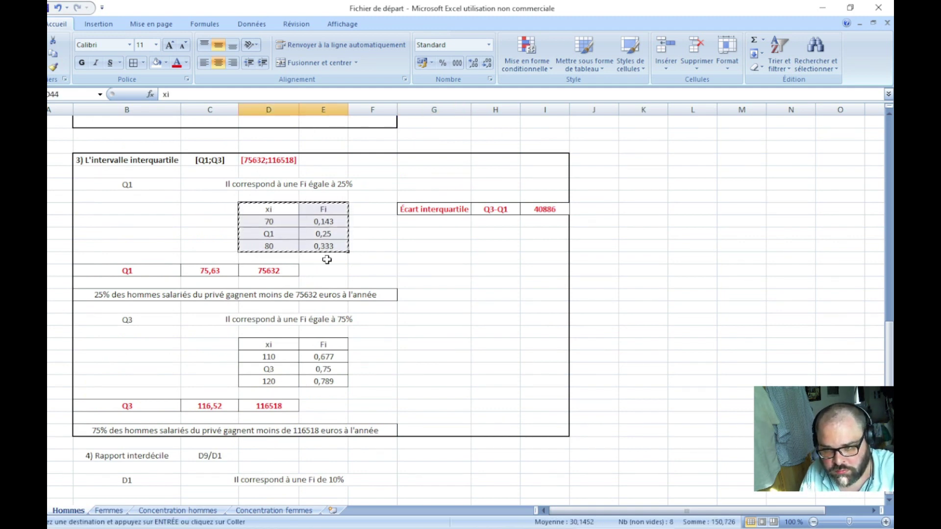
pyautogui.scroll(-7, 345, 324)
pyautogui.click(289, 248)
pyautogui.hotkey('ctrl', 'v')
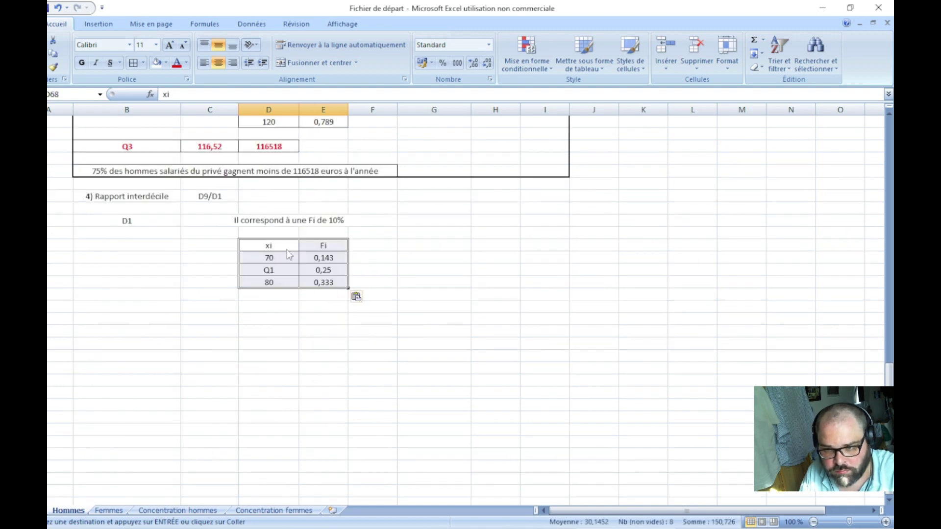
# - Relabel the pasted table's middle row D1 with a Fi of 0,1
pyautogui.click(279, 273)
pyautogui.write('D')
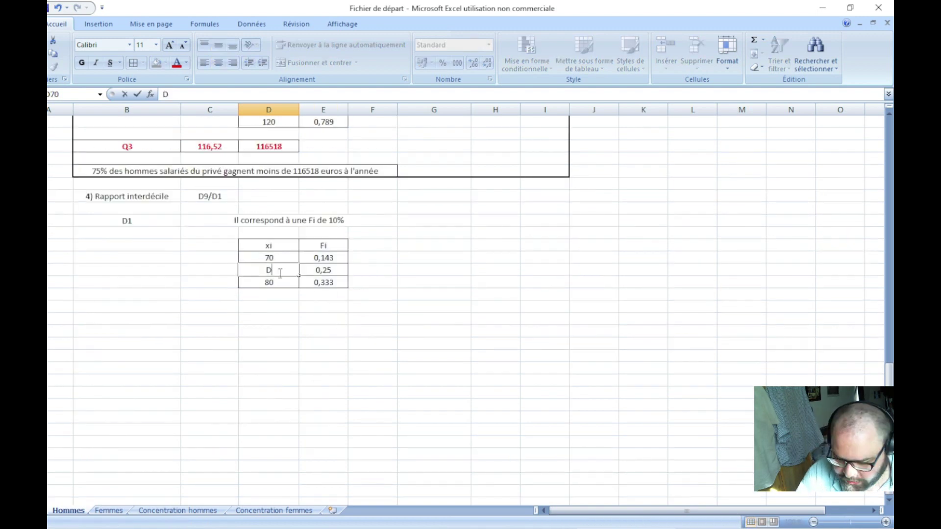
pyautogui.press('Tab')
pyautogui.write('0,1')
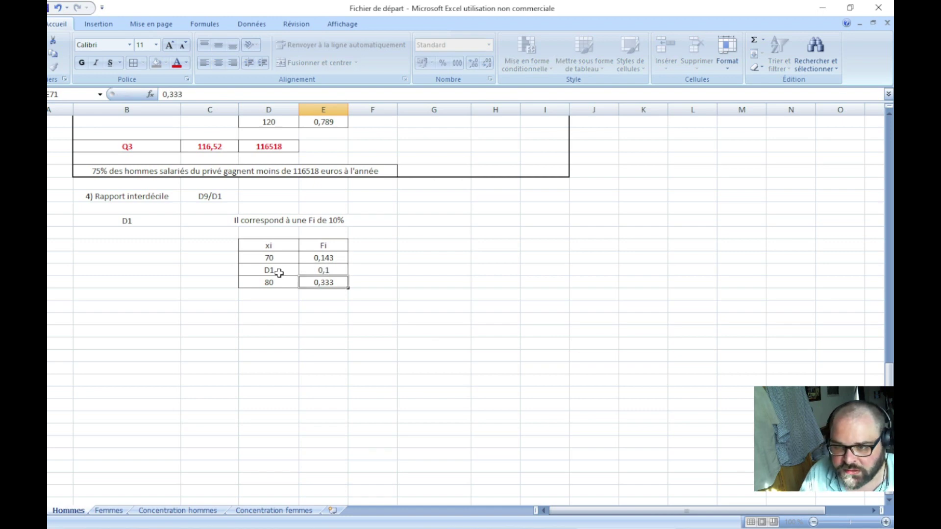
pyautogui.press('Return')
# - Correct the Fi values beside 70 and 80 (085 and 0,99) after checking the class rows
pyautogui.scroll(6, 279, 272)
pyautogui.scroll(10, 278, 272)
pyautogui.scroll(2, 279, 272)
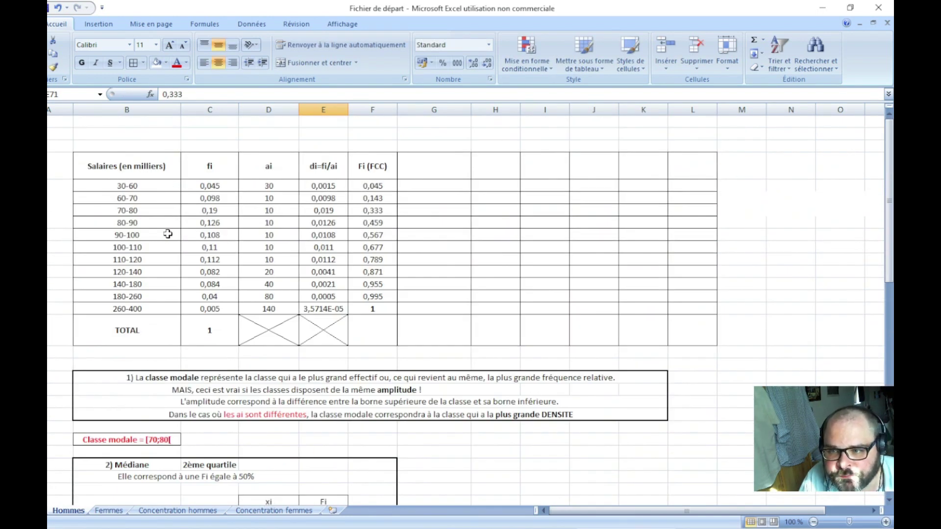
pyautogui.moveTo(47, 186); pyautogui.dragTo(47, 198)
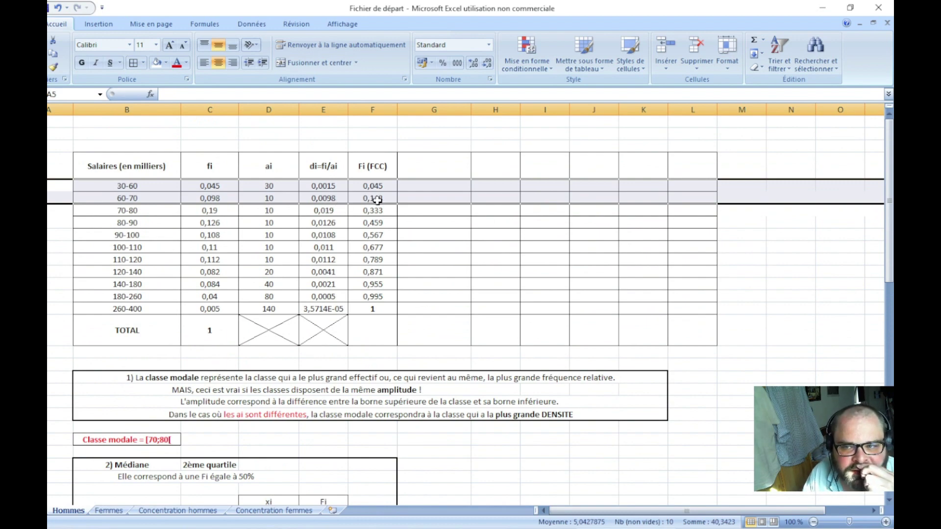
pyautogui.scroll(-10, 465, 290)
pyautogui.scroll(-4, 384, 372)
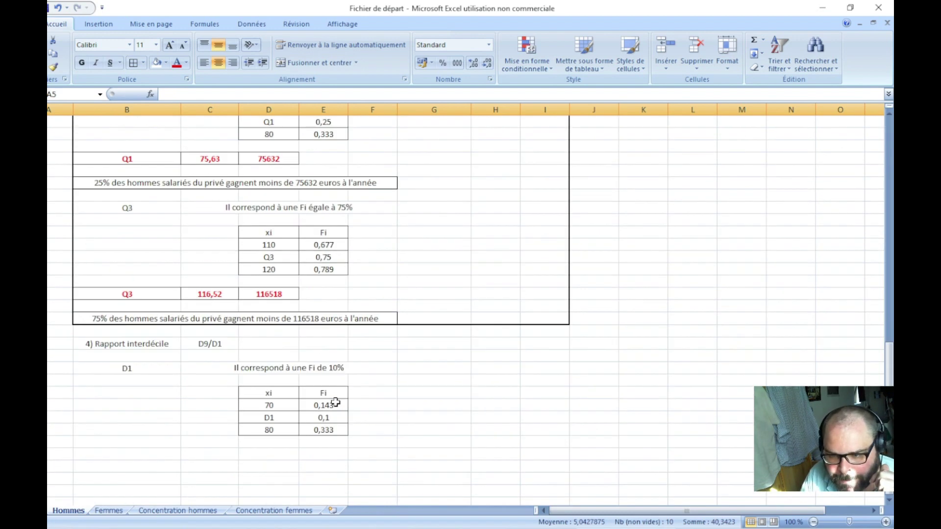
pyautogui.click(336, 404)
pyautogui.write('0')
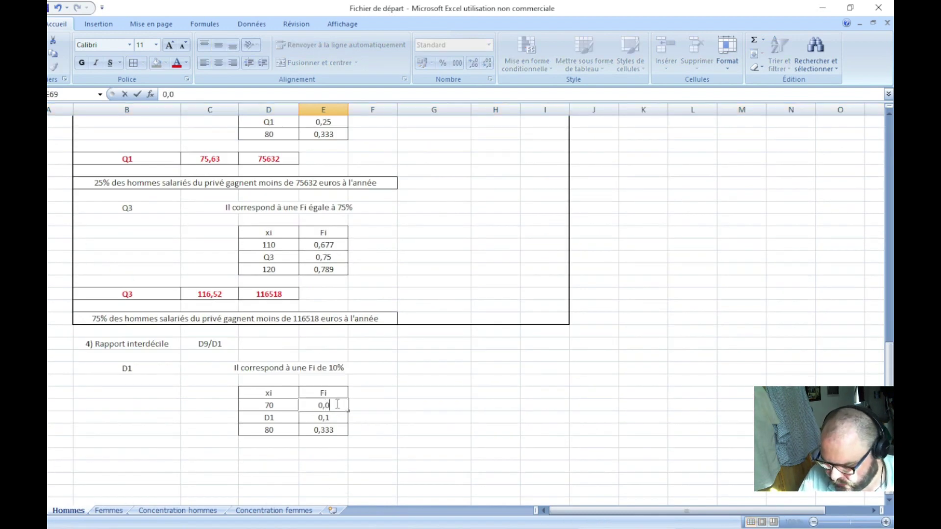
pyautogui.write('85')
pyautogui.press('Return')
pyautogui.scroll(6, 336, 404)
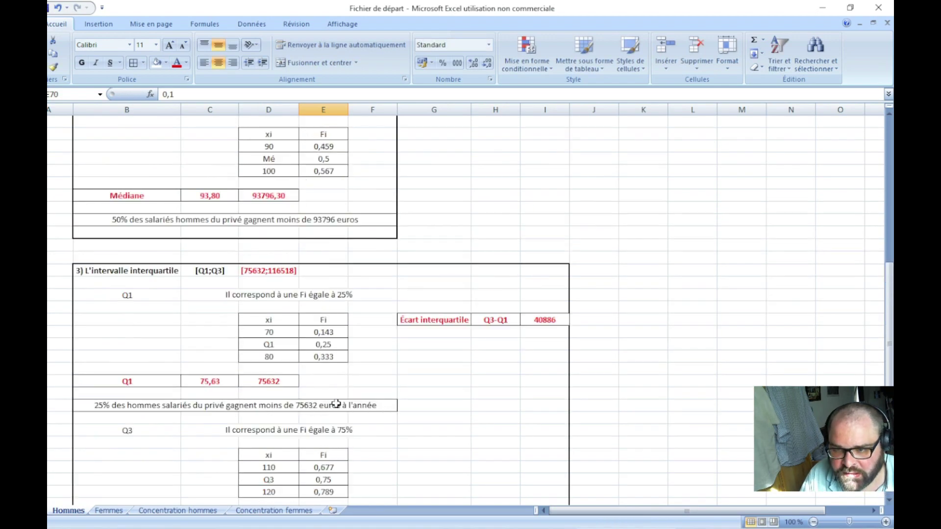
pyautogui.scroll(11, 336, 403)
pyautogui.scroll(-1, 336, 403)
pyautogui.scroll(1, 336, 403)
pyautogui.scroll(-11, 336, 403)
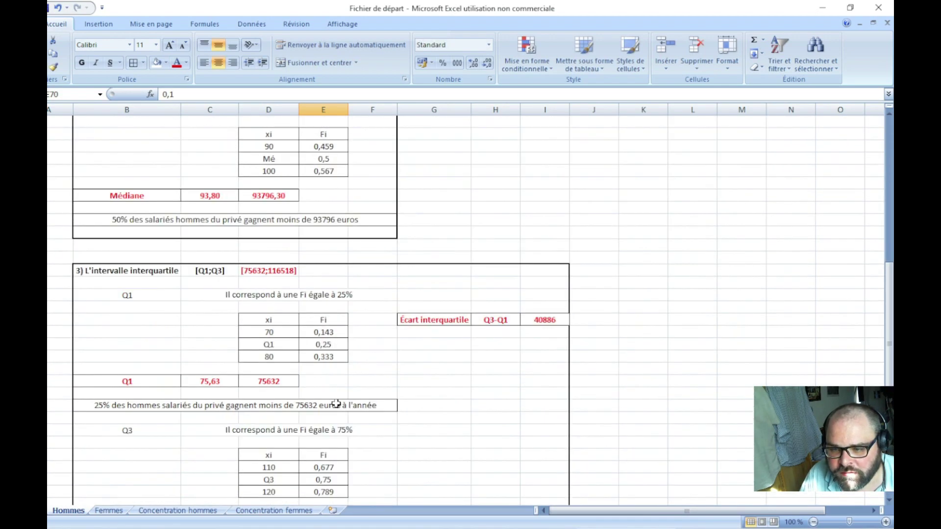
pyautogui.scroll(-7, 336, 403)
pyautogui.click(324, 393)
pyautogui.write('0,1')
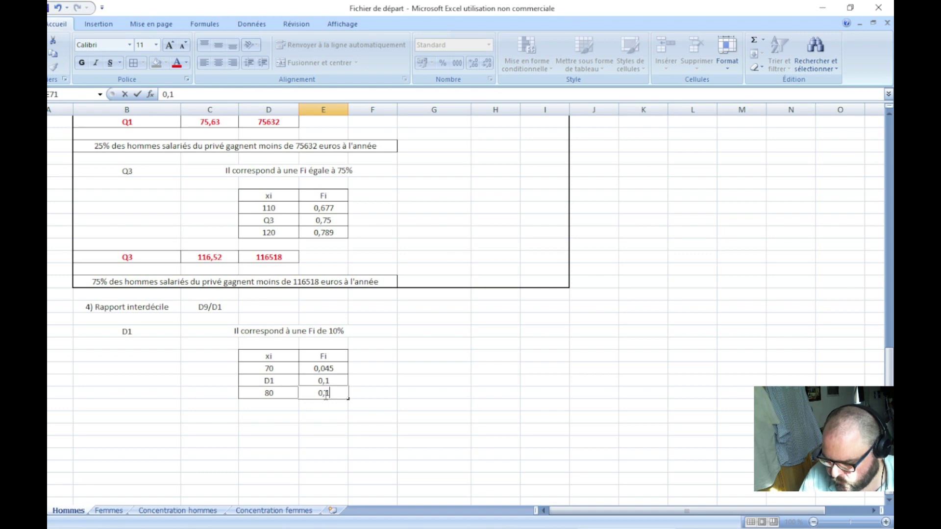
pyautogui.write('99')
pyautogui.press('Return')
# - Set the D1 table's lower and upper xi values to 60 and 70
pyautogui.scroll(14, 294, 387)
pyautogui.scroll(3, 253, 348)
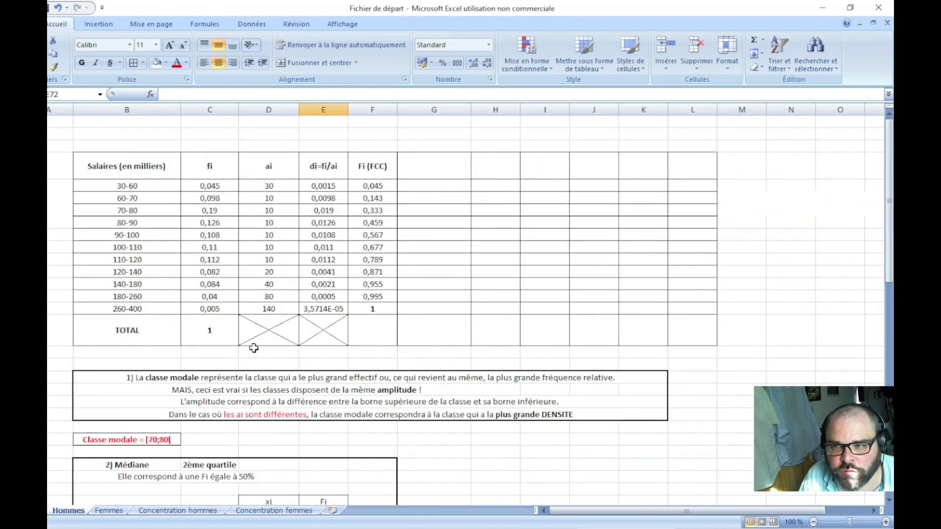
pyautogui.moveTo(48, 186); pyautogui.dragTo(48, 198)
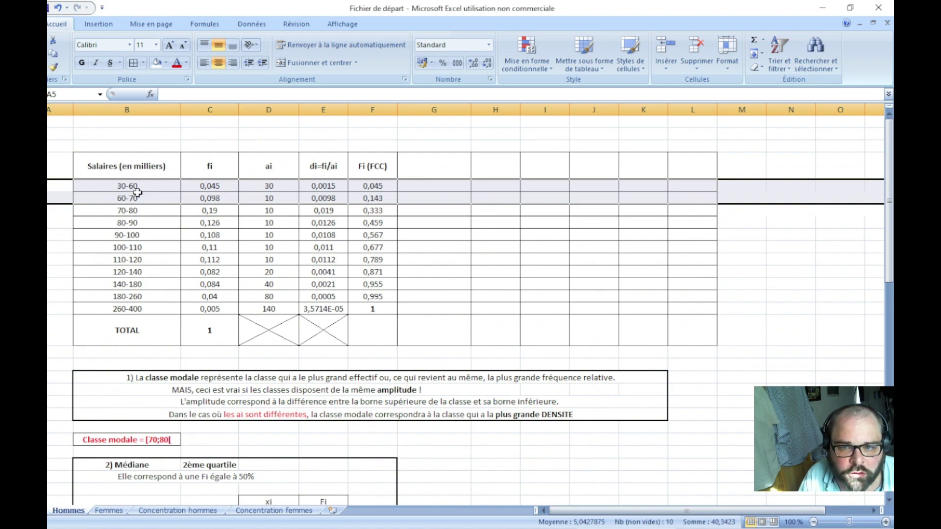
pyautogui.scroll(-11, 332, 329)
pyautogui.scroll(-4, 324, 360)
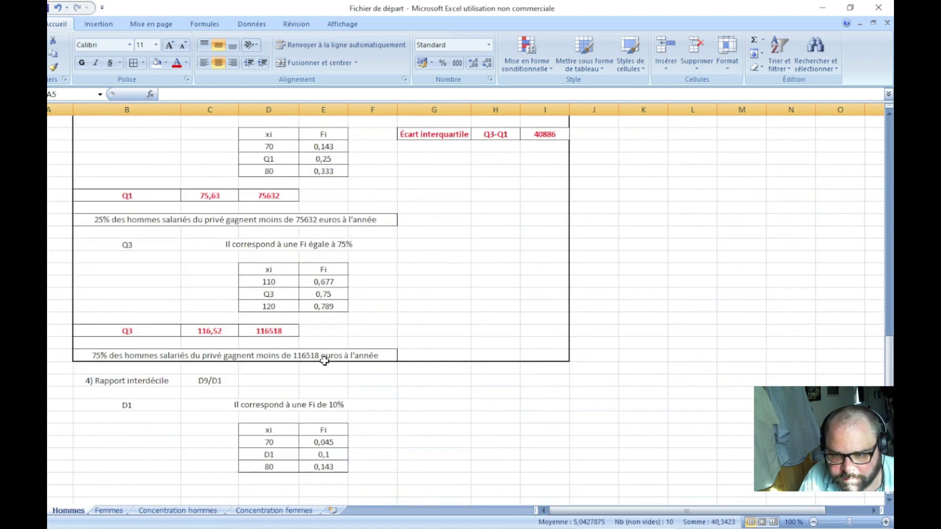
pyautogui.click(282, 441)
pyautogui.write('60')
pyautogui.press('Return')
pyautogui.press('Return')
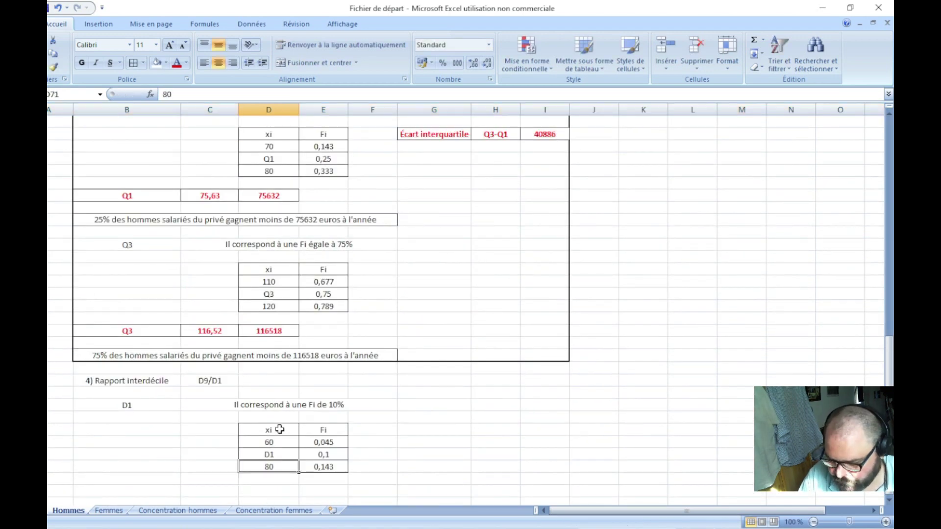
pyautogui.write('70')
pyautogui.press('Return')
pyautogui.scroll(-5, 279, 430)
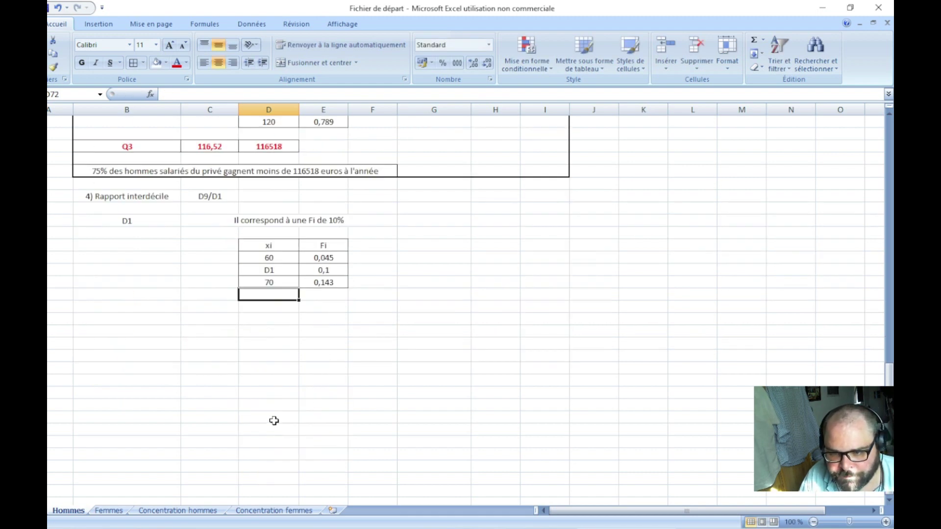
# - Label B73 D1 and enter =(((E70-E69)/(E71-E69))*(D71-D69))+D69 in C73
pyautogui.click(138, 308)
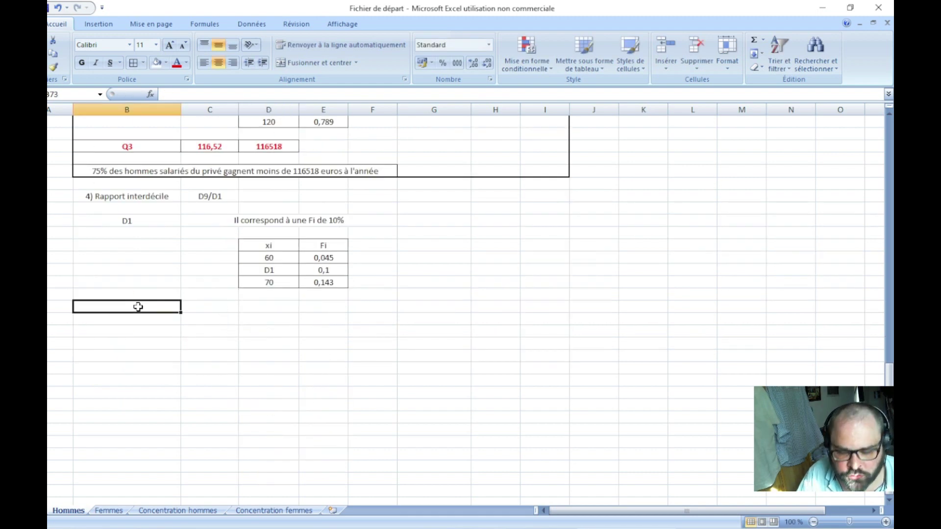
pyautogui.write('D1')
pyautogui.press('Tab')
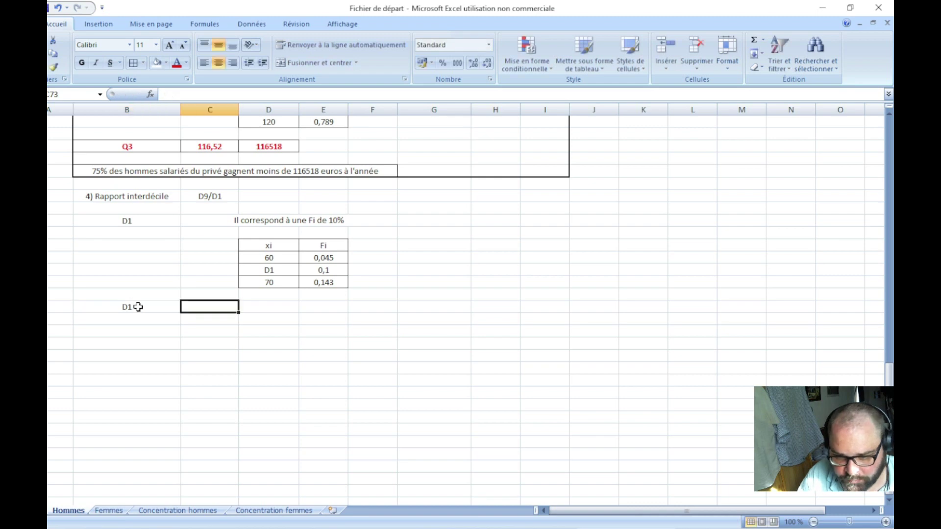
pyautogui.write('=')
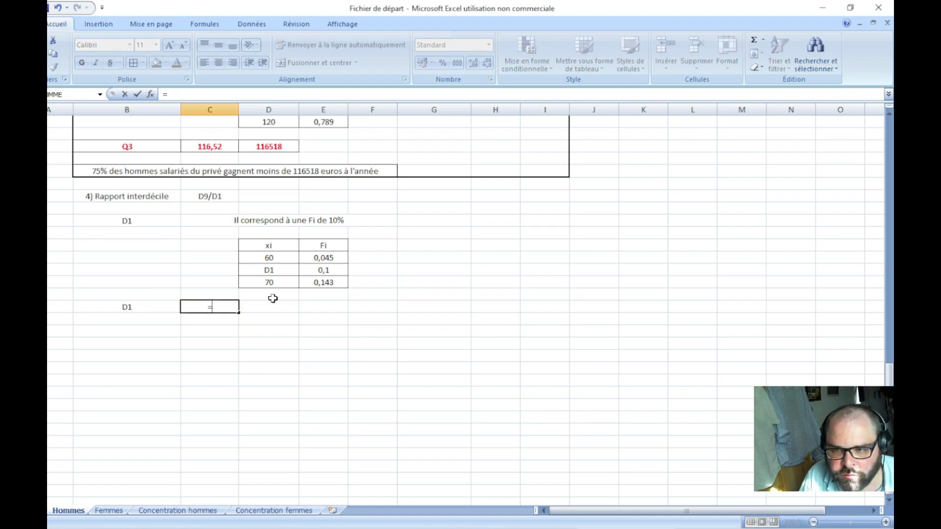
pyautogui.write('(((')
pyautogui.click(326, 268)
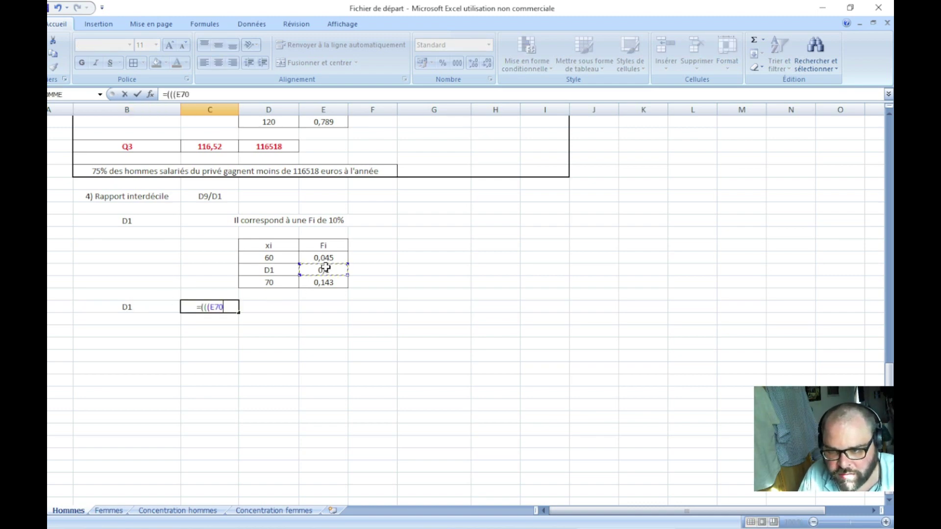
pyautogui.write('-')
pyautogui.click(334, 255)
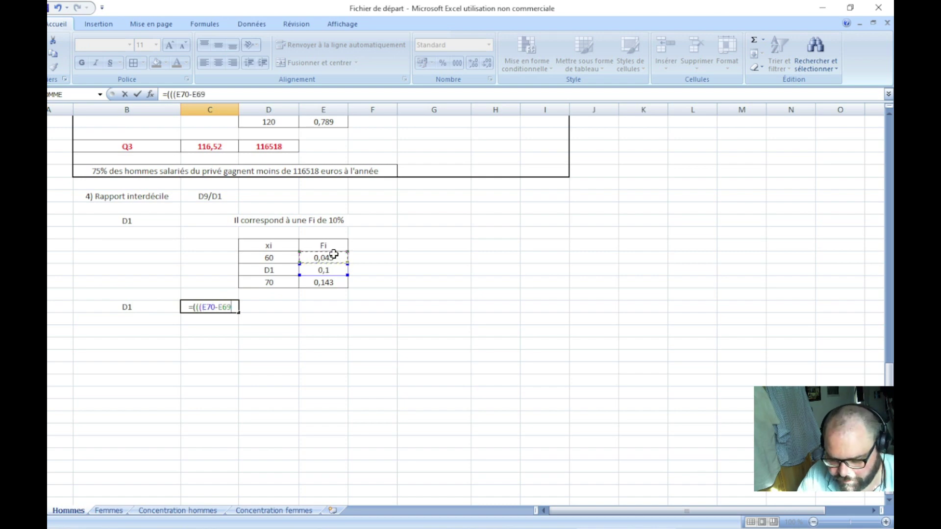
pyautogui.write(')/(')
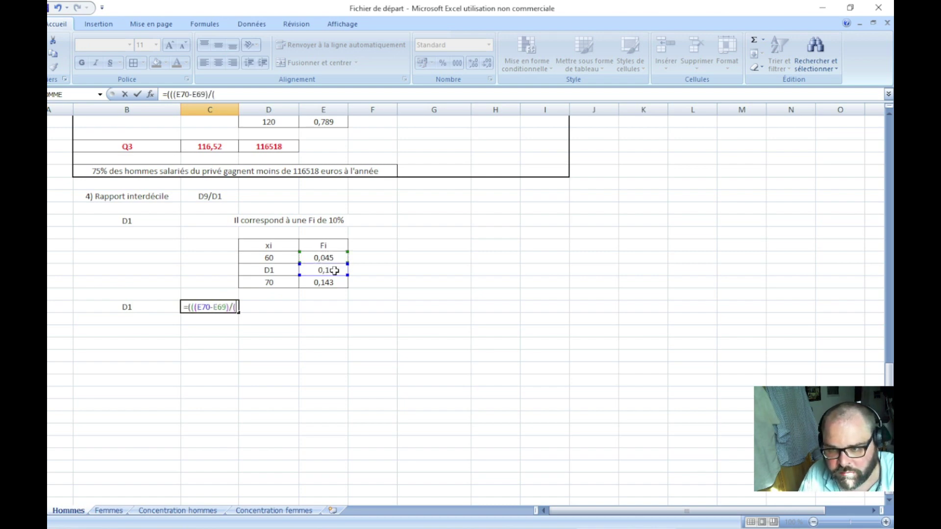
pyautogui.click(332, 280)
pyautogui.write('-')
pyautogui.click(334, 256)
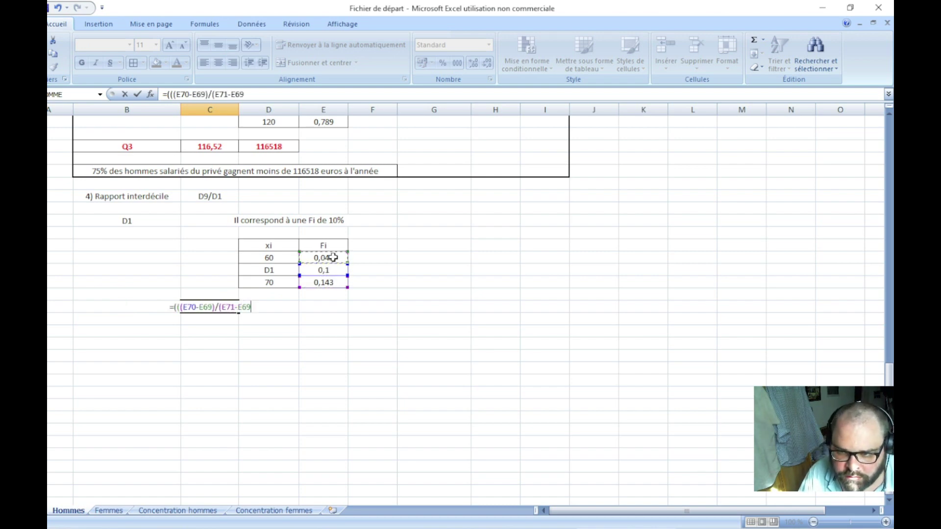
pyautogui.write('))')
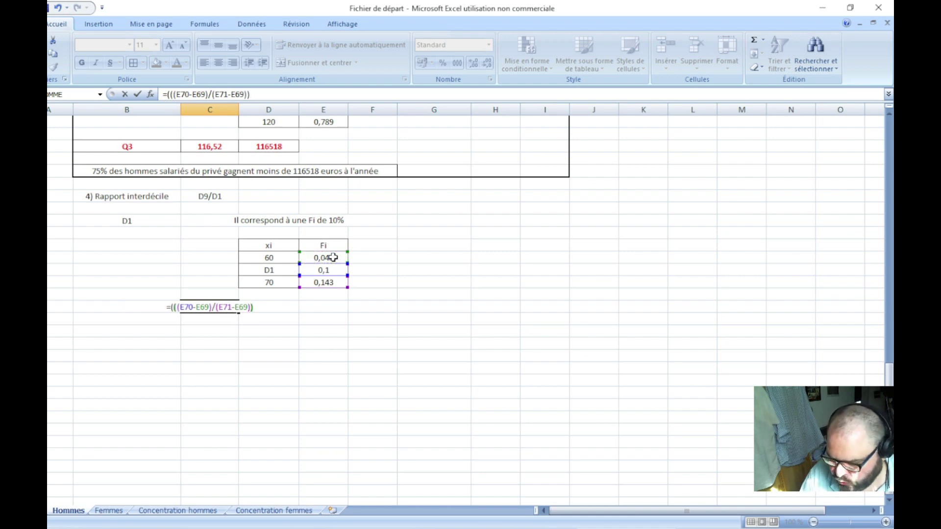
pyautogui.write('*(')
pyautogui.click(274, 283)
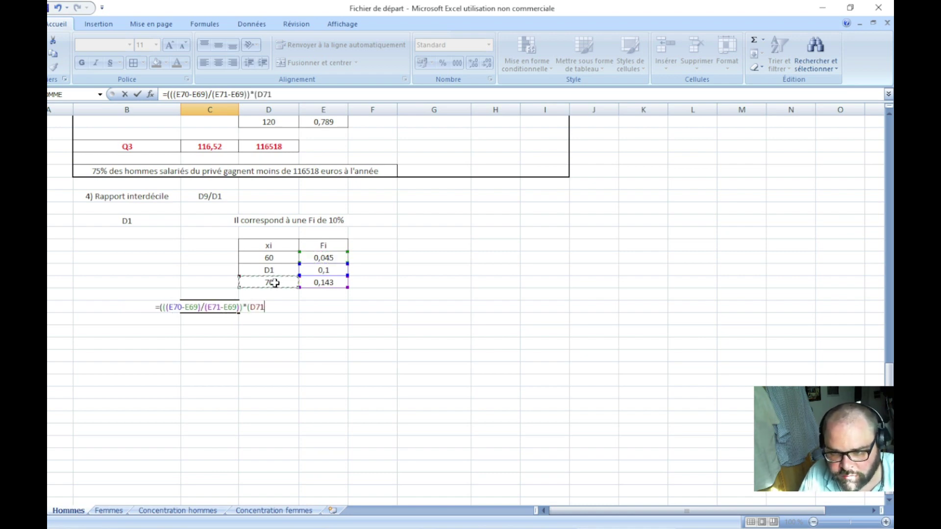
pyautogui.write('-')
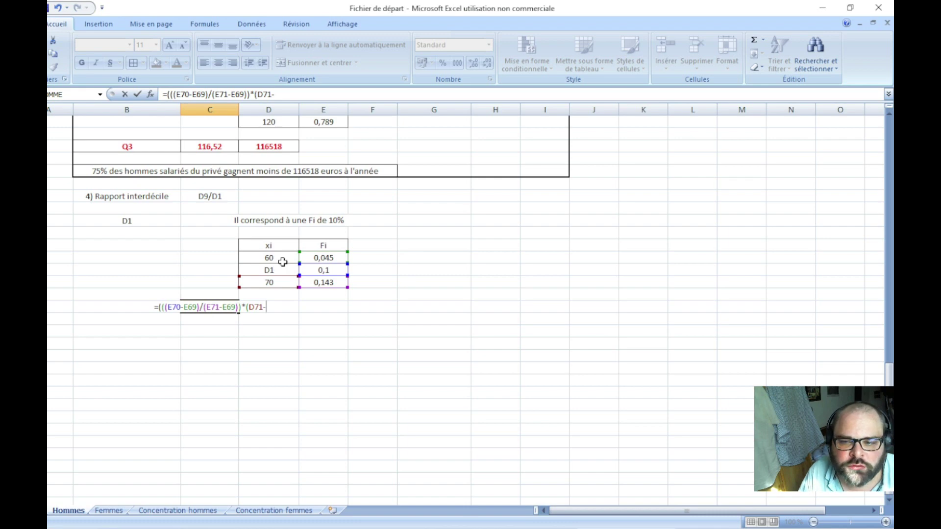
pyautogui.click(282, 260)
pyautogui.write('))')
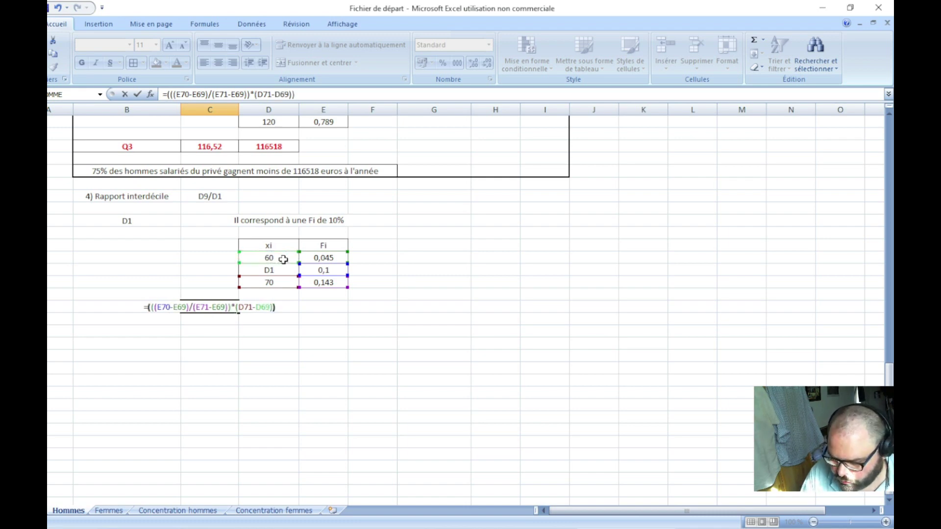
pyautogui.write('+')
pyautogui.click(284, 259)
pyautogui.press('Return')
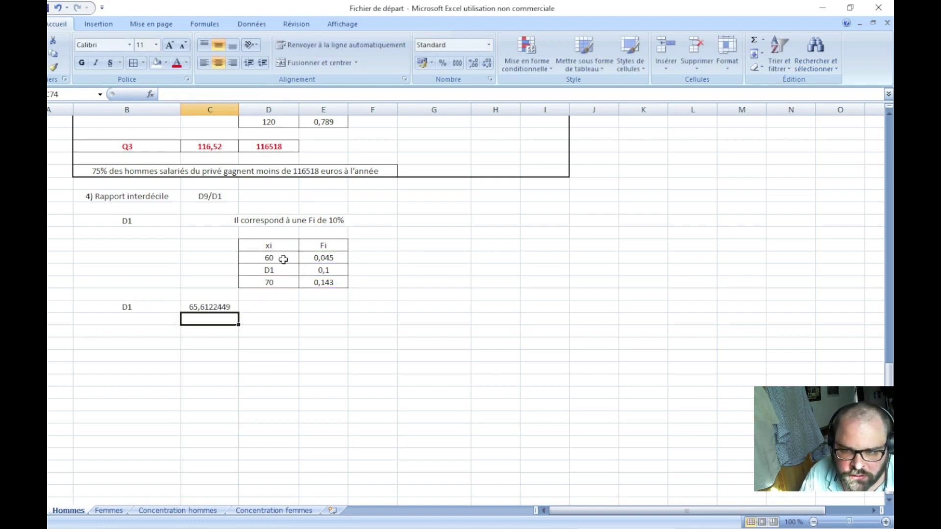
# - Enter =C73*1000 in D73 to convert the D1 value to euros
pyautogui.click(267, 306)
pyautogui.write('=')
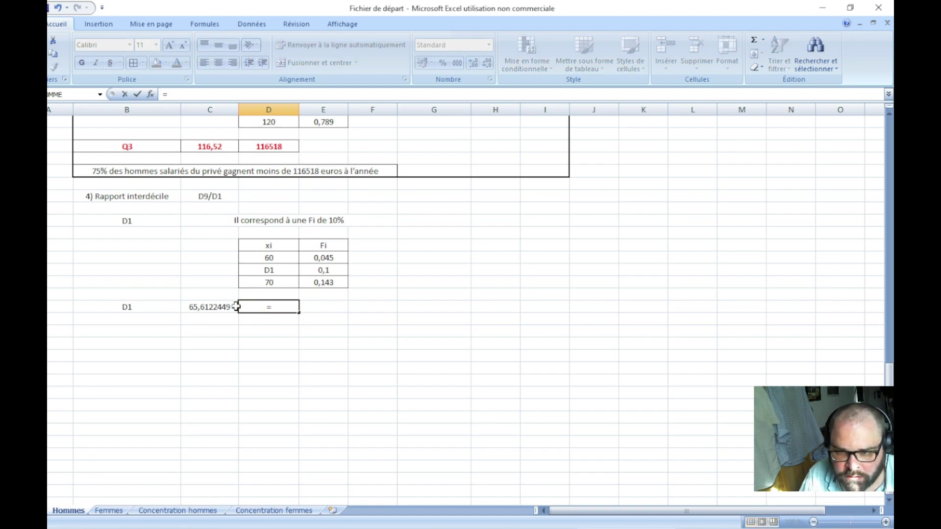
pyautogui.click(236, 306)
pyautogui.write('*1')
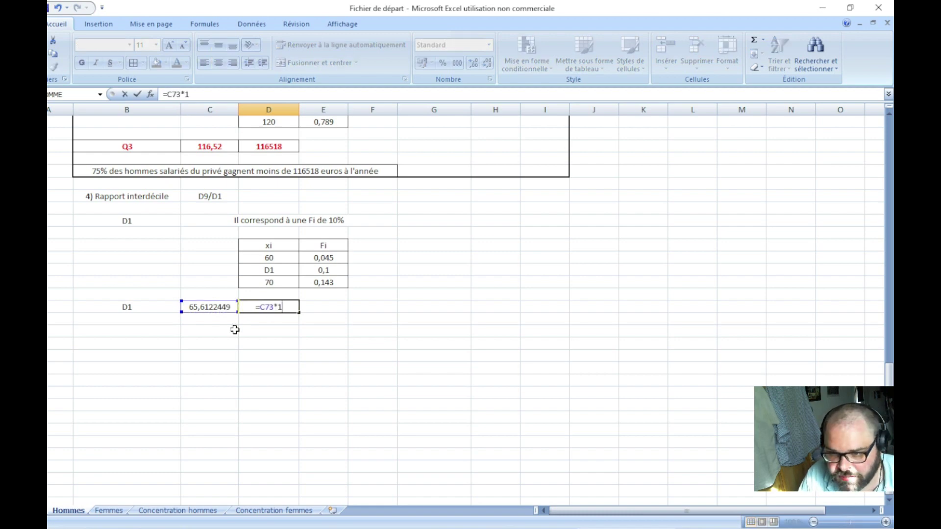
pyautogui.write('000')
pyautogui.press('Return')
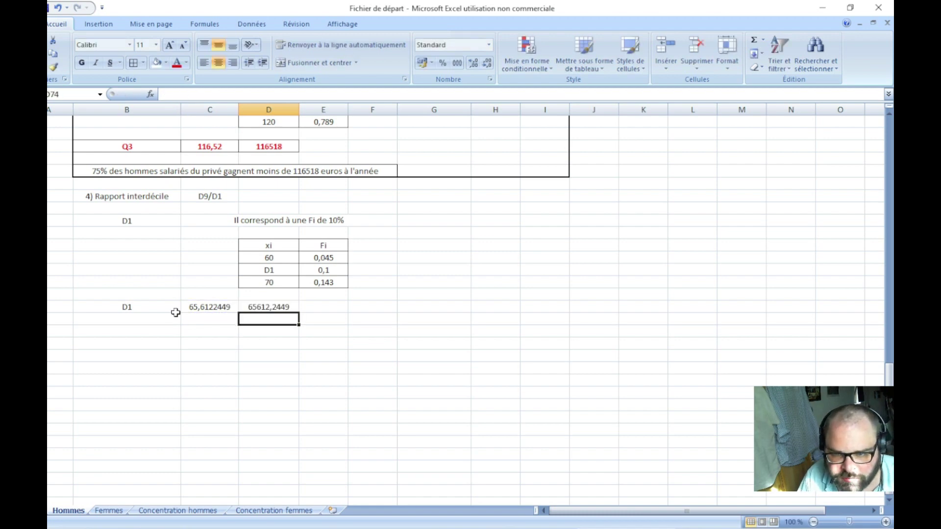
# - Make the Rapport interdécile heading in B64:C64 bold
pyautogui.scroll(10, 171, 307)
pyautogui.scroll(-5, 170, 307)
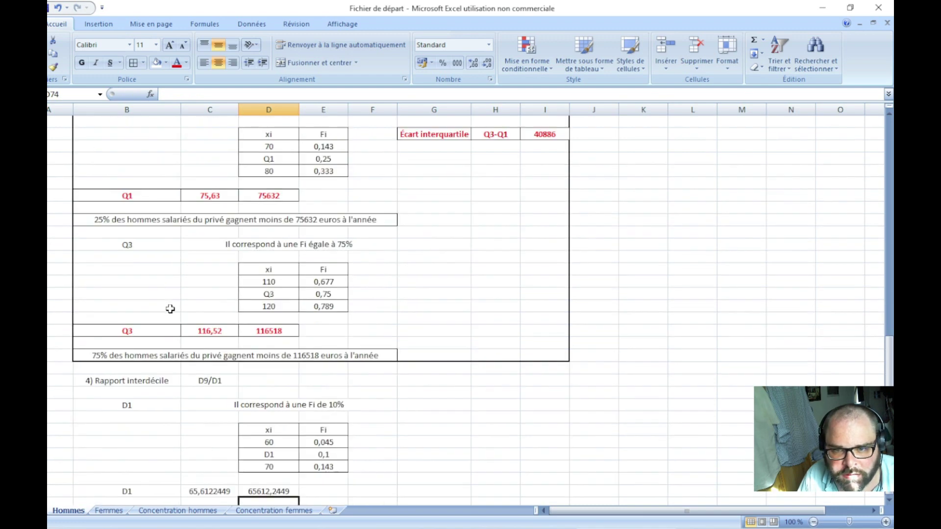
pyautogui.scroll(2, 170, 307)
pyautogui.scroll(-5, 171, 308)
pyautogui.moveTo(167, 308); pyautogui.dragTo(199, 307)
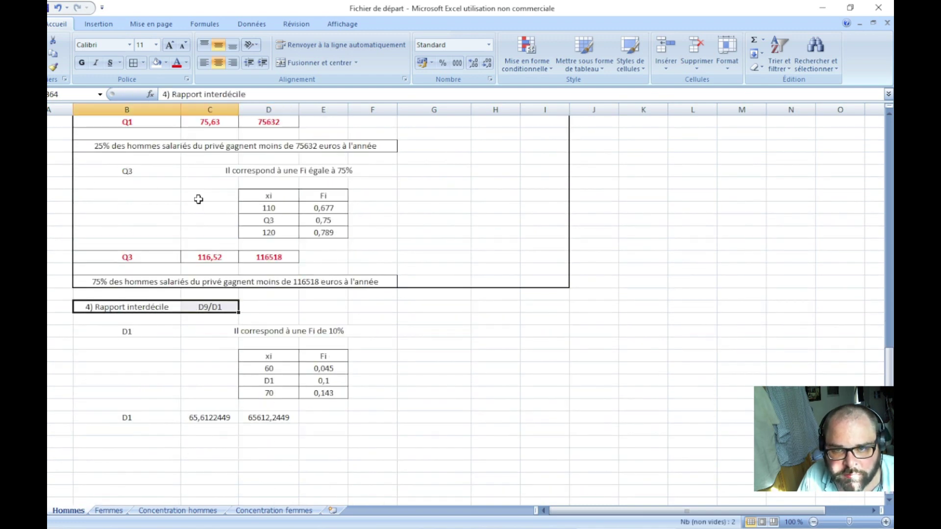
pyautogui.click(82, 62)
pyautogui.scroll(-1, 176, 377)
pyautogui.scroll(1, 176, 377)
pyautogui.click(177, 381)
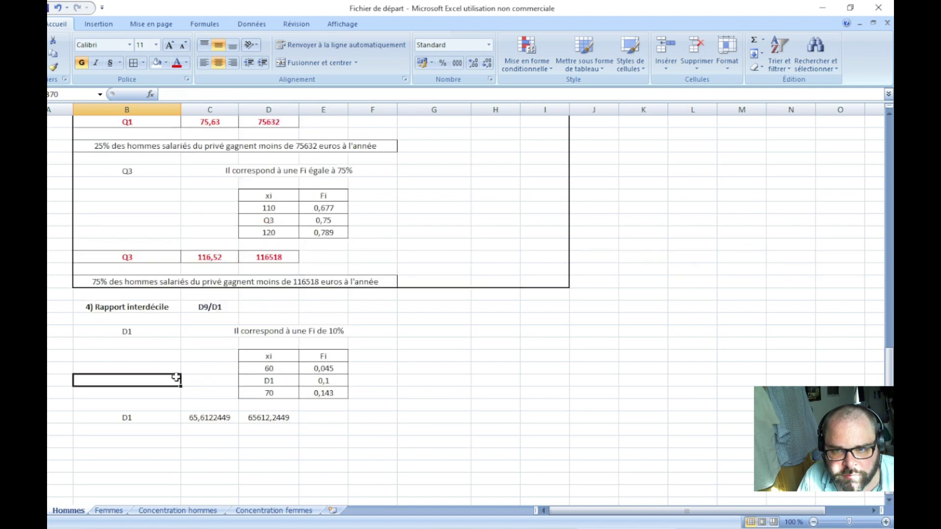
# - Format the D1 result row B73:D73 red, bold, as Number with 2 decimals
pyautogui.scroll(3, 176, 376)
pyautogui.scroll(-2, 176, 377)
pyautogui.scroll(-3, 176, 377)
pyautogui.moveTo(132, 343); pyautogui.dragTo(252, 343)
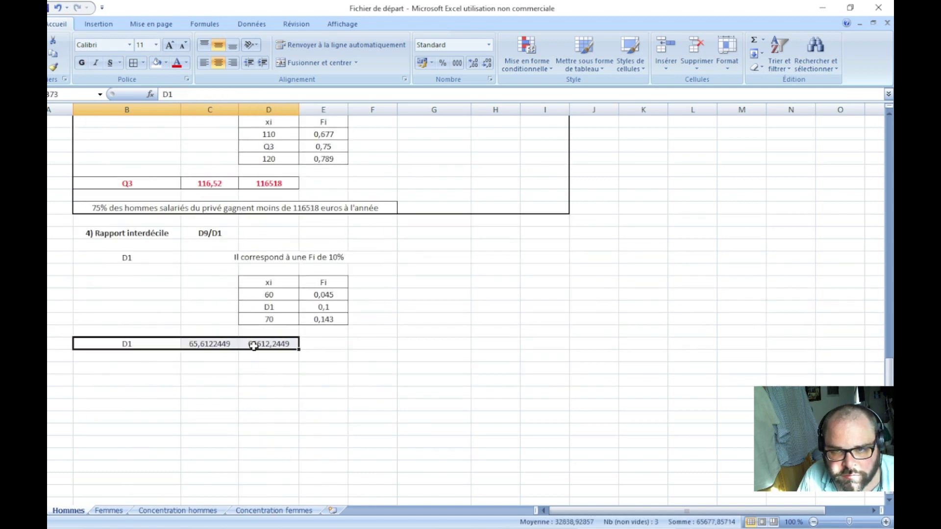
pyautogui.click(176, 62)
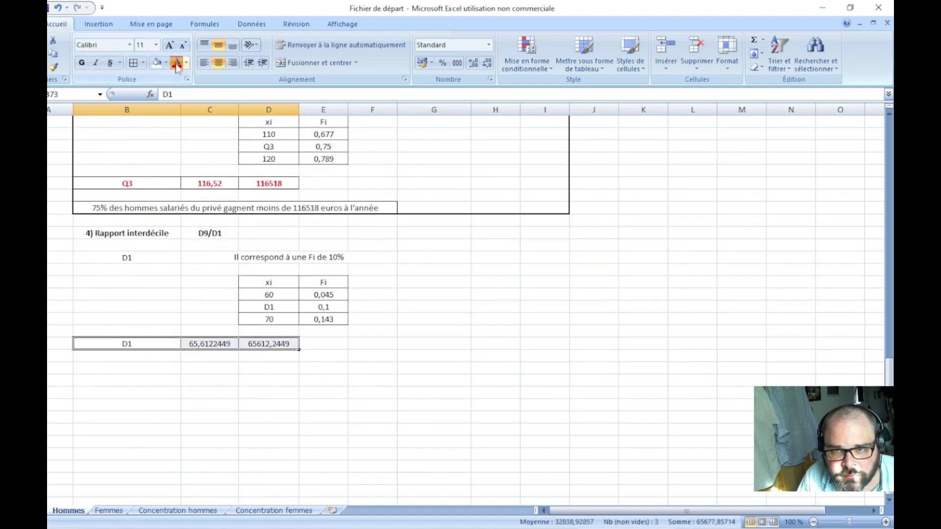
pyautogui.click(82, 62)
pyautogui.rightClick(221, 343)
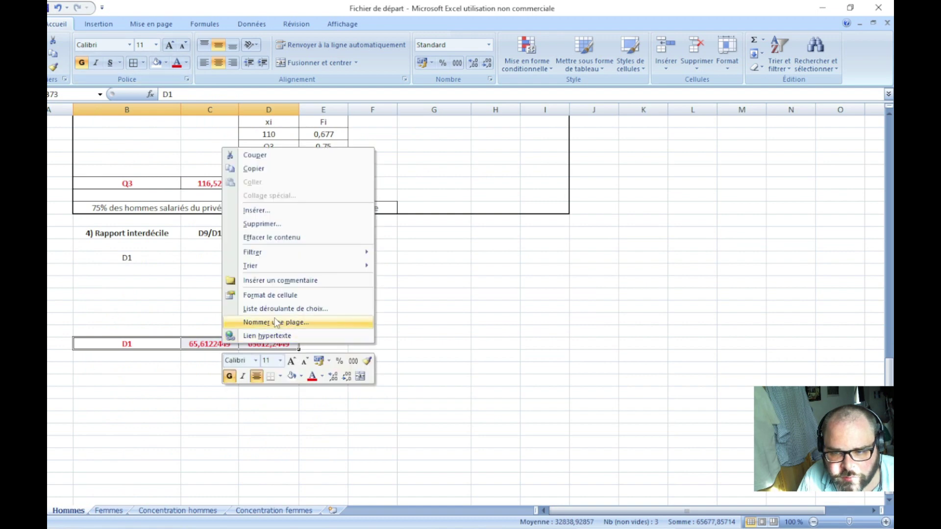
pyautogui.click(273, 296)
pyautogui.click(147, 214)
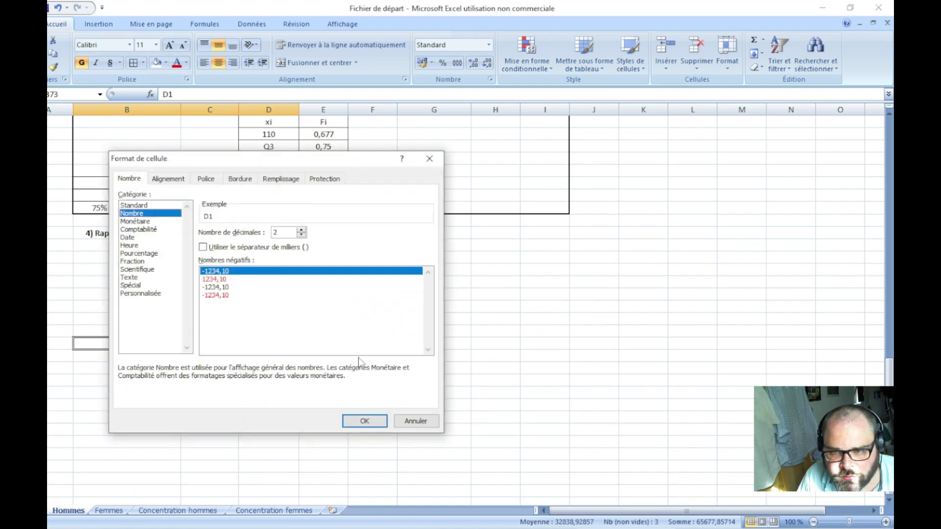
pyautogui.click(364, 421)
pyautogui.click(223, 440)
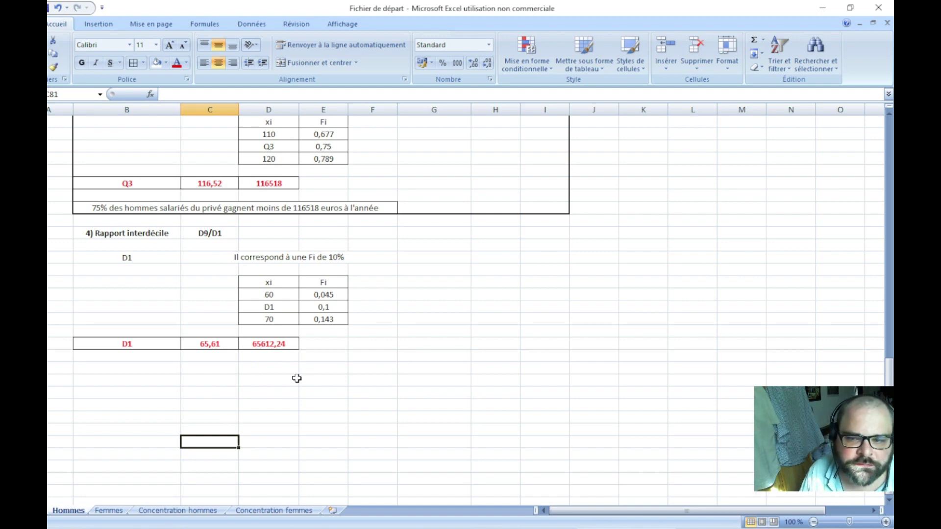
# - Type '10% des hommes salariés du privé gagnent moins de 65612 euros à l'année' below the D1 row
pyautogui.click(126, 367)
pyautogui.scroll(3, 128, 377)
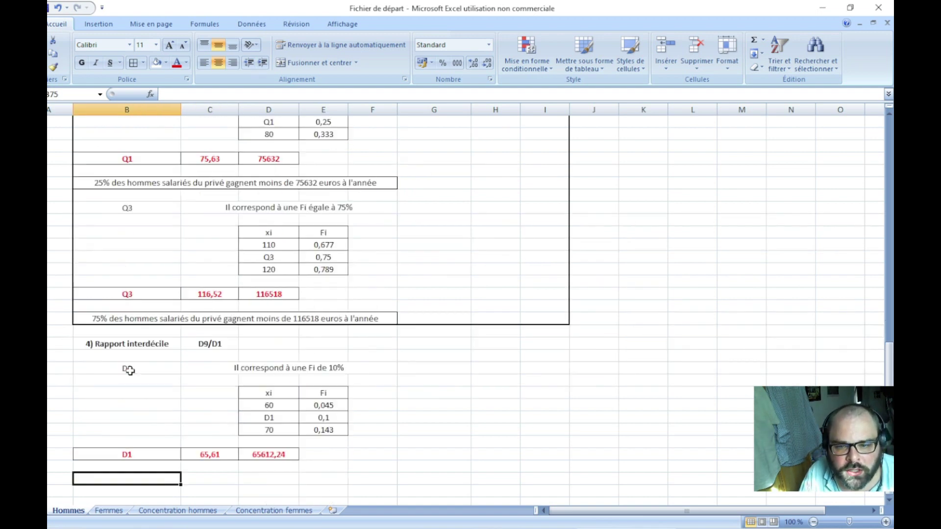
pyautogui.scroll(-4, 240, 387)
pyautogui.write('10% d')
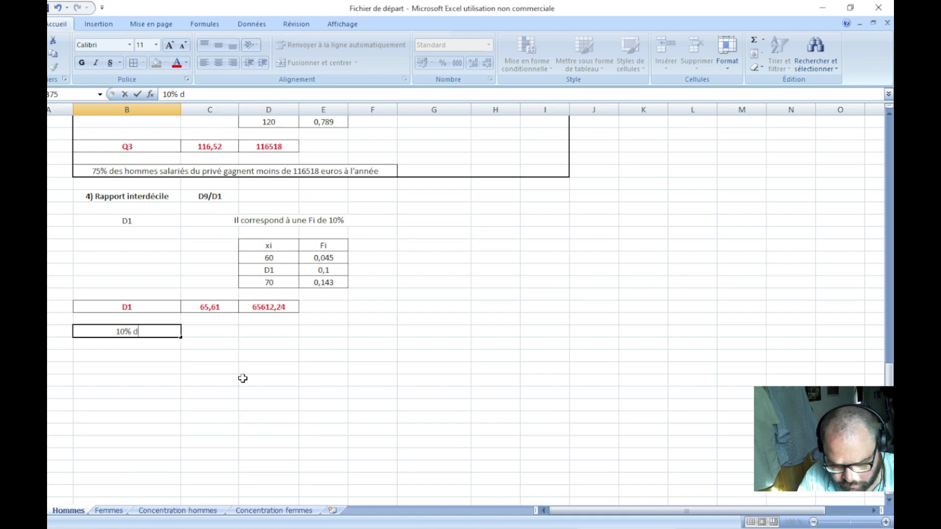
pyautogui.write('es hommes salar')
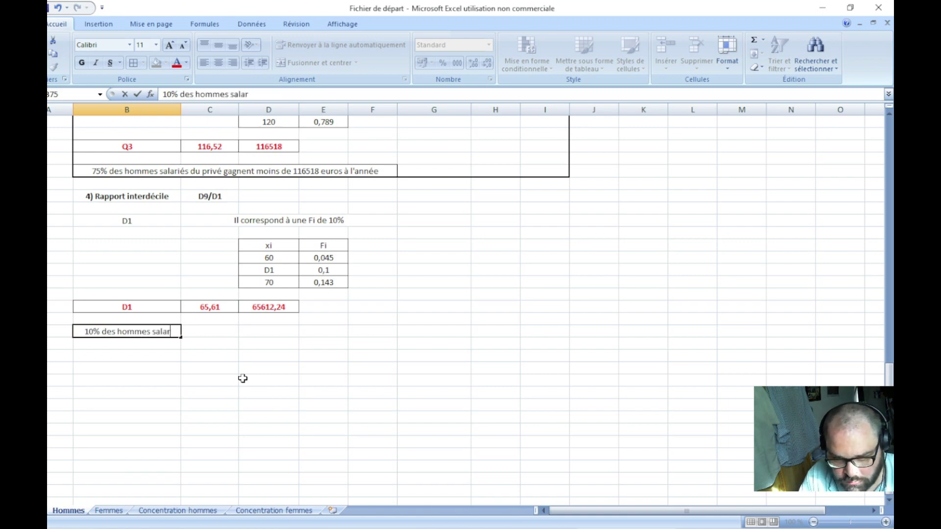
pyautogui.write('iés du privé')
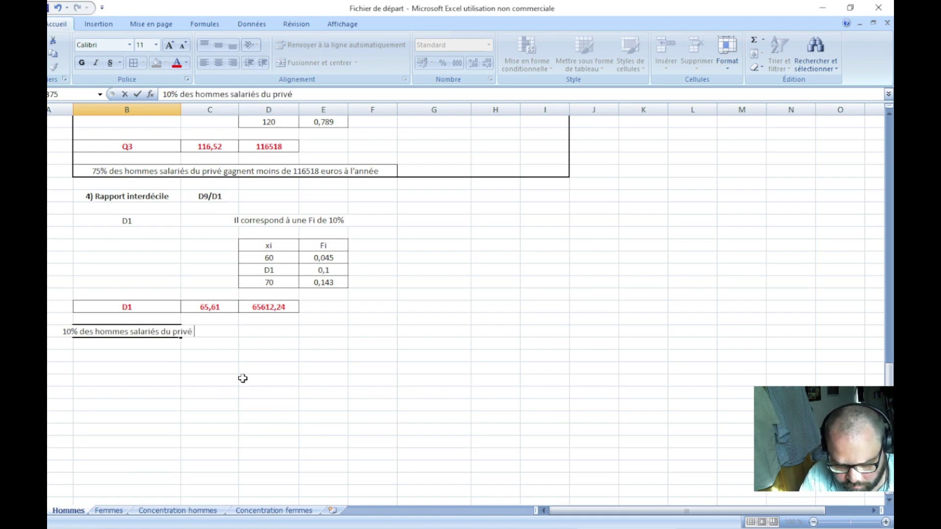
pyautogui.write(' gagnent moi')
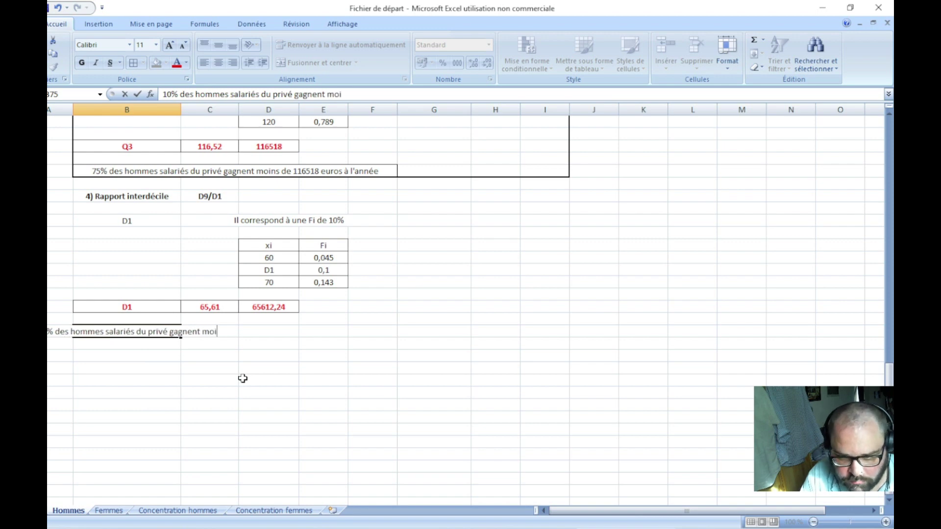
pyautogui.write('ns de 65612')
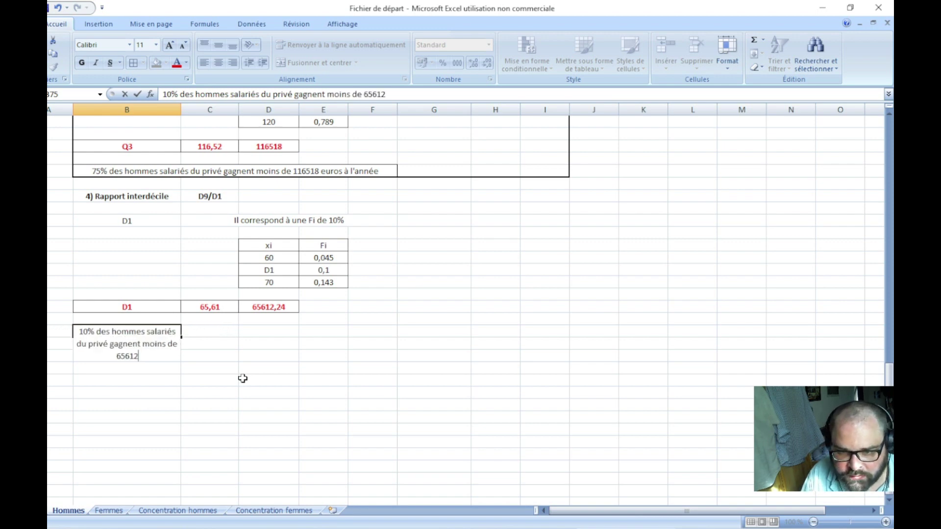
pyautogui.write(" euros à l'a")
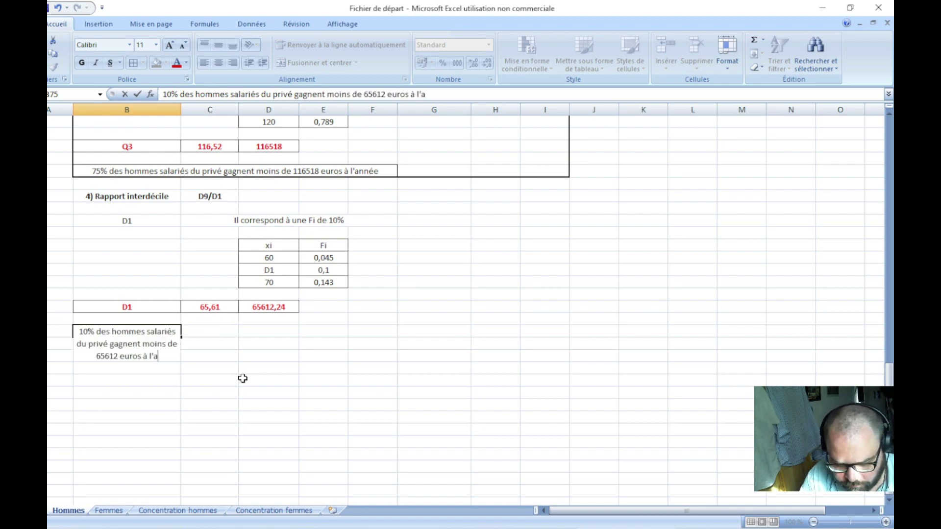
pyautogui.write('nnée')
pyautogui.press('Return')
# - Merge and centre the sentence across B75:G75
pyautogui.moveTo(143, 331); pyautogui.dragTo(418, 331)
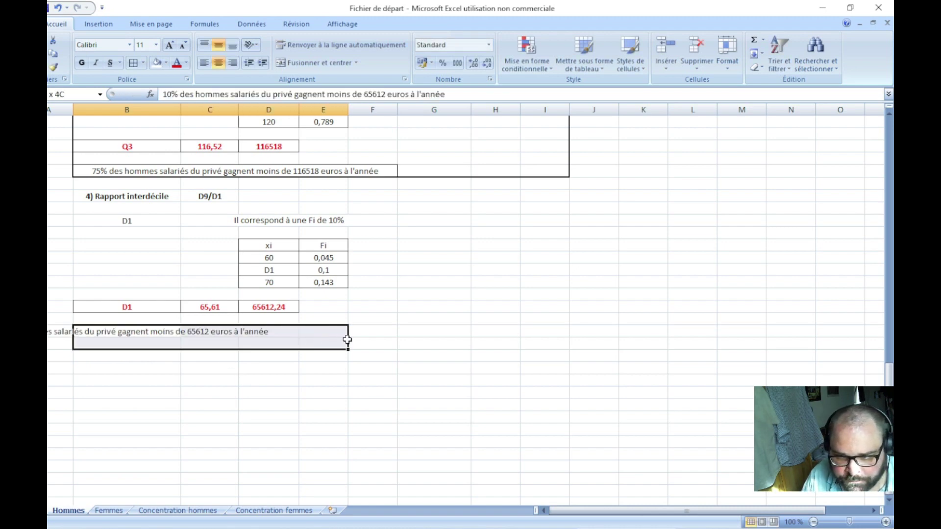
pyautogui.click(316, 63)
pyautogui.click(420, 394)
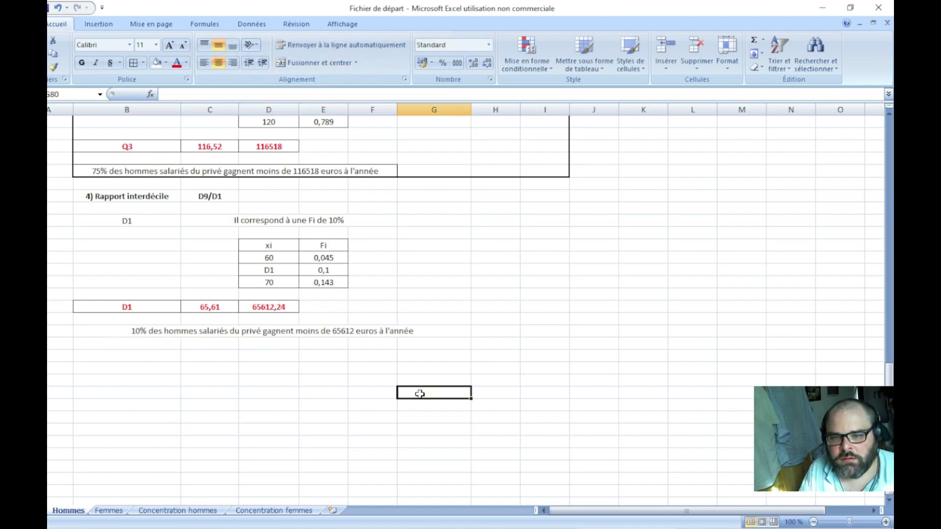
# - Enter D9 in B77 and 'Il correspond à une Fi égale à 90%' in C77
pyautogui.scroll(6, 140, 357)
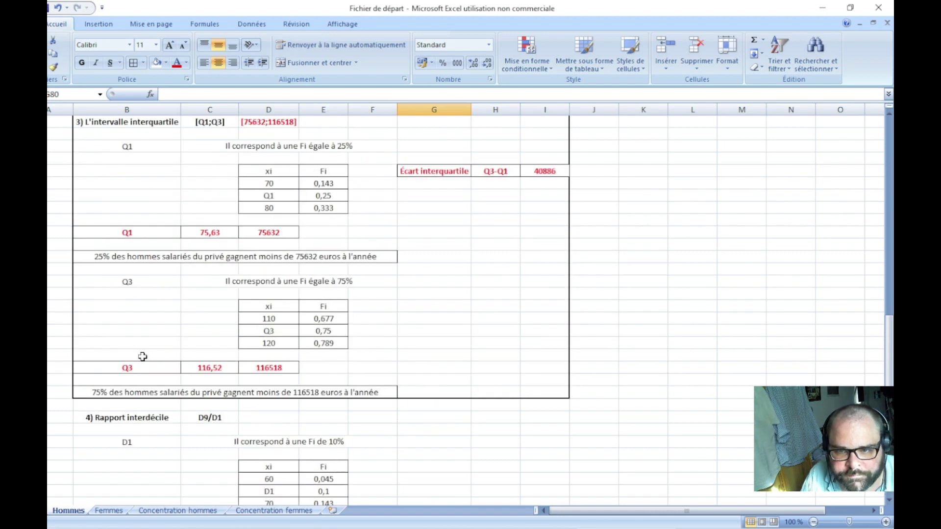
pyautogui.scroll(-3, 142, 357)
pyautogui.scroll(-2, 141, 355)
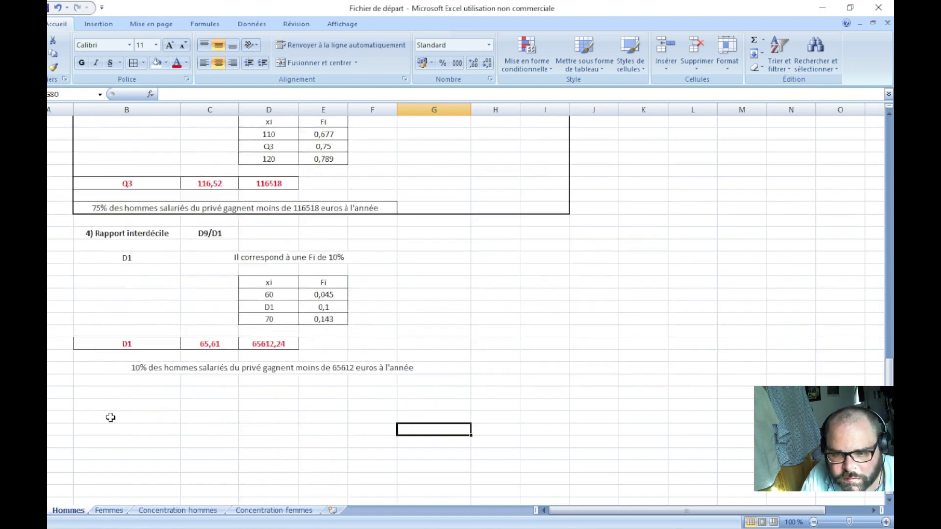
pyautogui.click(136, 394)
pyautogui.write('D9')
pyautogui.press('Return')
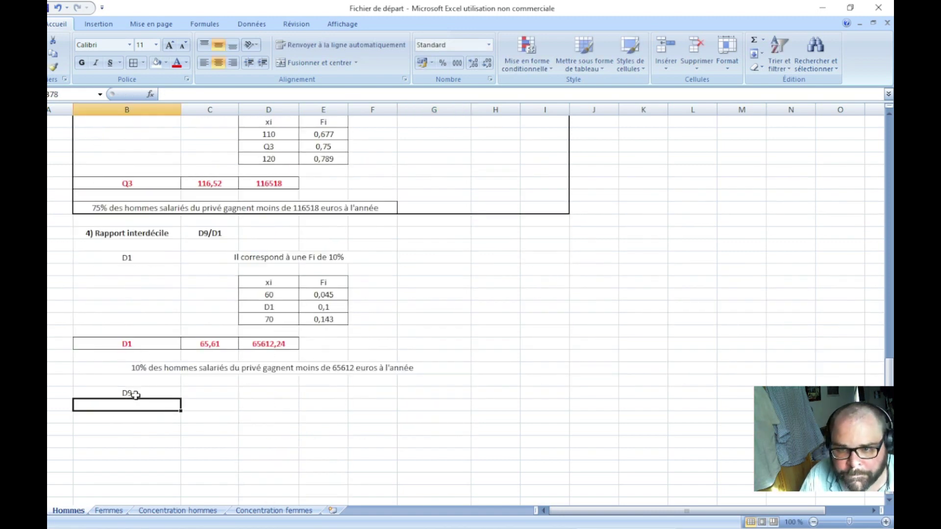
pyautogui.press('Up')
pyautogui.press('Right')
pyautogui.write('Il')
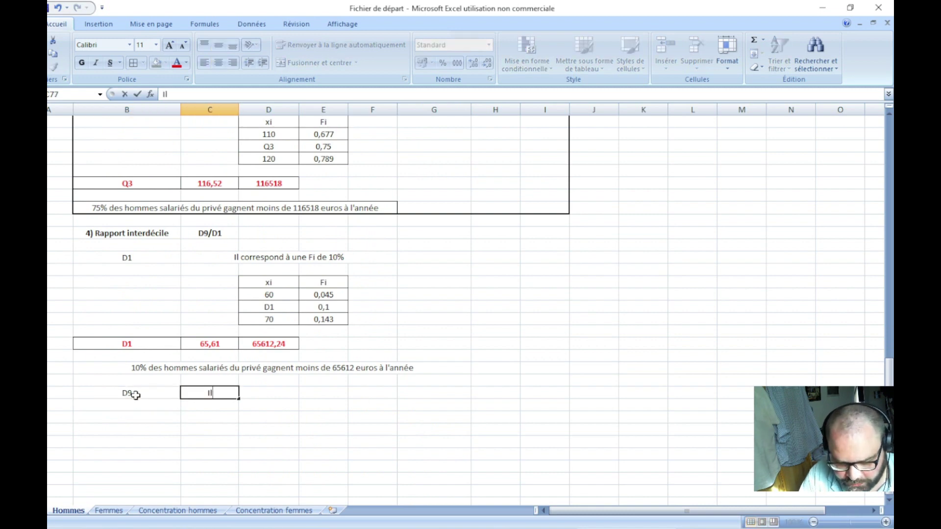
pyautogui.write(' corresp')
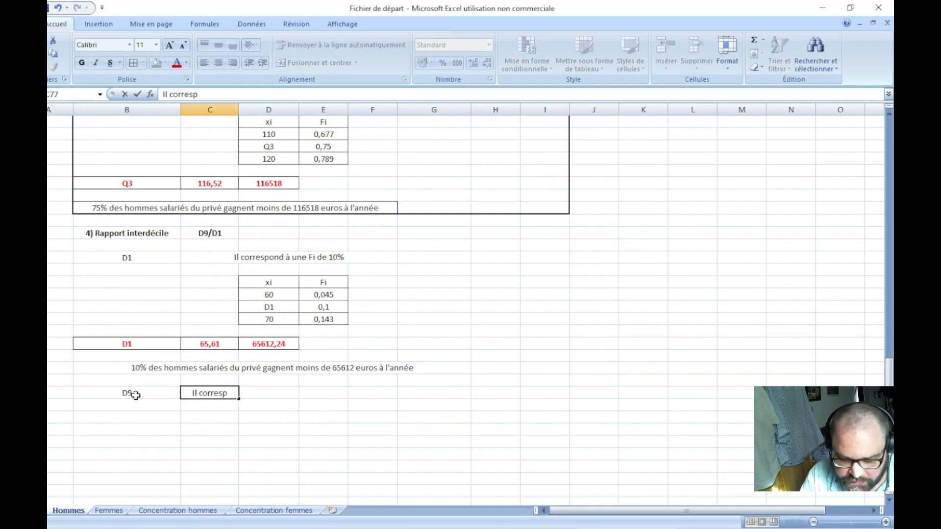
pyautogui.write('ond')
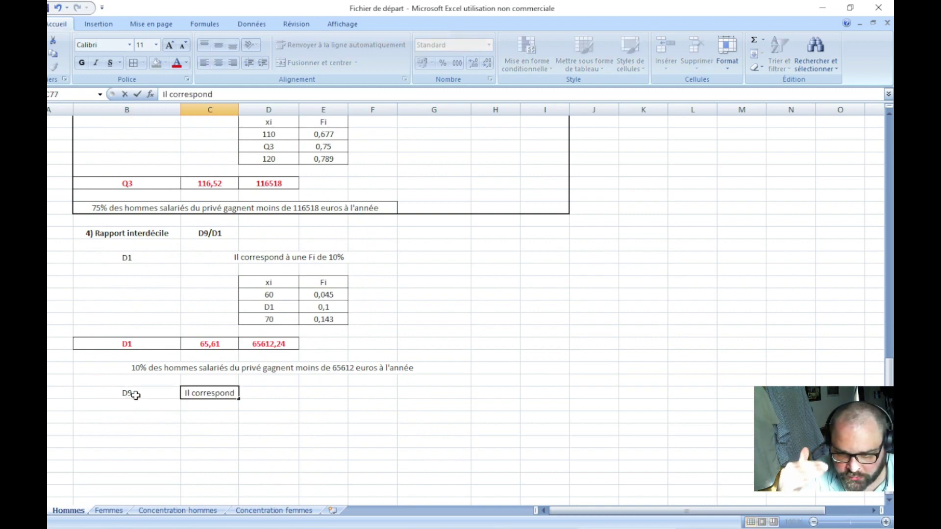
pyautogui.write(' à')
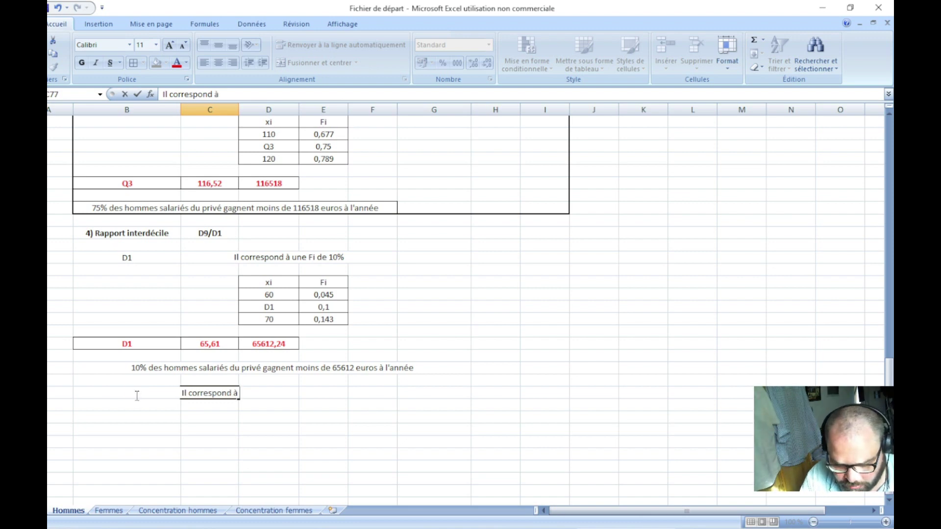
pyautogui.write(' une Fi')
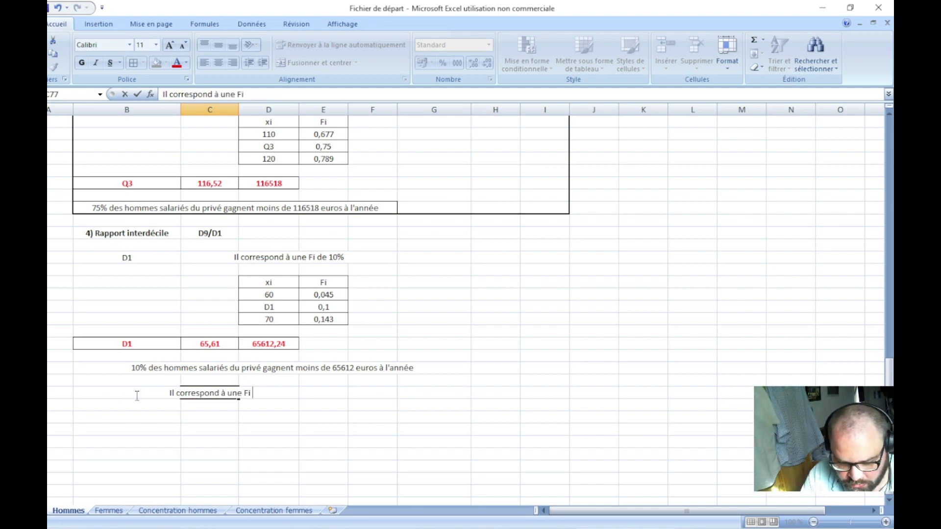
pyautogui.write(' égale à')
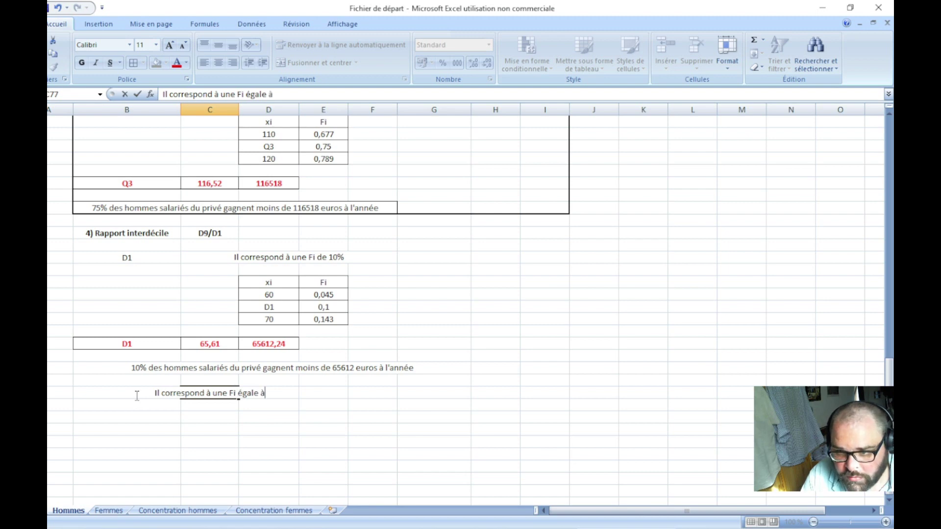
pyautogui.write('90%')
pyautogui.press('Return')
pyautogui.write('D9')
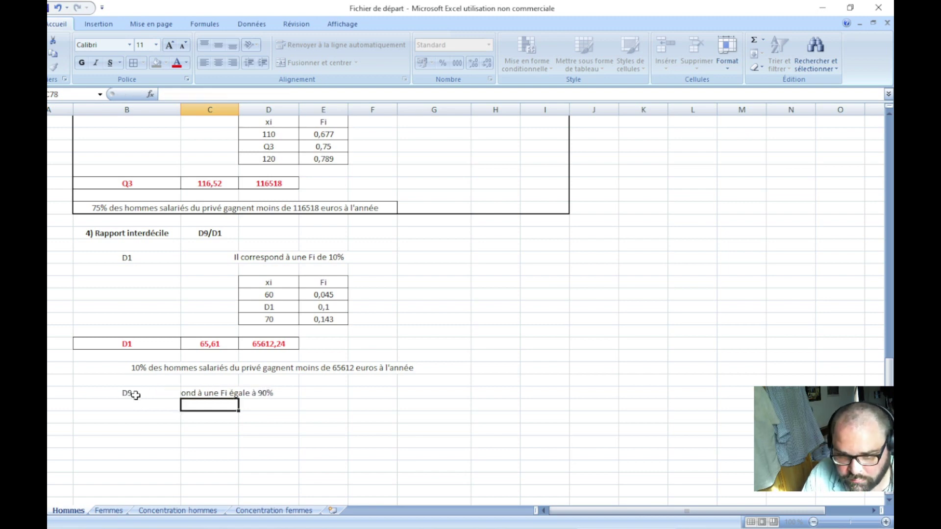
# - Change the D1 sentence to read 'égale à 10%'
pyautogui.doubleClick(332, 256)
pyautogui.press('BackSpace')
pyautogui.press('BackSpace')
pyautogui.press('BackSpace')
pyautogui.write('éga')
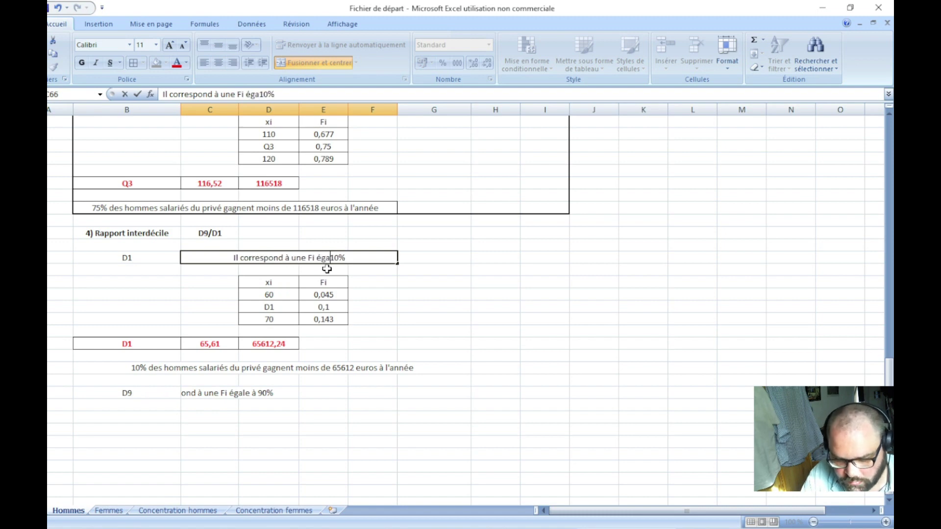
pyautogui.write('le à')
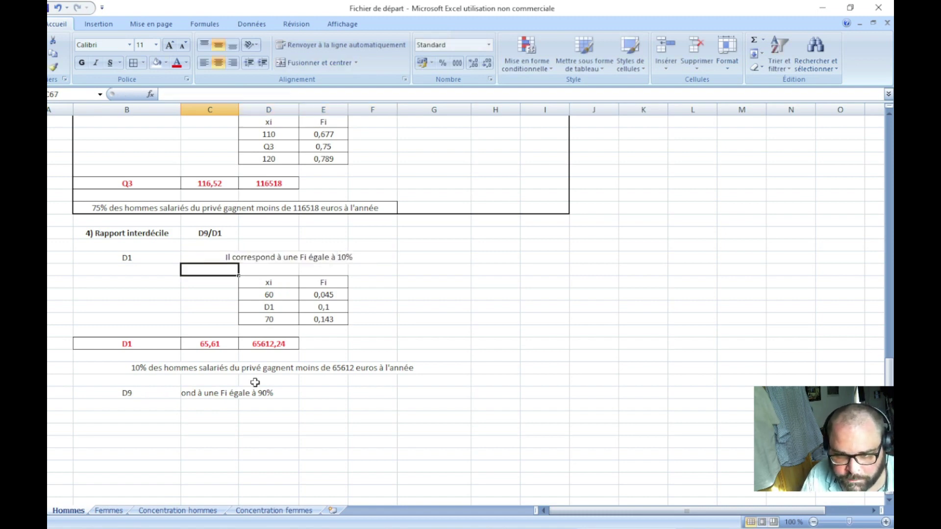
# - Merge and centre the D9 sentence across C–F and select the D1 xi/Fi table
pyautogui.moveTo(203, 393); pyautogui.dragTo(367, 392)
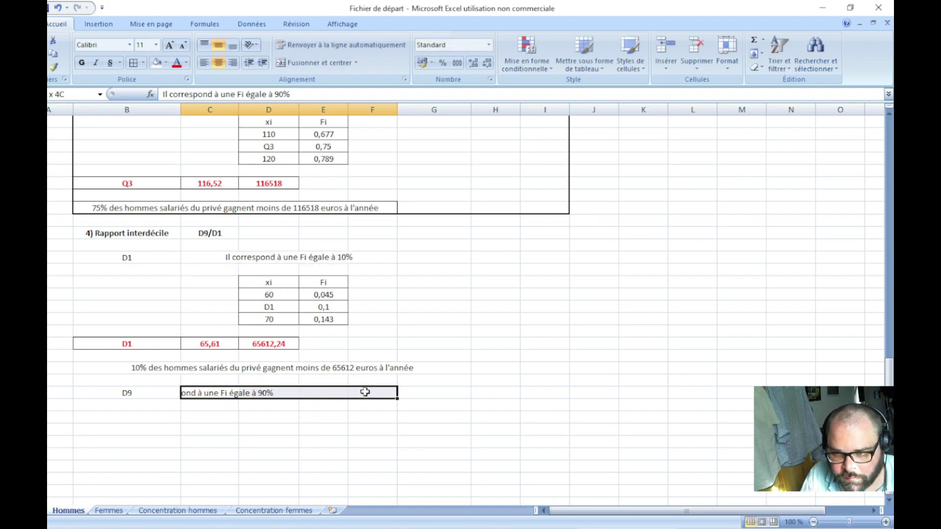
pyautogui.click(320, 63)
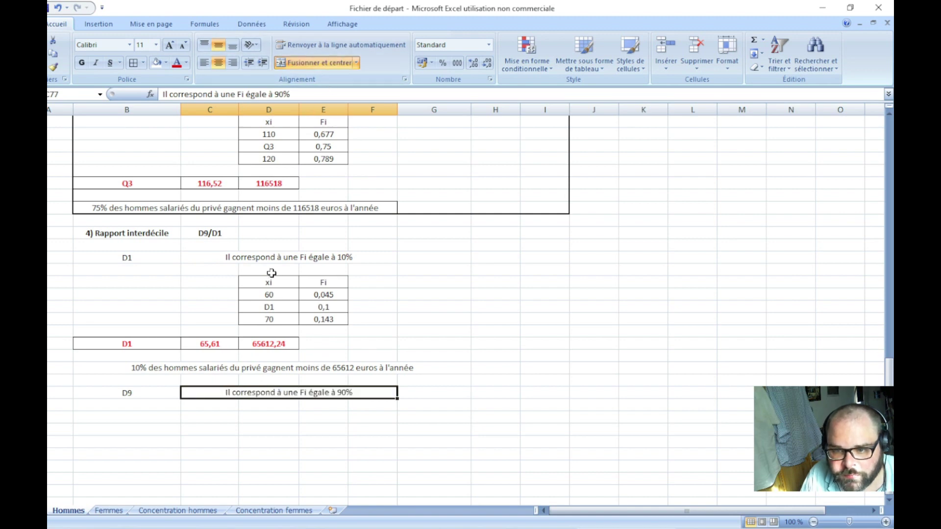
pyautogui.moveTo(268, 282); pyautogui.dragTo(321, 320)
# - Paste a copy of the xi/Fi table below the D9 line at D79
pyautogui.hotkey('ctrl', 'c')
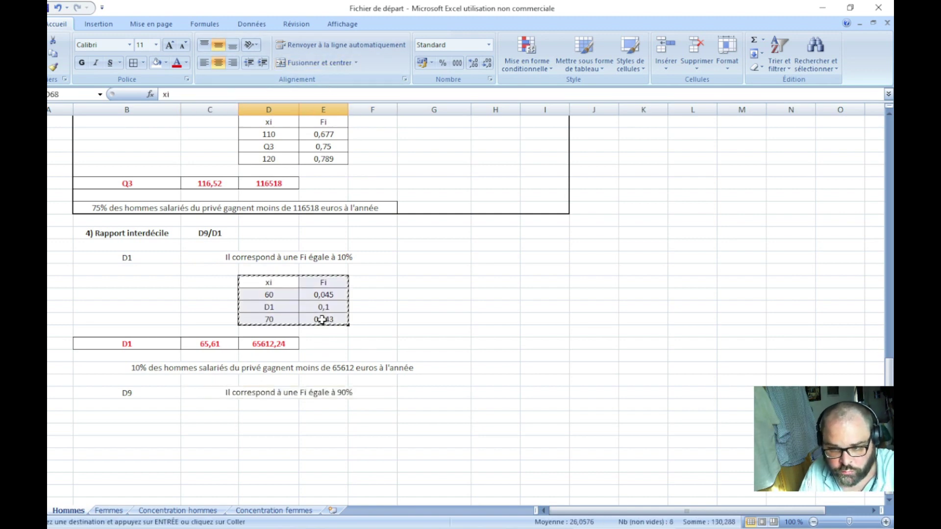
pyautogui.click(269, 417)
pyautogui.hotkey('ctrl', 'v')
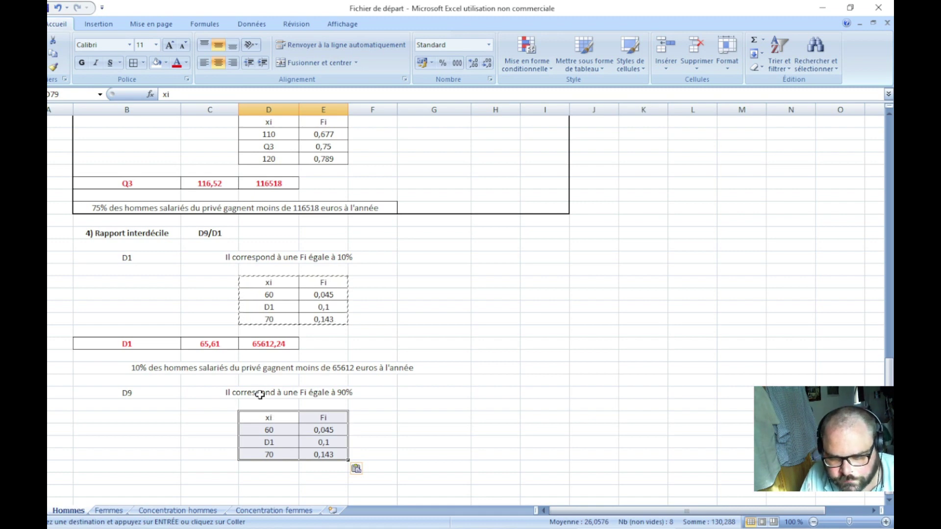
# - Relabel the copied table's middle row D9 and give it a new Fi value
pyautogui.doubleClick(275, 442)
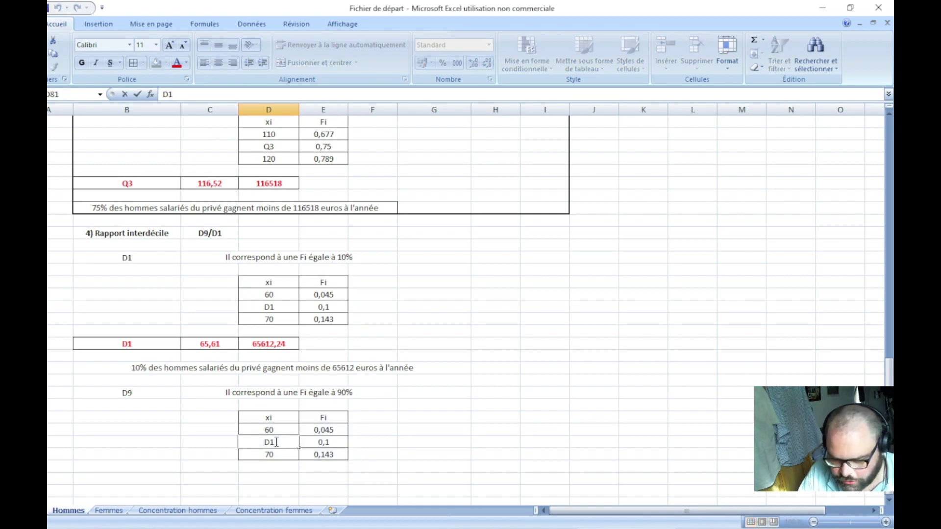
pyautogui.write('96')
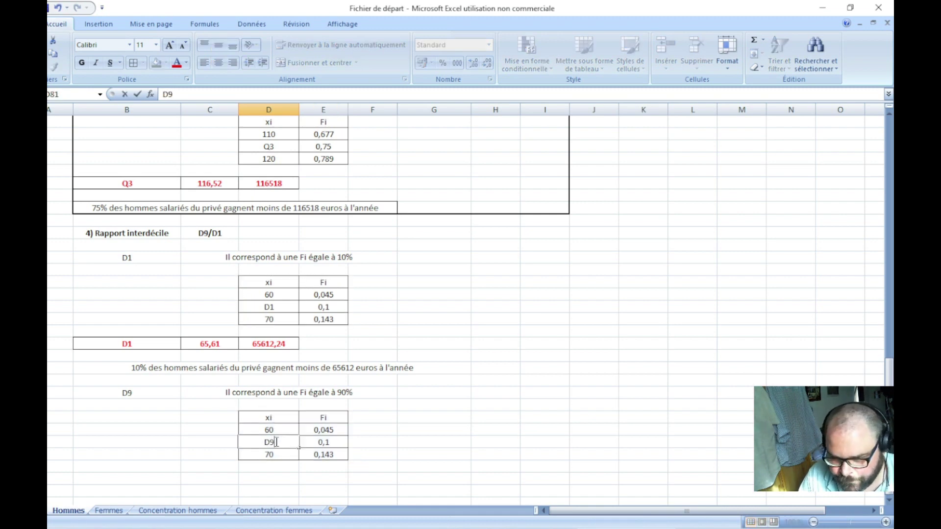
pyautogui.press('Tab')
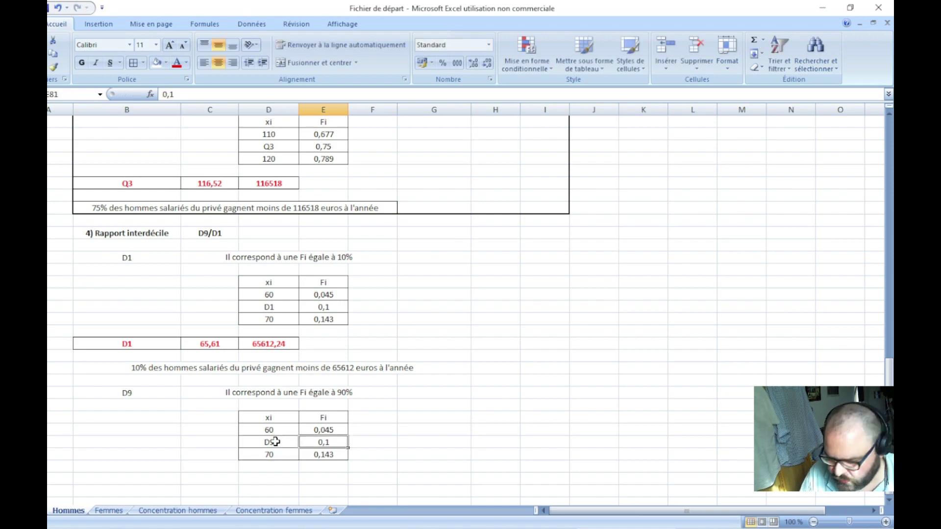
pyautogui.write('0,')
pyautogui.write('9')
pyautogui.press('Return')
pyautogui.scroll(1, 278, 443)
pyautogui.rightClick(278, 443)
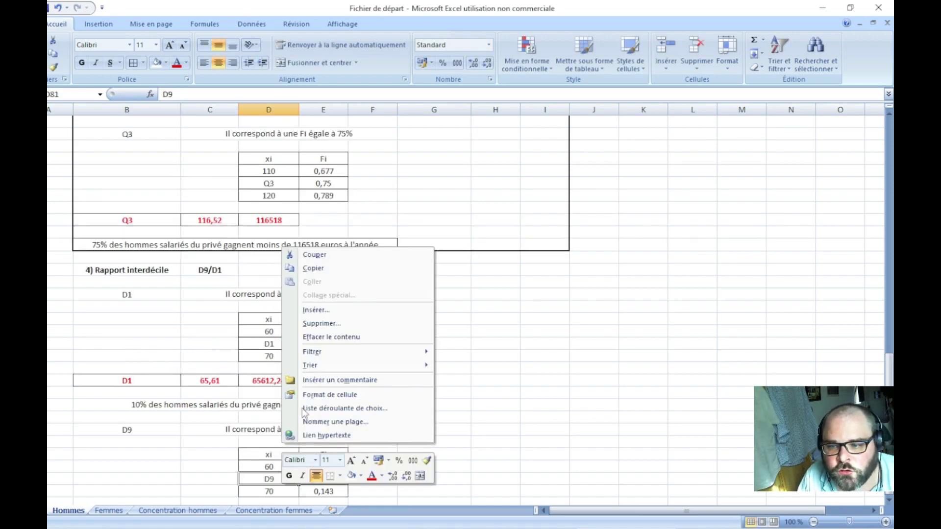
pyautogui.click(525, 389)
pyautogui.scroll(8, 525, 389)
pyautogui.scroll(7, 493, 389)
pyautogui.scroll(3, 493, 389)
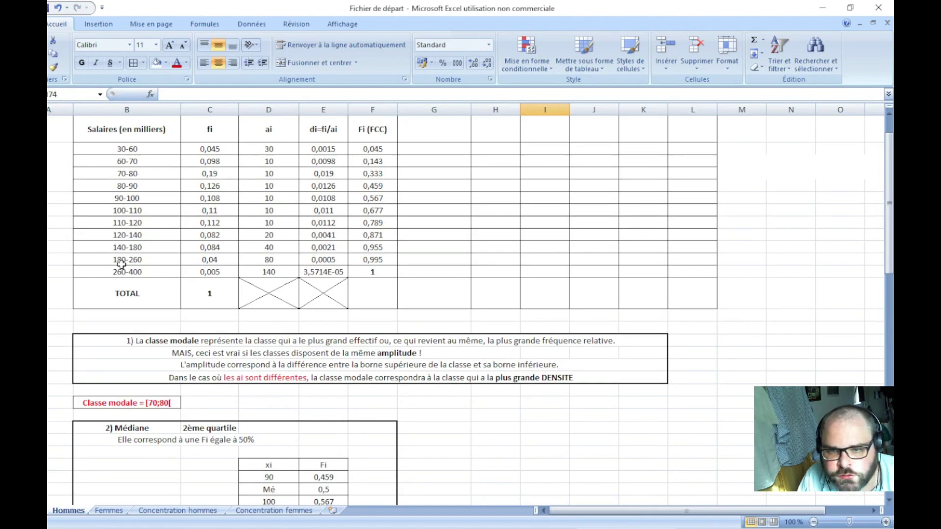
# - Enter Fi values 0,871 and 0,928 in the D9 table
pyautogui.moveTo(48, 235); pyautogui.dragTo(48, 247)
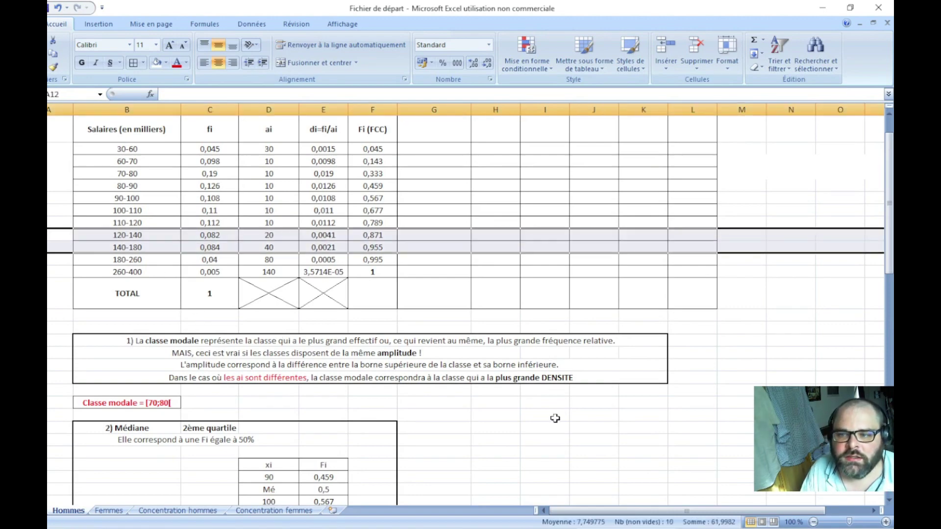
pyautogui.scroll(-9, 528, 421)
pyautogui.scroll(-6, 528, 421)
pyautogui.scroll(-3, 349, 413)
pyautogui.scroll(-1, 329, 445)
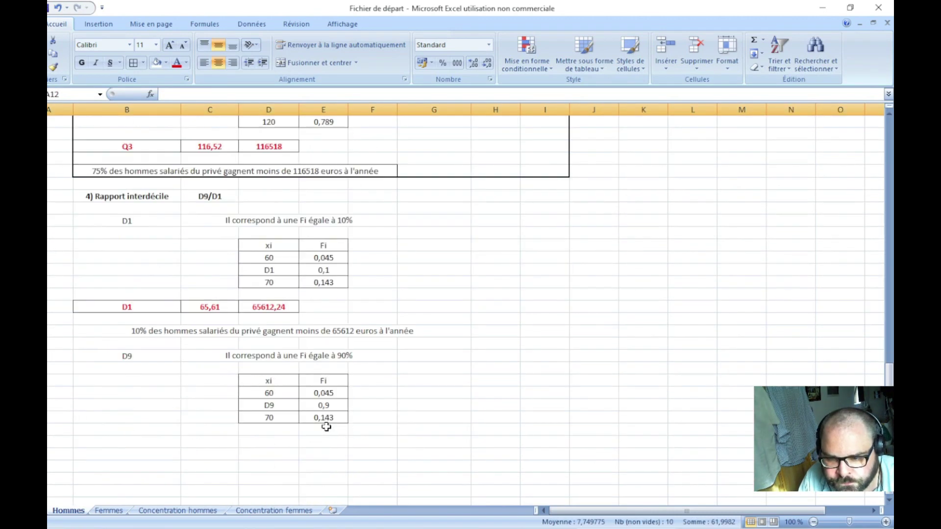
pyautogui.click(327, 392)
pyautogui.write('0,871')
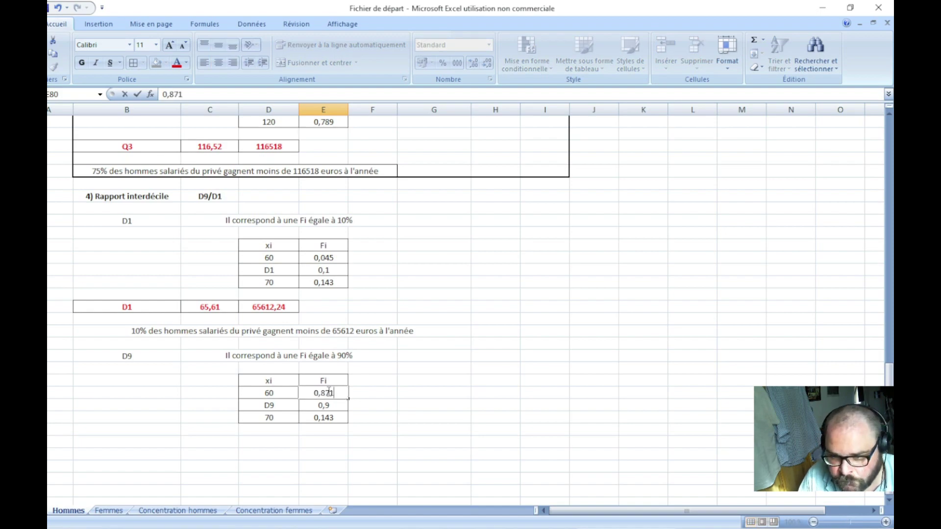
pyautogui.press('Return')
pyautogui.scroll(5, 361, 380)
pyautogui.scroll(12, 361, 381)
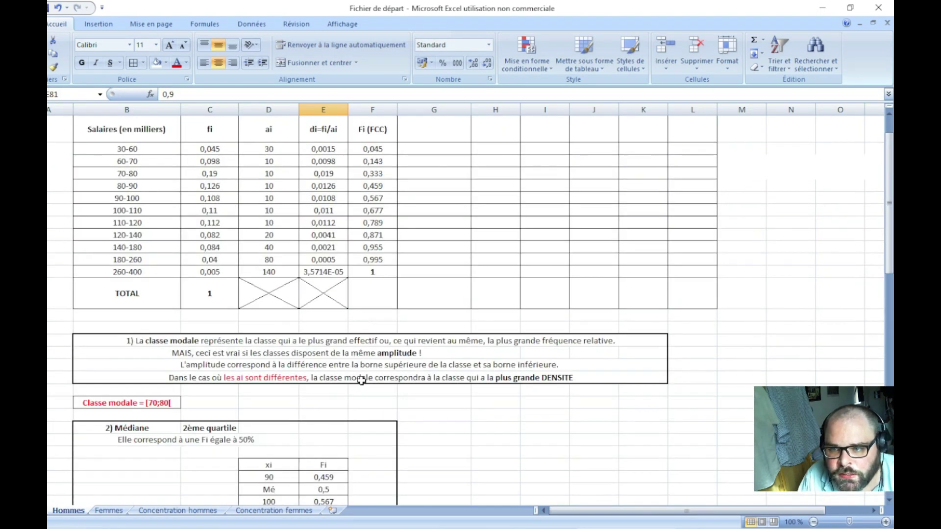
pyautogui.scroll(-10, 361, 380)
pyautogui.scroll(-3, 363, 378)
pyautogui.scroll(-3, 343, 372)
pyautogui.click(326, 343)
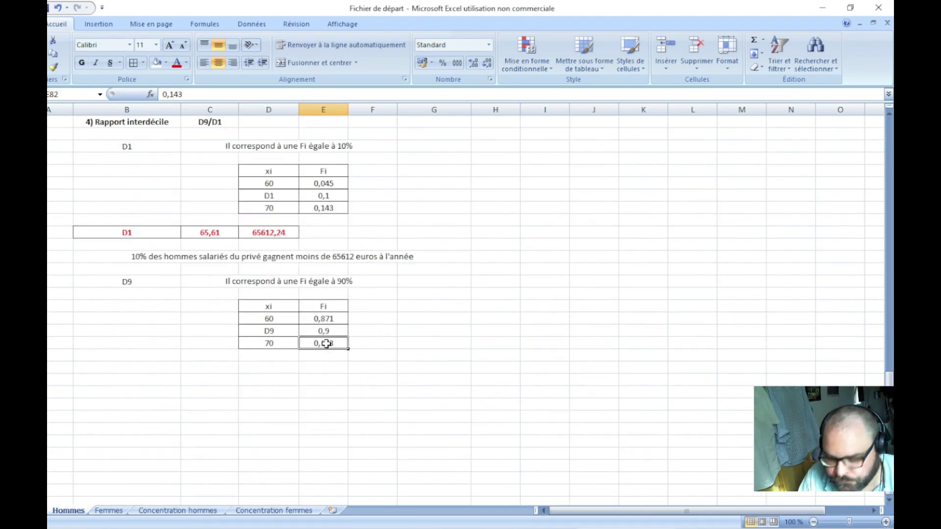
pyautogui.write('0,928')
pyautogui.press('Return')
# - Replace the D9 table's xi bounds with 140 and 180
pyautogui.scroll(13, 333, 343)
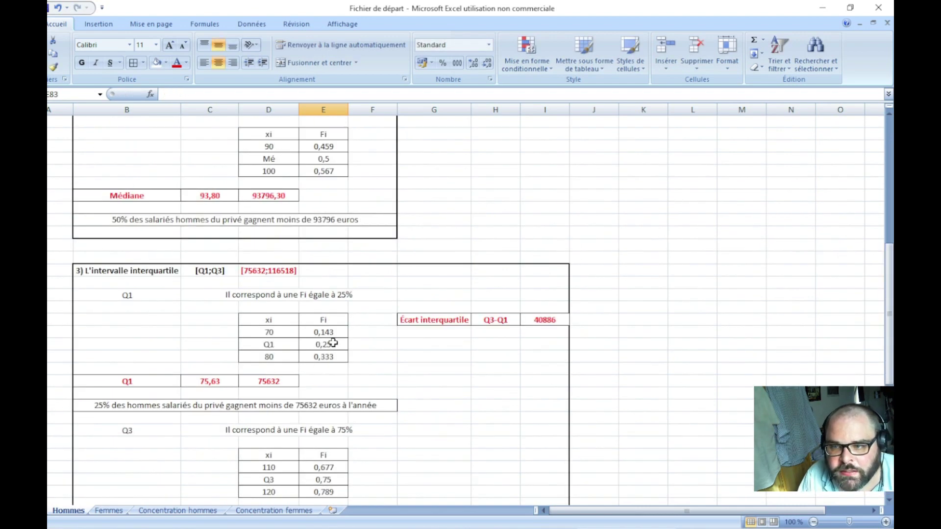
pyautogui.scroll(7, 332, 343)
pyautogui.scroll(3, 325, 336)
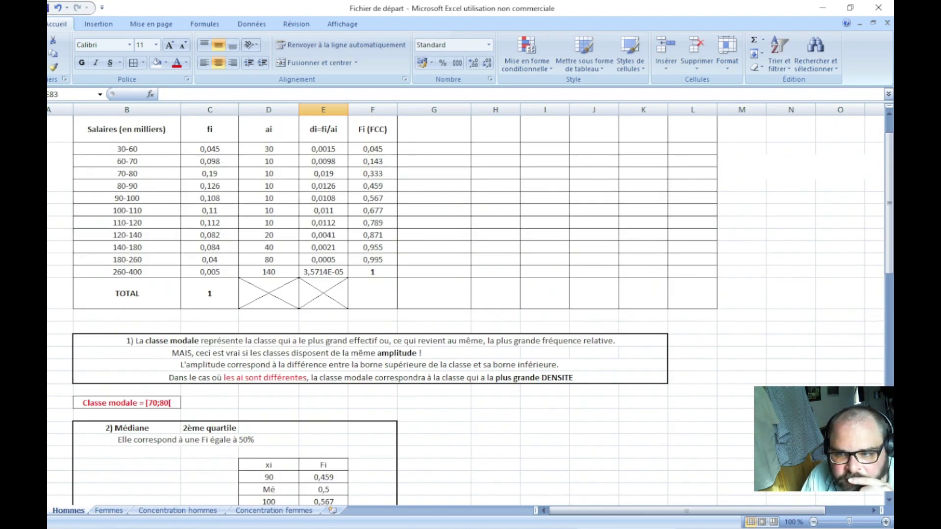
pyautogui.moveTo(48, 235); pyautogui.dragTo(48, 247)
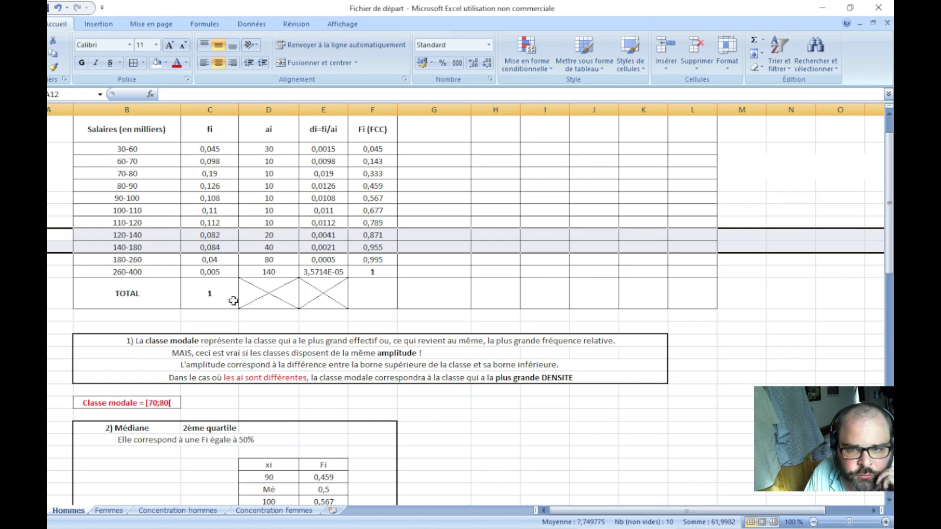
pyautogui.scroll(-12, 433, 403)
pyautogui.scroll(-8, 416, 407)
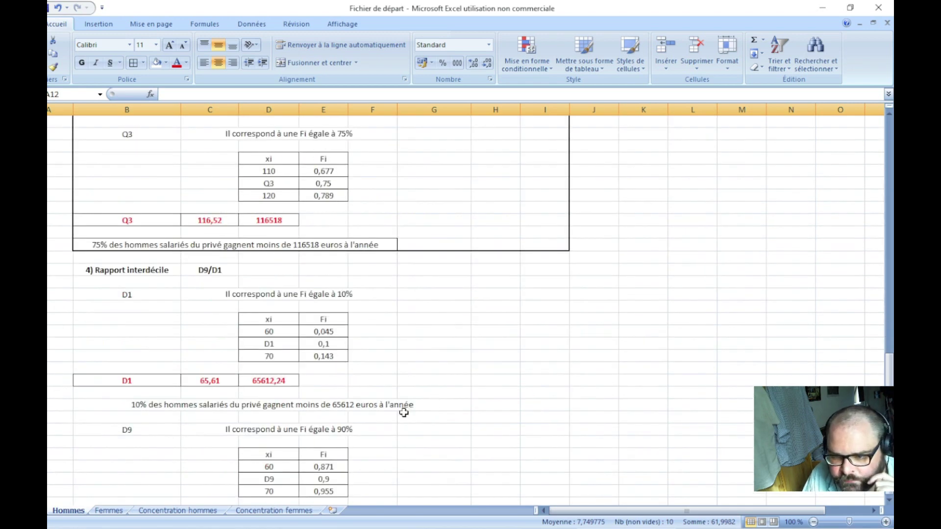
pyautogui.scroll(-5, 362, 353)
pyautogui.click(273, 278)
pyautogui.write('140')
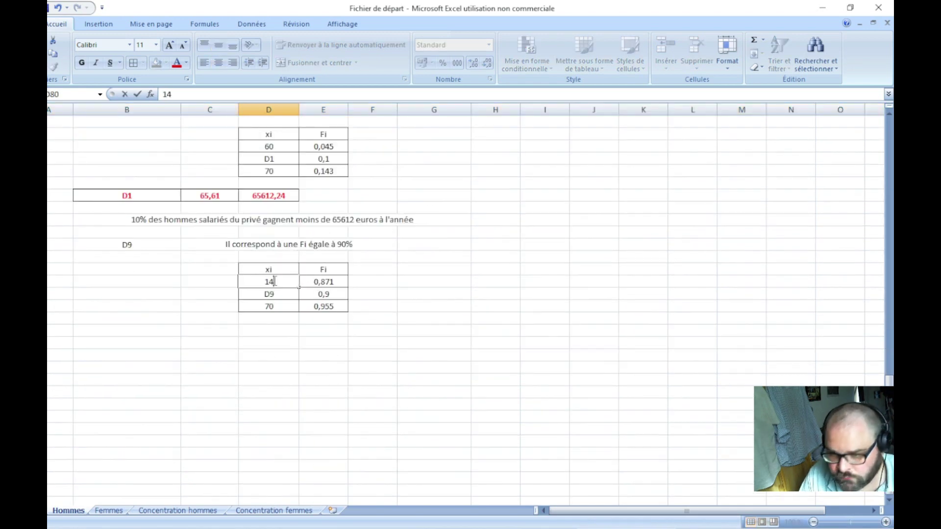
pyautogui.press('Return')
pyautogui.press('Return')
pyautogui.write('180')
pyautogui.press('Return')
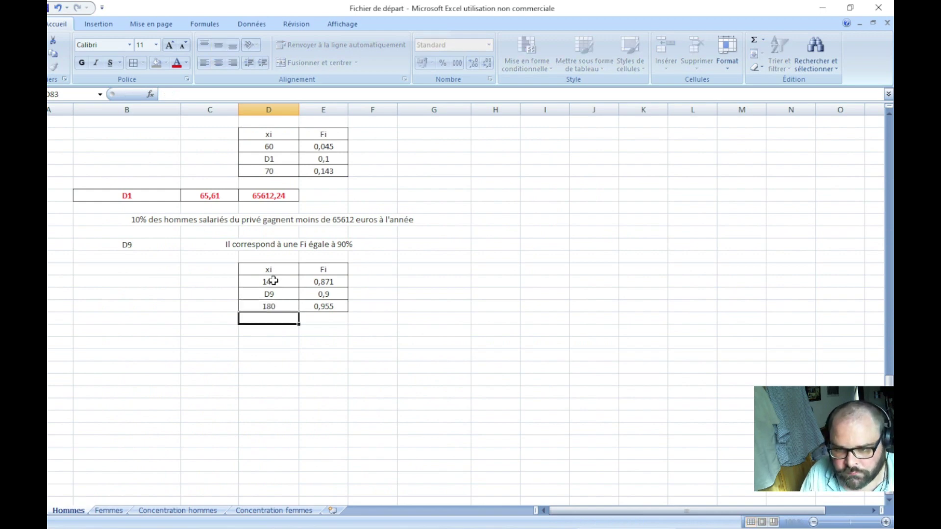
# - Label a new result row 'D9' in B84
pyautogui.click(139, 332)
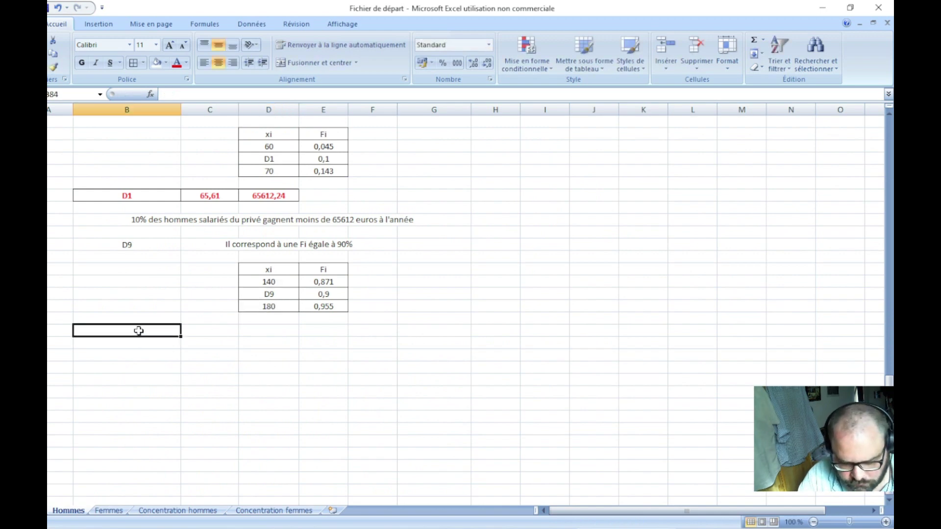
pyautogui.write('D9')
pyautogui.press('Tab')
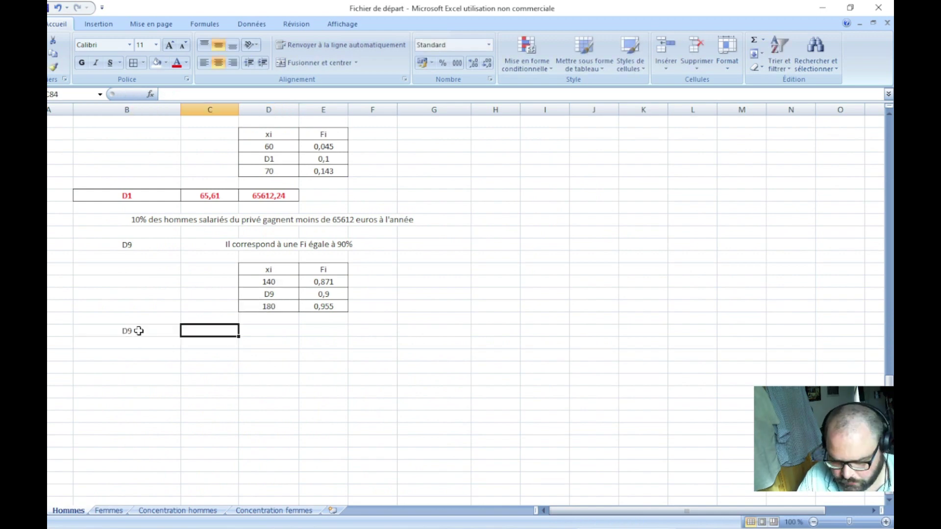
# - Enter the interpolation formula =(((E81-E80)/(E82-E80))*(D82-D80))+D80 in C84, giving 153,8095238
pyautogui.write('=(((')
pyautogui.click(347, 294)
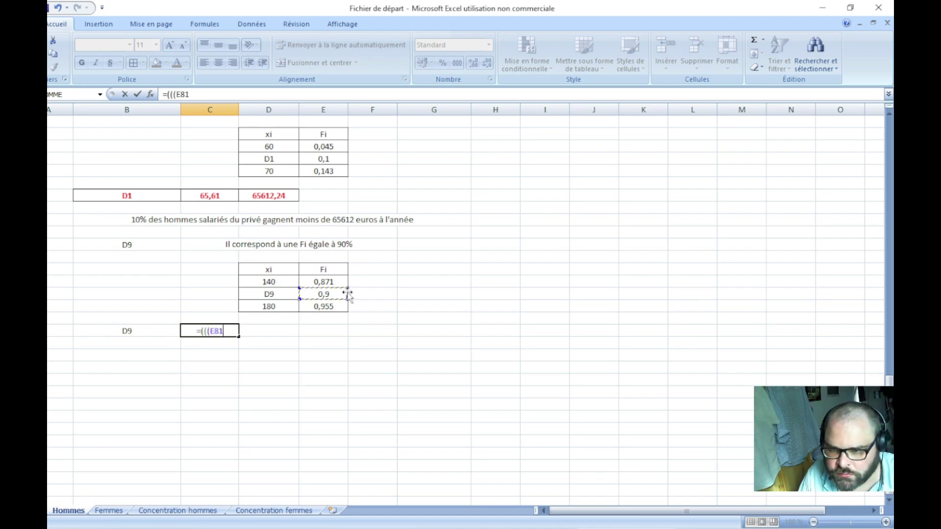
pyautogui.write('-')
pyautogui.click(340, 281)
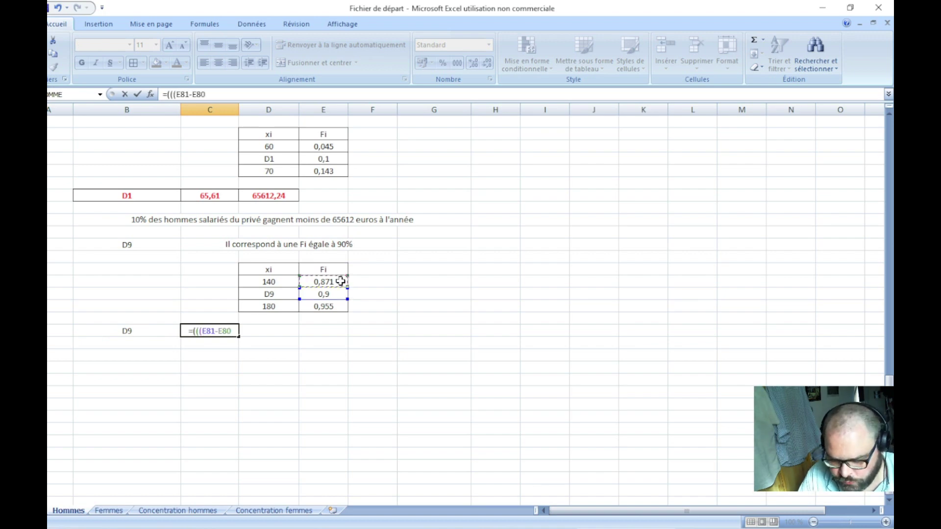
pyautogui.write(')/')
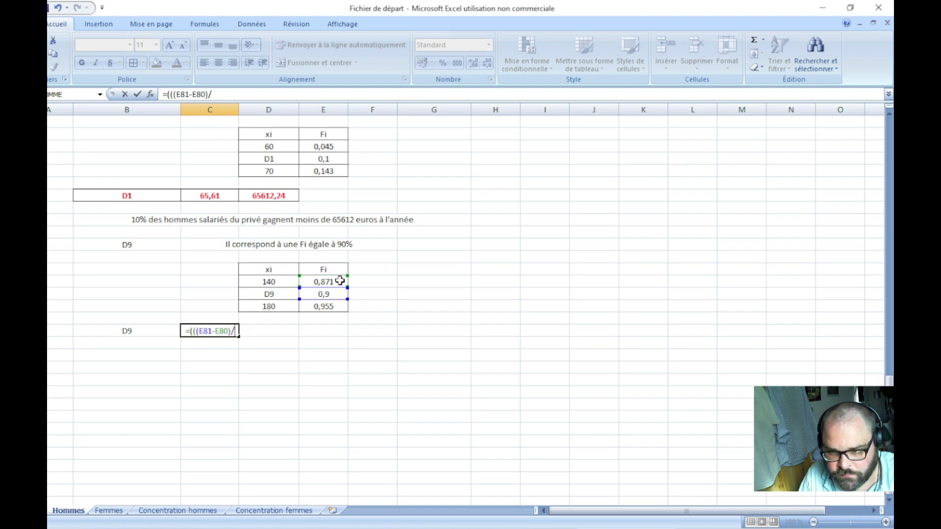
pyautogui.write('(')
pyautogui.click(329, 306)
pyautogui.write('-')
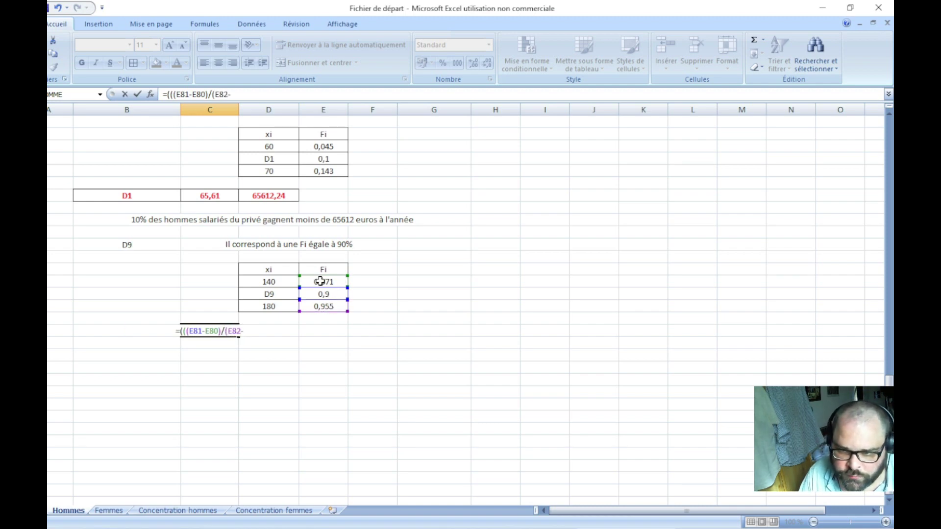
pyautogui.click(321, 281)
pyautogui.write('))')
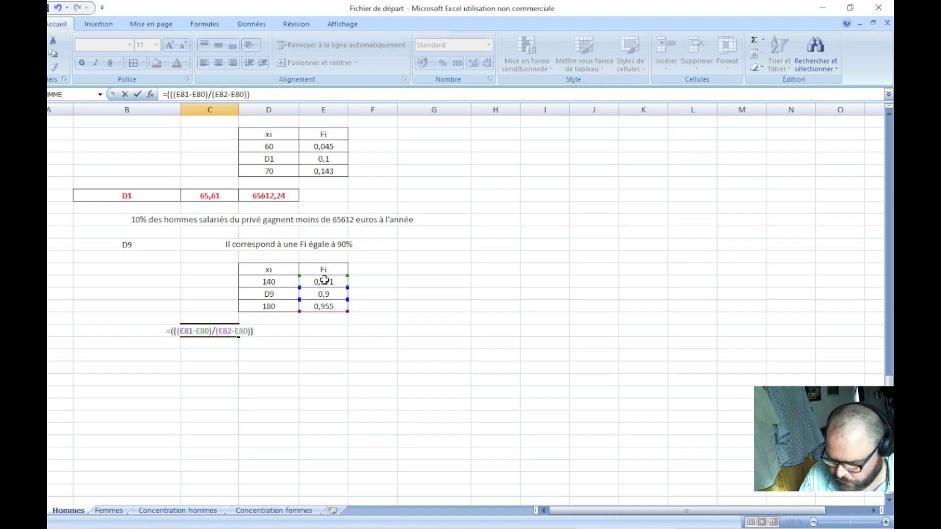
pyautogui.write('*(')
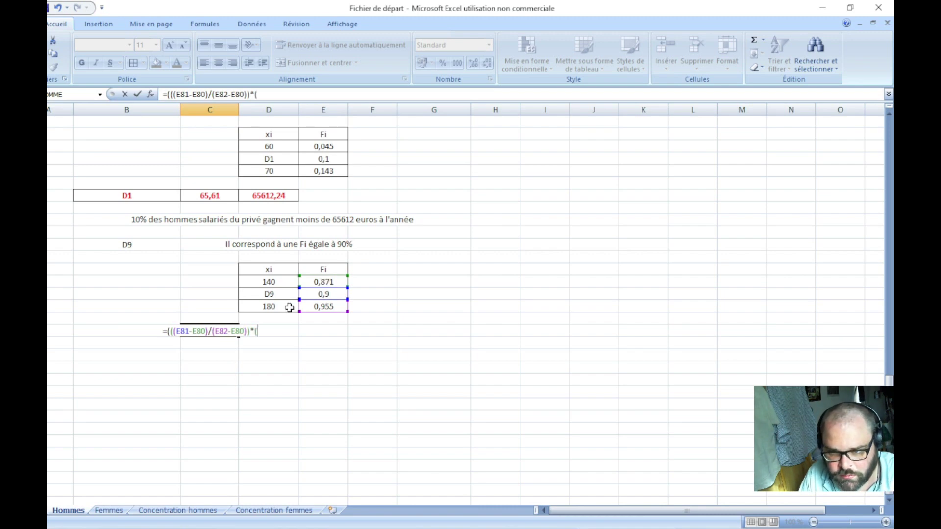
pyautogui.click(289, 307)
pyautogui.write('-')
pyautogui.click(272, 281)
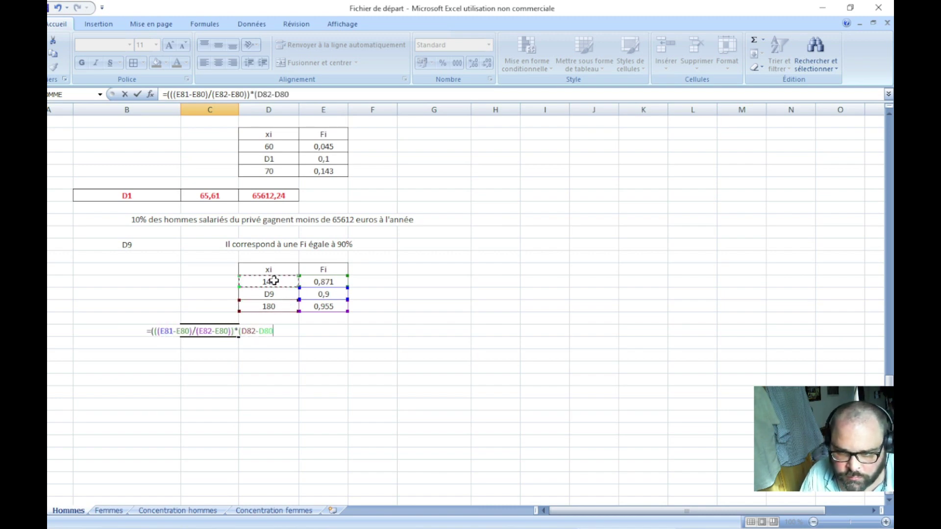
pyautogui.write('))+')
pyautogui.click(281, 280)
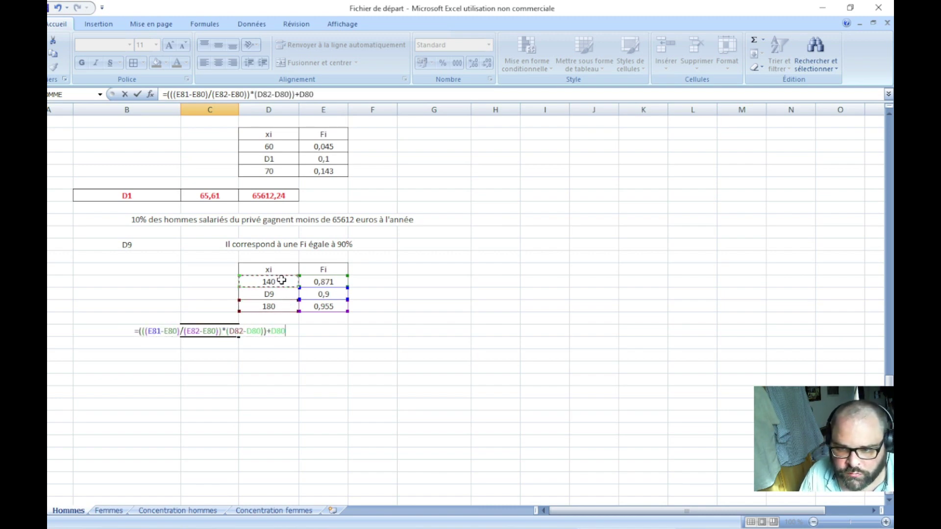
pyautogui.press('Return')
# - Enter =C84*1000 in D84 to convert the value to euros
pyautogui.click(268, 329)
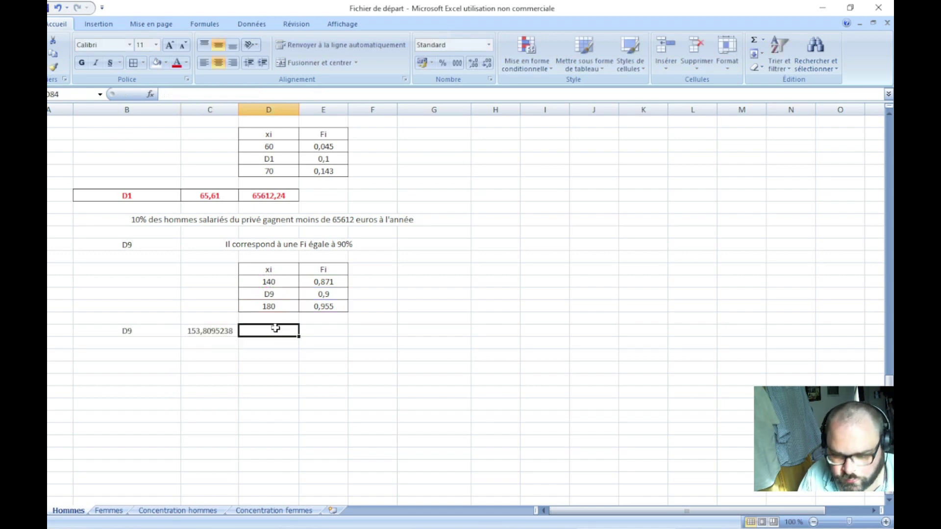
pyautogui.write('=')
pyautogui.click(231, 329)
pyautogui.write('*')
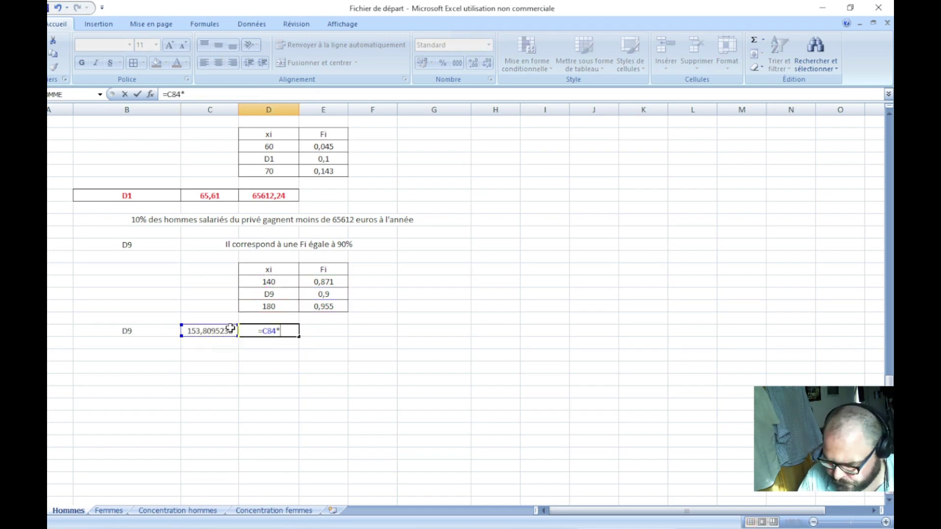
pyautogui.write('1000')
pyautogui.press('Return')
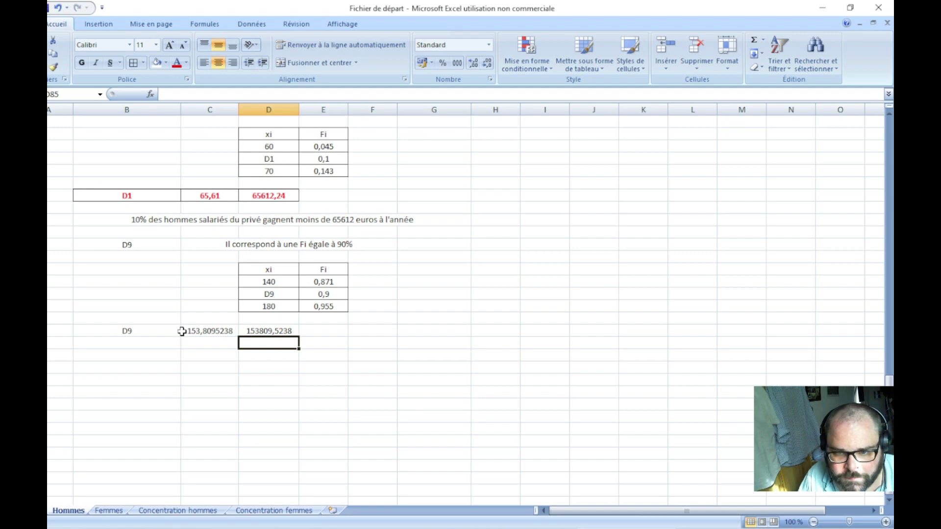
# - Make the D9 row B84:D84 bold red with two decimals (153,81 and 153809,52)
pyautogui.moveTo(147, 331); pyautogui.dragTo(268, 331)
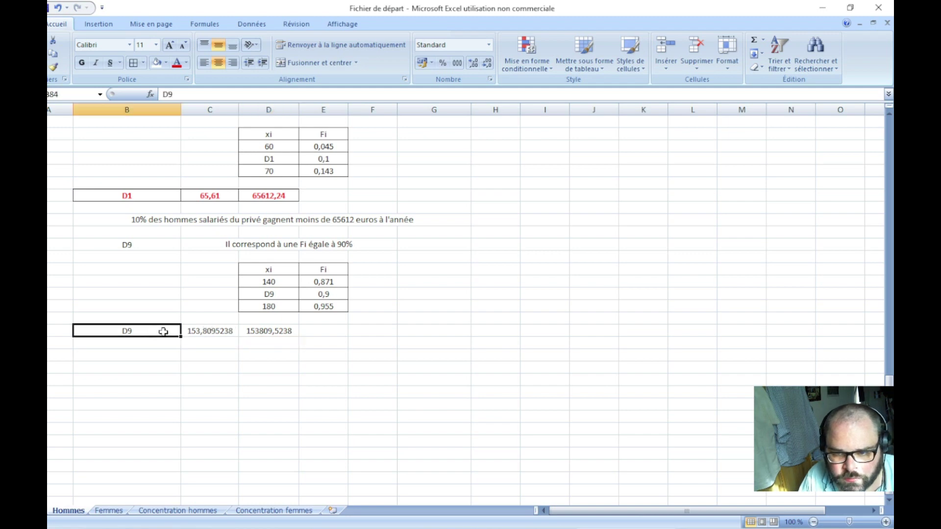
pyautogui.click(177, 62)
pyautogui.click(81, 63)
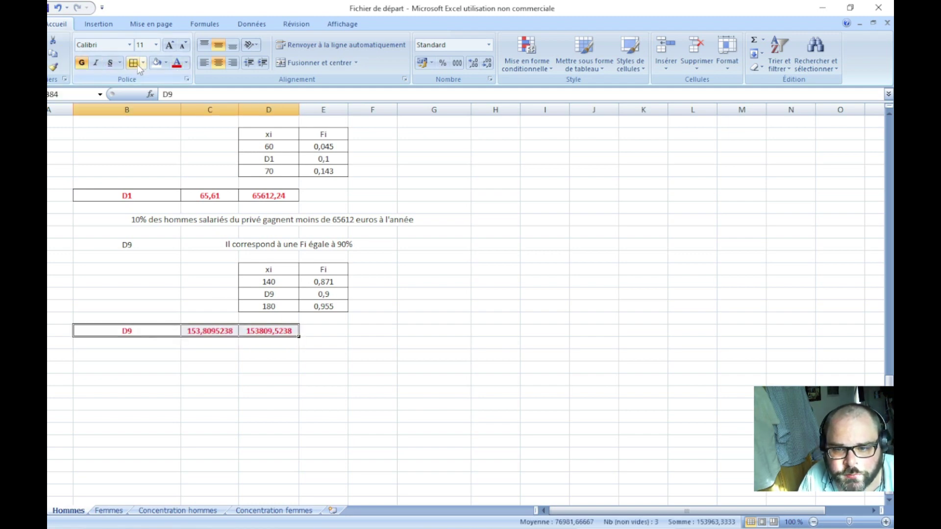
pyautogui.rightClick(230, 331)
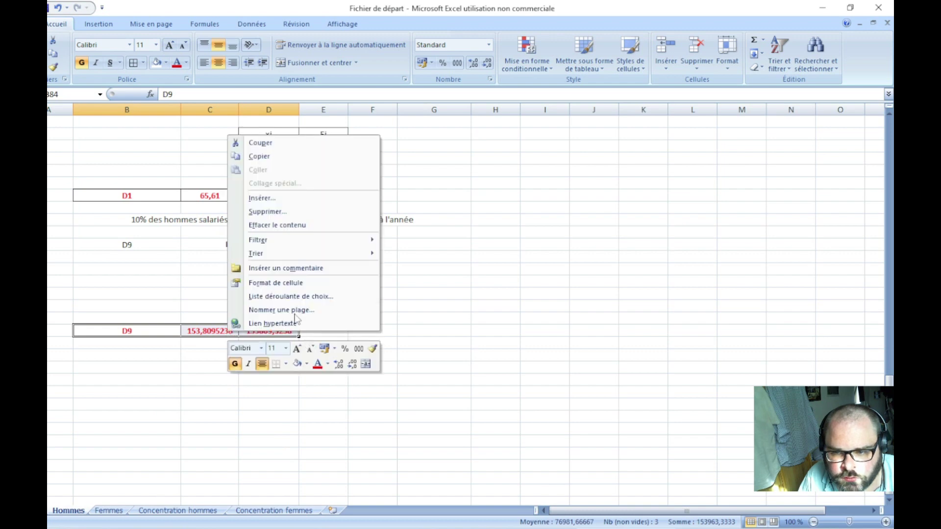
pyautogui.click(274, 283)
pyautogui.click(169, 197)
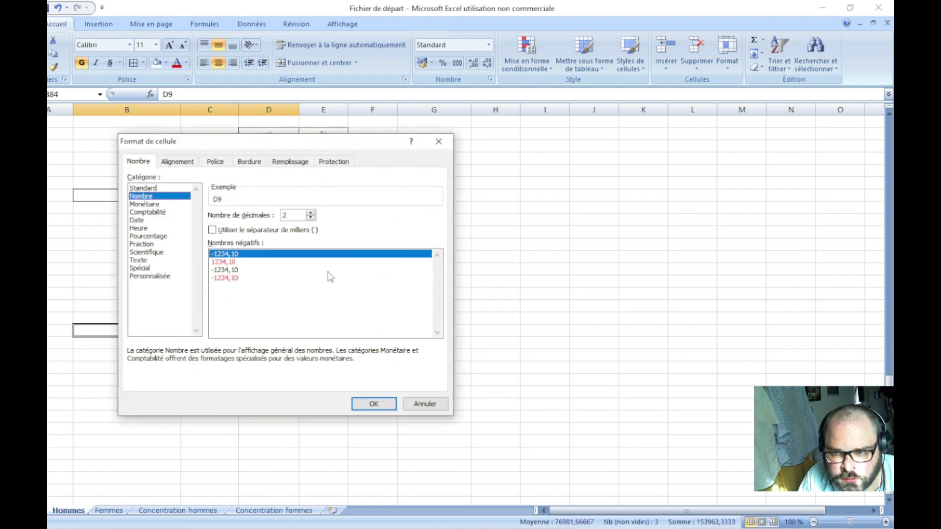
pyautogui.click(373, 401)
pyautogui.click(278, 406)
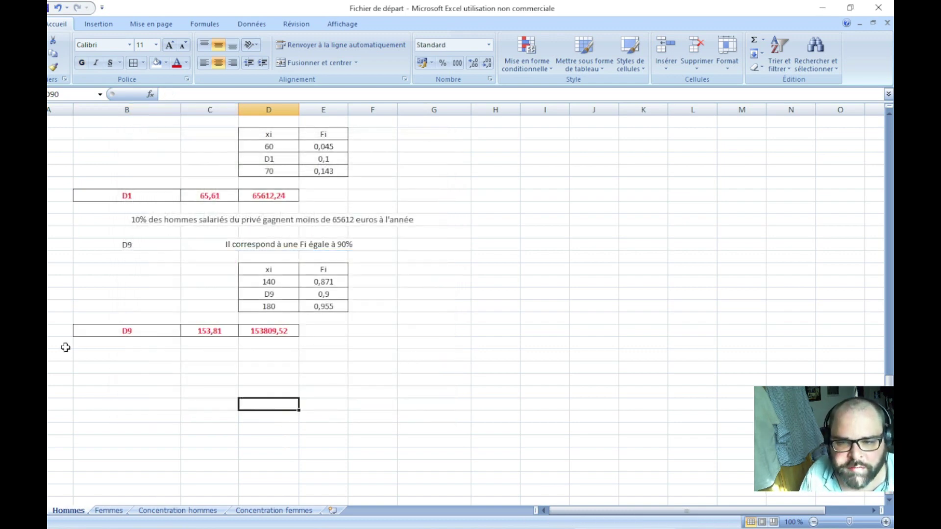
pyautogui.click(118, 355)
# - Enter '90% des hommes salariés du privé gagnent moins de 153810 euros à l'année' in B86, merged and centred
pyautogui.write('90% de')
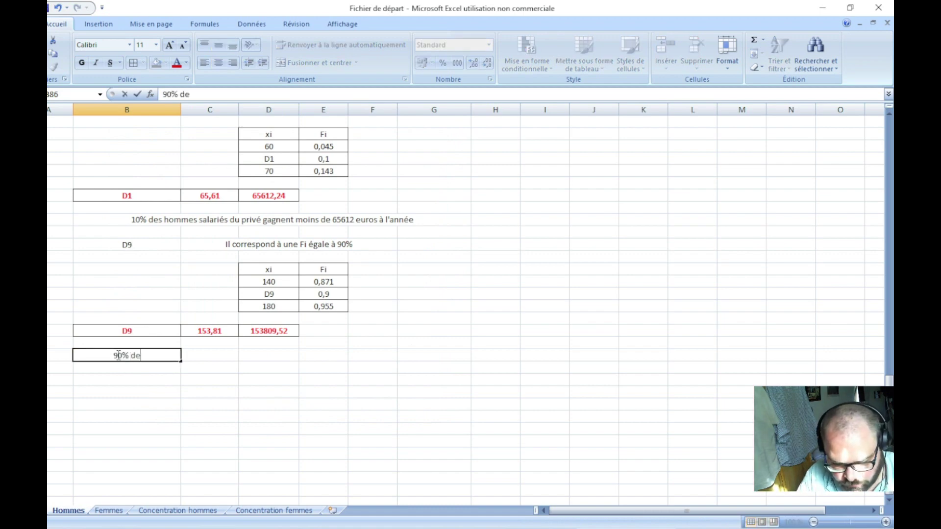
pyautogui.write('s hommes sal')
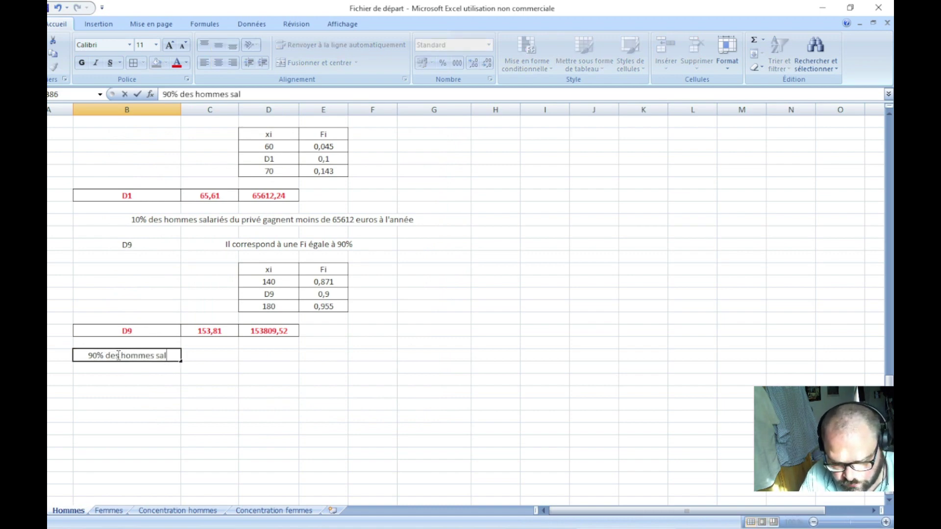
pyautogui.write('&a')
pyautogui.press('BackSpace')
pyautogui.press('BackSpace')
pyautogui.press('BackSpace')
pyautogui.write('lari')
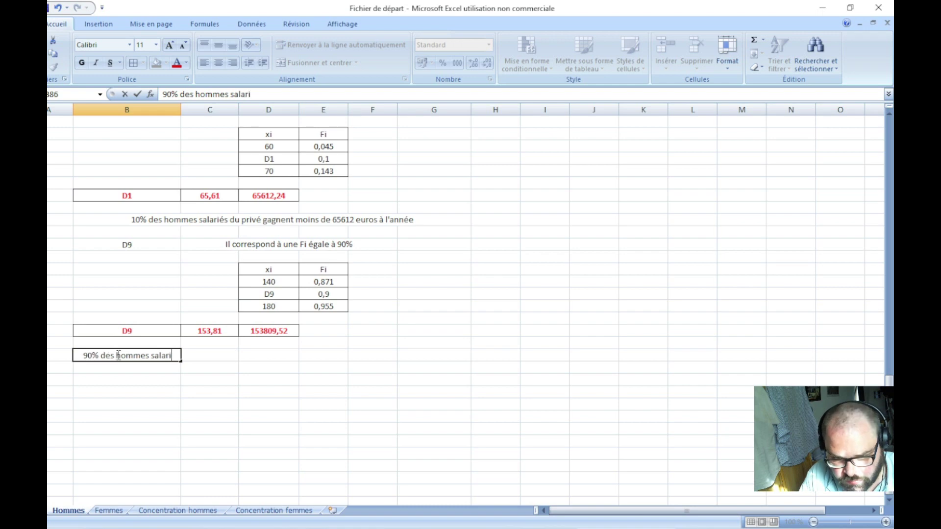
pyautogui.write('és')
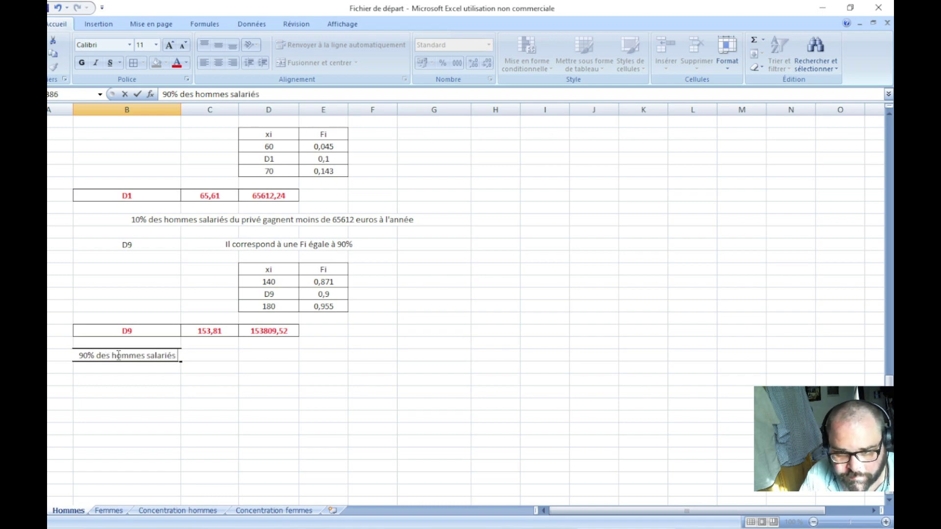
pyautogui.write(' du privé ga')
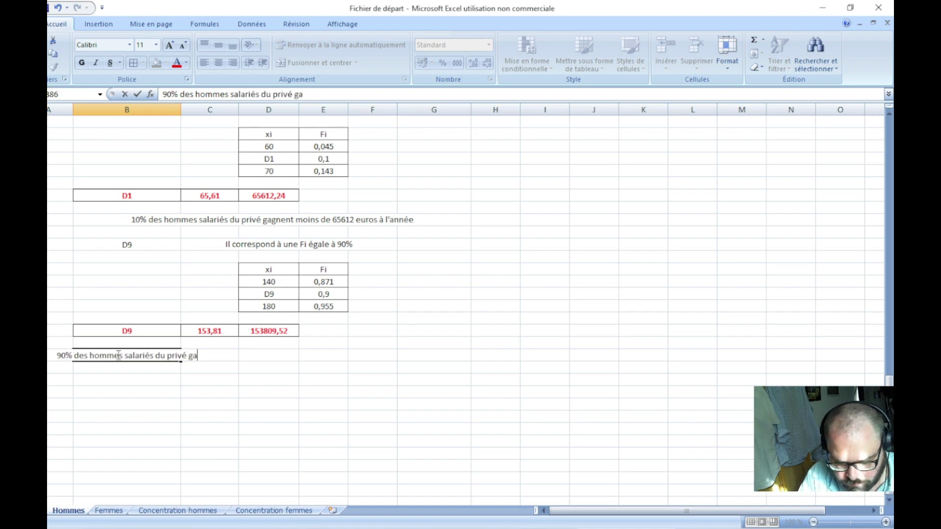
pyautogui.write('gnent m')
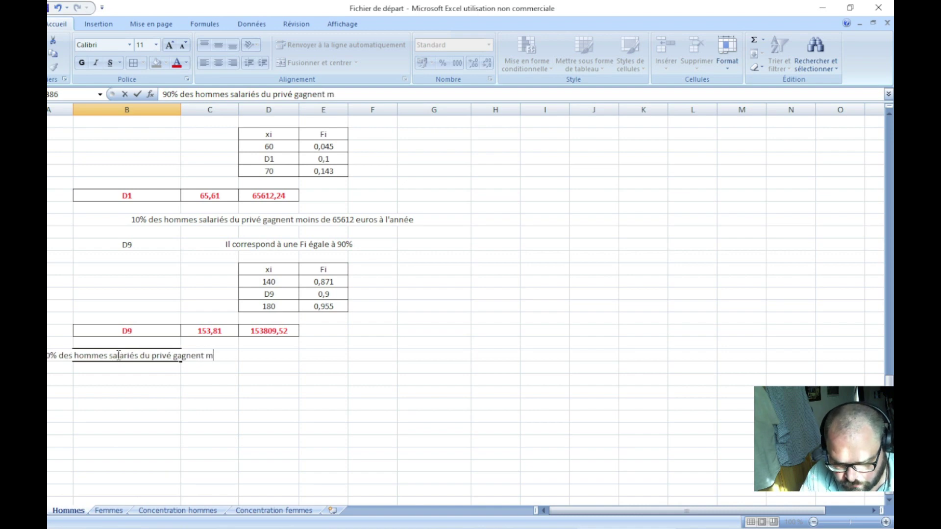
pyautogui.write('oins de 15')
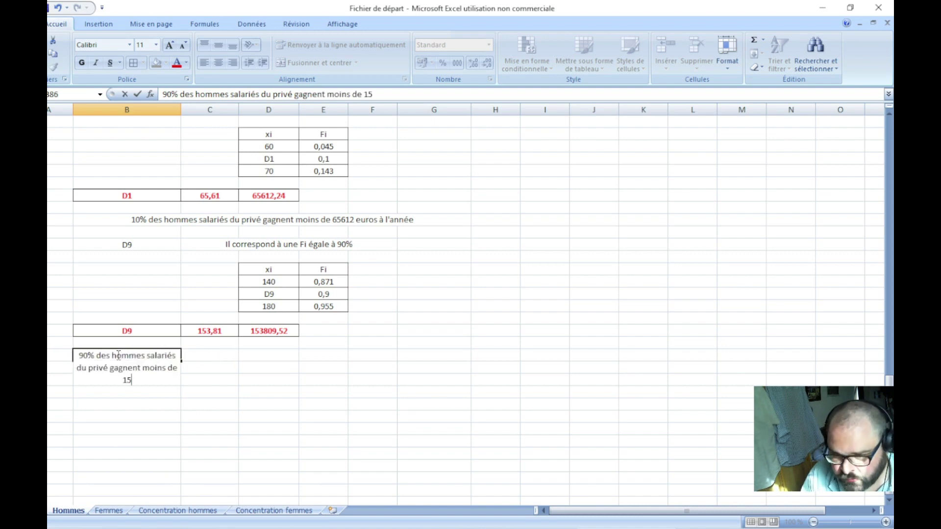
pyautogui.write('381')
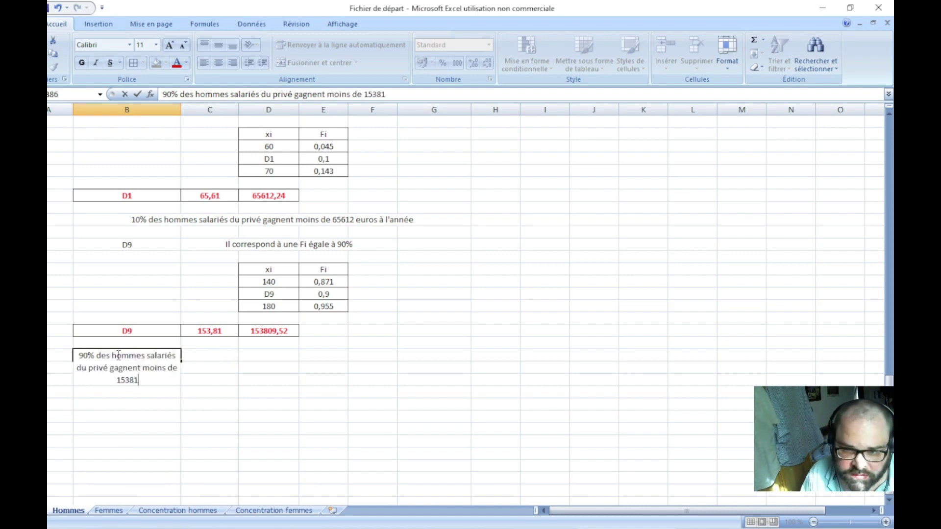
pyautogui.write('0 euros ')
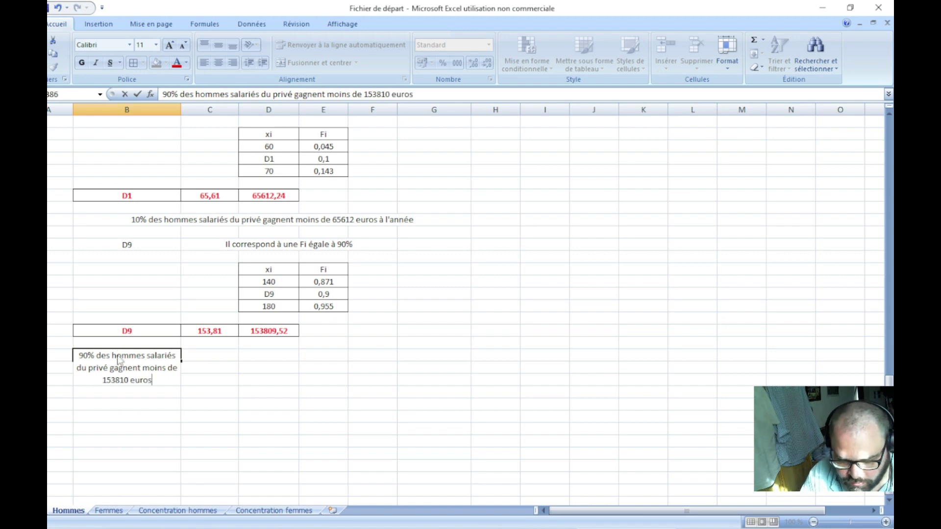
pyautogui.write("à l'année")
pyautogui.press('Return')
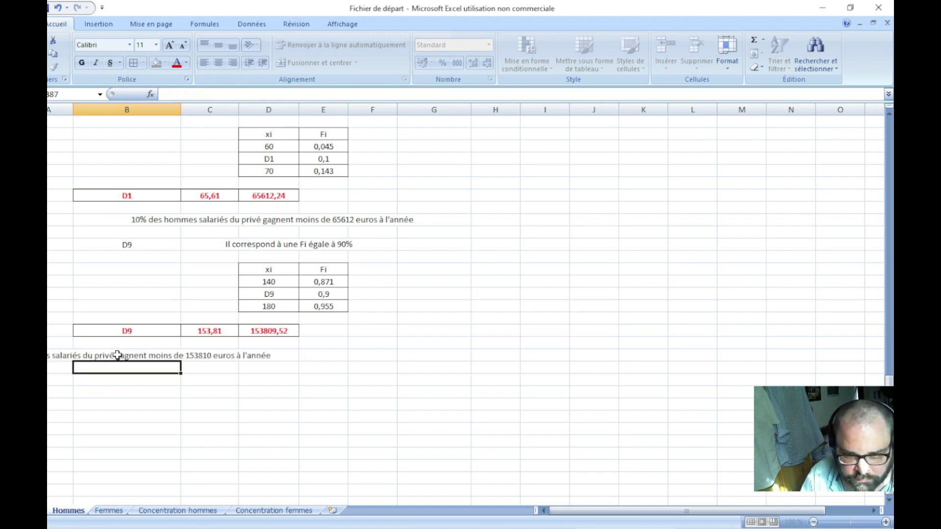
pyautogui.moveTo(115, 355); pyautogui.dragTo(422, 354)
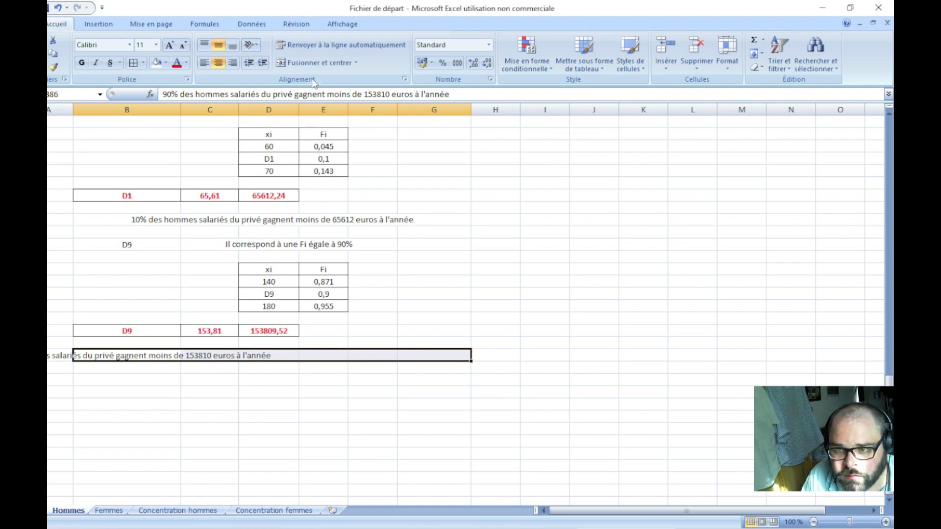
pyautogui.click(318, 62)
pyautogui.click(217, 432)
# - Frame the 4) Rapport interdécile block, down to the 90% sentence, with a thick outside border
pyautogui.scroll(5, 224, 431)
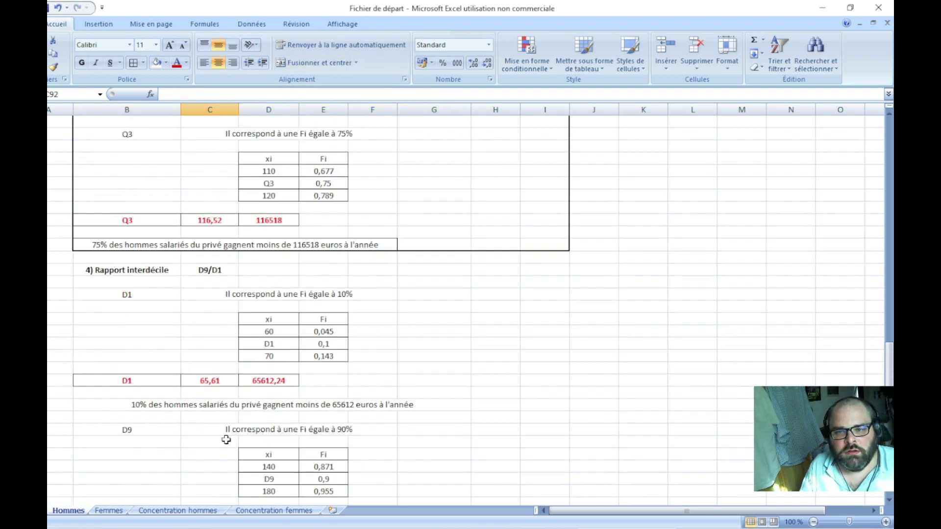
pyautogui.moveTo(168, 273)
pyautogui.mouseDown()
pyautogui.moveTo(354, 305)
pyautogui.moveTo(522, 425)
pyautogui.mouseUp()
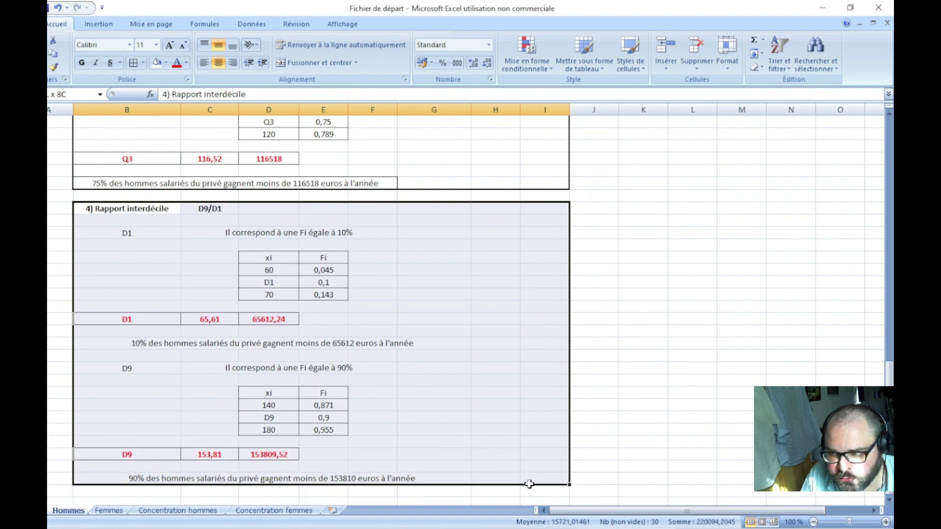
pyautogui.moveTo(521, 425); pyautogui.dragTo(522, 478)
pyautogui.click(143, 63)
pyautogui.click(166, 185)
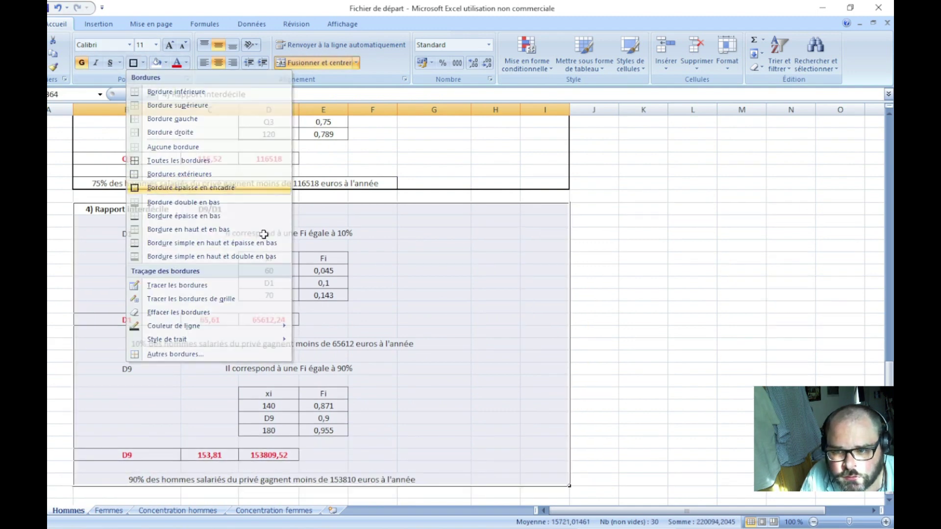
pyautogui.click(433, 321)
# - Enter the interdecile ratio formula =D84/D73 in D64
pyautogui.click(272, 209)
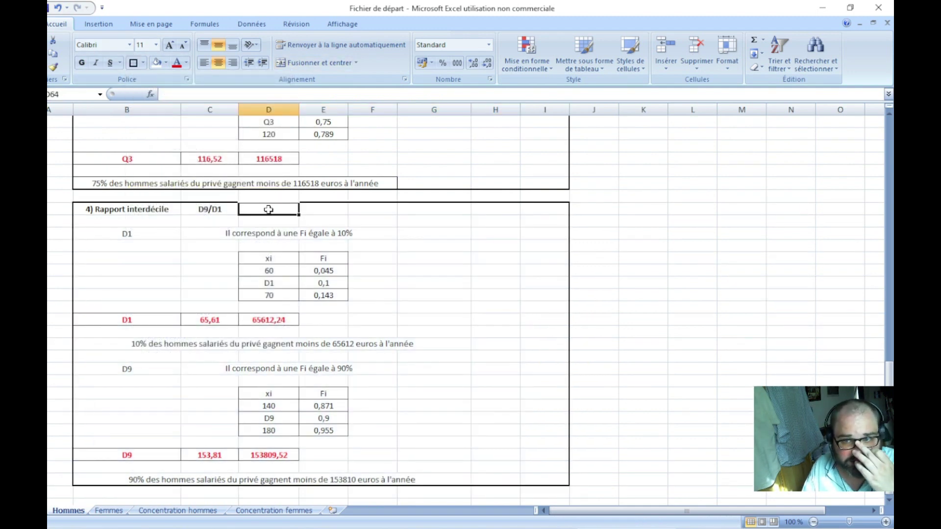
pyautogui.write('=')
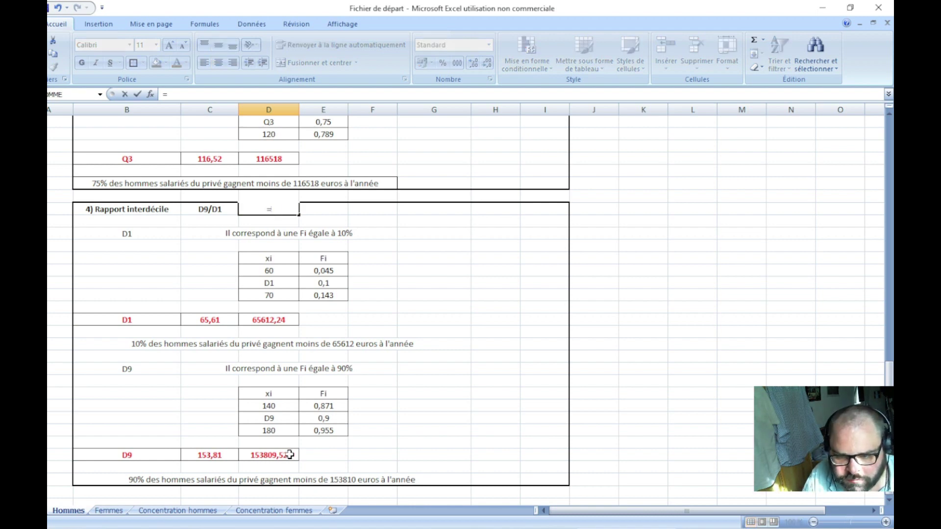
pyautogui.click(286, 455)
pyautogui.write('/')
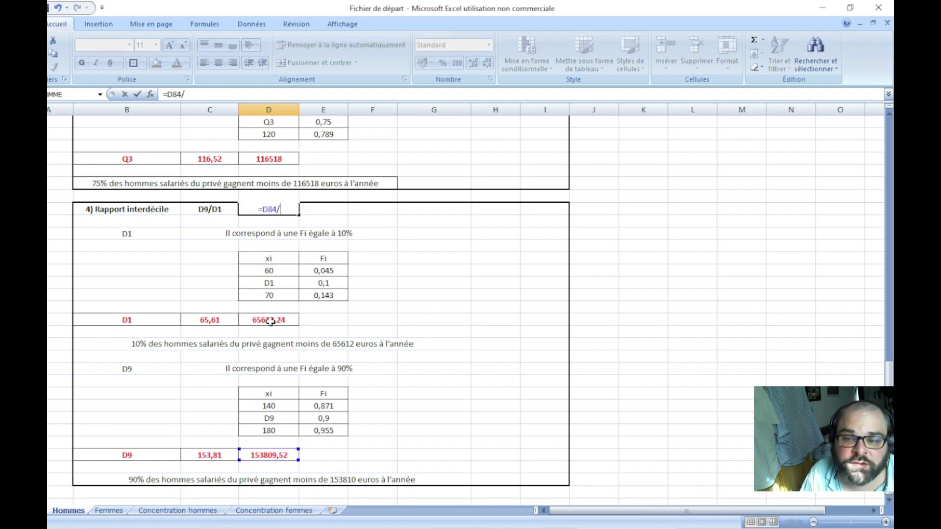
pyautogui.click(271, 322)
pyautogui.press('Return')
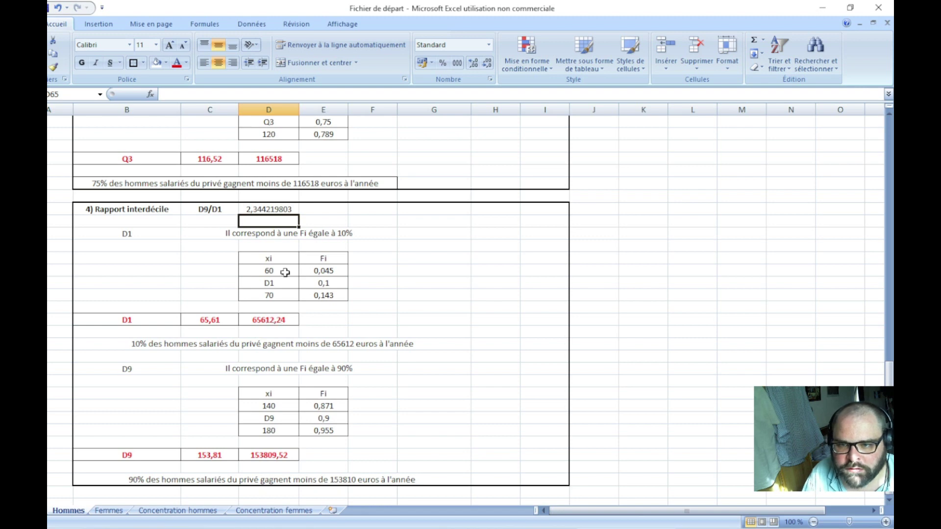
# - Format the ratio cell as a two-decimal number (2,34) with red fill
pyautogui.rightClick(287, 209)
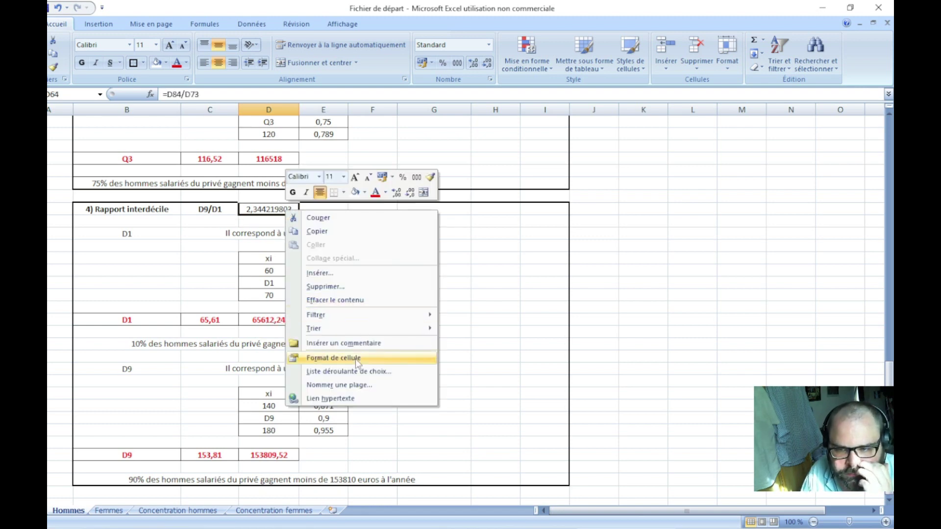
pyautogui.click(333, 358)
pyautogui.click(240, 273)
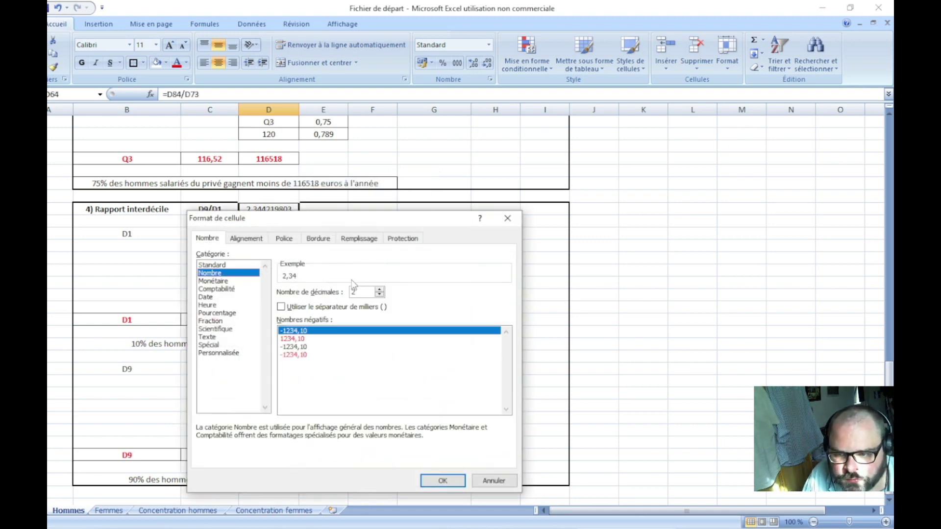
pyautogui.click(442, 480)
pyautogui.click(391, 268)
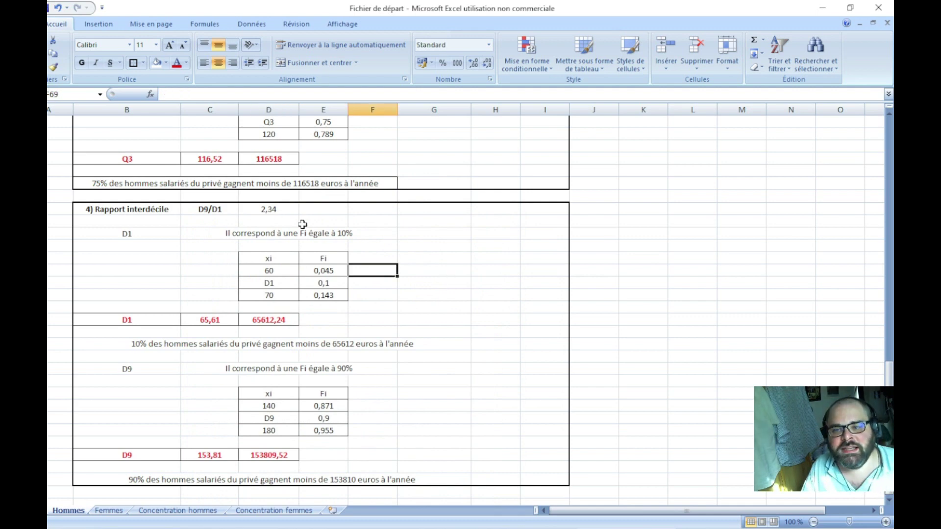
pyautogui.click(291, 212)
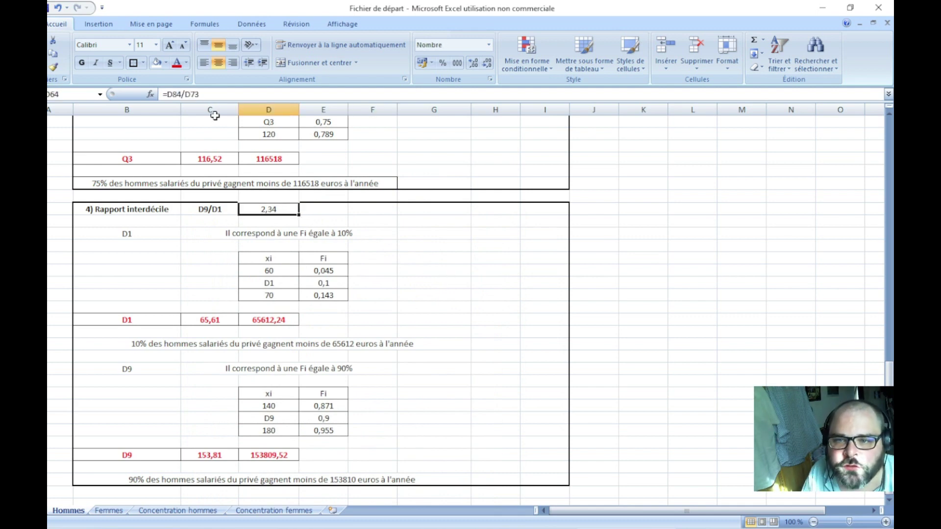
pyautogui.click(166, 62)
pyautogui.click(167, 154)
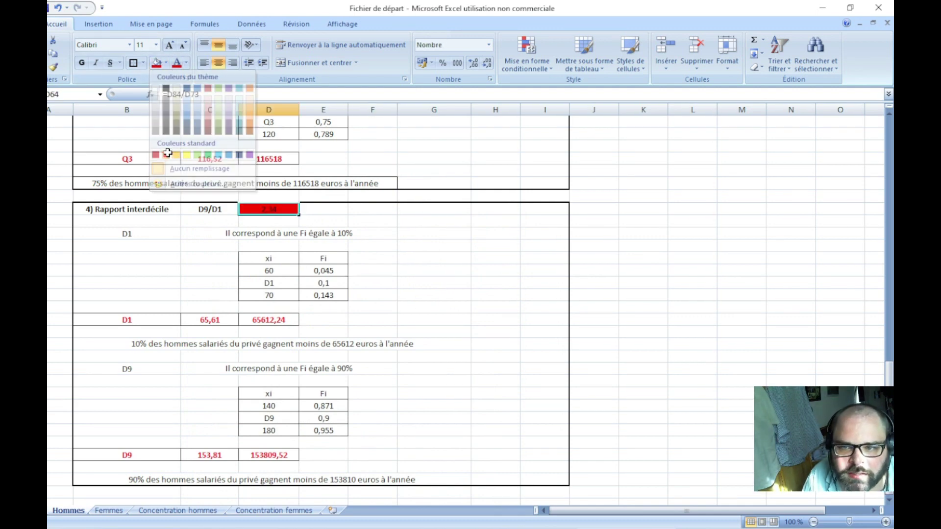
pyautogui.click(433, 234)
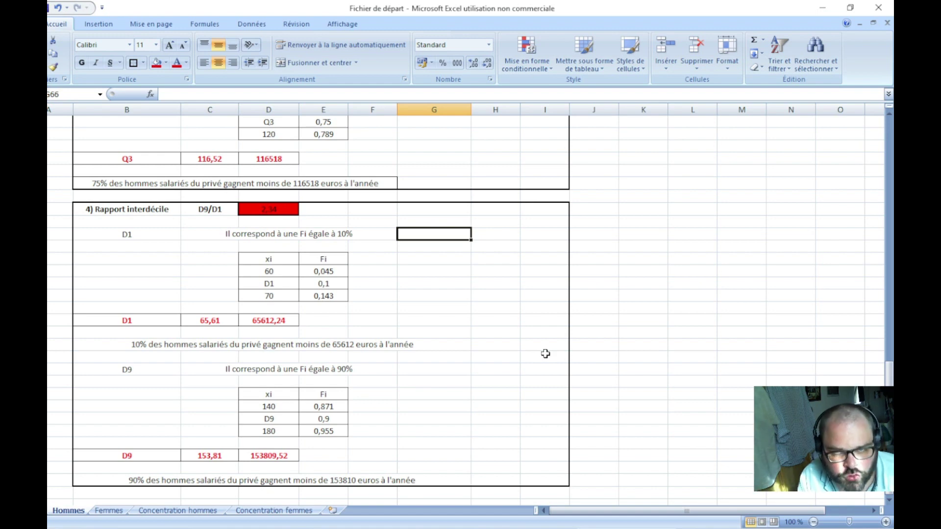
# - In F64, type 'Les 10% des salariés hommes les mieux rémunérés gagnent 2,34 plus que les 10% des salariés les moins rémunérés'
pyautogui.click(360, 207)
pyautogui.write('Les')
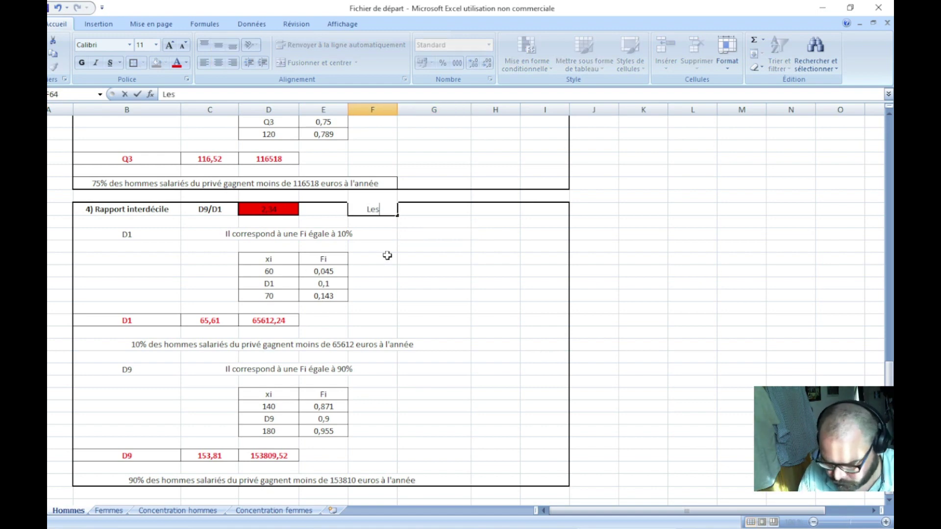
pyautogui.write(' 10% d')
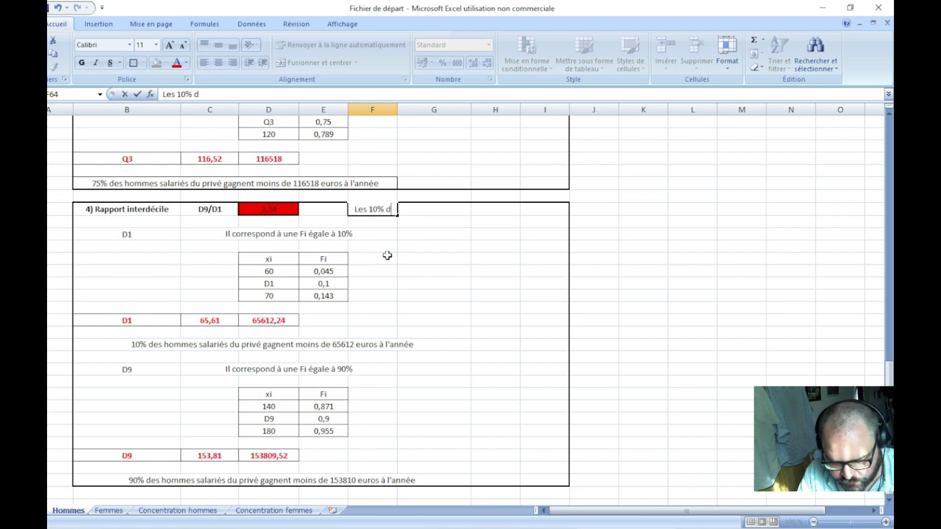
pyautogui.write('es salariés h')
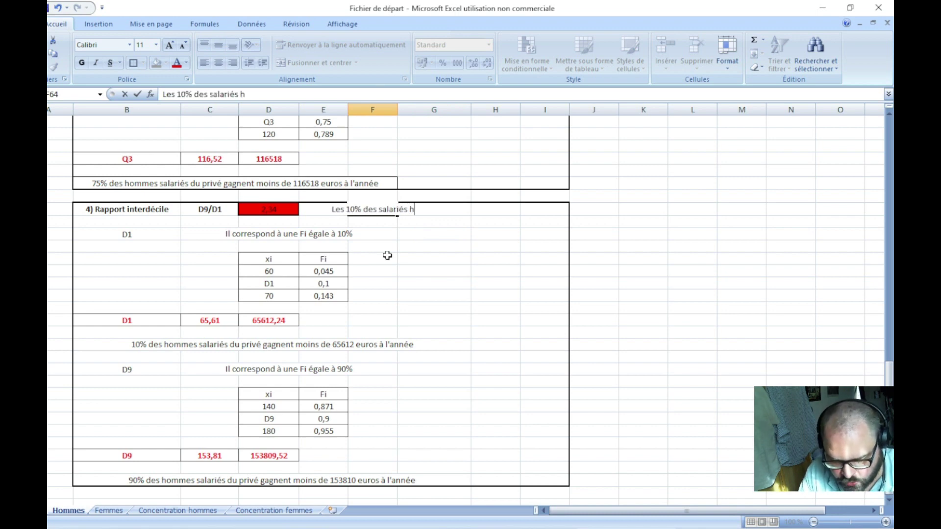
pyautogui.write('ommes')
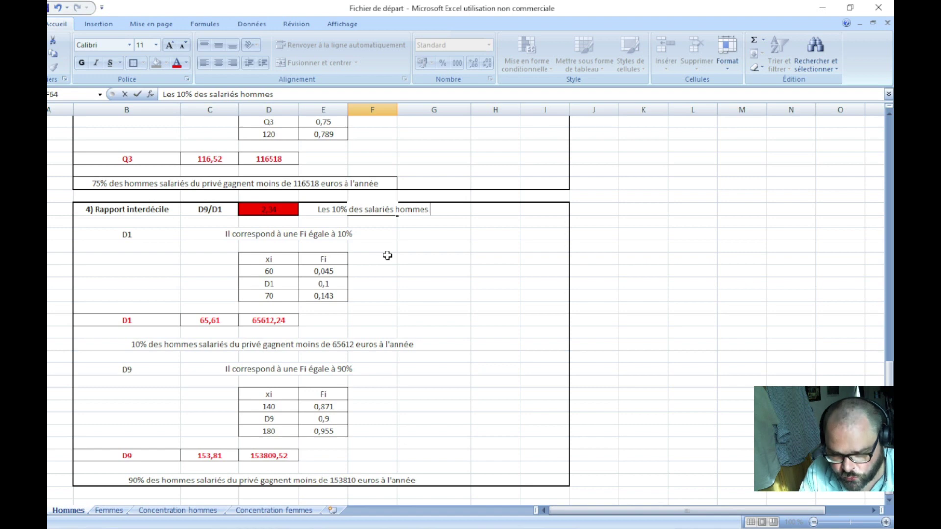
pyautogui.write('les')
pyautogui.press('BackSpace')
pyautogui.press('BackSpace')
pyautogui.press('BackSpace')
pyautogui.press('BackSpace')
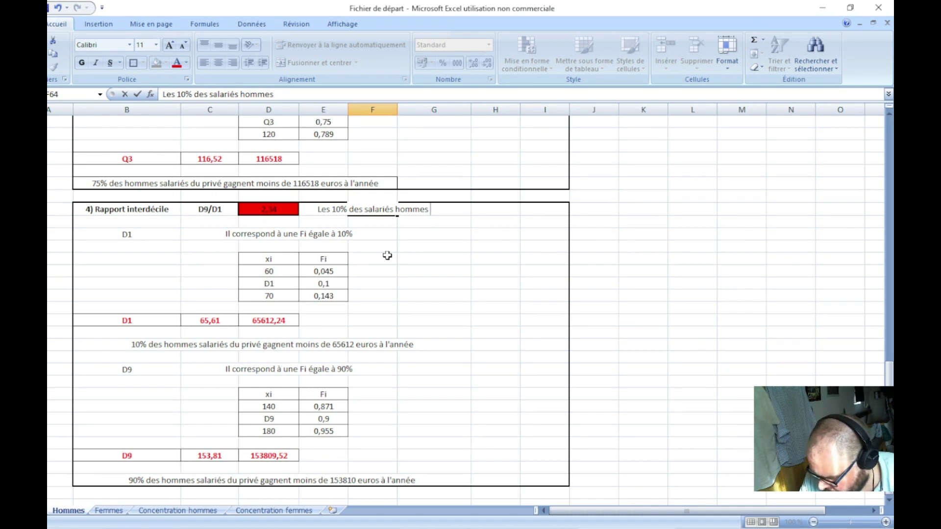
pyautogui.write('Les')
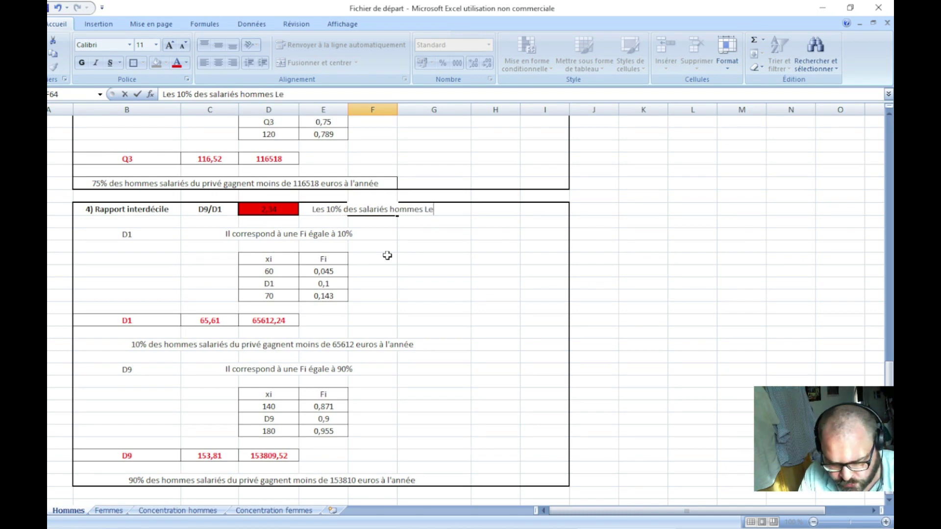
pyautogui.write(' ùn')
pyautogui.press('BackSpace')
pyautogui.press('BackSpace')
pyautogui.press('BackSpace')
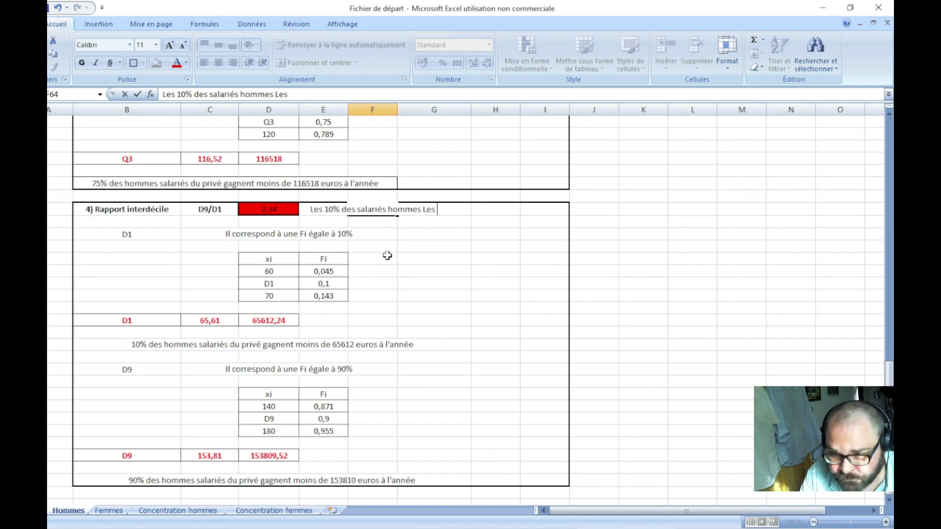
pyautogui.press('BackSpace')
pyautogui.press('BackSpace')
pyautogui.press('BackSpace')
pyautogui.write('les mie')
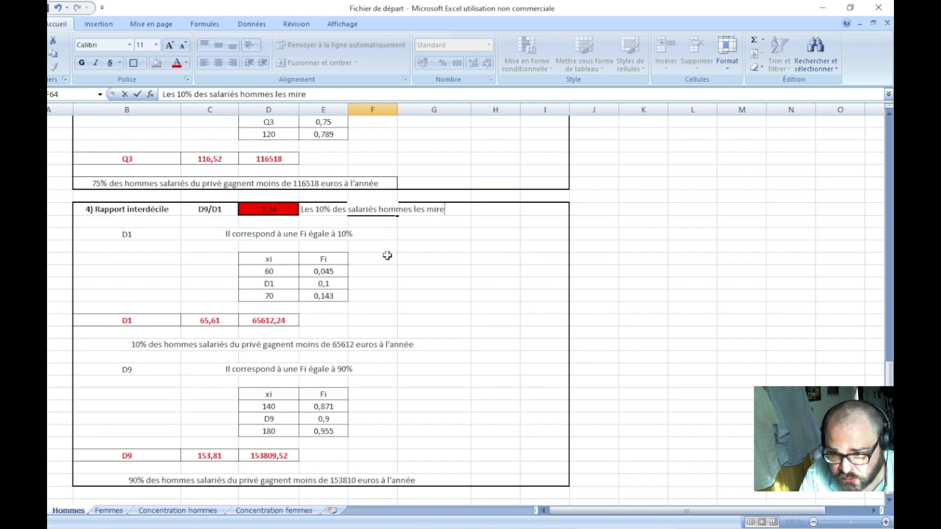
pyautogui.write('ux')
pyautogui.press('BackSpace')
pyautogui.press('BackSpace')
pyautogui.press('BackSpace')
pyautogui.write('e')
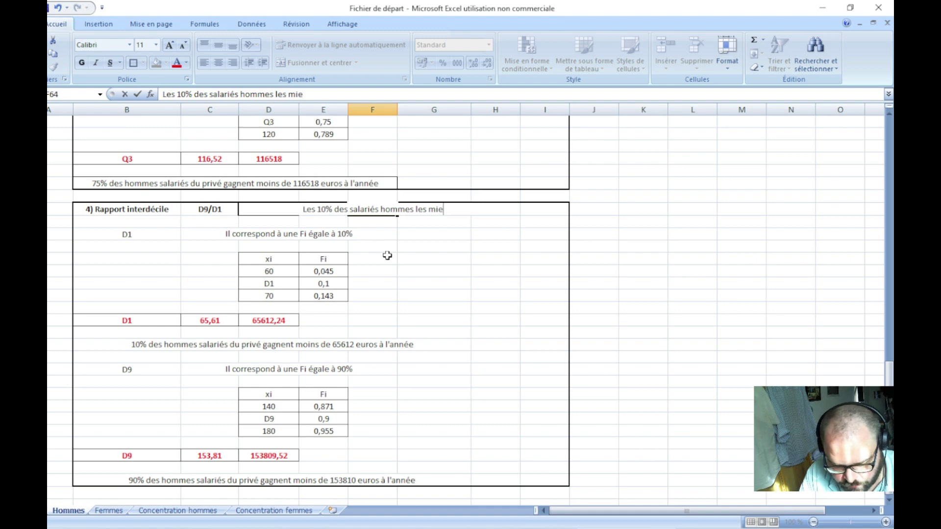
pyautogui.write('ux rémpu')
pyautogui.press('BackSpace')
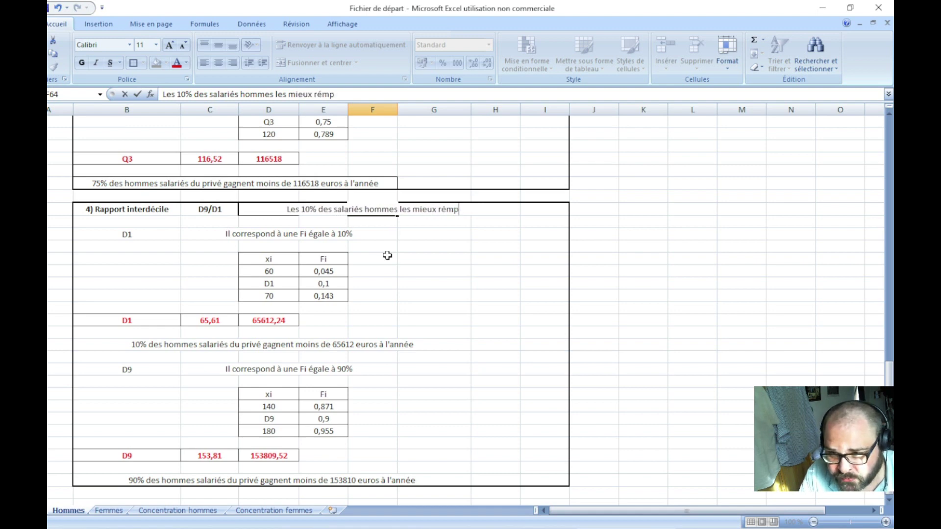
pyautogui.press('BackSpace')
pyautogui.write('unérés')
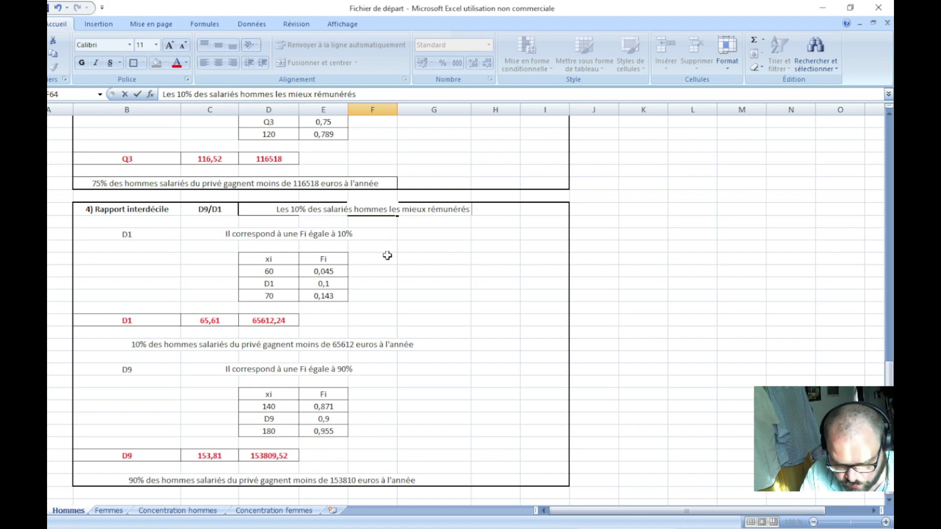
pyautogui.write(' gagnent')
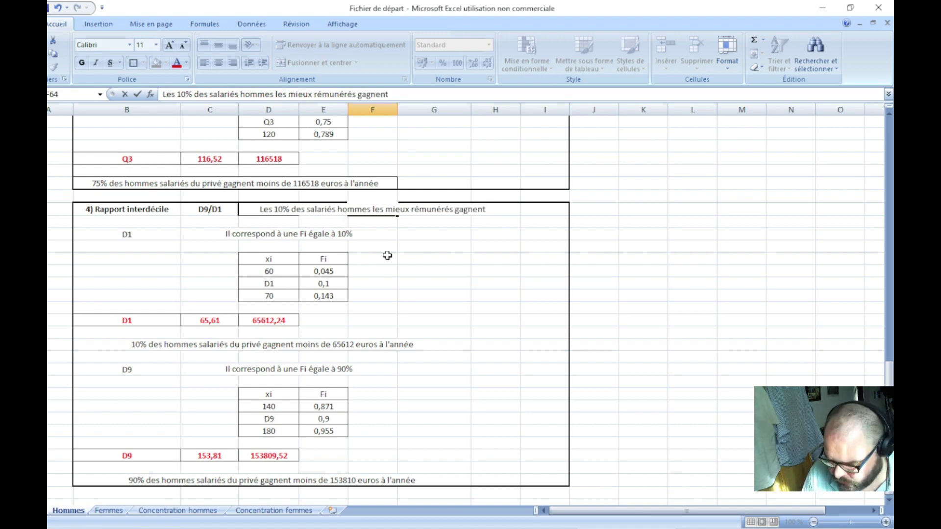
pyautogui.write(' 2,34 plus')
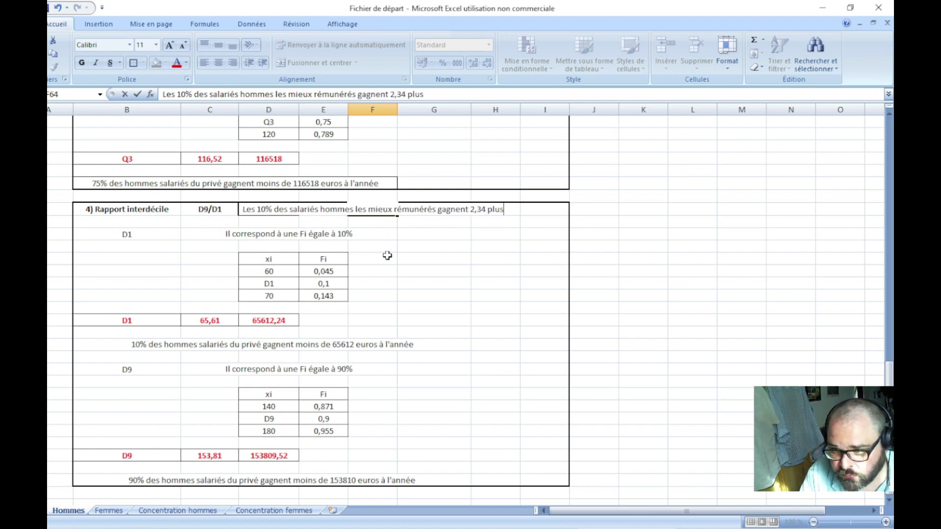
pyautogui.write(' que')
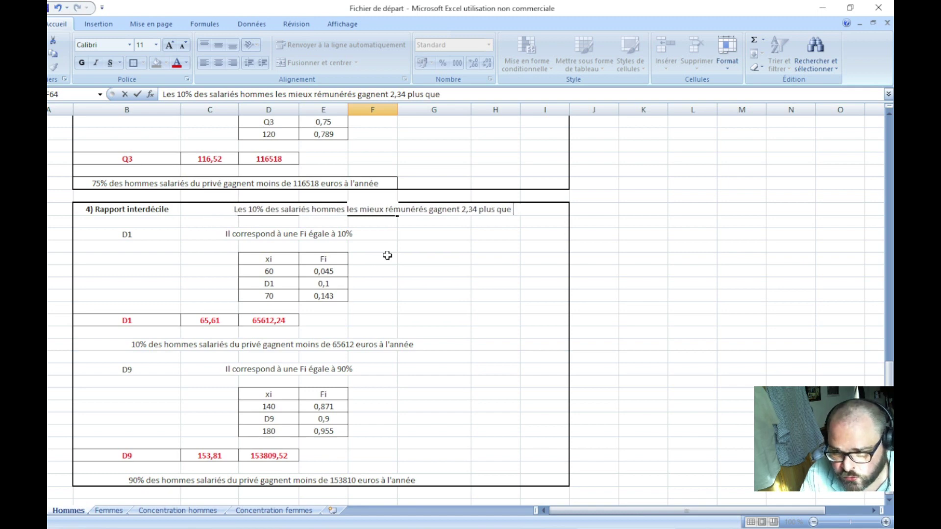
pyautogui.write(' les 10%')
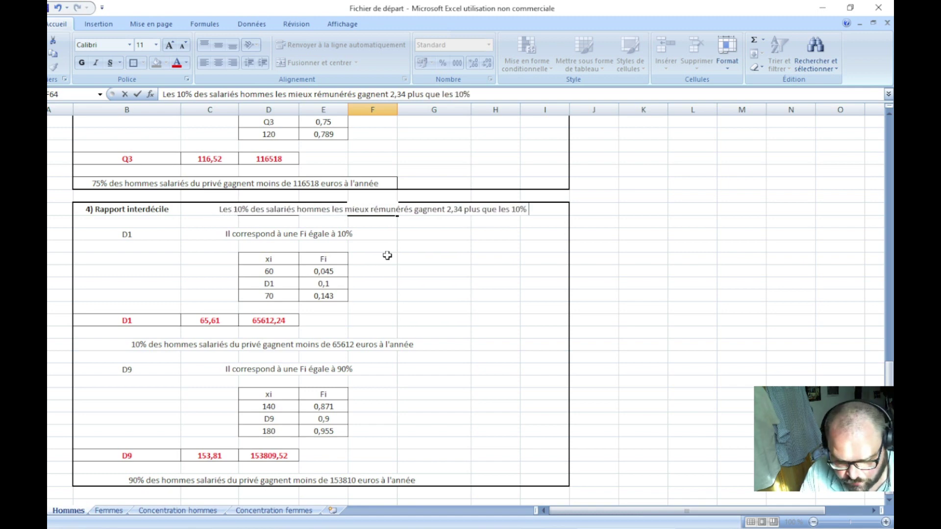
pyautogui.write(' des')
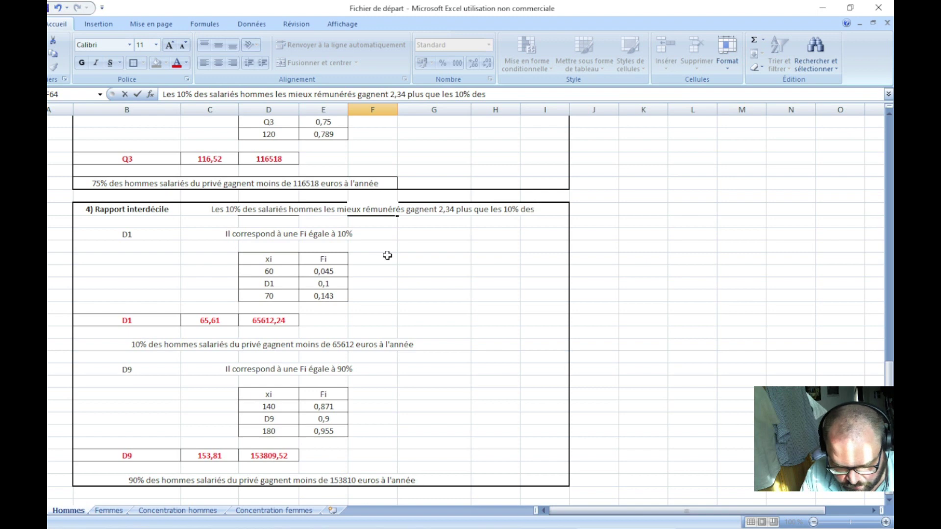
pyautogui.write(' salariés les')
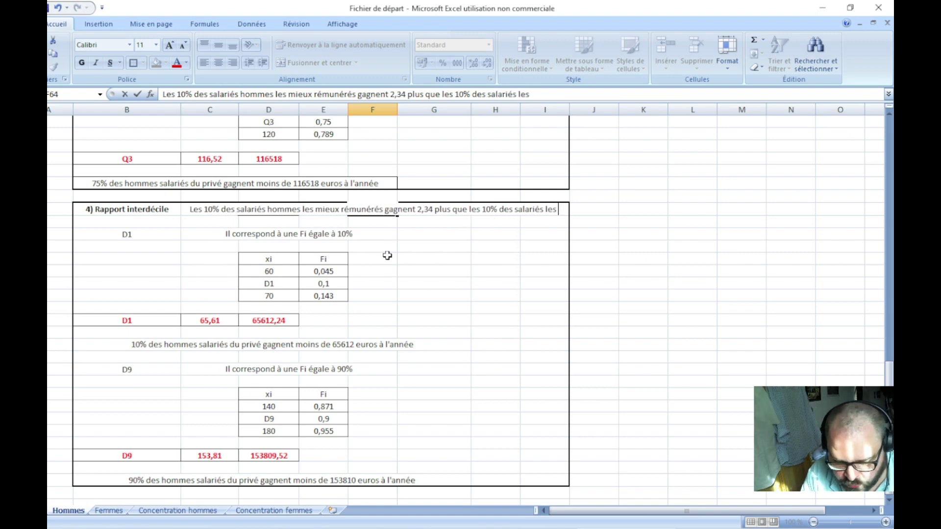
pyautogui.write(' moins r')
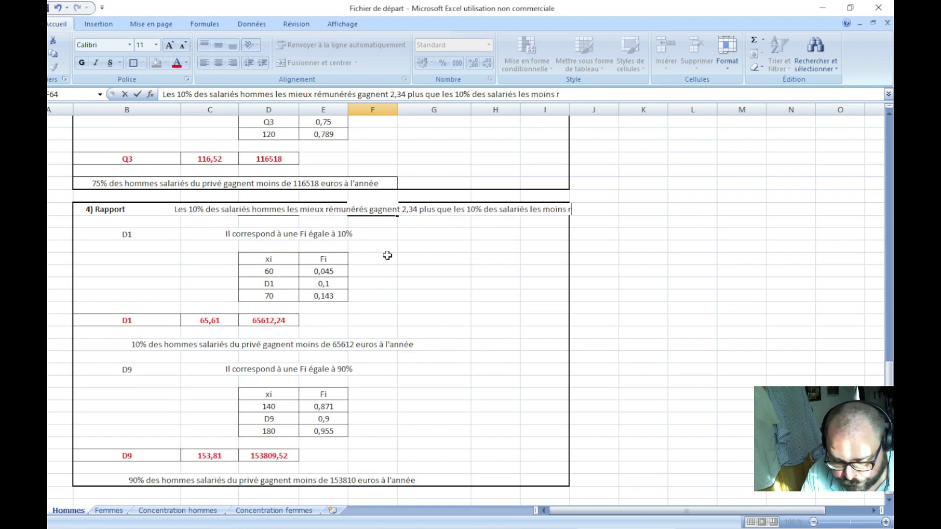
pyautogui.write('émunérés')
# - Try merging the sentence across E64:J64, narrow column I, then undo the merge
pyautogui.press('Return')
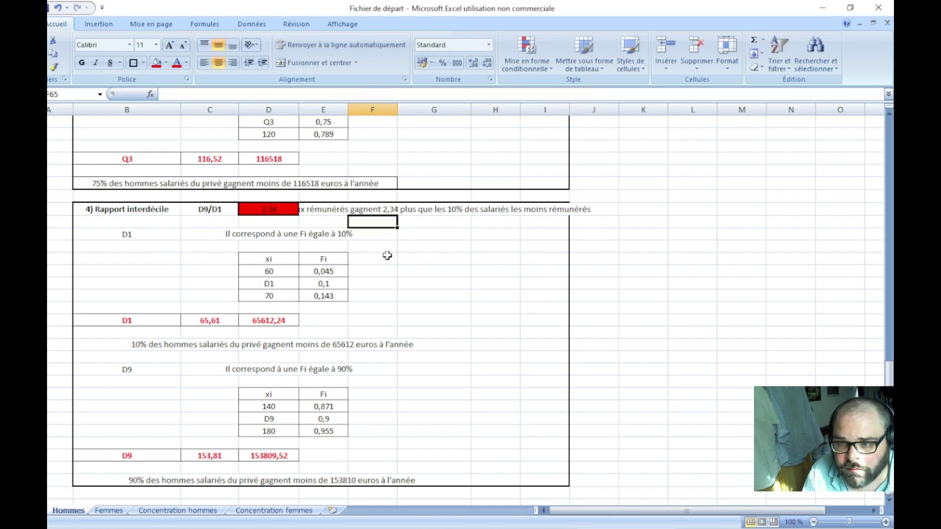
pyautogui.moveTo(333, 207); pyautogui.dragTo(546, 210)
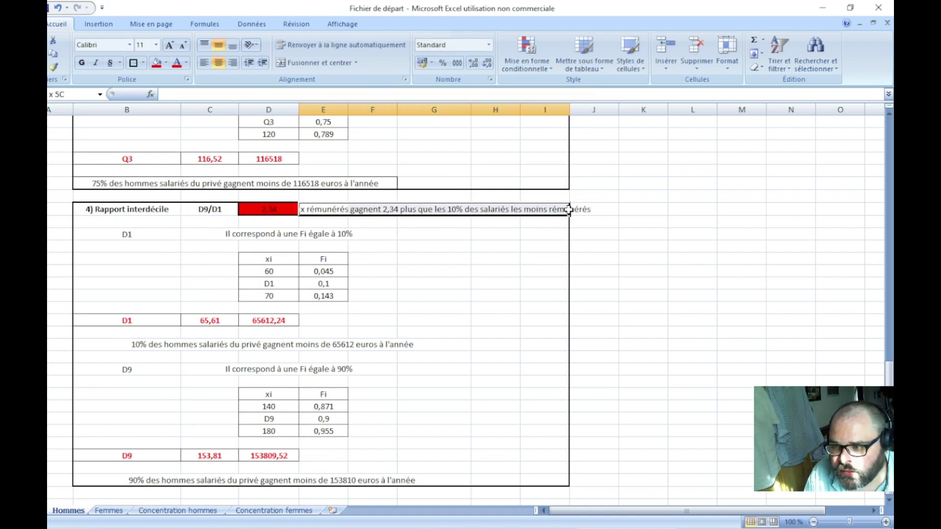
pyautogui.click(319, 62)
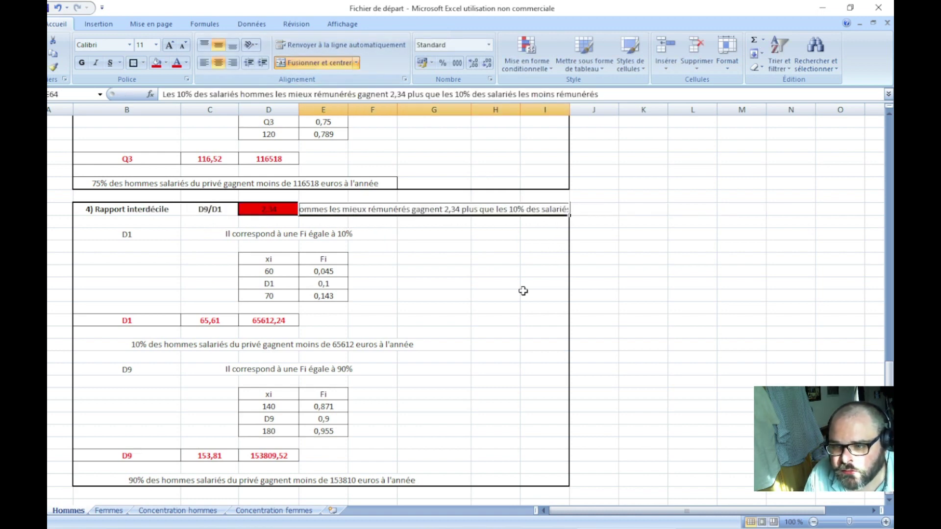
pyautogui.moveTo(570, 109)
pyautogui.mouseDown()
pyautogui.moveTo(546, 109)
pyautogui.moveTo(588, 115)
pyautogui.mouseUp()
pyautogui.moveTo(553, 210); pyautogui.dragTo(611, 209)
pyautogui.click(302, 63)
pyautogui.click(301, 63)
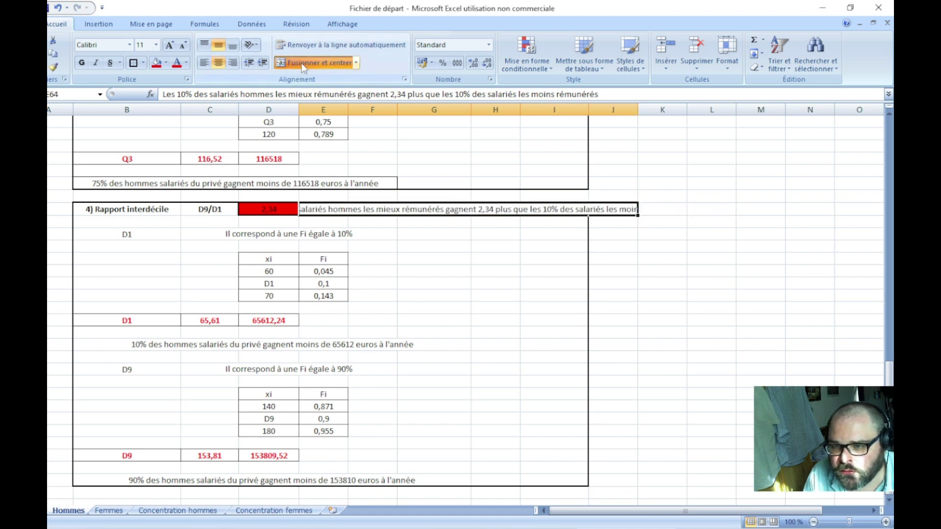
pyautogui.click(302, 65)
pyautogui.click(613, 270)
pyautogui.moveTo(313, 204); pyautogui.dragTo(613, 209)
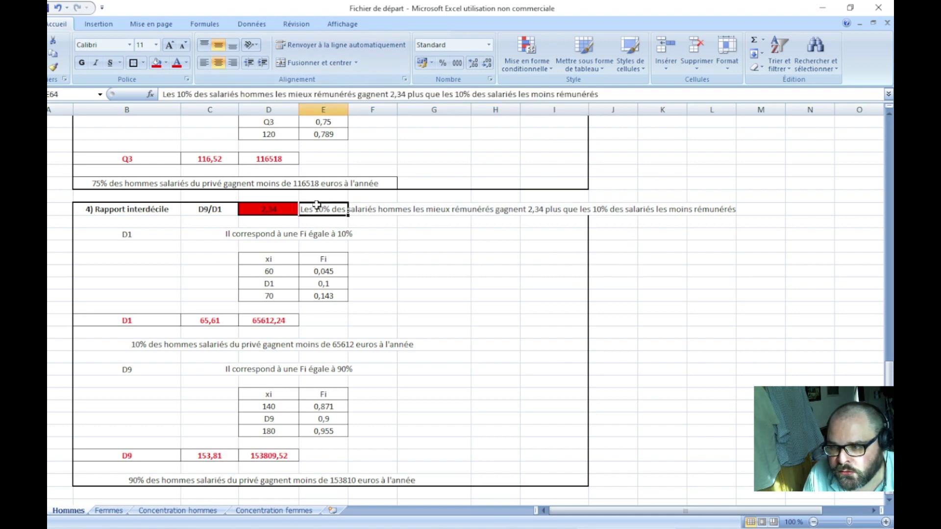
pyautogui.click(509, 308)
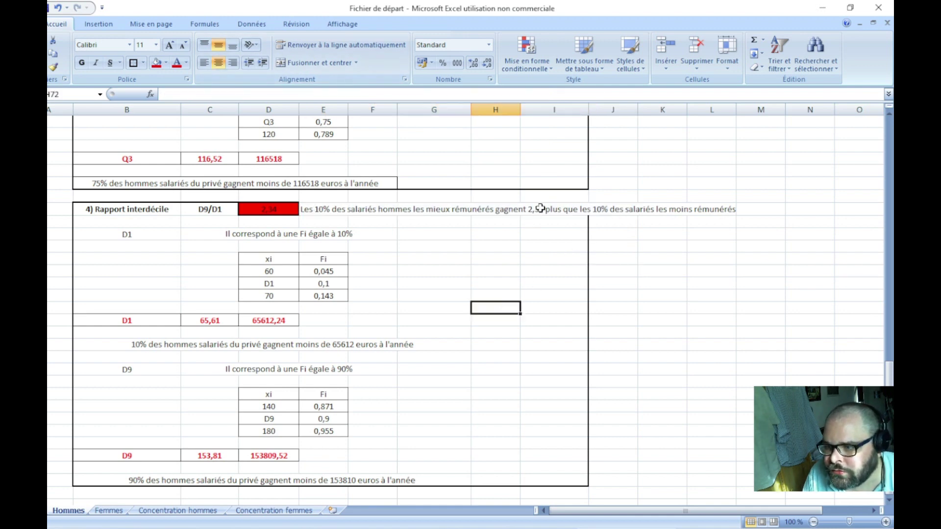
pyautogui.click(538, 209)
pyautogui.click(553, 246)
# - End row 64's sentence at 2,34 and put the rest in E65:H65, merged and centred
pyautogui.doubleClick(310, 206)
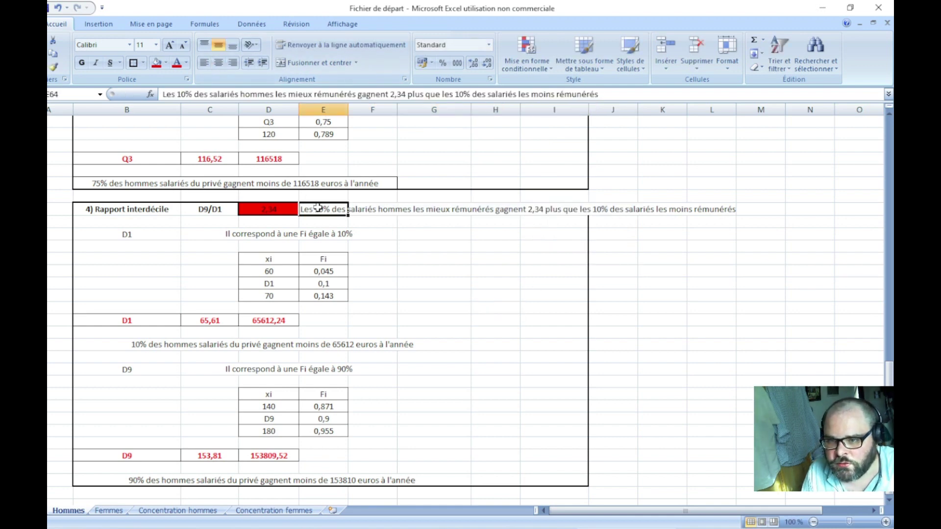
pyautogui.moveTo(546, 210); pyautogui.dragTo(744, 208)
pyautogui.hotkey('ctrl', 'c')
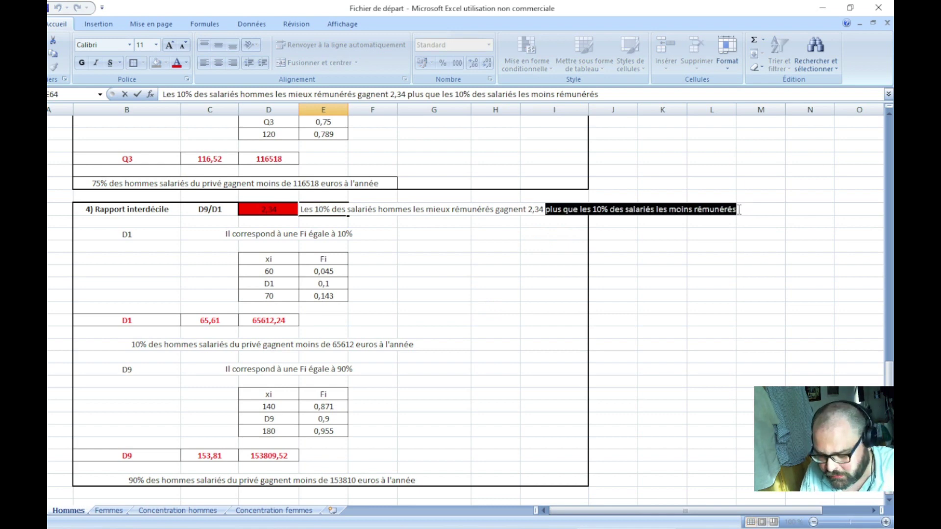
pyautogui.press('Delete')
pyautogui.press('Return')
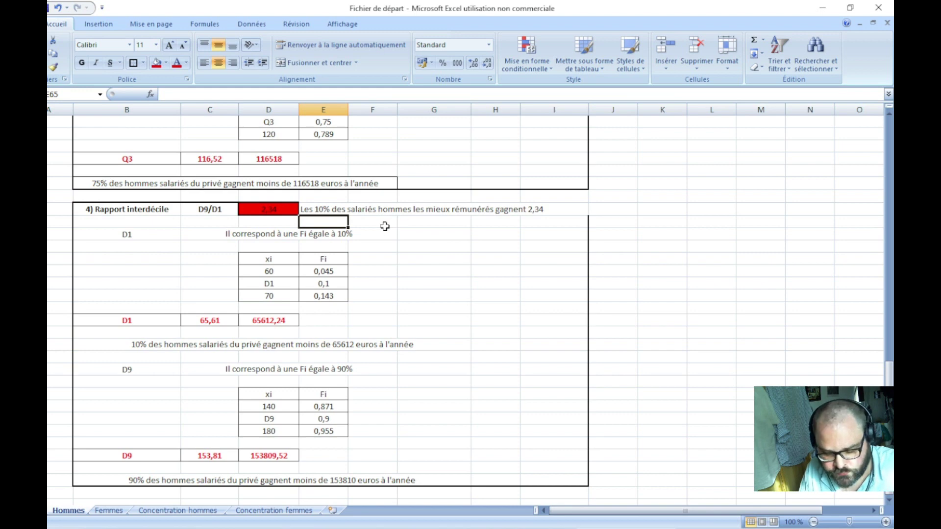
pyautogui.hotkey('ctrl', 'v')
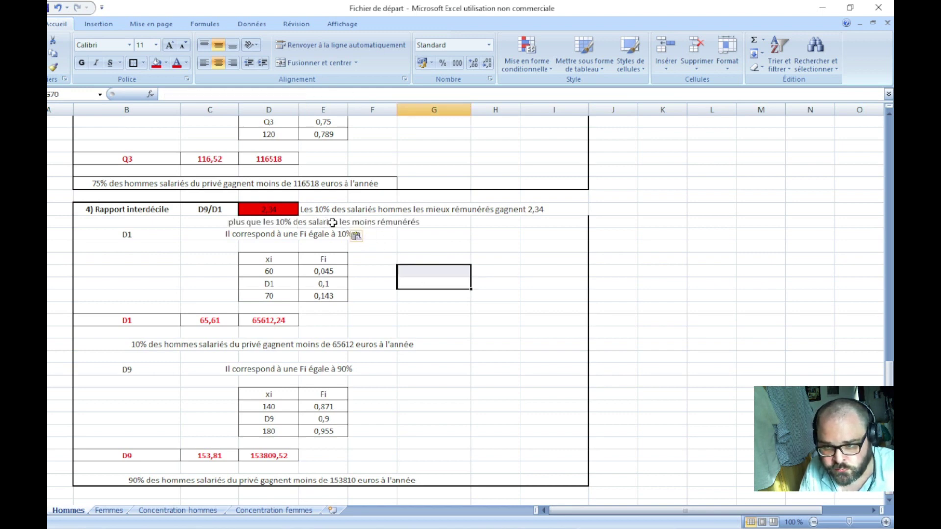
pyautogui.moveTo(343, 222); pyautogui.dragTo(494, 219)
pyautogui.click(293, 63)
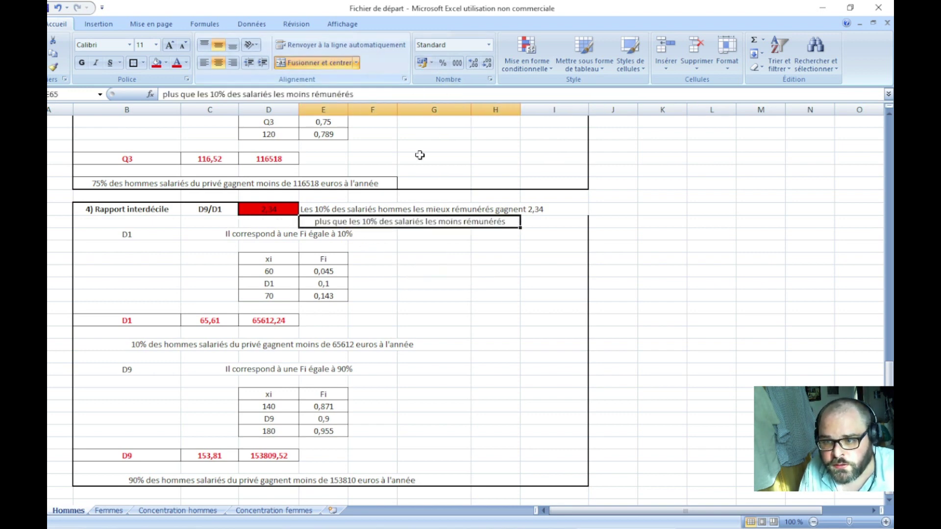
pyautogui.click(505, 368)
# - Add a border around the first sentence line E64:I64
pyautogui.click(565, 208)
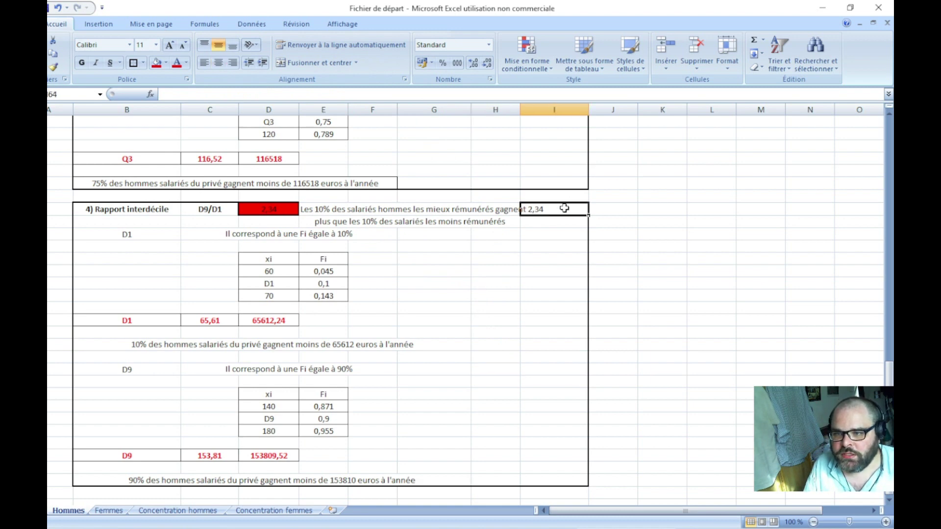
pyautogui.moveTo(338, 207); pyautogui.dragTo(554, 209)
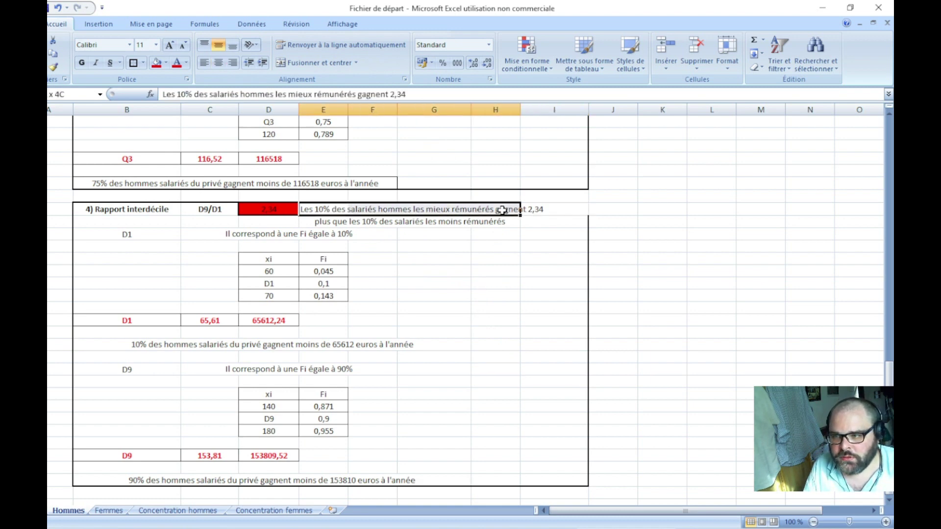
pyautogui.click(135, 65)
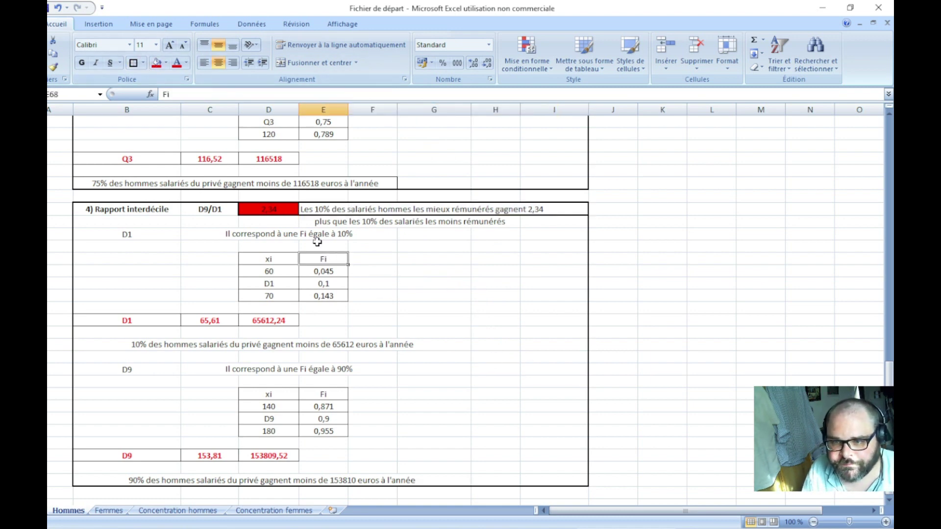
pyautogui.click(324, 222)
pyautogui.click(495, 258)
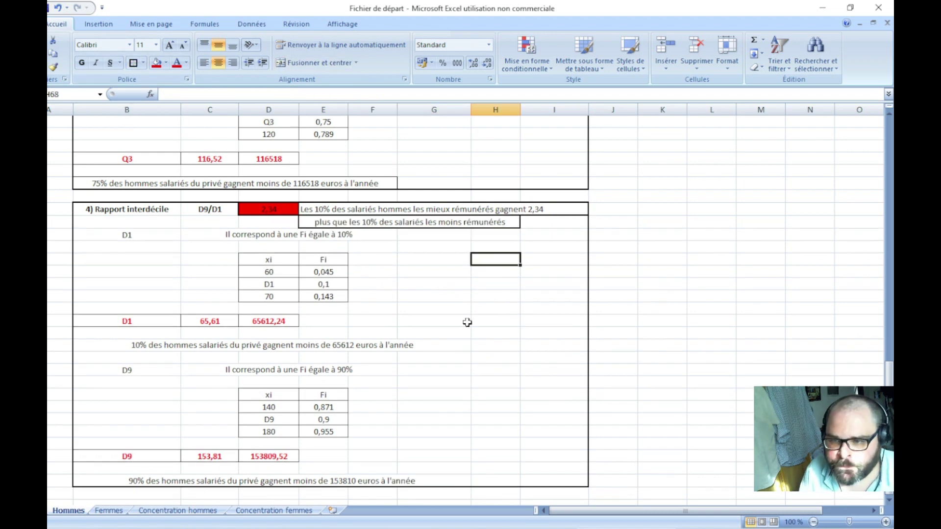
pyautogui.scroll(6, 469, 322)
pyautogui.scroll(-5, 469, 321)
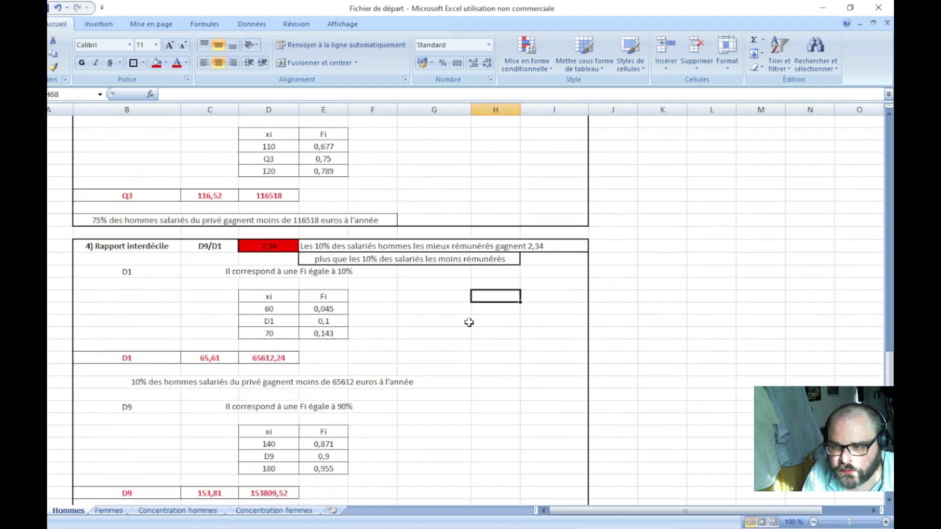
pyautogui.scroll(-2, 452, 319)
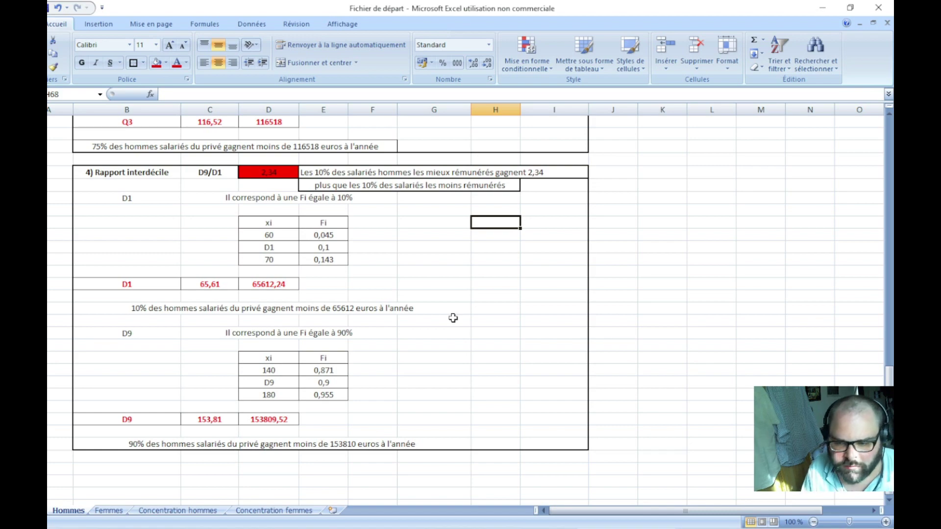
# - Scroll through the salary exercise questions in the PDF, then return to Excel
pyautogui.hotkey('alt', 'Tab')
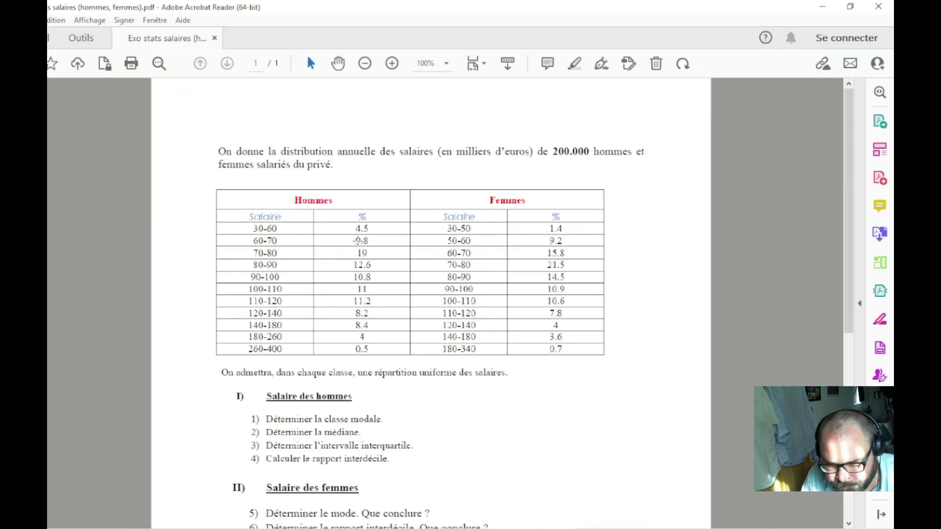
pyautogui.scroll(-5, 358, 240)
pyautogui.scroll(-1, 362, 318)
pyautogui.scroll(-2, 365, 392)
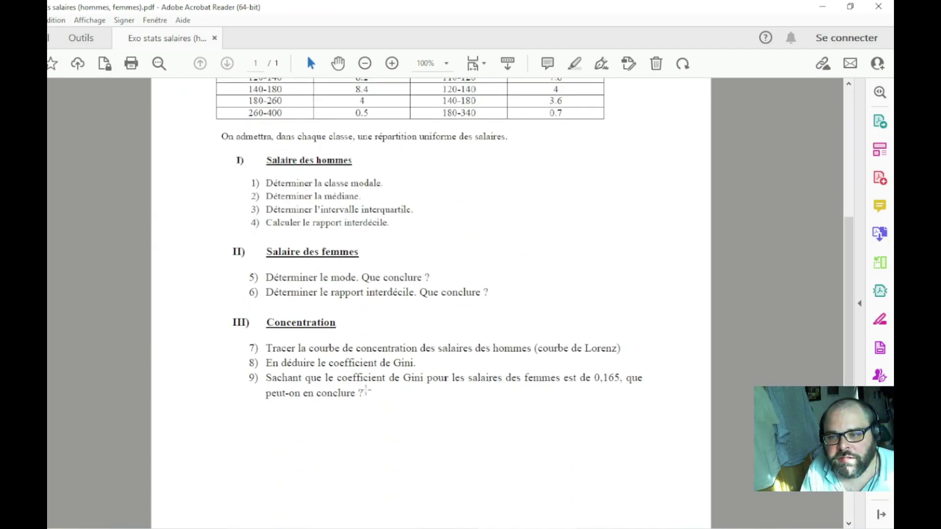
pyautogui.hotkey('alt', 'Tab')
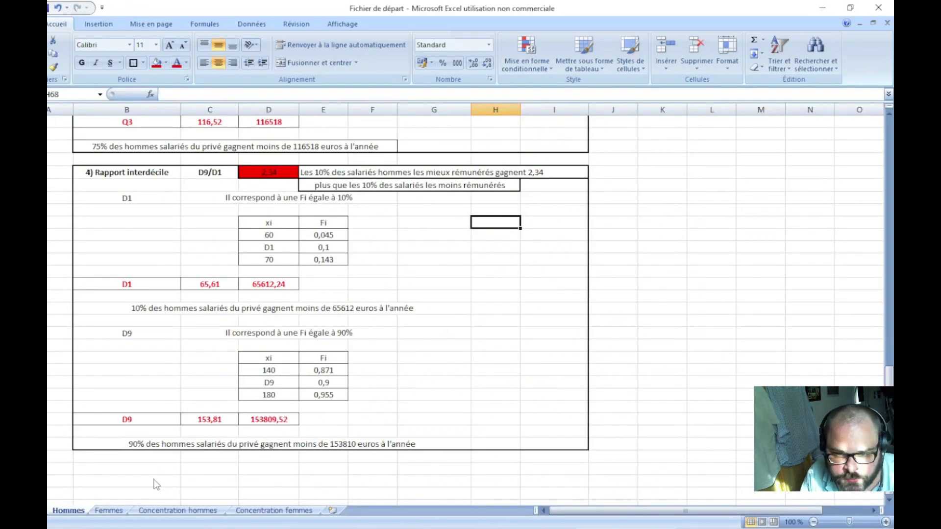
# - Compare the Hommes and Femmes sheets, ending on the empty cell beside the Femmes fi header
pyautogui.click(109, 510)
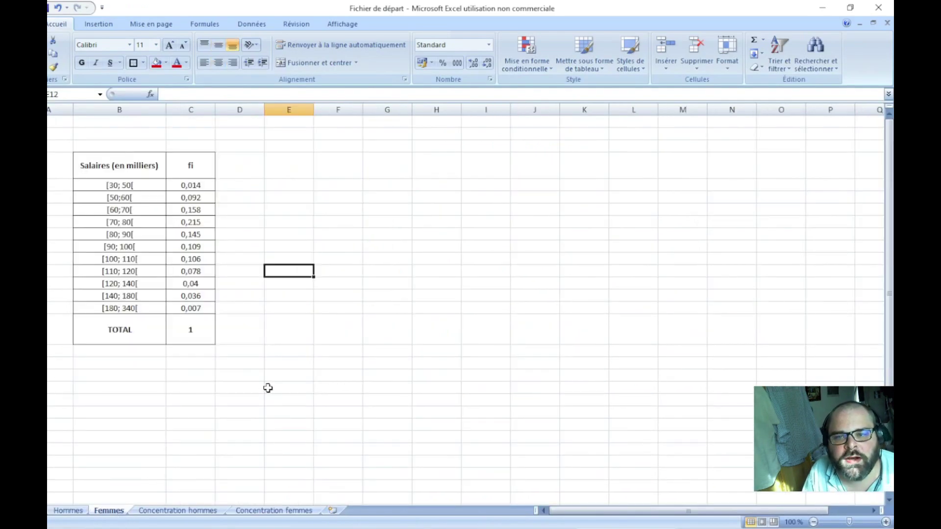
pyautogui.click(68, 510)
pyautogui.click(338, 408)
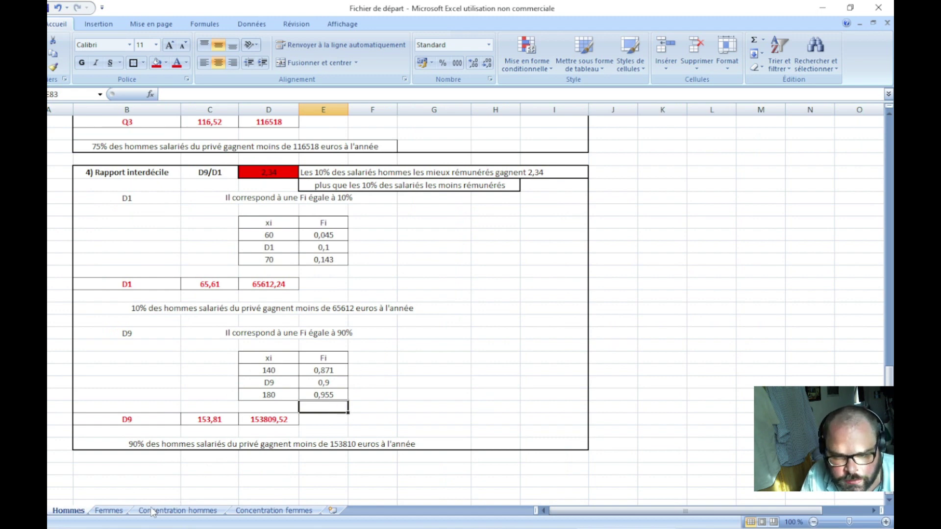
pyautogui.click(82, 503)
pyautogui.click(110, 511)
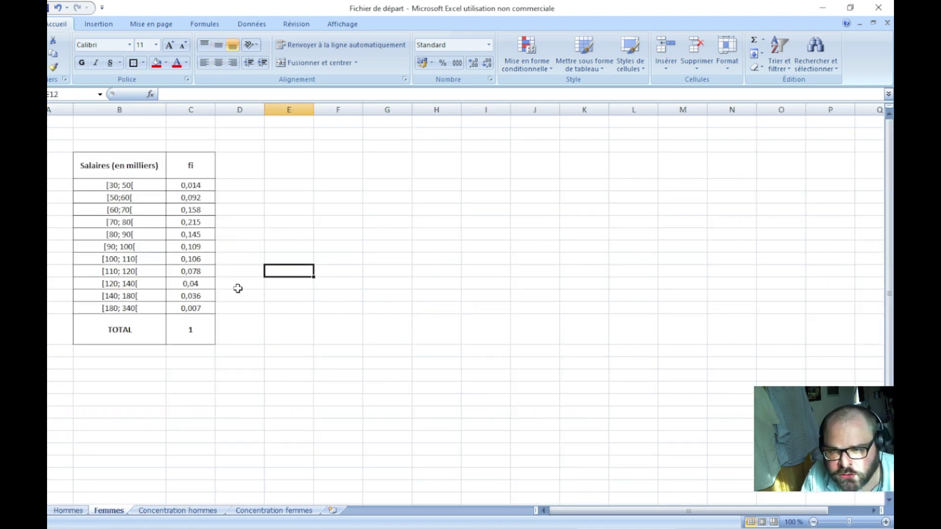
pyautogui.click(240, 185)
pyautogui.click(240, 168)
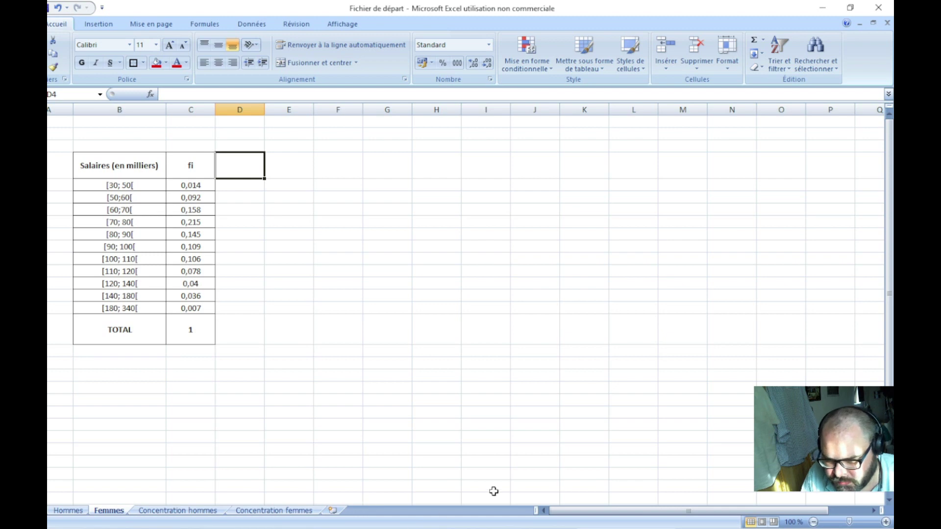
# - Reread question 9 and the Salaire des femmes section in the PDF, then return to Excel
pyautogui.hotkey('alt', 'Tab')
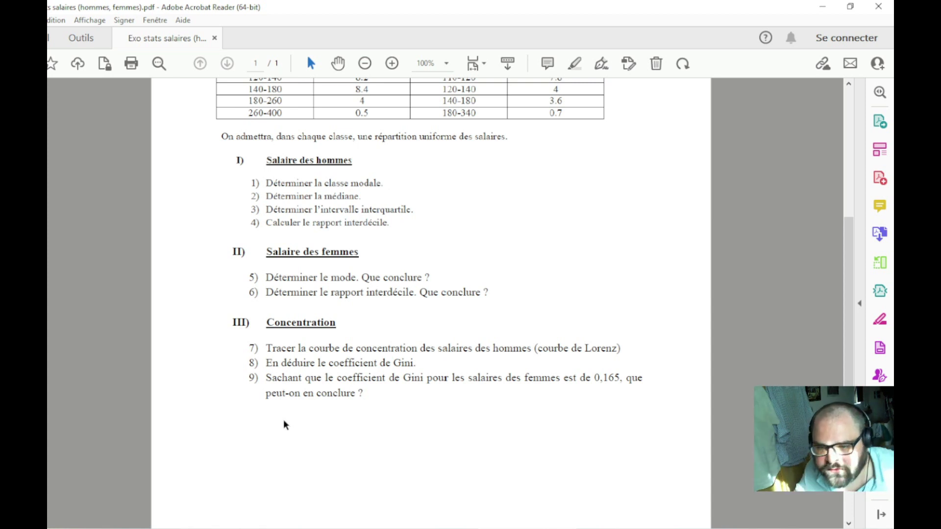
pyautogui.moveTo(265, 370)
pyautogui.mouseDown()
pyautogui.moveTo(478, 389)
pyautogui.moveTo(653, 386)
pyautogui.mouseUp()
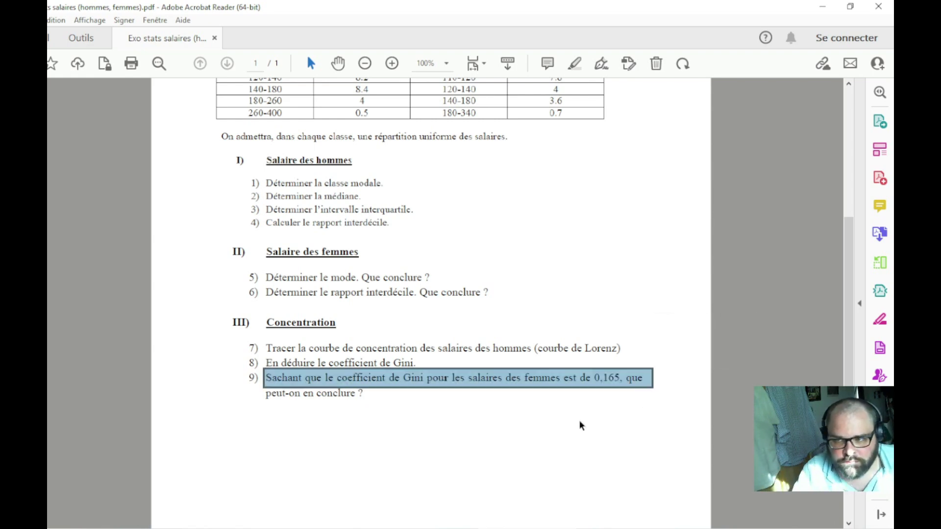
pyautogui.scroll(3, 580, 422)
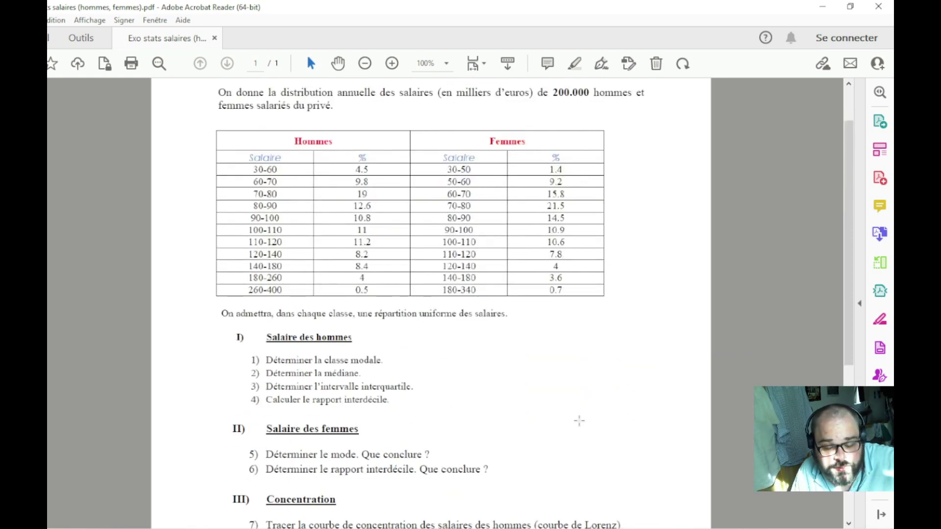
pyautogui.scroll(-4, 570, 417)
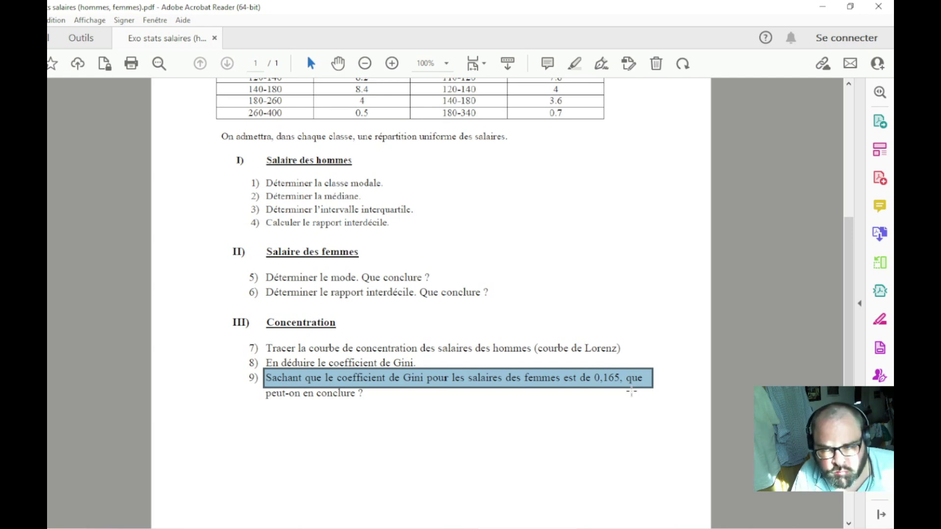
pyautogui.scroll(3, 631, 391)
pyautogui.scroll(1, 631, 391)
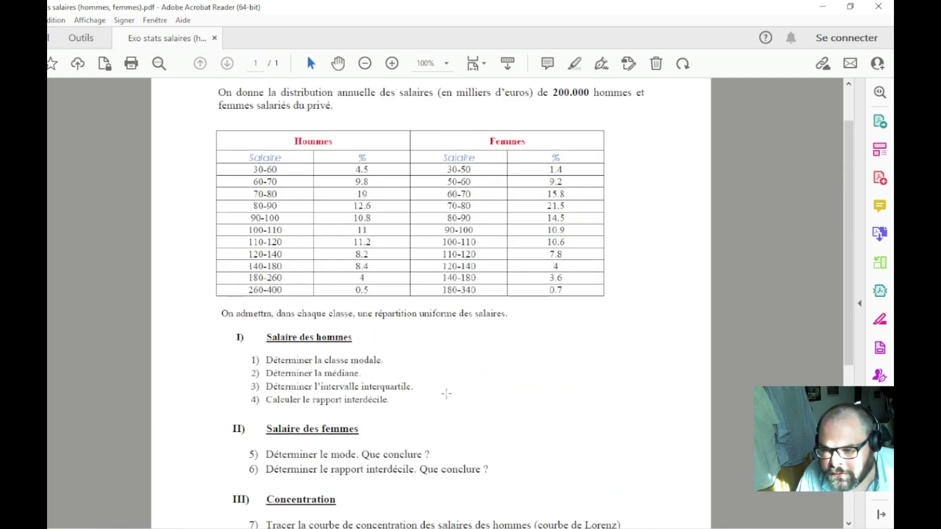
pyautogui.click(445, 392)
pyautogui.click(480, 449)
pyautogui.click(700, 377)
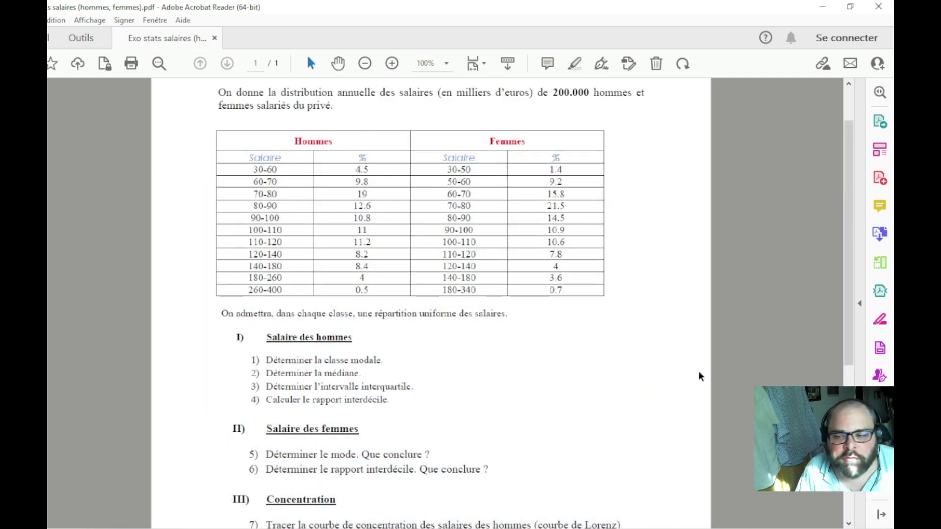
pyautogui.scroll(-5, 700, 375)
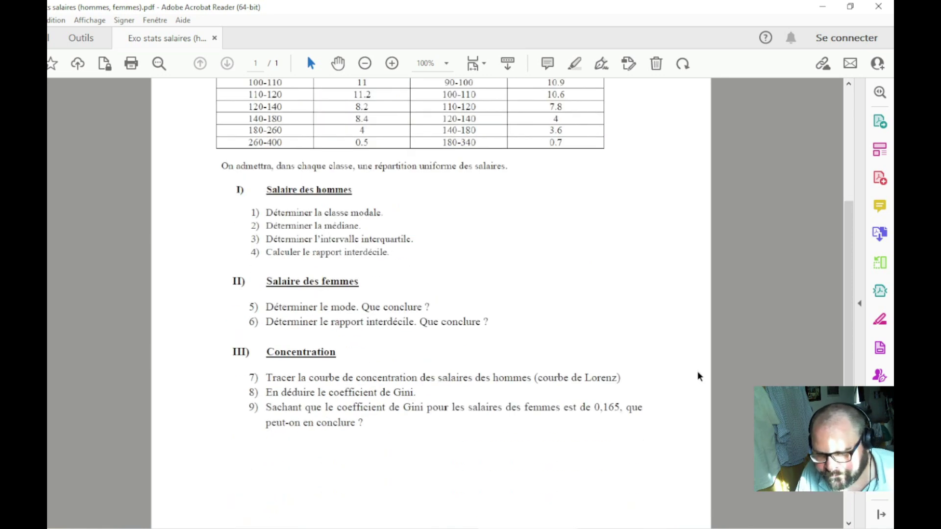
pyautogui.scroll(-1, 700, 375)
pyautogui.hotkey('alt', 'Tab')
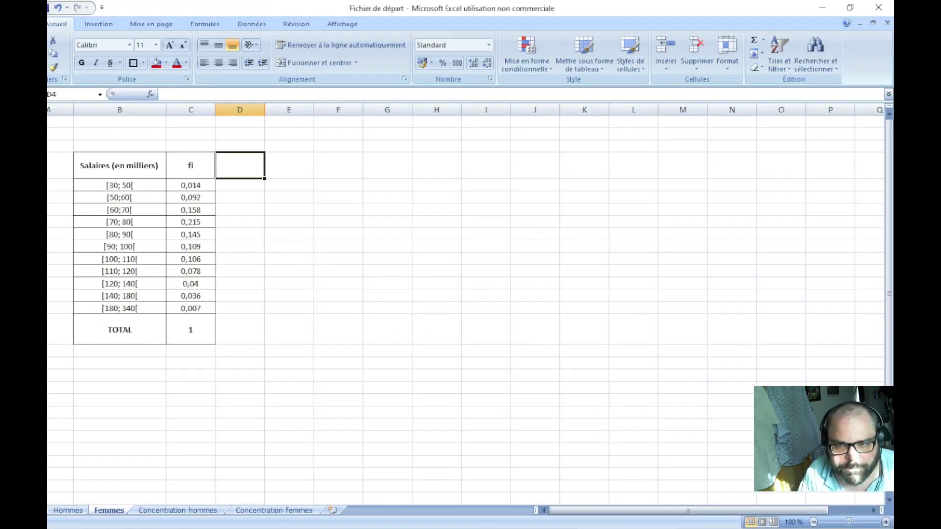
pyautogui.hotkey('alt', 'Tab')
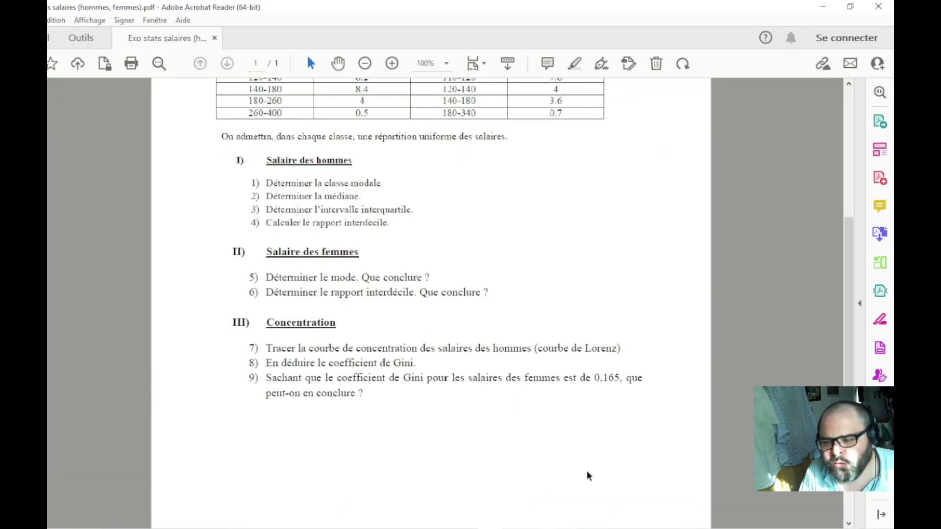
pyautogui.hotkey('alt', 'Tab')
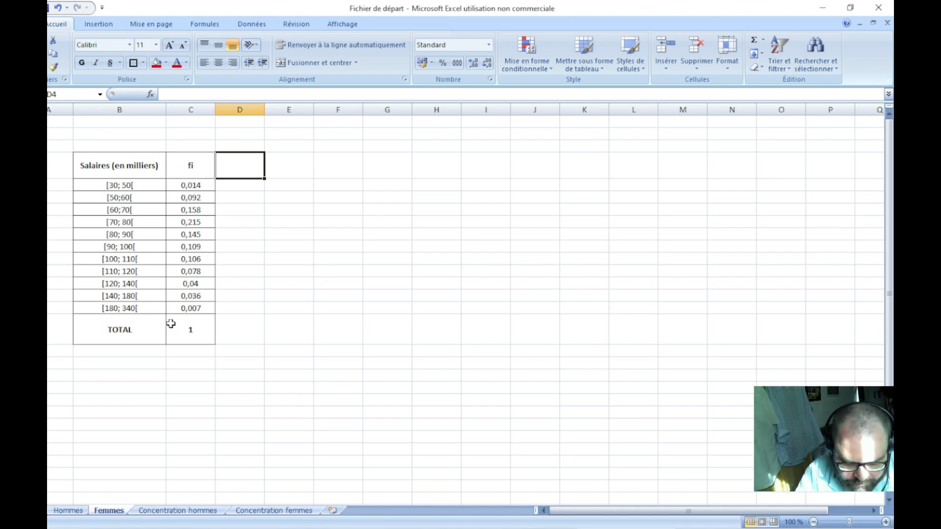
# - Add an ai header in D4 with class widths 20, 10, 10, 10, 10, 10, 20, 40 and =340-180 (160)
pyautogui.write('ai')
pyautogui.press('Return')
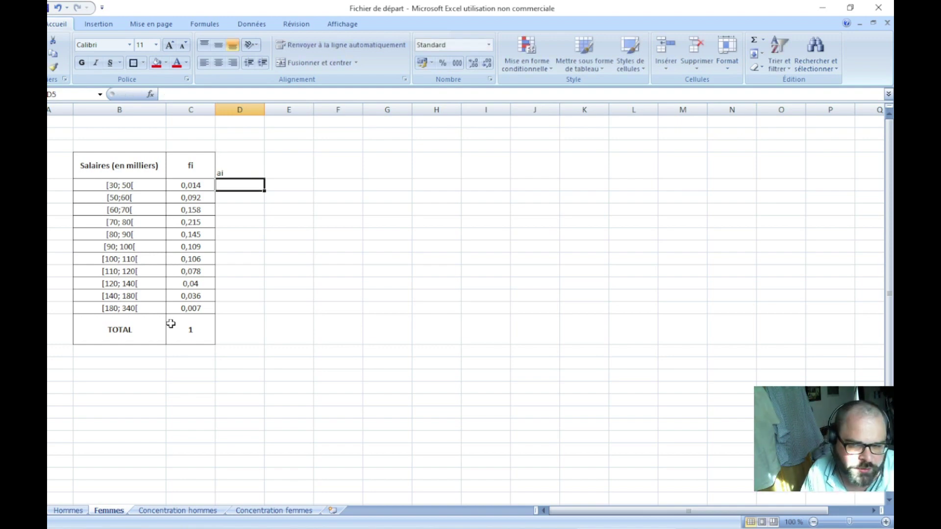
pyautogui.write('20')
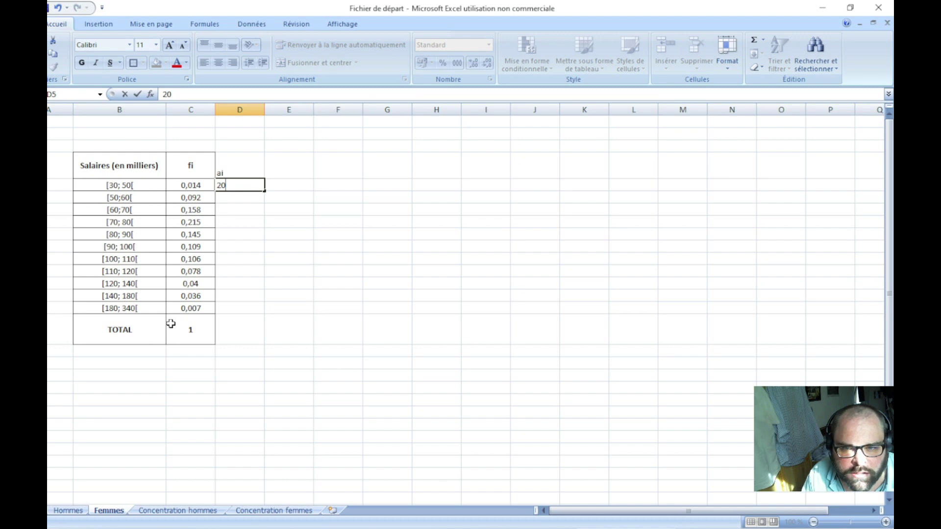
pyautogui.press('Return')
pyautogui.write('10 ')
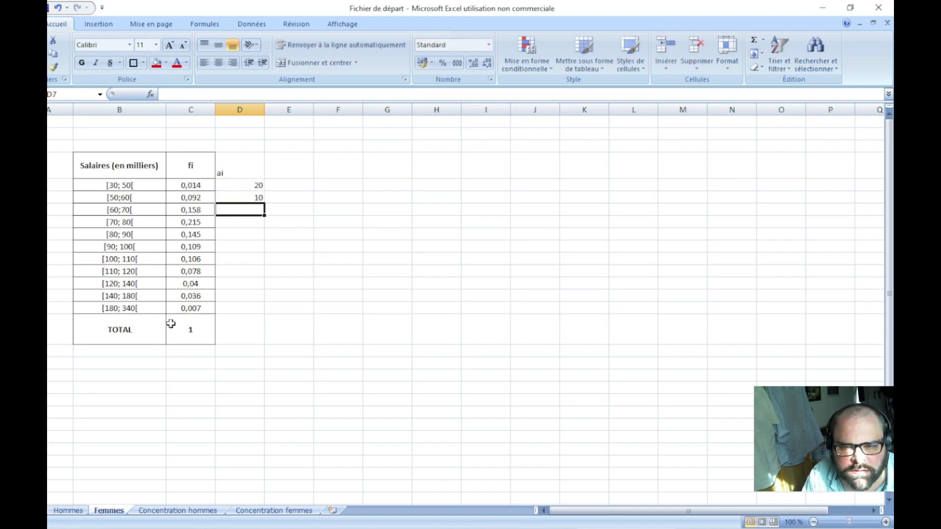
pyautogui.write('10 10 10')
pyautogui.press('Return')
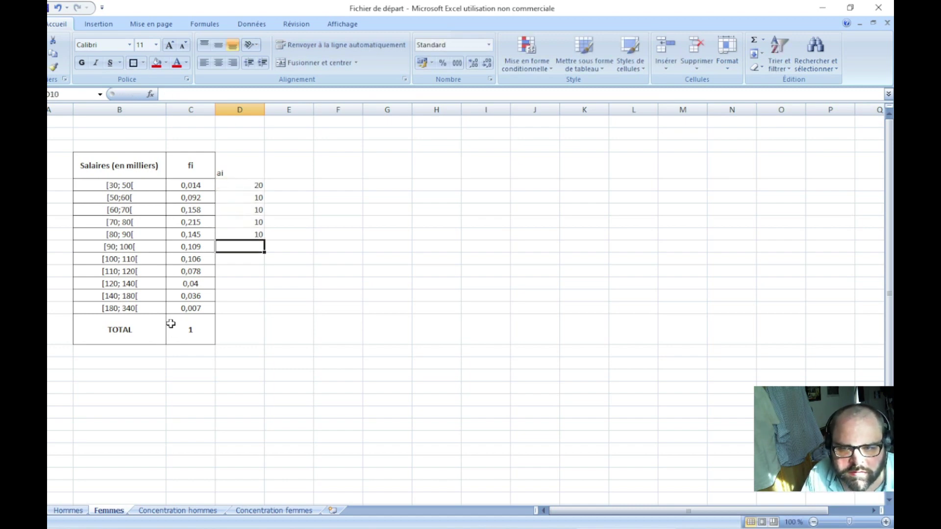
pyautogui.write('10')
pyautogui.press('Return')
pyautogui.write('10')
pyautogui.press('Return')
pyautogui.write('10')
pyautogui.press('Return')
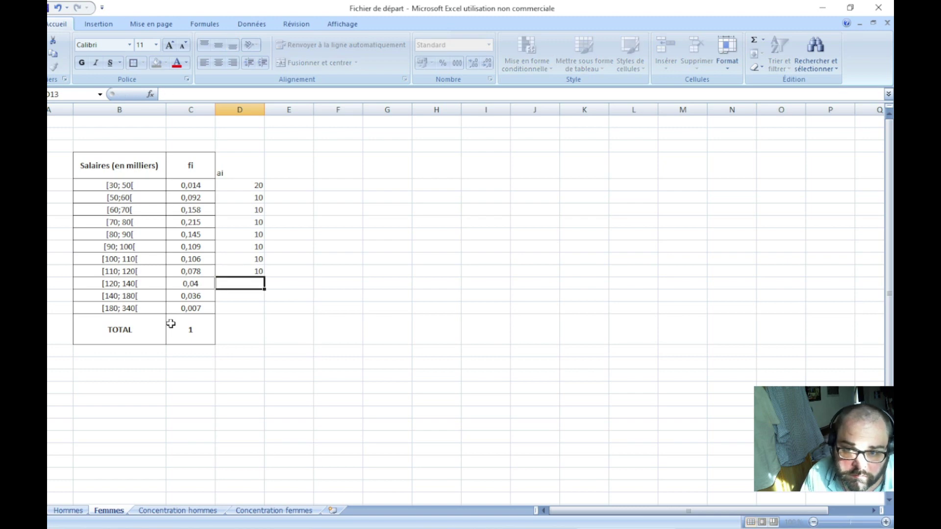
pyautogui.write('20')
pyautogui.press('Return')
pyautogui.write('40')
pyautogui.press('Return')
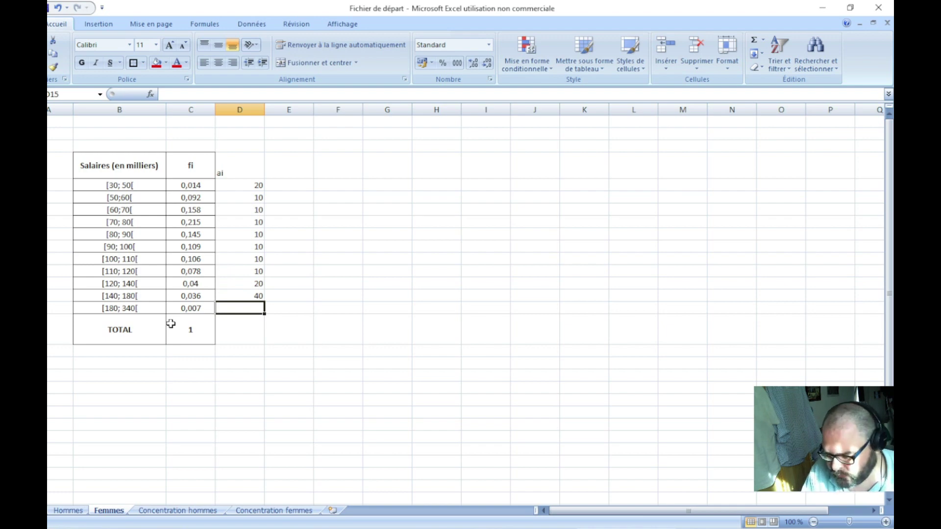
pyautogui.write('=')
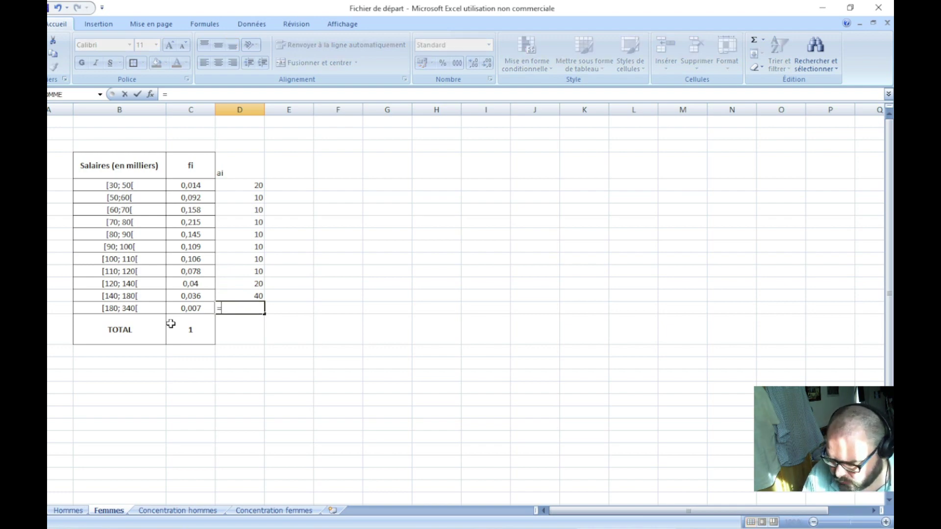
pyautogui.write('340*')
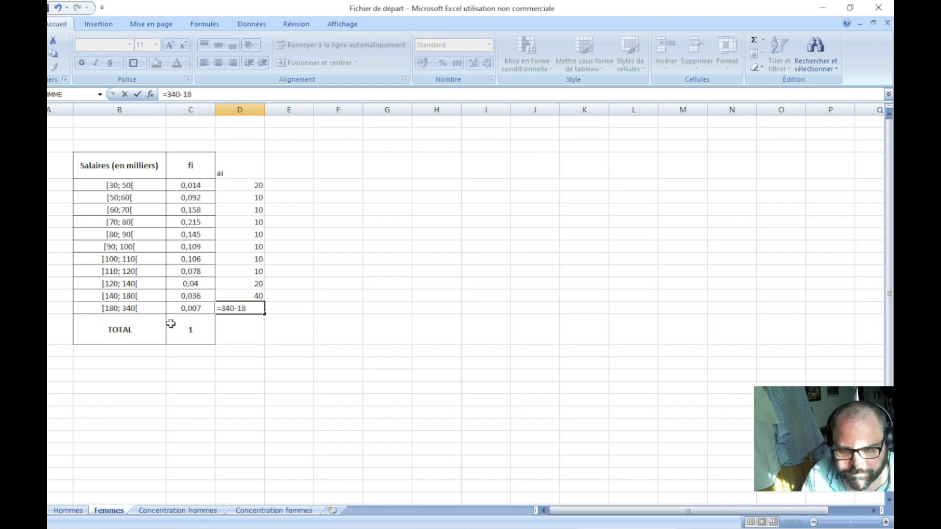
pyautogui.write('0')
pyautogui.press('Return')
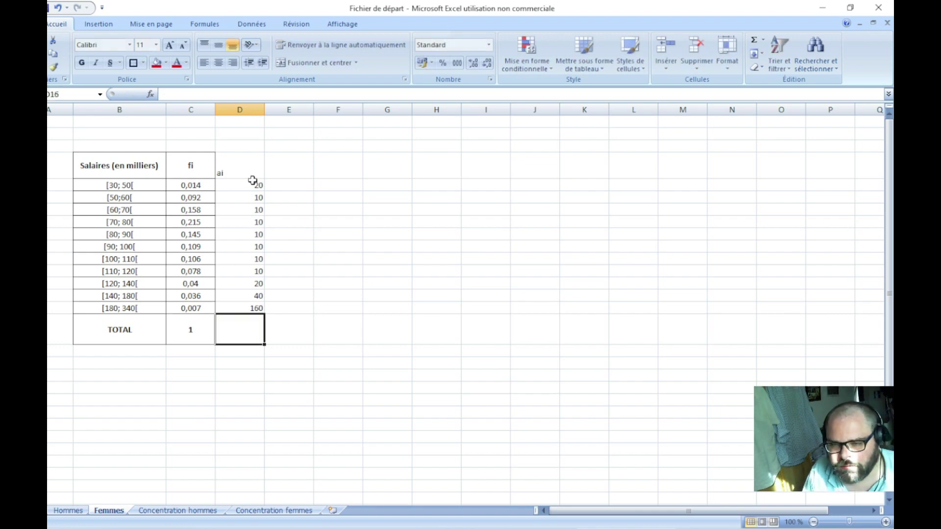
# - Centre D3:G15 horizontally and vertically and give every cell borders
pyautogui.moveTo(252, 176)
pyautogui.mouseDown()
pyautogui.moveTo(292, 169)
pyautogui.moveTo(404, 321)
pyautogui.mouseUp()
pyautogui.rightClick(324, 256)
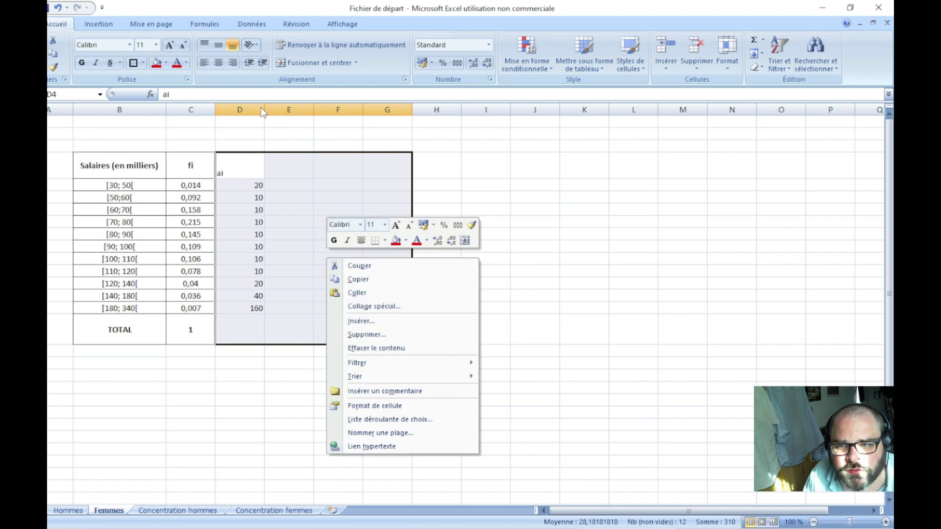
pyautogui.press('Escape')
pyautogui.click(218, 44)
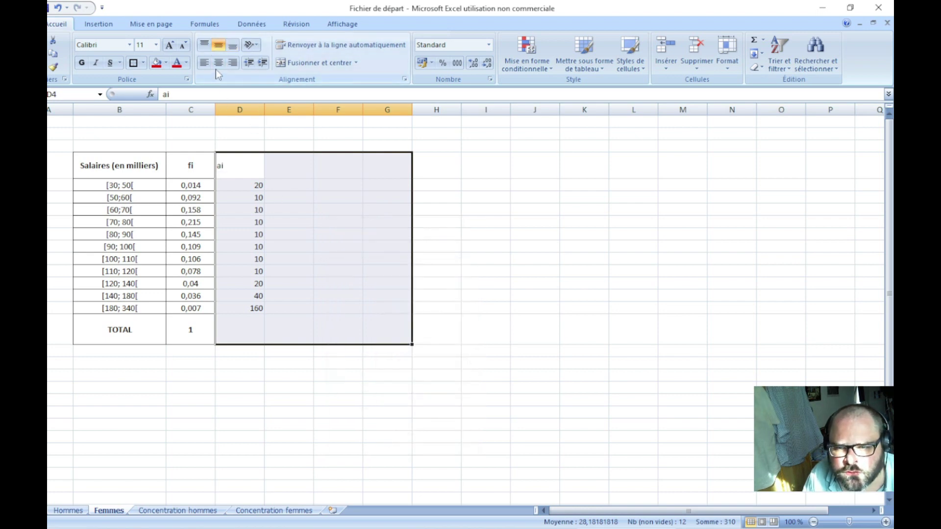
pyautogui.click(219, 62)
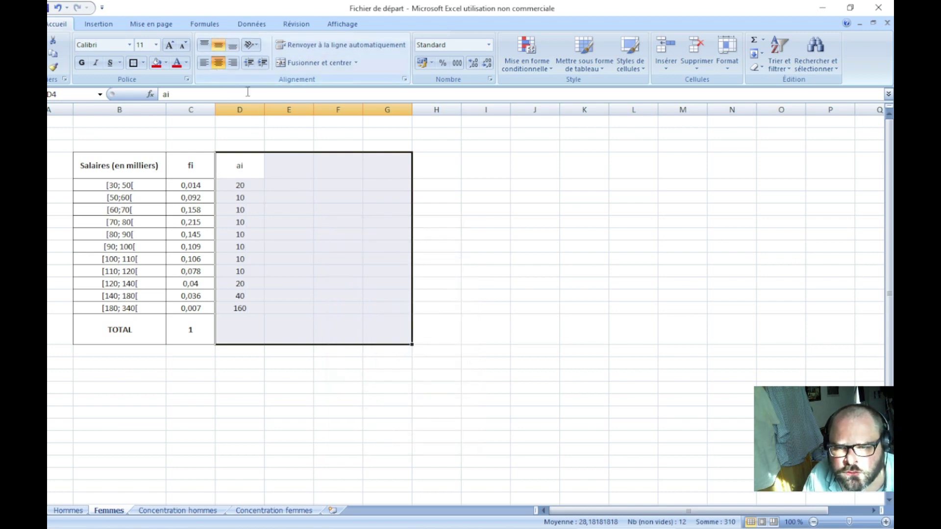
pyautogui.click(143, 62)
pyautogui.click(179, 161)
pyautogui.click(327, 395)
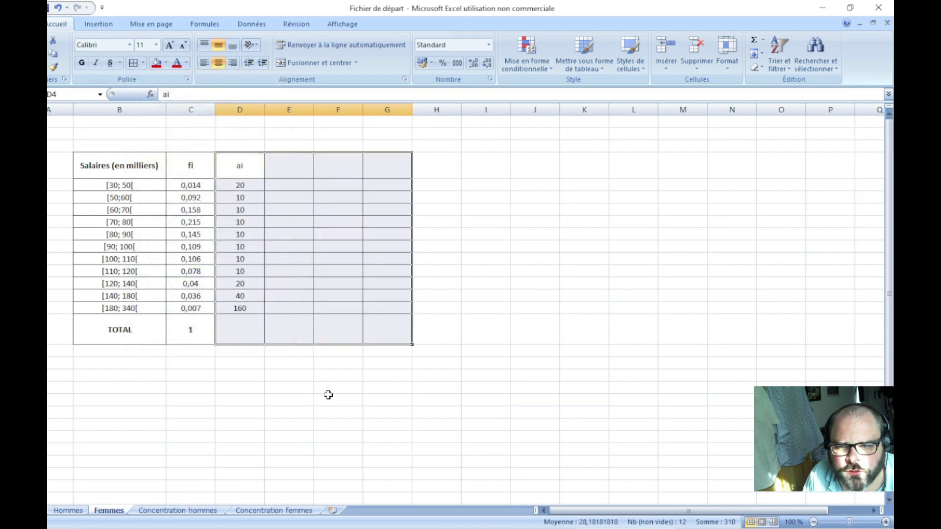
# - Select the empty header cell beside ai for the next column
pyautogui.click(235, 165)
pyautogui.moveTo(368, 168); pyautogui.dragTo(368, 168)
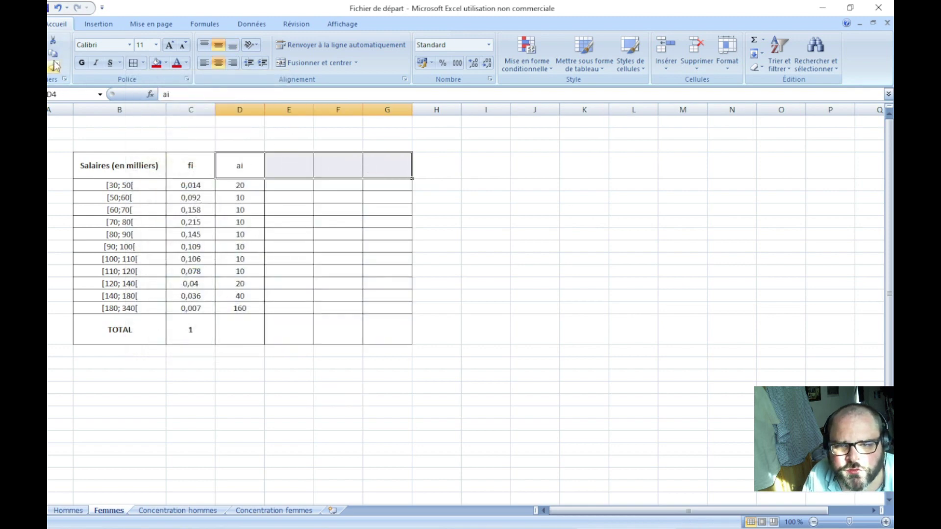
pyautogui.click(319, 286)
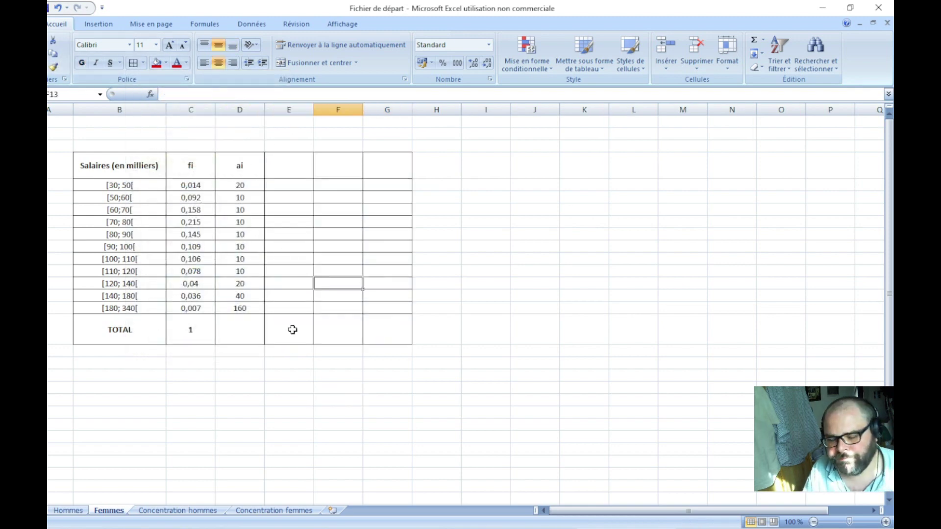
pyautogui.click(290, 165)
pyautogui.click(314, 259)
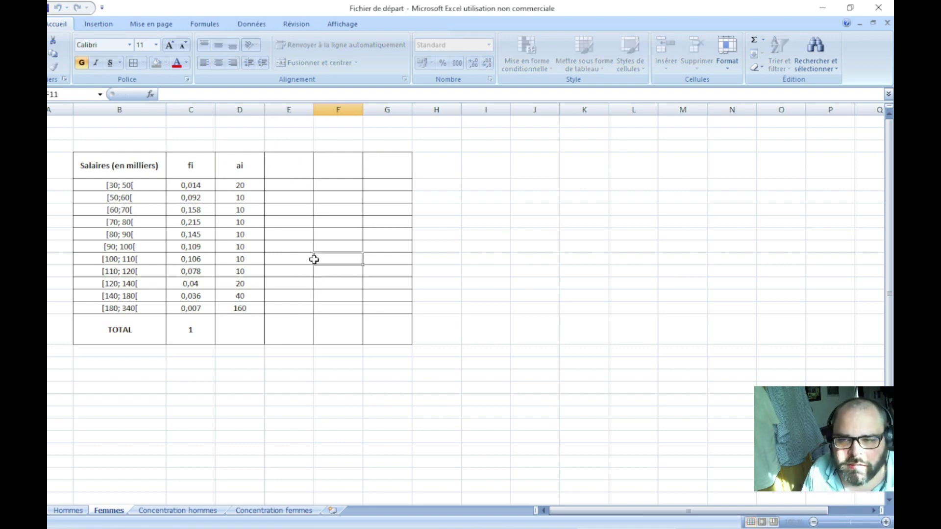
pyautogui.click(289, 169)
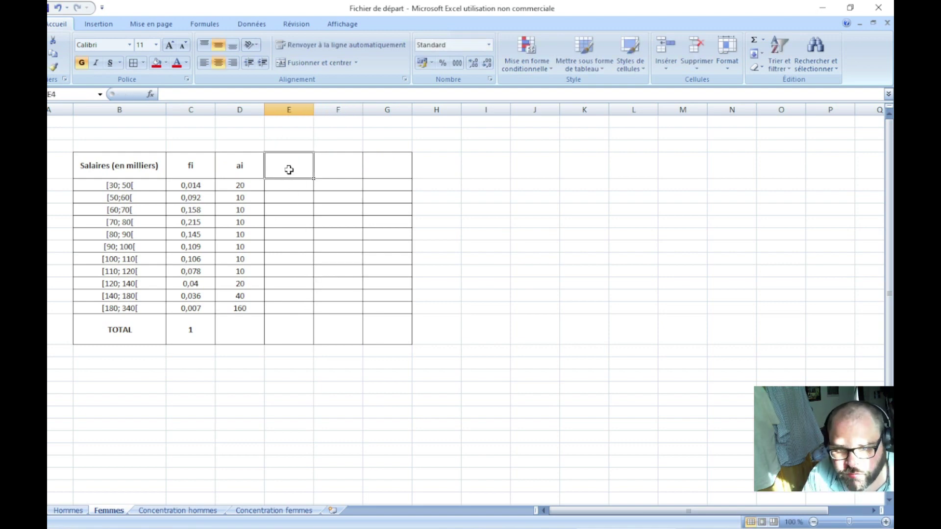
# - Add a di column with =C5/D5 filled down to E15, spotting [70; 80[ as the highest density
pyautogui.write('di')
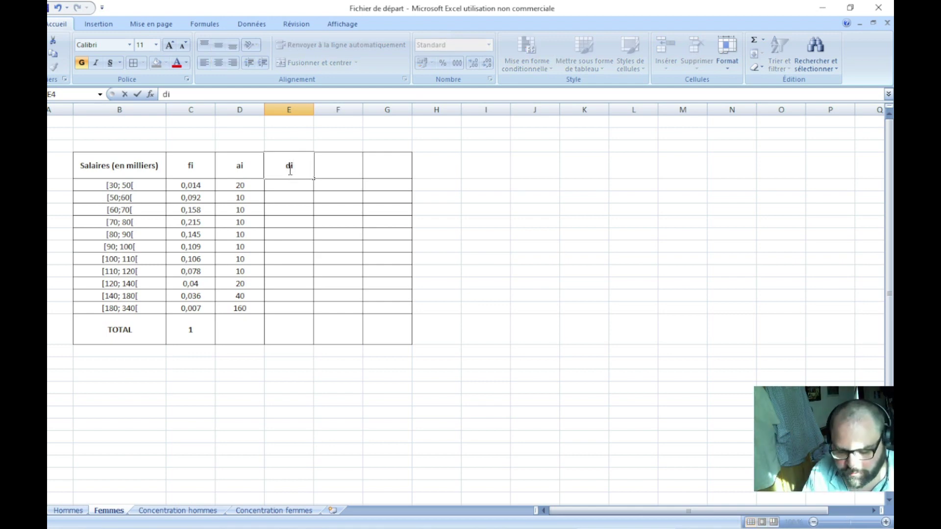
pyautogui.press('Return')
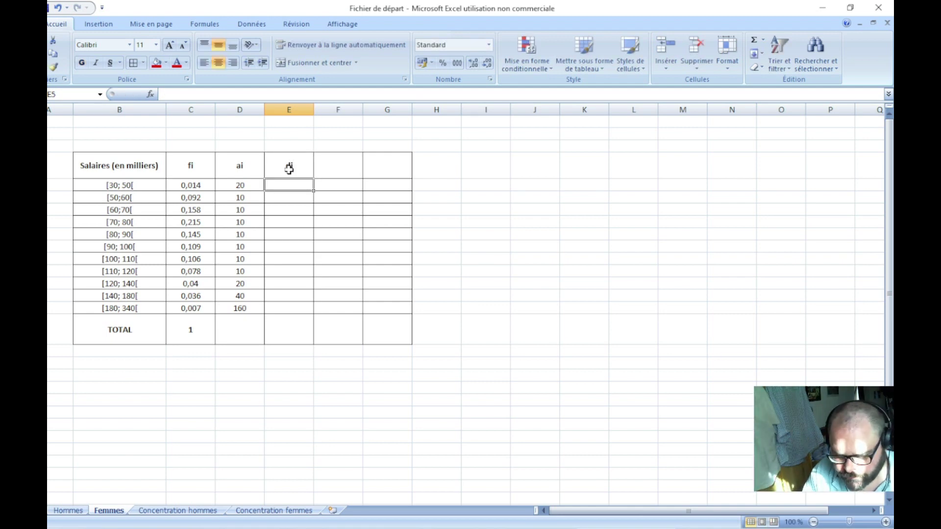
pyautogui.write('=')
pyautogui.click(208, 185)
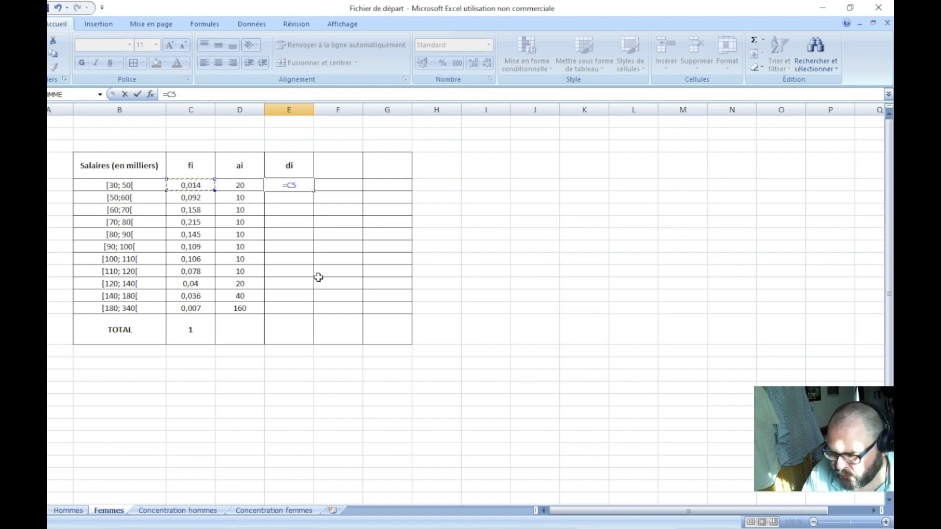
pyautogui.write('/')
pyautogui.click(254, 182)
pyautogui.hotkey('ctrl', 'Return')
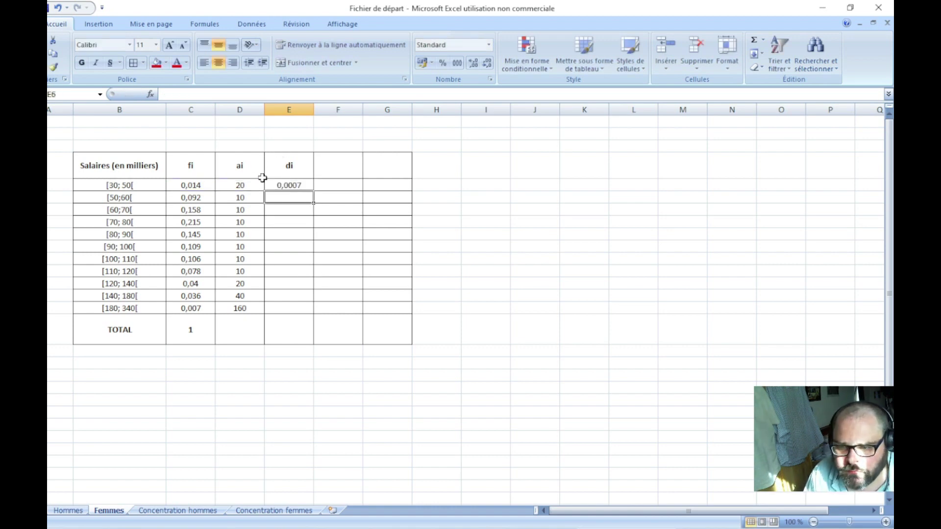
pyautogui.doubleClick(314, 191)
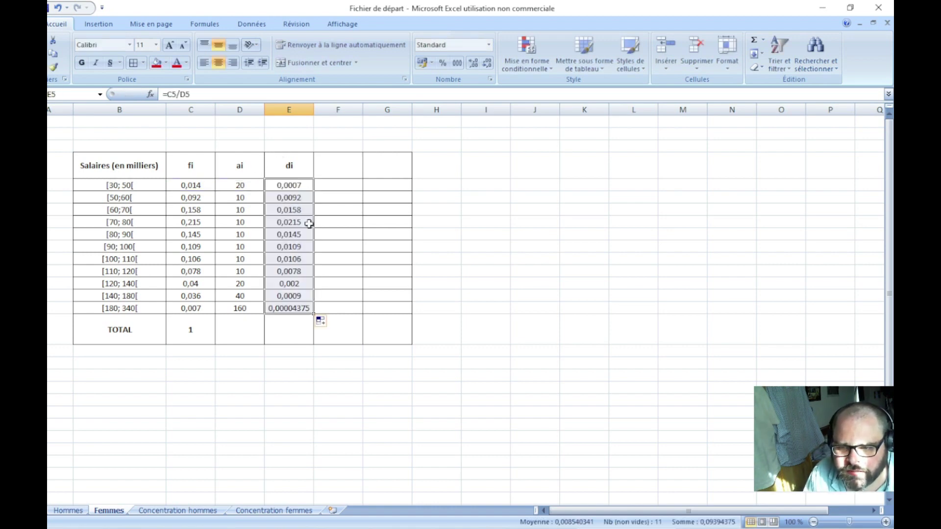
pyautogui.click(315, 400)
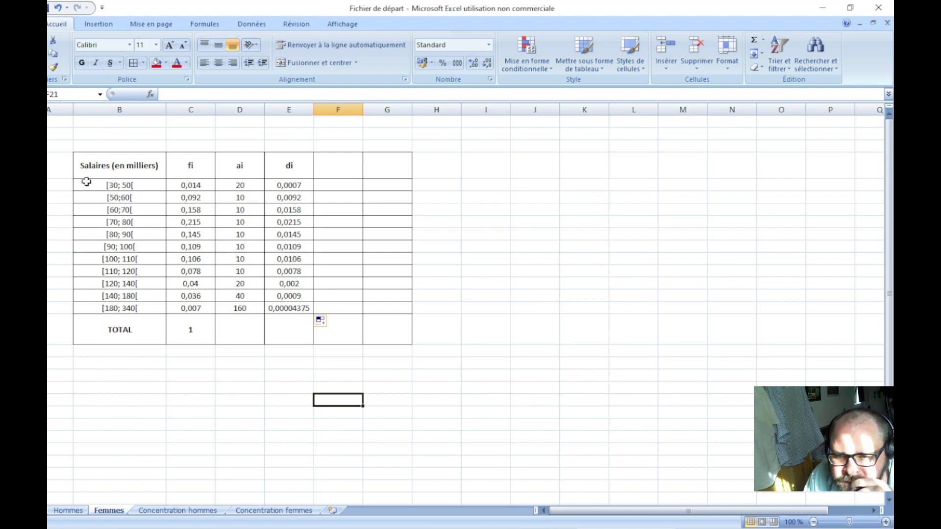
pyautogui.click(48, 222)
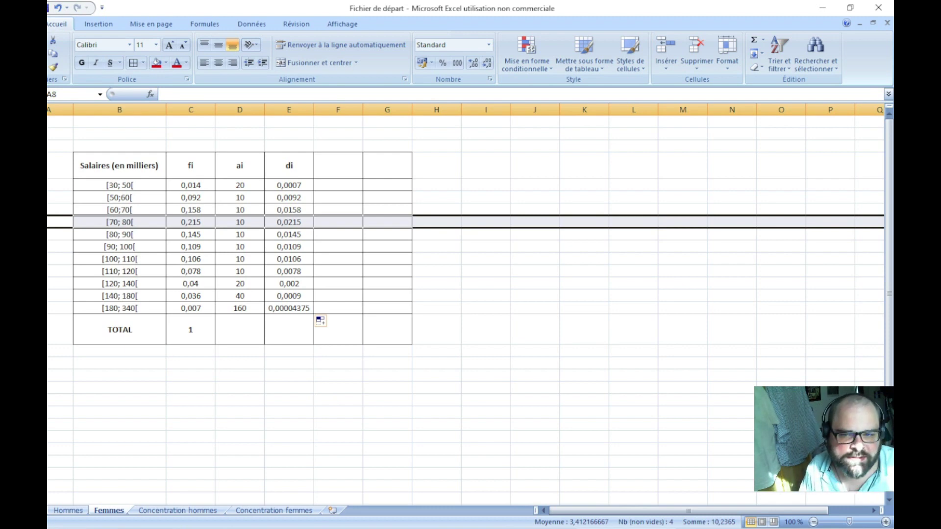
# - Type 'Classe modale' in B18 and [70;80[ in C18
pyautogui.click(145, 362)
pyautogui.write('C')
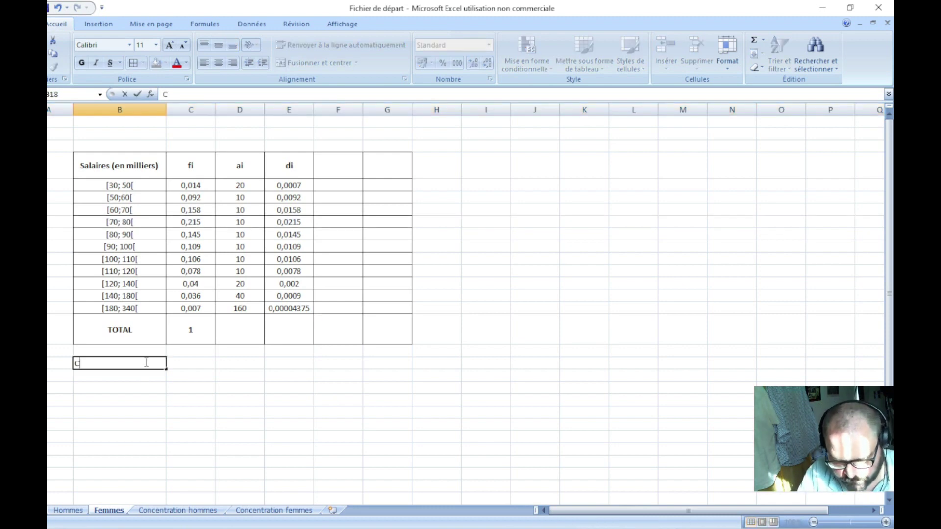
pyautogui.write('lasse modale')
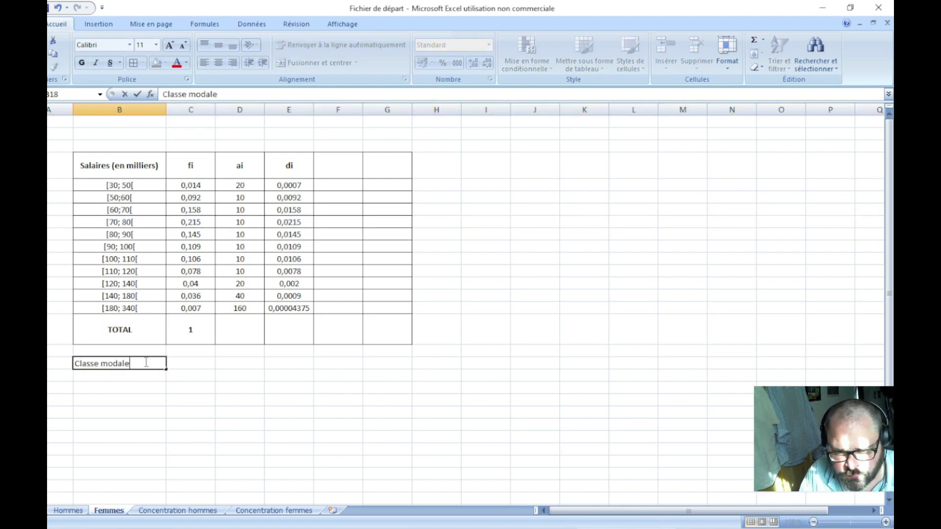
pyautogui.press('Tab')
pyautogui.write('[7')
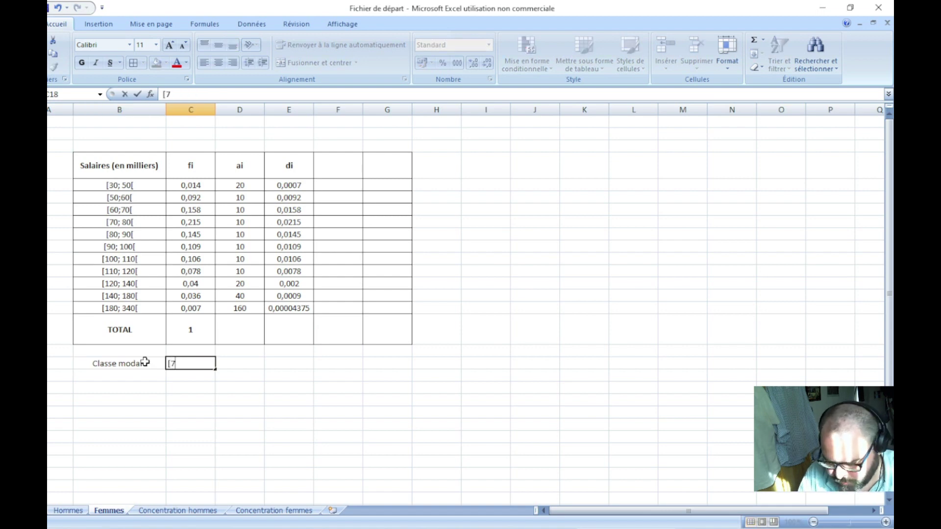
pyautogui.write('0;80[')
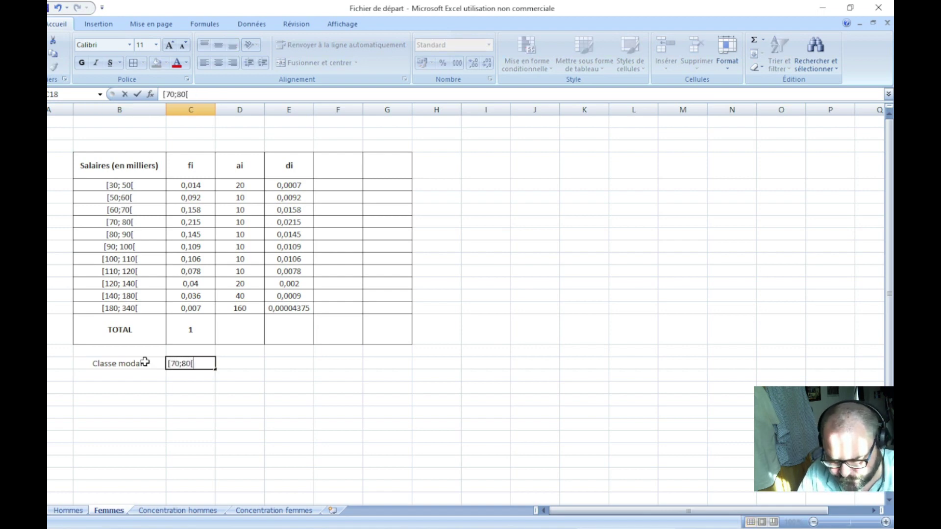
pyautogui.press('Return')
# - Make both cells centred, bold, bordered and red
pyautogui.moveTo(145, 363)
pyautogui.mouseDown()
pyautogui.moveTo(184, 375)
pyautogui.moveTo(194, 363)
pyautogui.mouseUp()
pyautogui.click(171, 397)
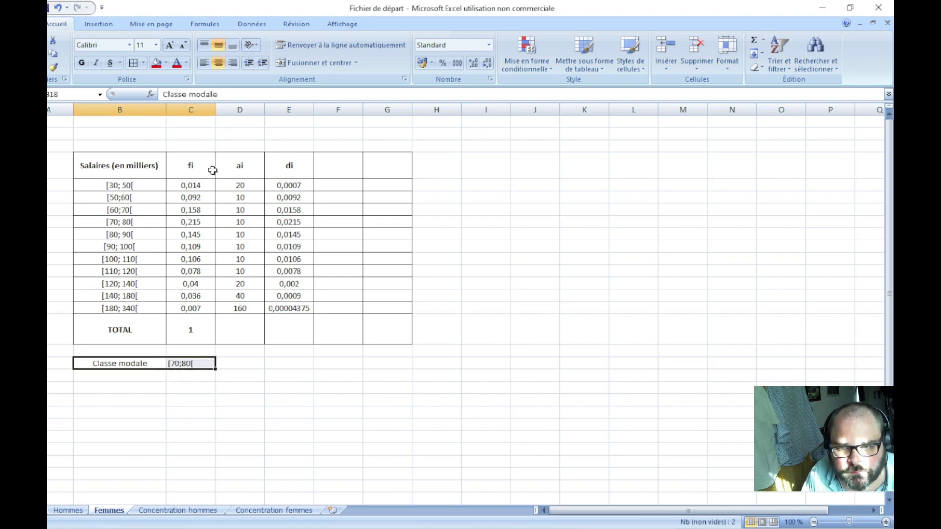
pyautogui.click(218, 63)
pyautogui.click(82, 63)
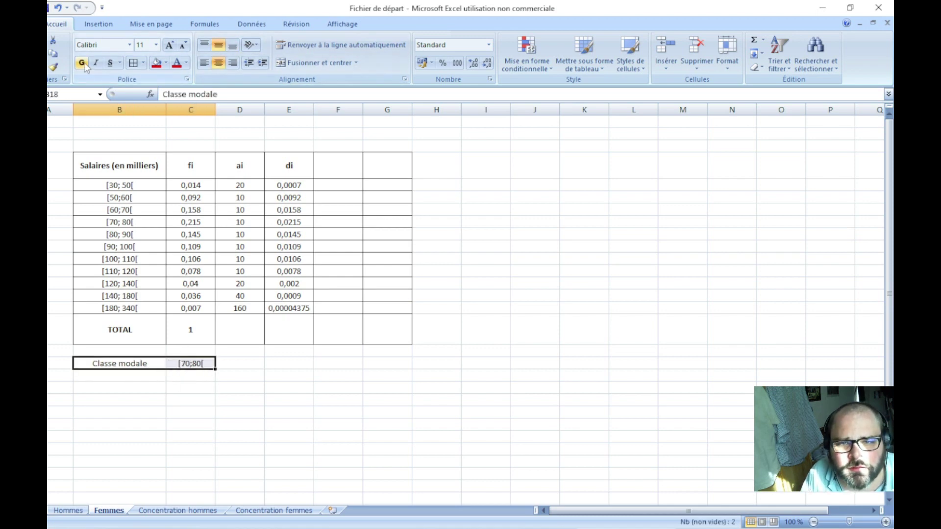
pyautogui.click(136, 68)
pyautogui.click(177, 62)
pyautogui.click(313, 425)
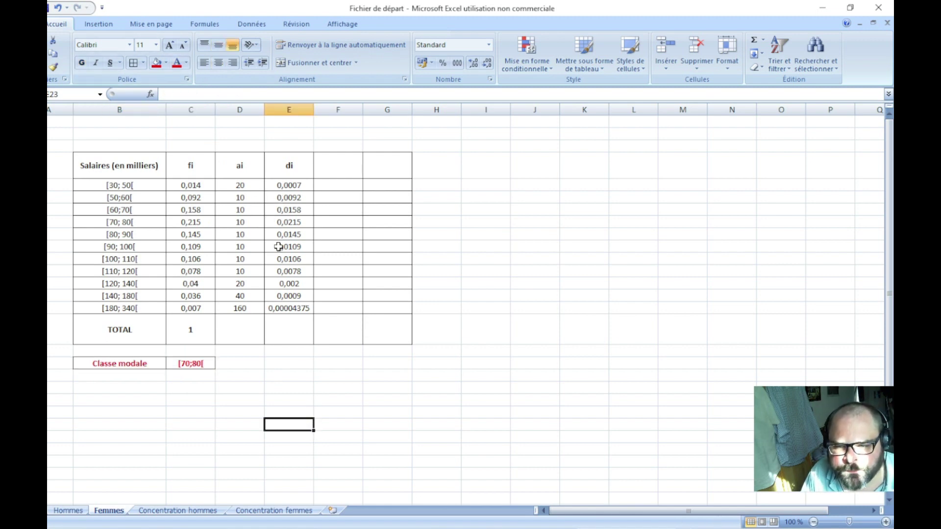
# - On the Hommes sheet, remove all borders from the empty grid G4:L17
pyautogui.click(68, 510)
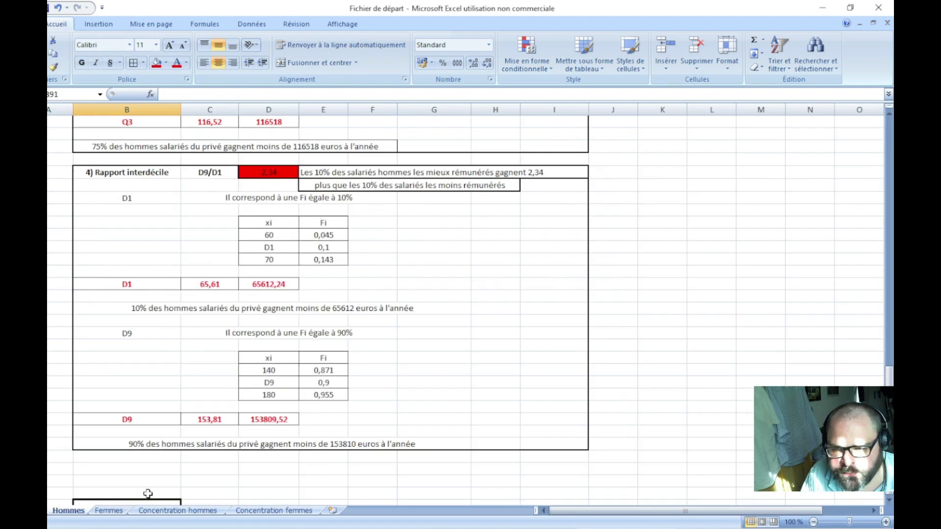
pyautogui.scroll(15, 310, 368)
pyautogui.scroll(1, 393, 328)
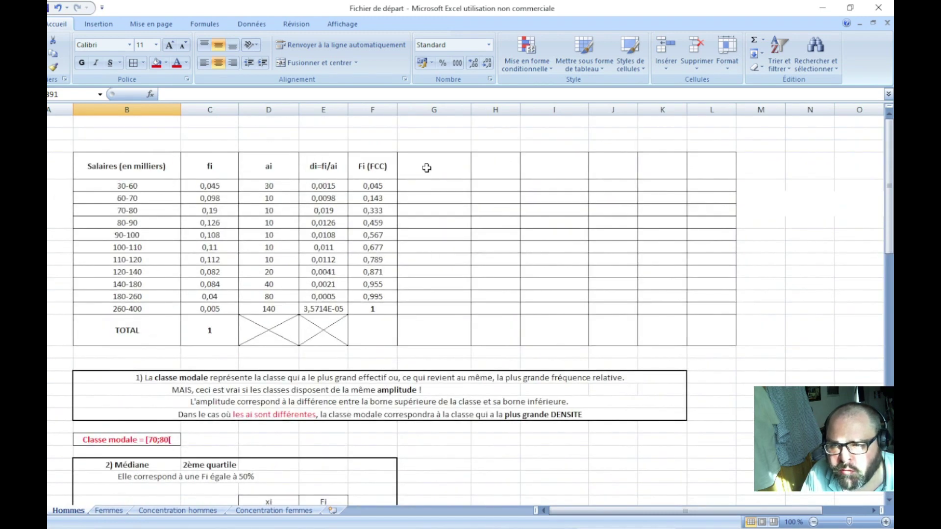
pyautogui.moveTo(426, 168); pyautogui.dragTo(710, 320)
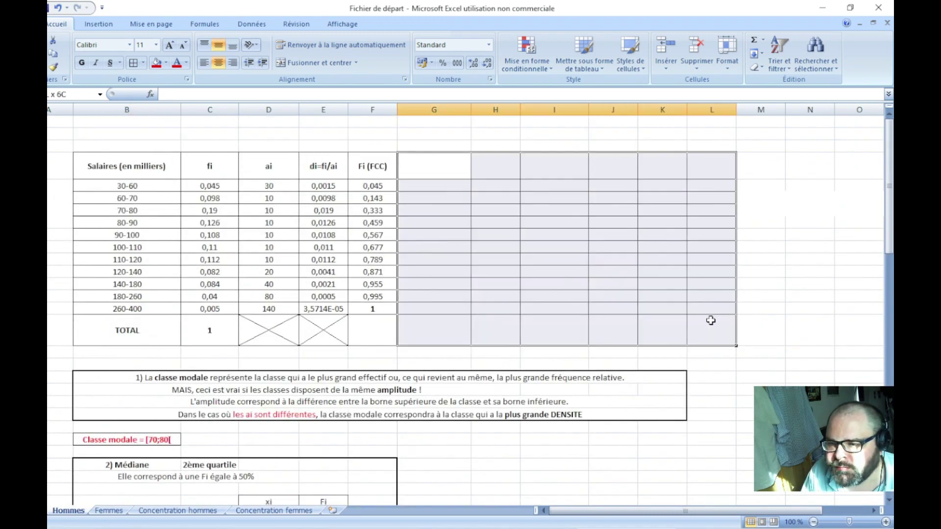
pyautogui.click(143, 63)
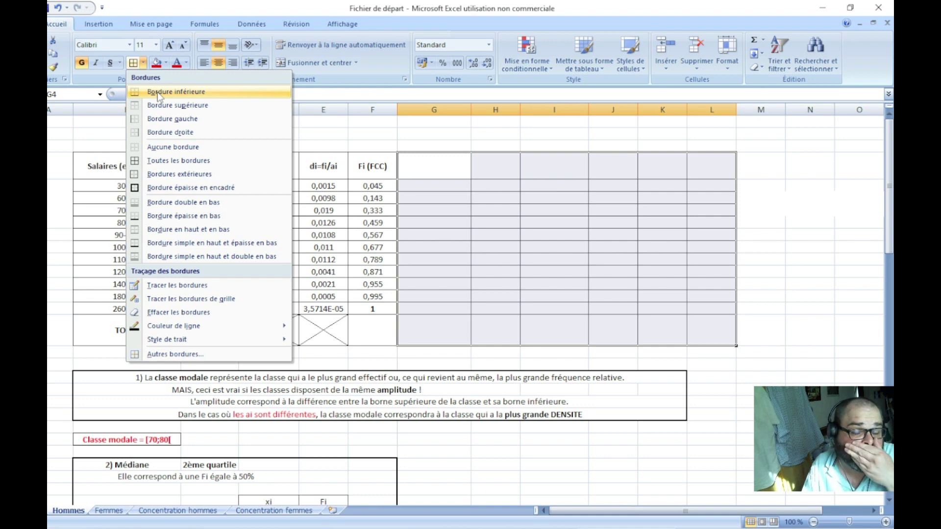
pyautogui.click(195, 147)
pyautogui.click(434, 222)
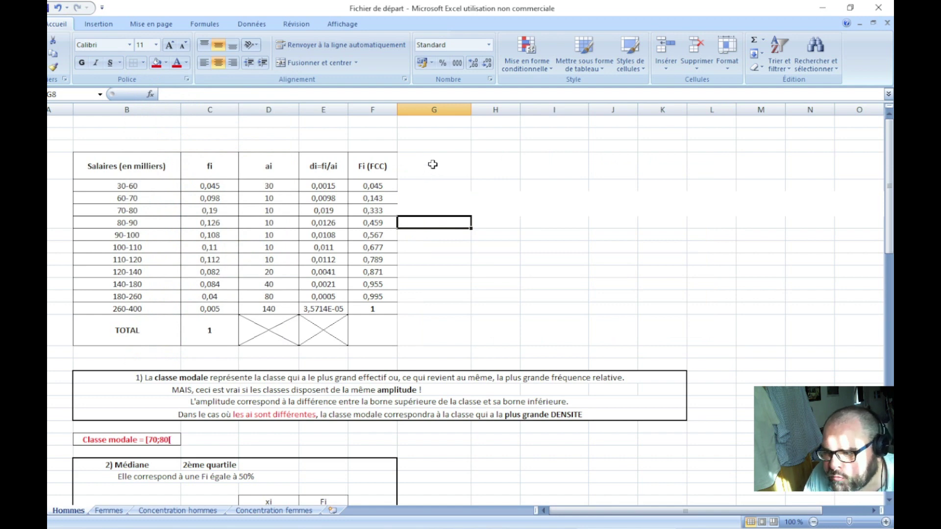
# - Give the Fi (FCC) column cells F4:F15 all borders
pyautogui.click(431, 165)
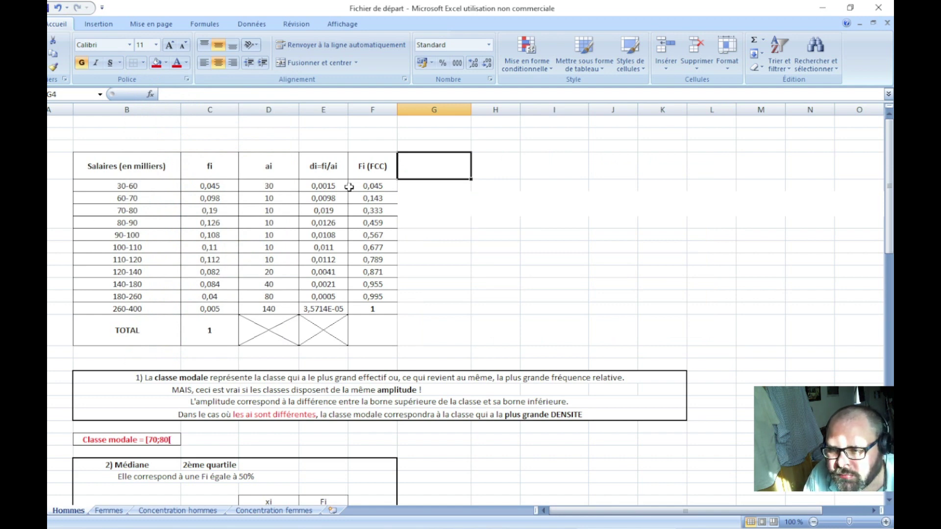
pyautogui.moveTo(431, 168); pyautogui.dragTo(664, 296)
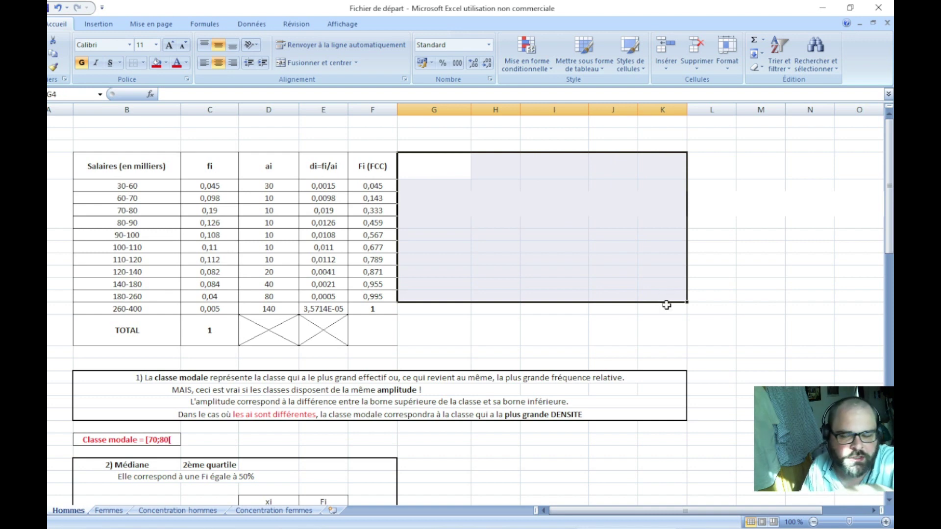
pyautogui.click(545, 264)
pyautogui.click(421, 169)
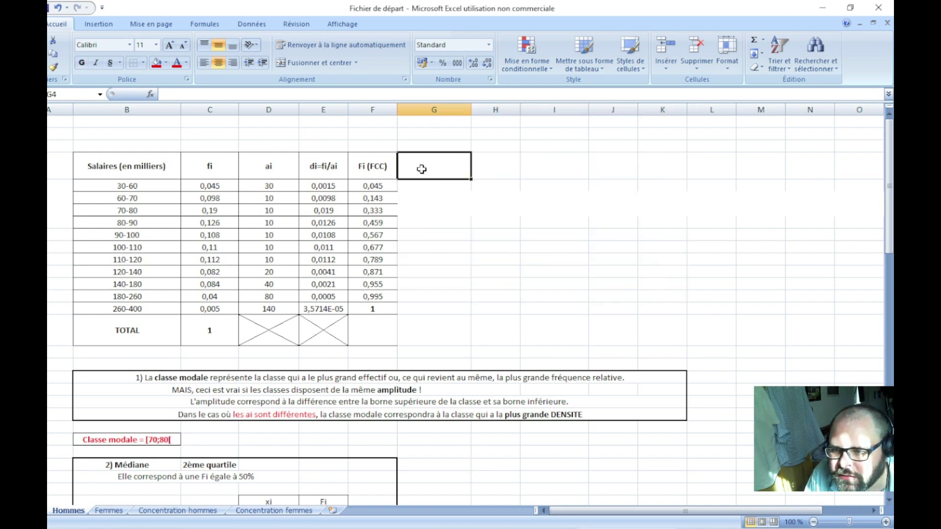
pyautogui.moveTo(421, 169); pyautogui.dragTo(559, 294)
pyautogui.moveTo(374, 167); pyautogui.dragTo(377, 330)
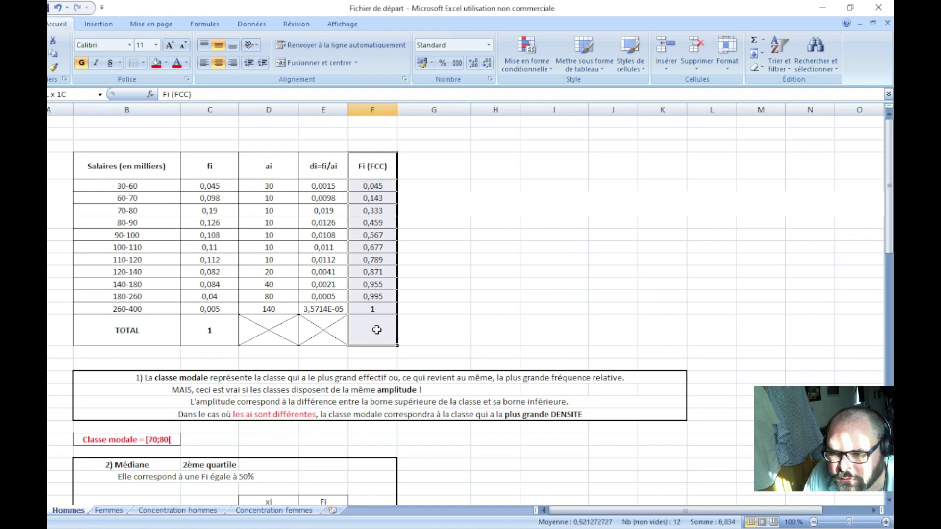
pyautogui.click(142, 63)
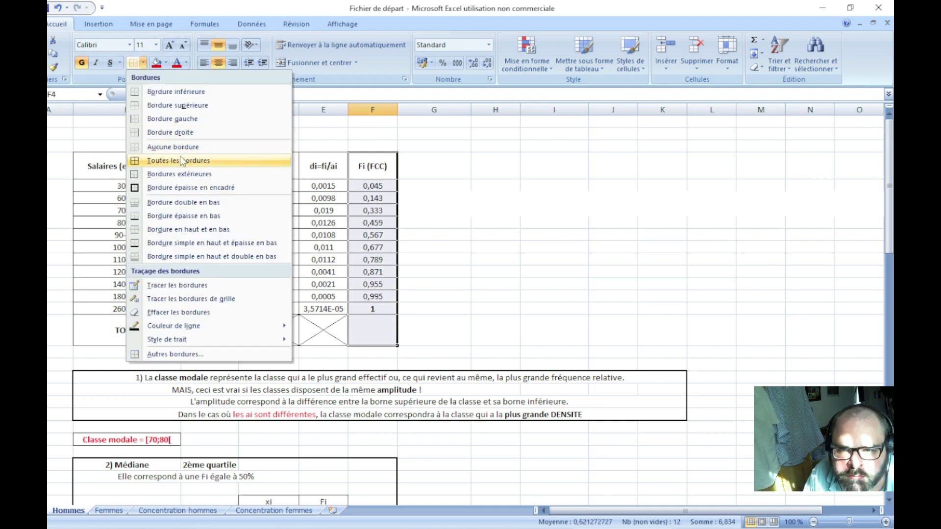
pyautogui.click(181, 161)
pyautogui.click(440, 271)
# - Cross out the Fi (FCC) TOTAL cell with both diagonal borders, then return to Femmes
pyautogui.click(437, 196)
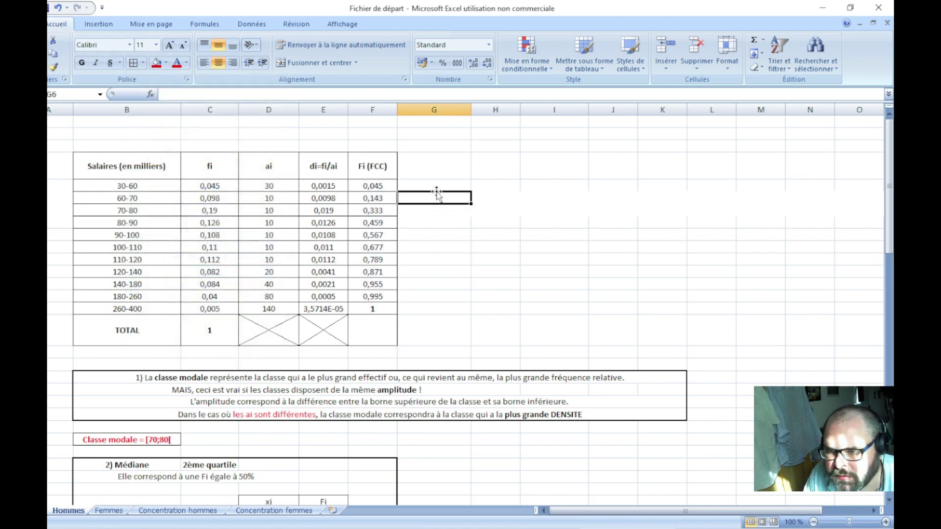
pyautogui.click(316, 283)
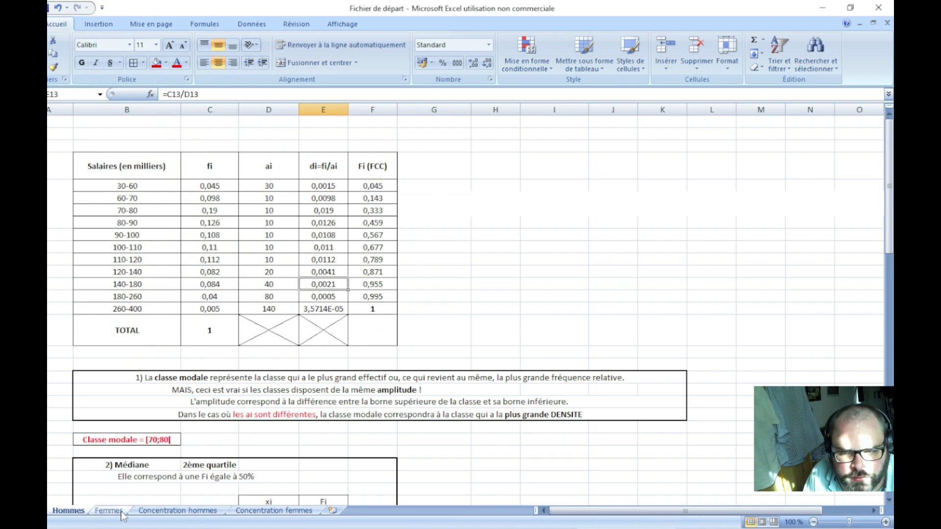
pyautogui.rightClick(374, 330)
pyautogui.click(425, 285)
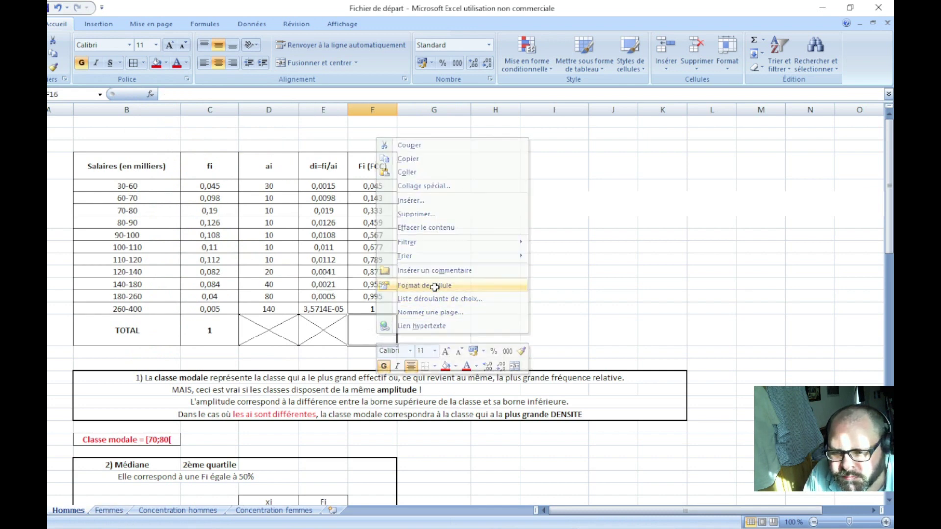
pyautogui.click(400, 163)
pyautogui.click(396, 307)
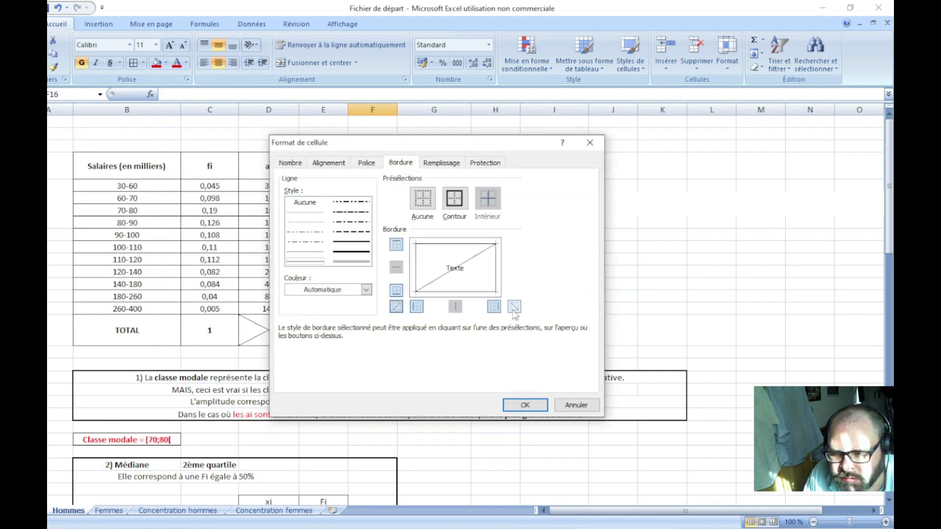
pyautogui.click(514, 307)
pyautogui.click(525, 405)
pyautogui.click(475, 346)
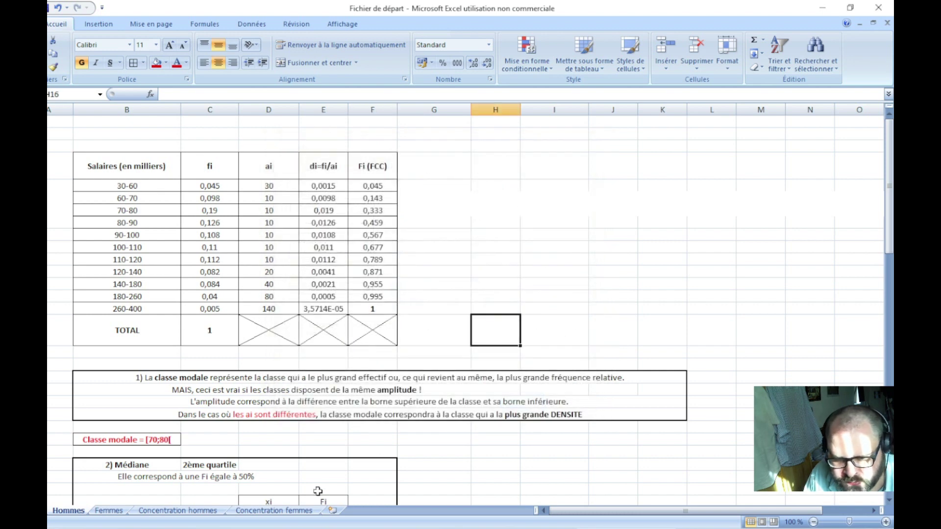
pyautogui.click(108, 510)
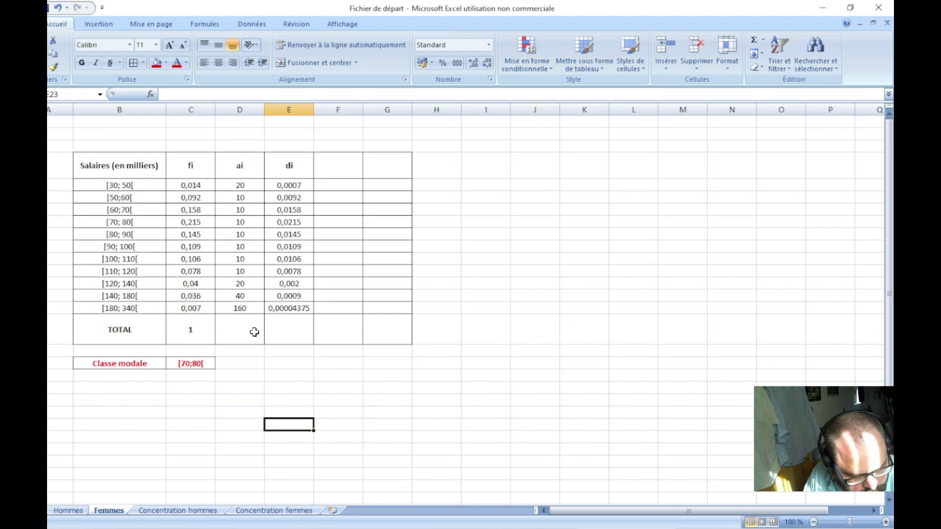
# - Cross out the TOTAL cells D16:F16 with both diagonal borders
pyautogui.moveTo(242, 328); pyautogui.dragTo(351, 333)
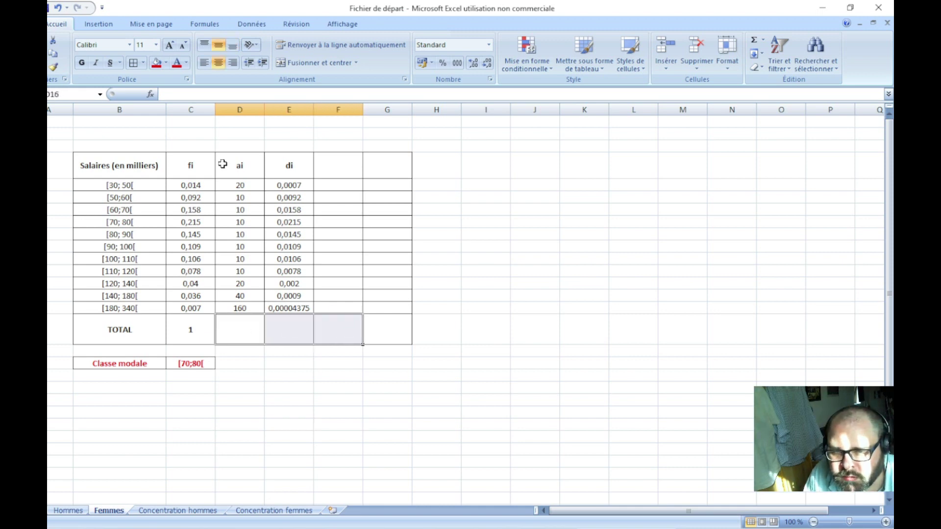
pyautogui.rightClick(296, 335)
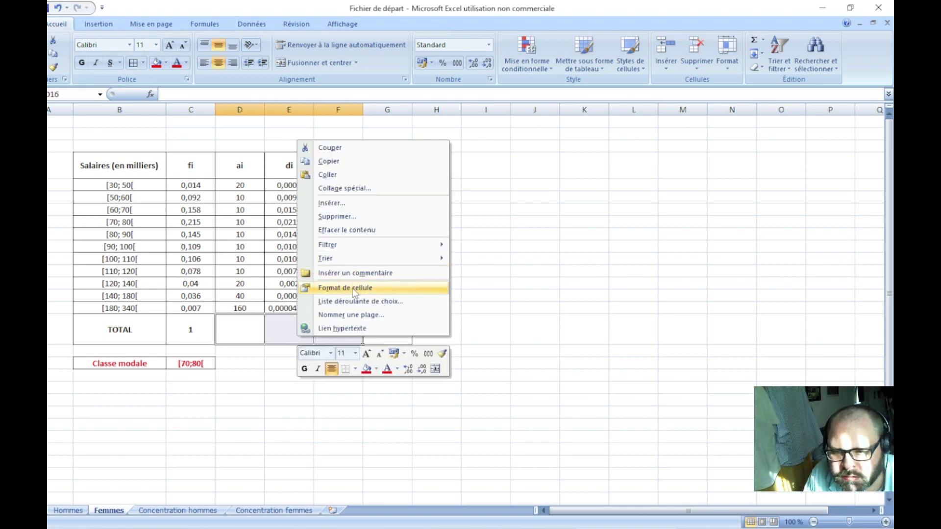
pyautogui.click(349, 288)
pyautogui.click(311, 310)
pyautogui.click(430, 310)
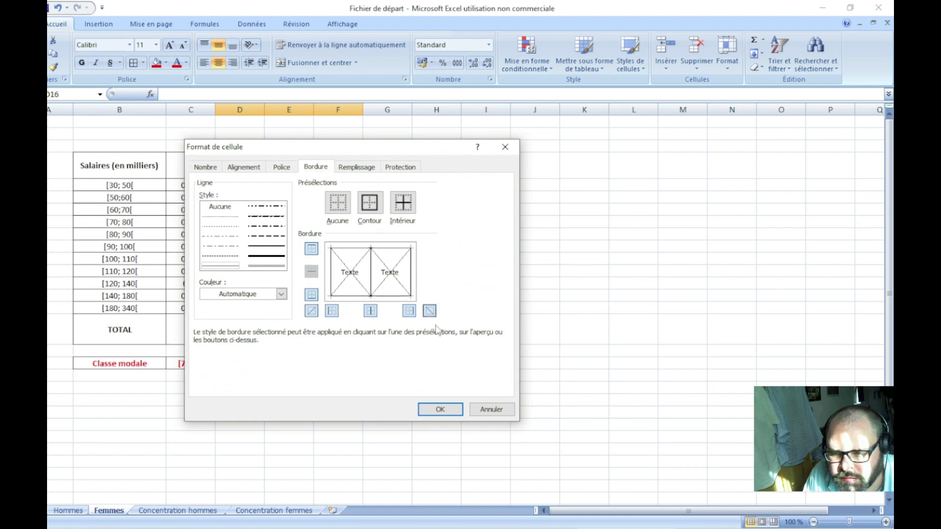
pyautogui.click(451, 412)
pyautogui.click(306, 427)
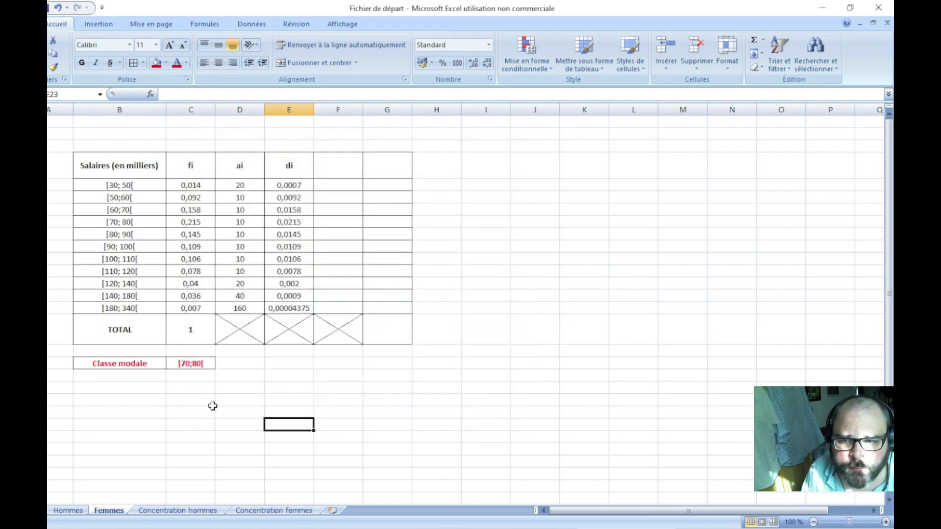
pyautogui.click(143, 385)
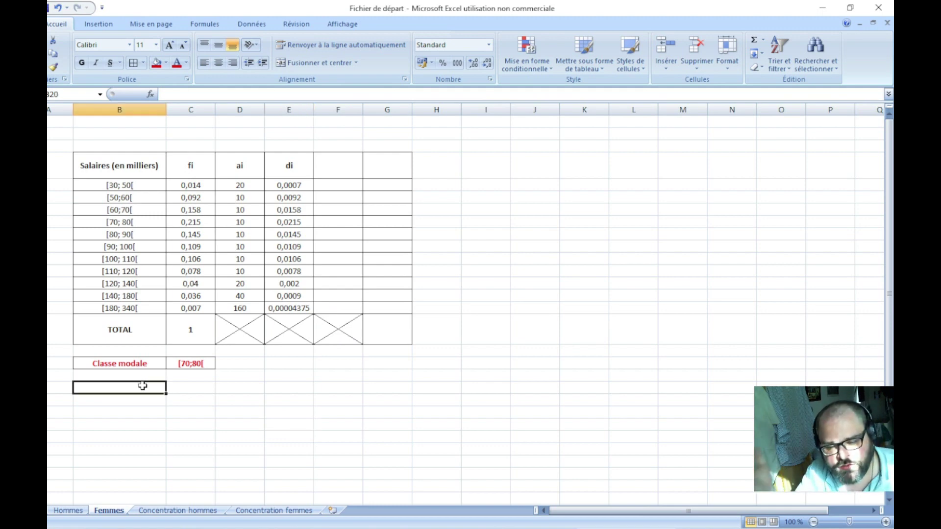
# - Enter D1 in B20 below Classe modale and move to the first Fi cell
pyautogui.write('D1')
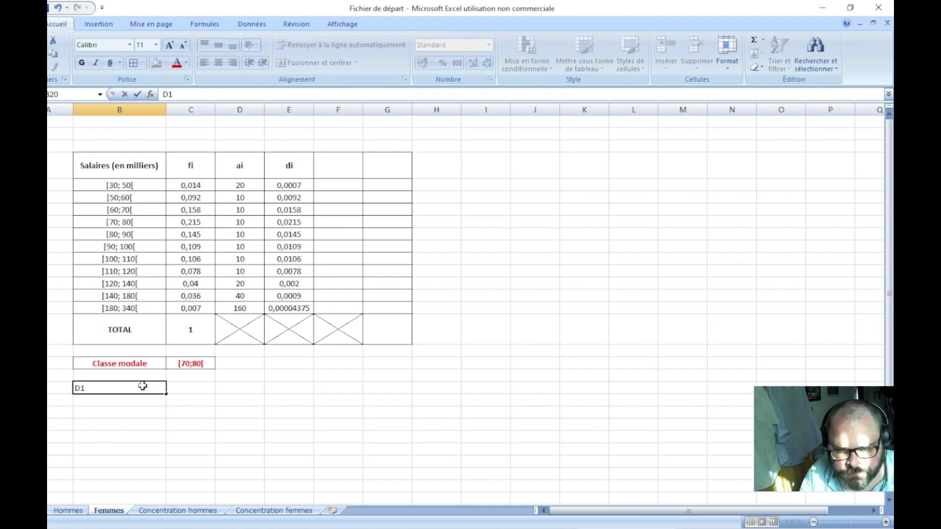
pyautogui.press('Tab')
pyautogui.click(338, 165)
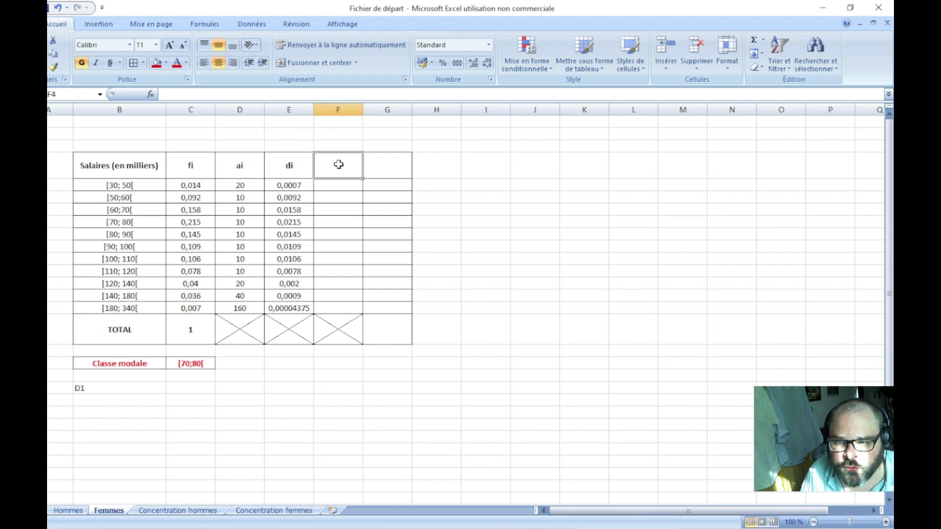
pyautogui.doubleClick(338, 165)
pyautogui.press('Return')
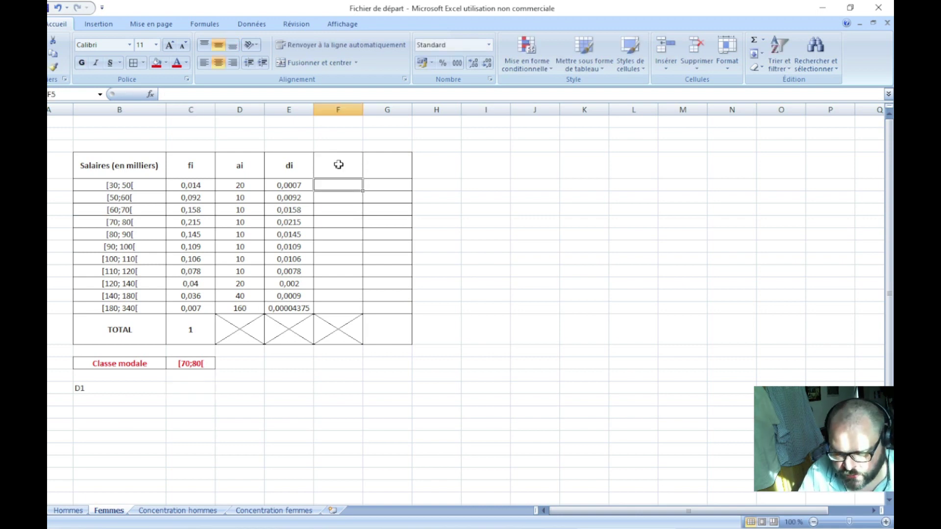
# - Fill the Fi column with =C5 then =F5+C6 copied to F15, bolding the final 1
pyautogui.write('=')
pyautogui.click(182, 185)
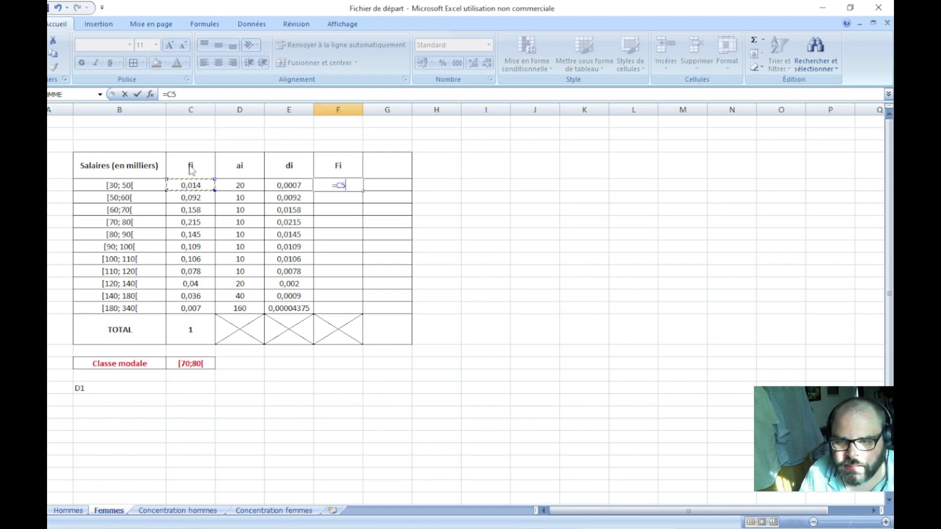
pyautogui.press('Return')
pyautogui.write('=')
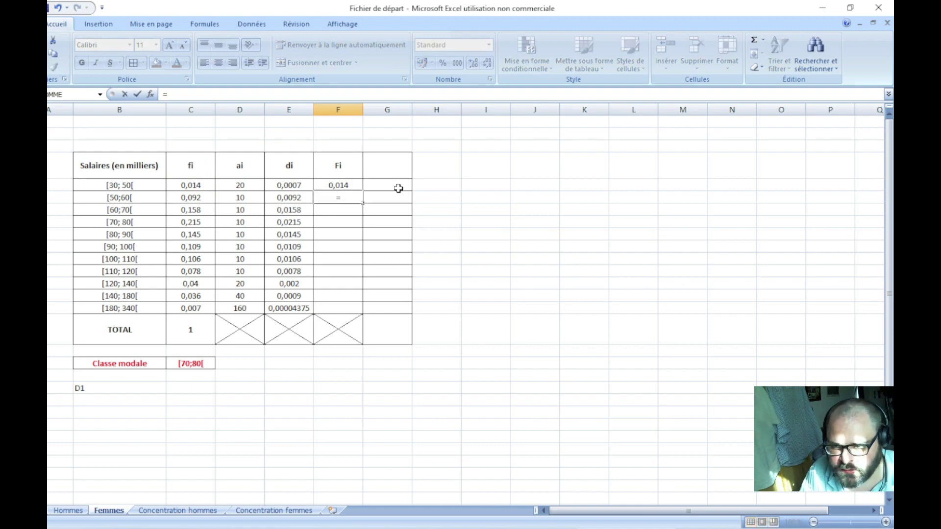
pyautogui.click(355, 184)
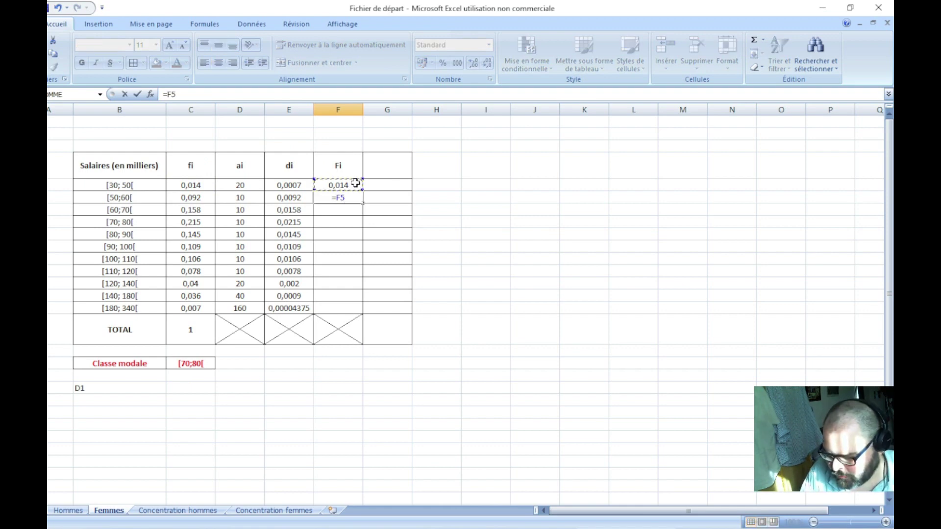
pyautogui.write('+')
pyautogui.click(185, 201)
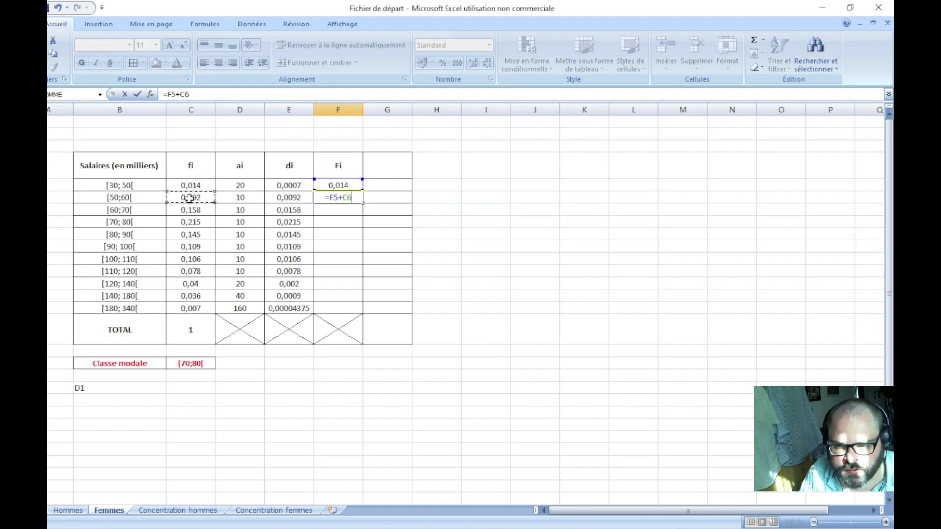
pyautogui.press('Return')
pyautogui.click(355, 199)
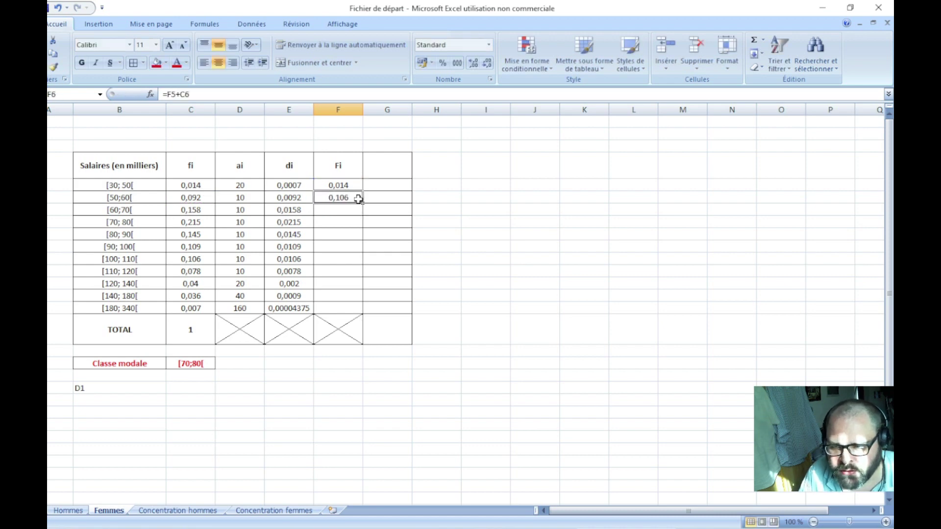
pyautogui.moveTo(362, 203); pyautogui.dragTo(362, 309)
pyautogui.click(355, 308)
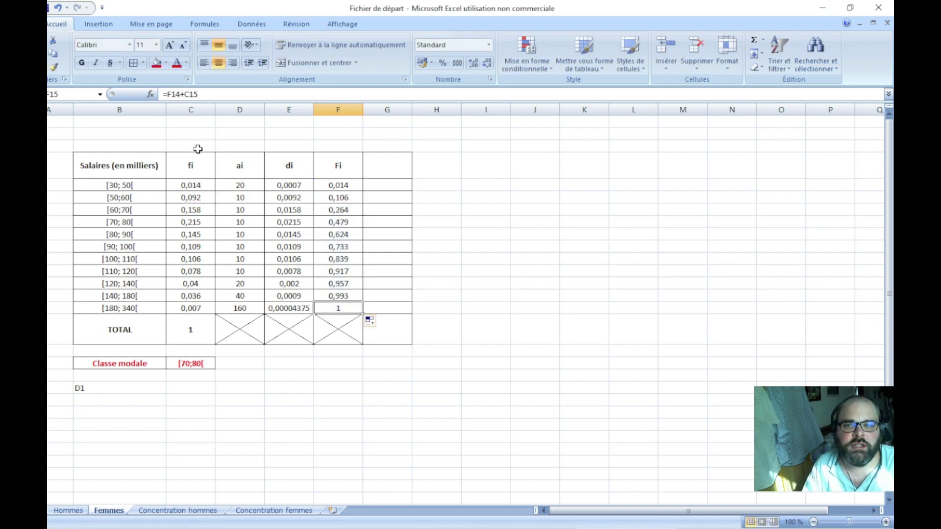
pyautogui.click(81, 63)
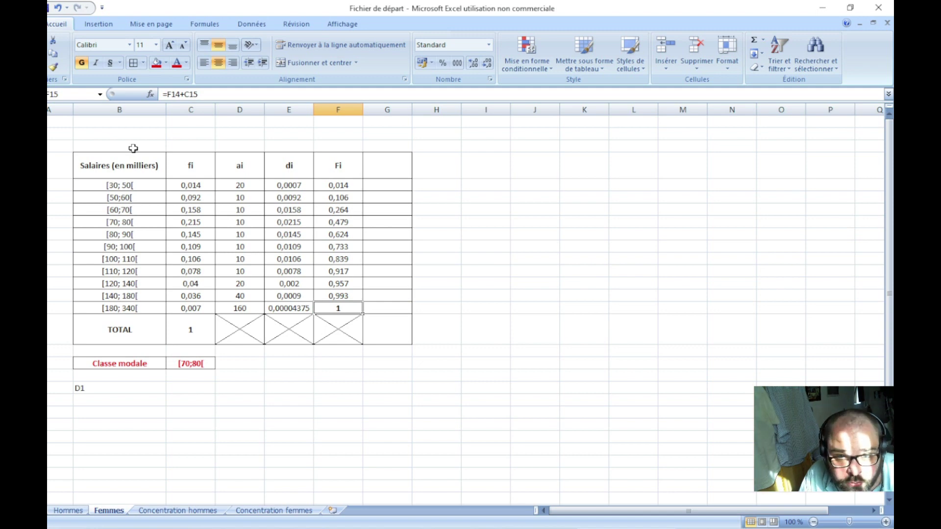
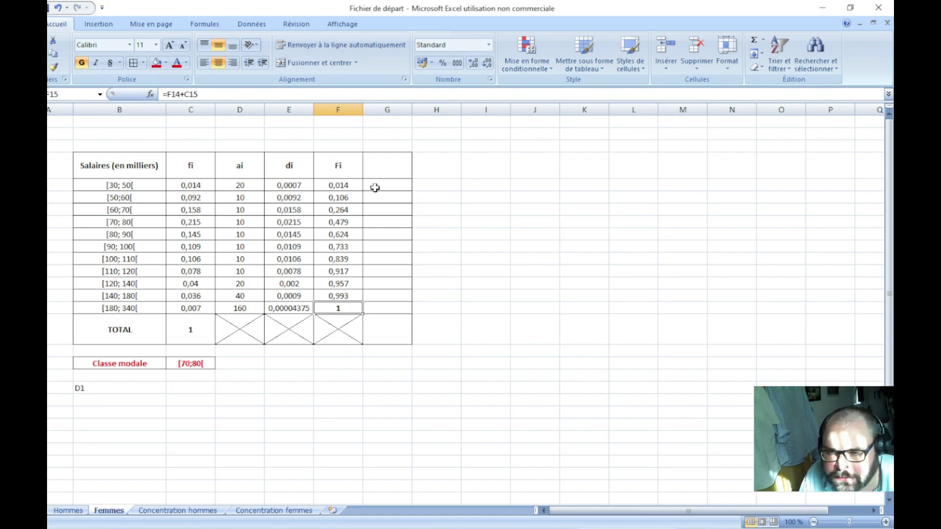
# - Copy the xi/Fi interpolation table from the Hommes sheet and paste it under D1 on Femmes
pyautogui.click(210, 387)
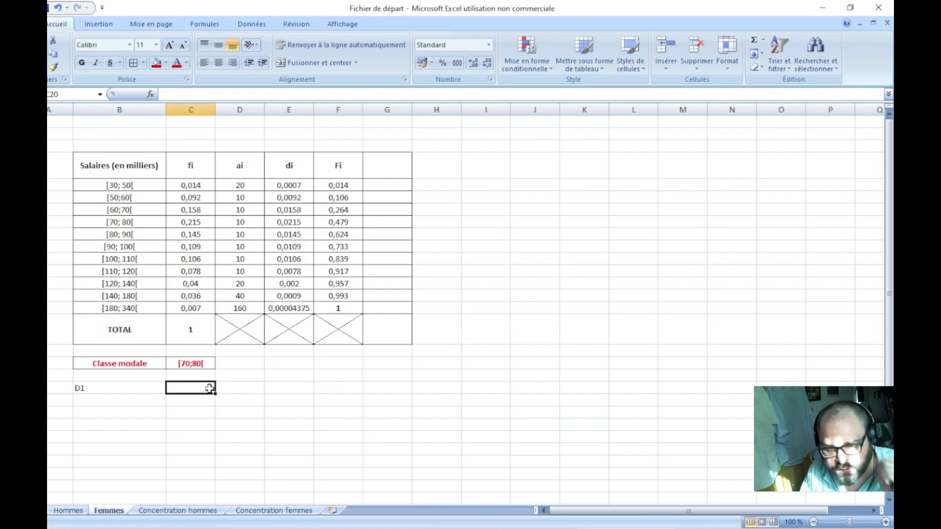
pyautogui.click(68, 510)
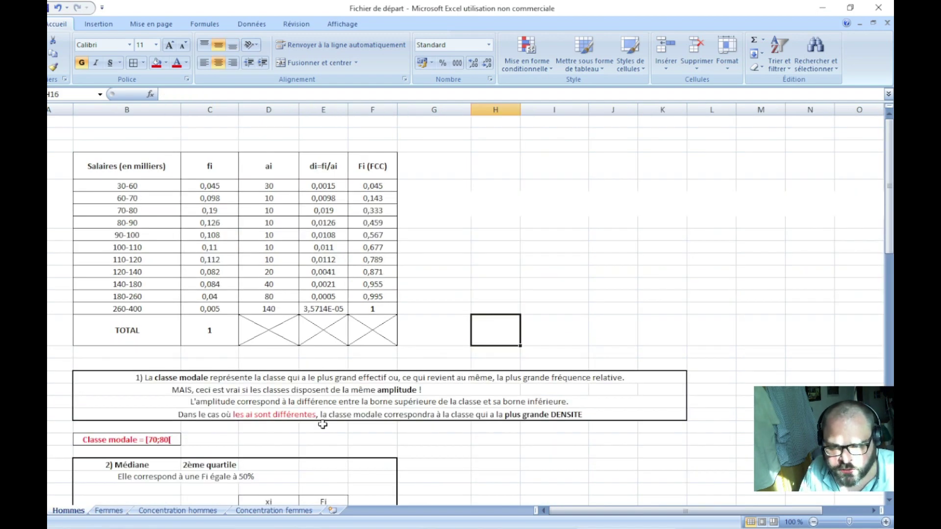
pyautogui.scroll(-12, 323, 379)
pyautogui.scroll(-3, 324, 379)
pyautogui.scroll(-6, 292, 353)
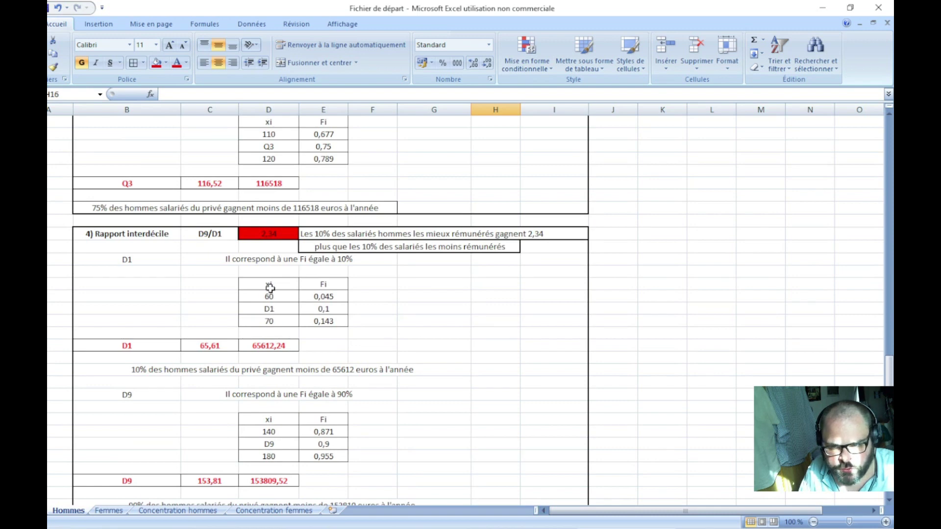
pyautogui.moveTo(270, 288); pyautogui.dragTo(336, 321)
pyautogui.hotkey('ctrl', 'c')
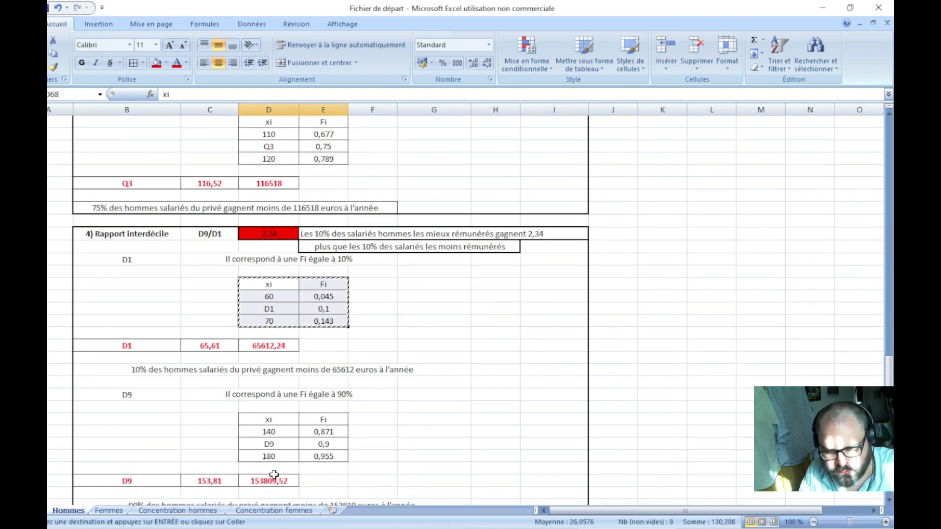
pyautogui.click(109, 510)
pyautogui.scroll(-3, 221, 337)
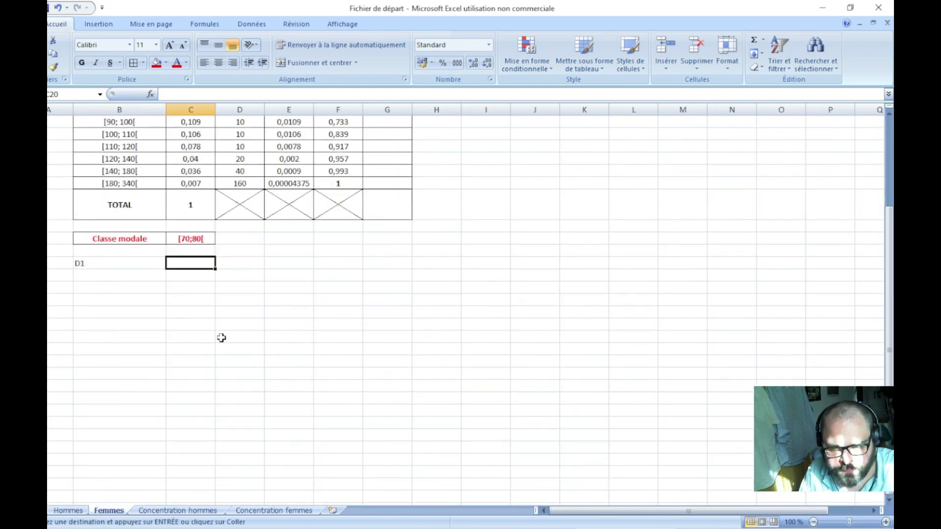
pyautogui.click(199, 279)
pyautogui.hotkey('ctrl', 'v')
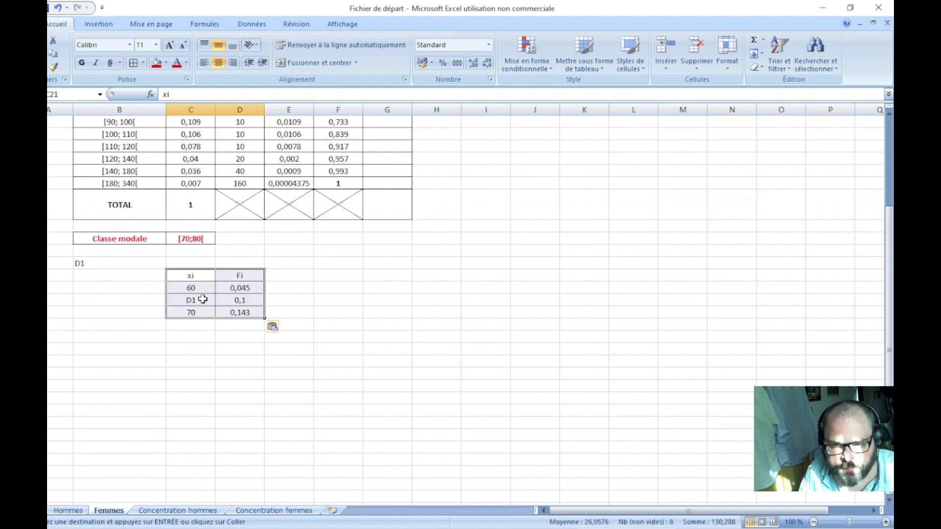
# - Change the bracketing Fi values around D1's 0,1 to 0,014 and 0,106
pyautogui.click(254, 305)
pyautogui.scroll(3, 326, 336)
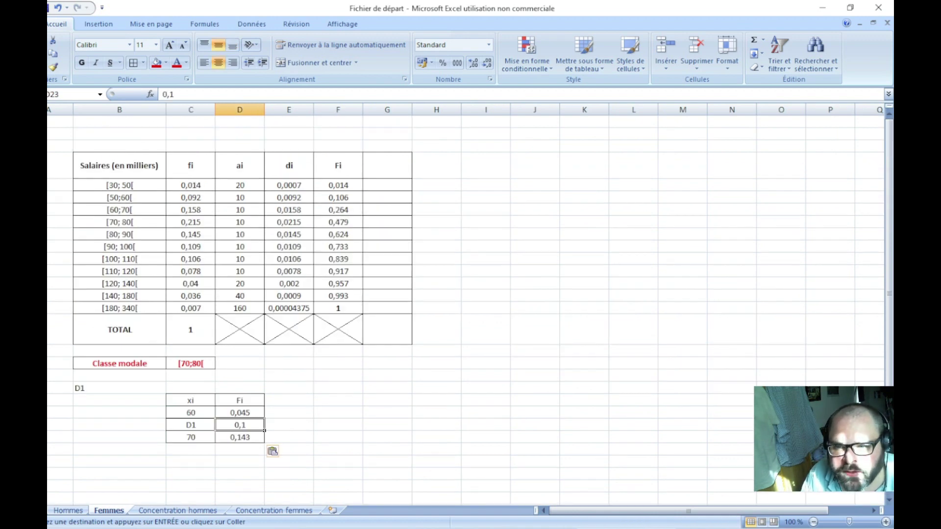
pyautogui.click(48, 185)
pyautogui.moveTo(48, 184); pyautogui.dragTo(48, 197)
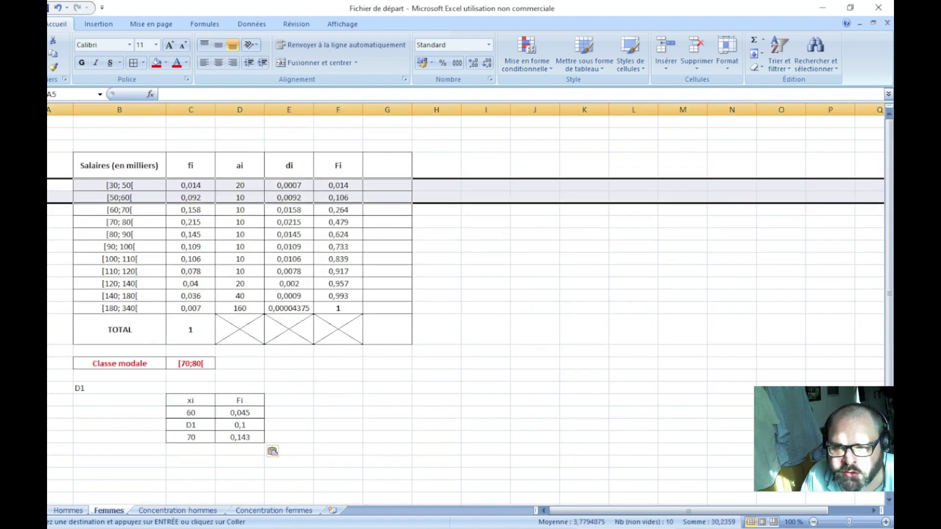
pyautogui.click(237, 413)
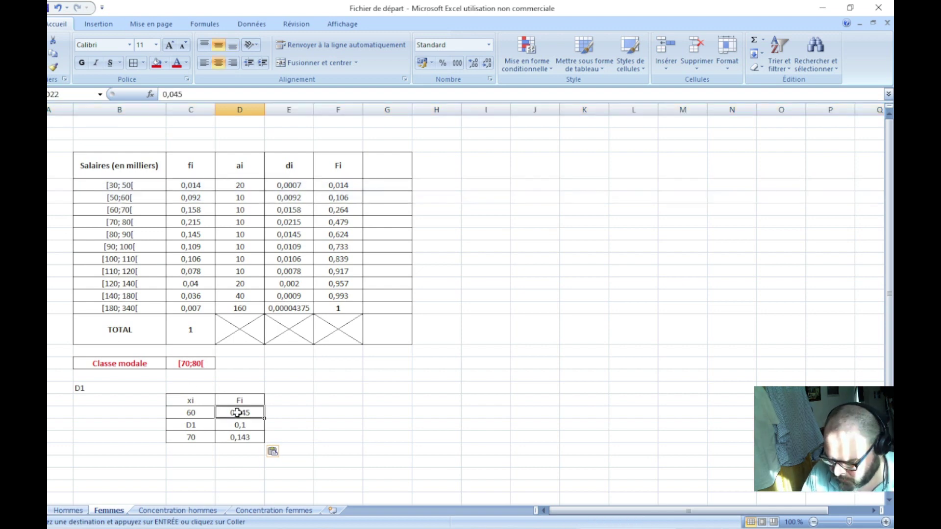
pyautogui.write('0,014')
pyautogui.press('Return')
pyautogui.press('Return')
pyautogui.write('0')
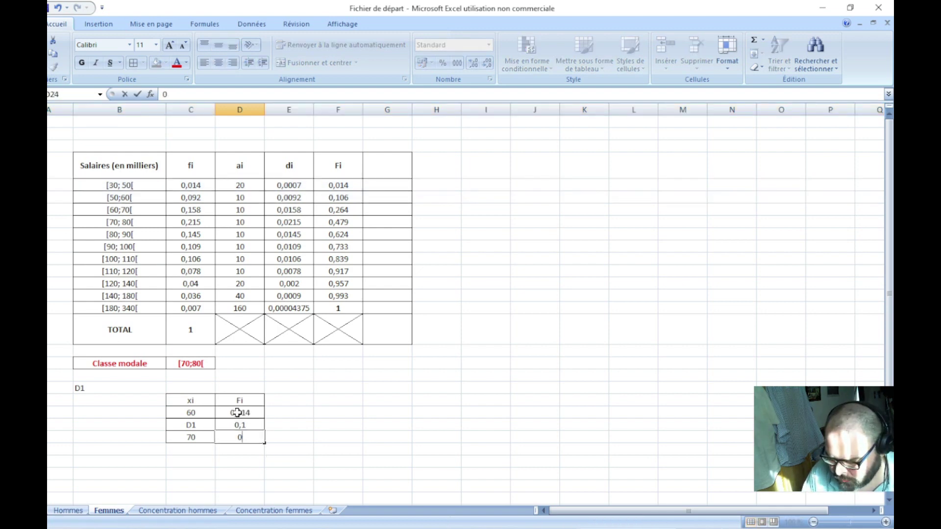
pyautogui.write(',106')
# - Change the xi bounds of the D1 table to 50 and 60
pyautogui.press('Return')
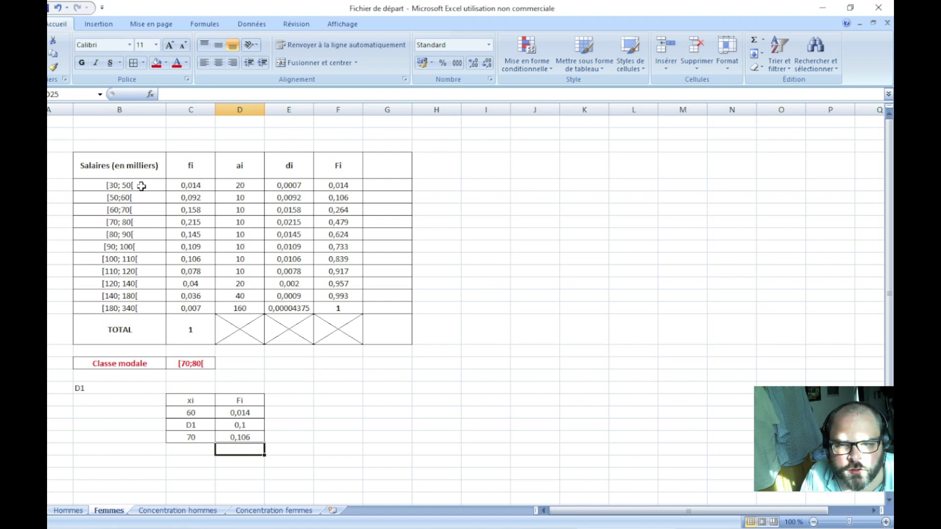
pyautogui.click(191, 413)
pyautogui.write('50')
pyautogui.press('Return')
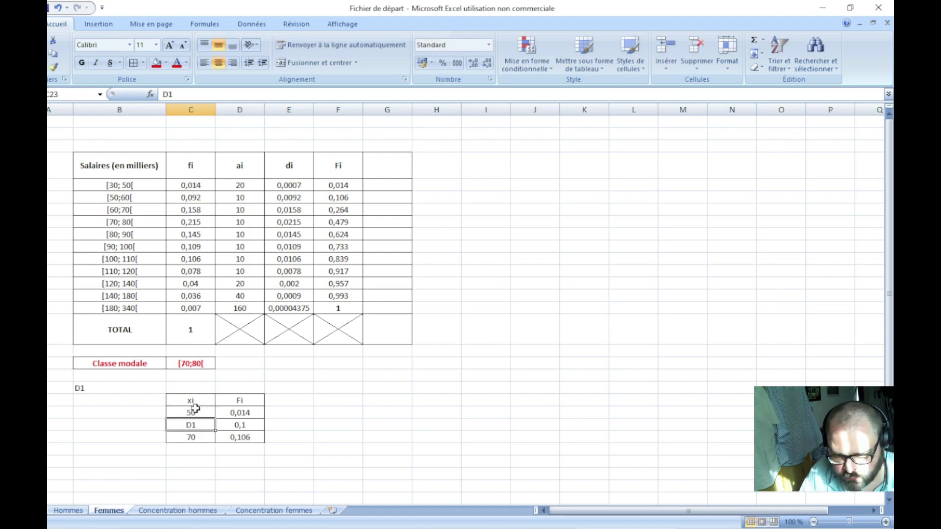
pyautogui.press('Return')
pyautogui.write('60')
pyautogui.press('Return')
pyautogui.scroll(-4, 198, 431)
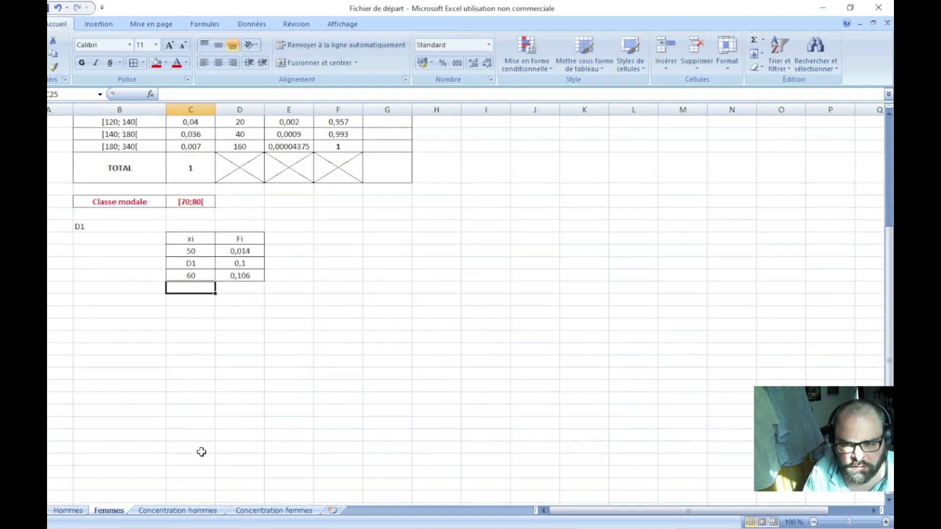
# - Add a D1 row with an interpolation formula using Fi 0,1, 0,014, 0,106 and bounds 50/60
pyautogui.click(145, 304)
pyautogui.write('D1')
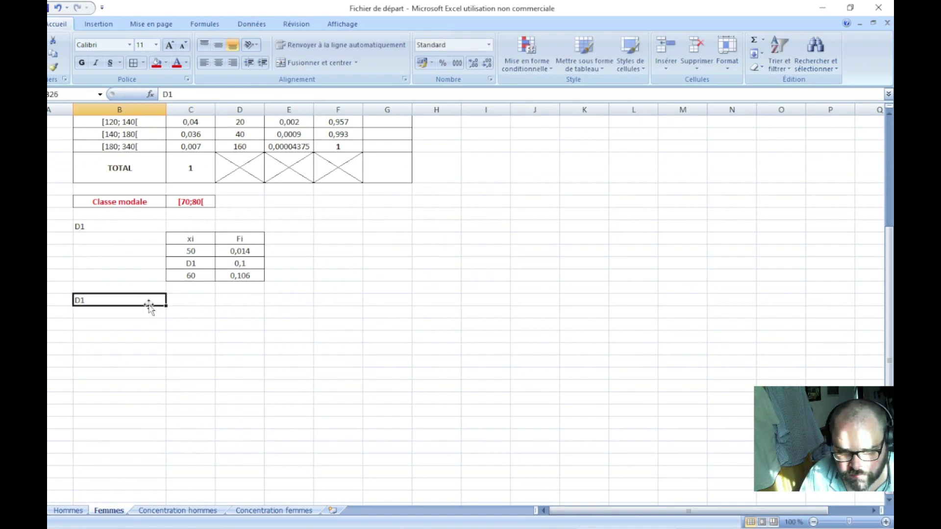
pyautogui.press('Tab')
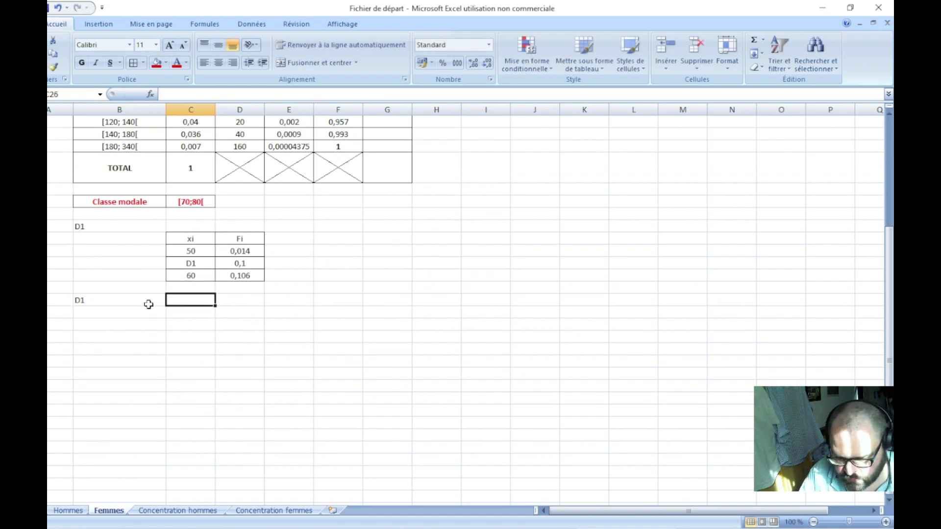
pyautogui.write('=(((')
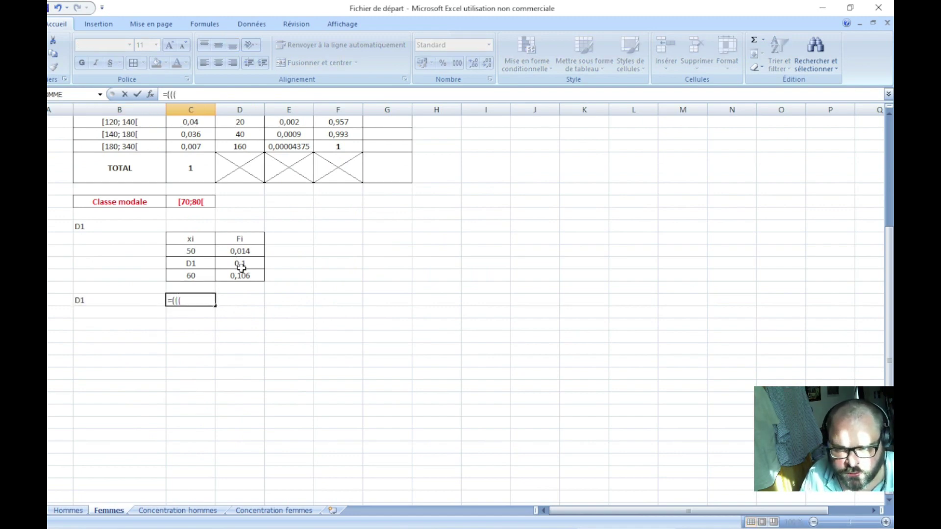
pyautogui.click(242, 265)
pyautogui.write('-')
pyautogui.click(254, 252)
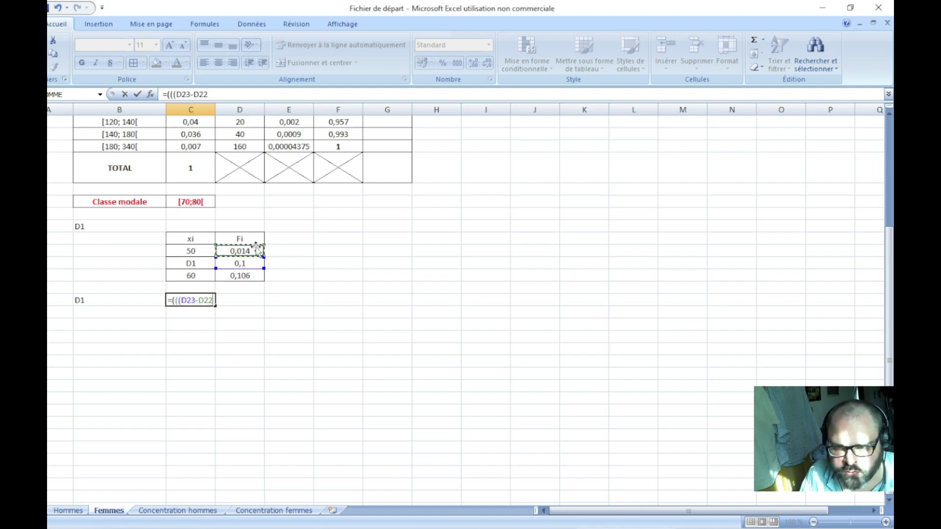
pyautogui.write(')/(')
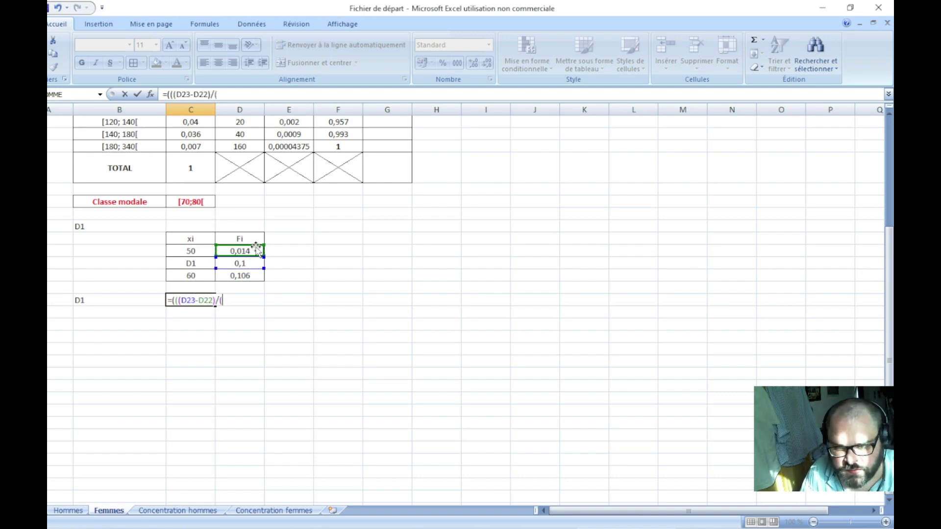
pyautogui.click(239, 276)
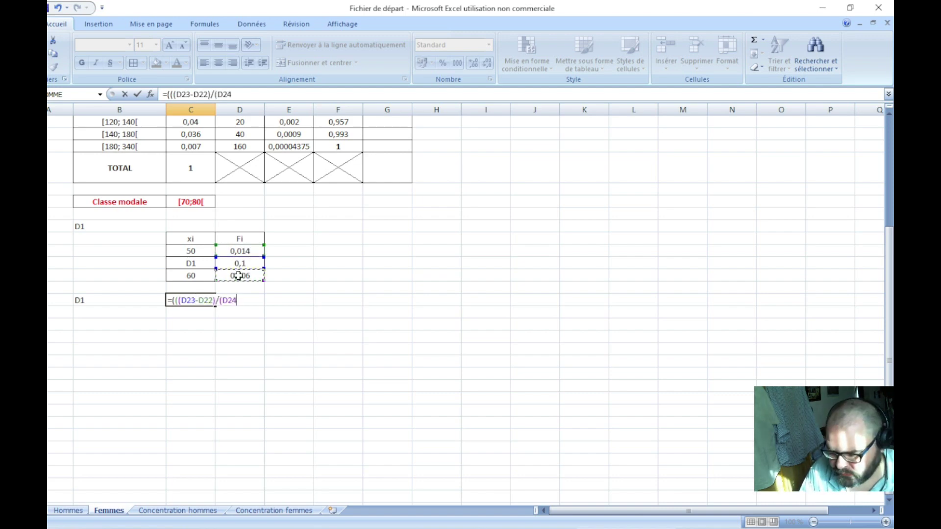
pyautogui.click(244, 250)
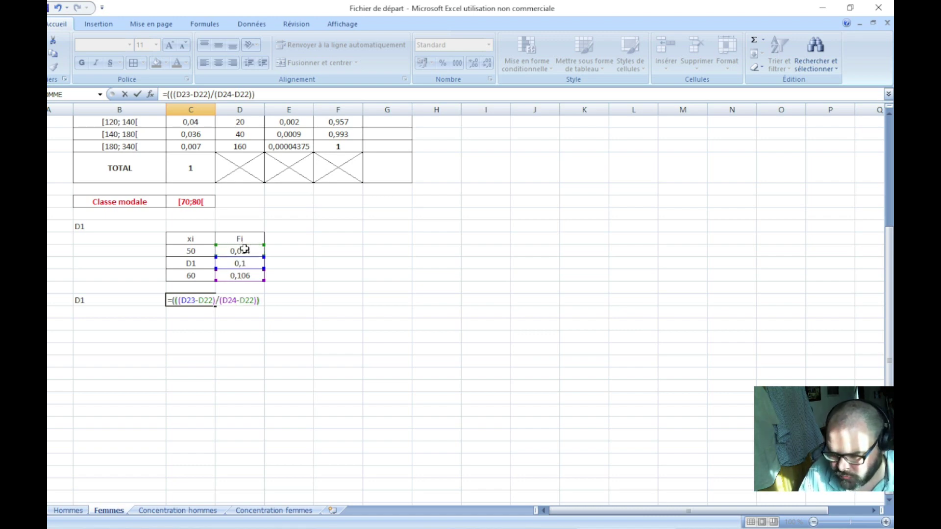
pyautogui.write('(')
pyautogui.click(195, 275)
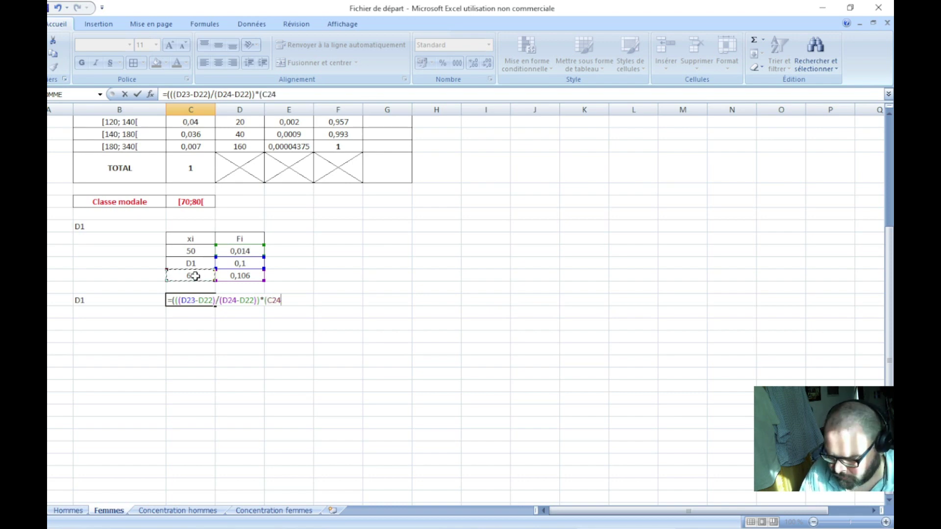
pyautogui.write('-')
pyautogui.click(203, 251)
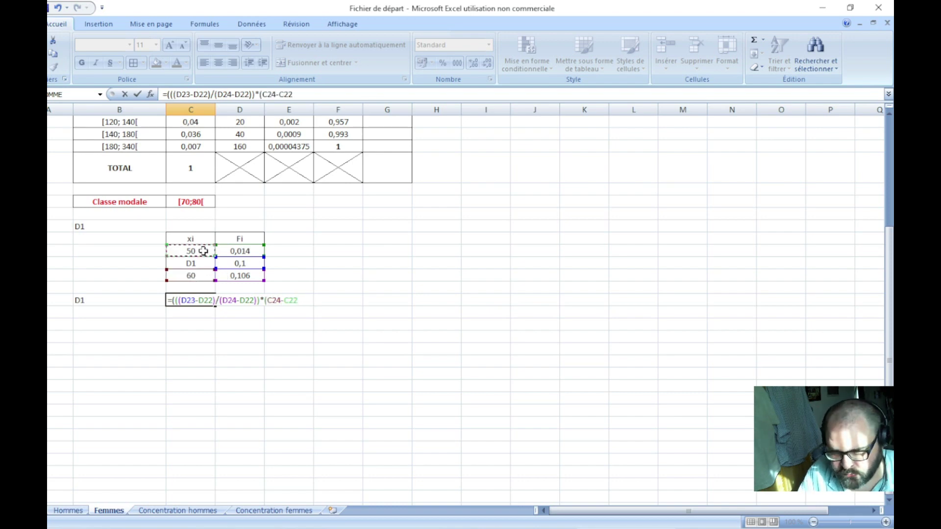
pyautogui.write('))+')
pyautogui.click(203, 251)
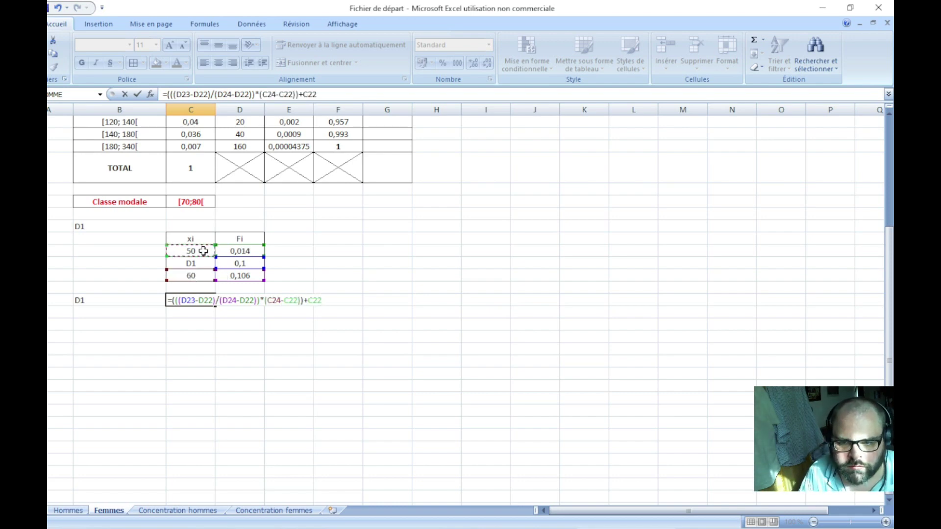
pyautogui.press('Return')
# - Compute the D1 value in euros beside it by multiplying the result
pyautogui.click(237, 299)
pyautogui.write('=')
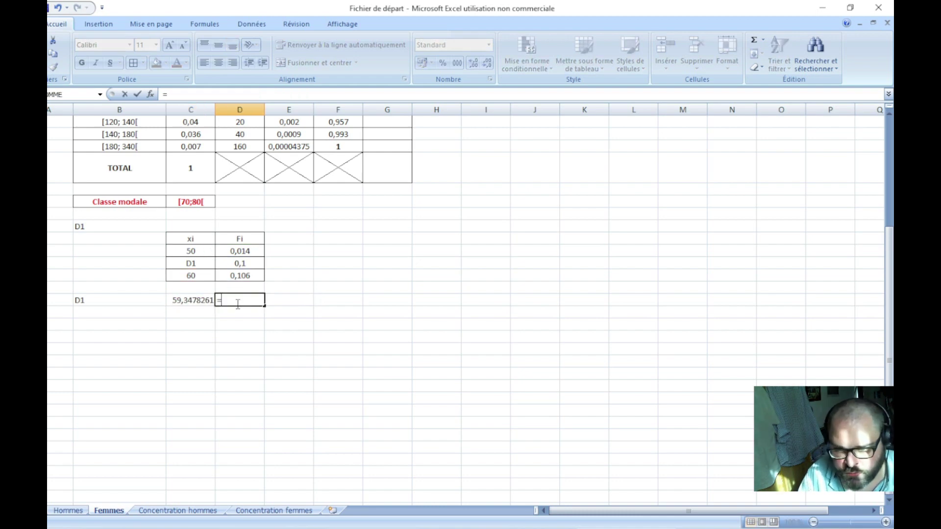
pyautogui.click(197, 301)
pyautogui.write('*')
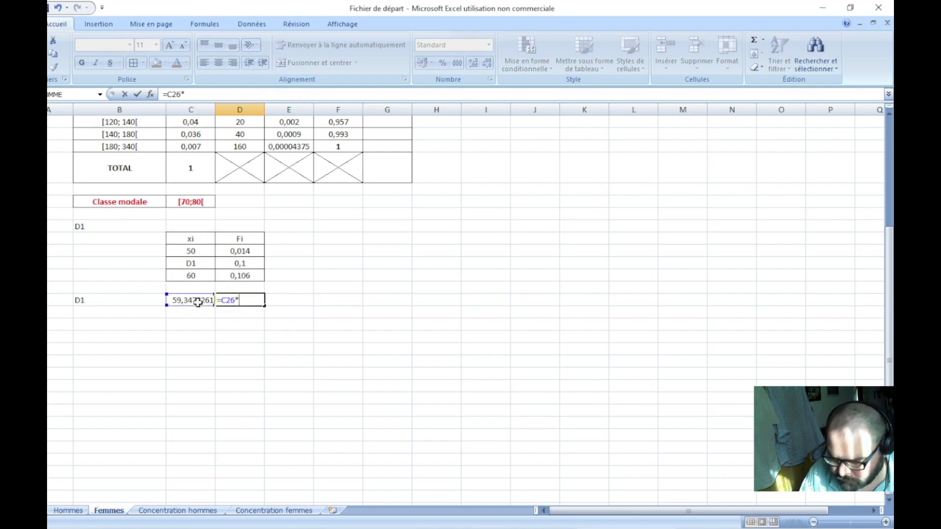
pyautogui.press('Return')
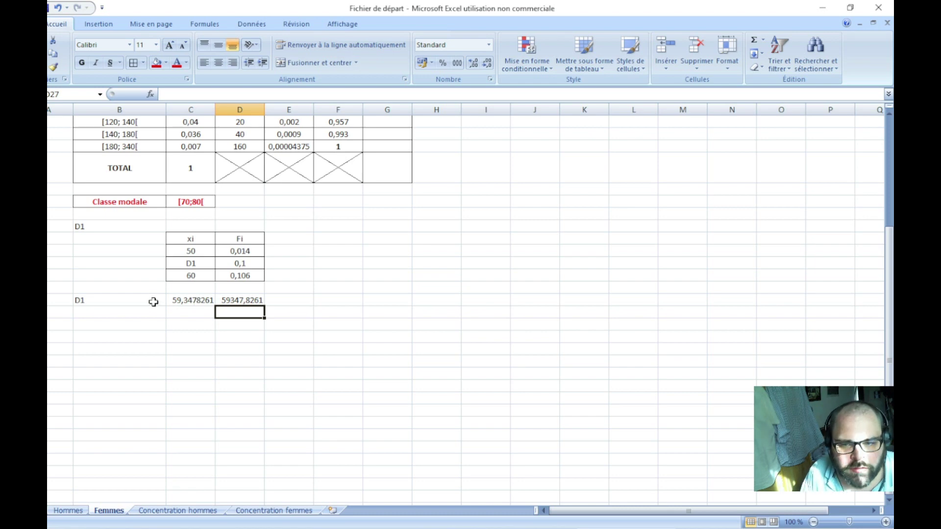
# - Make the D1 result row red, bold and centred, centre the heading and bold the label
pyautogui.moveTo(152, 300); pyautogui.dragTo(240, 300)
pyautogui.click(175, 62)
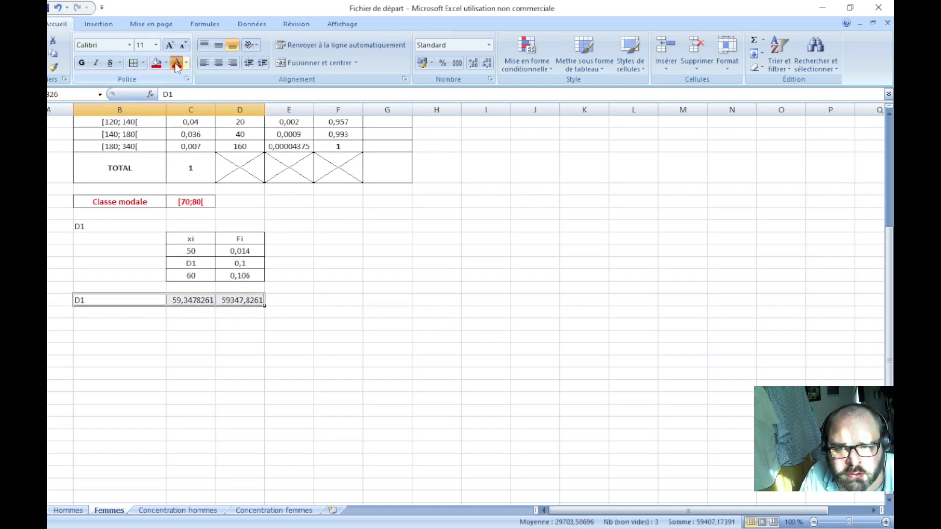
pyautogui.click(83, 67)
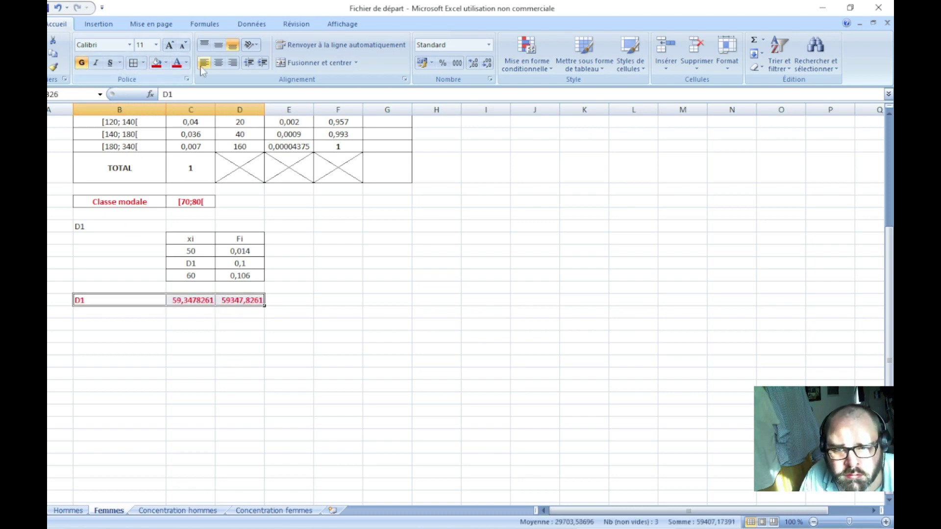
pyautogui.click(218, 63)
pyautogui.click(99, 226)
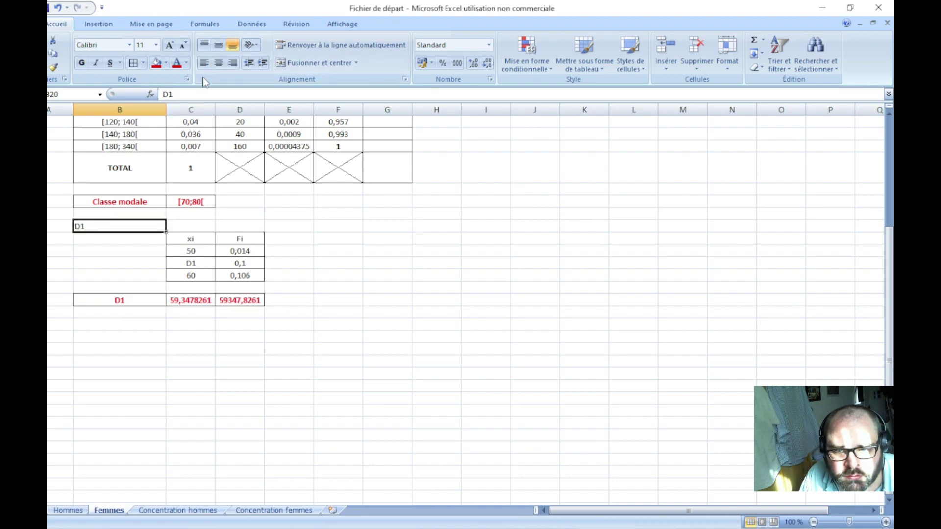
pyautogui.click(218, 63)
pyautogui.click(134, 263)
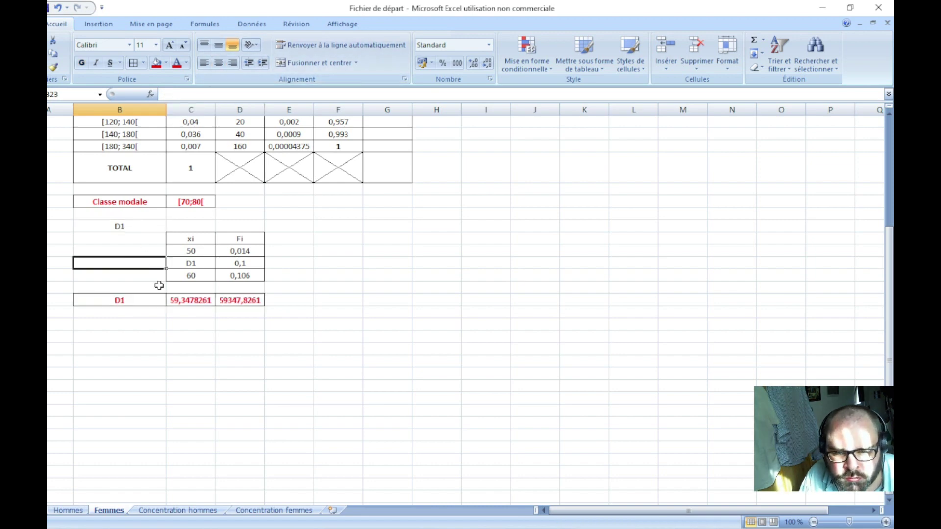
pyautogui.click(136, 224)
pyautogui.click(82, 63)
pyautogui.press('Return')
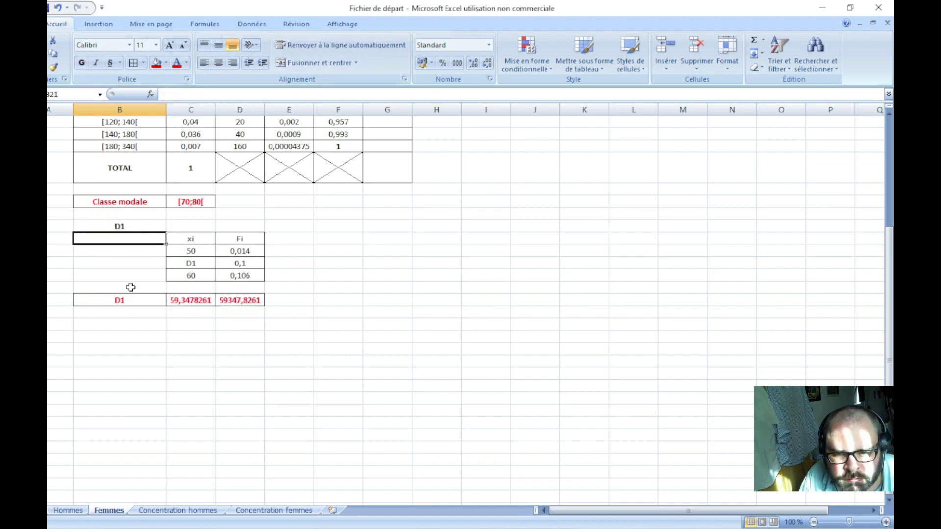
# - Format the D1 result row as Nombre with two decimals, giving 59,35 and 59347,83
pyautogui.moveTo(148, 306); pyautogui.dragTo(223, 300)
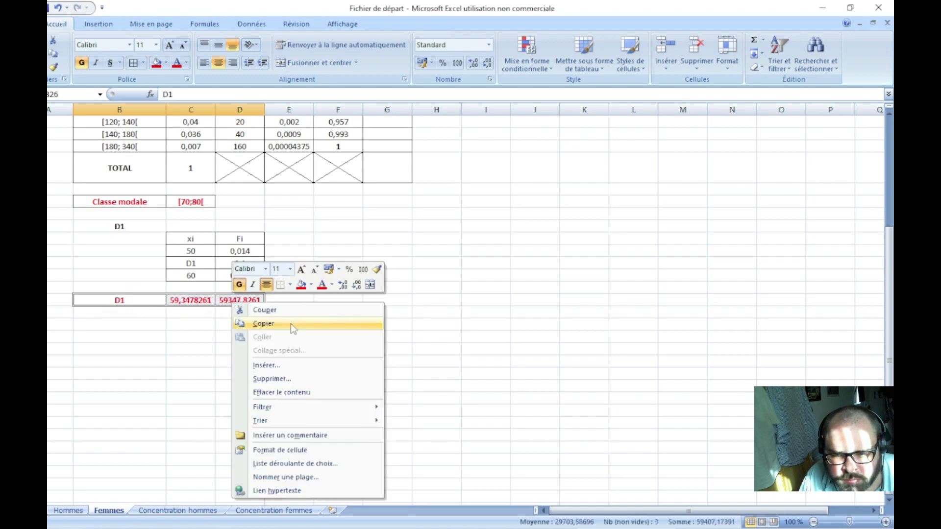
pyautogui.rightClick(233, 302)
pyautogui.click(279, 449)
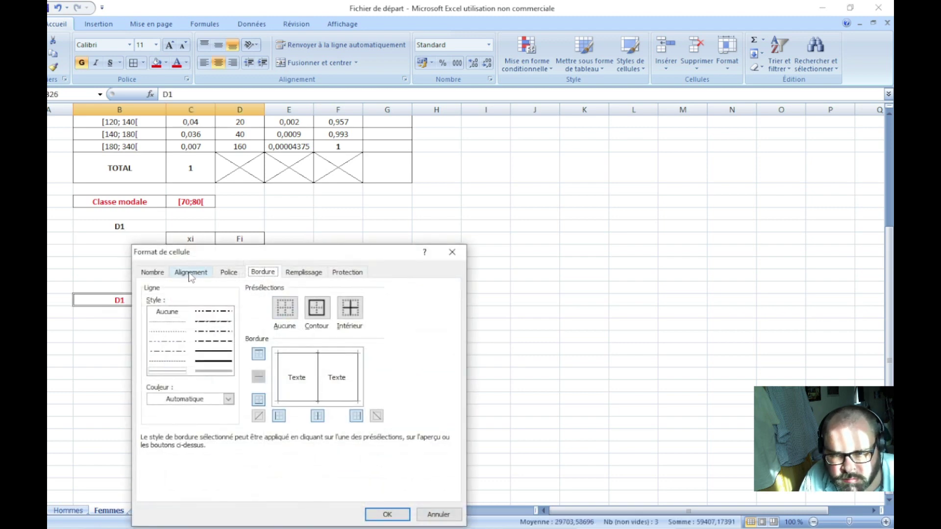
pyautogui.click(152, 272)
pyautogui.click(185, 307)
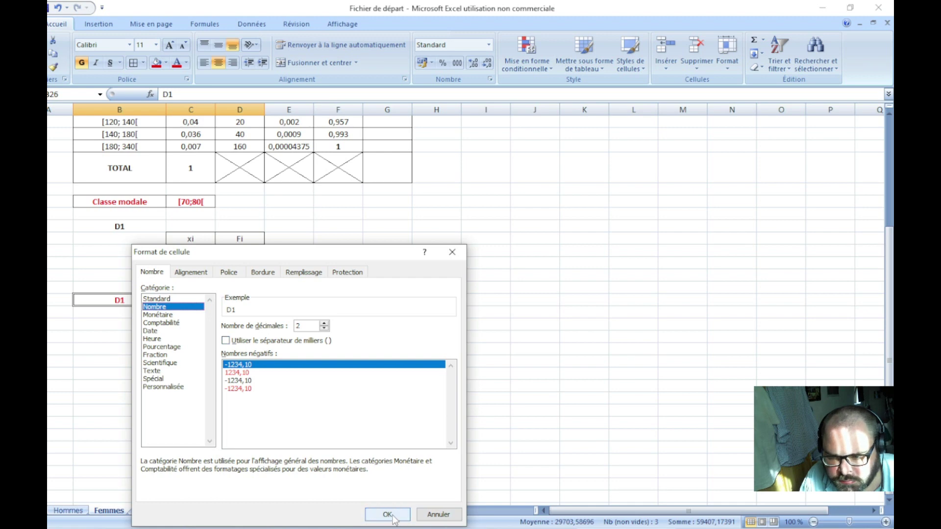
pyautogui.click(387, 514)
pyautogui.click(133, 361)
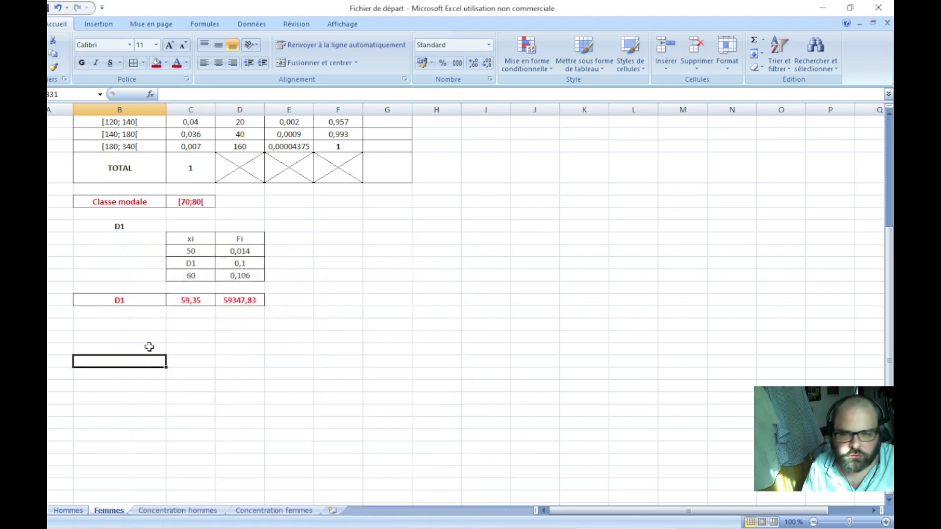
# - Add a D9 label and paste a copy of the D1 interpolation table beneath it
pyautogui.click(140, 327)
pyautogui.write('D9')
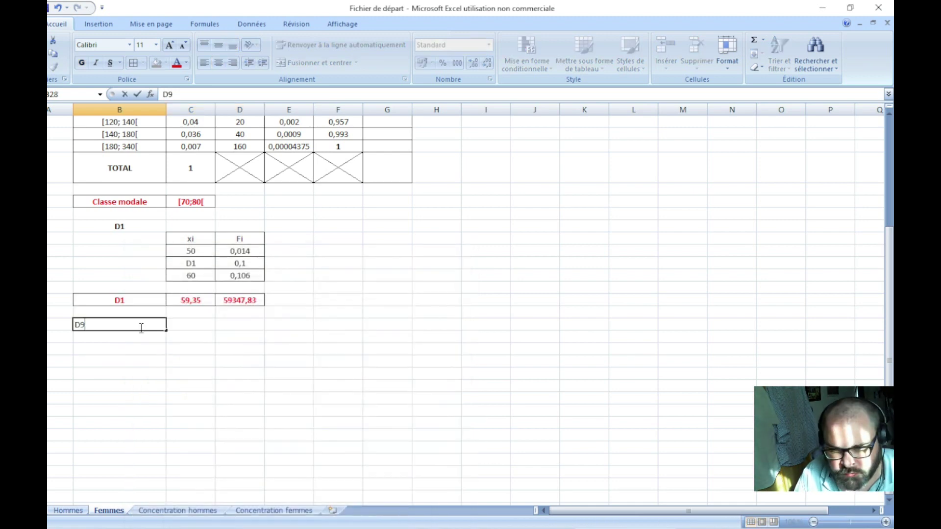
pyautogui.press('Return')
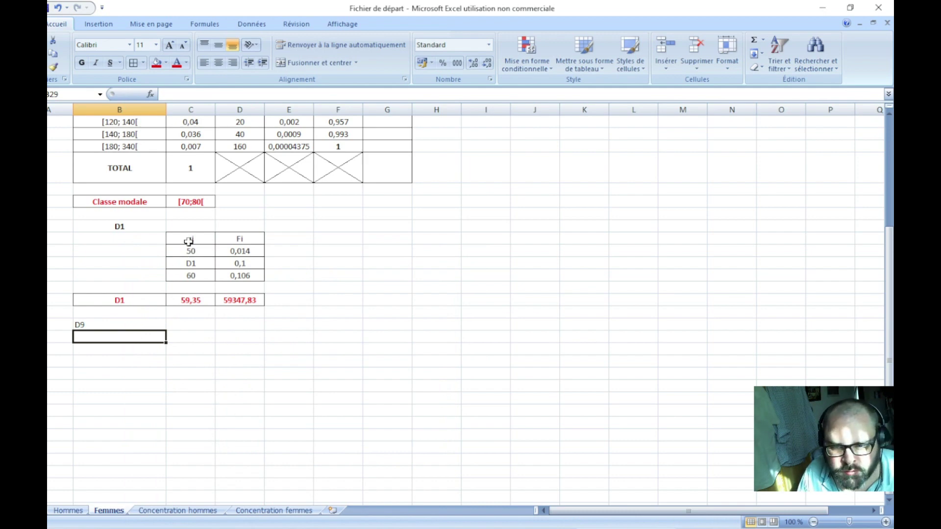
pyautogui.moveTo(188, 241)
pyautogui.mouseDown()
pyautogui.moveTo(241, 265)
pyautogui.moveTo(242, 275)
pyautogui.mouseUp()
pyautogui.hotkey('ctrl', 'c')
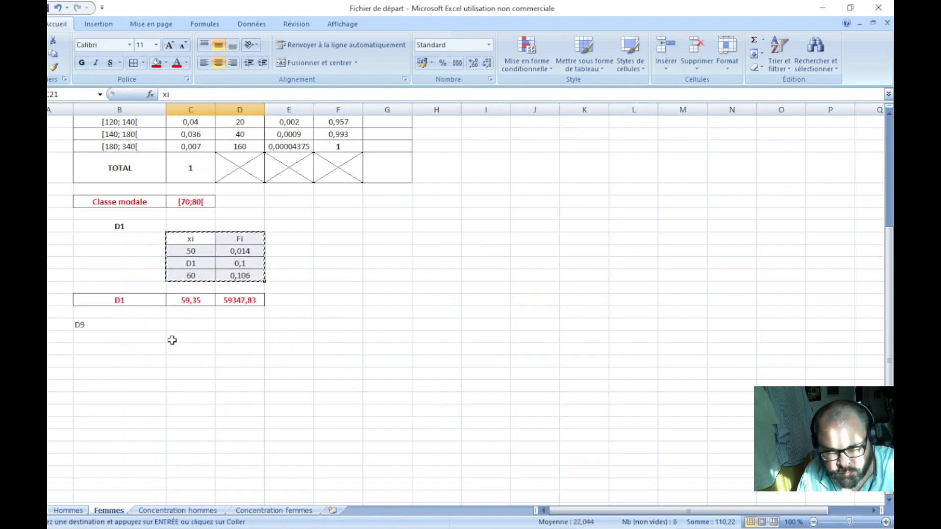
pyautogui.click(186, 338)
pyautogui.hotkey('ctrl', 'v')
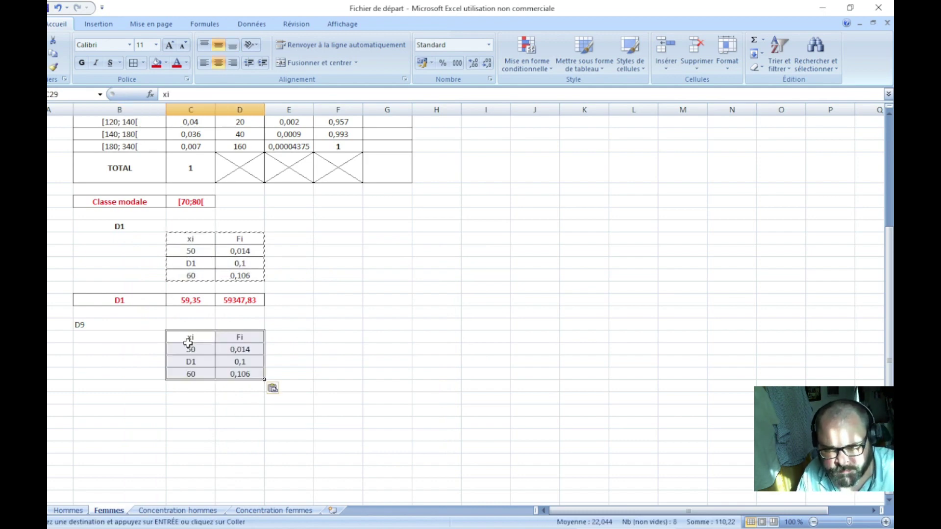
# - Relabel the table's middle row D9 with Fi 0,9
pyautogui.click(191, 361)
pyautogui.write('D')
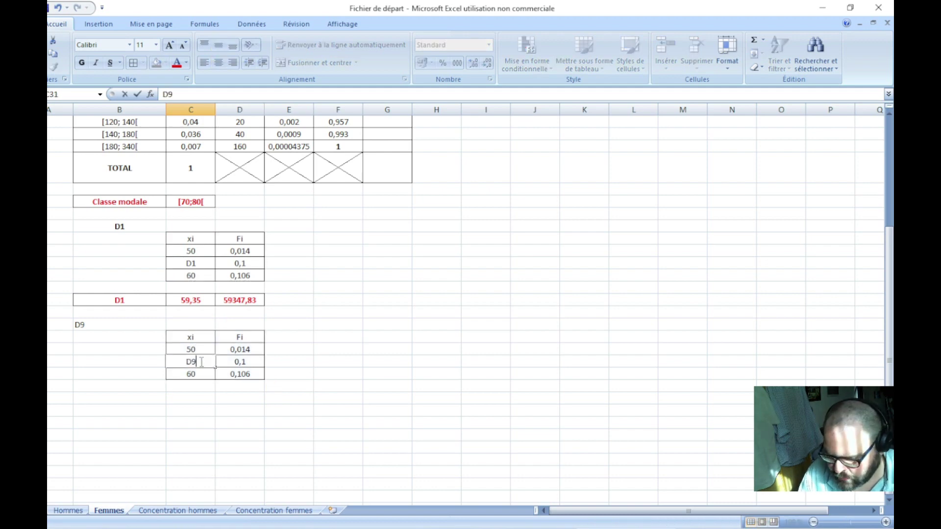
pyautogui.press('Return')
pyautogui.press('Up')
pyautogui.press('Right')
pyautogui.write('0,9+')
pyautogui.press('Return')
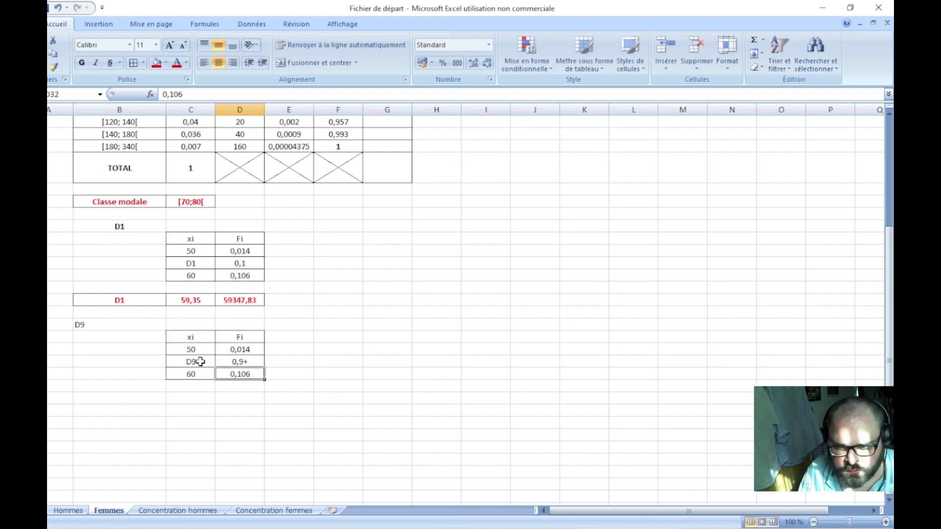
pyautogui.press('Up')
pyautogui.write('0,9')
pyautogui.press('Return')
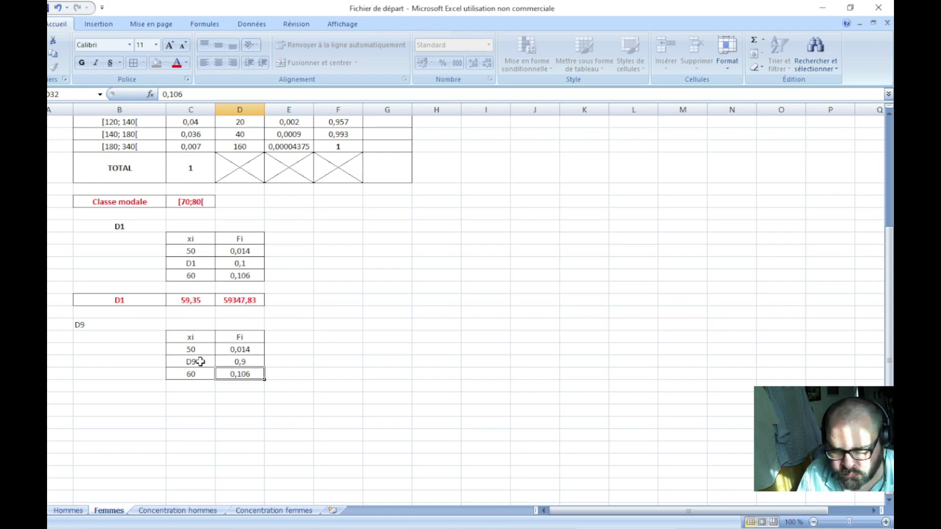
# - Set the bracketing Fi values to 0,839 and 0,917
pyautogui.scroll(4, 200, 361)
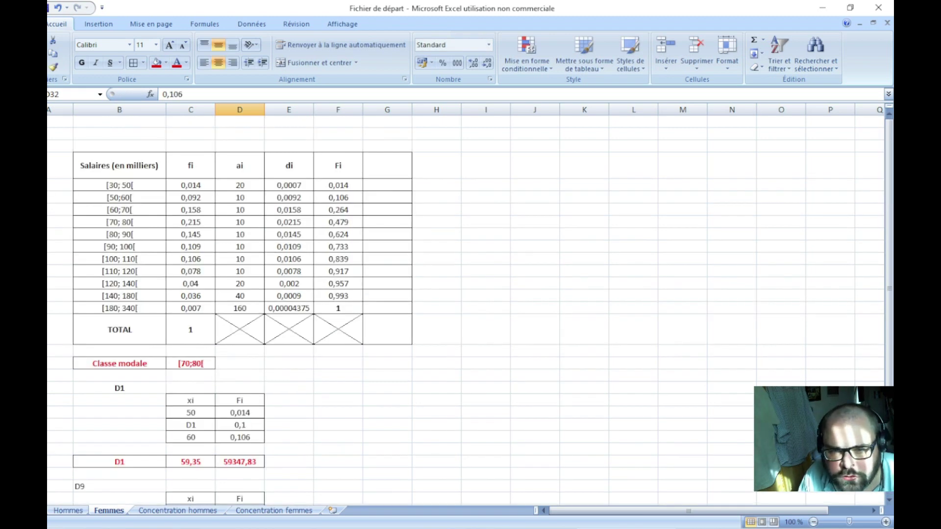
pyautogui.moveTo(49, 259); pyautogui.dragTo(49, 271)
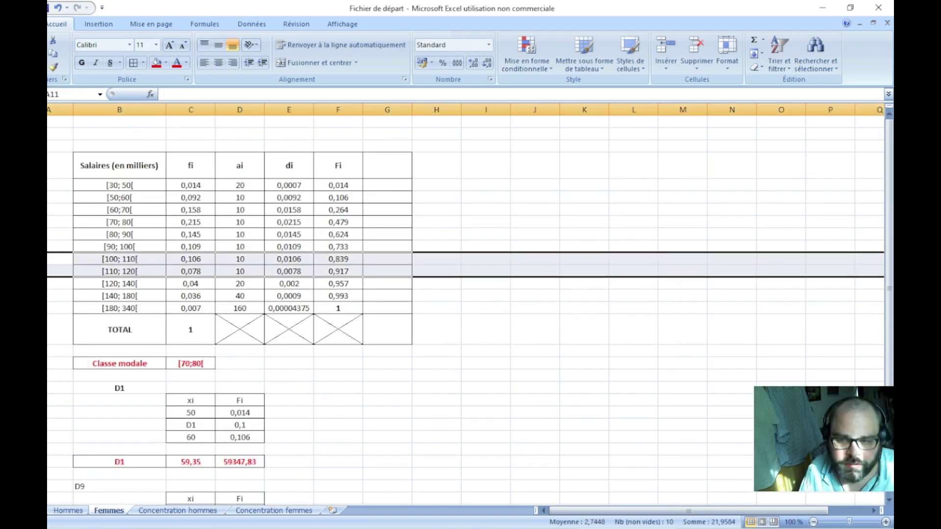
pyautogui.scroll(-8, 335, 395)
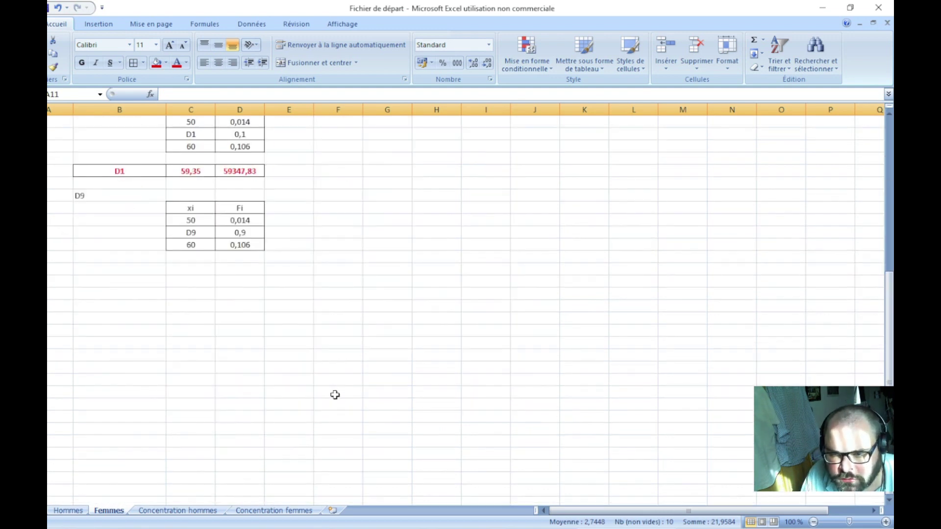
pyautogui.click(247, 220)
pyautogui.write('0,8')
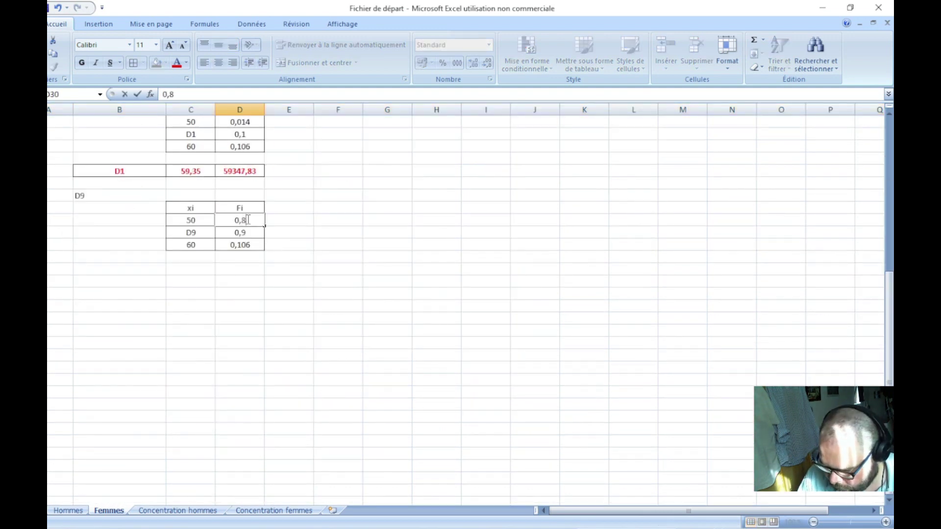
pyautogui.press('Return')
pyautogui.scroll(8, 247, 219)
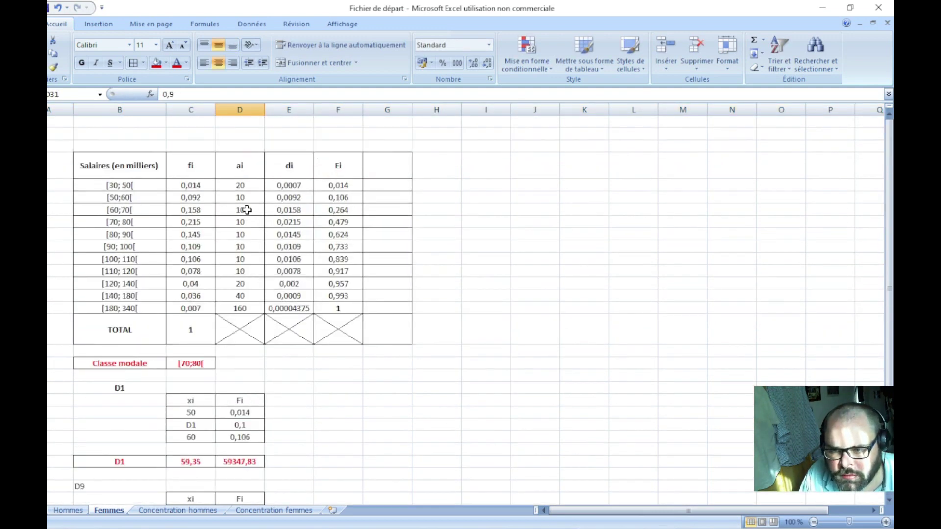
pyautogui.scroll(-9, 246, 209)
pyautogui.click(257, 208)
pyautogui.write('0,')
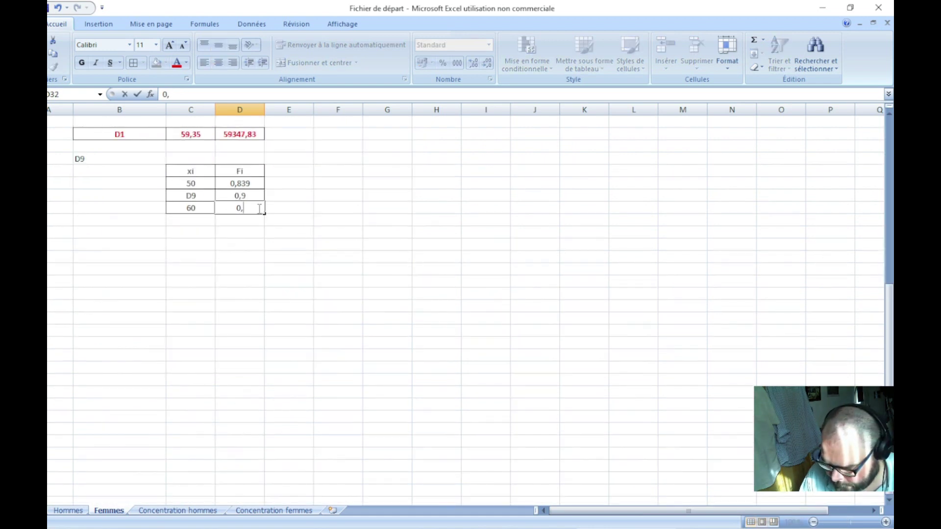
pyautogui.write('917')
pyautogui.press('Return')
# - Set the xi bounds to 110 and 120 and label the D9 result row
pyautogui.scroll(9, 265, 294)
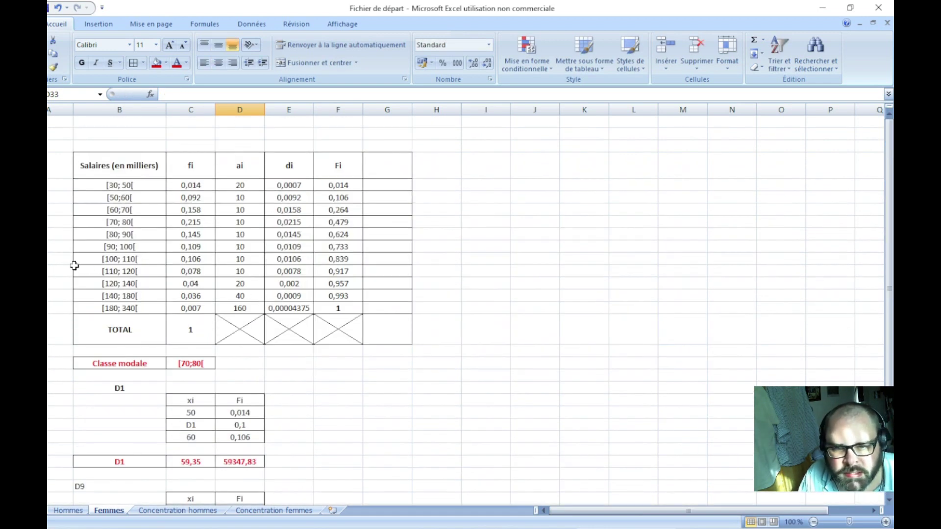
pyautogui.moveTo(48, 259); pyautogui.dragTo(48, 271)
pyautogui.scroll(-8, 335, 365)
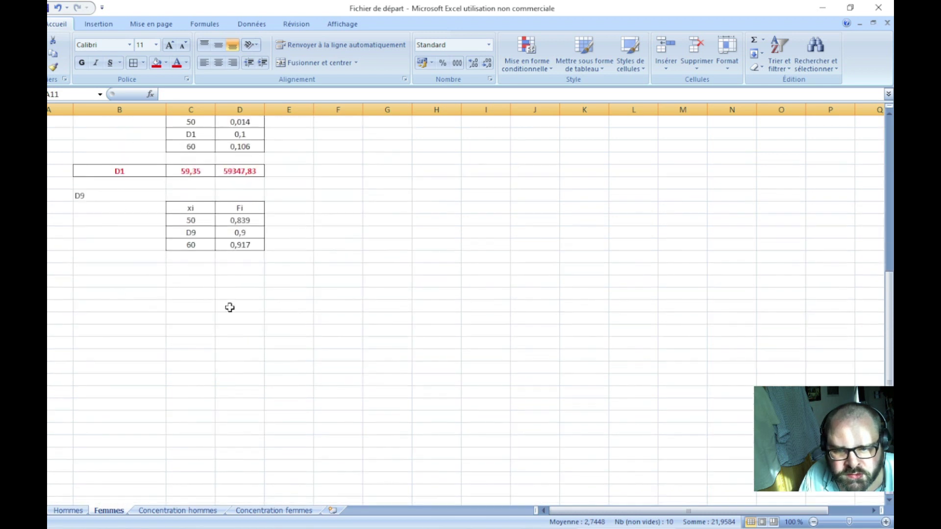
pyautogui.click(197, 223)
pyautogui.write('110')
pyautogui.press('Return')
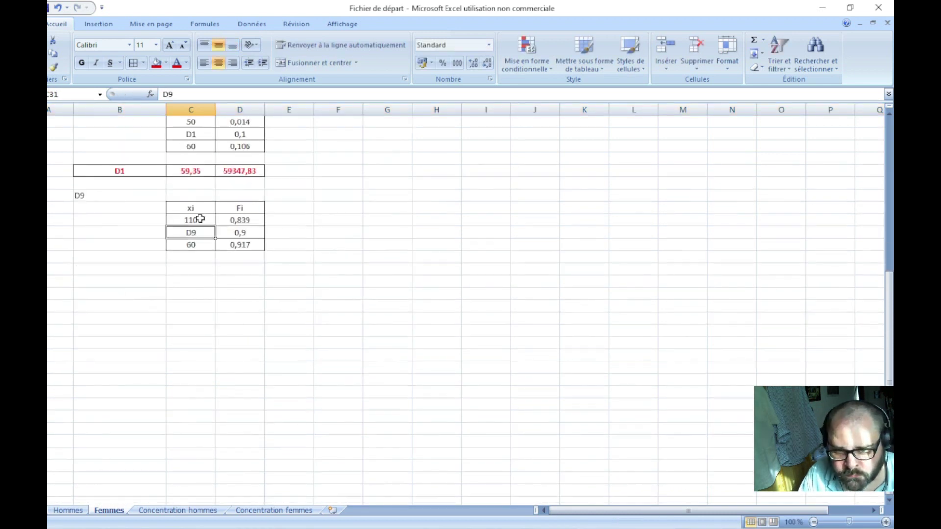
pyautogui.press('Return')
pyautogui.write('120')
pyautogui.press('Return')
pyautogui.click(143, 269)
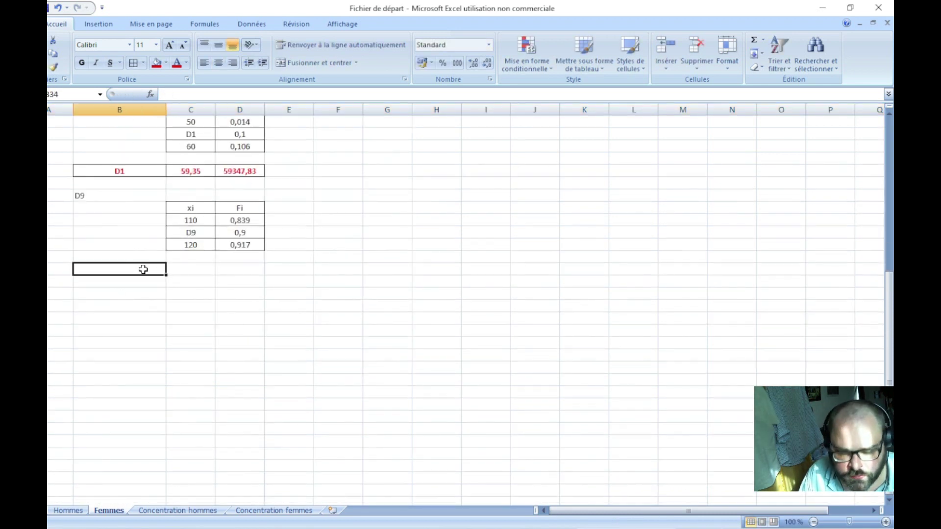
pyautogui.write('D9')
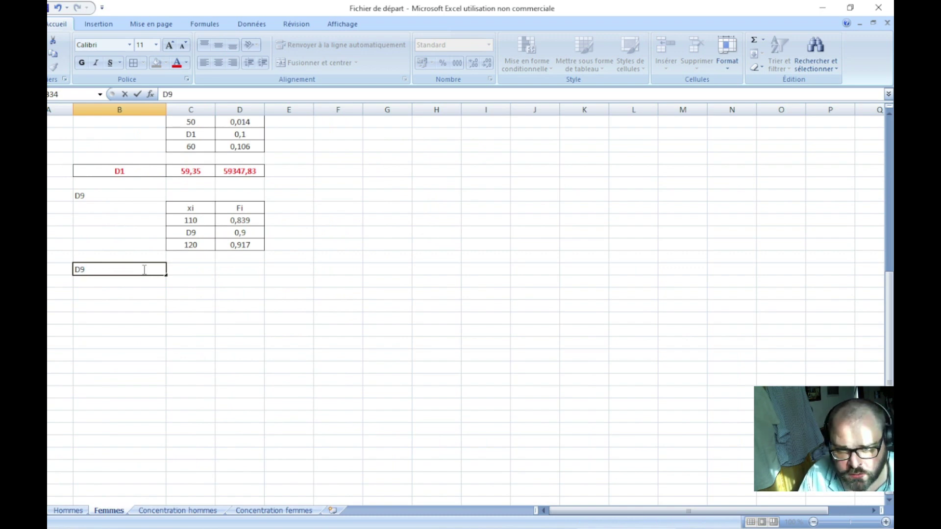
pyautogui.press('Tab')
# - Enter the D9 interpolation formula in C34, giving 117,820513
pyautogui.write('=(')
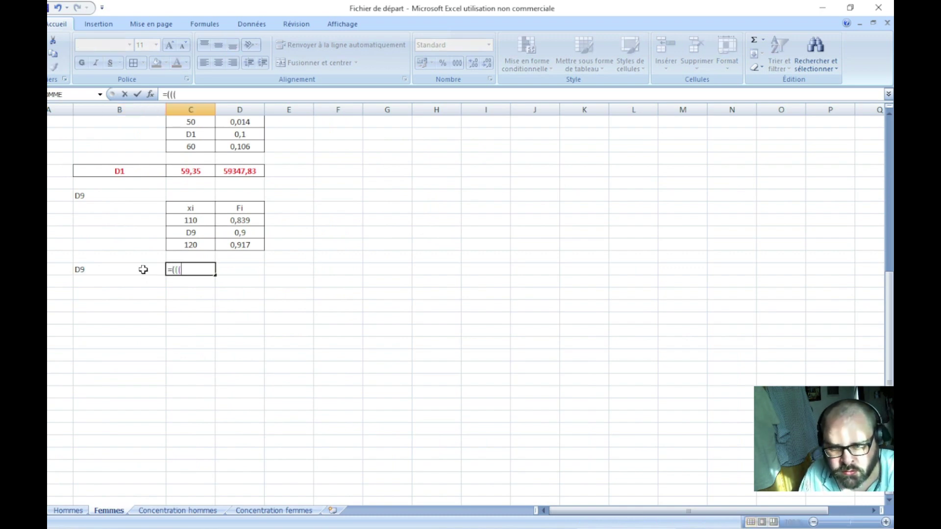
pyautogui.write('((')
pyautogui.click(252, 235)
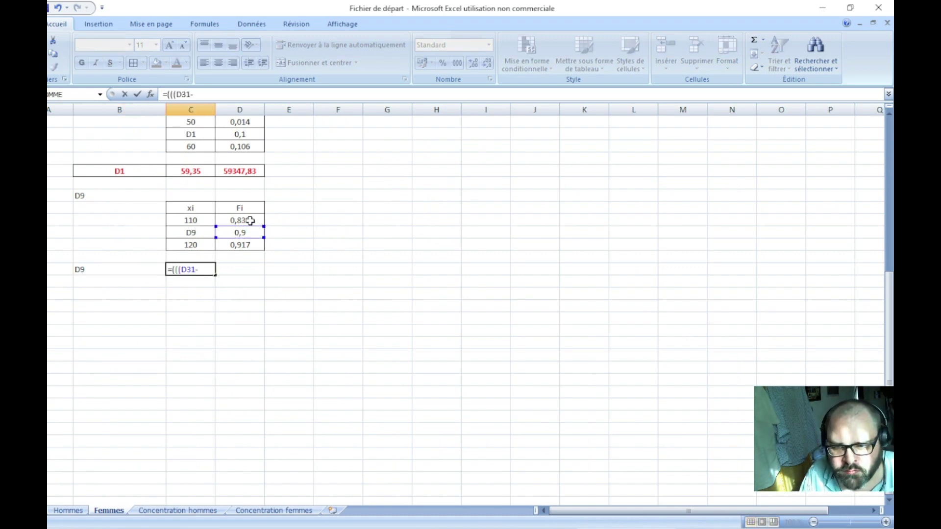
pyautogui.click(250, 221)
pyautogui.write(')/')
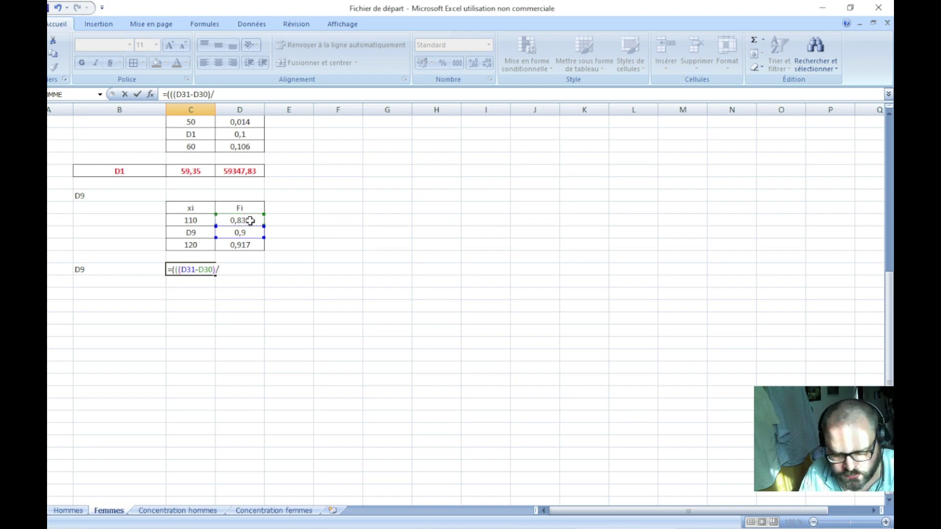
pyautogui.write('(')
pyautogui.click(248, 246)
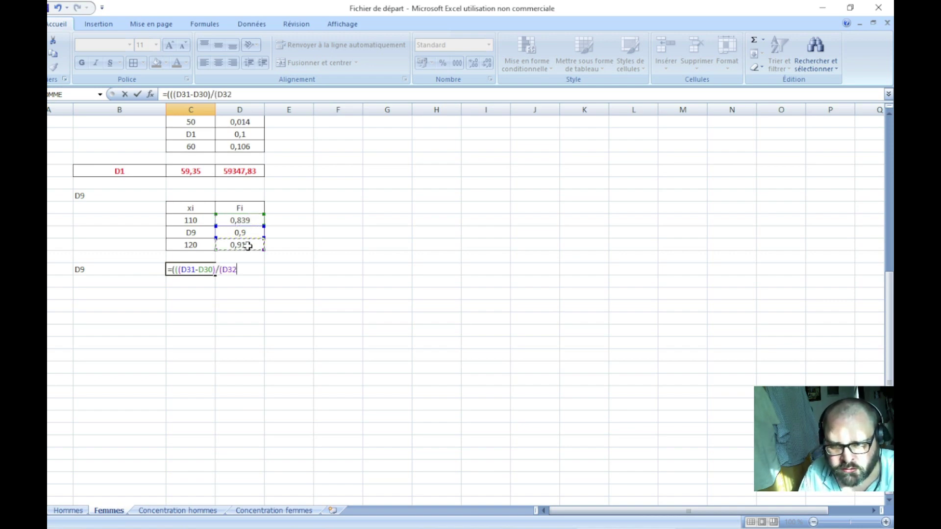
pyautogui.click(250, 218)
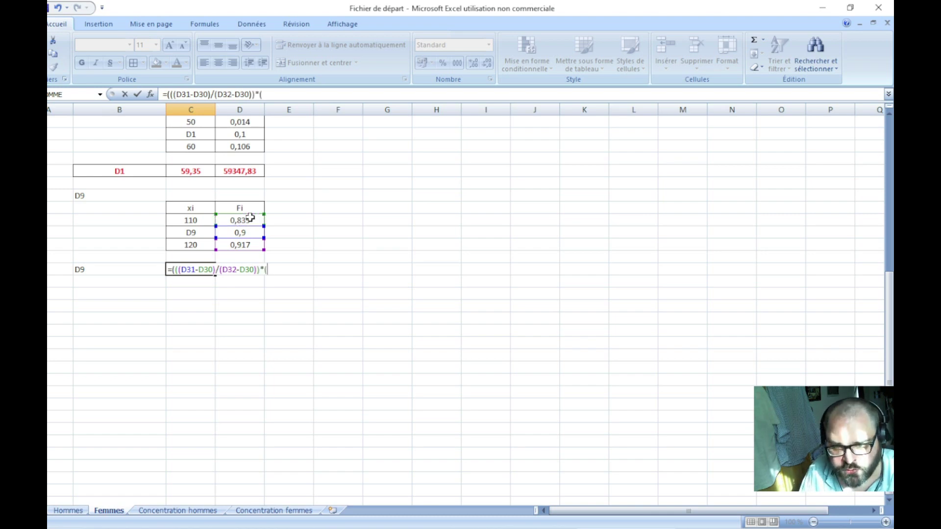
pyautogui.click(196, 244)
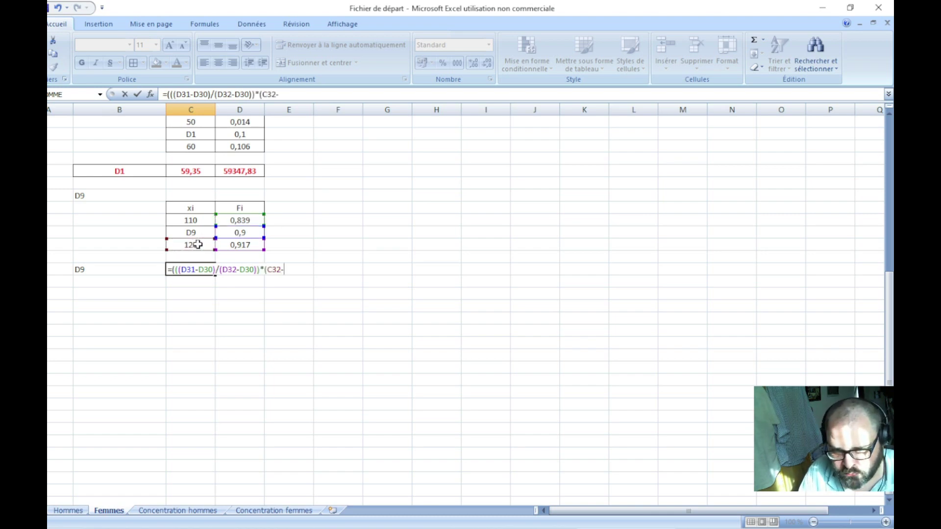
pyautogui.click(200, 219)
pyautogui.write('))+')
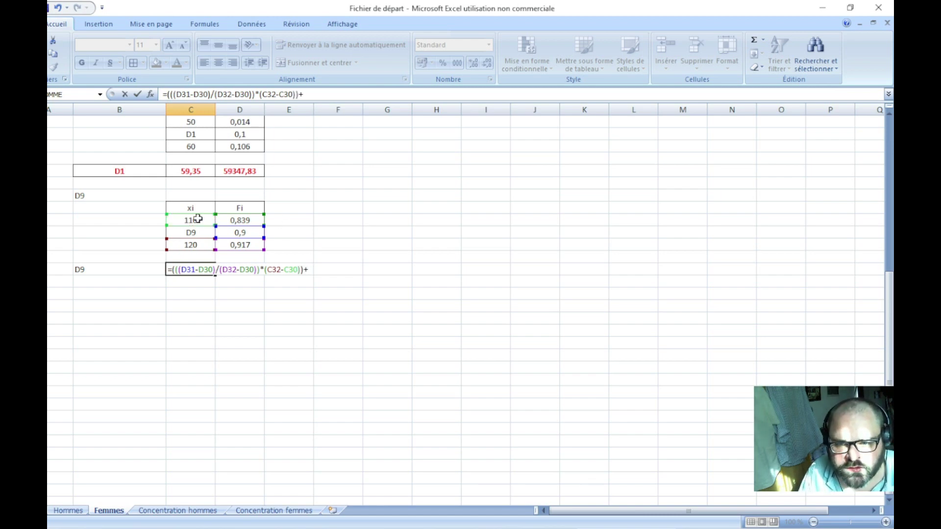
pyautogui.click(200, 220)
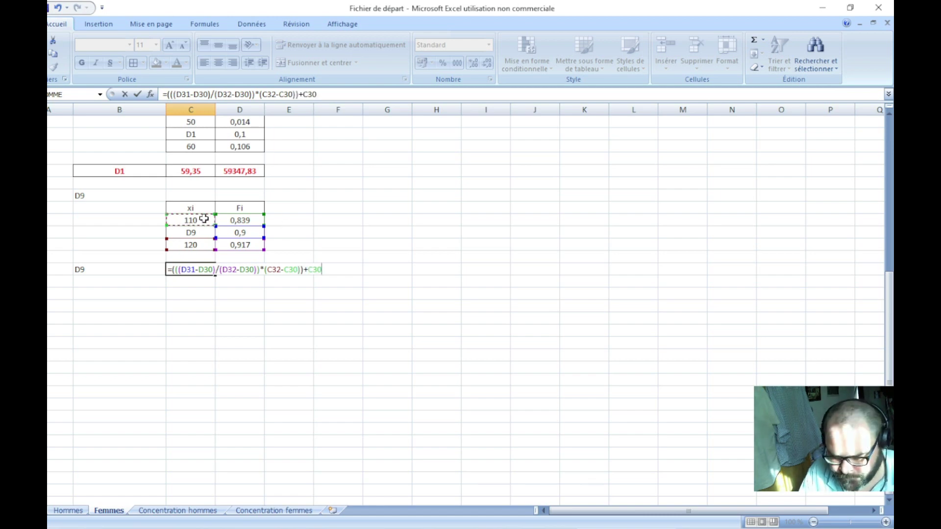
pyautogui.press('Return')
# - Enter =C34*1000 in D34 to show 117820,513
pyautogui.click(234, 269)
pyautogui.write('=')
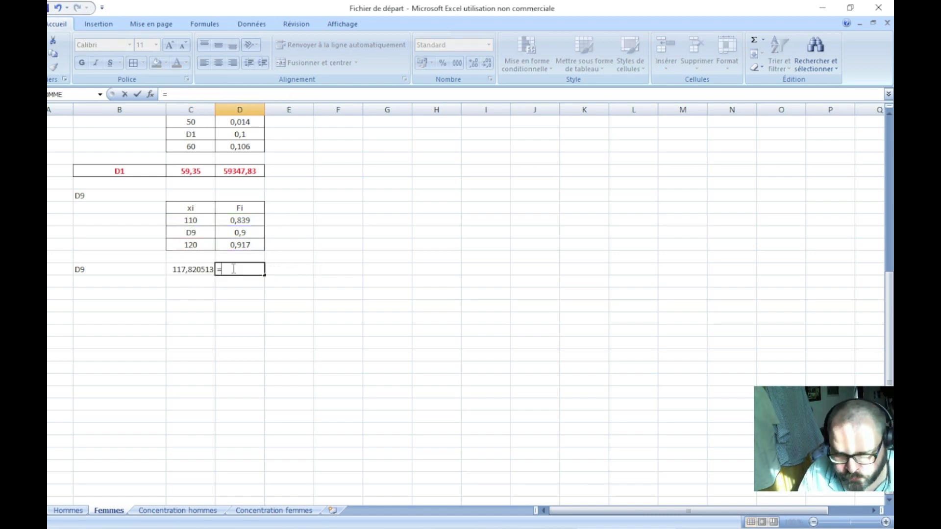
pyautogui.click(213, 269)
pyautogui.write('*1000')
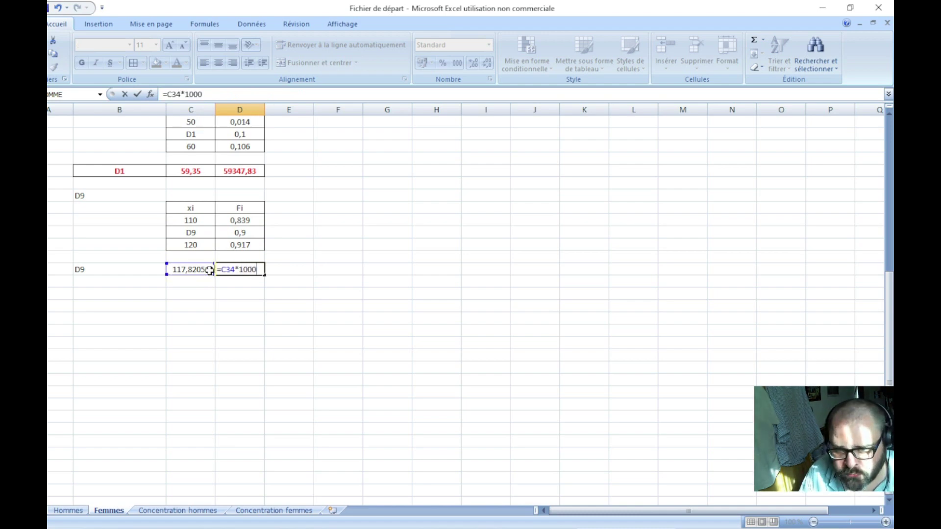
pyautogui.press('Return')
pyautogui.moveTo(143, 271)
pyautogui.mouseDown()
pyautogui.moveTo(234, 270)
pyautogui.moveTo(247, 198)
pyautogui.mouseUp()
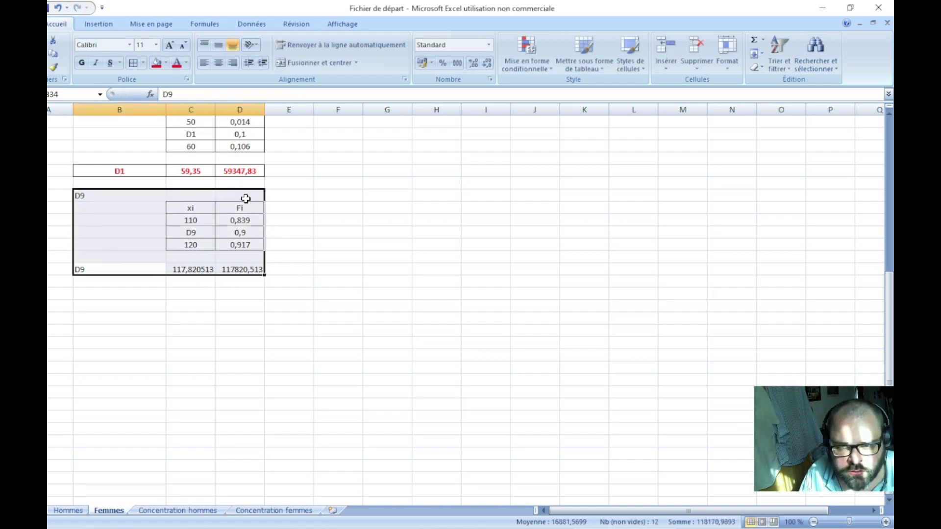
# - Centre the D9 section and make its result row bold red with two decimals (117,82, 117820,51)
pyautogui.click(219, 63)
pyautogui.click(184, 321)
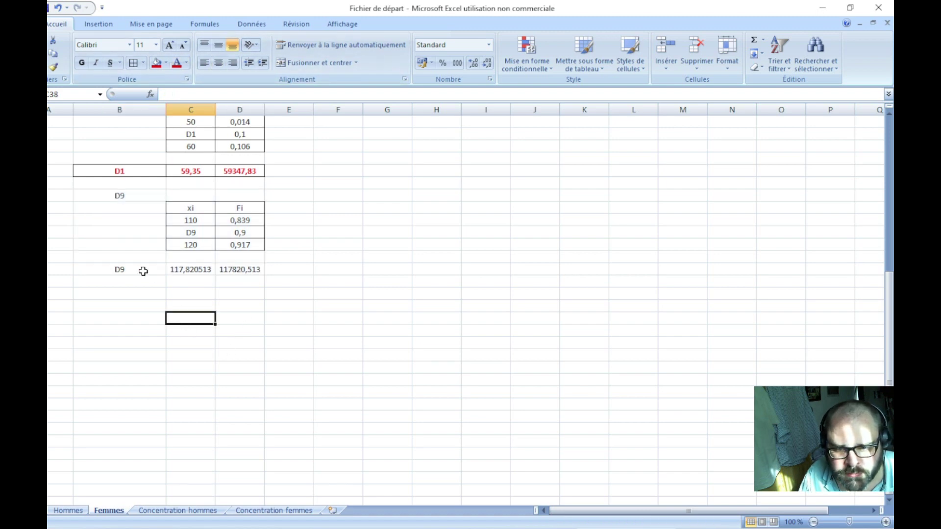
pyautogui.moveTo(143, 271); pyautogui.dragTo(223, 269)
pyautogui.click(81, 63)
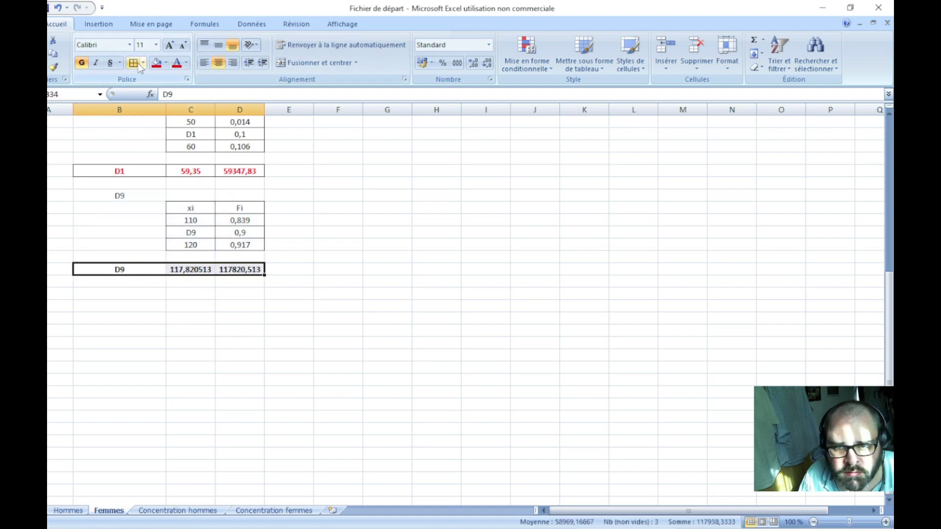
pyautogui.click(176, 63)
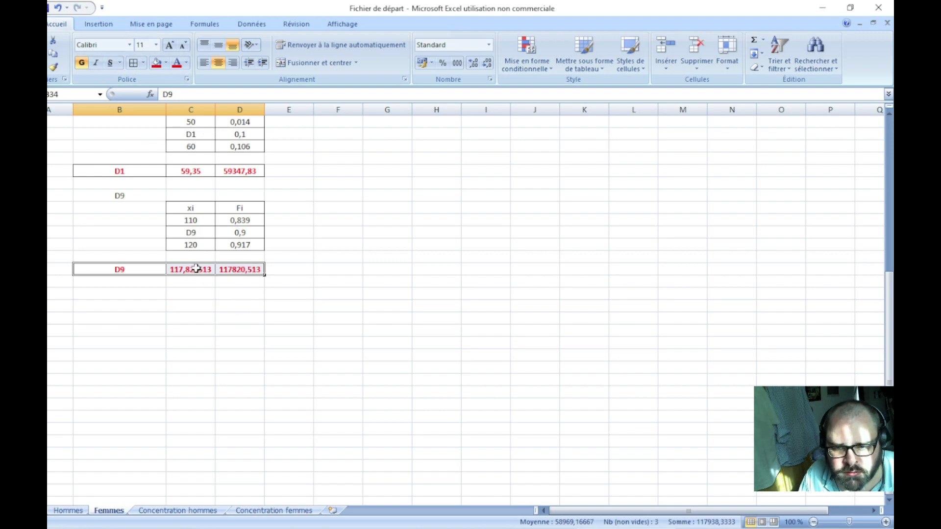
pyautogui.rightClick(196, 270)
pyautogui.click(265, 416)
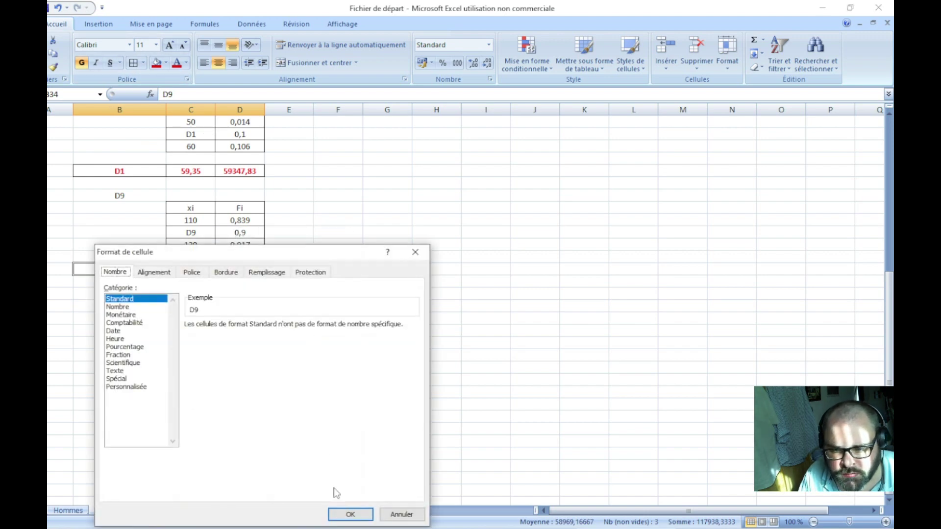
pyautogui.click(350, 513)
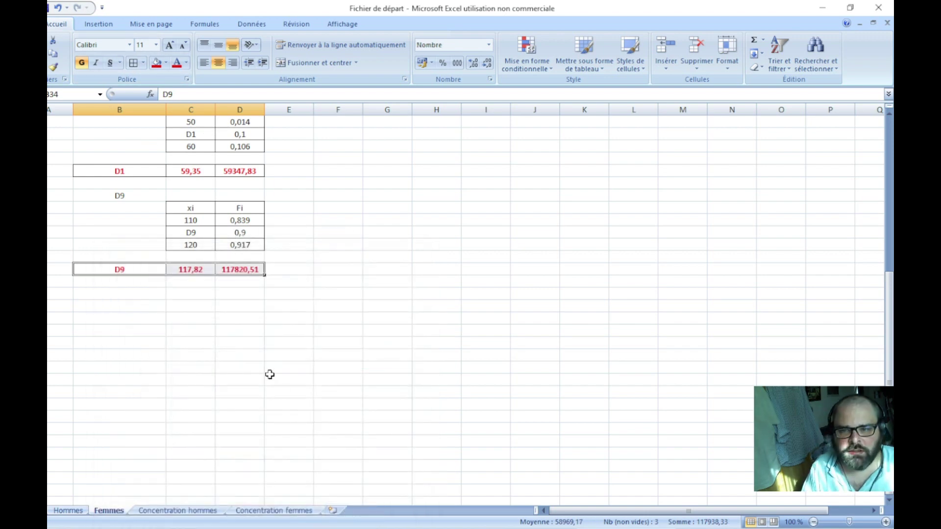
# - Frame the D1 and D9 block B20:G35 with a thick outside border, then begin a label in F25
pyautogui.click(230, 315)
pyautogui.scroll(1, 340, 373)
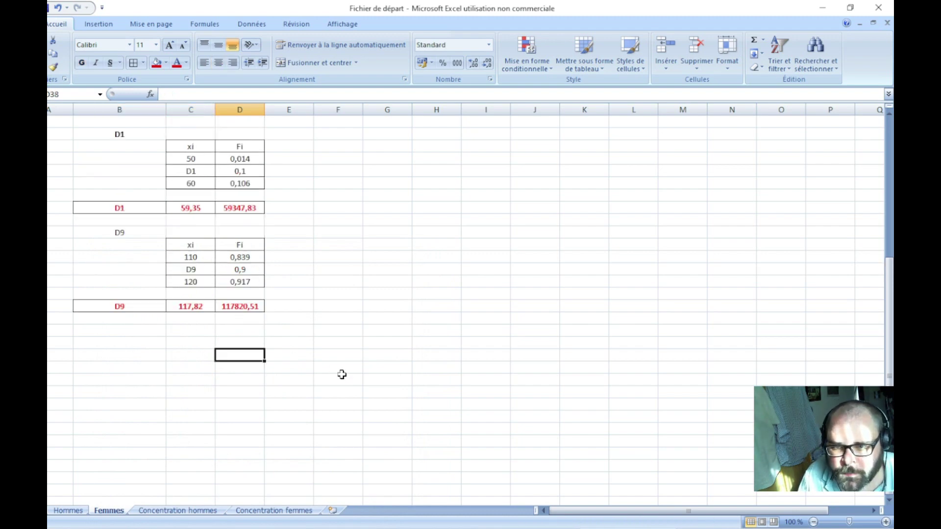
pyautogui.scroll(4, 304, 346)
pyautogui.scroll(-1, 271, 349)
pyautogui.scroll(-1, 270, 349)
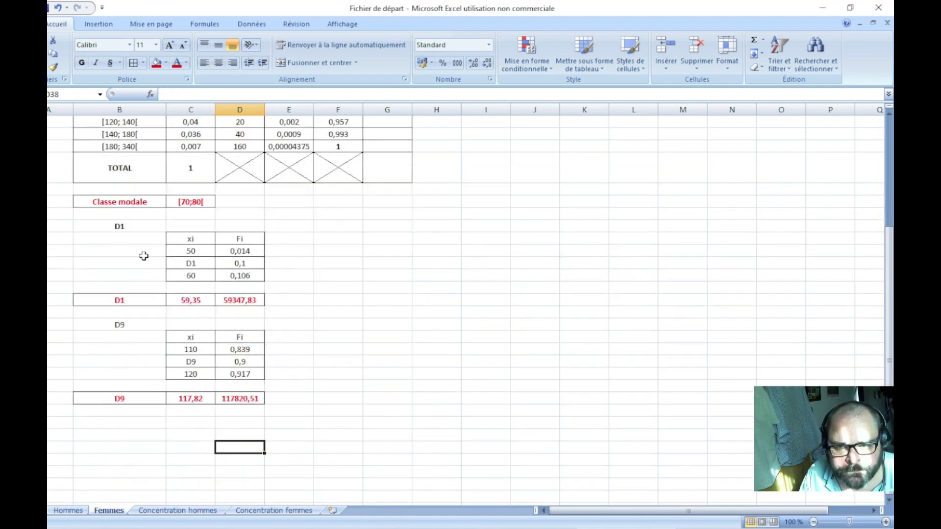
pyautogui.moveTo(117, 228); pyautogui.dragTo(407, 400)
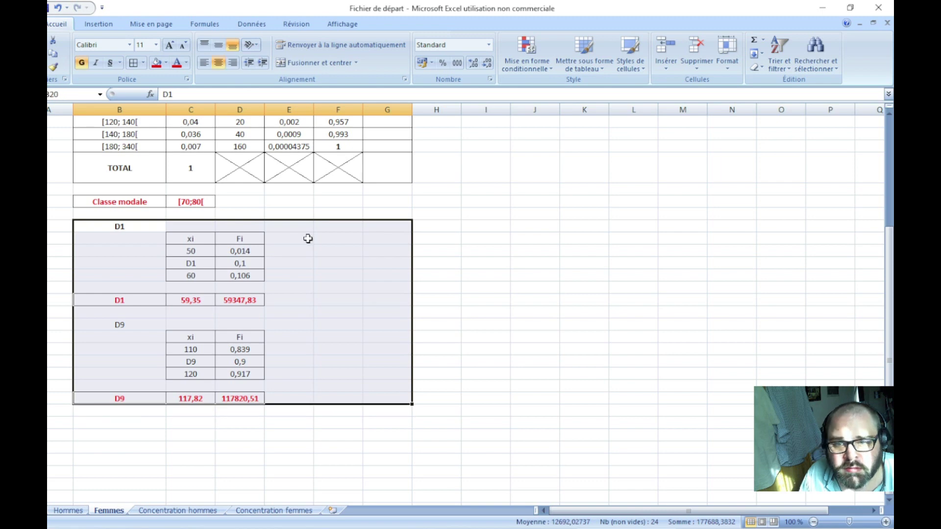
pyautogui.click(143, 62)
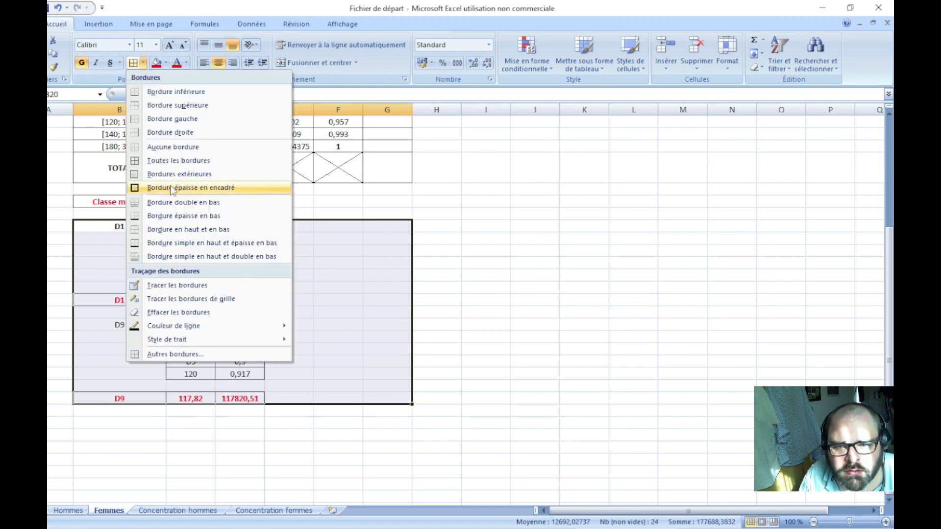
pyautogui.click(170, 185)
pyautogui.click(289, 338)
pyautogui.click(322, 289)
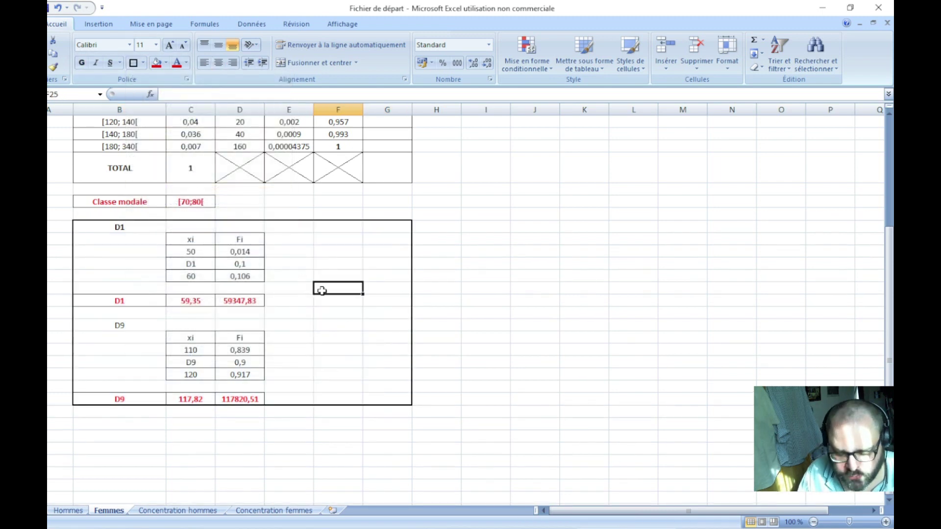
pyautogui.write('R')
pyautogui.write('D9/D1')
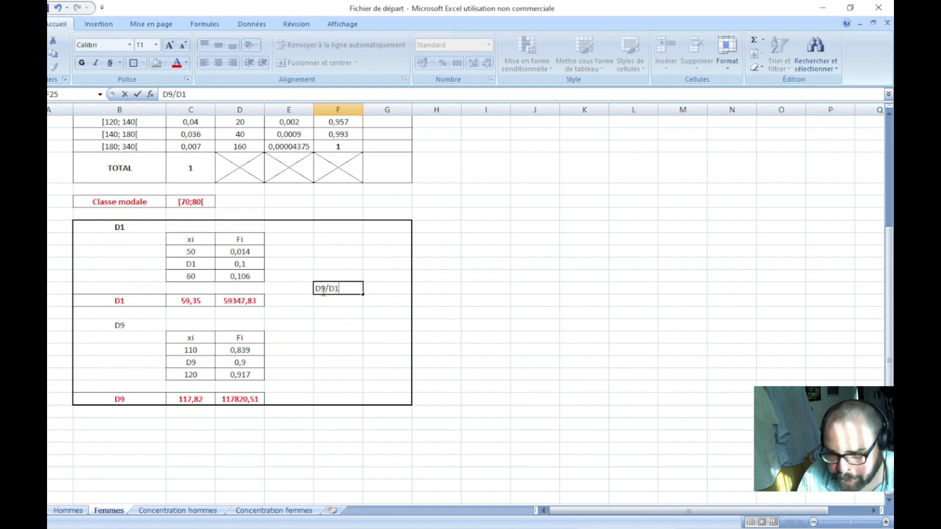
# - Confirm the D9/D1 label in F25 and enter the ratio formula =D34/D26 in G25
pyautogui.press('Tab')
pyautogui.write('=')
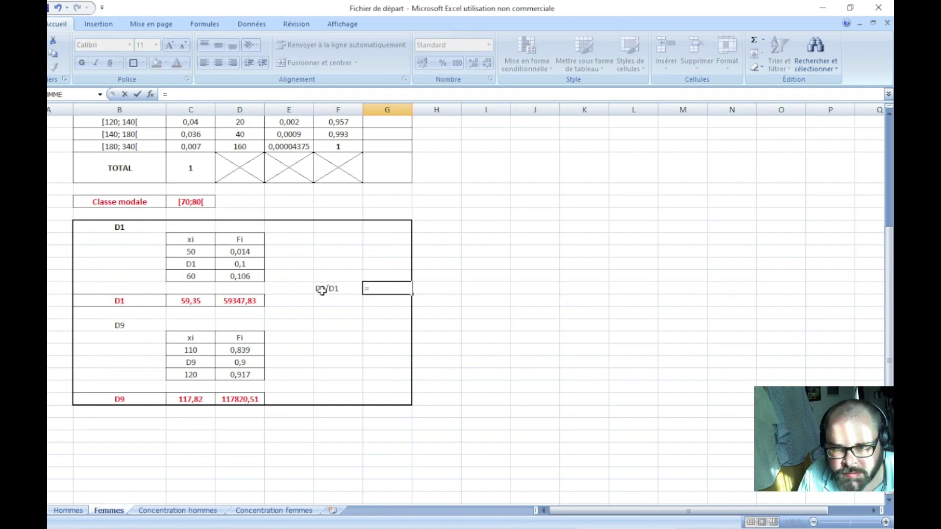
pyautogui.click(250, 398)
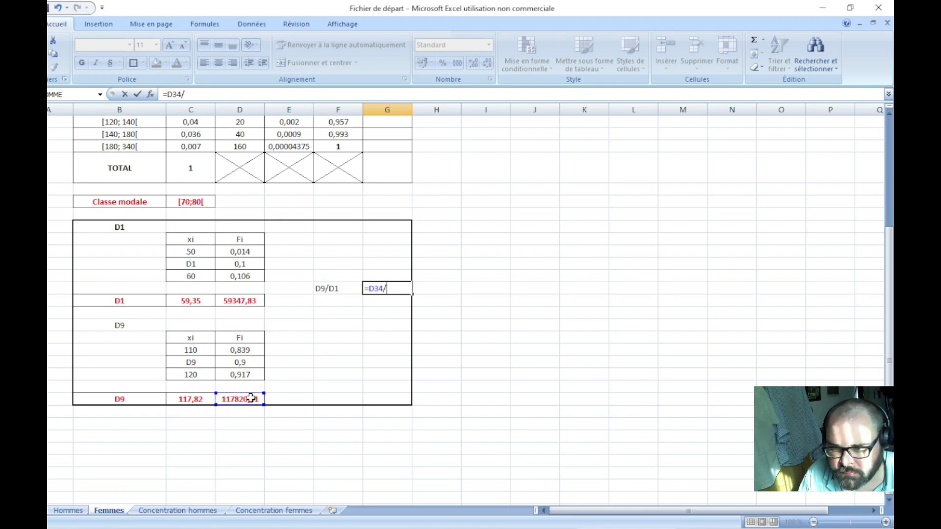
pyautogui.write('/')
pyautogui.click(251, 305)
pyautogui.press('Return')
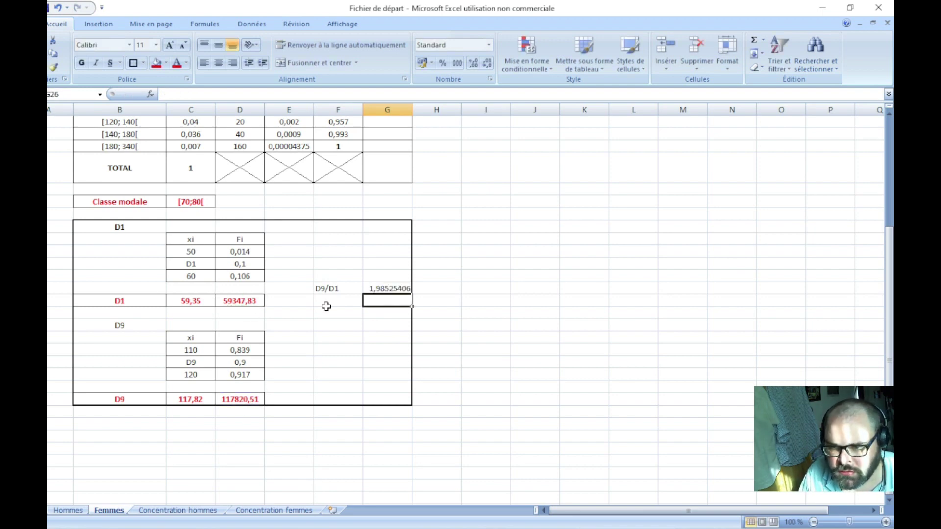
# - Fill F25:G25 red, add a border, and format the ratio as Nombre with 2 decimals
pyautogui.moveTo(333, 289); pyautogui.dragTo(380, 288)
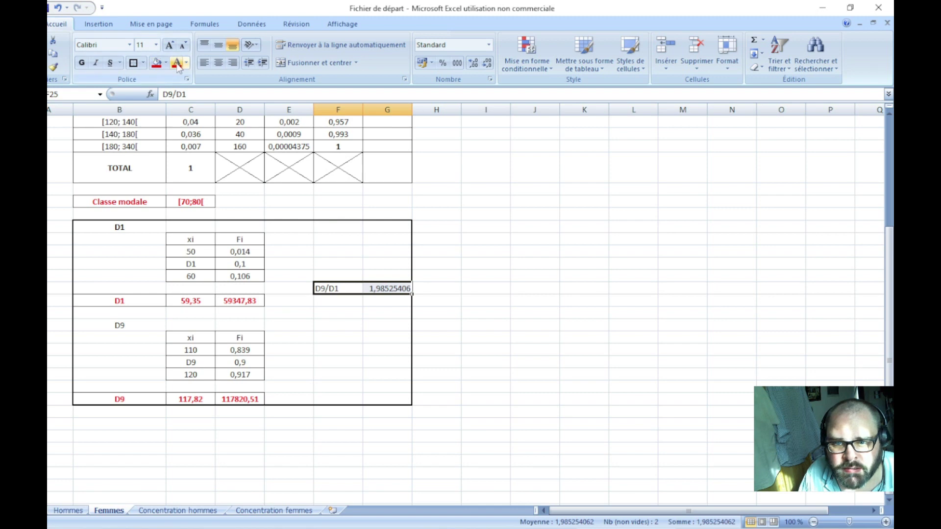
pyautogui.click(157, 63)
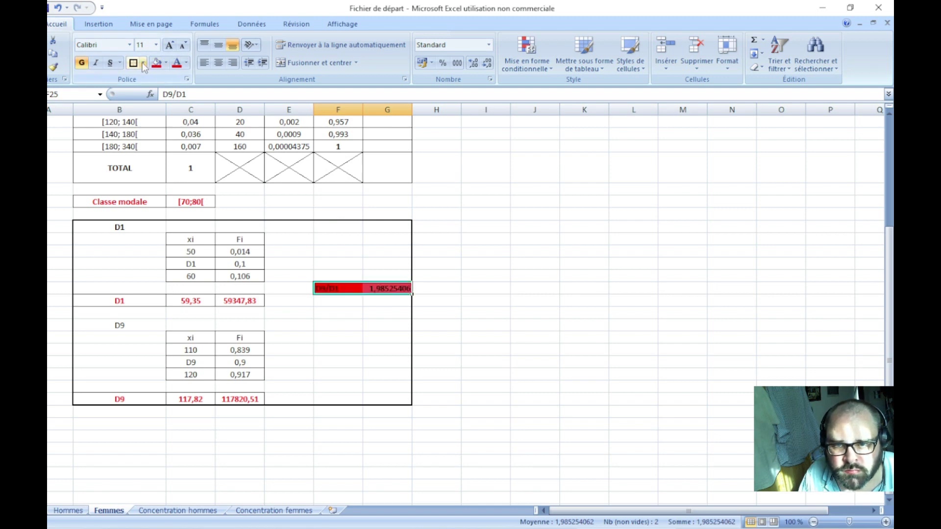
pyautogui.click(132, 62)
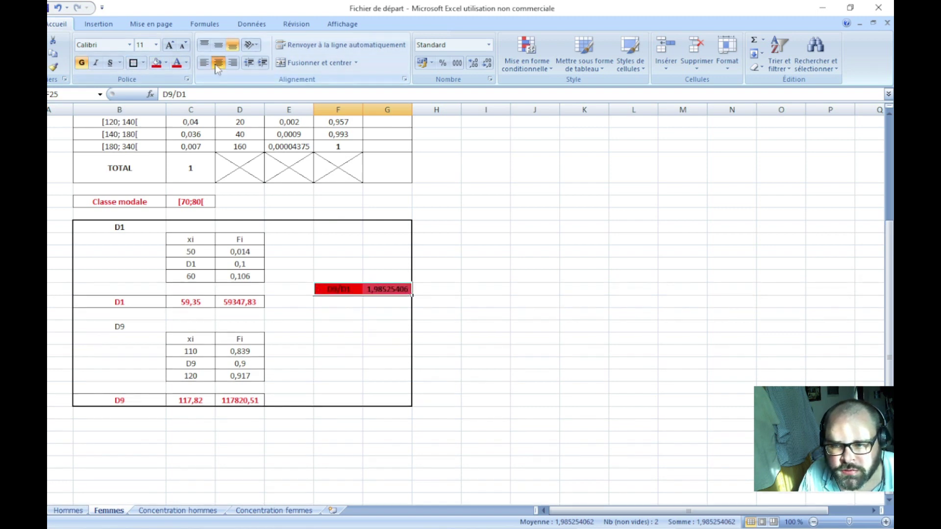
pyautogui.rightClick(380, 290)
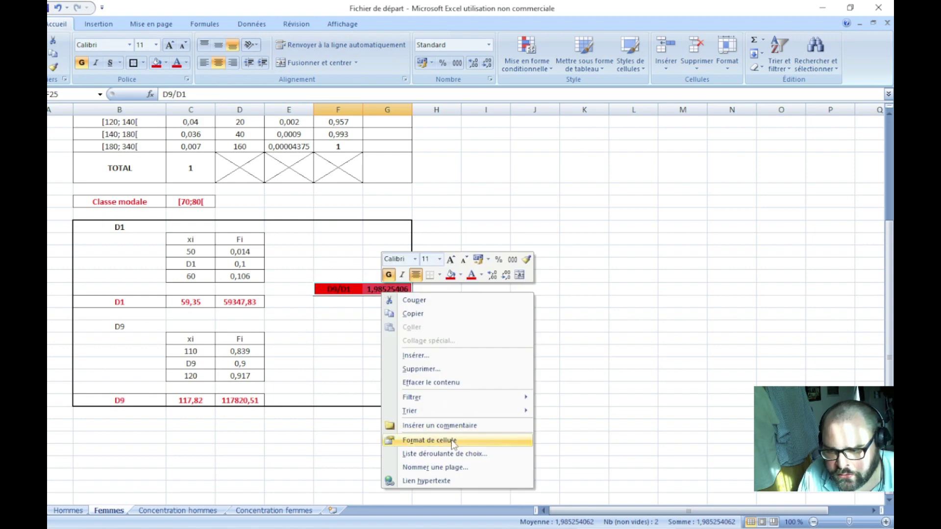
pyautogui.click(416, 437)
pyautogui.click(308, 307)
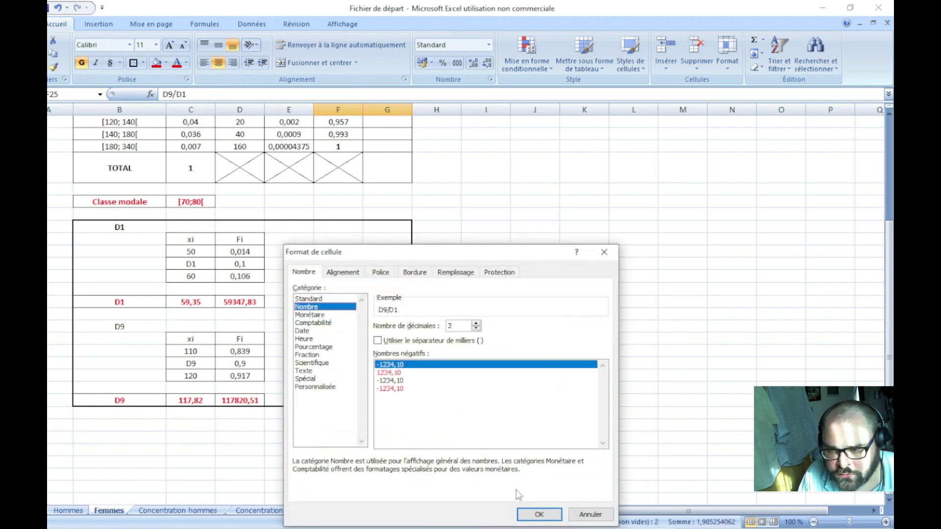
pyautogui.click(538, 512)
pyautogui.click(369, 342)
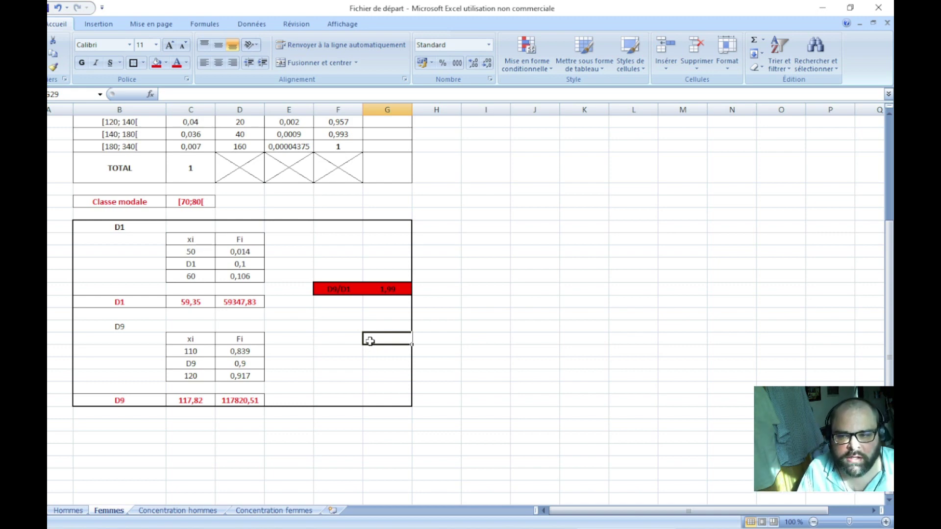
# - Glance at the Hommes sheet for comparison, then return to the Femmes sheet
pyautogui.click(68, 510)
pyautogui.scroll(2, 378, 321)
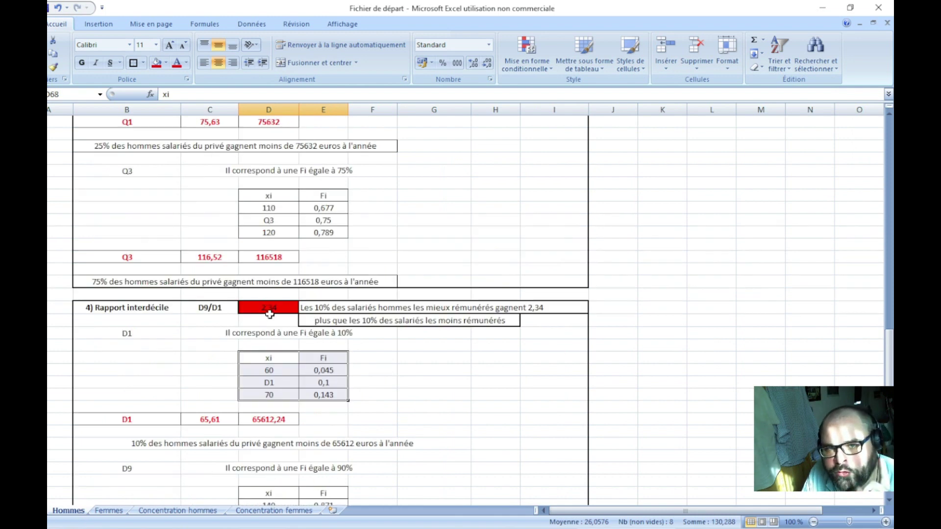
pyautogui.click(109, 510)
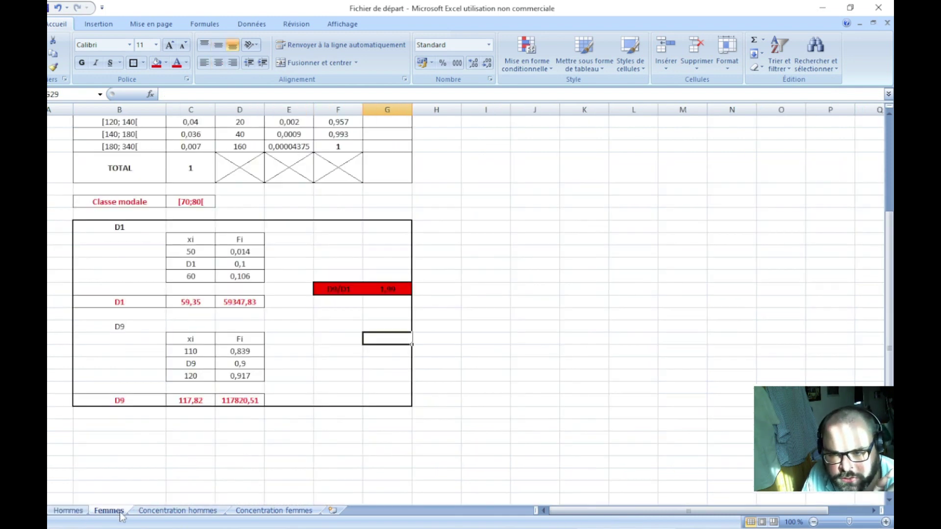
pyautogui.click(374, 314)
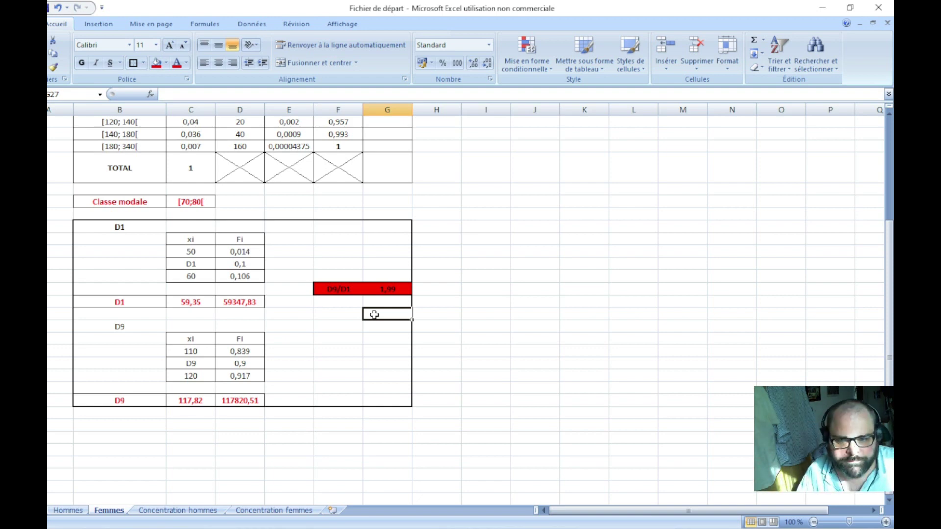
pyautogui.click(136, 324)
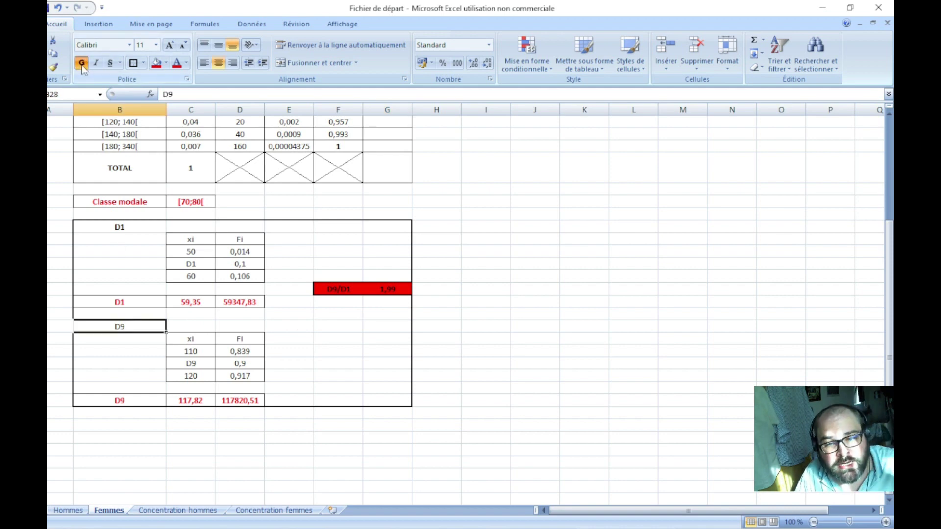
pyautogui.click(359, 326)
pyautogui.click(518, 320)
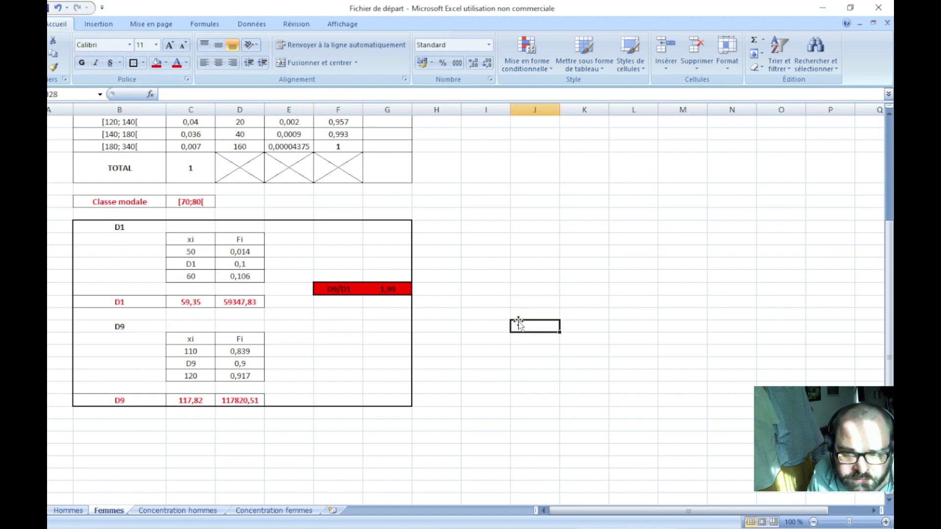
pyautogui.scroll(4, 481, 318)
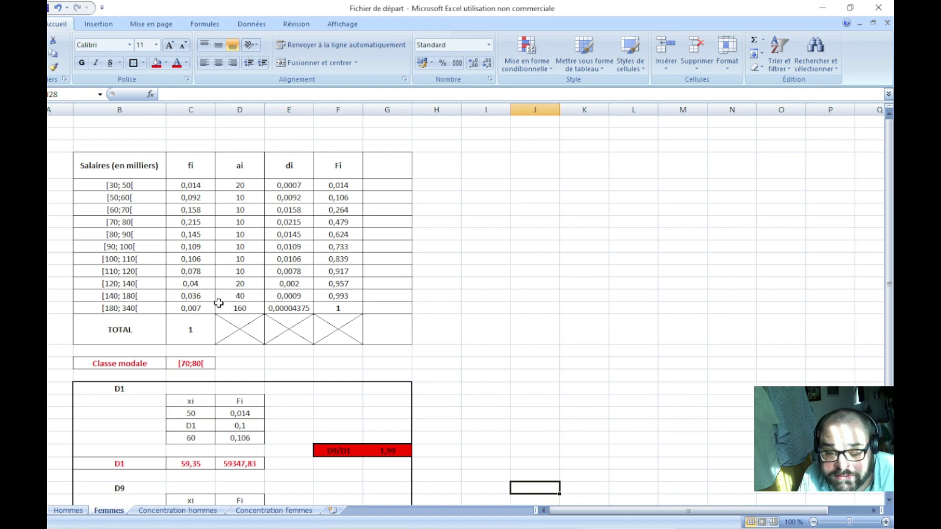
pyautogui.scroll(-4, 379, 245)
pyautogui.scroll(3, 441, 371)
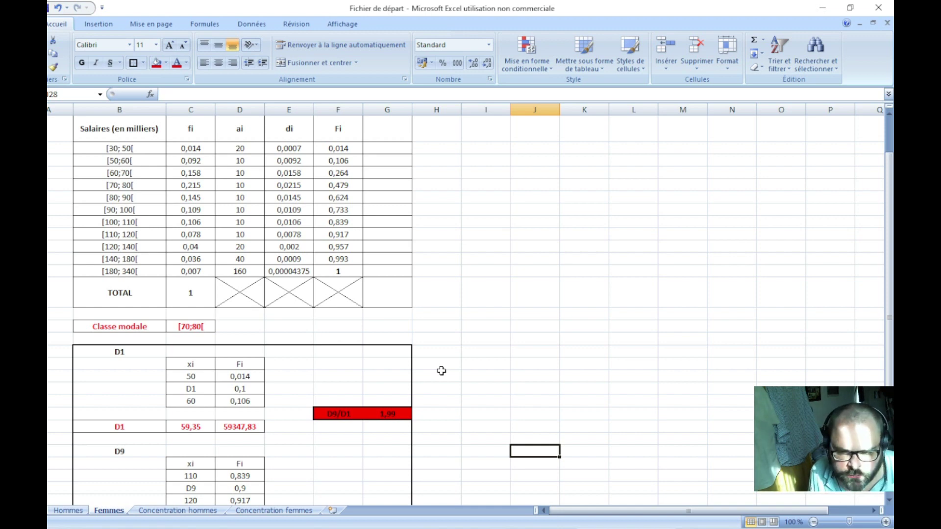
pyautogui.scroll(1, 441, 371)
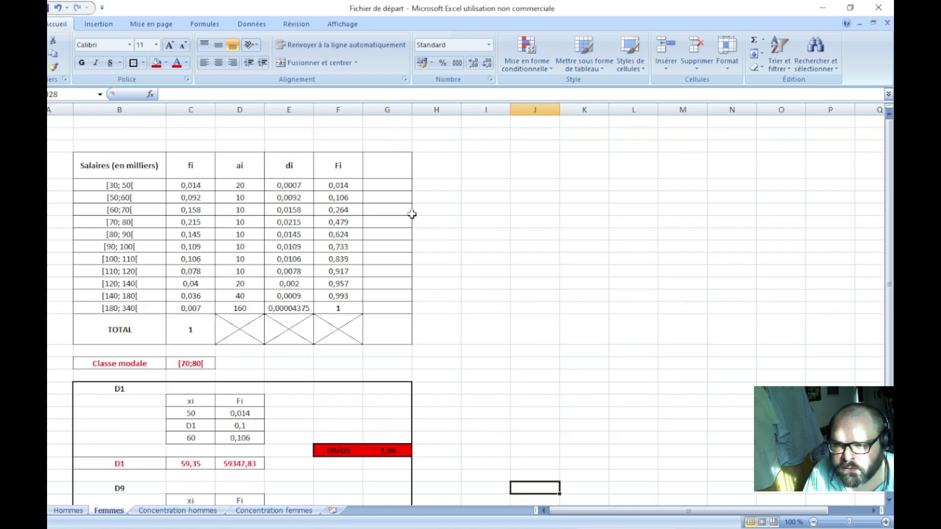
pyautogui.scroll(-4, 469, 271)
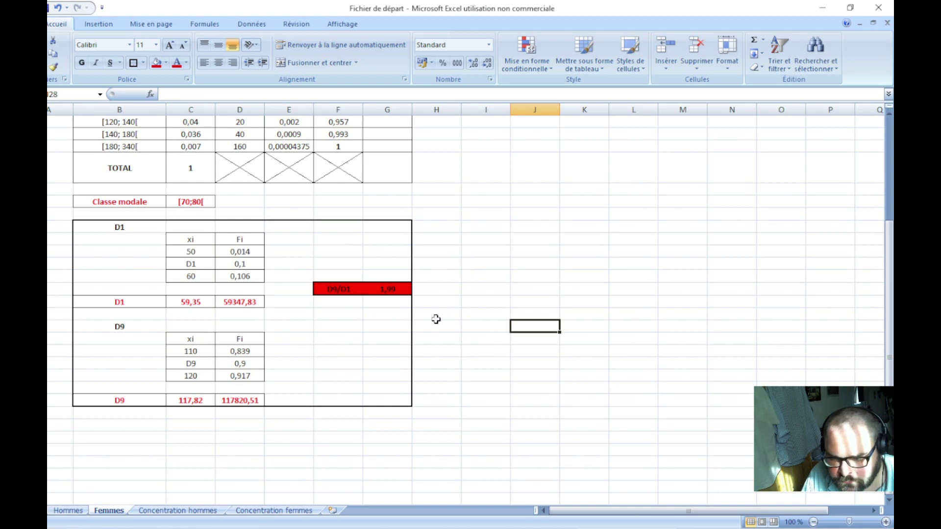
pyautogui.hotkey('alt', 'Tab')
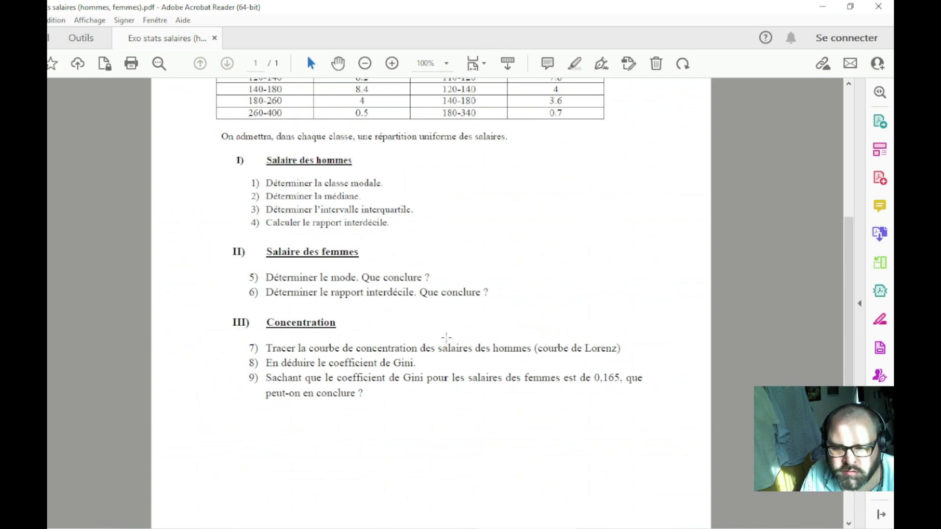
pyautogui.hotkey('alt', 'Tab')
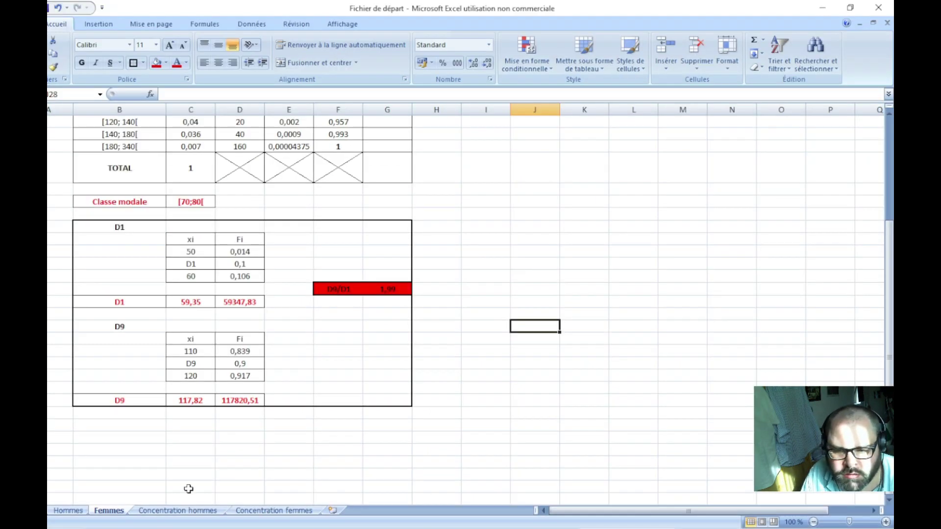
# - Copy the men's Salaires and fi table B4:C16 from Hommes into Concentration hommes
pyautogui.click(186, 511)
pyautogui.click(78, 512)
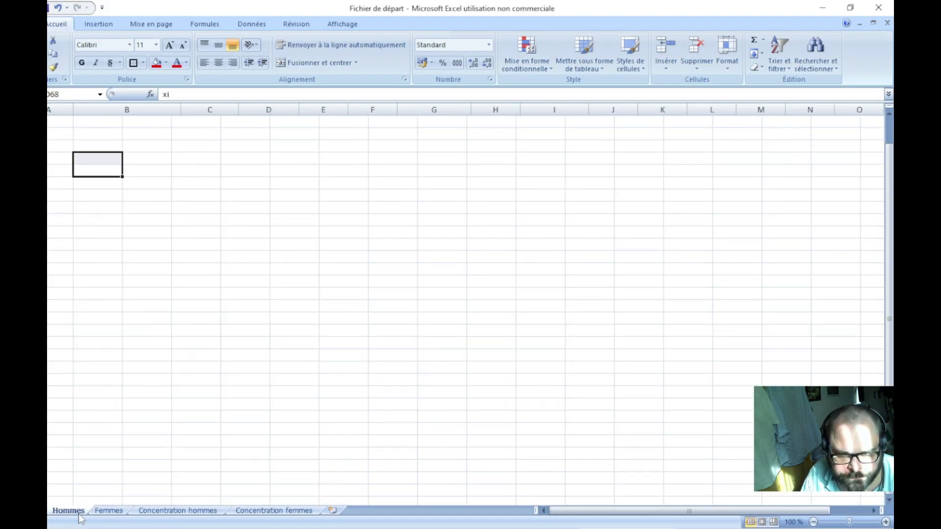
pyautogui.scroll(10, 156, 389)
pyautogui.scroll(5, 155, 388)
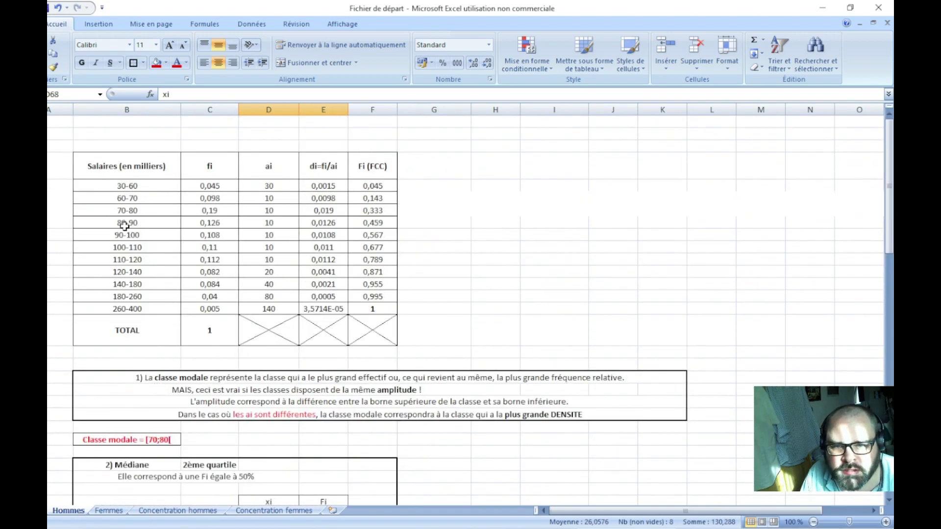
pyautogui.moveTo(139, 164); pyautogui.dragTo(220, 326)
pyautogui.hotkey('ctrl', 'c')
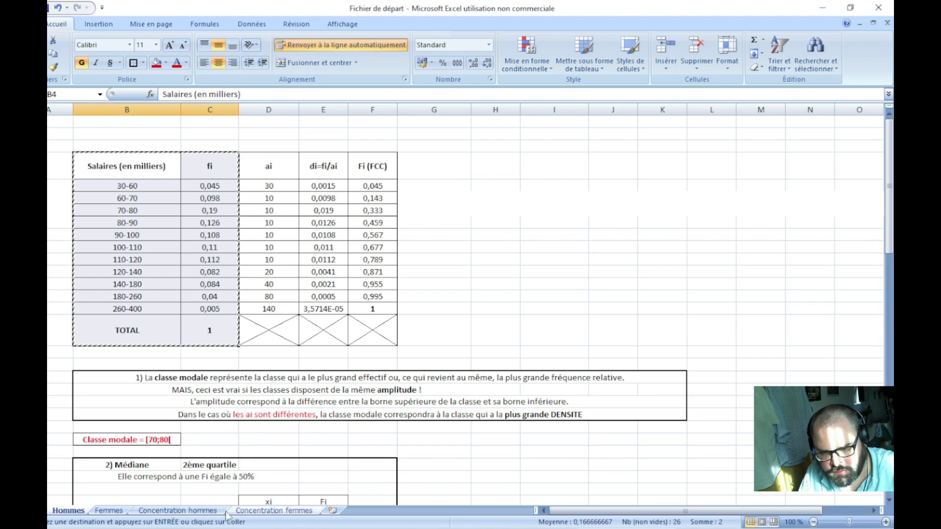
pyautogui.click(177, 510)
pyautogui.hotkey('ctrl', 'v')
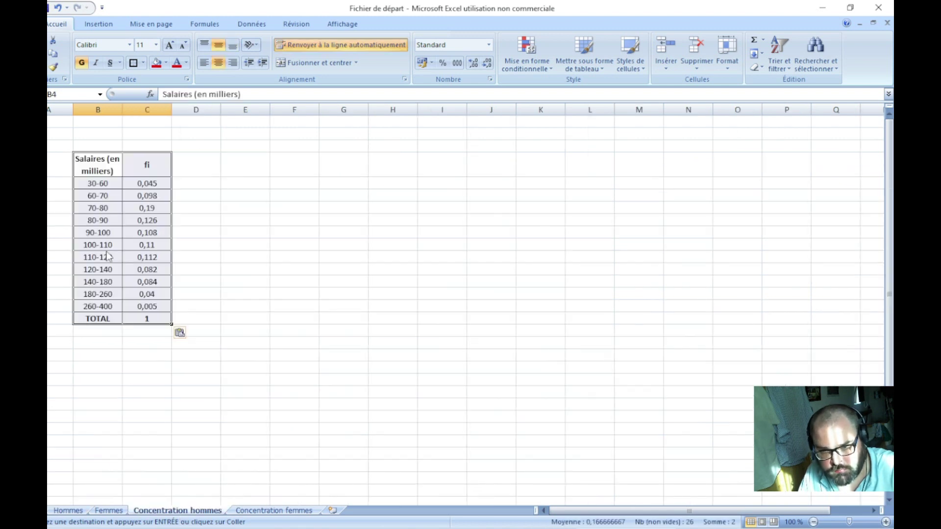
# - Widen the salaries column, centre every cell on the sheet, and make header row 4 taller
pyautogui.click(247, 220)
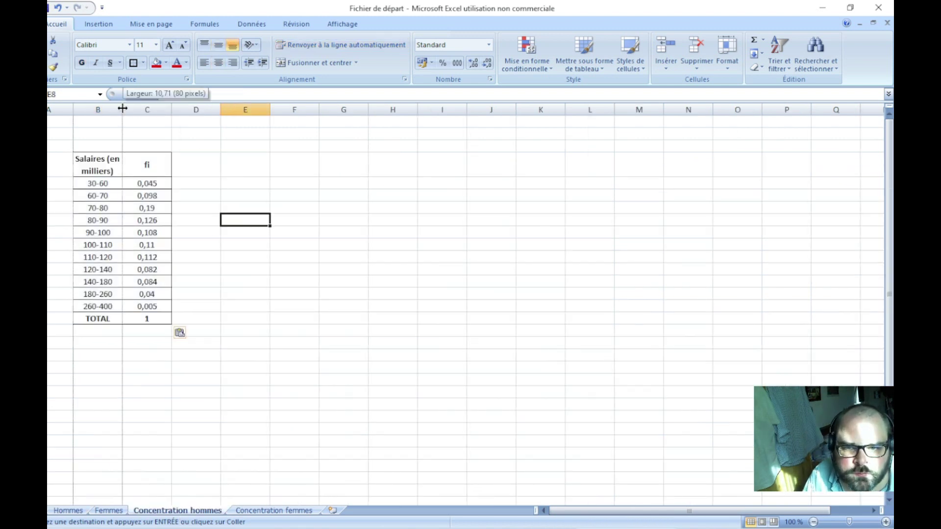
pyautogui.moveTo(123, 109); pyautogui.dragTo(171, 108)
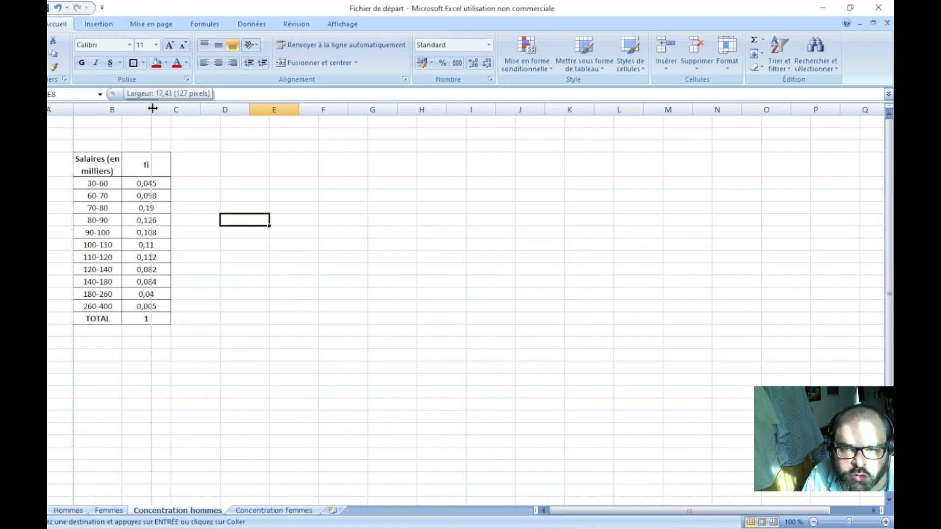
pyautogui.click(272, 338)
pyautogui.hotkey('ctrl', 'a')
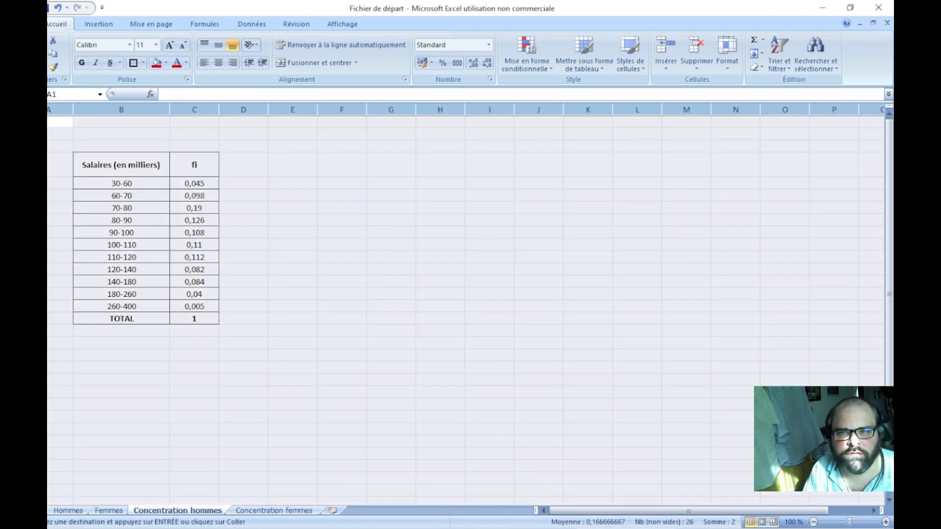
pyautogui.click(219, 62)
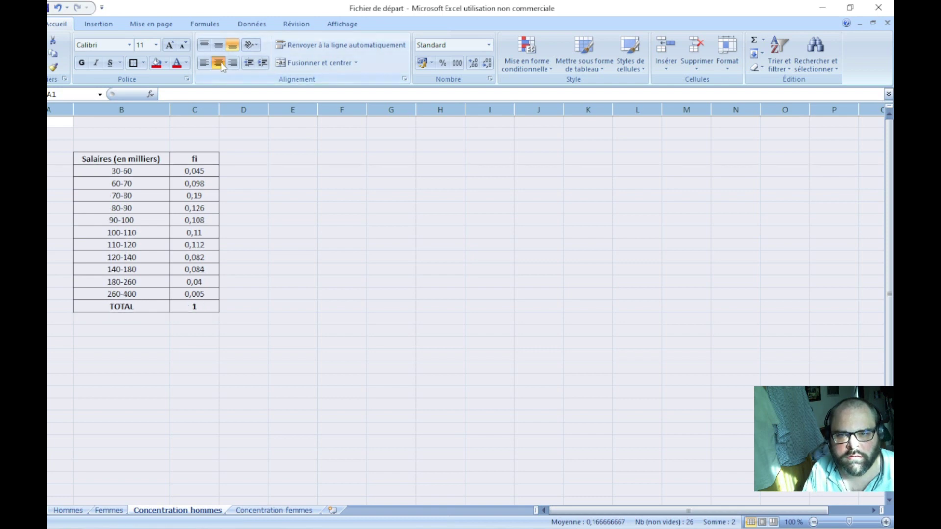
pyautogui.click(316, 352)
pyautogui.moveTo(48, 165); pyautogui.dragTo(48, 177)
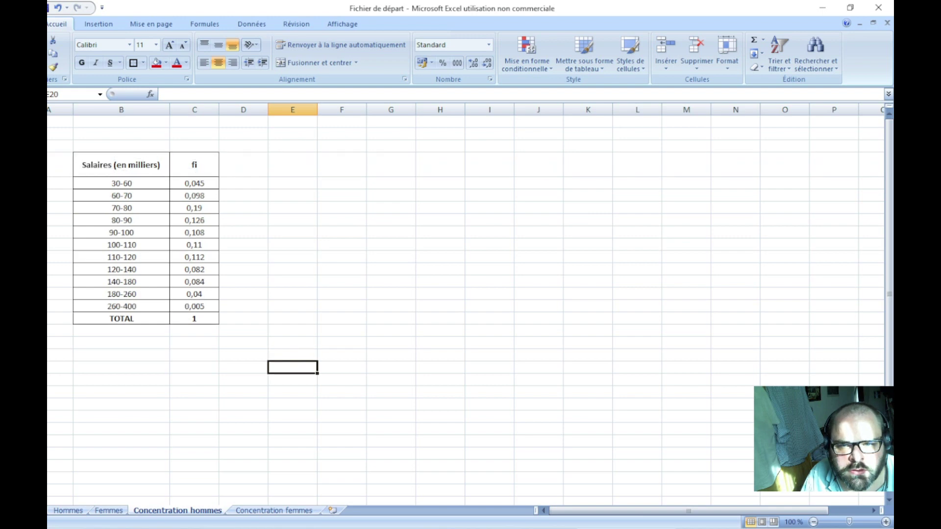
pyautogui.click(303, 254)
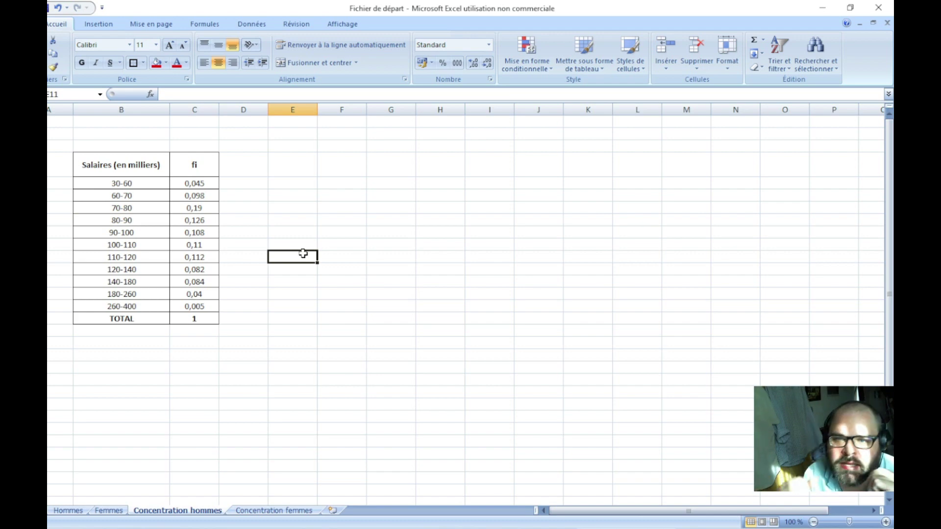
pyautogui.click(258, 163)
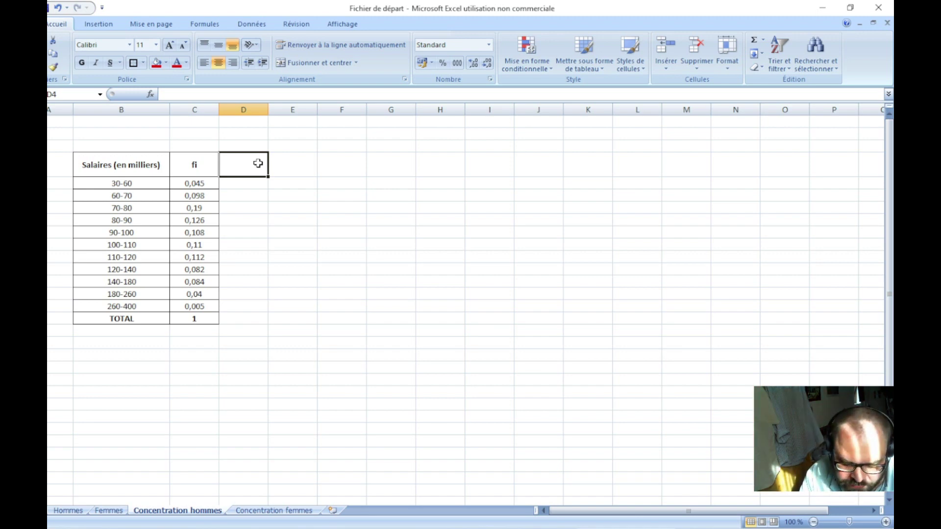
# - Add an ni header in D4 and fill =C5*200000 from D5 down to the TOTAL row
pyautogui.write('ni')
pyautogui.press('Return')
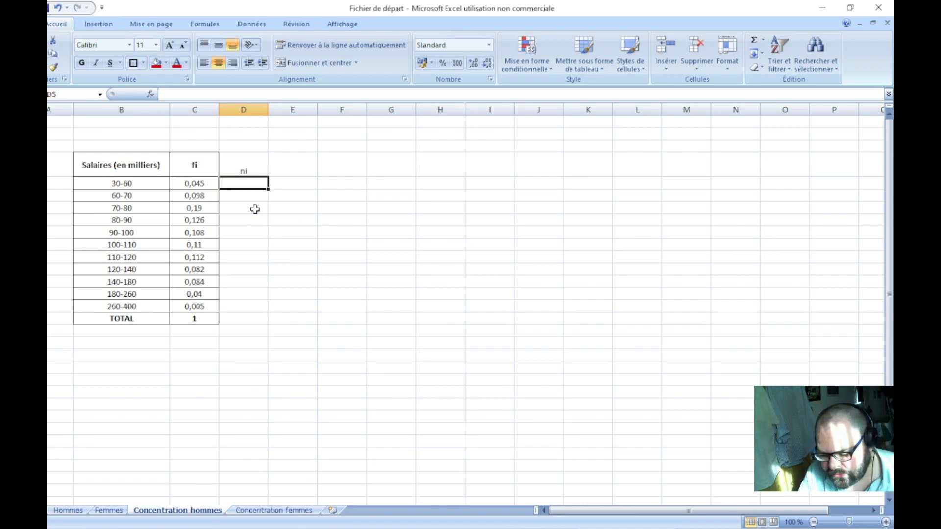
pyautogui.write('=')
pyautogui.click(198, 182)
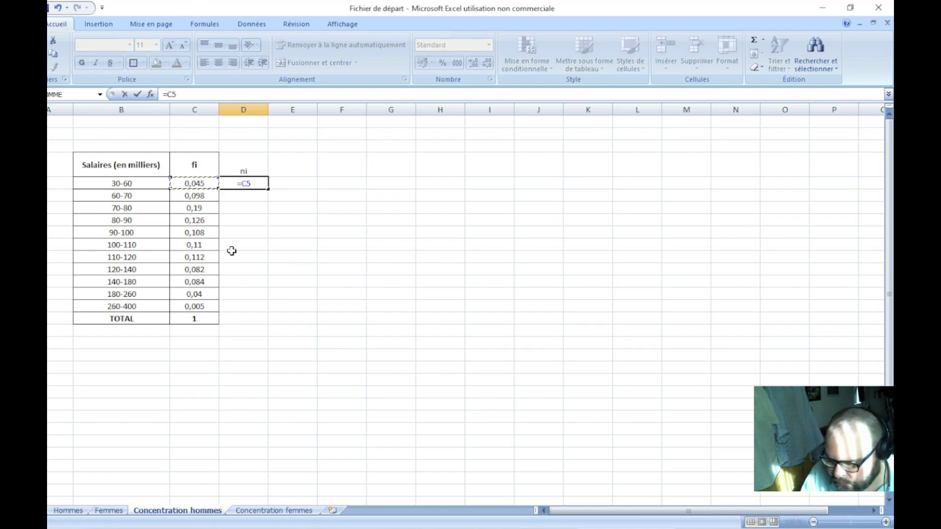
pyautogui.write('*200000')
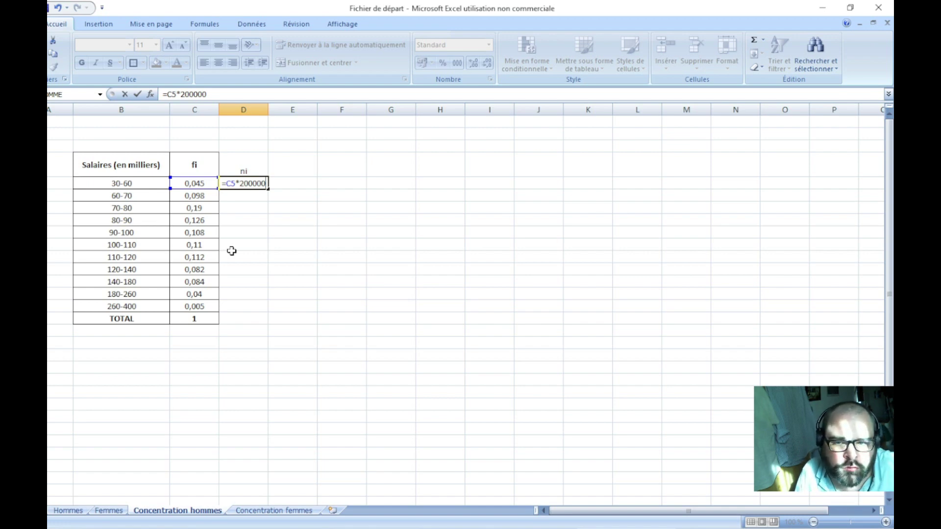
pyautogui.press('Return')
pyautogui.click(245, 184)
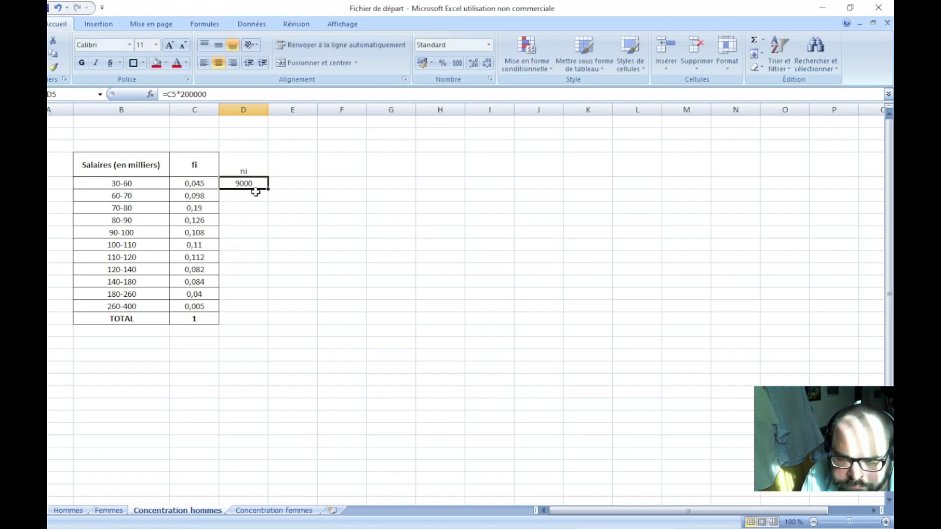
pyautogui.moveTo(267, 189); pyautogui.dragTo(263, 318)
pyautogui.click(240, 364)
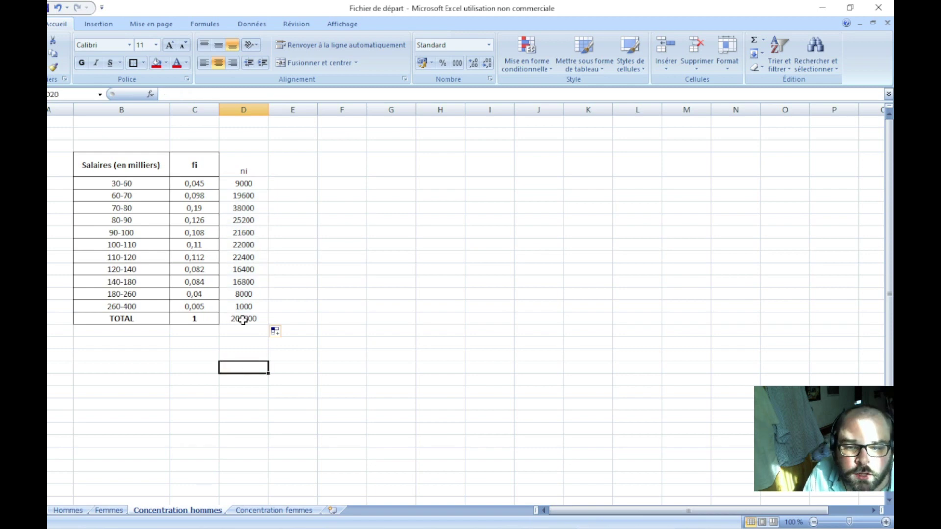
pyautogui.click(243, 320)
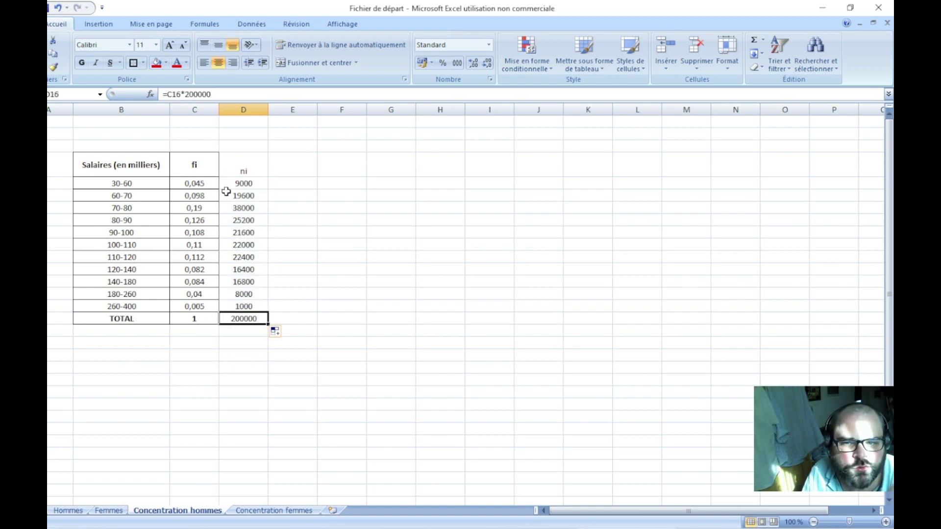
# - Apply All Borders to D4:G16, middle-align the range, and bold the 200000 total
pyautogui.moveTo(248, 162)
pyautogui.mouseDown()
pyautogui.moveTo(302, 177)
pyautogui.moveTo(367, 315)
pyautogui.mouseUp()
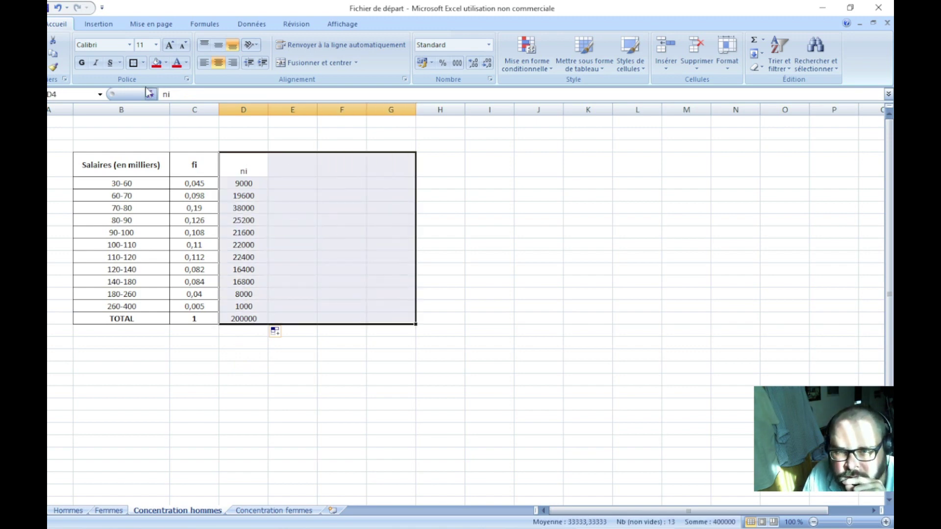
pyautogui.click(142, 63)
pyautogui.click(181, 161)
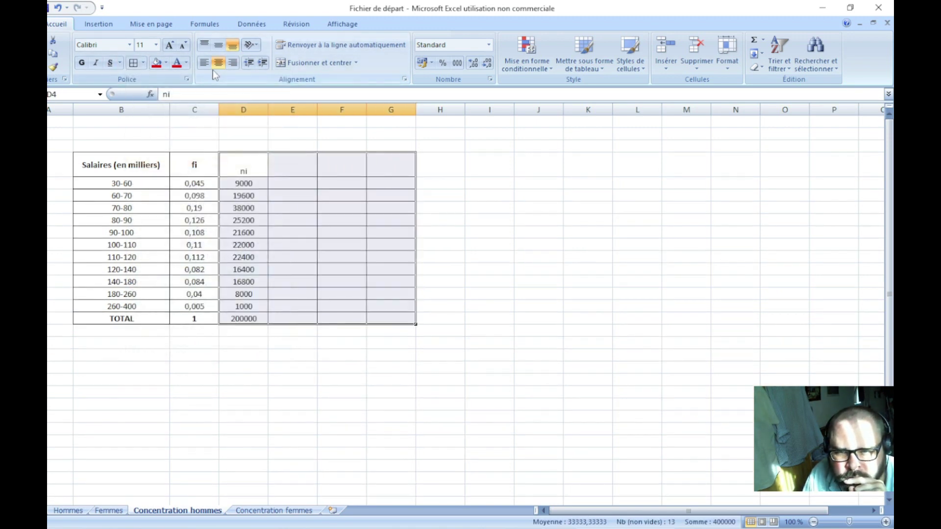
pyautogui.click(218, 45)
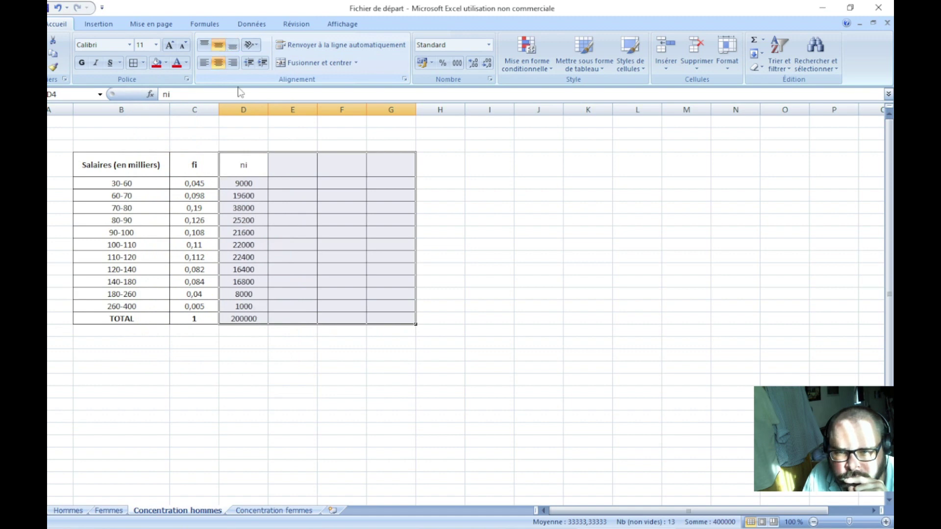
pyautogui.click(284, 391)
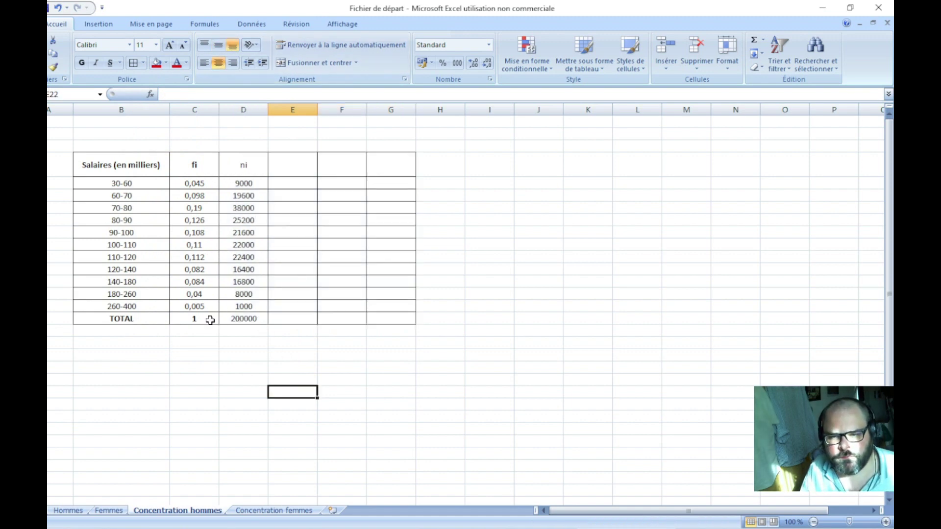
pyautogui.moveTo(226, 319); pyautogui.dragTo(392, 321)
pyautogui.click(81, 62)
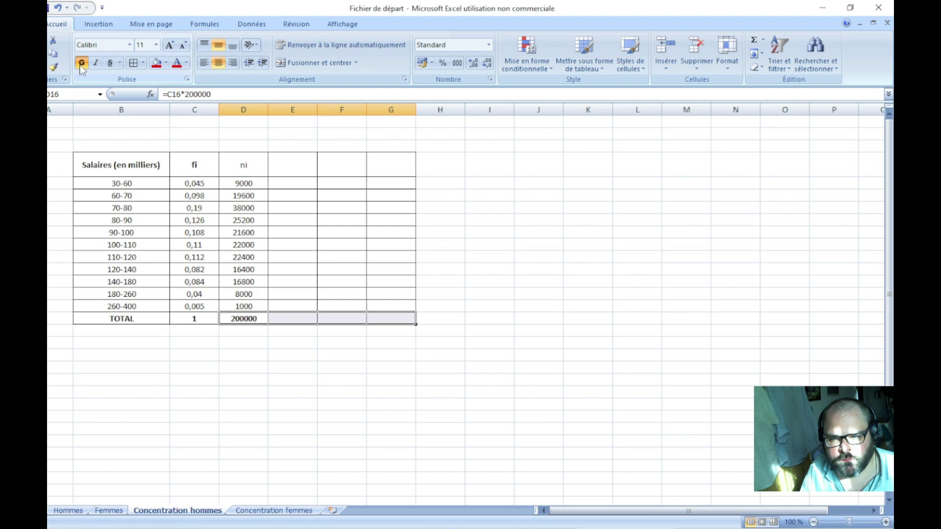
pyautogui.click(308, 427)
pyautogui.click(287, 171)
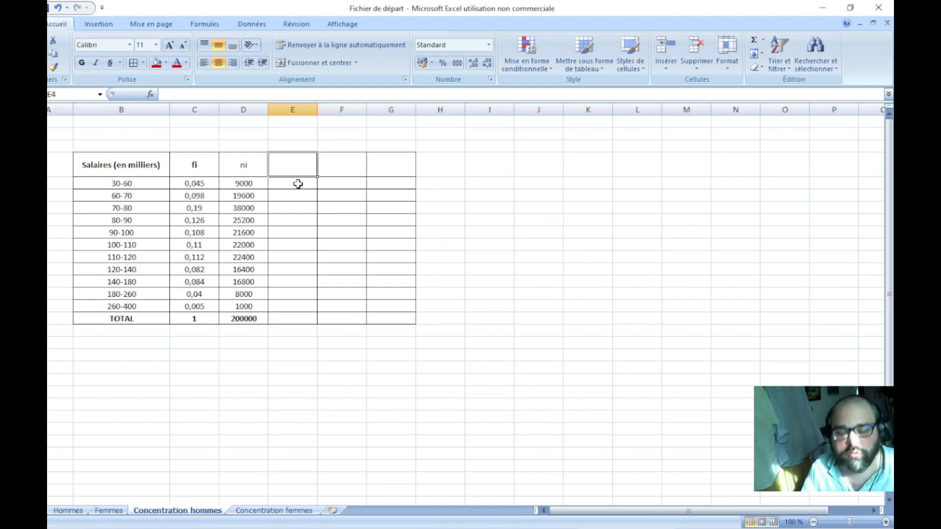
# - Type the ci header and midpoints 45, 65, 75, 85, 95, 105, 115, 130 into E5:E12
pyautogui.write('ci')
pyautogui.press('Return')
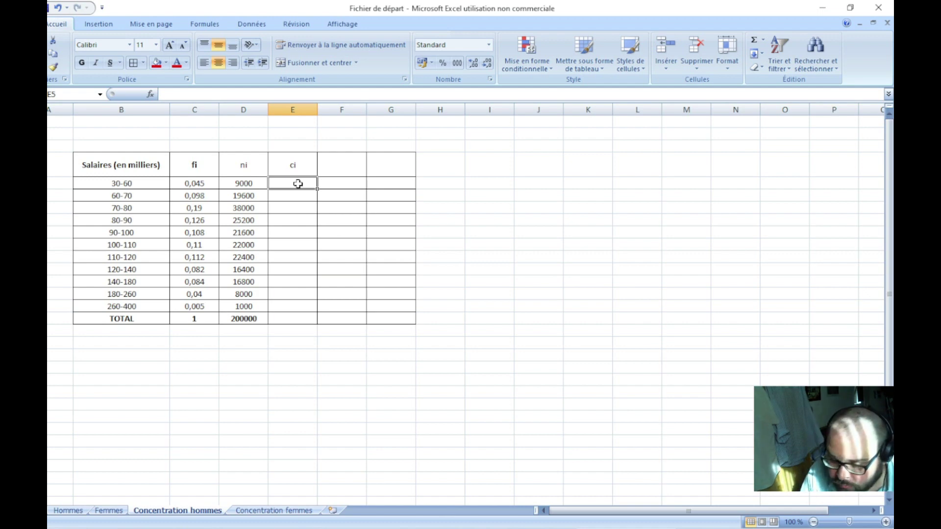
pyautogui.write('45')
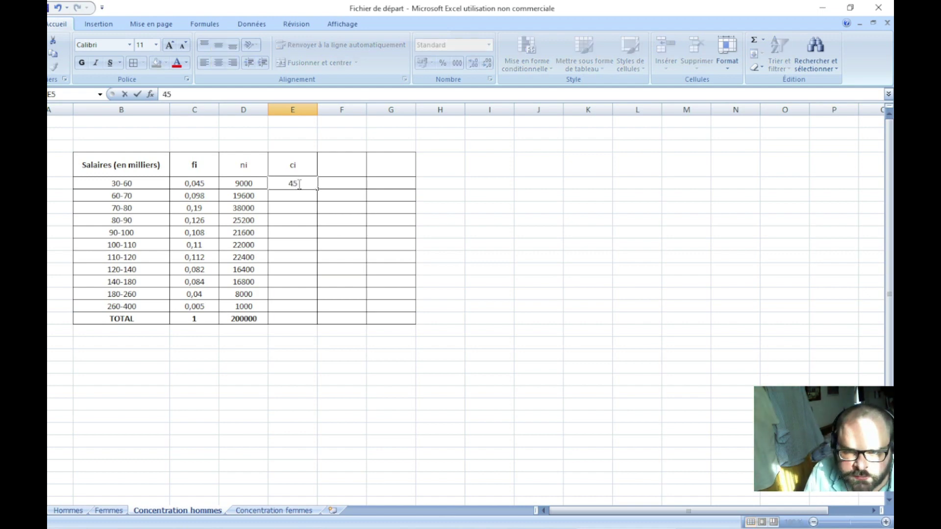
pyautogui.press('Return')
pyautogui.write('65')
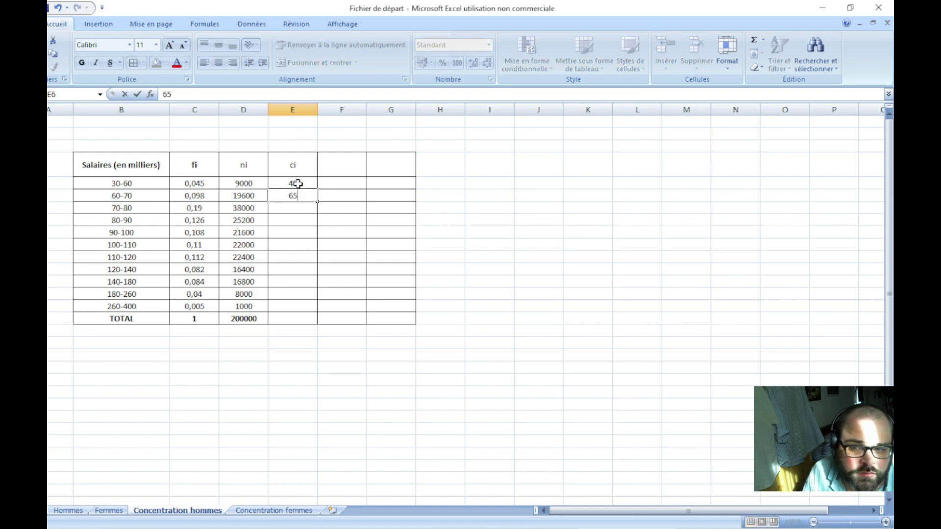
pyautogui.press('Return')
pyautogui.write('7')
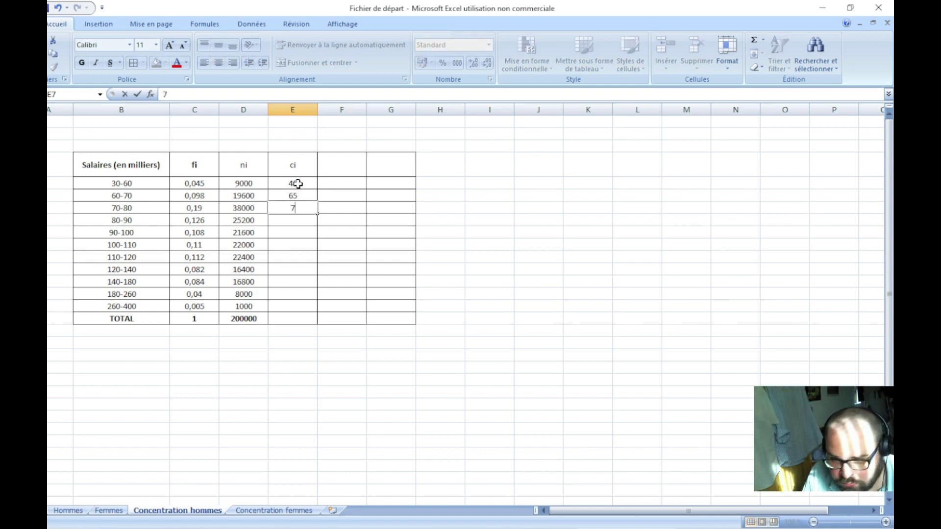
pyautogui.write('5')
pyautogui.press('Return')
pyautogui.write('85')
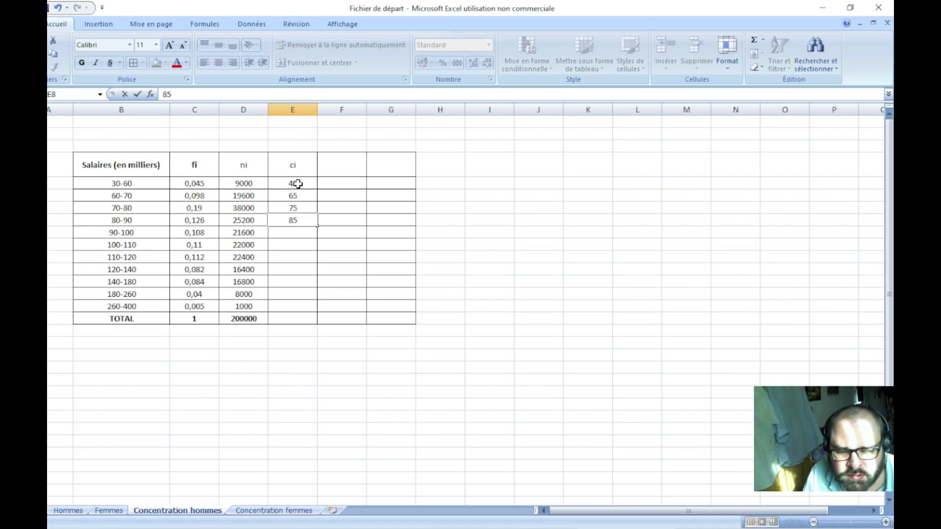
pyautogui.press('Return')
pyautogui.write('95')
pyautogui.press('Return')
pyautogui.write('1')
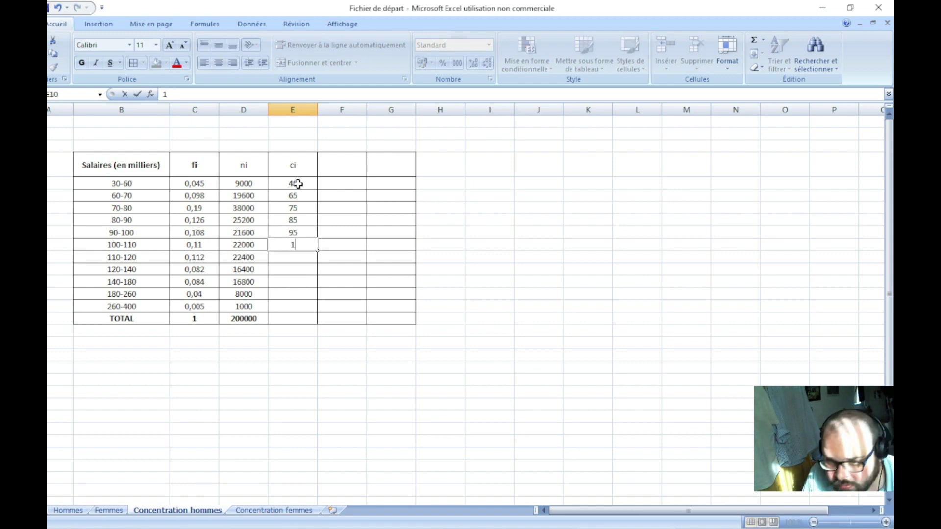
pyautogui.write('05')
pyautogui.press('Return')
pyautogui.write('11')
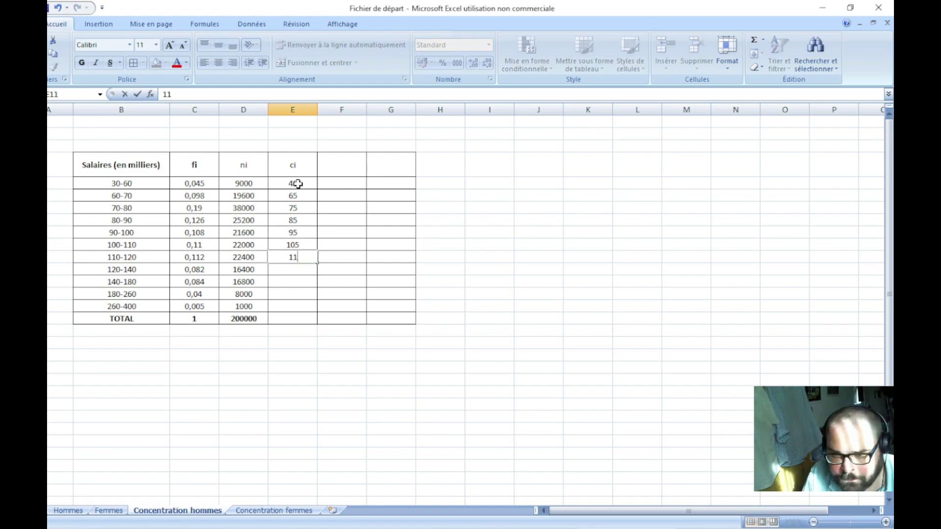
pyautogui.write('5')
pyautogui.press('Return')
pyautogui.write('130')
pyautogui.press('Return')
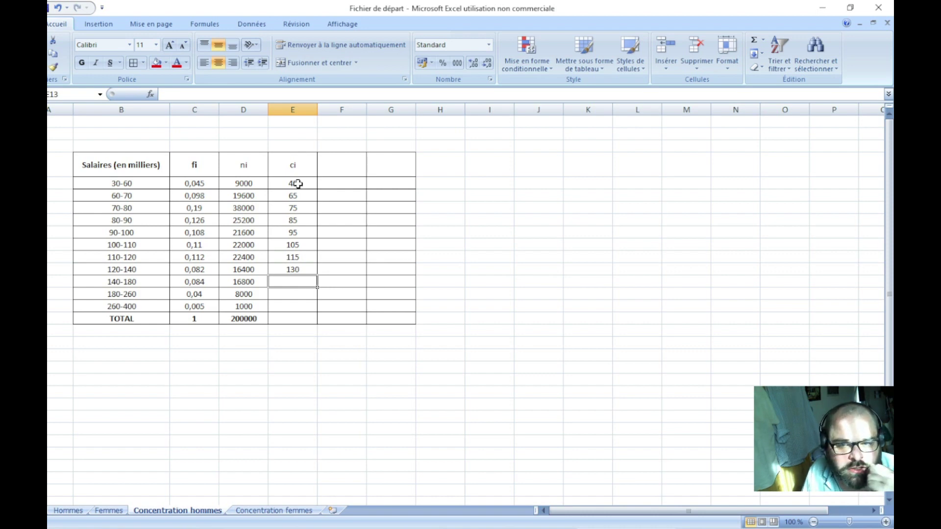
# - Enter 160, =(180+260)/2 and =(260+400)/2 for the last classes, then heighten the TOTAL row
pyautogui.write('160')
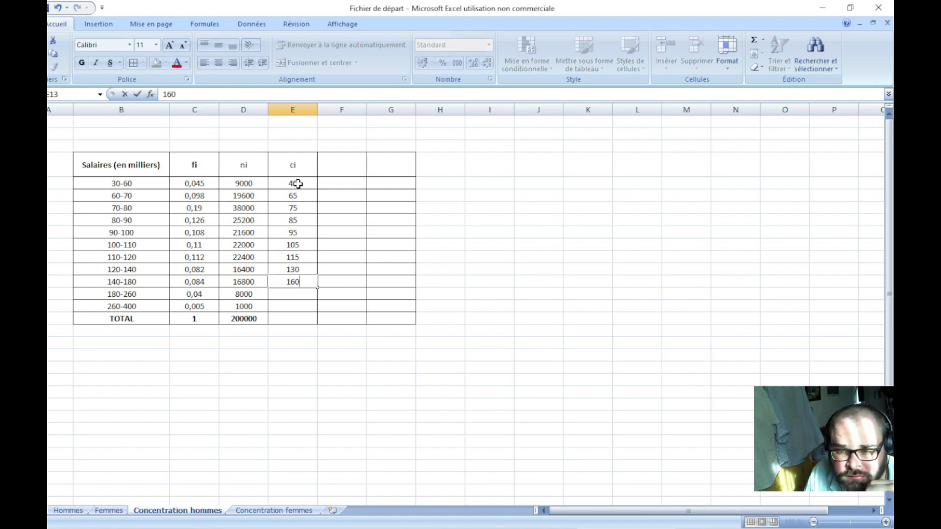
pyautogui.press('Return')
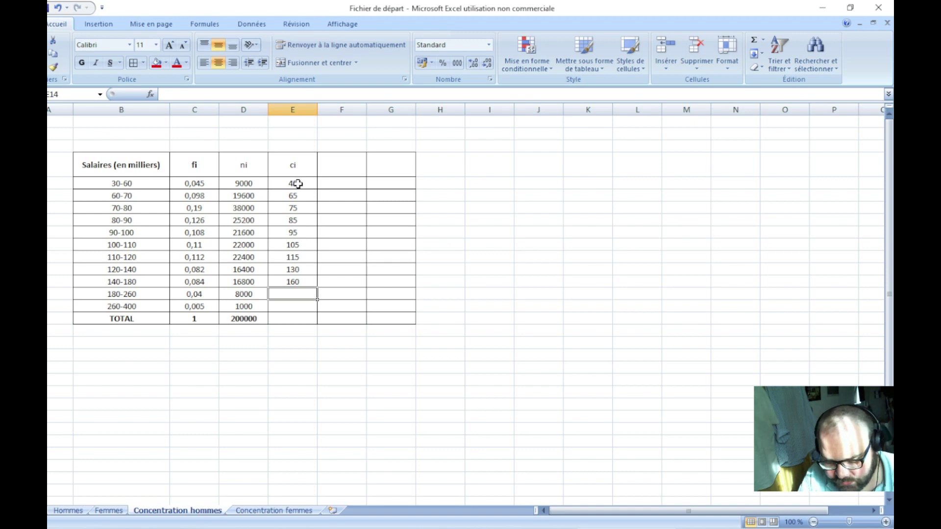
pyautogui.write('=')
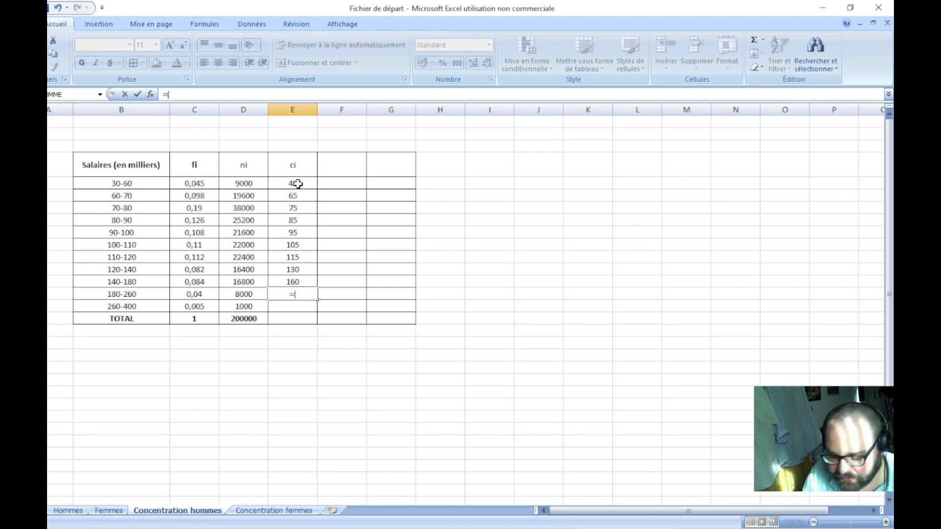
pyautogui.write('(180+')
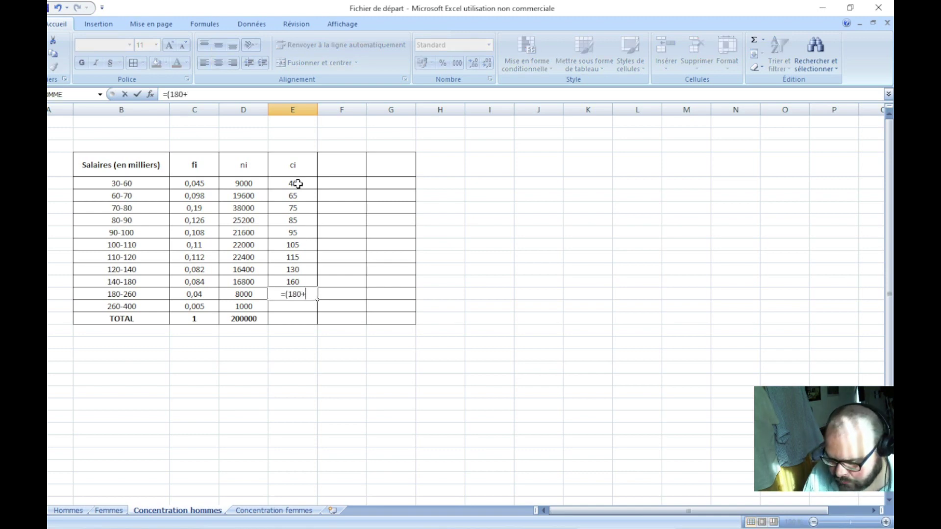
pyautogui.write('260)/2')
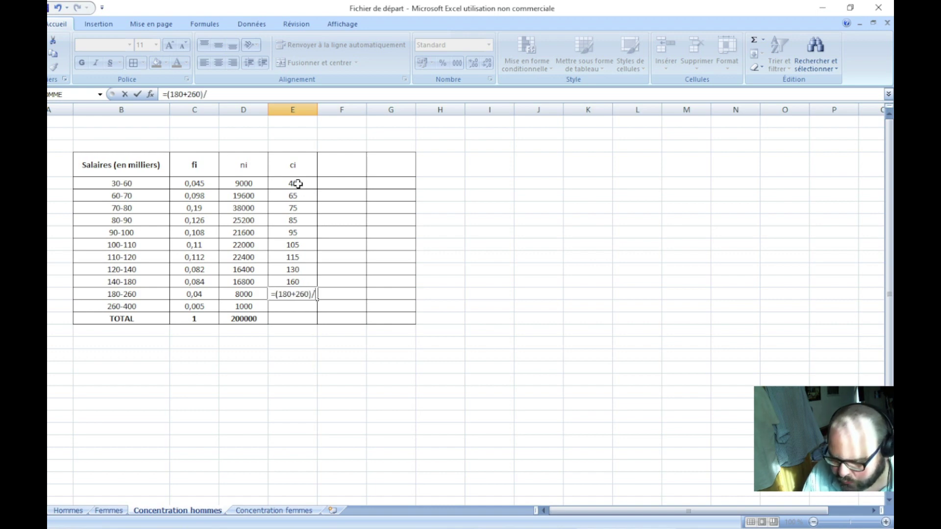
pyautogui.press('Return')
pyautogui.write('=(')
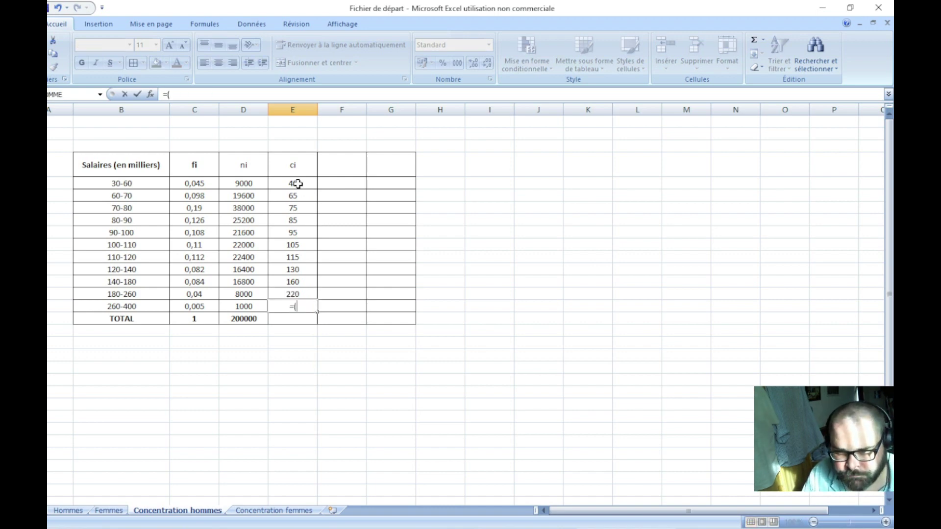
pyautogui.write('260+40')
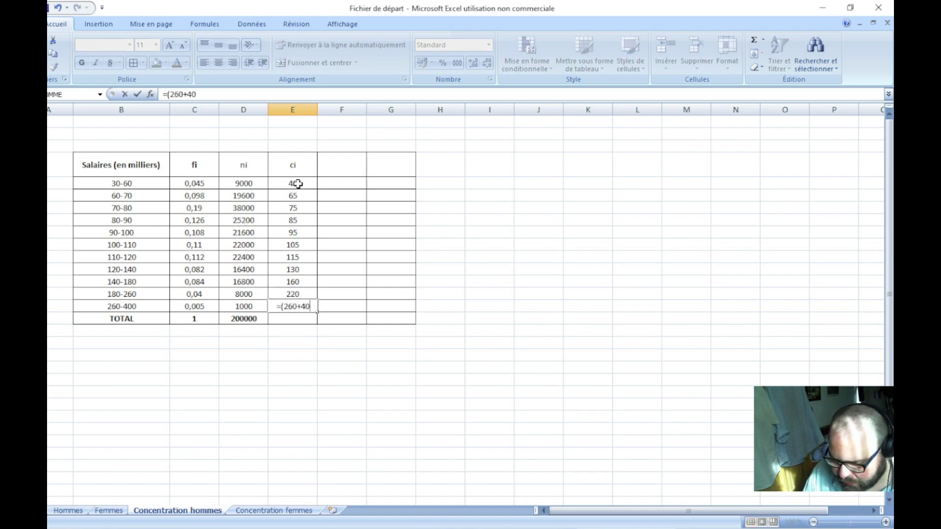
pyautogui.write('0)/2')
pyautogui.press('Return')
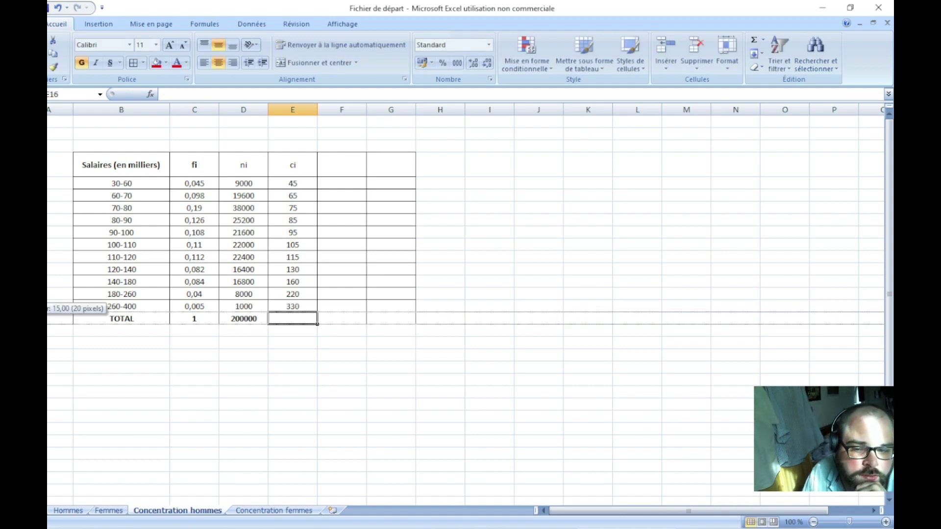
pyautogui.moveTo(49, 325); pyautogui.dragTo(49, 343)
# - Add the ni*ci header in F4 and the product formula =D5*E5 in F5
pyautogui.click(354, 184)
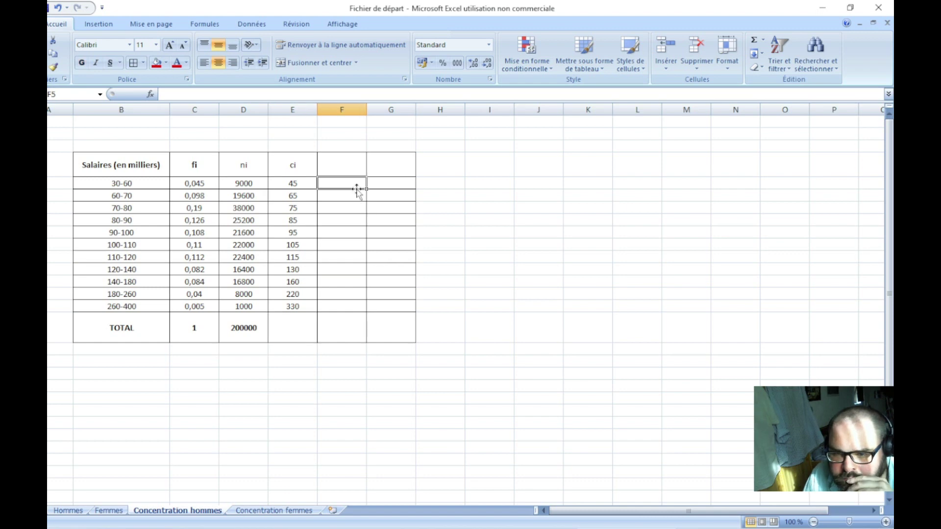
pyautogui.click(339, 167)
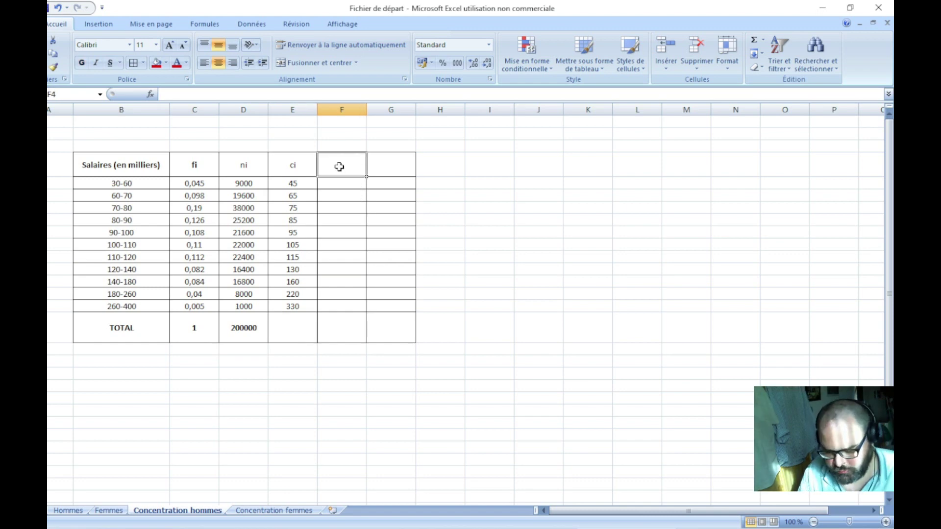
pyautogui.write('=')
pyautogui.press('Escape')
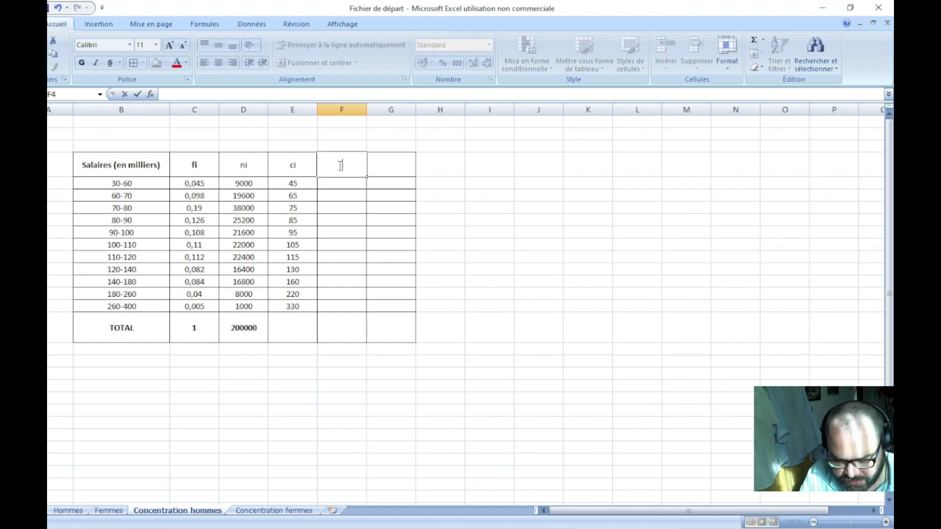
pyautogui.write('ni*ci')
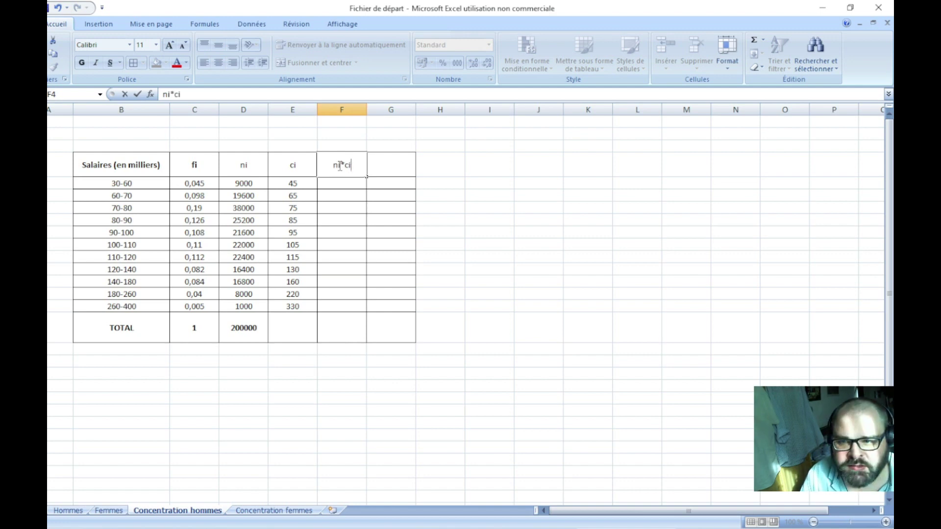
pyautogui.press('Return')
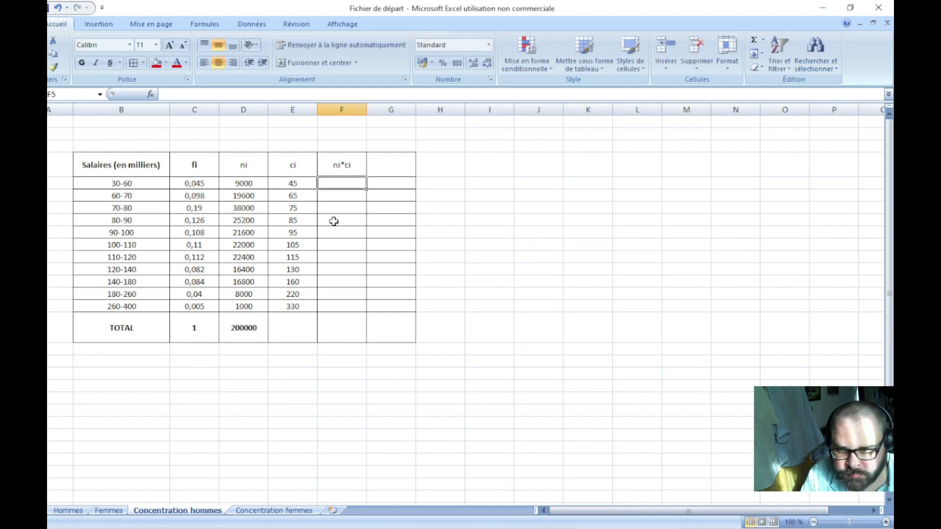
pyautogui.write('=')
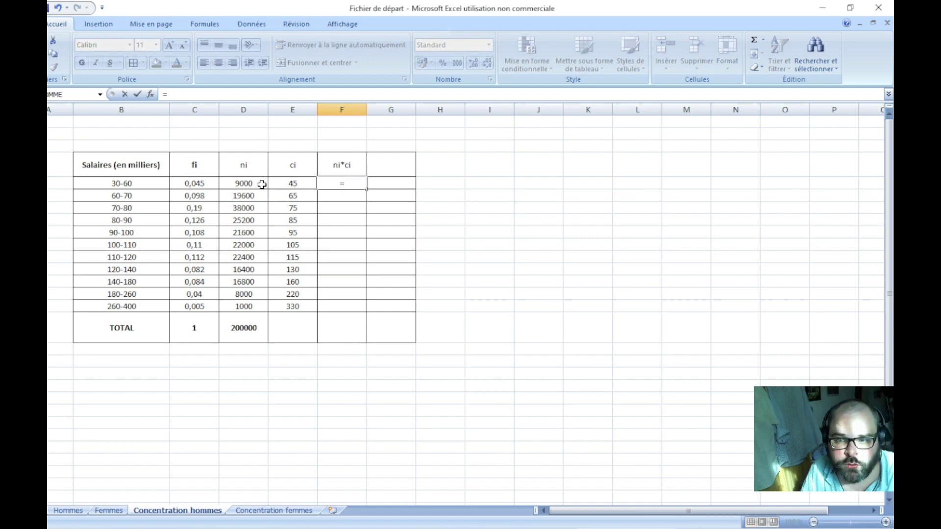
pyautogui.click(262, 184)
pyautogui.write('*')
pyautogui.click(280, 181)
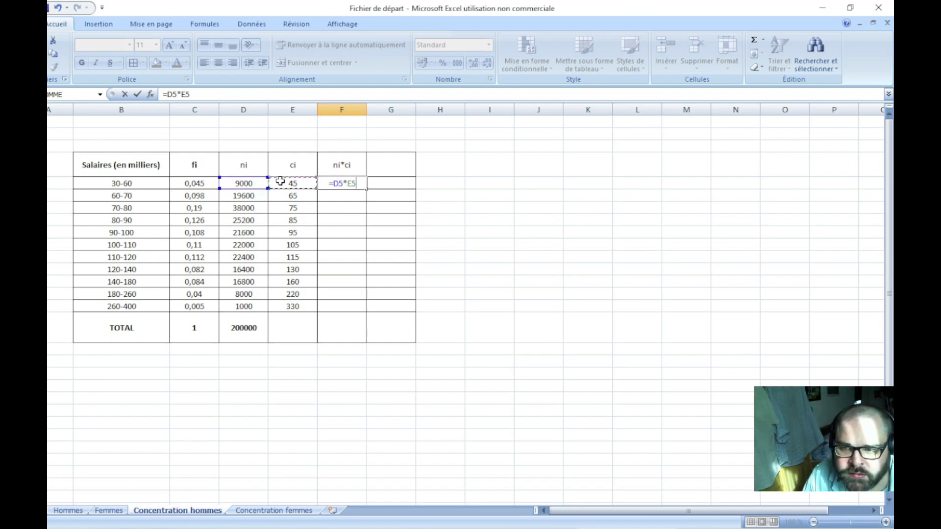
pyautogui.press('Return')
# - Fill the product down to F15 and total it in F16 with =SOMME(F5:F15), giving 20519000
pyautogui.click(346, 180)
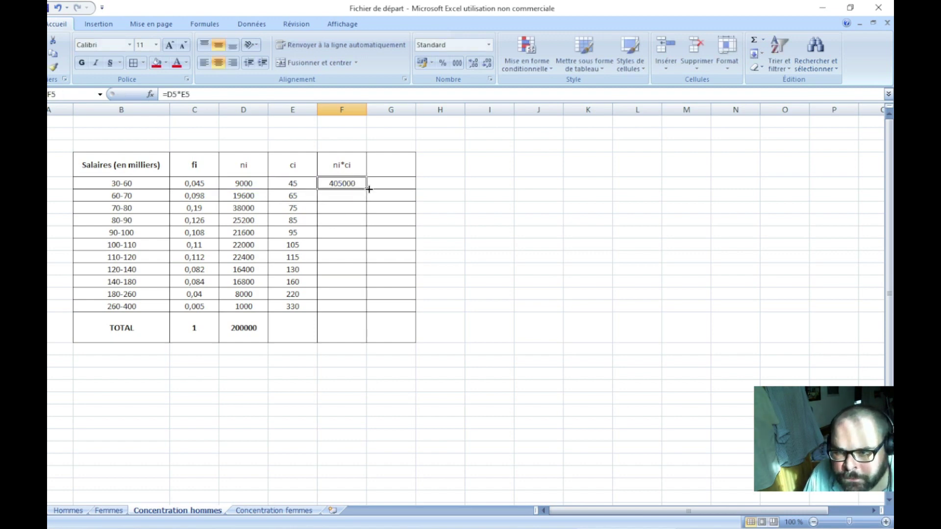
pyautogui.doubleClick(368, 188)
pyautogui.click(343, 340)
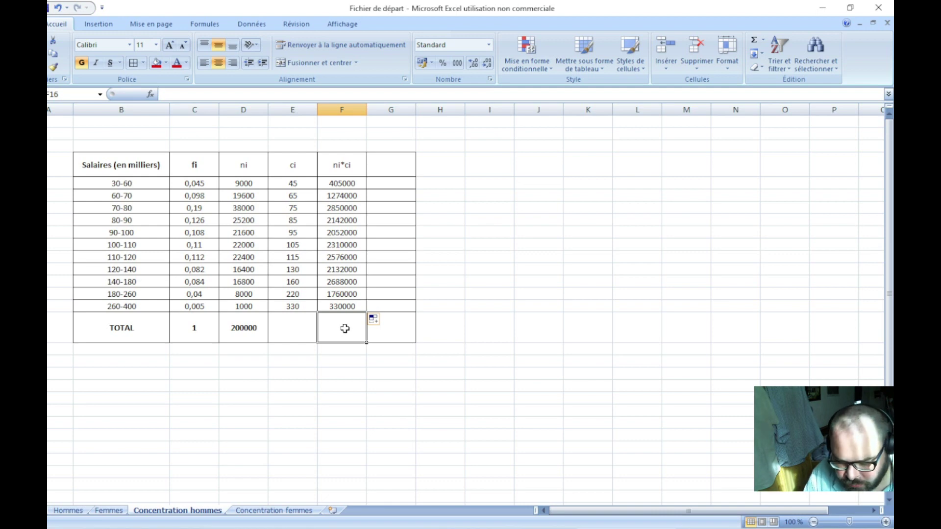
pyautogui.write('=somme')
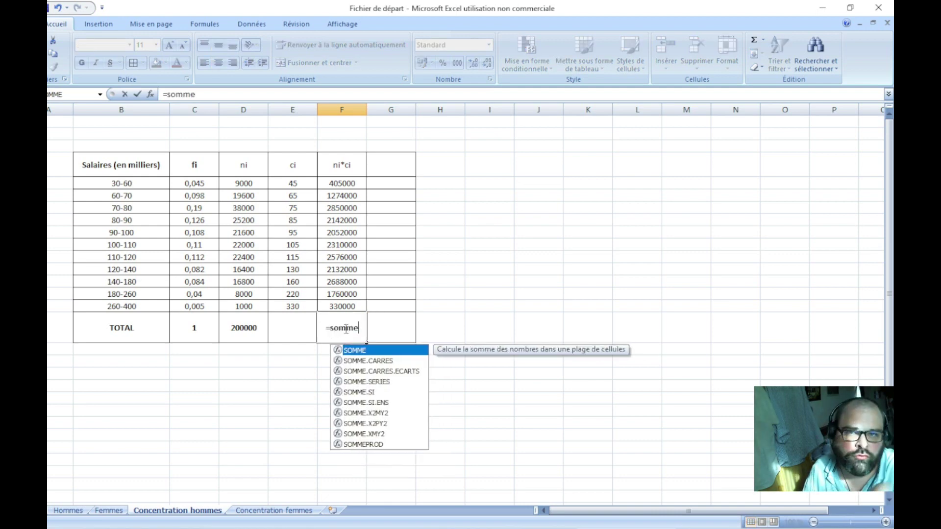
pyautogui.write('(')
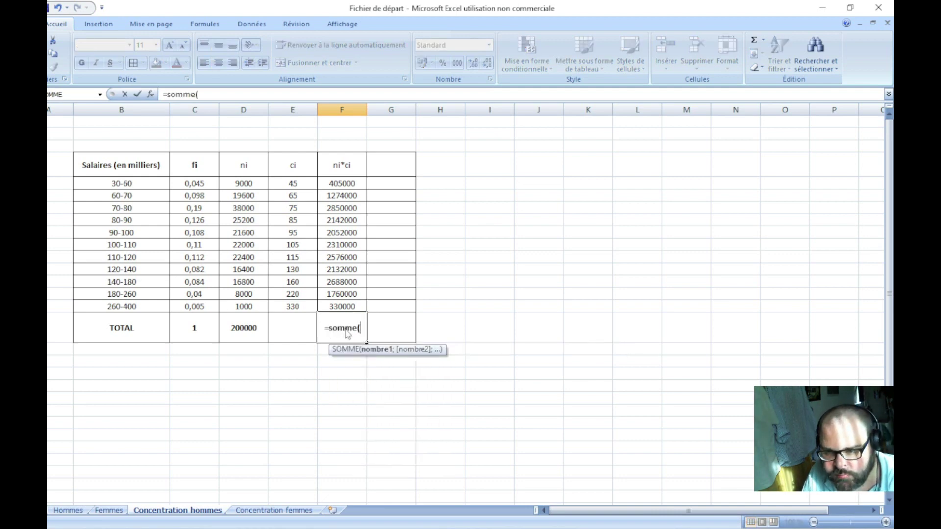
pyautogui.click(349, 182)
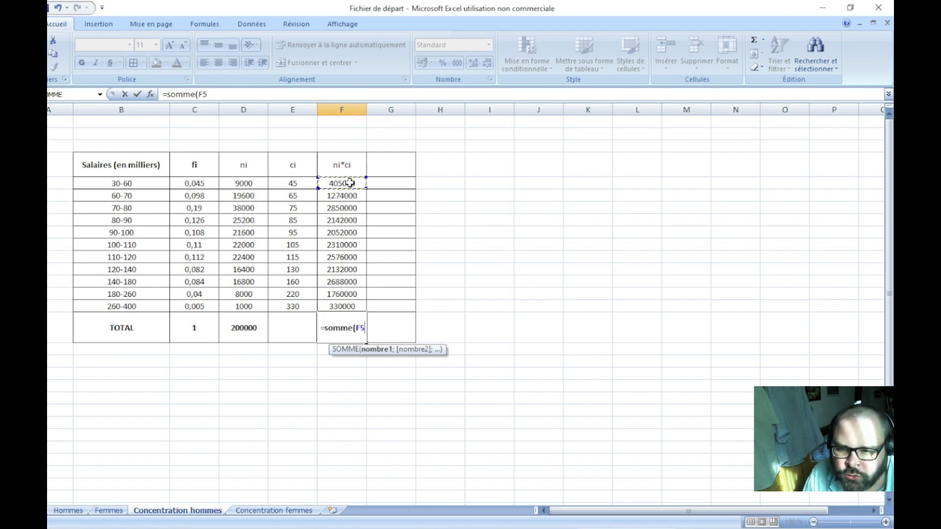
pyautogui.moveTo(349, 183); pyautogui.dragTo(367, 304)
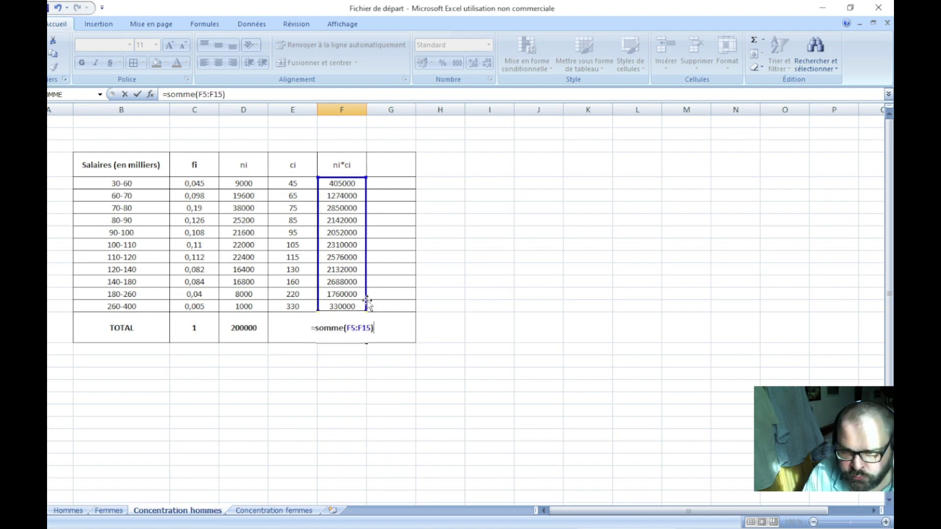
pyautogui.press('Return')
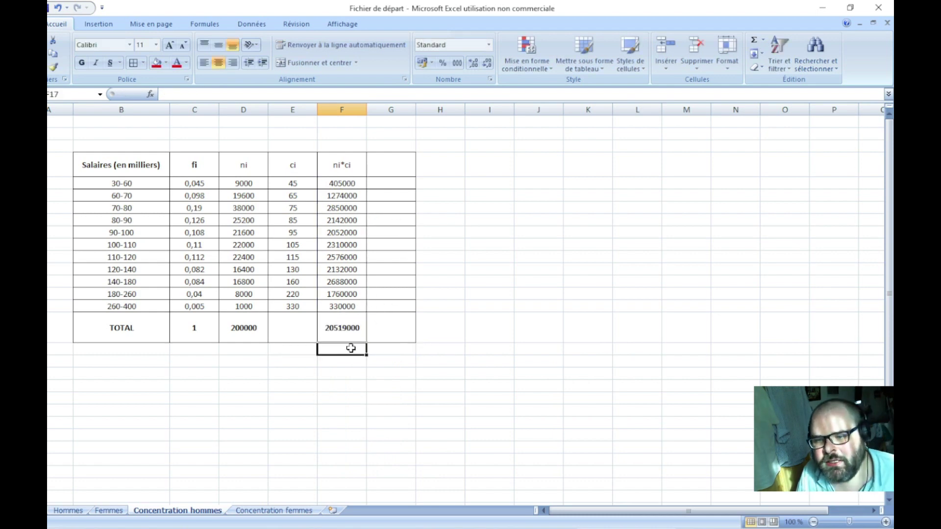
pyautogui.click(345, 107)
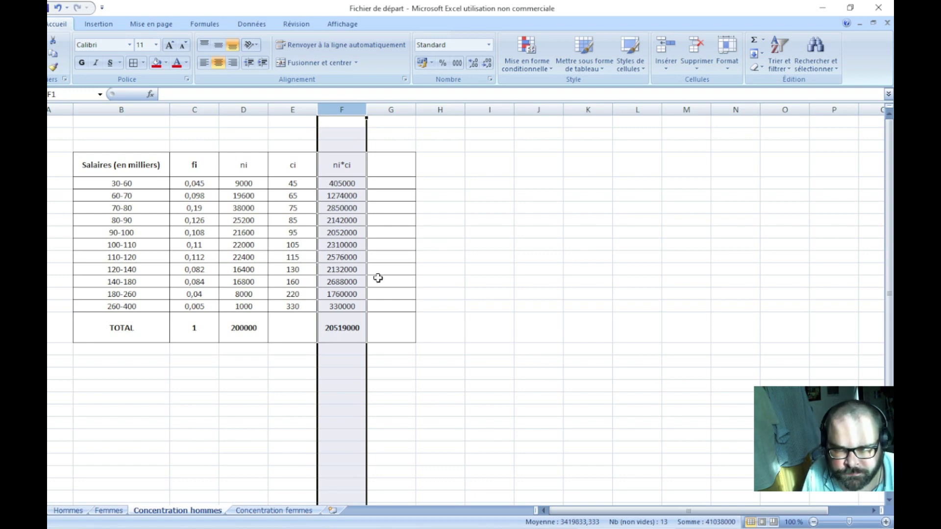
# - Type MASSE SALARIALE in F2 and autofit column F to the label
pyautogui.click(341, 137)
pyautogui.click(340, 108)
pyautogui.rightClick(340, 109)
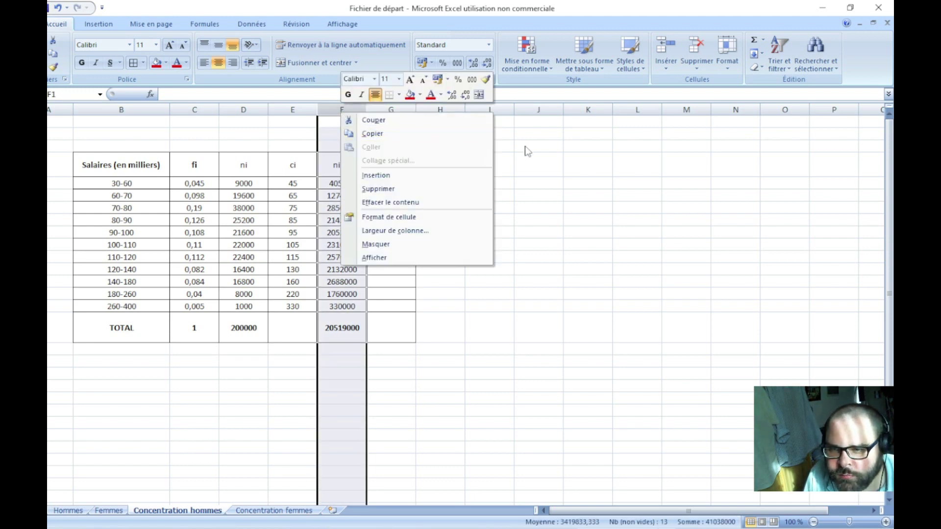
pyautogui.click(342, 110)
pyautogui.rightClick(344, 112)
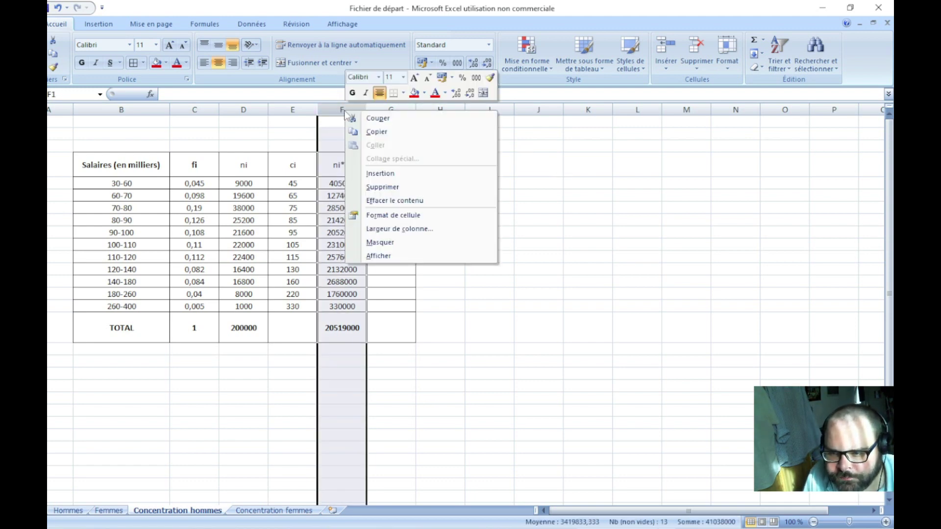
pyautogui.press('Escape')
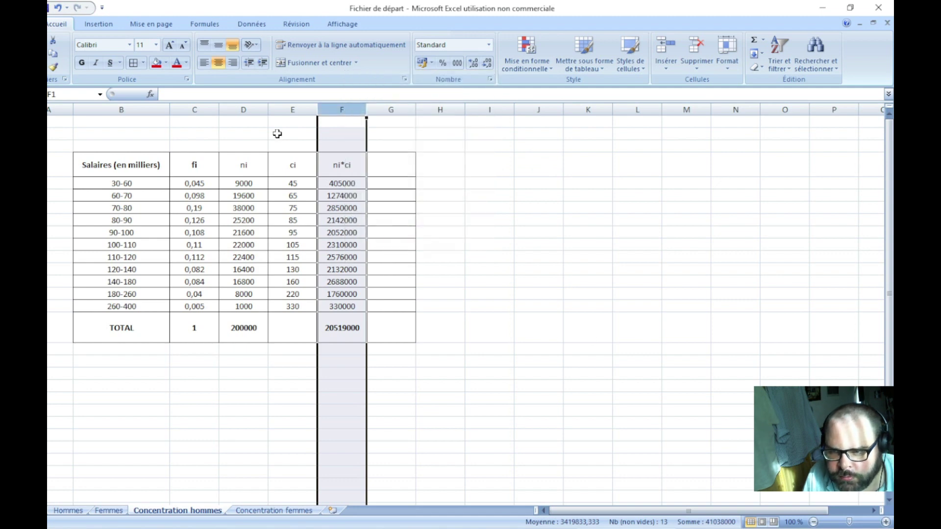
pyautogui.click(349, 134)
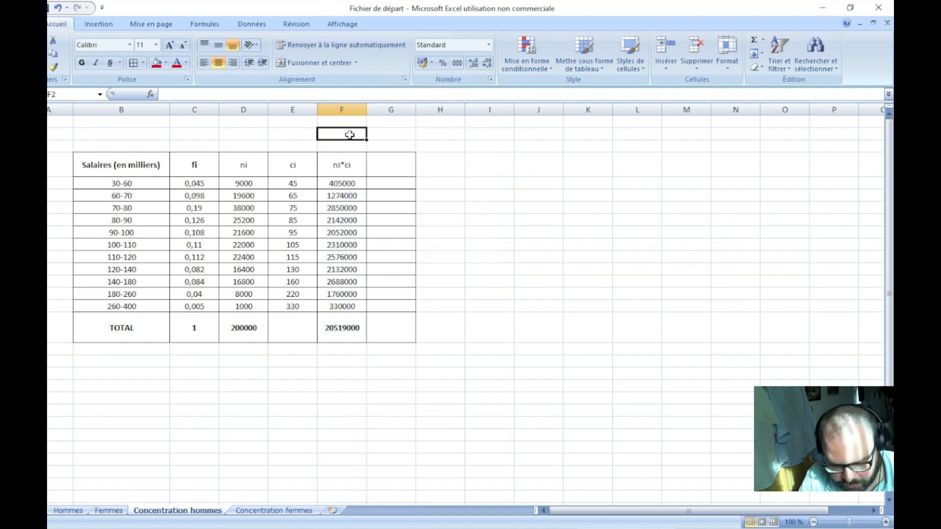
pyautogui.write('MASSE SALAR')
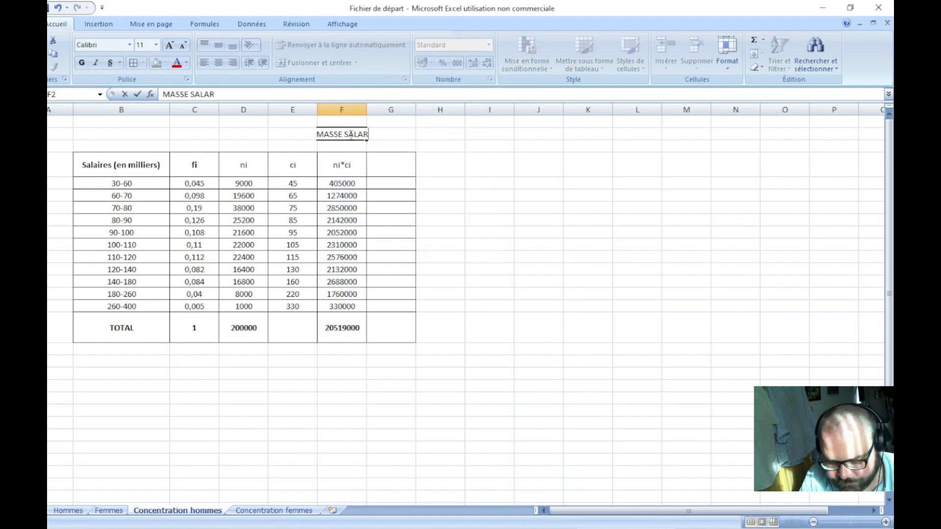
pyautogui.write('IALE')
pyautogui.press('Return')
pyautogui.doubleClick(366, 113)
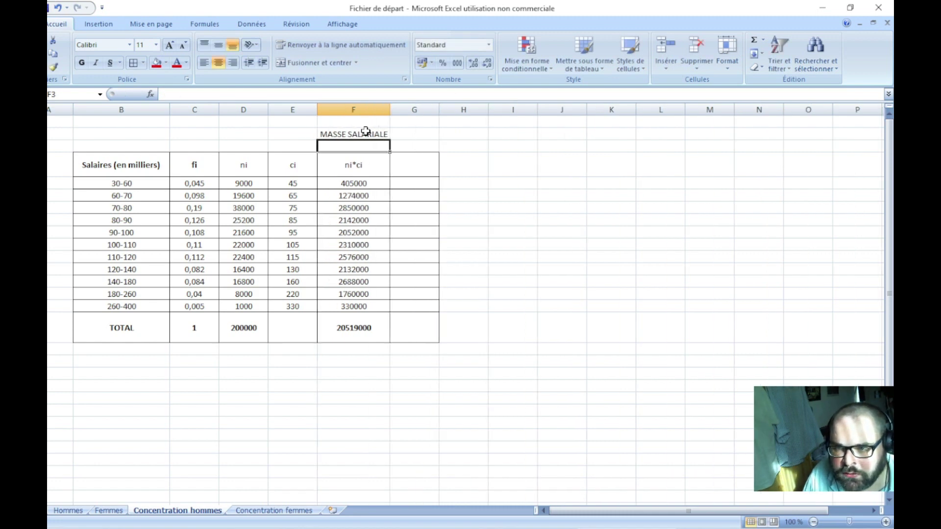
# - Fill the MASSE SALARIALE cell red and give it a border
pyautogui.click(353, 134)
pyautogui.click(156, 63)
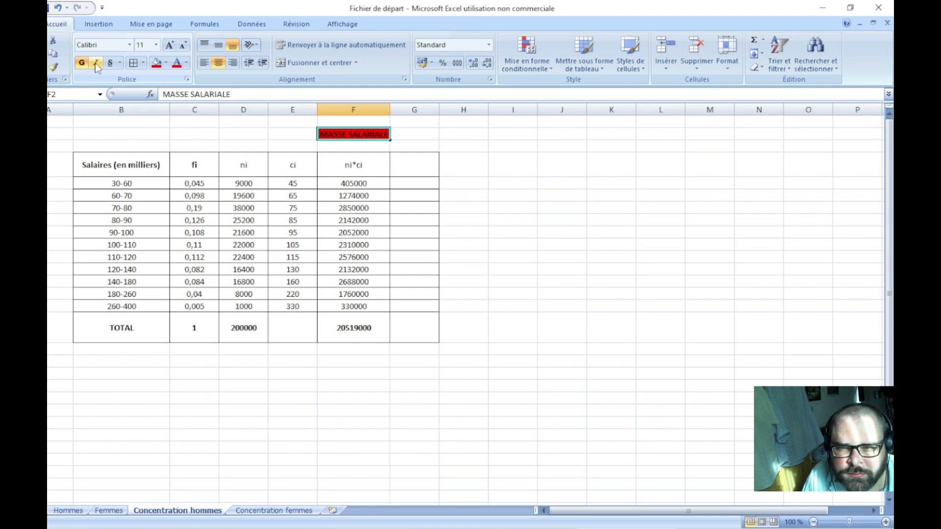
pyautogui.click(142, 62)
pyautogui.click(166, 185)
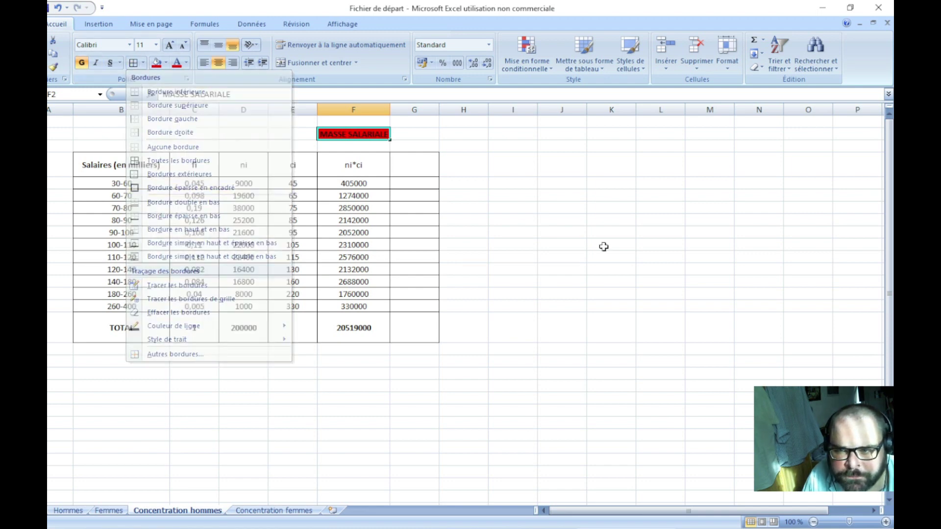
pyautogui.click(534, 328)
pyautogui.click(417, 168)
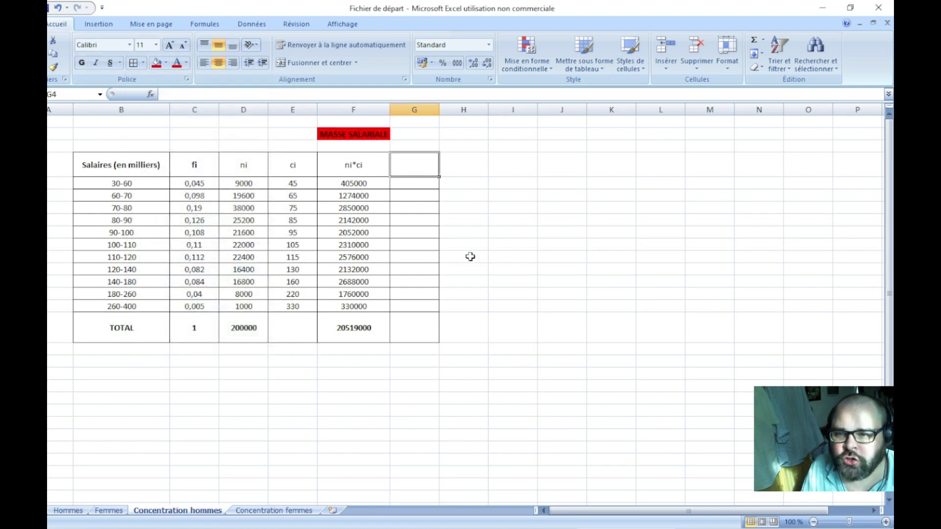
# - Enter the % MS header in G4 and the share formula =F5/$F$16 in G5
pyautogui.write('ù')
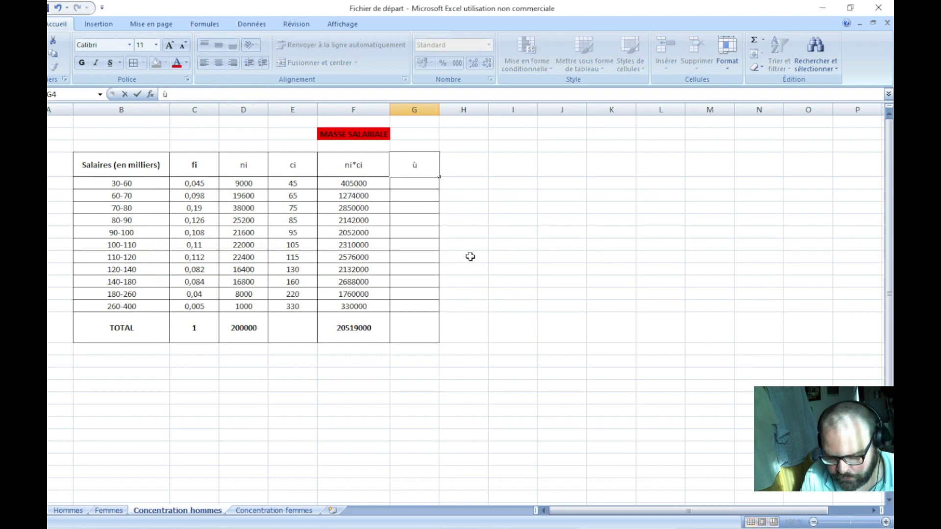
pyautogui.write('%')
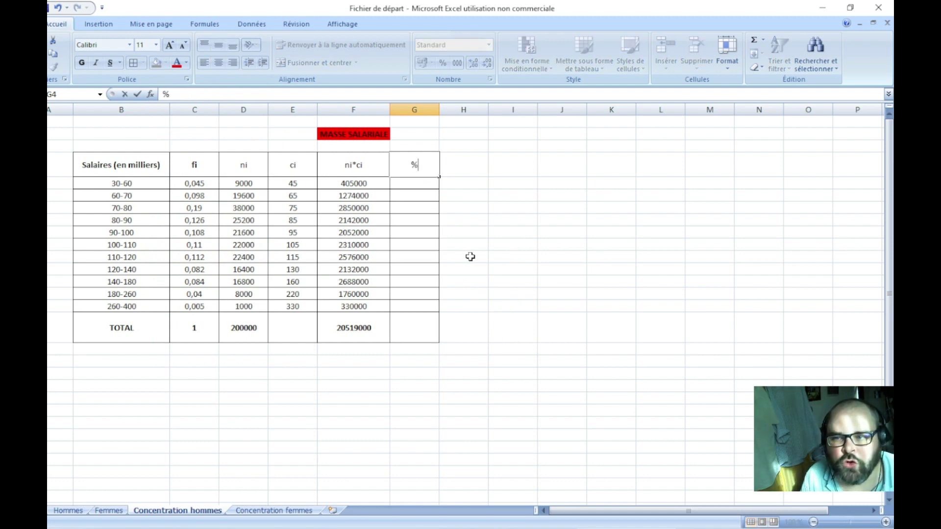
pyautogui.write(' %MS')
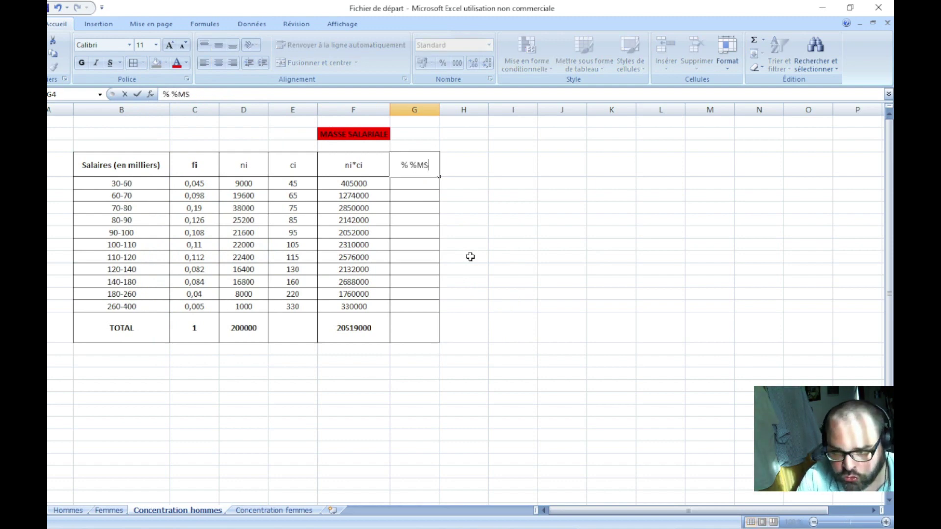
pyautogui.press('BackSpace')
pyautogui.press('BackSpace')
pyautogui.press('BackSpace')
pyautogui.write('M')
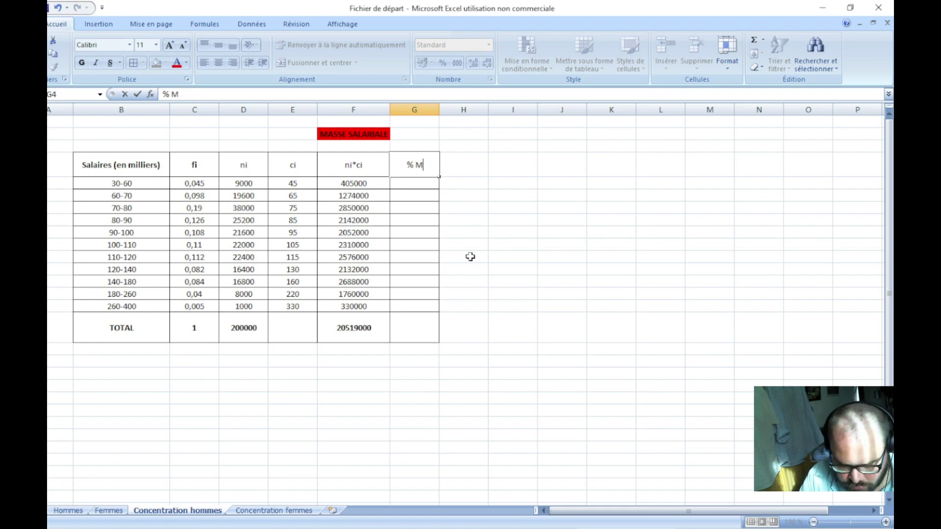
pyautogui.write('S')
pyautogui.press('Return')
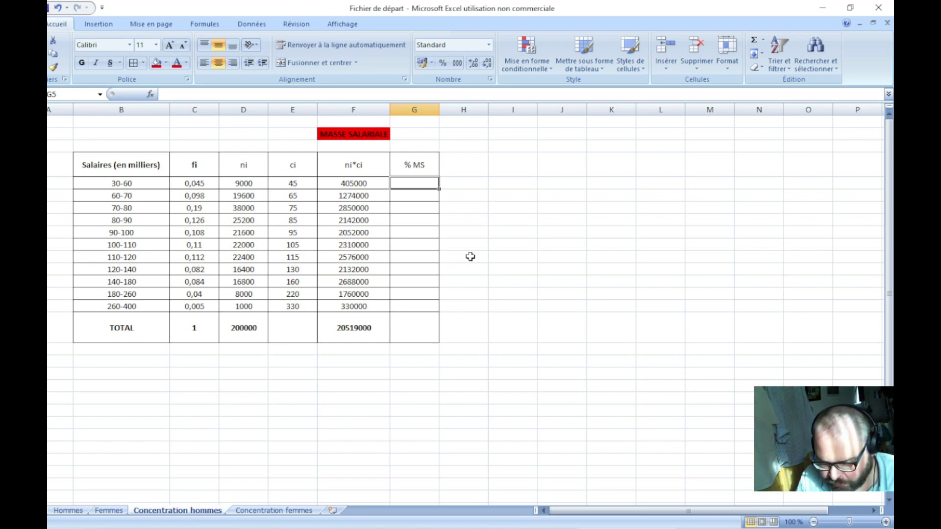
pyautogui.write('=')
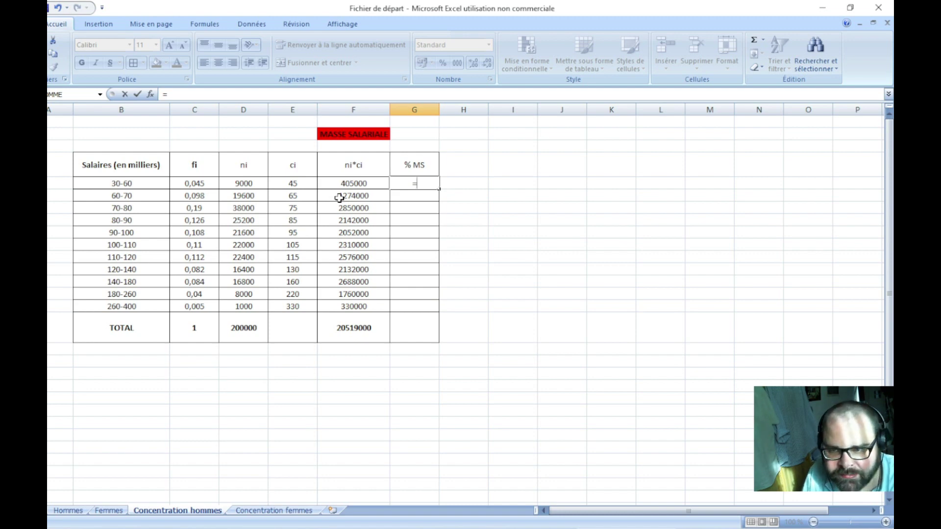
pyautogui.click(365, 187)
pyautogui.write('/')
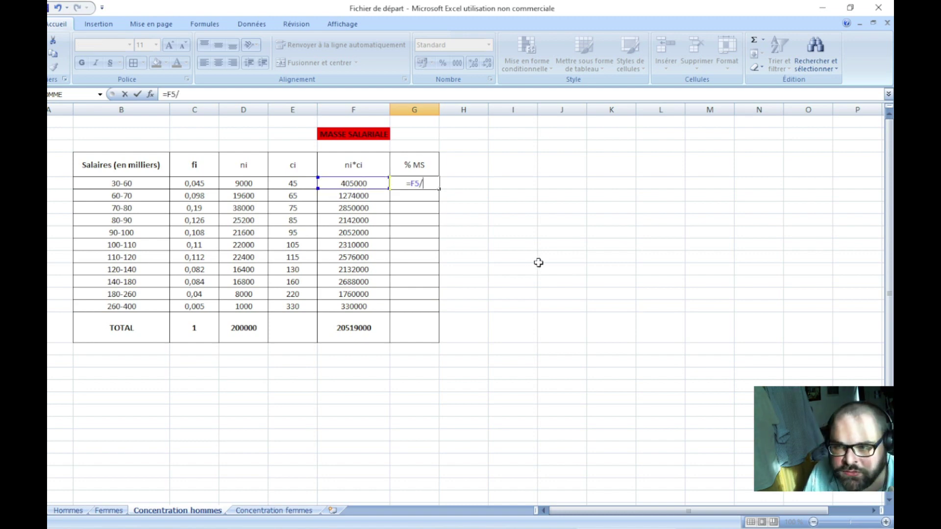
pyautogui.click(370, 330)
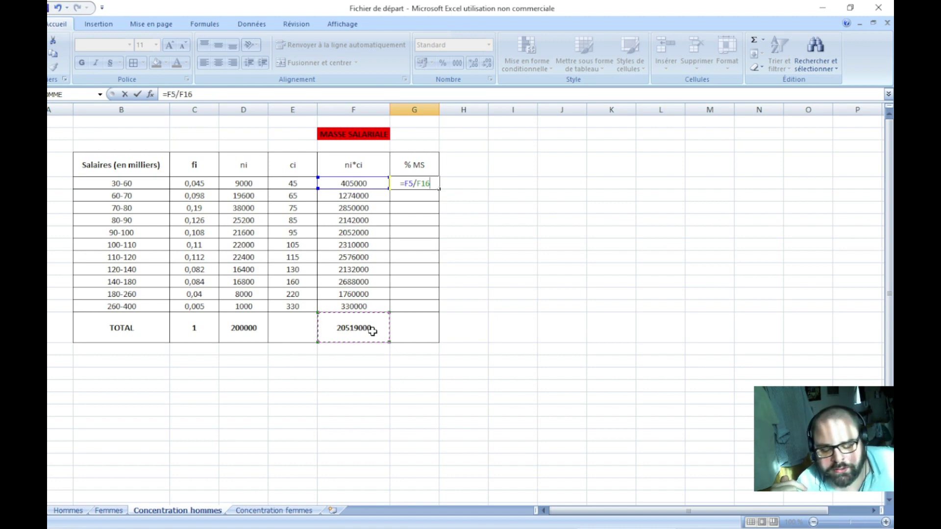
pyautogui.press('F4')
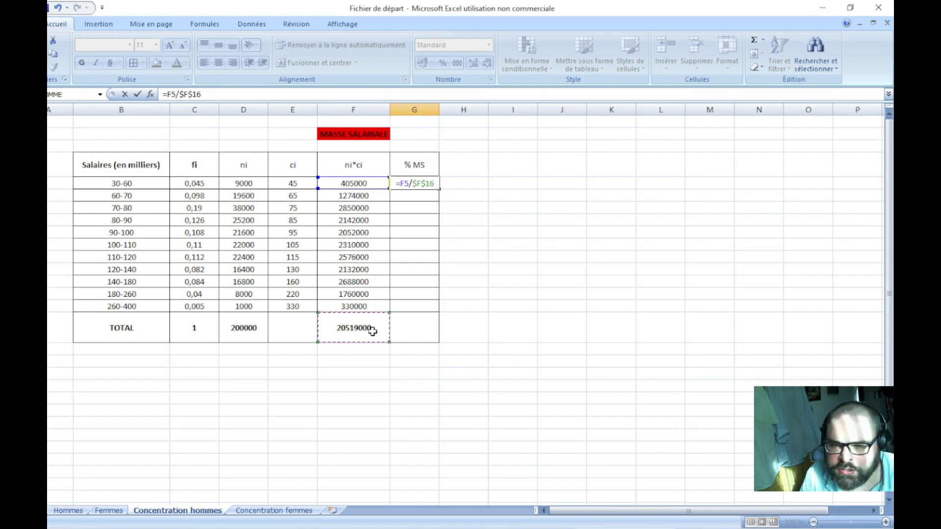
pyautogui.press('Return')
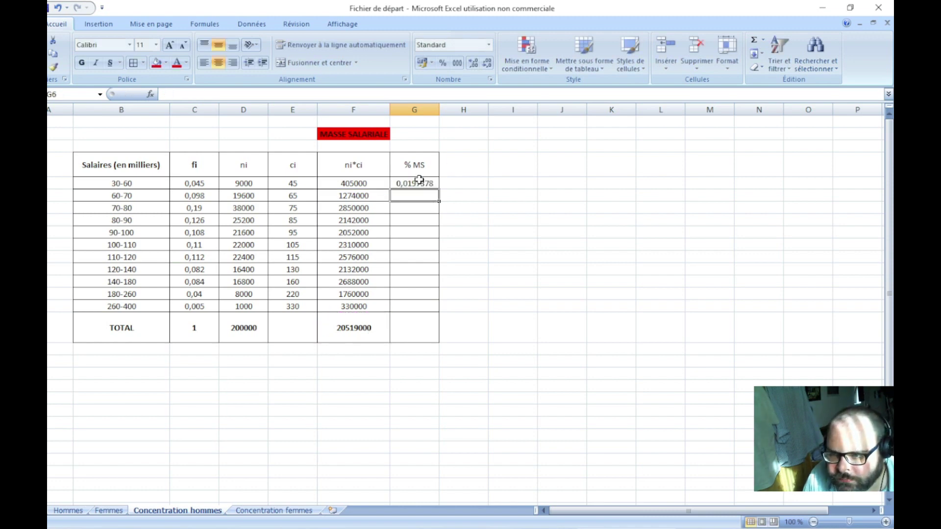
# - Fill the share formula down to G16 and widen column G
pyautogui.click(421, 182)
pyautogui.moveTo(439, 188); pyautogui.dragTo(447, 332)
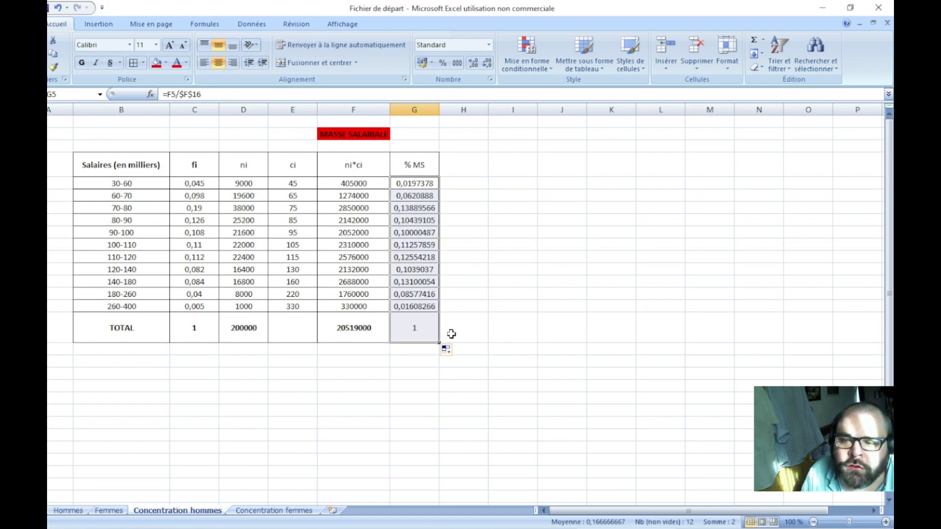
pyautogui.click(537, 298)
pyautogui.moveTo(439, 110); pyautogui.dragTo(455, 110)
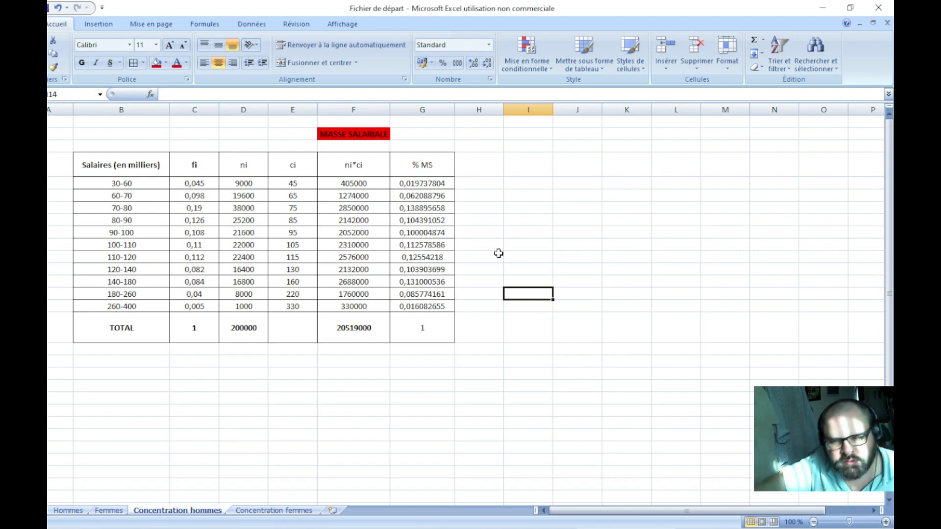
# - Enter the header '% MS cumulé (Gi)' in H4 and autofit column H
pyautogui.click(479, 170)
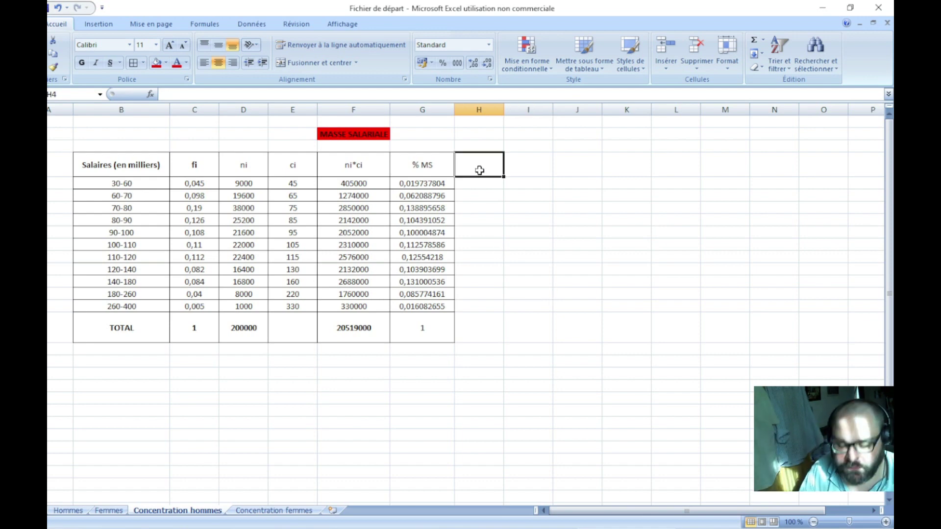
pyautogui.write('%')
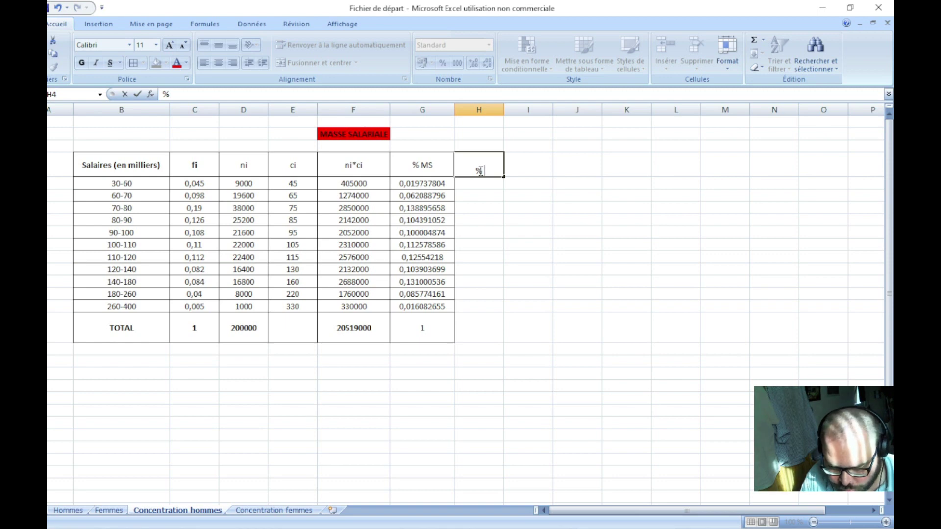
pyautogui.write(' MS c')
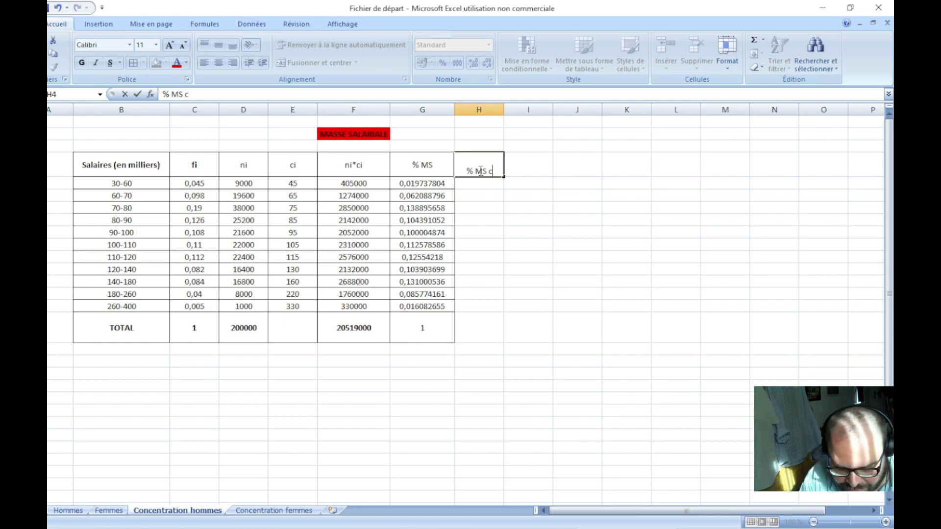
pyautogui.write('umulé')
pyautogui.press('Return')
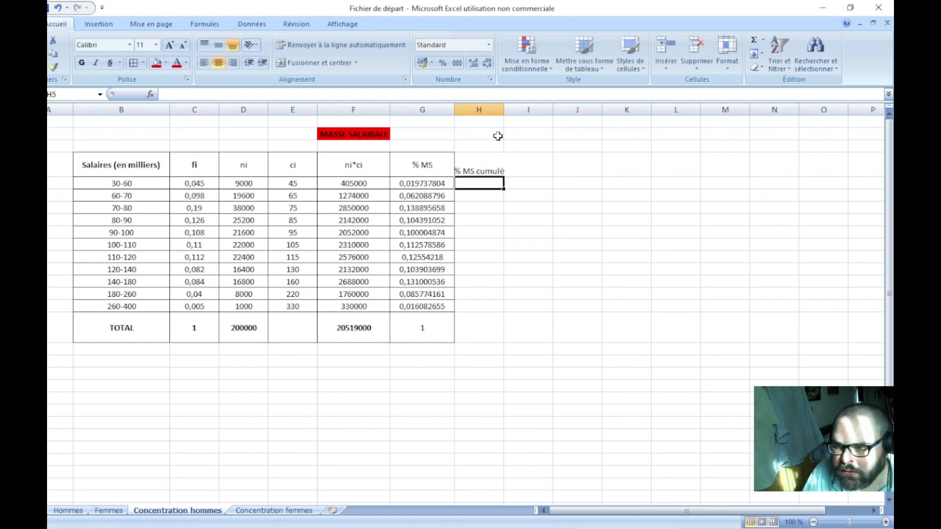
pyautogui.doubleClick(505, 110)
pyautogui.doubleClick(492, 165)
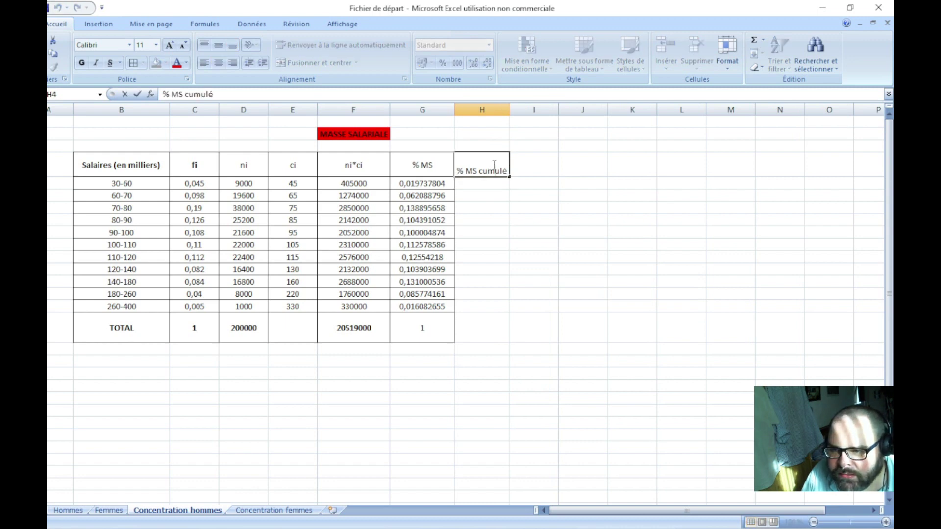
pyautogui.write('(')
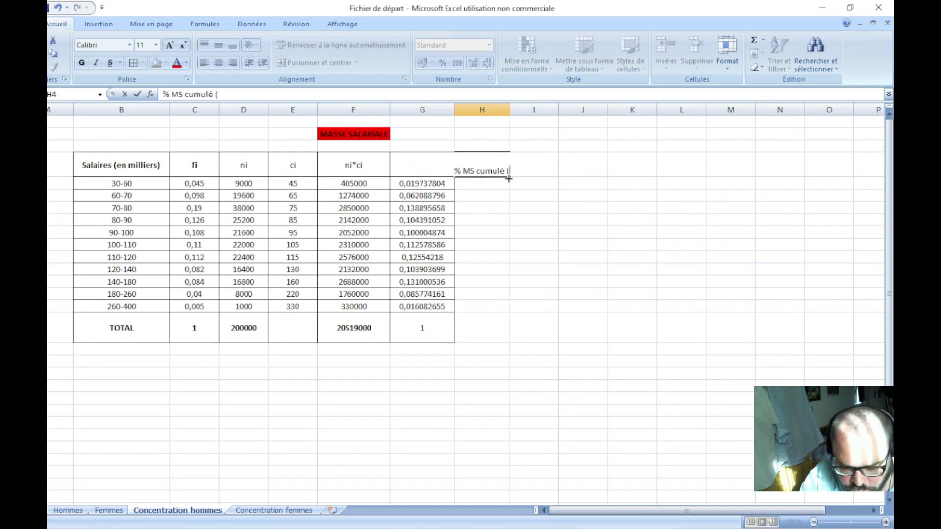
pyautogui.write('Gi)')
pyautogui.press('Return')
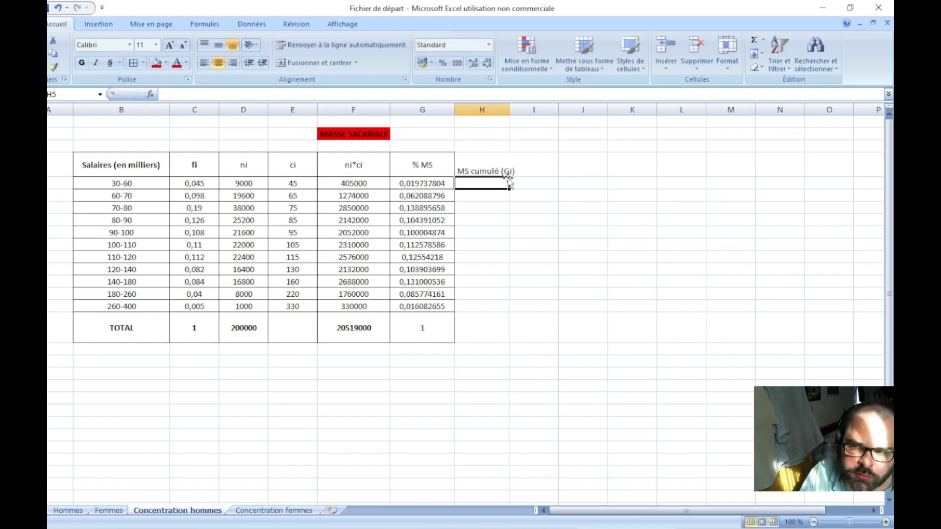
pyautogui.doubleClick(510, 108)
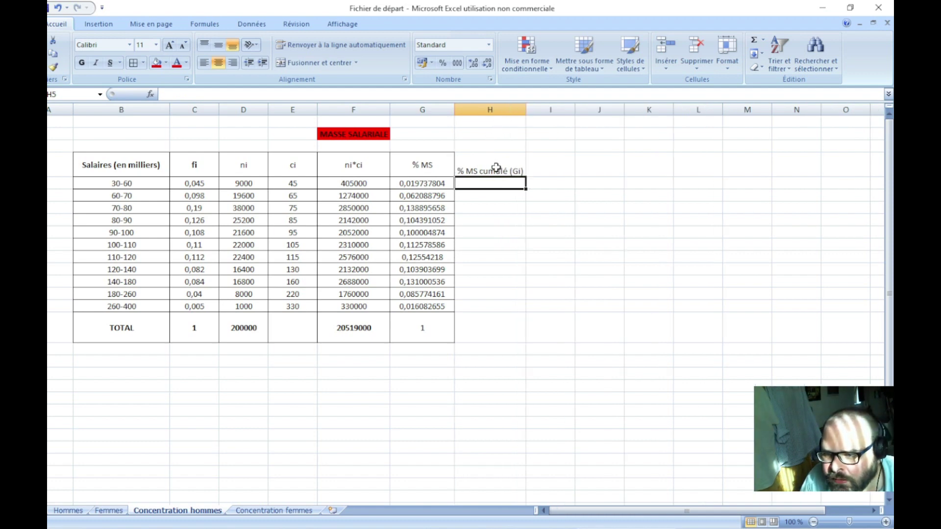
# - Give H4:I16 all borders and vertical-centre alignment
pyautogui.moveTo(496, 167); pyautogui.dragTo(534, 337)
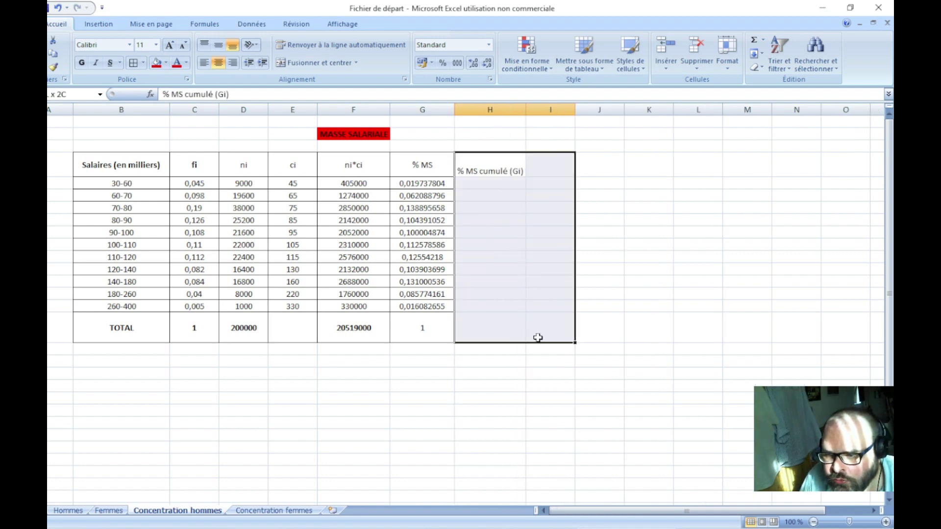
pyautogui.click(133, 62)
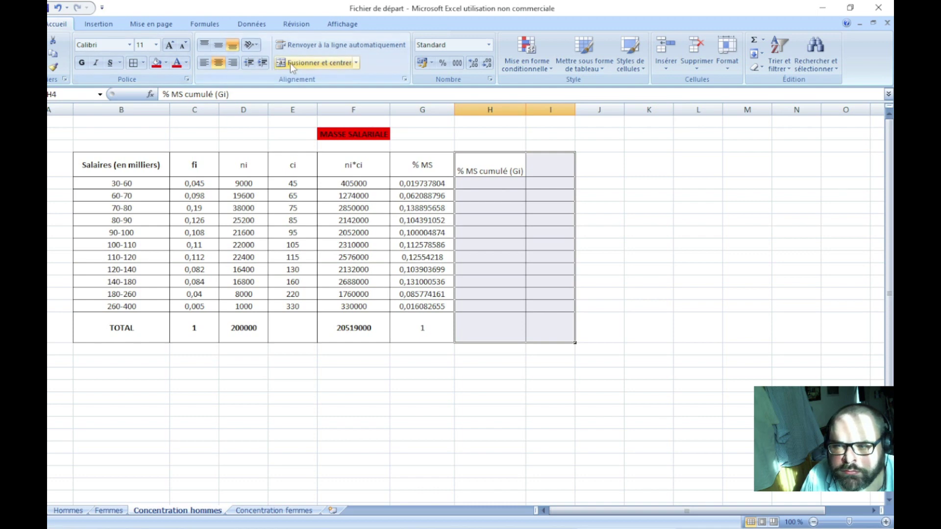
pyautogui.click(219, 45)
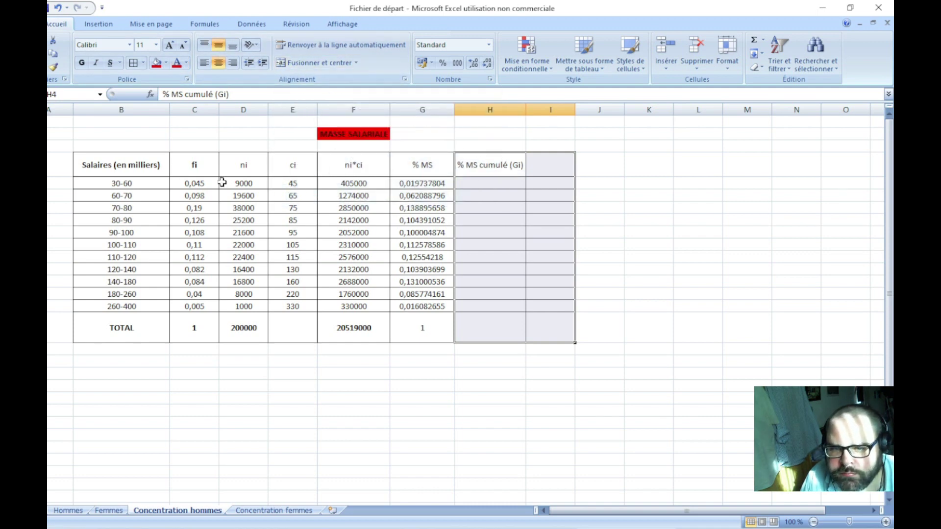
pyautogui.click(231, 163)
# - Make the header row D4:I4 bold and check the % MS total in G16
pyautogui.moveTo(232, 163); pyautogui.dragTo(528, 163)
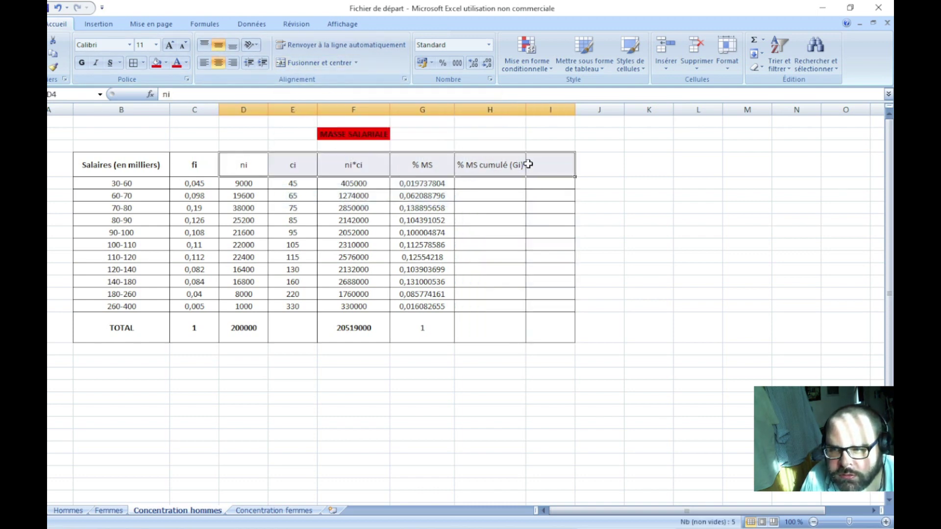
pyautogui.click(82, 62)
pyautogui.click(422, 360)
pyautogui.moveTo(426, 329); pyautogui.dragTo(542, 327)
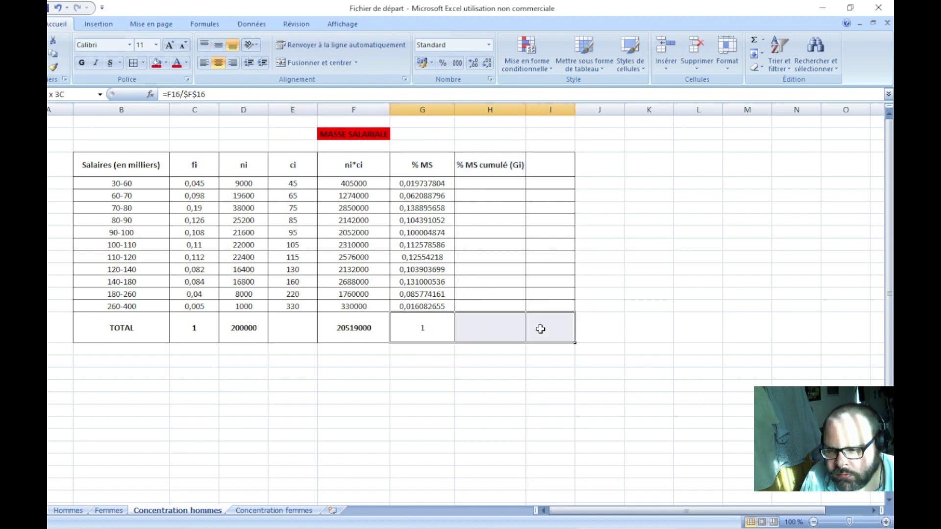
pyautogui.click(498, 395)
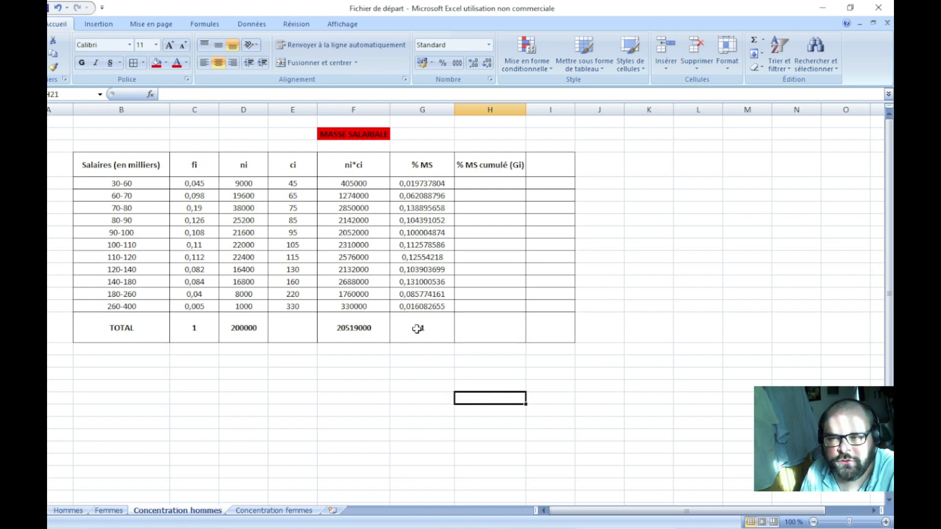
pyautogui.click(420, 330)
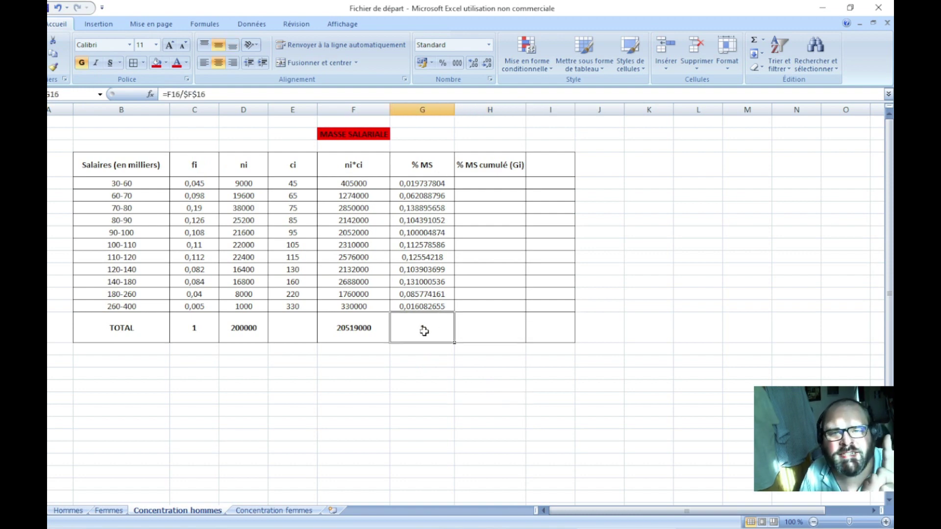
# - Enter =G5 in H5 and the running-total formula =H5+G6 in H6
pyautogui.click(490, 182)
pyautogui.write('=')
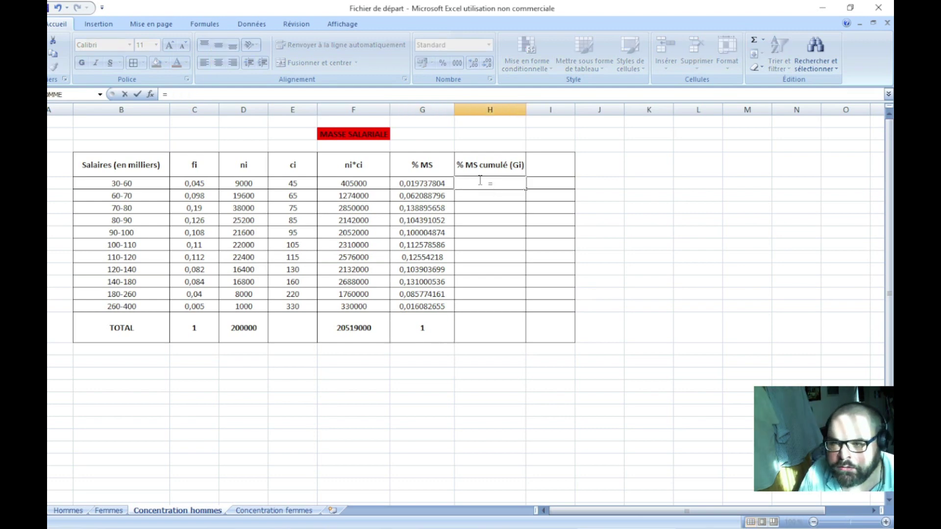
pyautogui.click(437, 183)
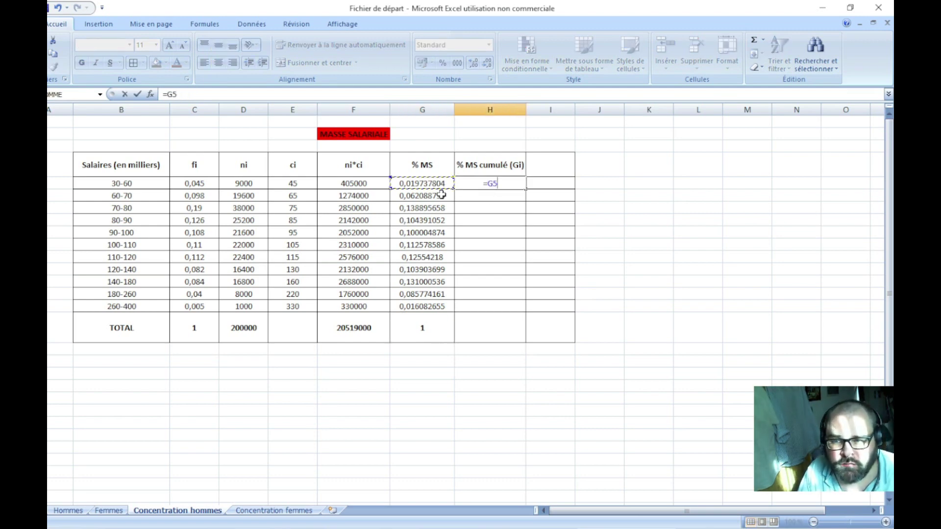
pyautogui.press('Return')
pyautogui.write('=')
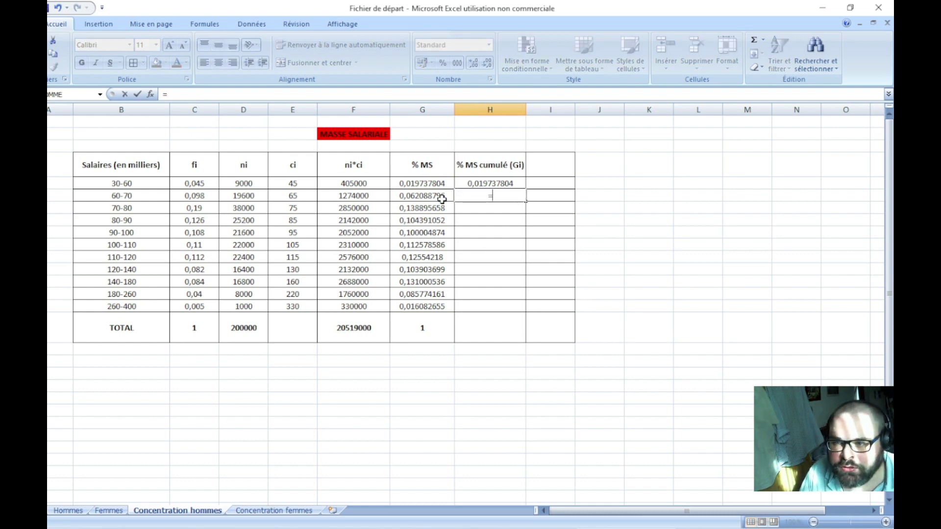
pyautogui.click(477, 183)
pyautogui.write('+')
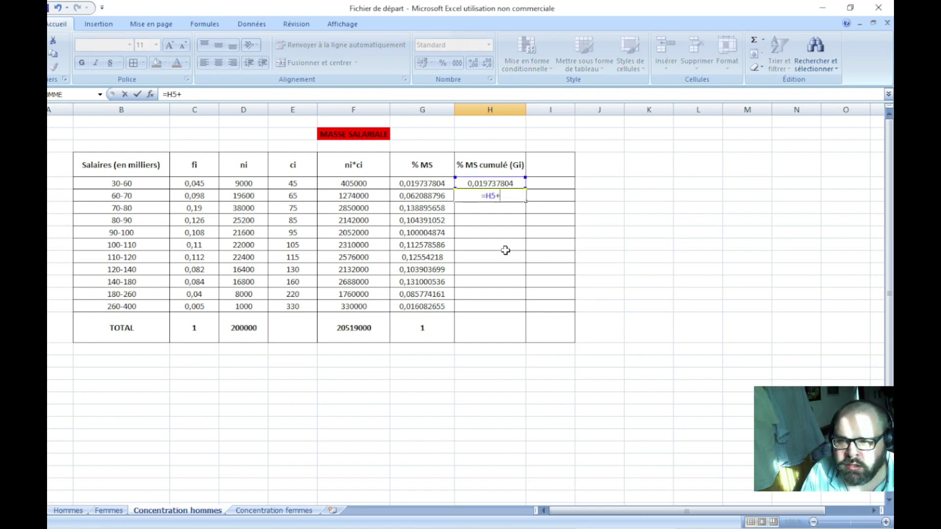
pyautogui.click(430, 197)
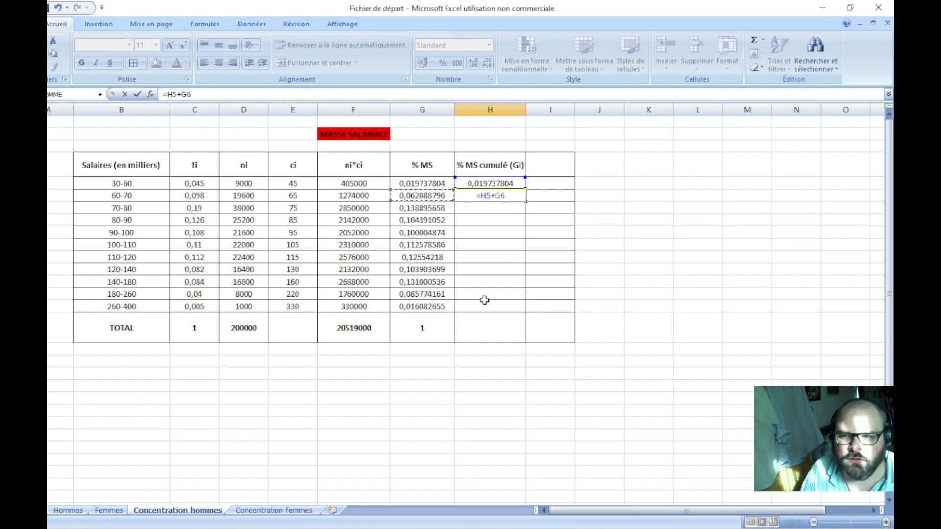
pyautogui.press('Return')
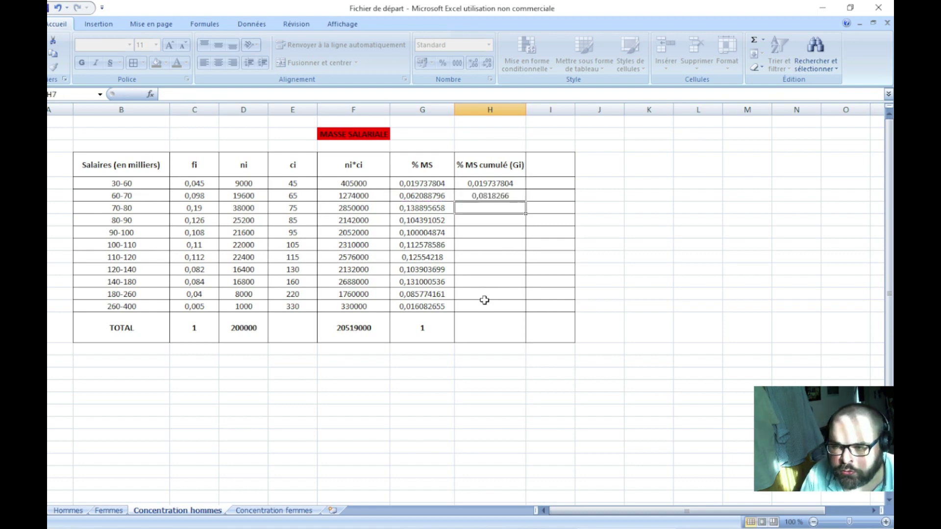
# - Fill the H6 formula down the column and clear the wrong total value 2 in H16
pyautogui.click(519, 195)
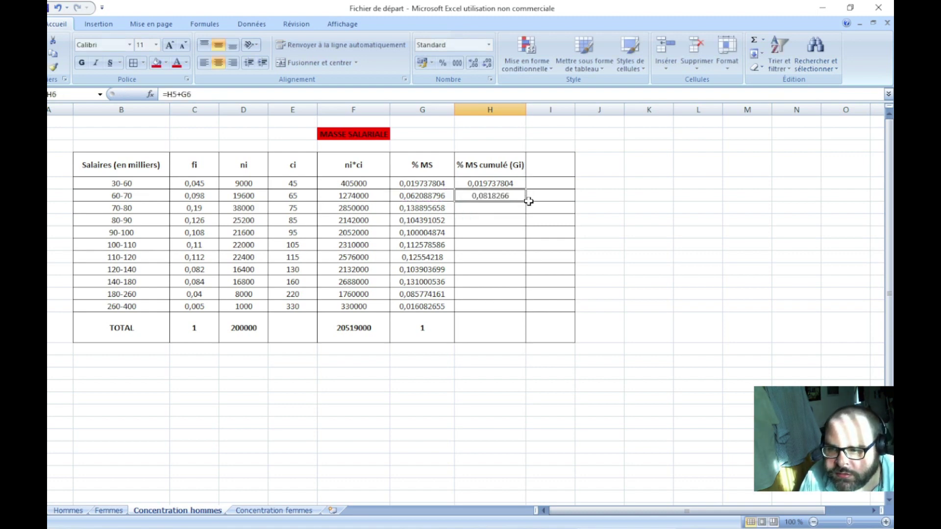
pyautogui.doubleClick(527, 201)
pyautogui.click(493, 397)
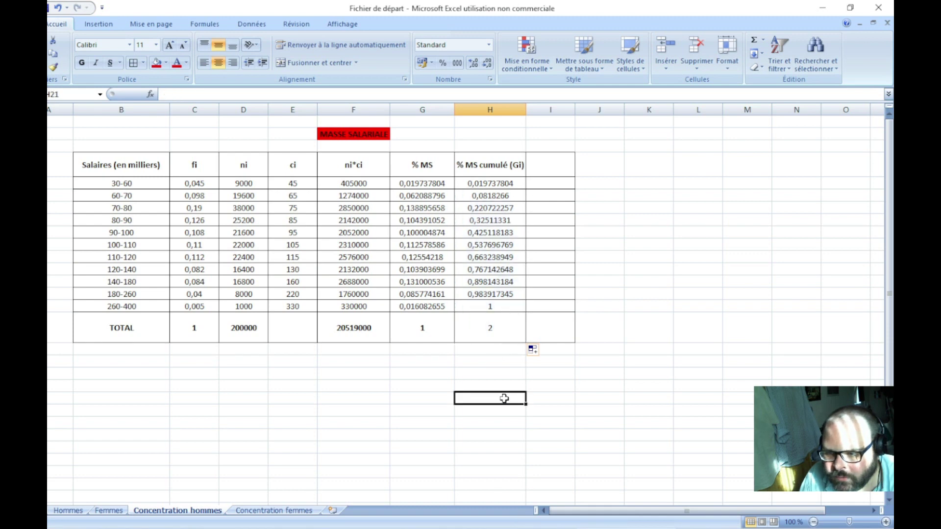
pyautogui.click(497, 332)
pyautogui.press('Delete')
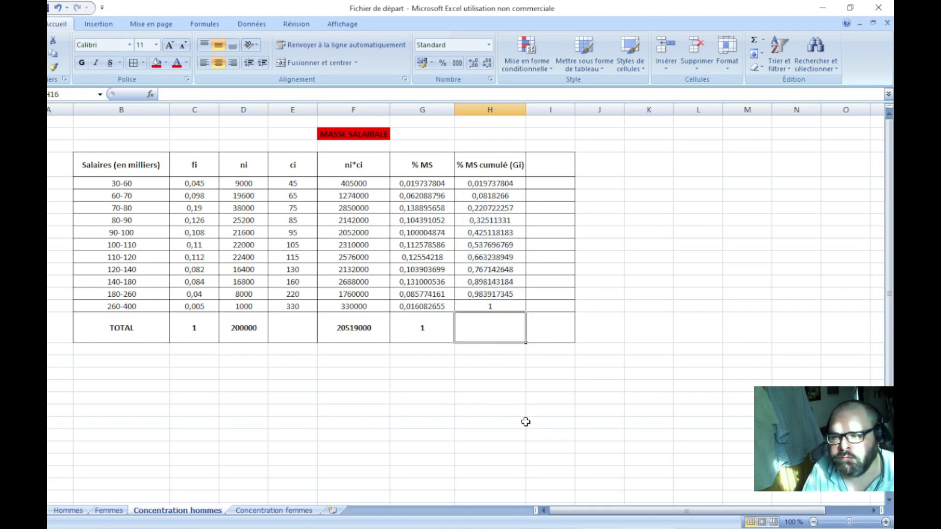
pyautogui.click(524, 422)
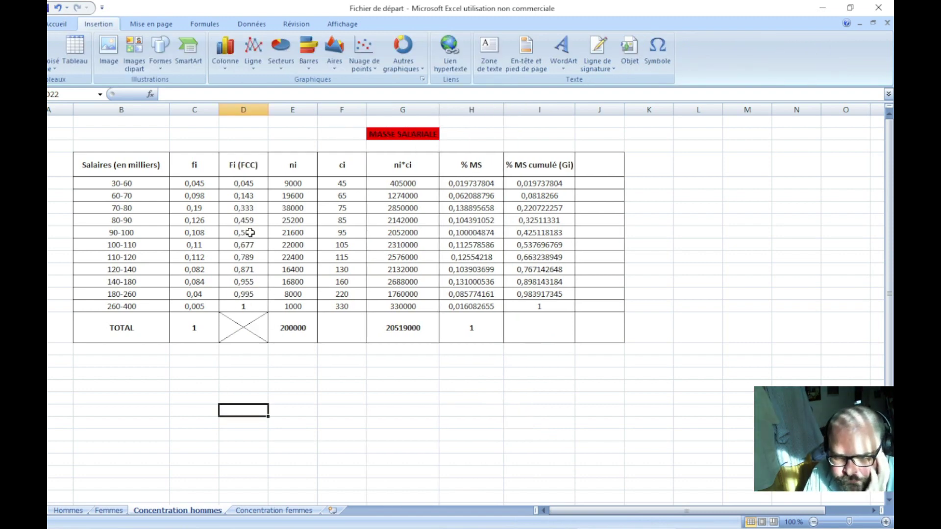
# - Check the Fi (FCC) values in D4:D15 and the % MS cumulé (Gi) values in I4:I15
pyautogui.moveTo(245, 164); pyautogui.dragTo(263, 304)
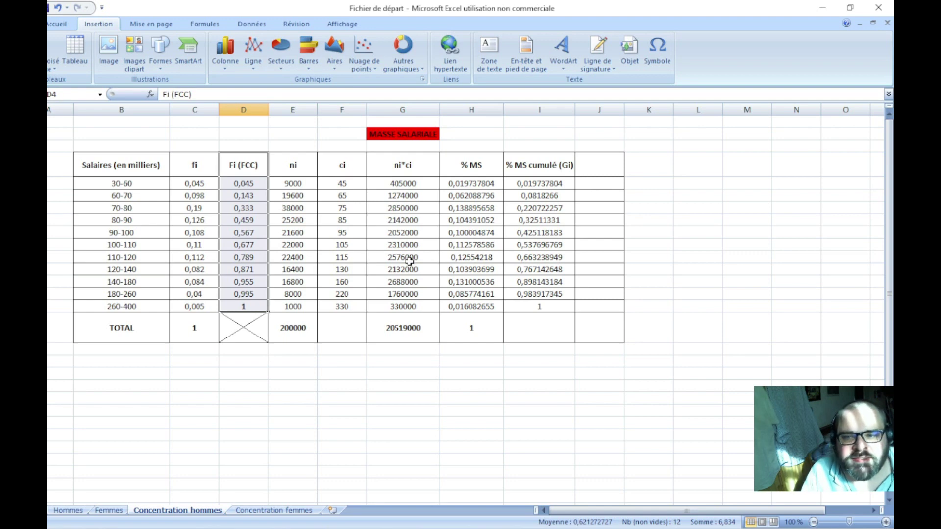
pyautogui.moveTo(528, 168); pyautogui.dragTo(543, 305)
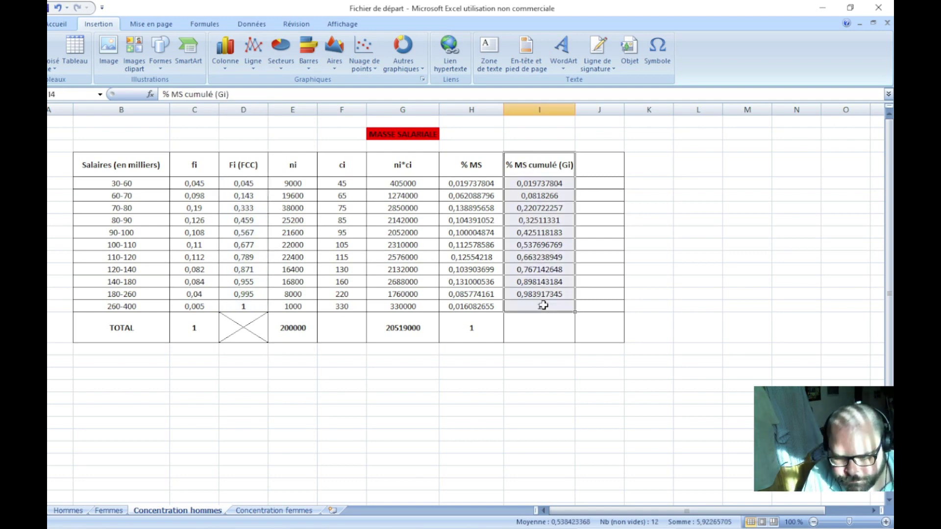
pyautogui.click(156, 376)
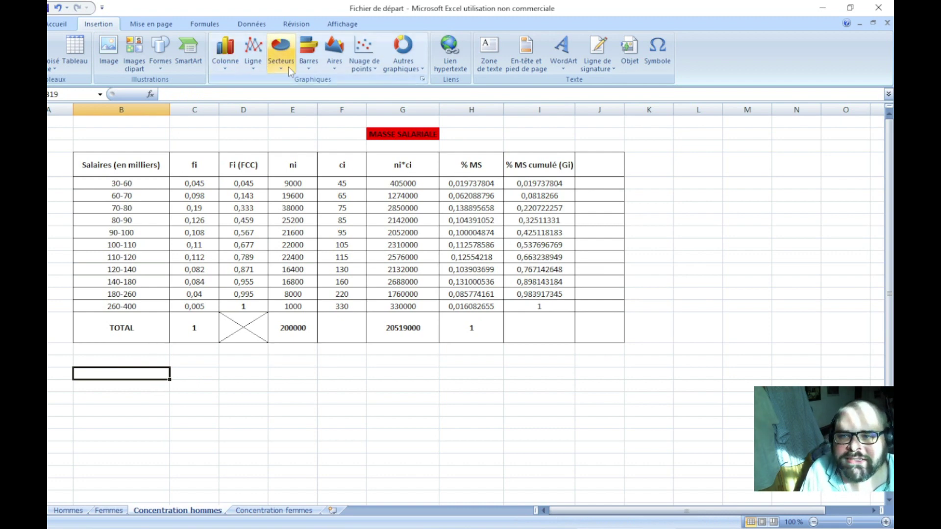
# - Insert a scatter chart with smoothed lines and move it below the table
pyautogui.click(365, 65)
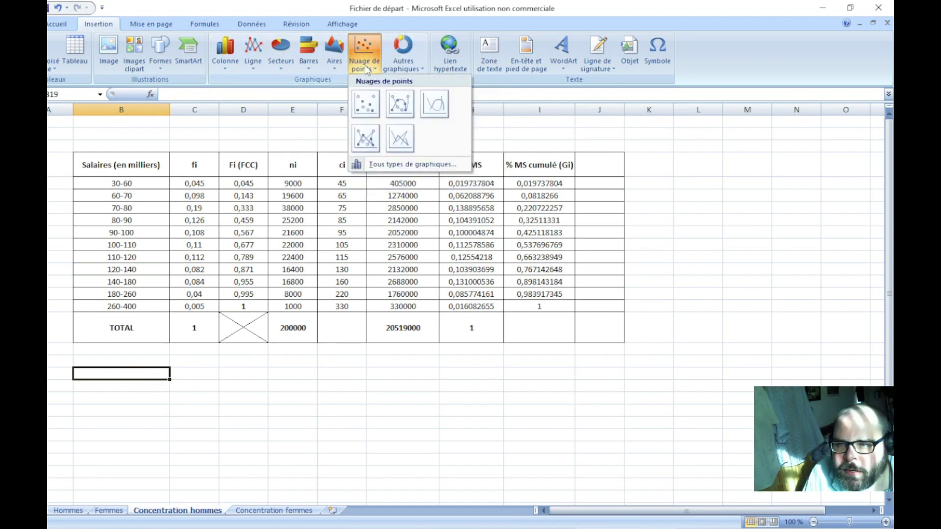
pyautogui.click(435, 104)
pyautogui.moveTo(406, 267)
pyautogui.mouseDown()
pyautogui.moveTo(170, 444)
pyautogui.moveTo(157, 437)
pyautogui.mouseUp()
# - Add the Courbe de Lorenz series with X values D5:D15 and Y values I5:I15
pyautogui.rightClick(202, 415)
pyautogui.click(285, 306)
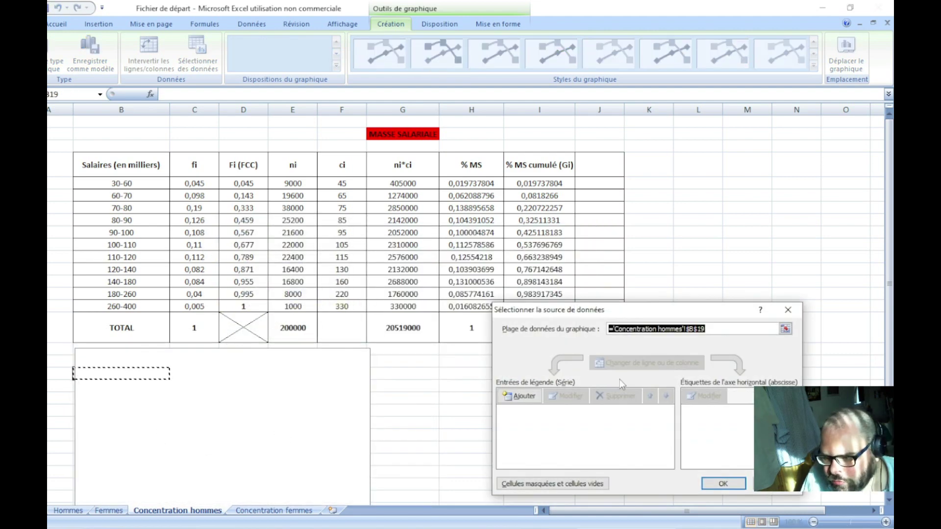
pyautogui.click(519, 396)
pyautogui.write('Courbe de Lorenz')
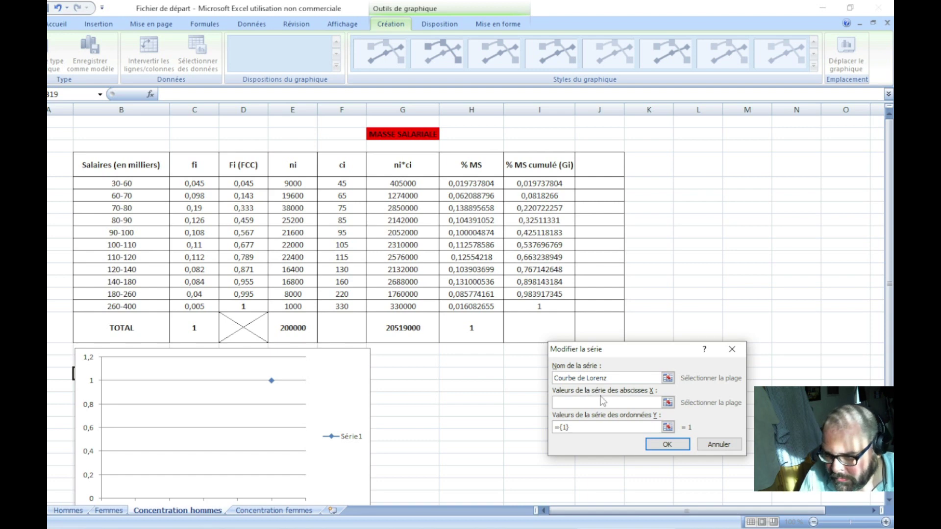
pyautogui.click(667, 403)
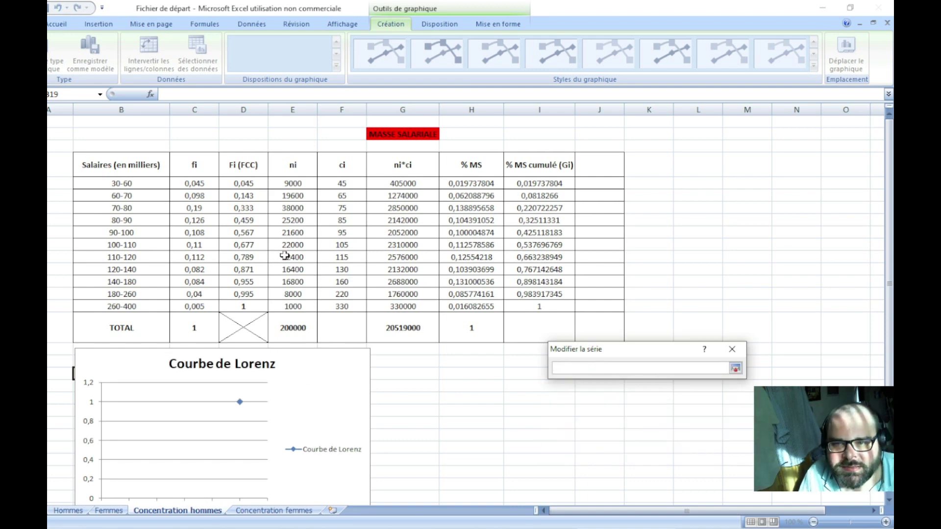
pyautogui.moveTo(248, 178); pyautogui.dragTo(251, 305)
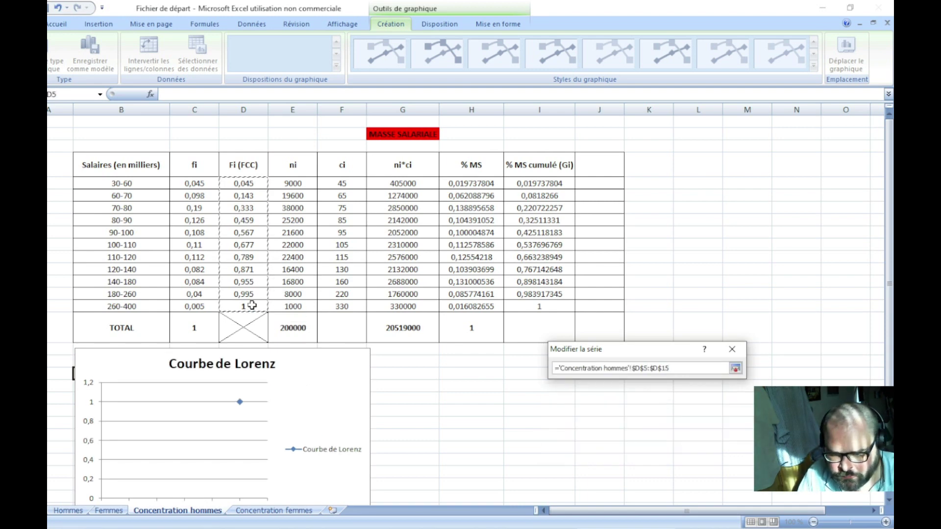
pyautogui.press('Return')
pyautogui.click(668, 427)
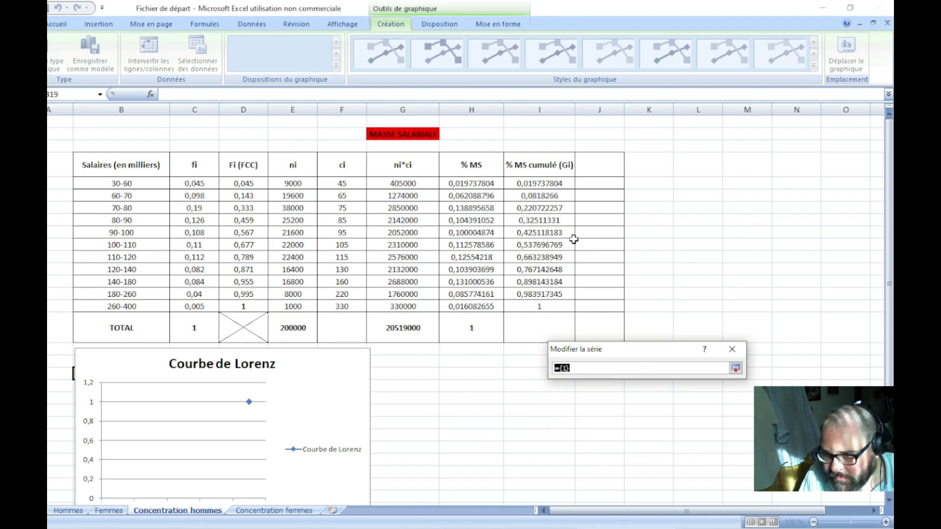
pyautogui.moveTo(546, 186); pyautogui.dragTo(543, 306)
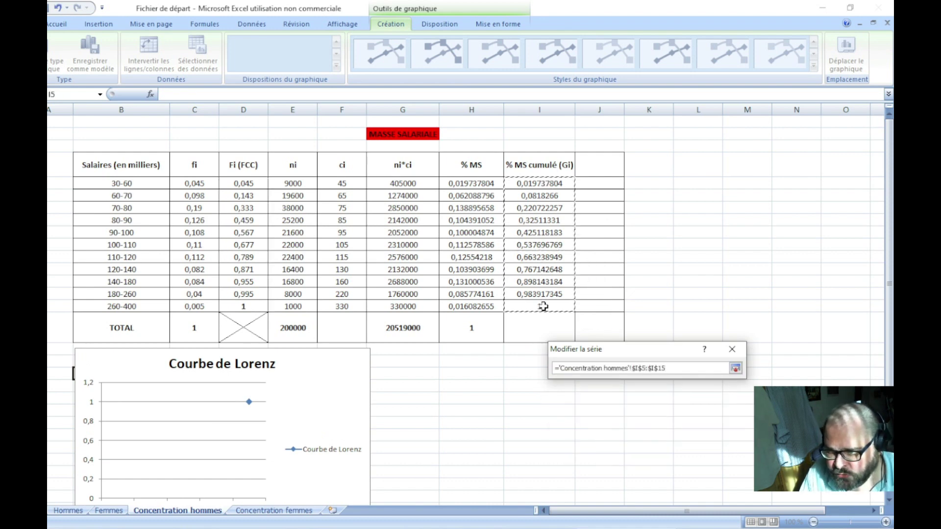
pyautogui.press('Return')
pyautogui.scroll(-2, 534, 333)
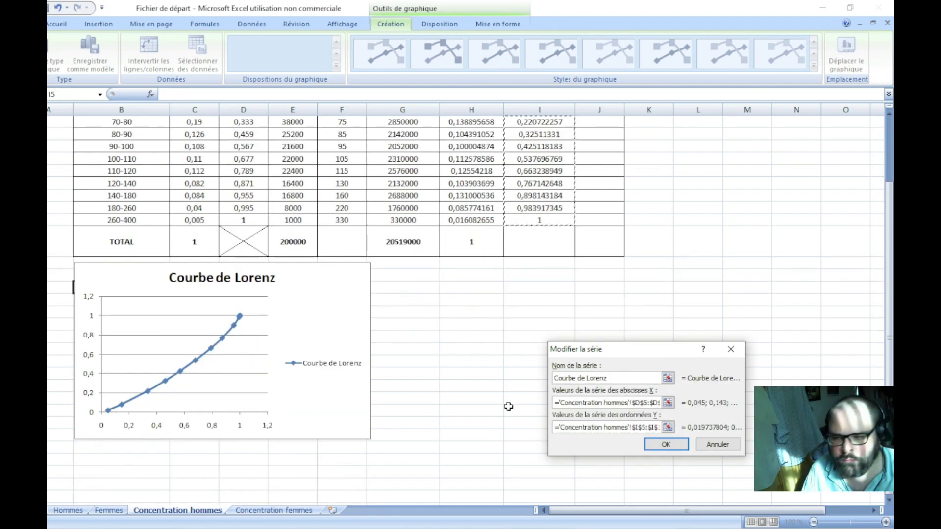
pyautogui.click(667, 445)
pyautogui.click(724, 483)
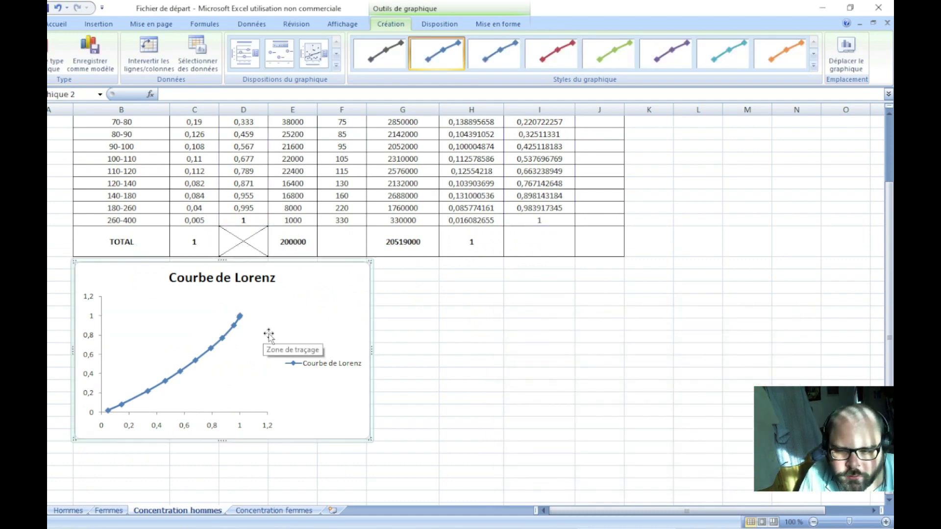
# - Remove the point markers from the Lorenz curve series
pyautogui.rightClick(197, 359)
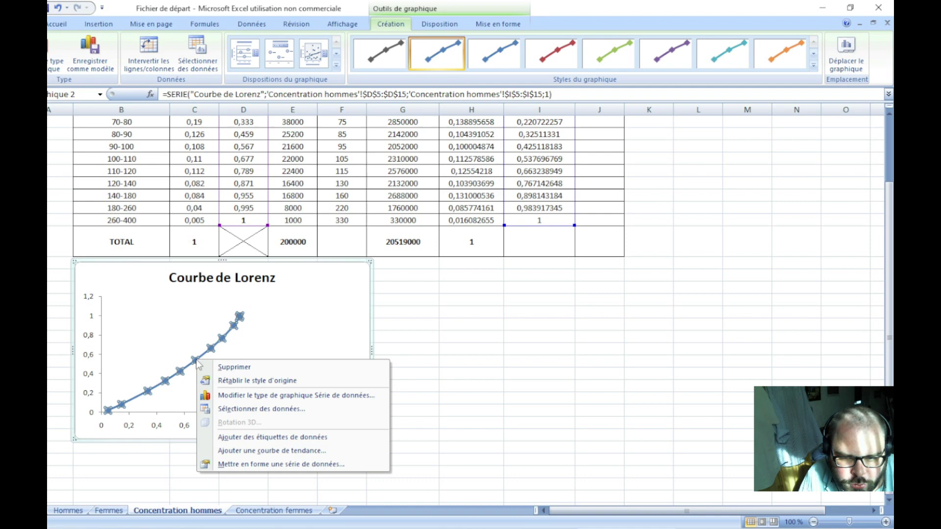
pyautogui.click(266, 463)
pyautogui.click(338, 141)
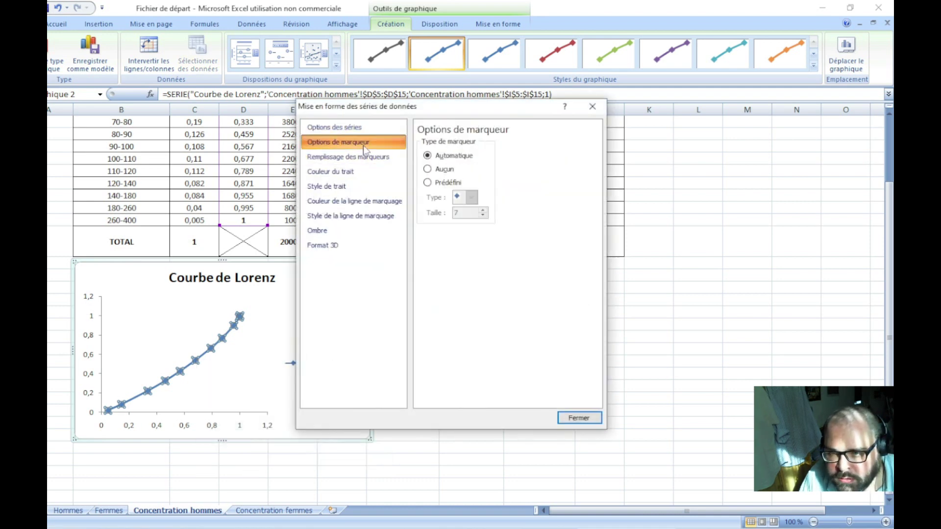
pyautogui.click(427, 169)
# - Fix the horizontal axis maximum at 1
pyautogui.click(578, 417)
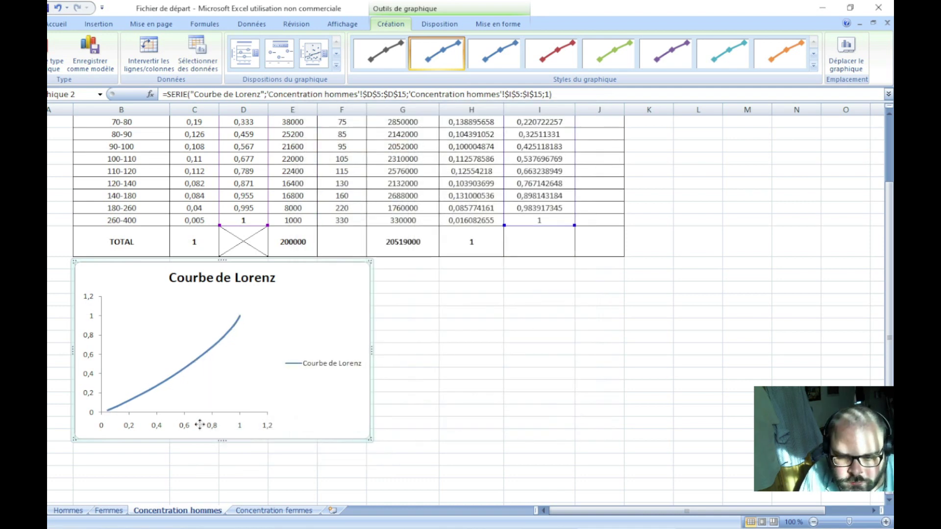
pyautogui.click(216, 429)
pyautogui.rightClick(216, 431)
pyautogui.click(264, 415)
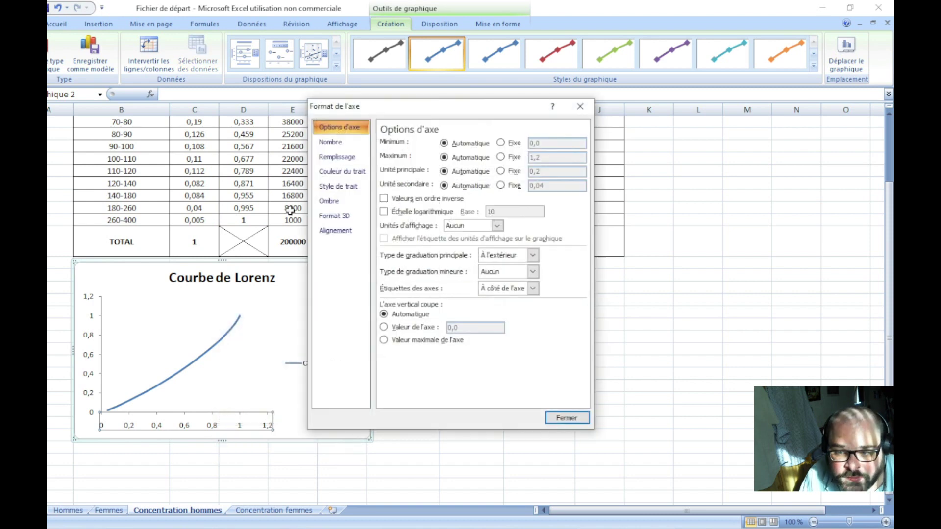
pyautogui.click(338, 143)
pyautogui.click(342, 128)
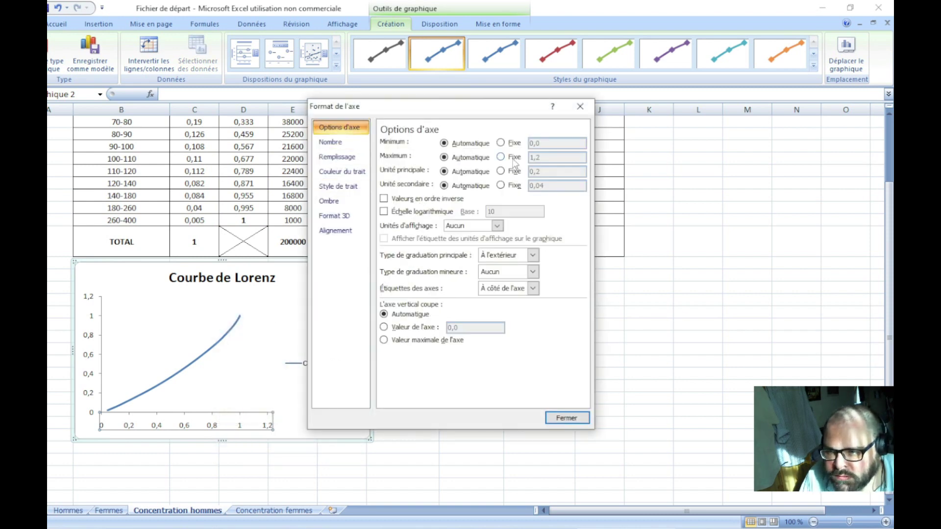
pyautogui.click(488, 147)
pyautogui.write('1')
pyautogui.press('Return')
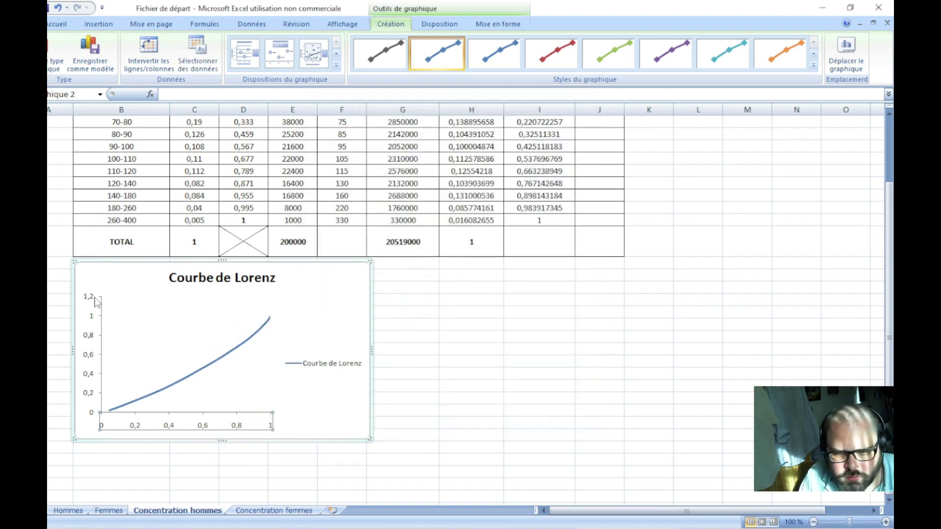
# - Fix the vertical axis maximum at 1
pyautogui.rightClick(95, 316)
pyautogui.click(151, 437)
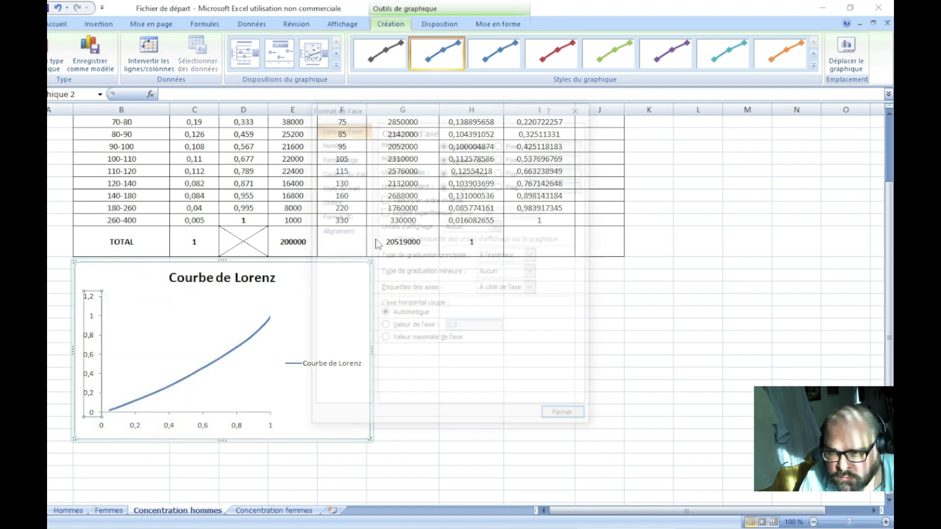
pyautogui.click(500, 157)
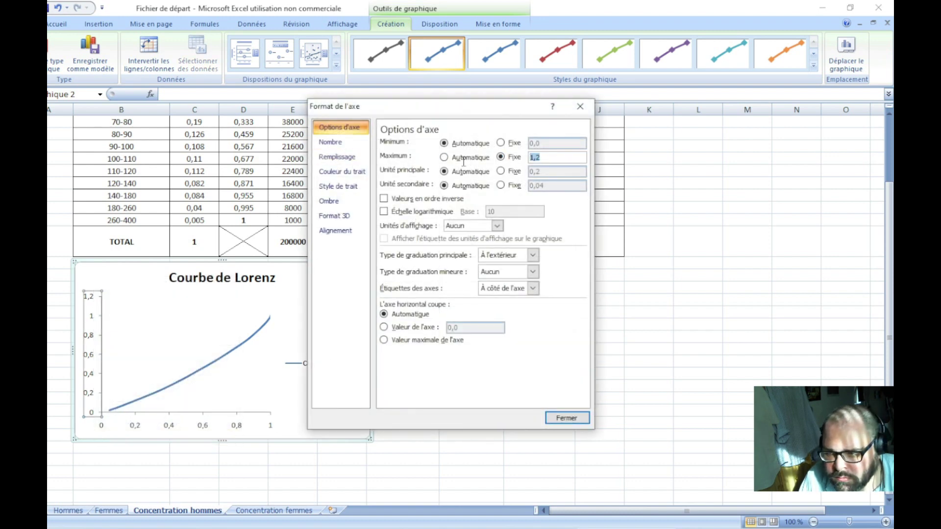
pyautogui.write('1')
pyautogui.press('Return')
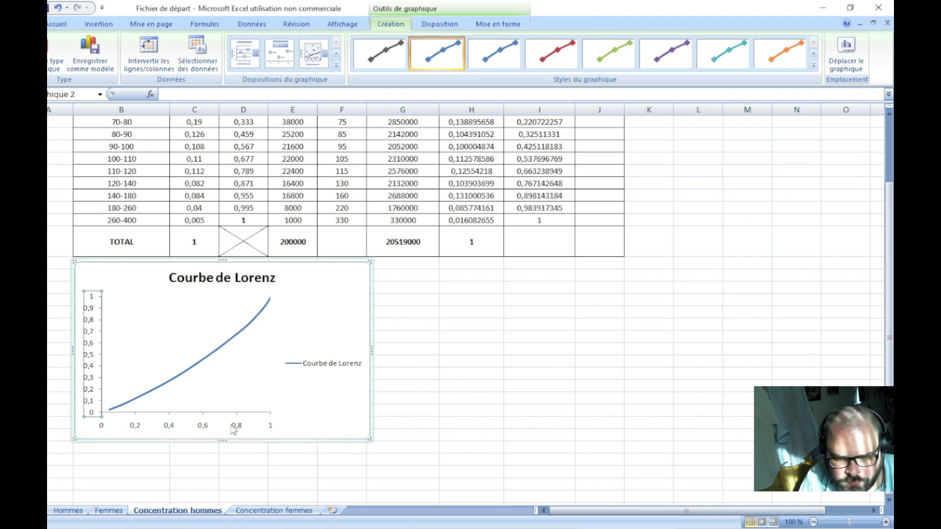
# - Move the chart slightly lower on the sheet
pyautogui.click(529, 381)
pyautogui.moveTo(353, 328); pyautogui.dragTo(354, 347)
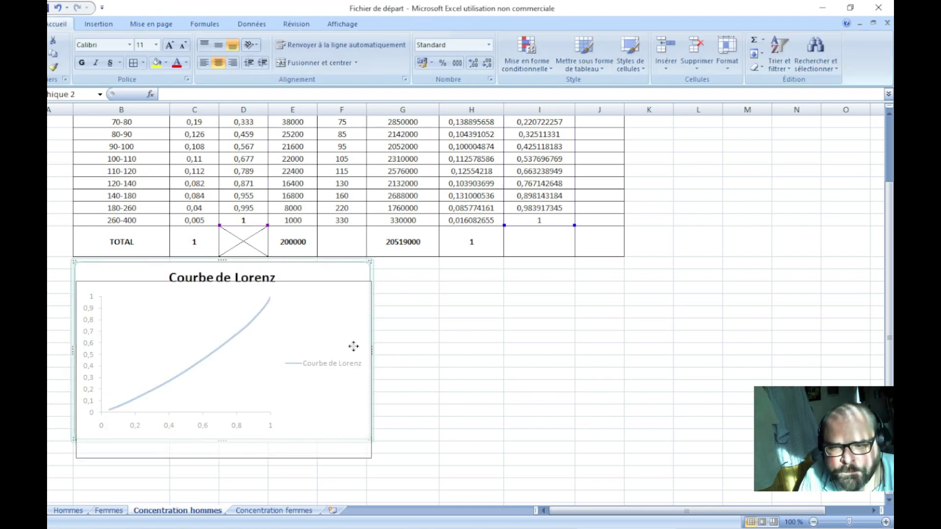
pyautogui.scroll(2, 430, 342)
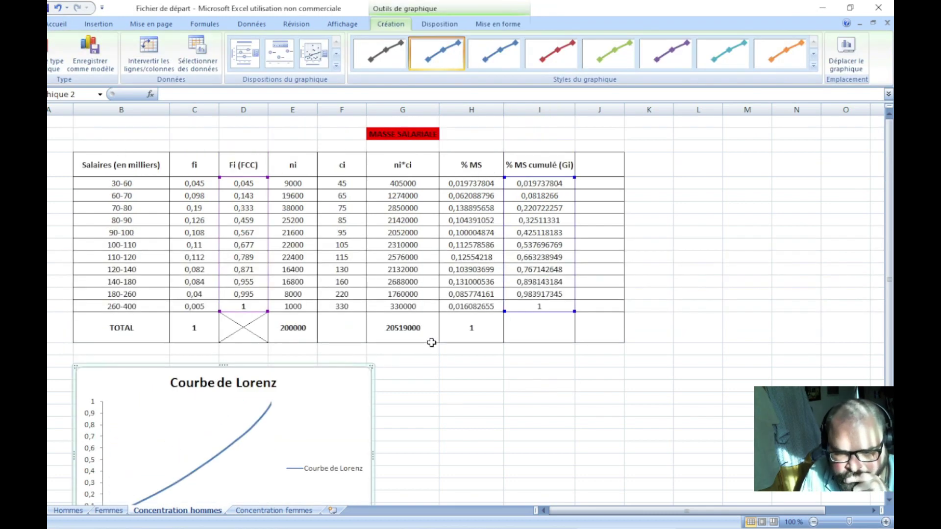
pyautogui.scroll(-1, 431, 343)
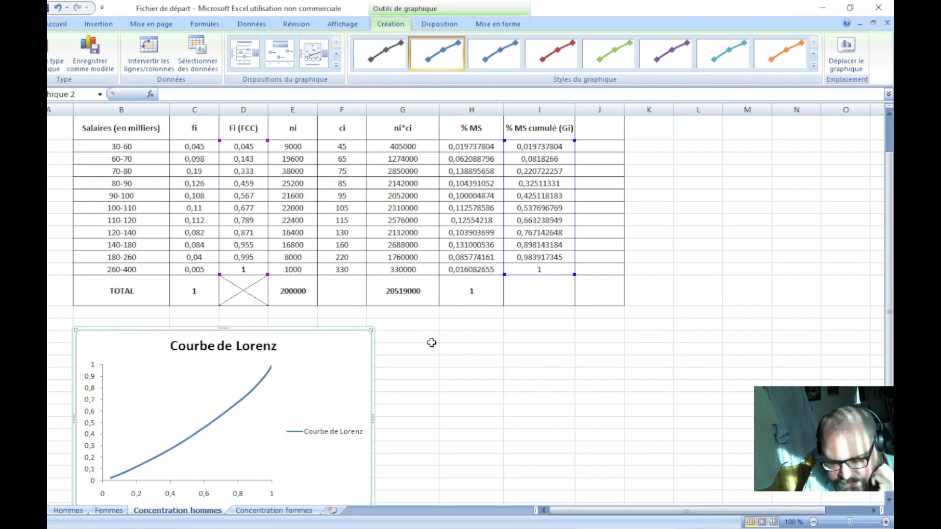
pyautogui.click(430, 361)
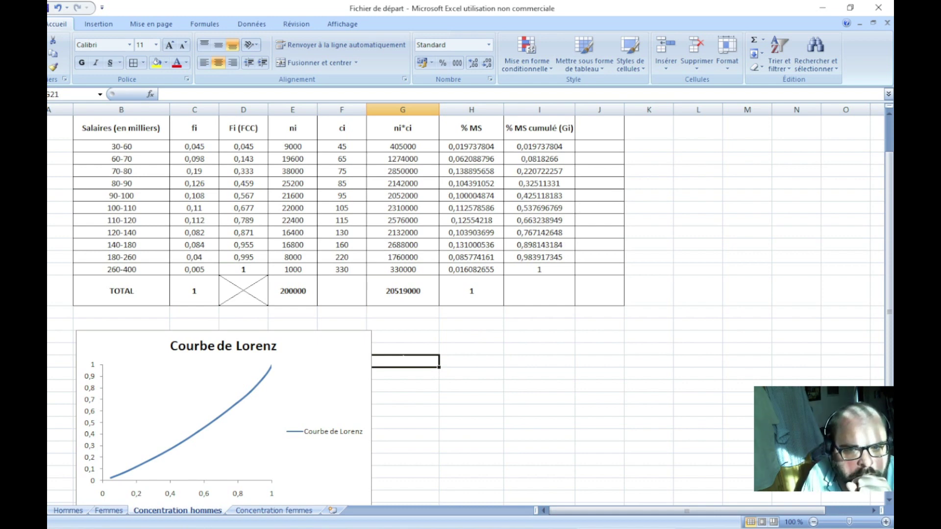
# - Fill the whole 70-80 row yellow as a trial, then remove the fill
pyautogui.click(48, 171)
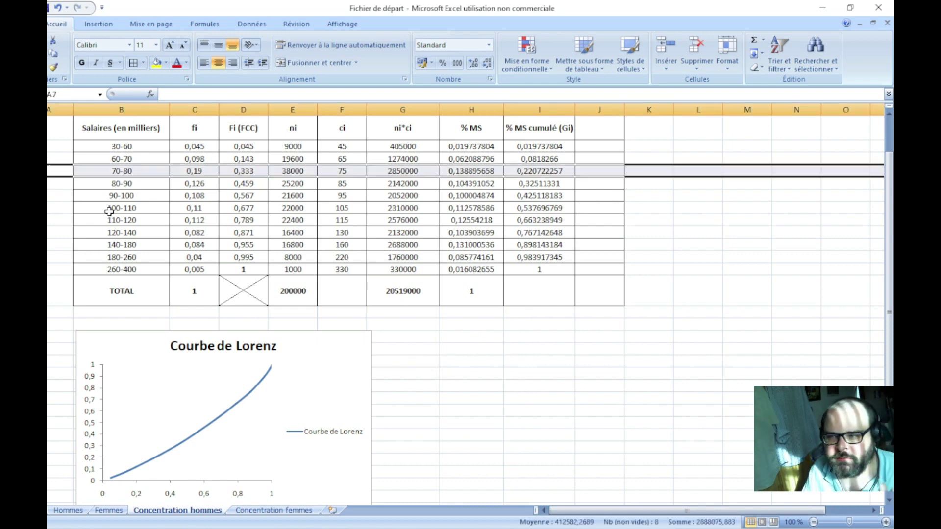
pyautogui.click(156, 63)
pyautogui.click(406, 271)
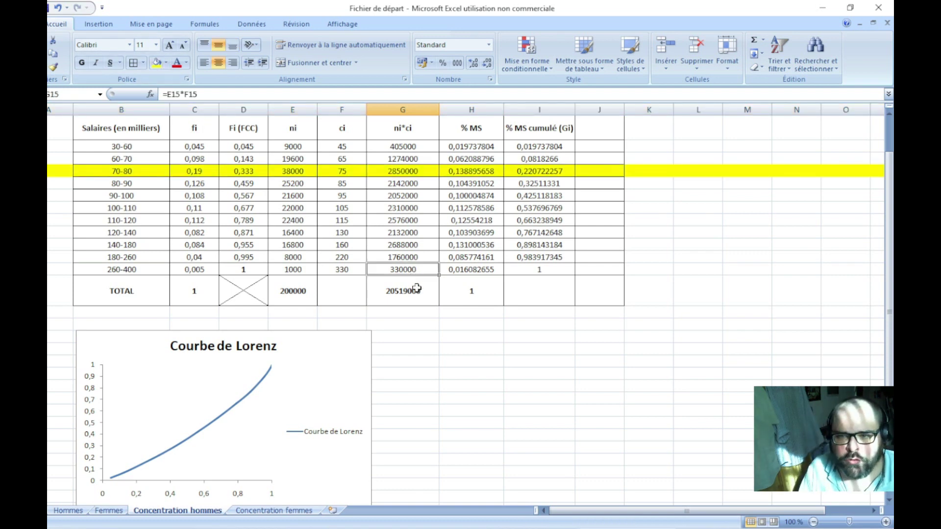
pyautogui.click(49, 171)
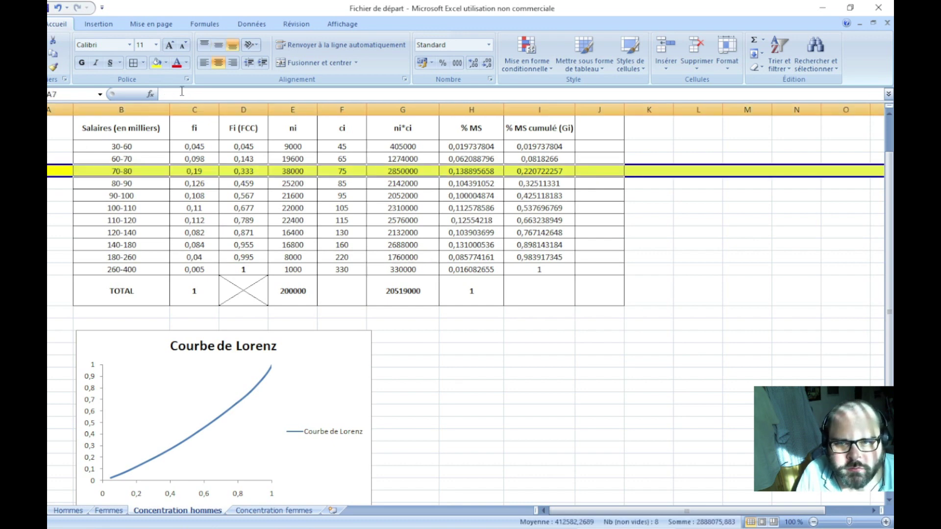
pyautogui.click(167, 63)
pyautogui.click(194, 195)
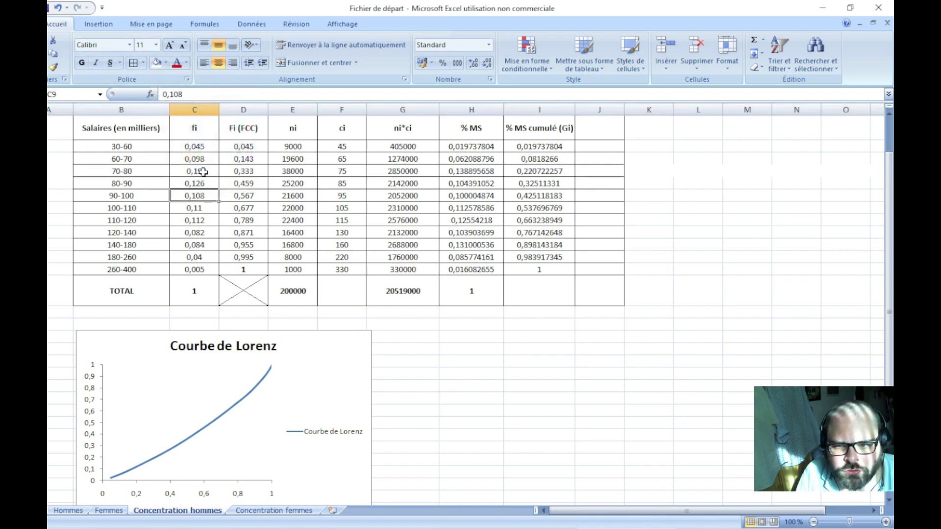
pyautogui.click(199, 169)
# - Highlight D7 (Fi 0,333) and I7 (its cumulative % MS) in yellow
pyautogui.click(250, 171)
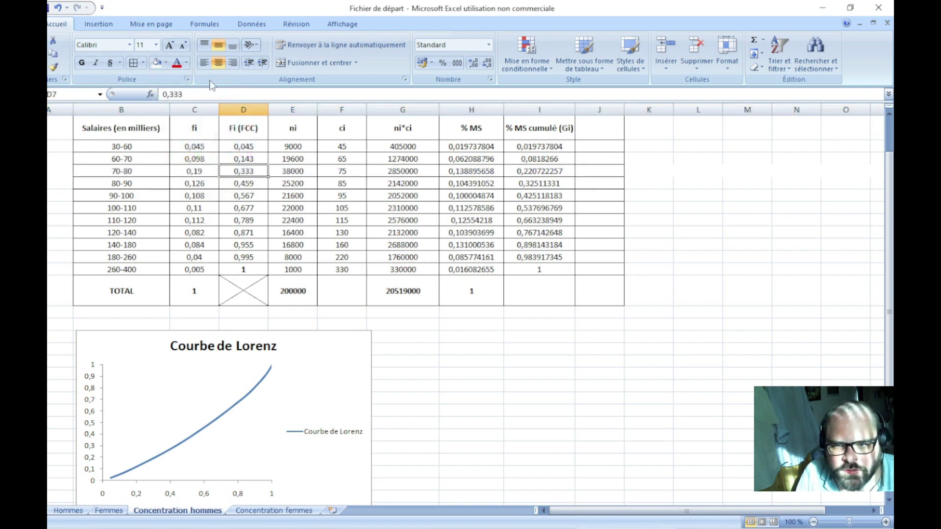
pyautogui.click(166, 63)
pyautogui.click(190, 155)
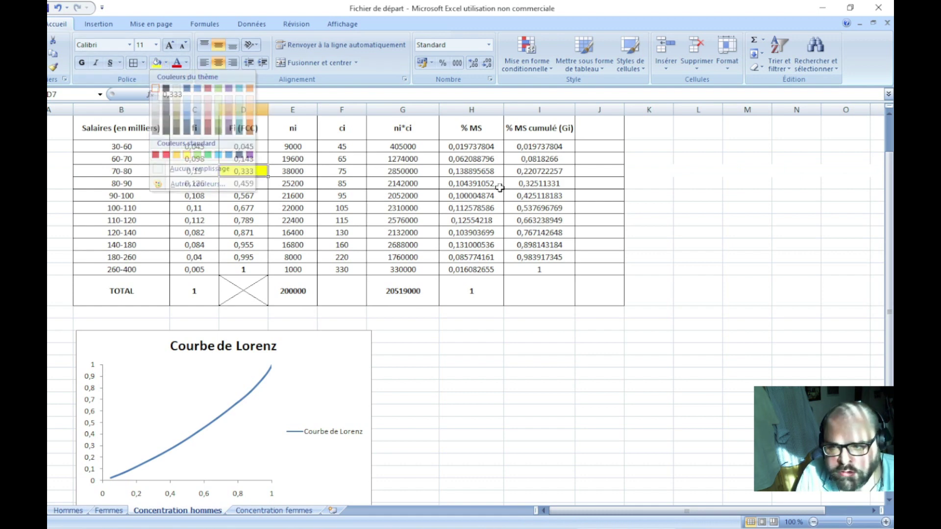
pyautogui.click(539, 171)
pyautogui.click(156, 63)
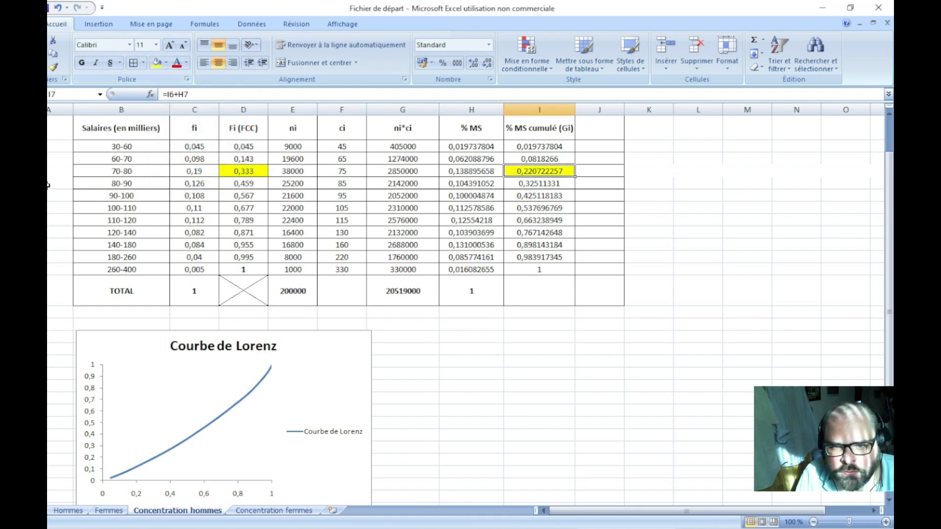
pyautogui.click(48, 171)
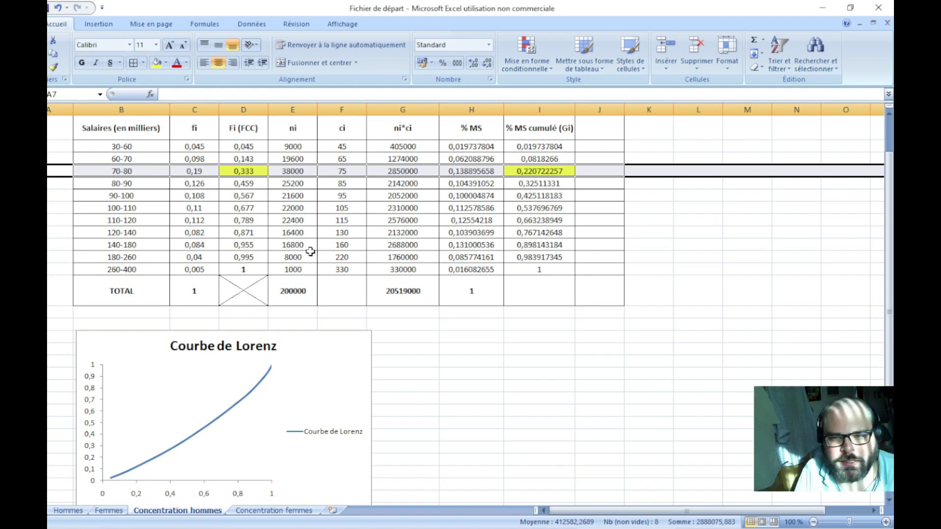
# - Highlight D12 (Fi 0,871) and I12 (Gi 0,767142648) in yellow
pyautogui.click(240, 233)
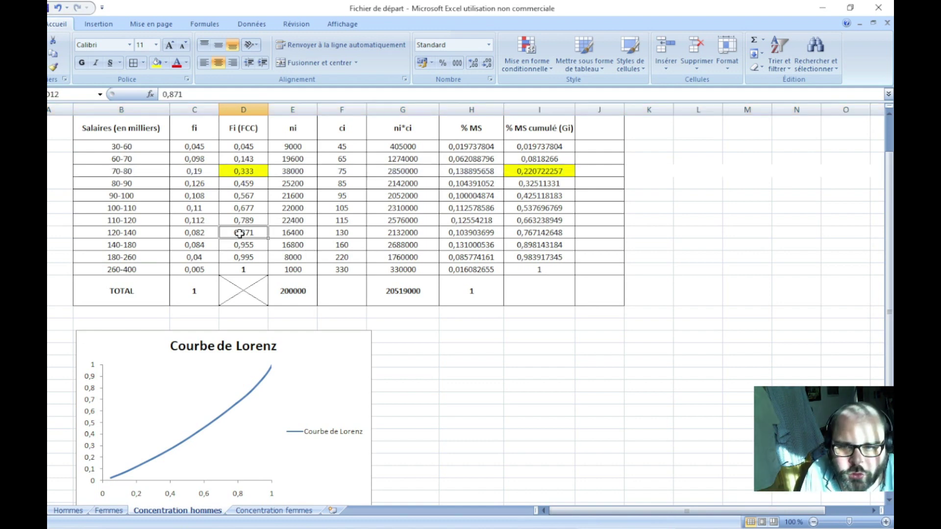
pyautogui.click(155, 62)
pyautogui.click(534, 234)
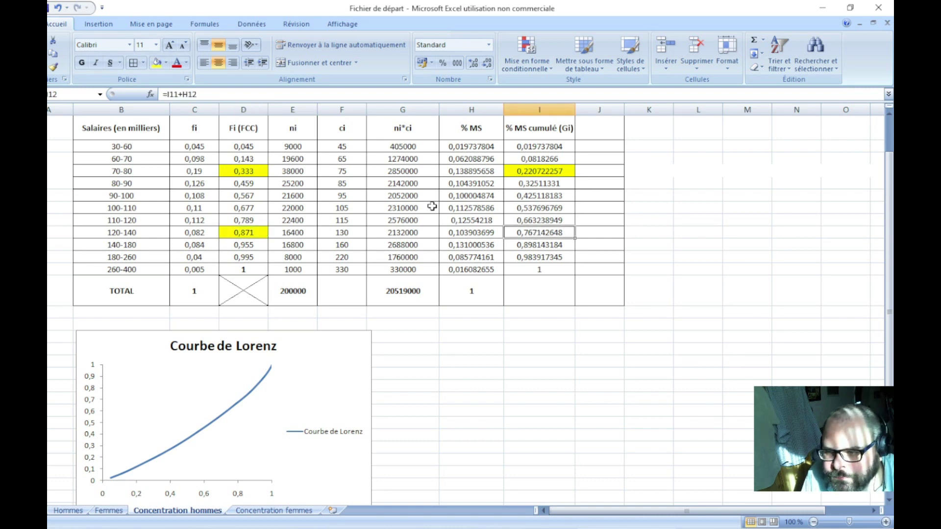
pyautogui.click(155, 62)
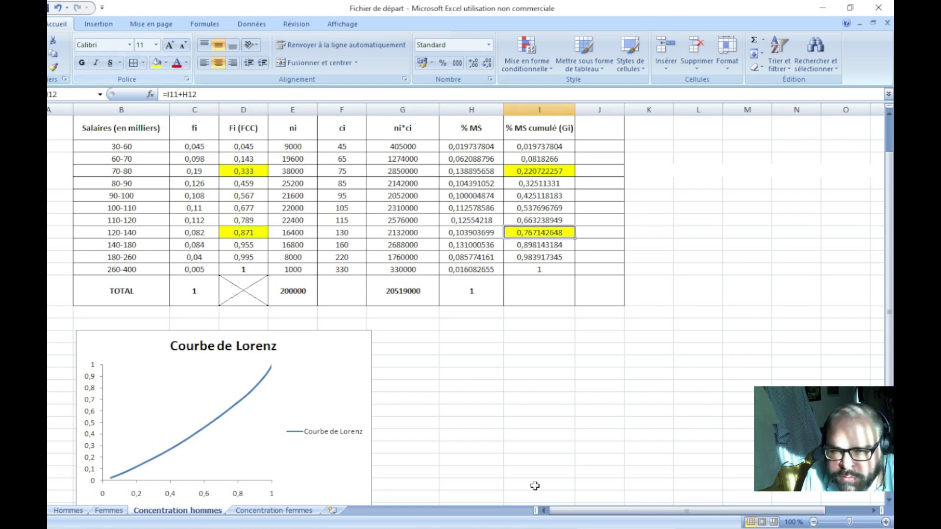
pyautogui.click(521, 365)
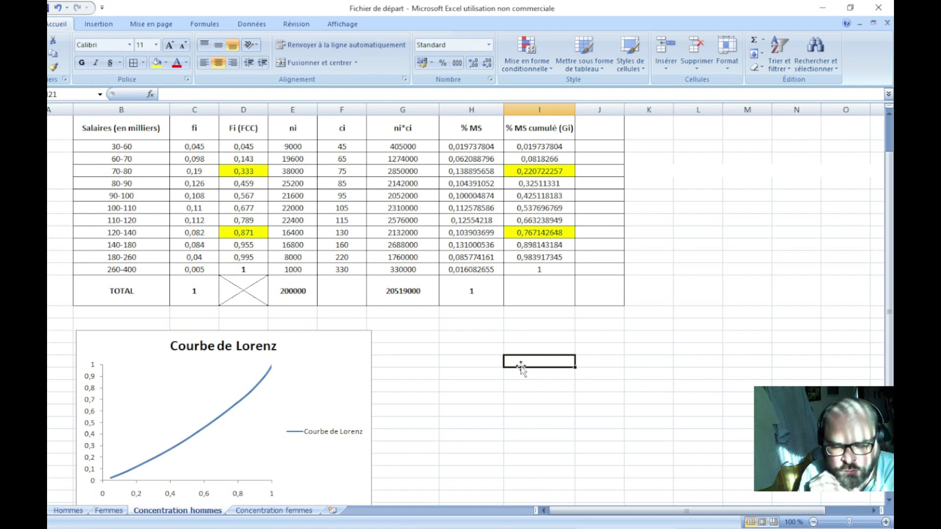
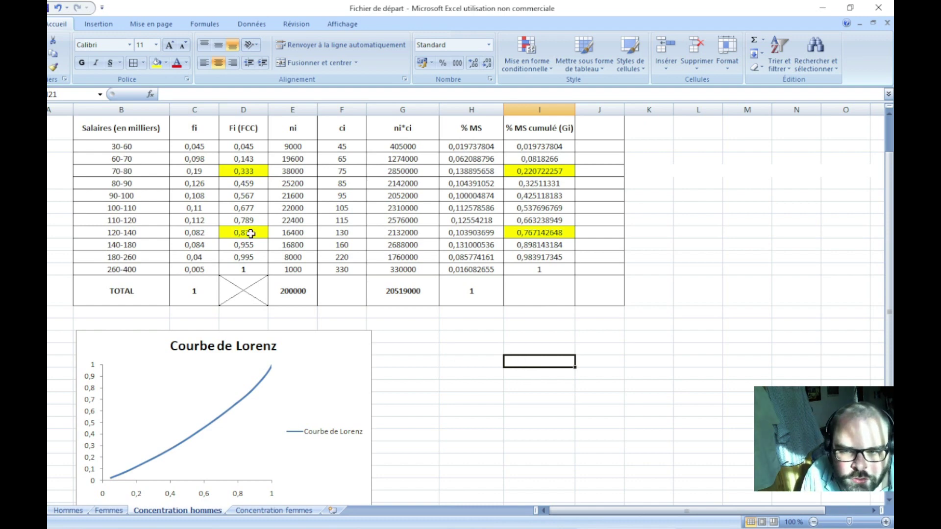
# - Check the cumulative frequency 0,871 and the cumulative wage share in I12
pyautogui.click(250, 234)
pyautogui.click(531, 236)
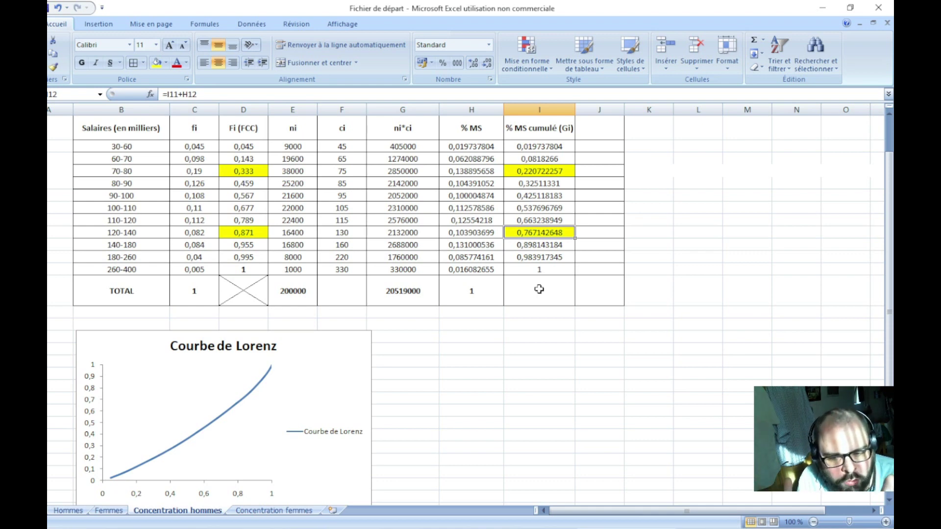
pyautogui.scroll(-1, 494, 312)
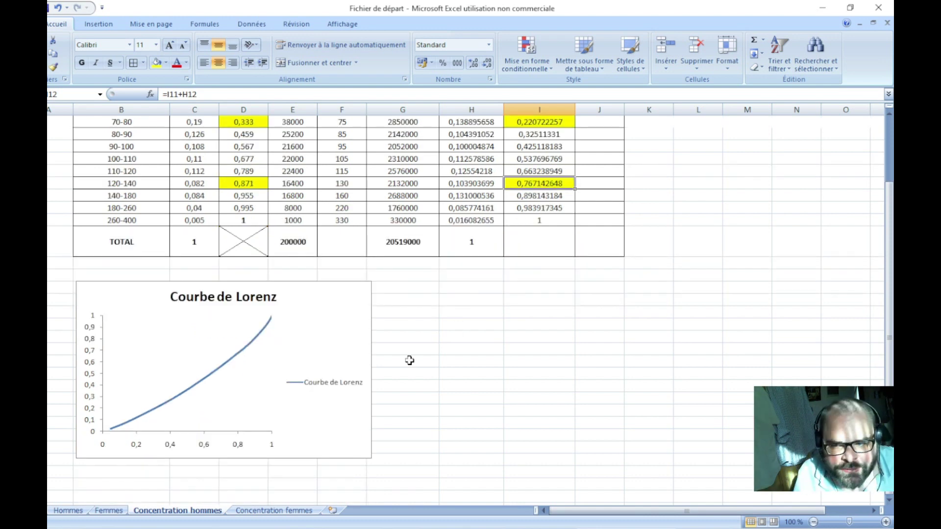
# - Add a bold 'Droite d'équirépartition' heading in H19 and autofit column H to it
pyautogui.click(430, 300)
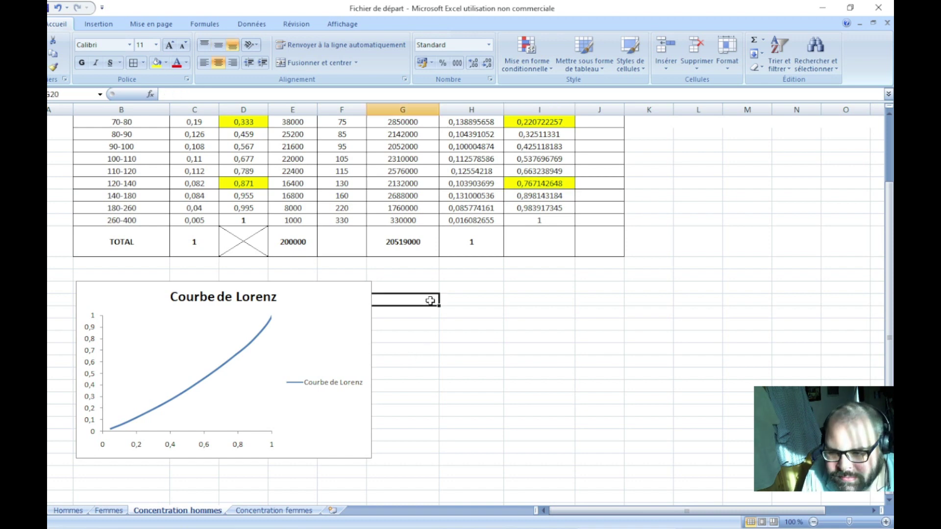
pyautogui.click(483, 287)
pyautogui.write('Droite')
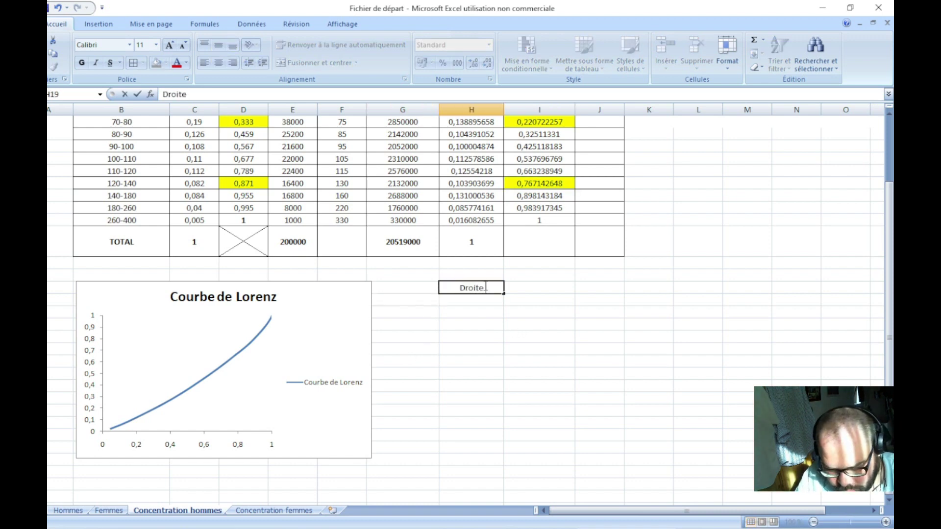
pyautogui.write(" d'équirépa")
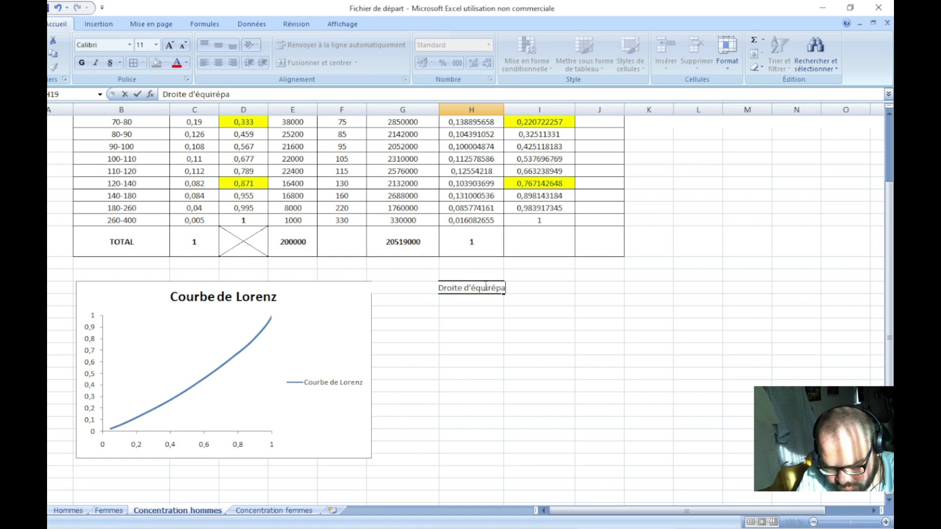
pyautogui.write('rtition')
pyautogui.press('Return')
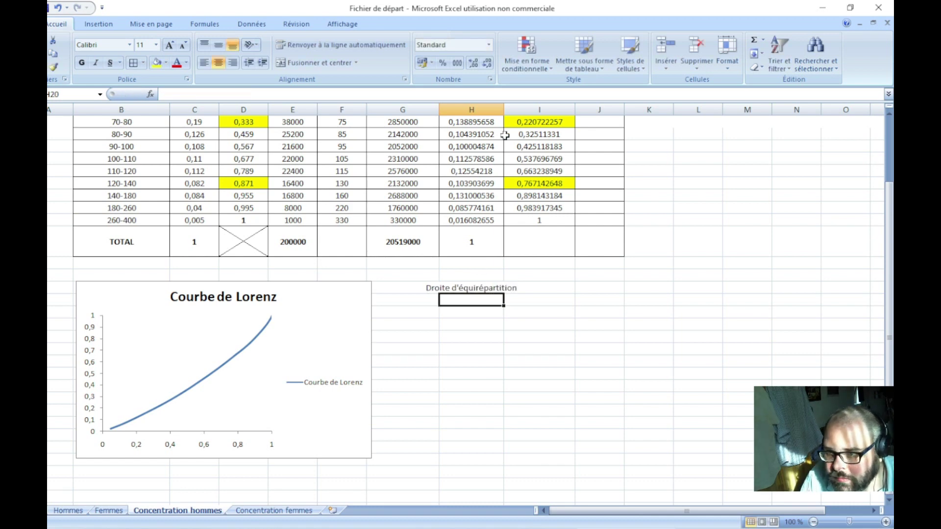
pyautogui.doubleClick(502, 109)
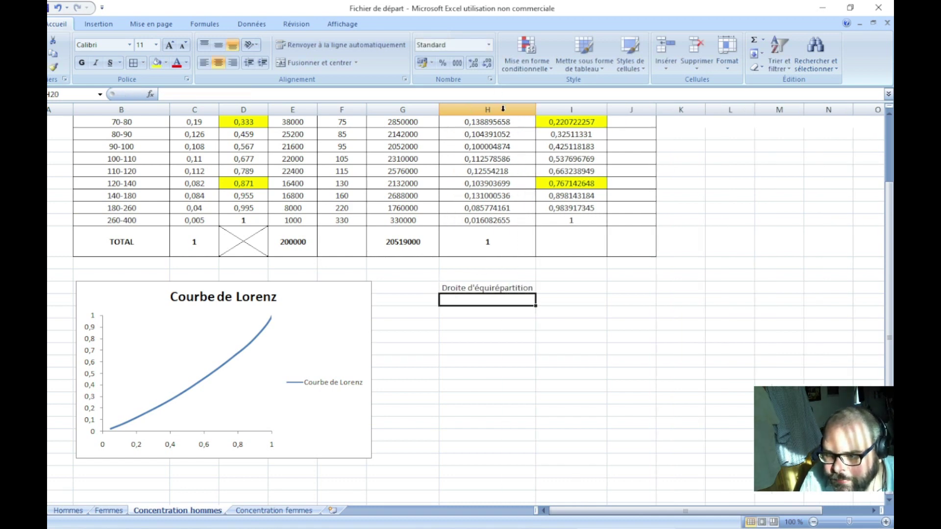
pyautogui.click(496, 287)
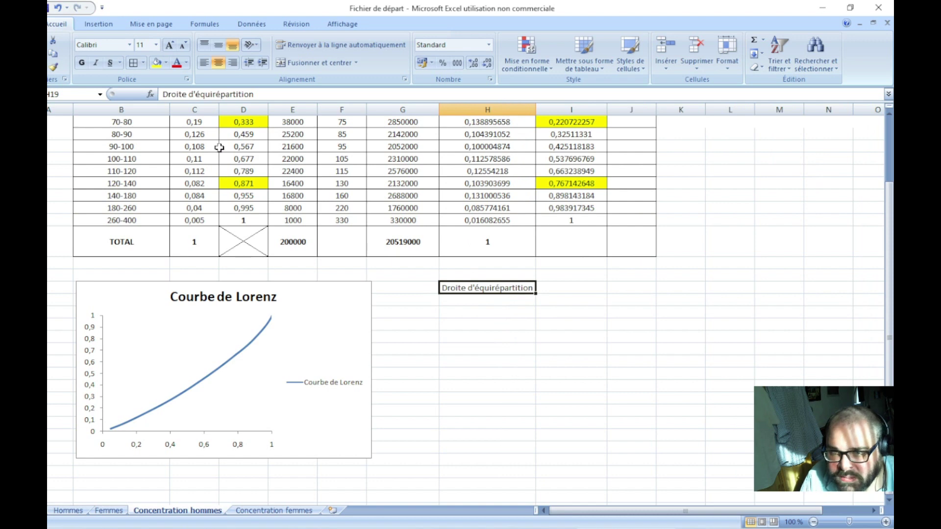
pyautogui.click(82, 62)
pyautogui.click(472, 321)
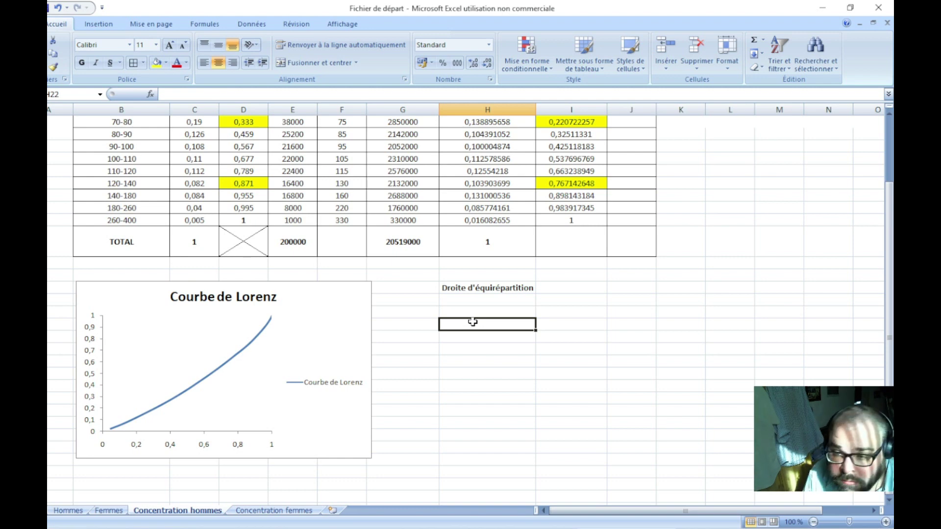
# - Enter 0 in I21 and 0,1 in H22 and I22, clearing a misplaced 0,1
pyautogui.click(482, 312)
pyautogui.press('Tab')
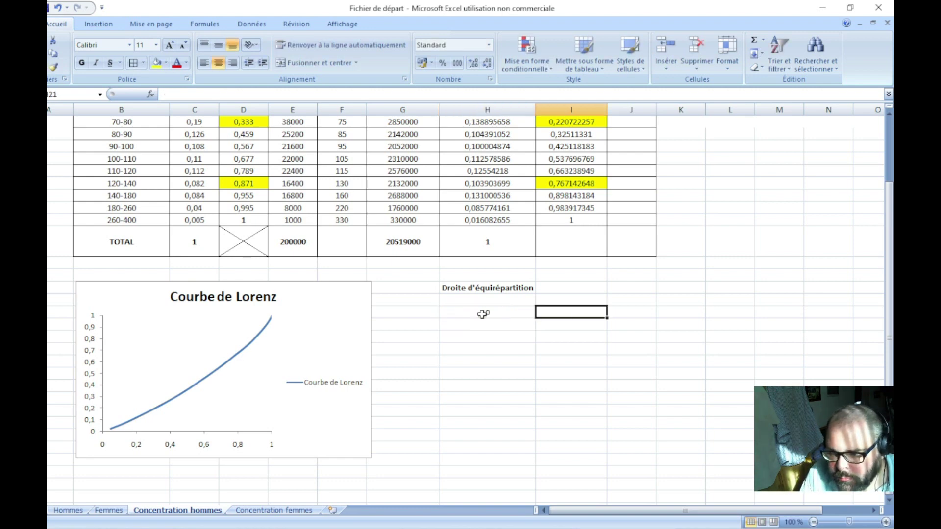
pyautogui.write('0')
pyautogui.press('Return')
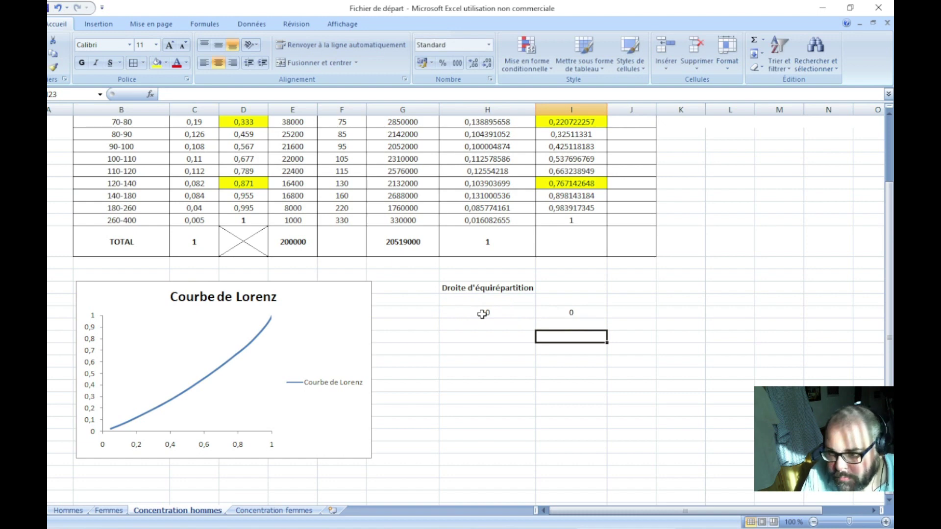
pyautogui.press('Left')
pyautogui.press('Down')
pyautogui.write('0,1')
pyautogui.press('Return')
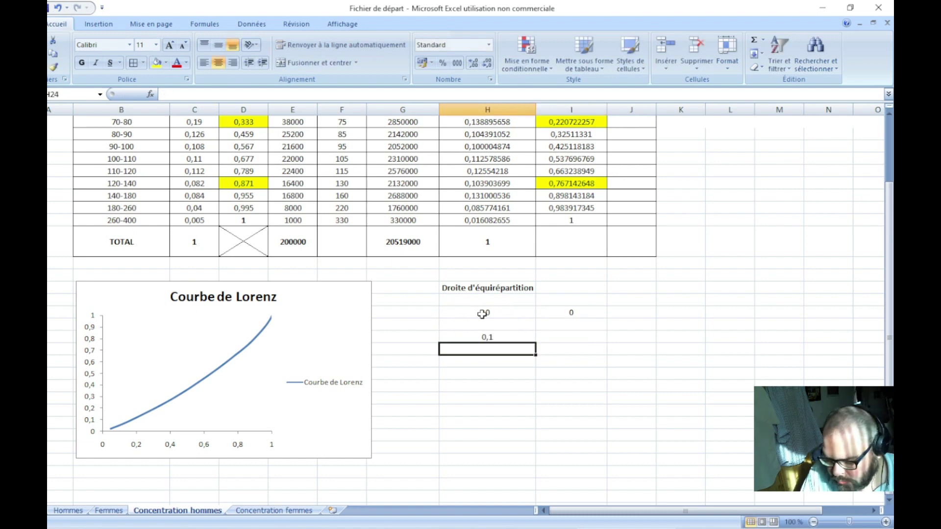
pyautogui.press('Up')
pyautogui.press('Delete')
pyautogui.press('Up')
pyautogui.write('0,')
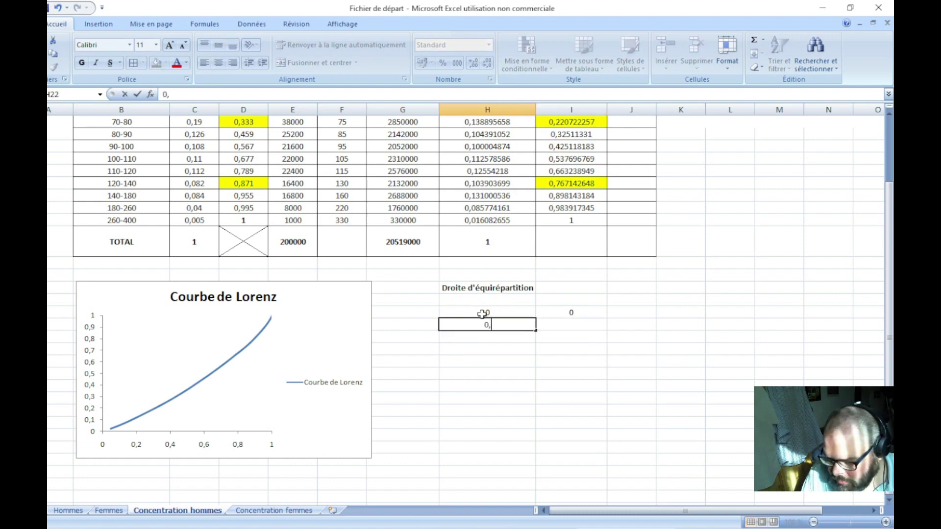
pyautogui.write('1')
pyautogui.press('Right')
pyautogui.write('0,1')
pyautogui.press('Return')
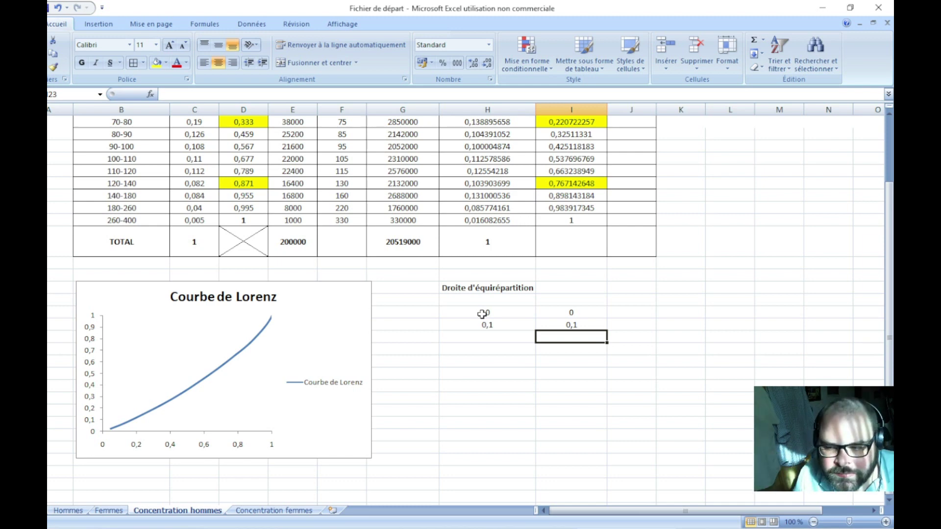
# - Enter 0,2 in H23 and I23, then fill both columns down to 1
pyautogui.press('Left')
pyautogui.write('0,2')
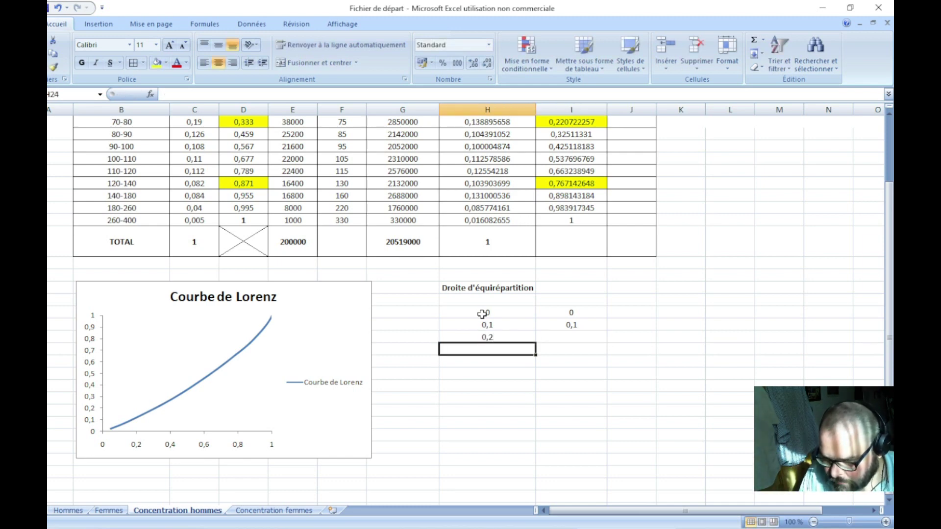
pyautogui.press('Tab')
pyautogui.write('0,2')
pyautogui.press('Return')
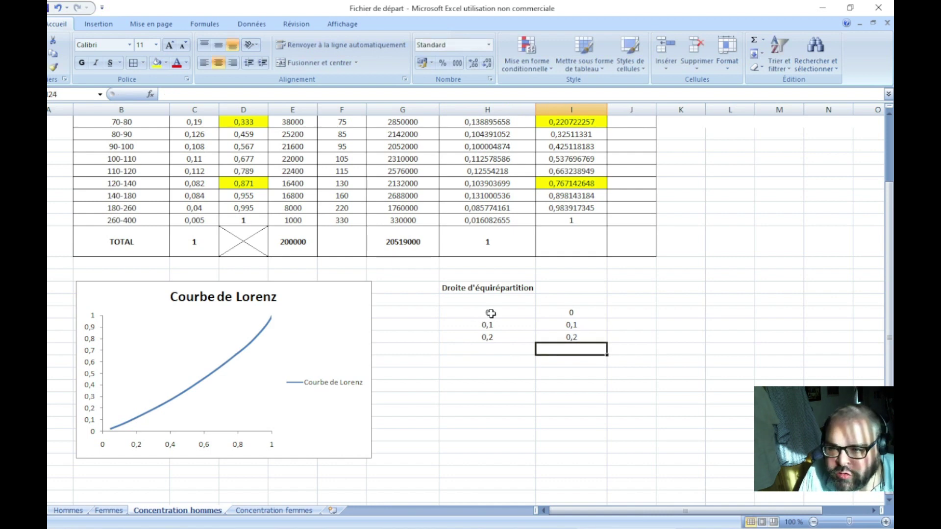
pyautogui.moveTo(496, 322)
pyautogui.mouseDown()
pyautogui.moveTo(489, 337)
pyautogui.moveTo(537, 440)
pyautogui.mouseUp()
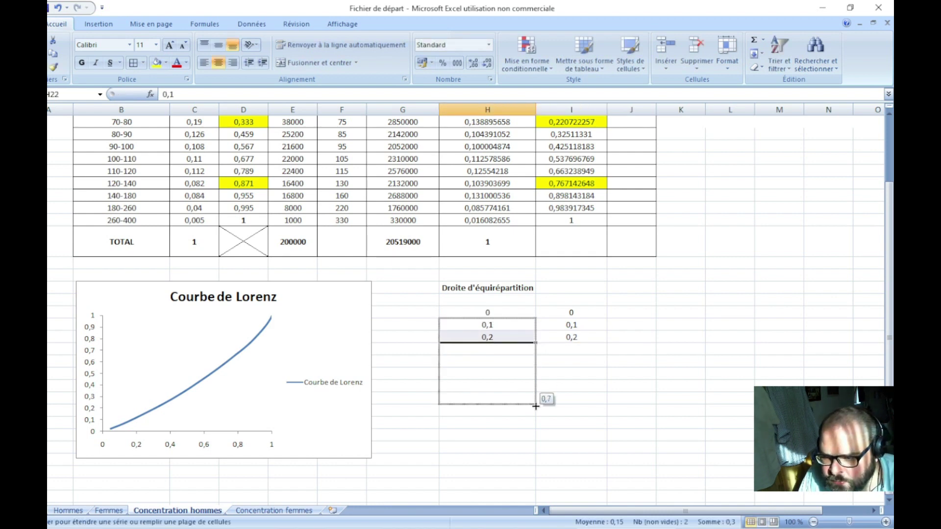
pyautogui.moveTo(580, 324); pyautogui.dragTo(611, 430)
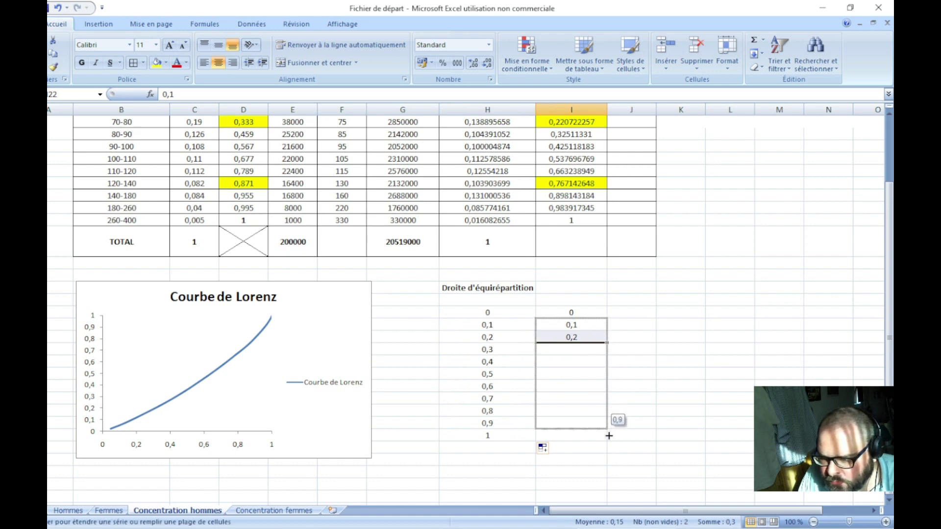
# - Merge and centre the heading across H19:I19
pyautogui.click(510, 289)
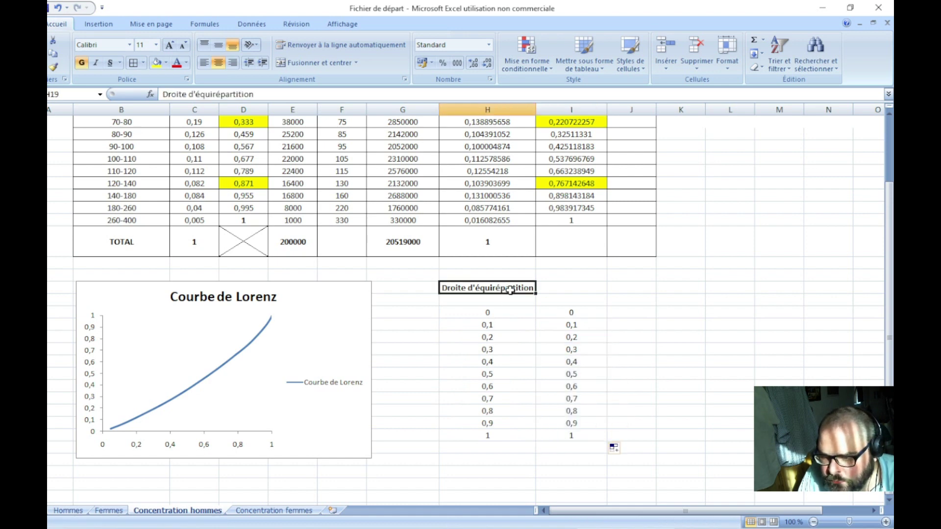
pyautogui.moveTo(510, 289); pyautogui.dragTo(571, 289)
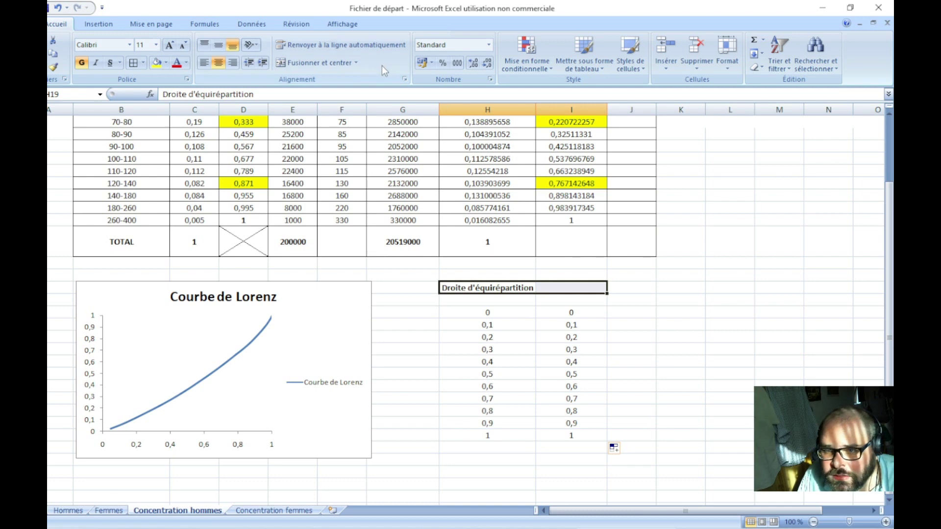
pyautogui.click(319, 62)
# - Apply All Borders to the équirépartition table
pyautogui.moveTo(509, 289); pyautogui.dragTo(524, 435)
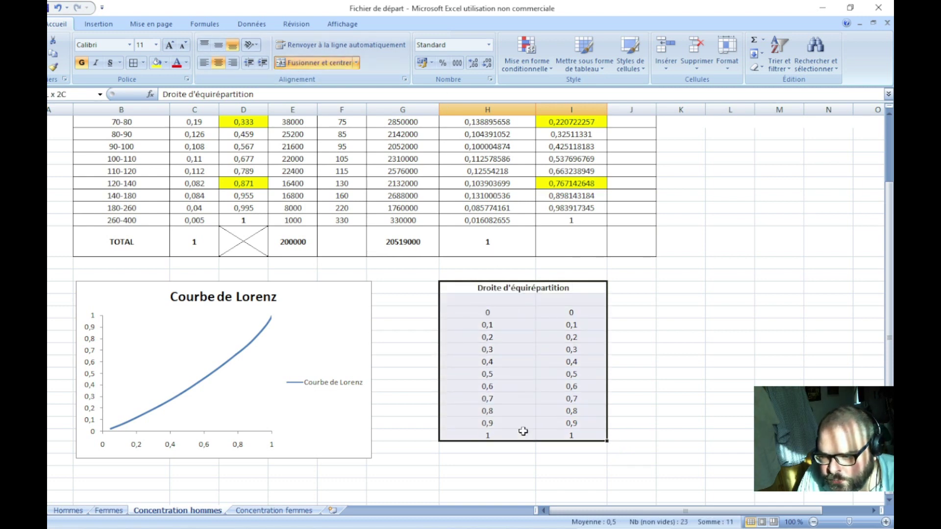
pyautogui.click(133, 63)
pyautogui.click(240, 338)
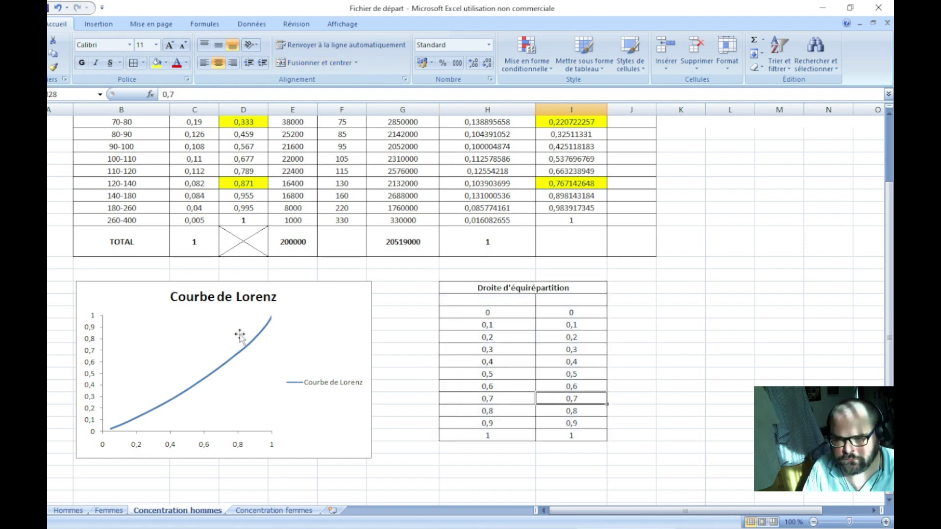
# - Add a Lorenz chart series with X values H21:H31 and Y values I21:I31
pyautogui.rightClick(217, 346)
pyautogui.click(277, 389)
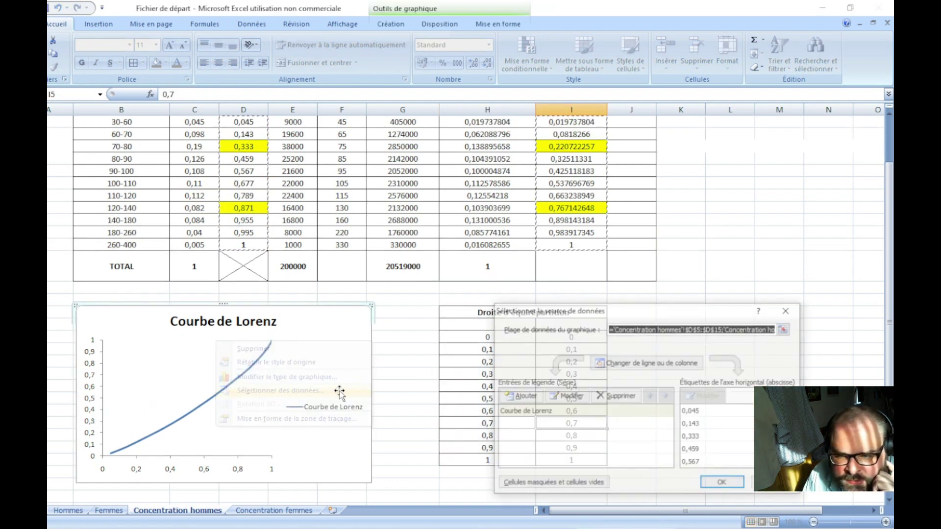
pyautogui.click(516, 396)
pyautogui.write("Droite d'équipartition")
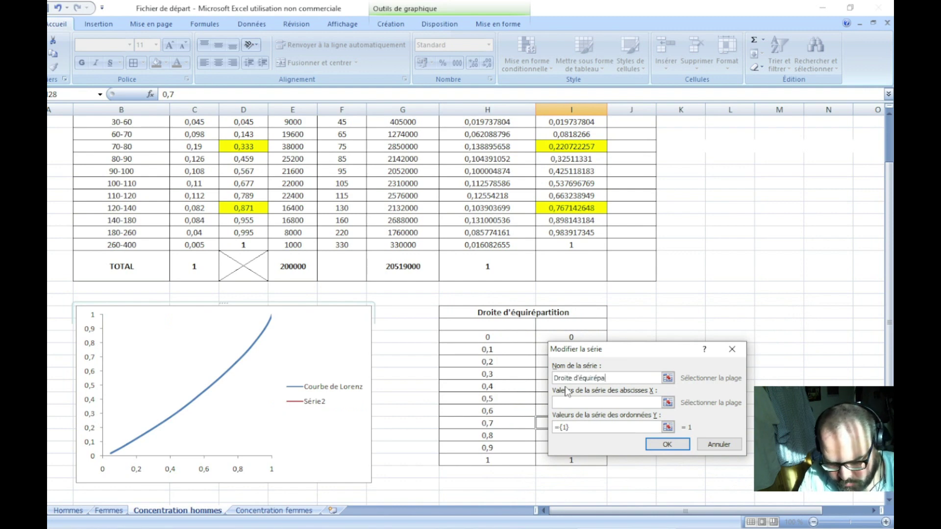
pyautogui.click(667, 402)
pyautogui.moveTo(509, 337); pyautogui.dragTo(508, 459)
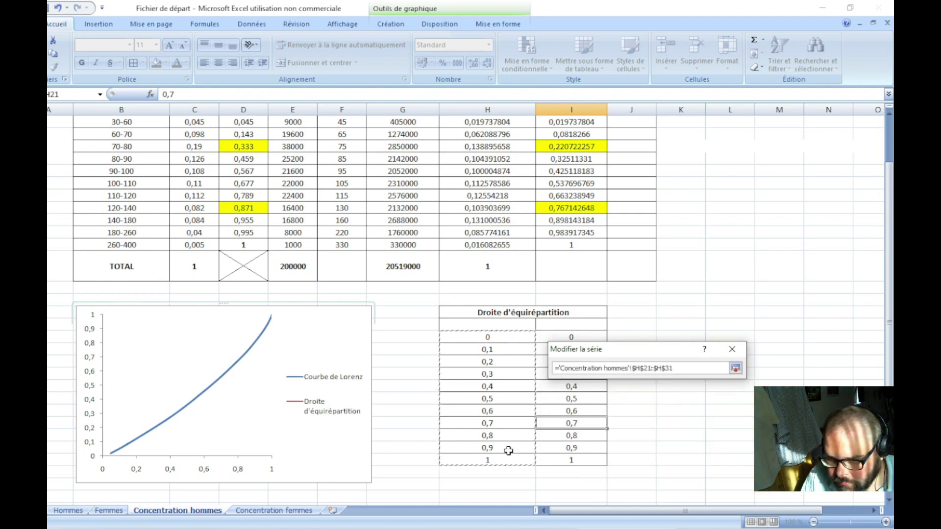
pyautogui.press('Return')
pyautogui.click(668, 436)
pyautogui.click(581, 336)
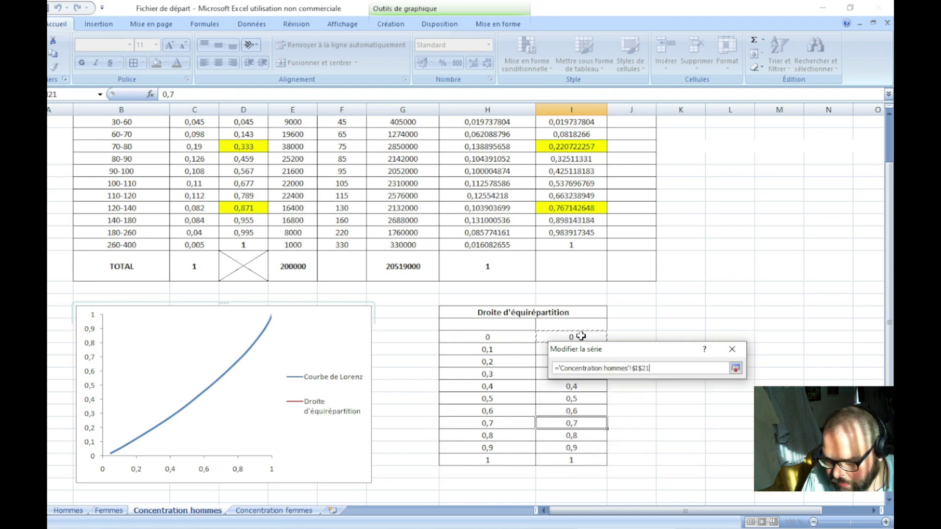
pyautogui.moveTo(581, 336); pyautogui.dragTo(587, 466)
pyautogui.press('Return')
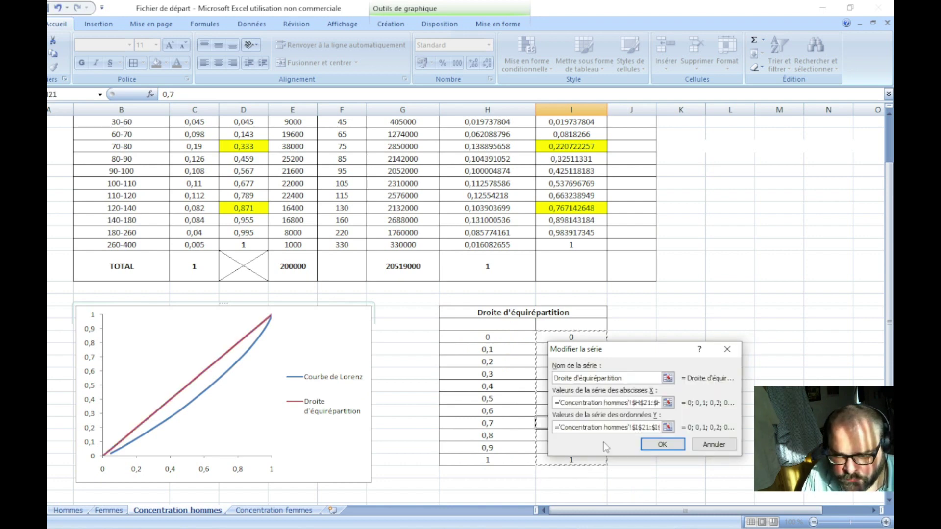
pyautogui.click(662, 444)
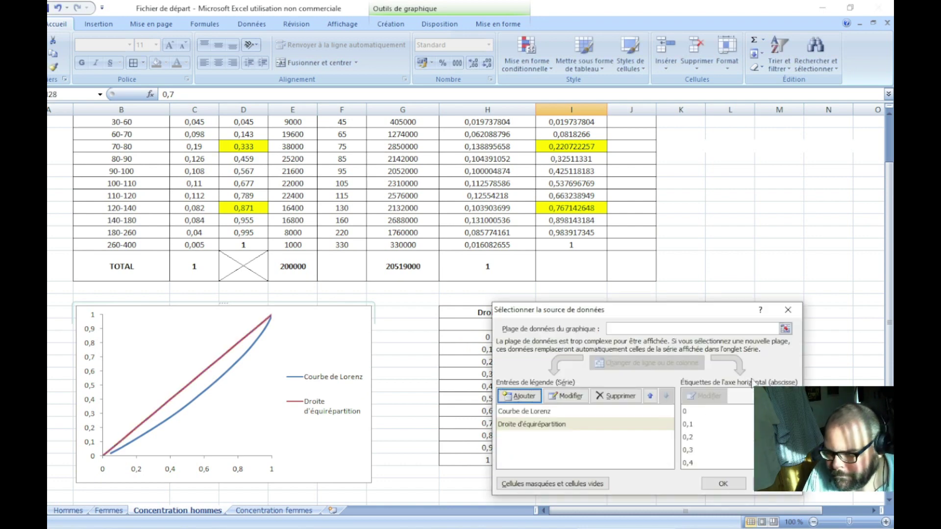
pyautogui.click(723, 484)
pyautogui.click(405, 361)
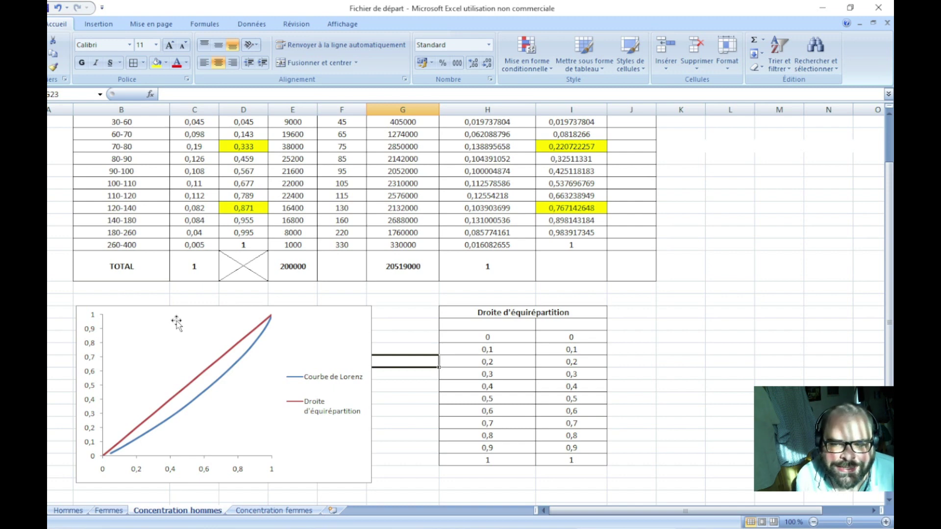
# - Type the note 'Plus la courbe de Lorenz s'éloigne… plus la situation sera qualifiée d'inégalitaire.' in B34, merged across B34:I34
pyautogui.scroll(-5, 179, 330)
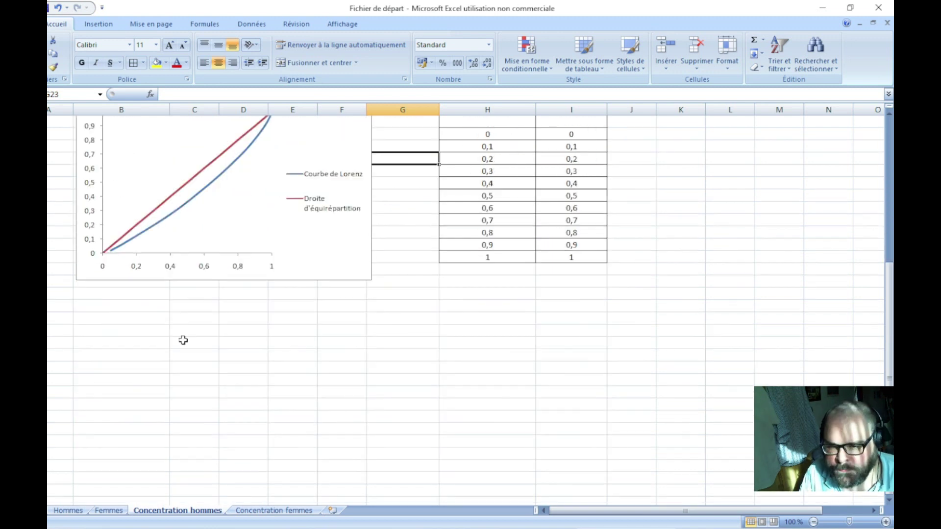
pyautogui.click(140, 293)
pyautogui.write('Plus')
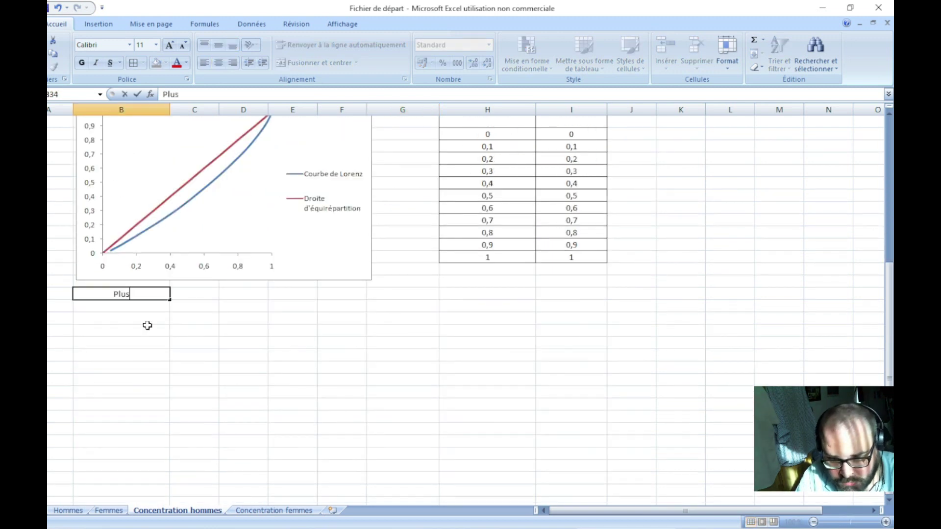
pyautogui.write(' la courbe')
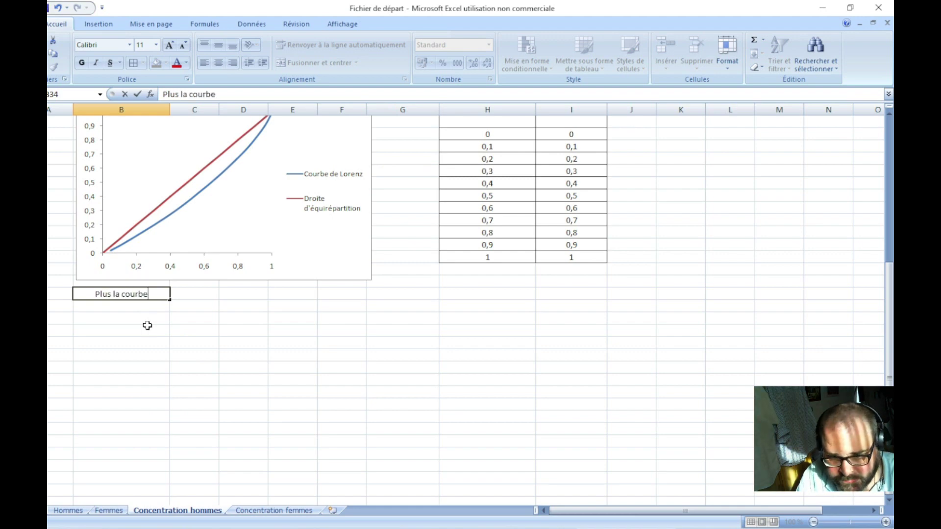
pyautogui.write(' de Lorenz')
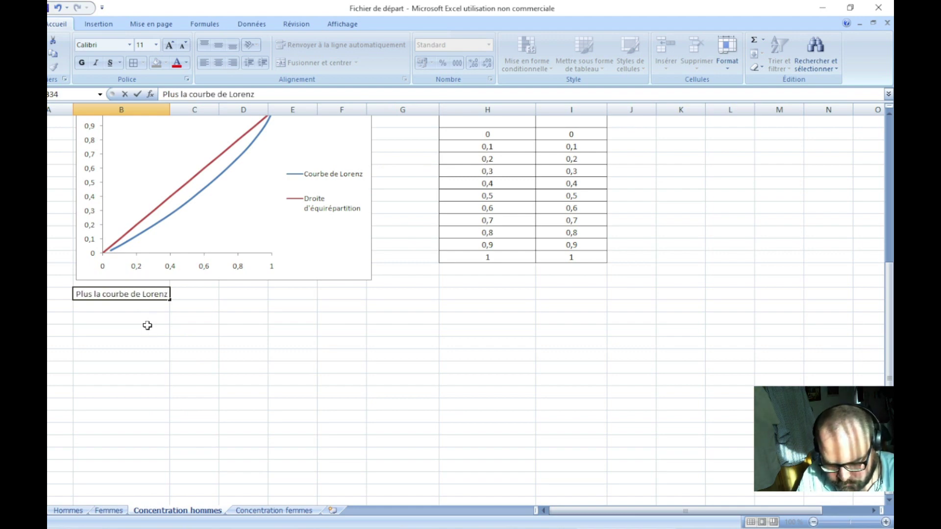
pyautogui.write(" s'éloigne")
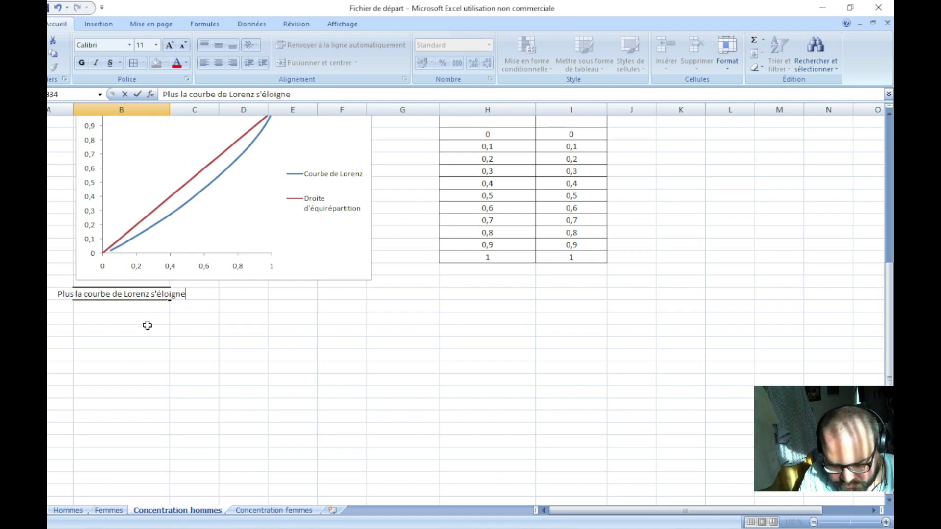
pyautogui.write(' de la droite d')
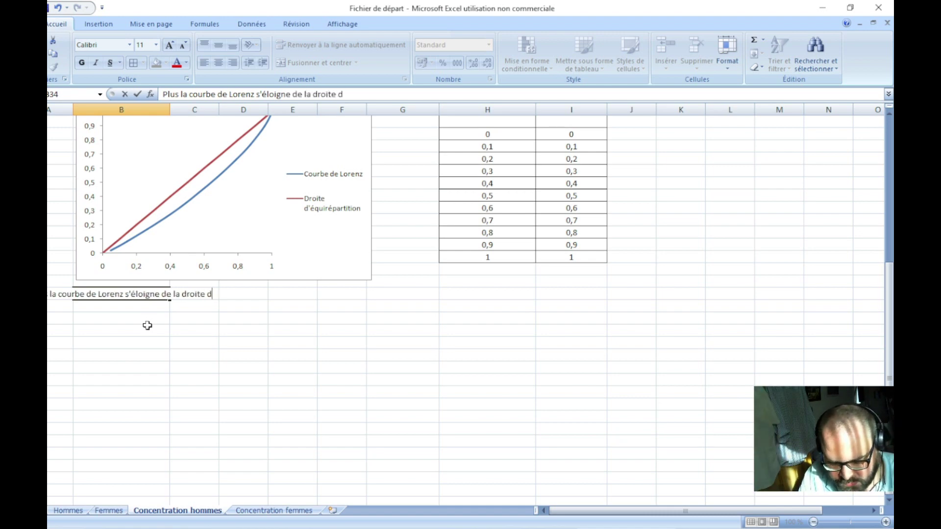
pyautogui.write("'équiréparti")
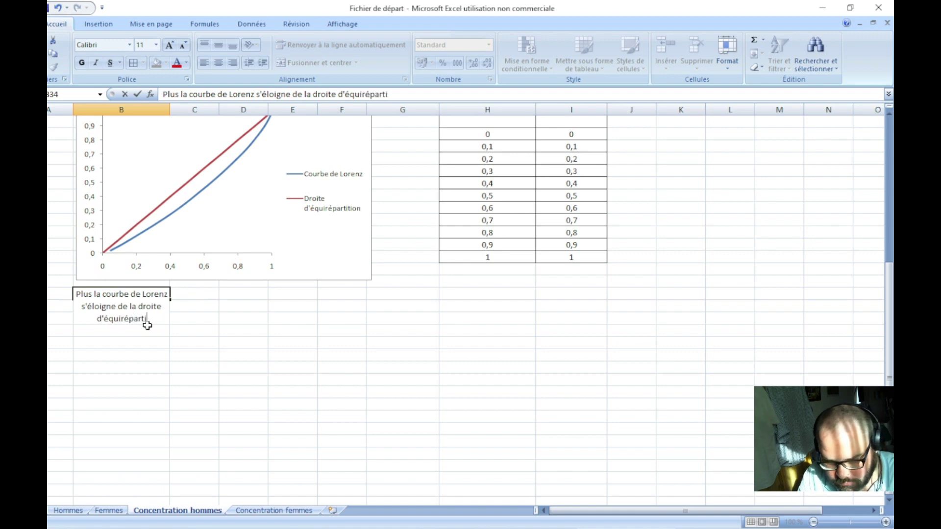
pyautogui.write('tion, plus la')
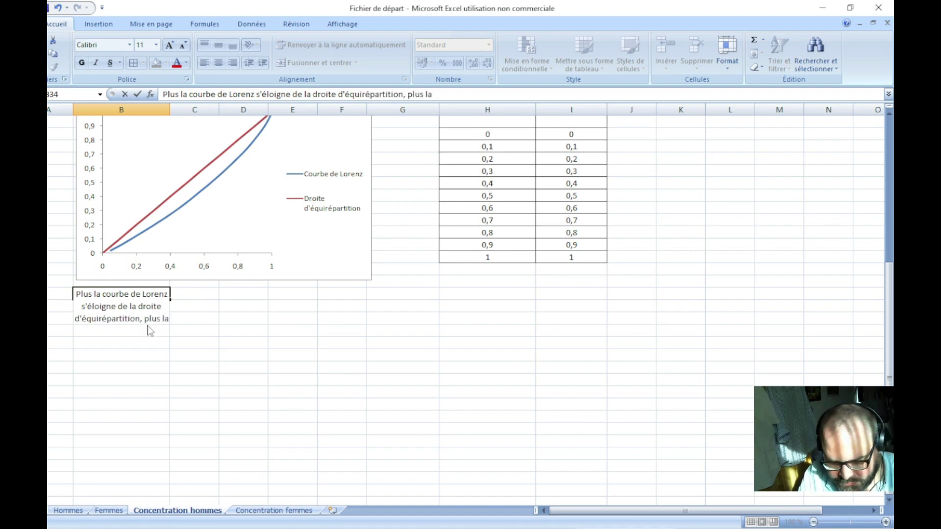
pyautogui.write(' situation ser')
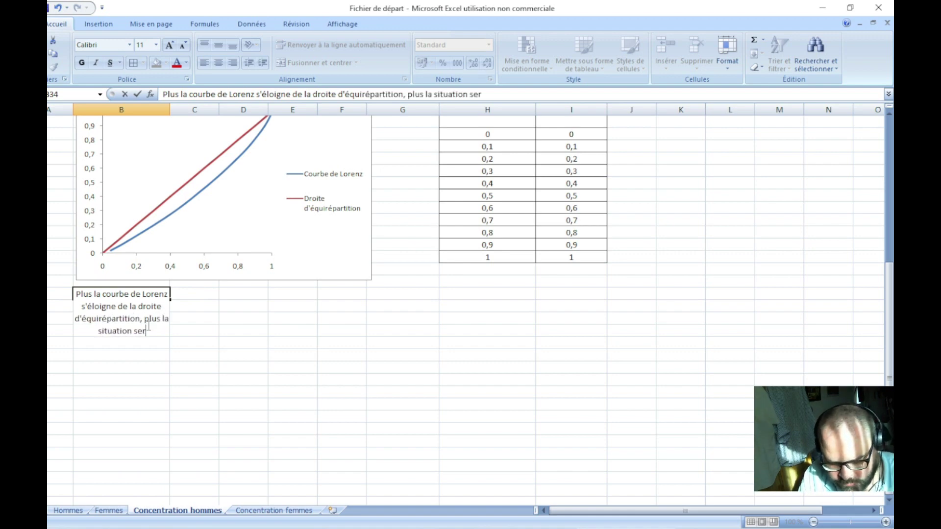
pyautogui.write('a qualifié')
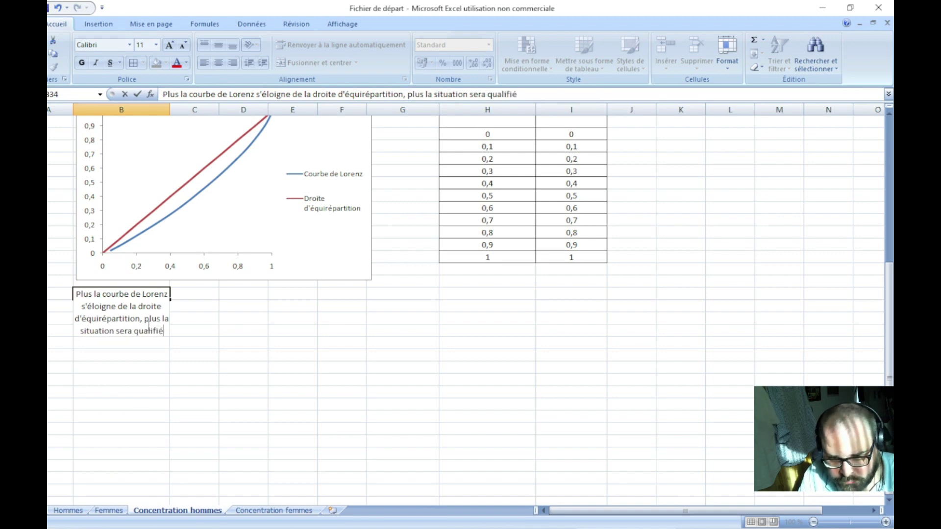
pyautogui.write("e d'inégalita")
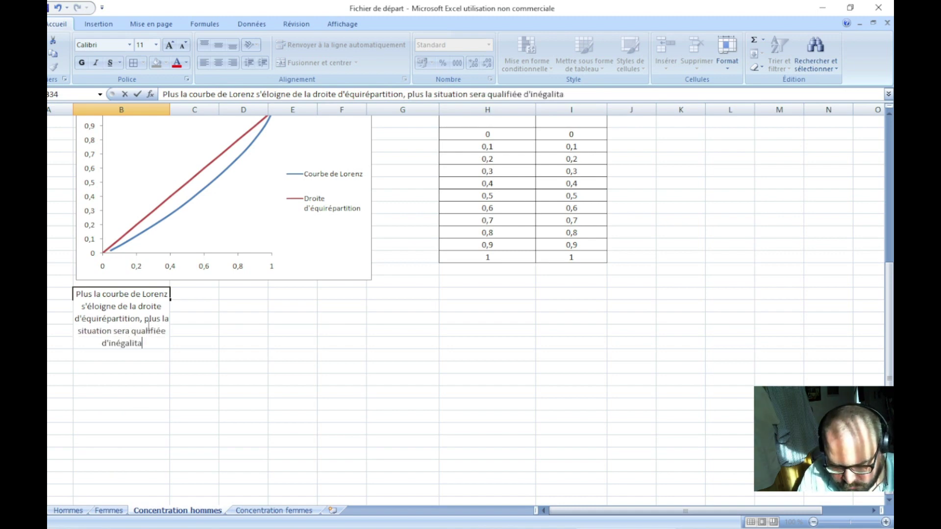
pyautogui.write('ire.')
pyautogui.press('Return')
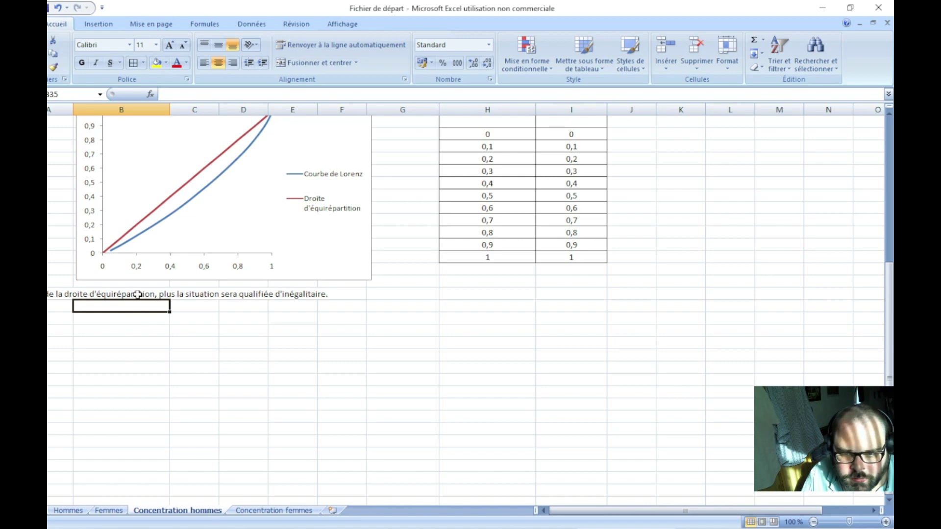
pyautogui.moveTo(138, 294); pyautogui.dragTo(542, 294)
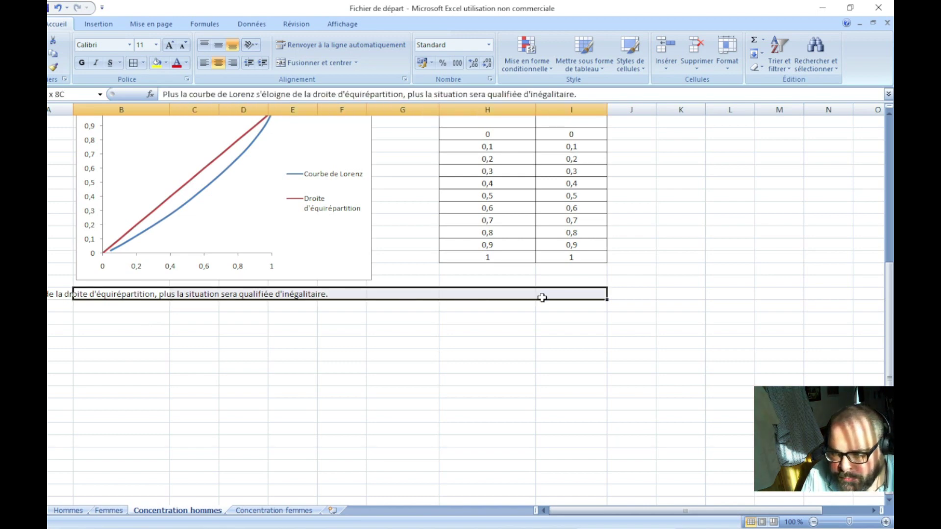
pyautogui.click(329, 62)
pyautogui.click(378, 364)
pyautogui.scroll(5, 275, 383)
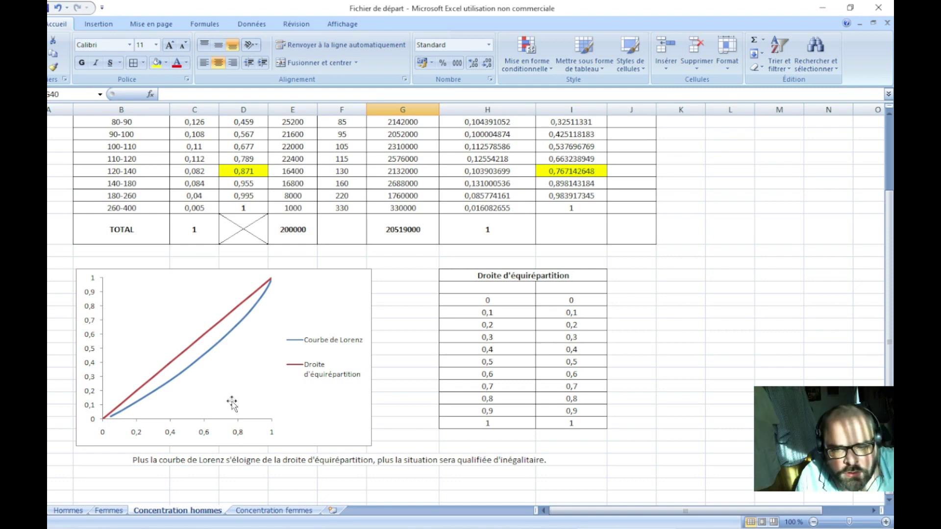
# - Write in B35 that private-sector men's salary inequalities are relatively low, merged across B35:I35
pyautogui.click(150, 475)
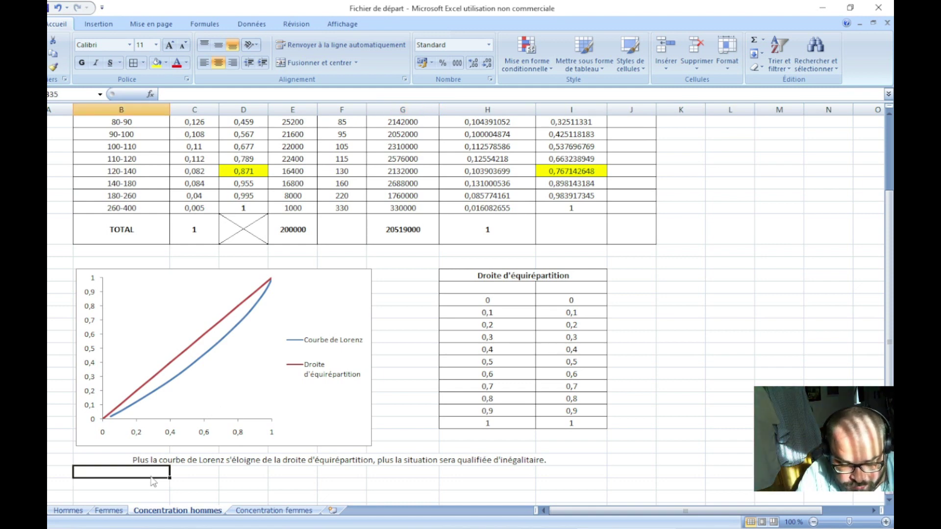
pyautogui.write('A')
pyautogui.write(' la vue')
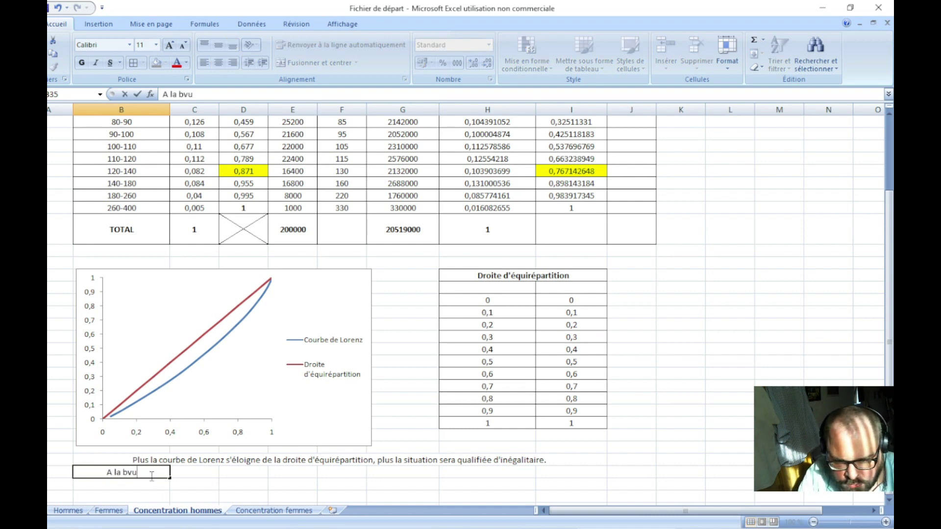
pyautogui.press('BackSpace')
pyautogui.press('BackSpace')
pyautogui.press('BackSpace')
pyautogui.write('vue de la co')
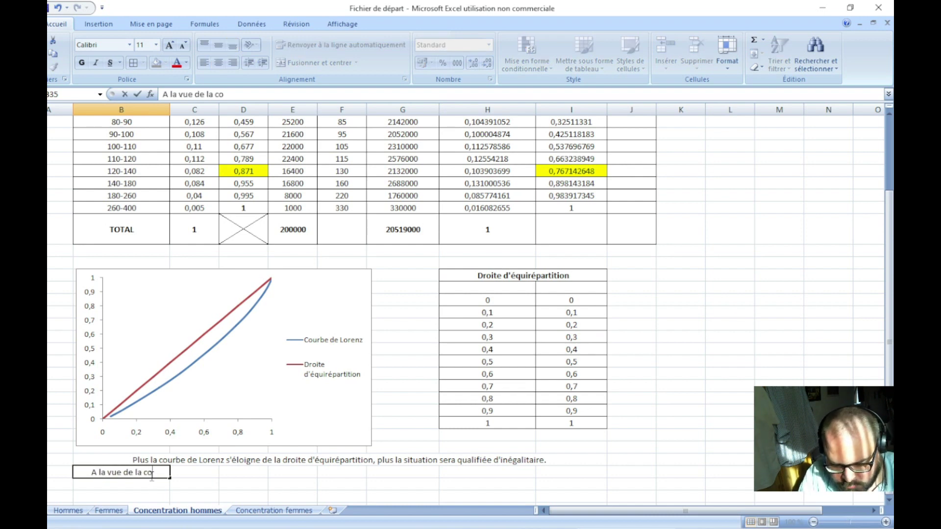
pyautogui.write('urbe')
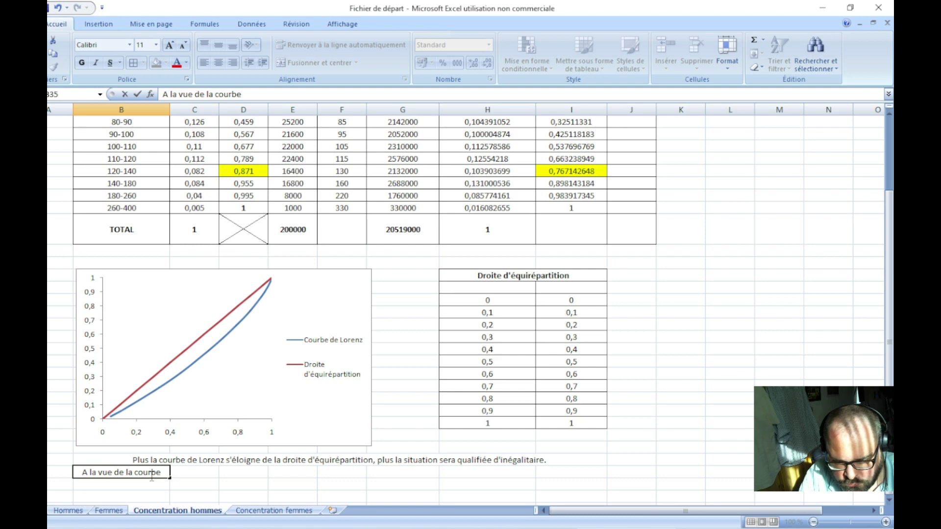
pyautogui.write(', on peu')
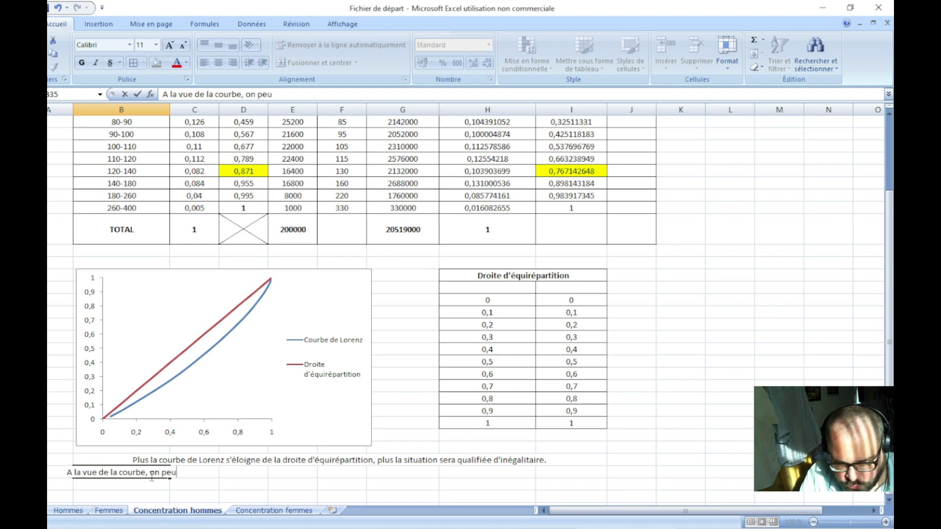
pyautogui.write('t eb')
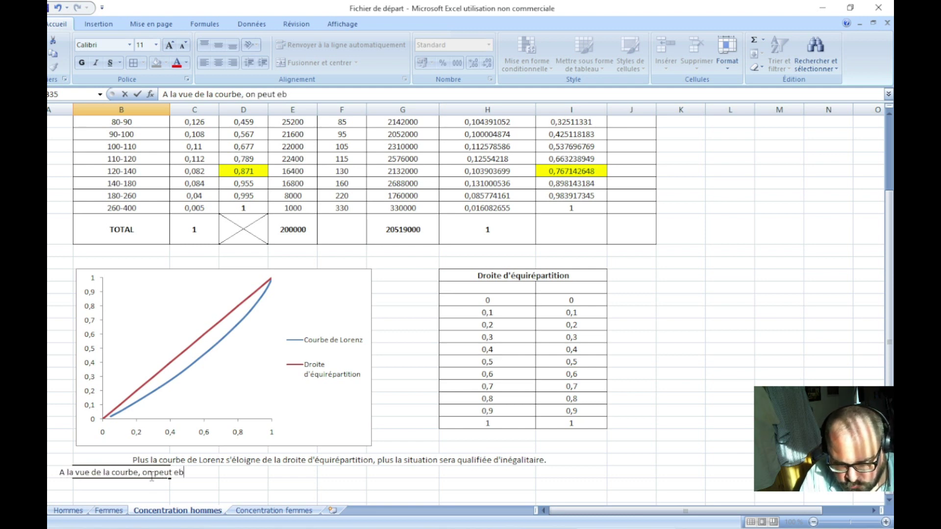
pyautogui.press('BackSpace')
pyautogui.write('n conclure')
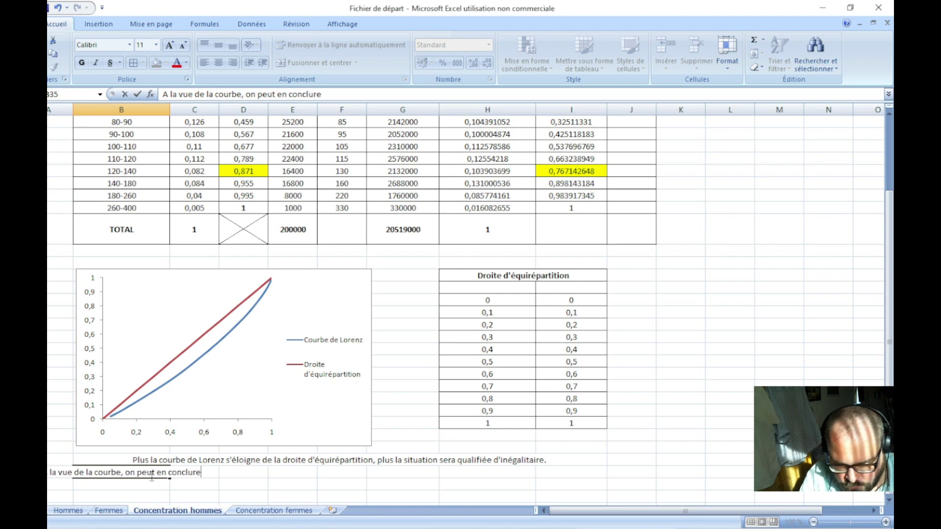
pyautogui.write(' que les i')
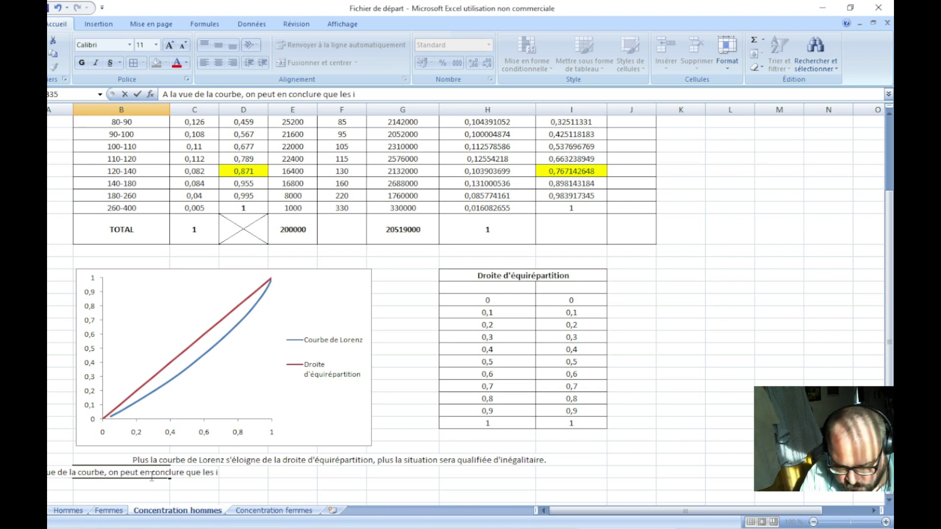
pyautogui.write('négalités sa')
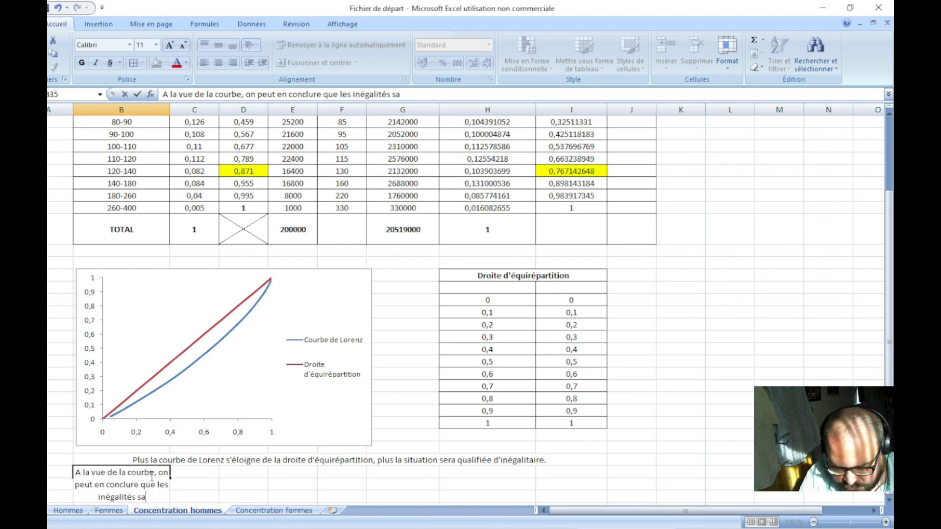
pyautogui.write('lariales chez')
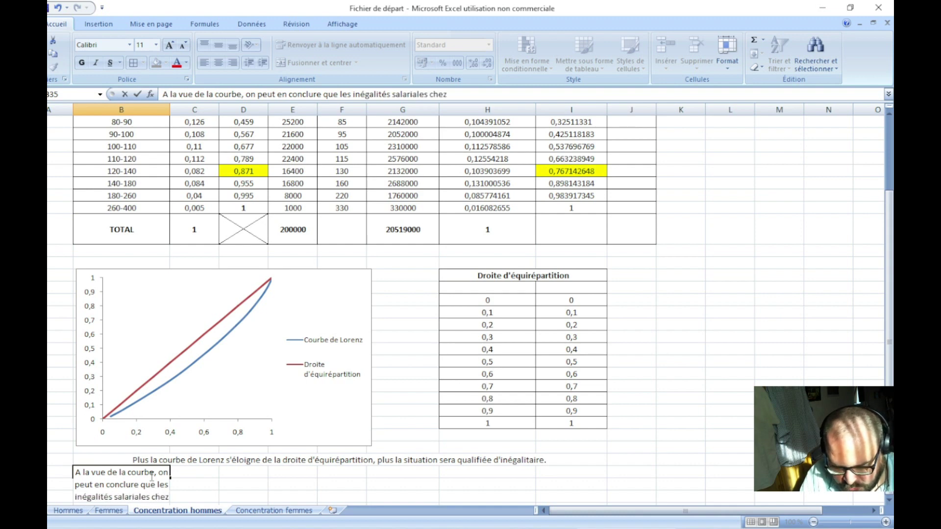
pyautogui.write(' les homme')
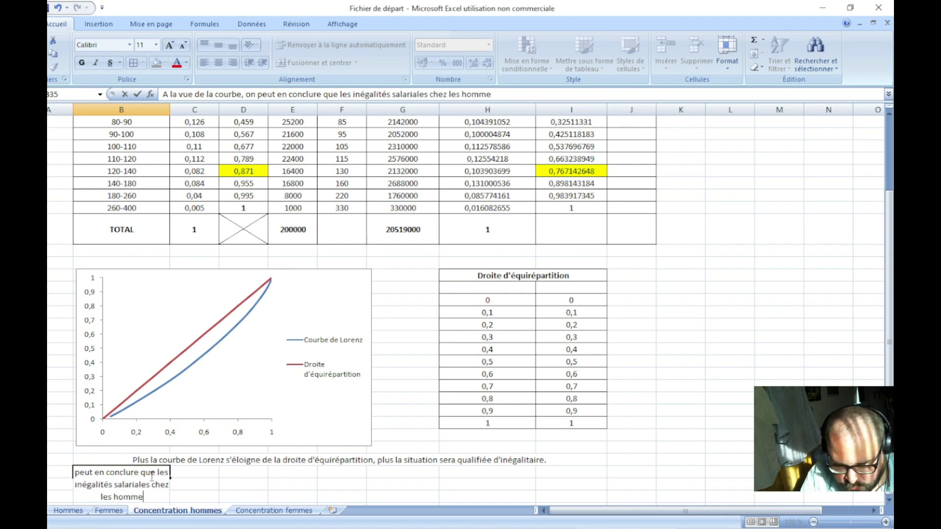
pyautogui.write('s du pri')
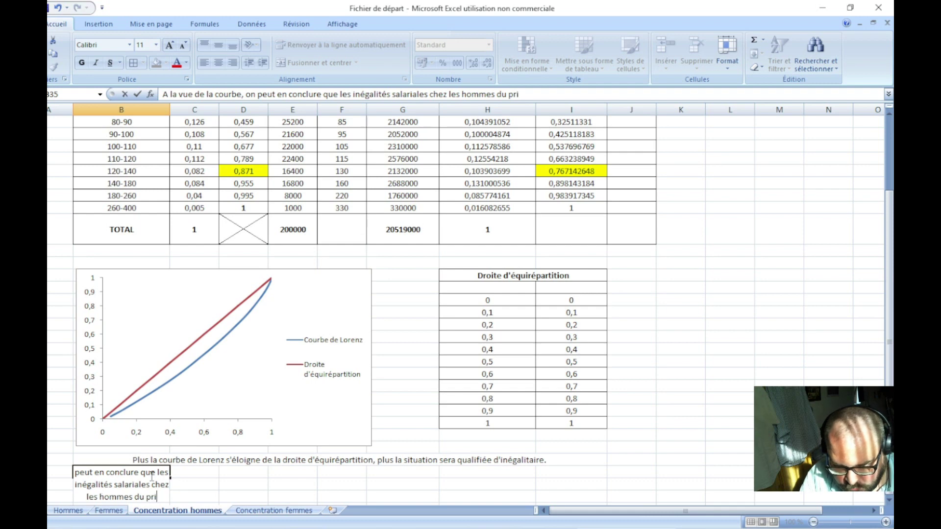
pyautogui.write('vé sont')
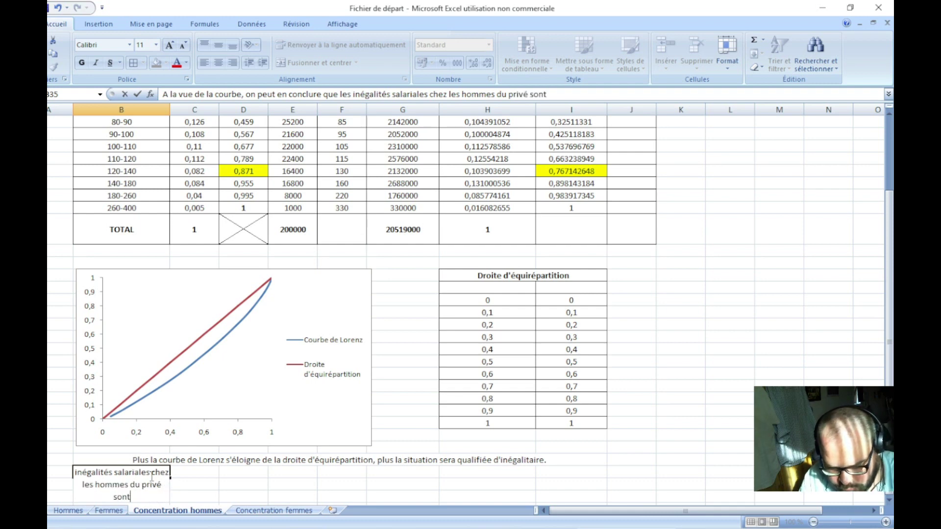
pyautogui.write(' rela')
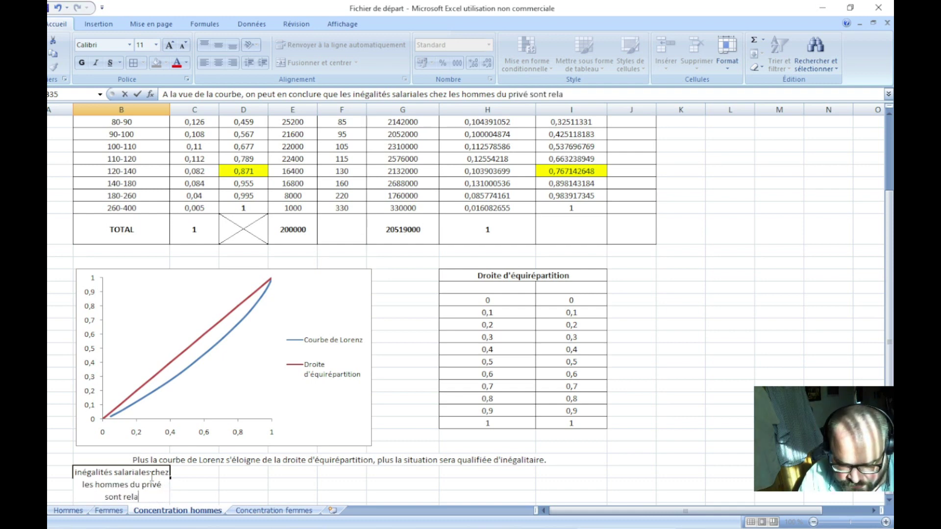
pyautogui.write('tivement')
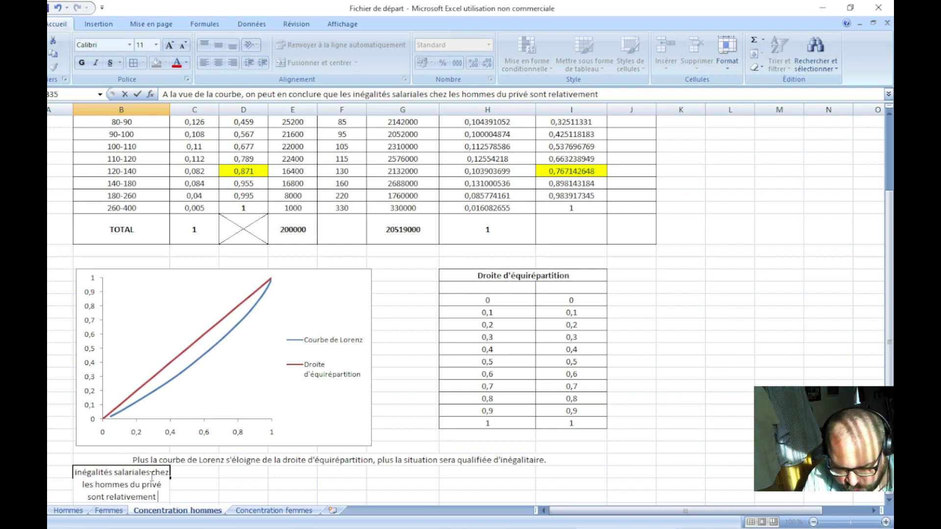
pyautogui.write(' faibles')
pyautogui.press('Return')
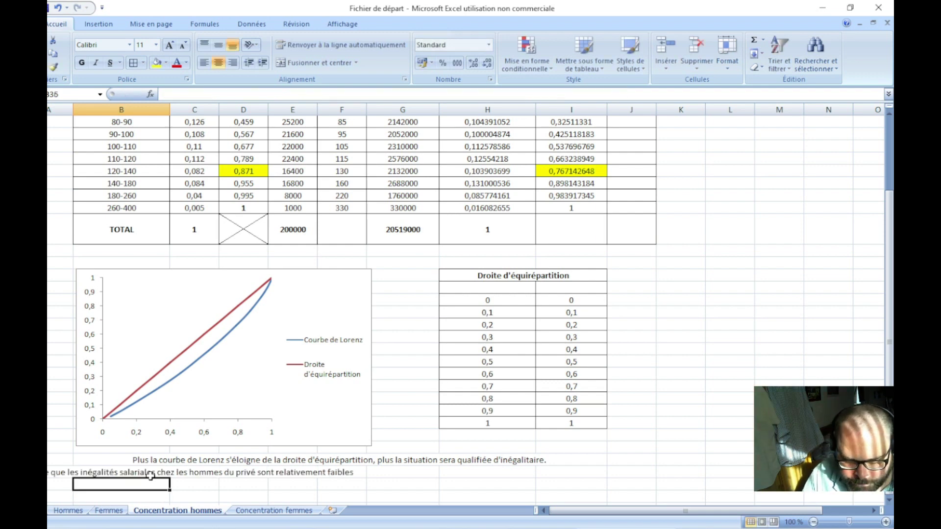
pyautogui.moveTo(150, 472); pyautogui.dragTo(563, 475)
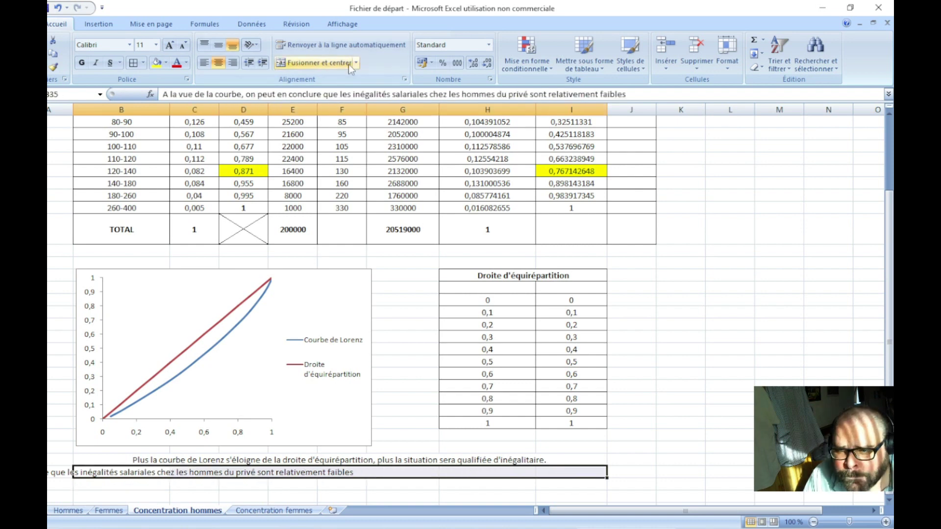
pyautogui.click(316, 62)
pyautogui.click(376, 319)
pyautogui.scroll(-3, 223, 379)
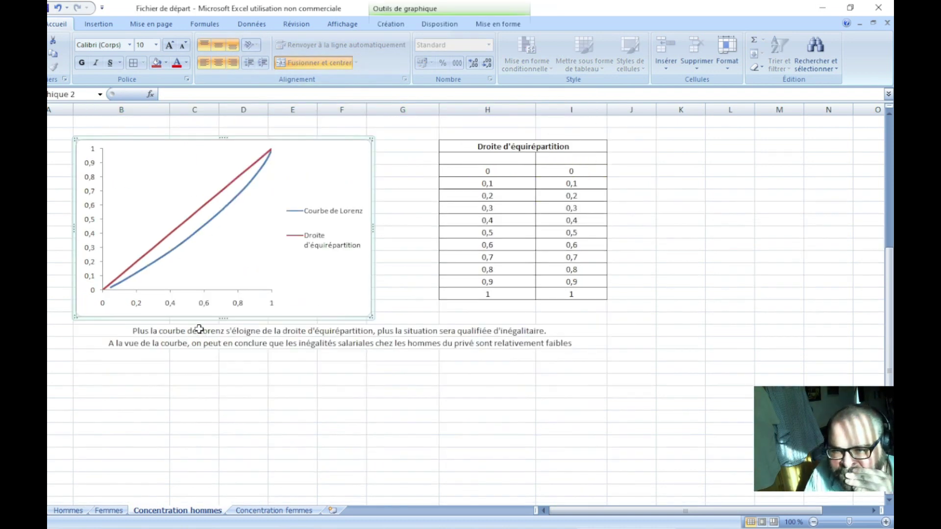
# - Put a Bordure épaisse en encadré around the two conclusion rows B34:I35
pyautogui.moveTo(198, 329); pyautogui.dragTo(204, 343)
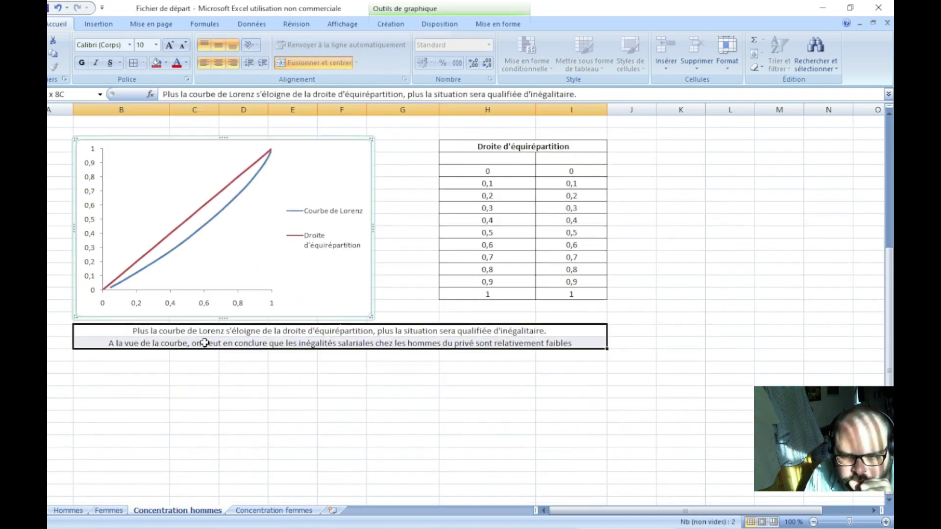
pyautogui.click(143, 62)
pyautogui.click(189, 188)
pyautogui.click(304, 406)
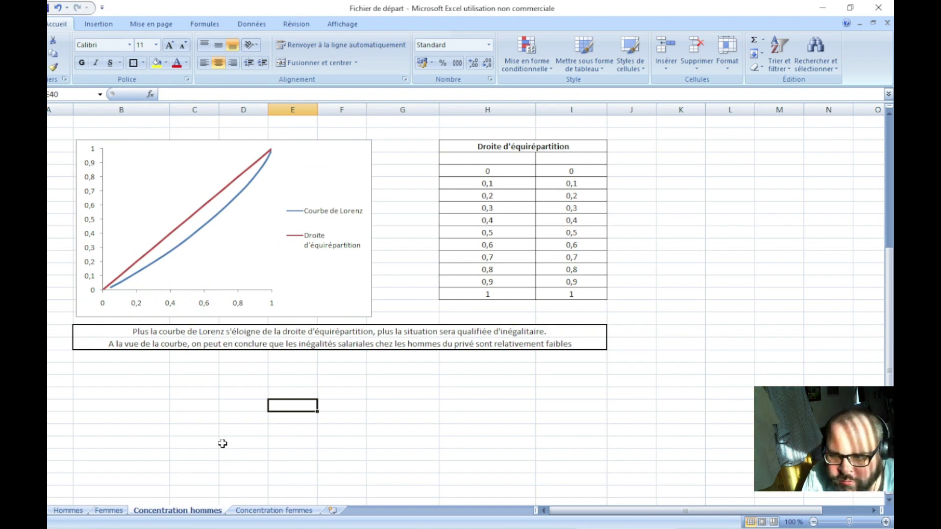
pyautogui.scroll(1, 222, 443)
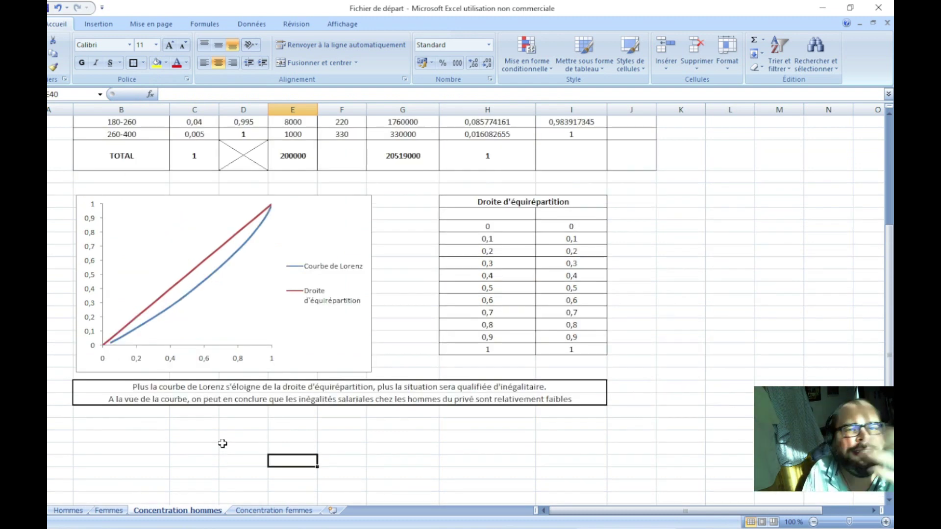
pyautogui.scroll(5, 222, 444)
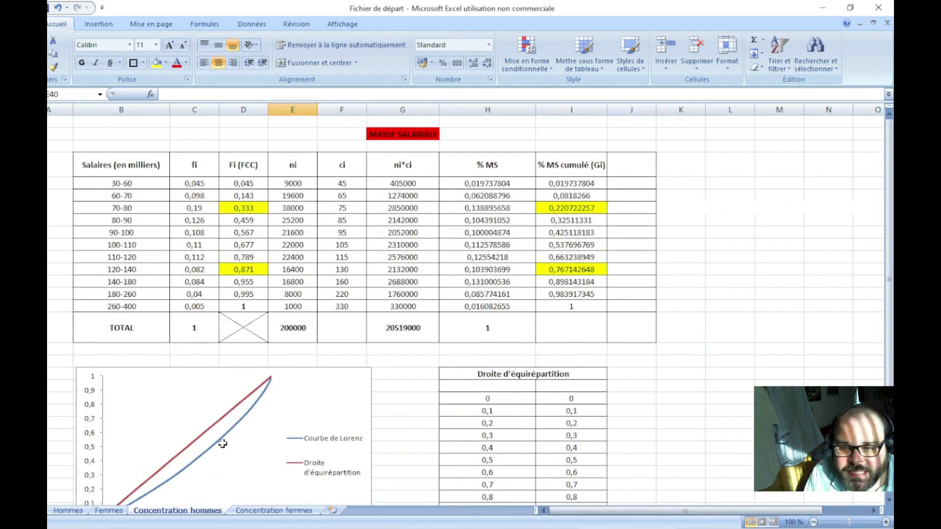
pyautogui.scroll(-2, 223, 443)
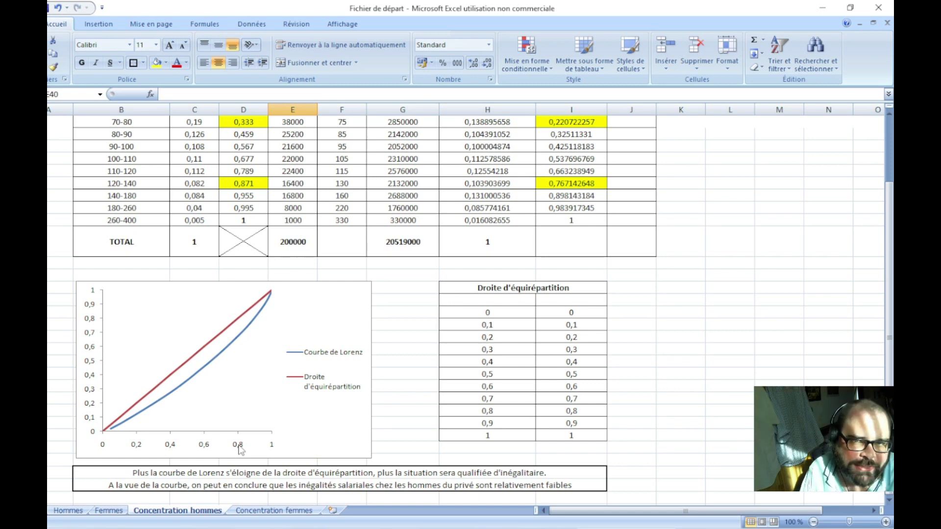
pyautogui.scroll(2, 657, 381)
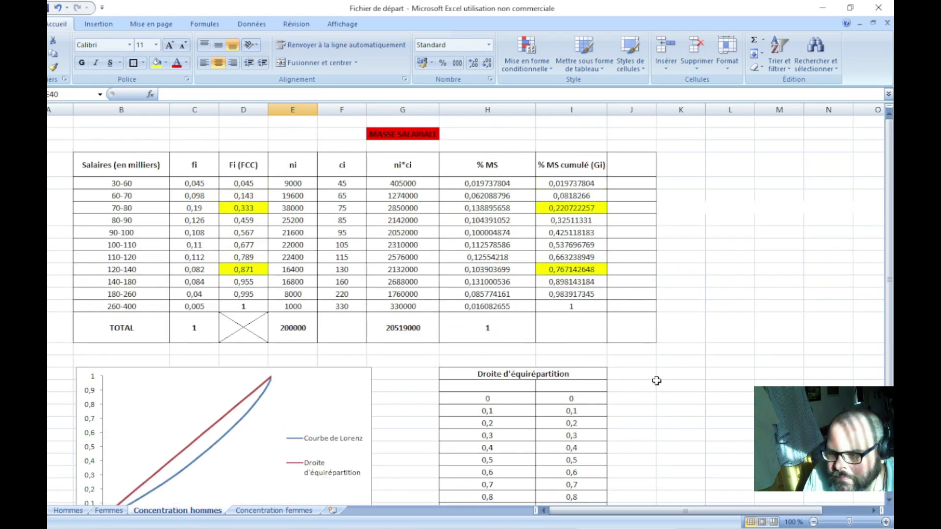
# - Enter the column header 'Aire' in cell J4
pyautogui.click(619, 176)
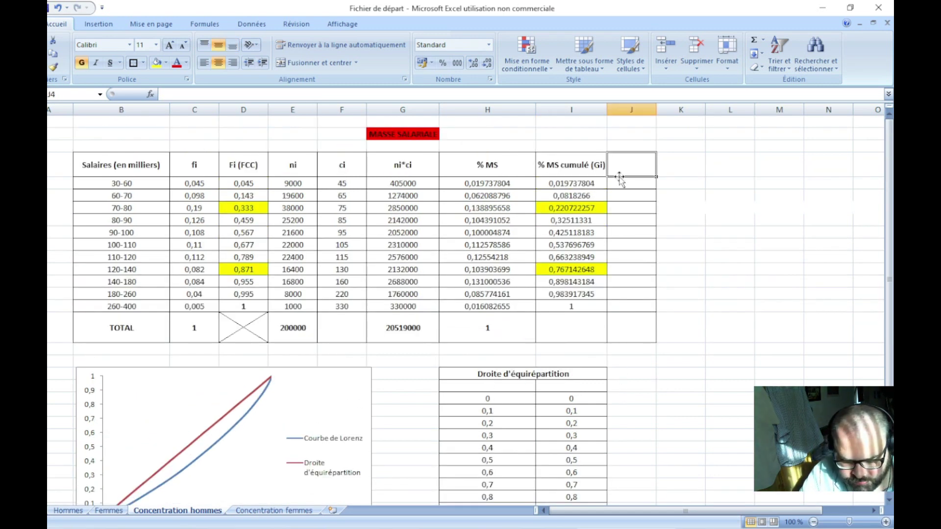
pyautogui.write('Aire')
pyautogui.press('Return')
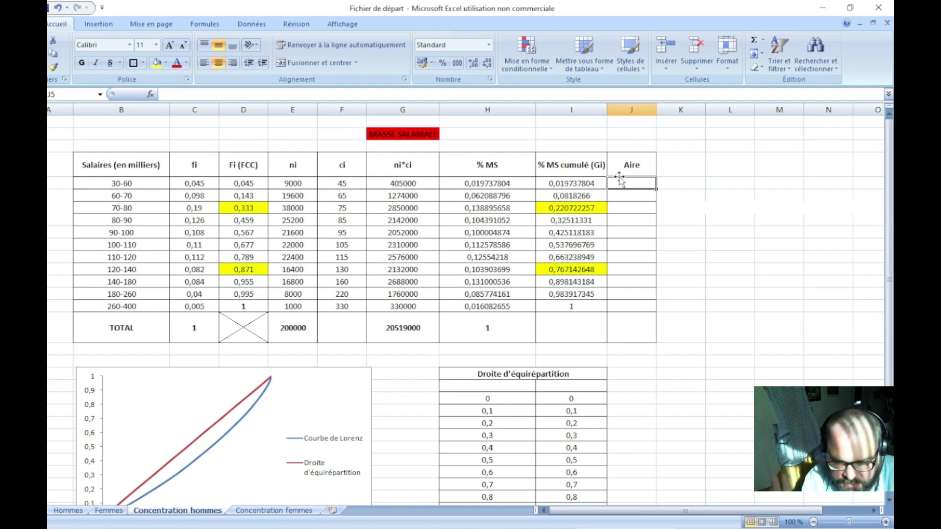
pyautogui.scroll(-2, 598, 165)
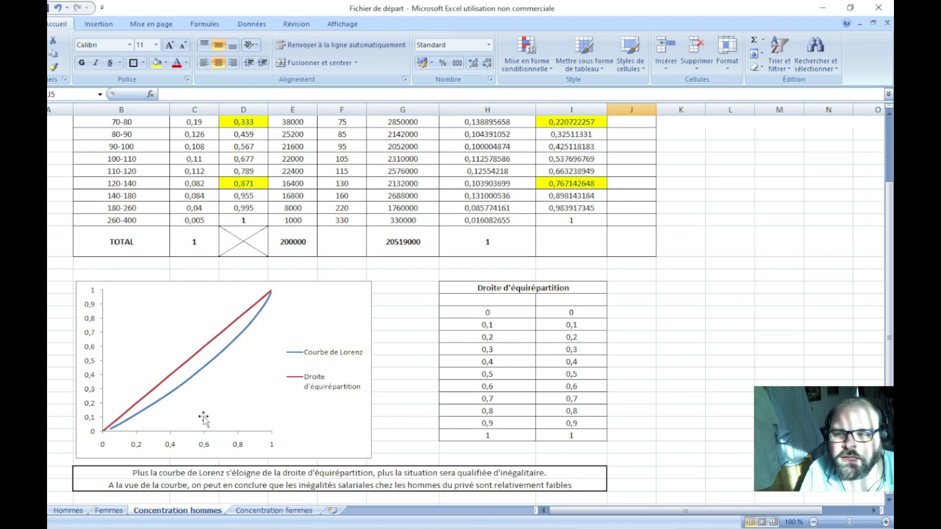
pyautogui.scroll(2, 204, 418)
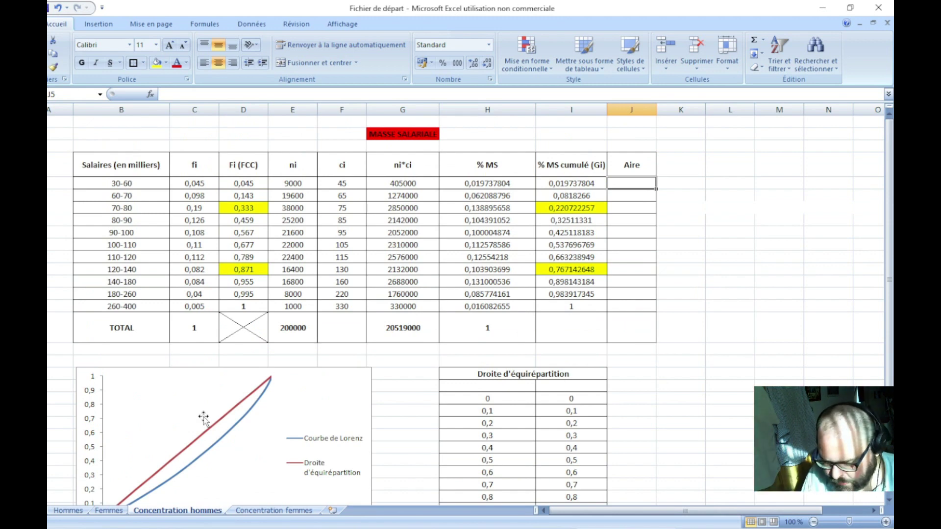
# - Enter =((D5*I5))/2 in J5, giving 0,0004441
pyautogui.write('=')
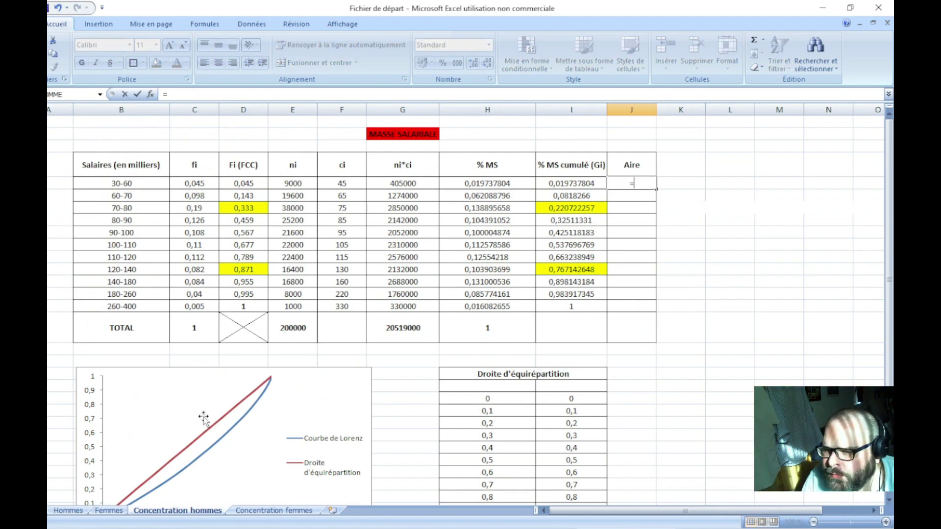
pyautogui.write('((')
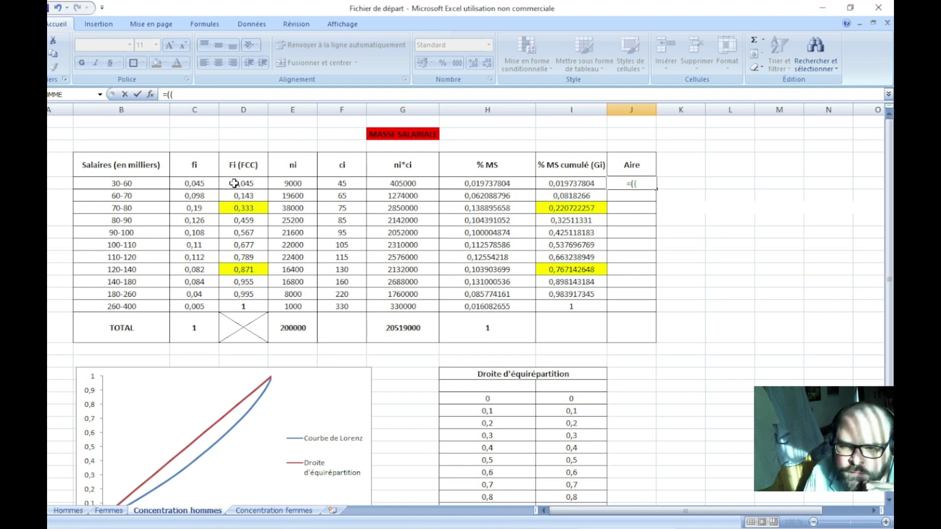
pyautogui.click(234, 182)
pyautogui.write('*')
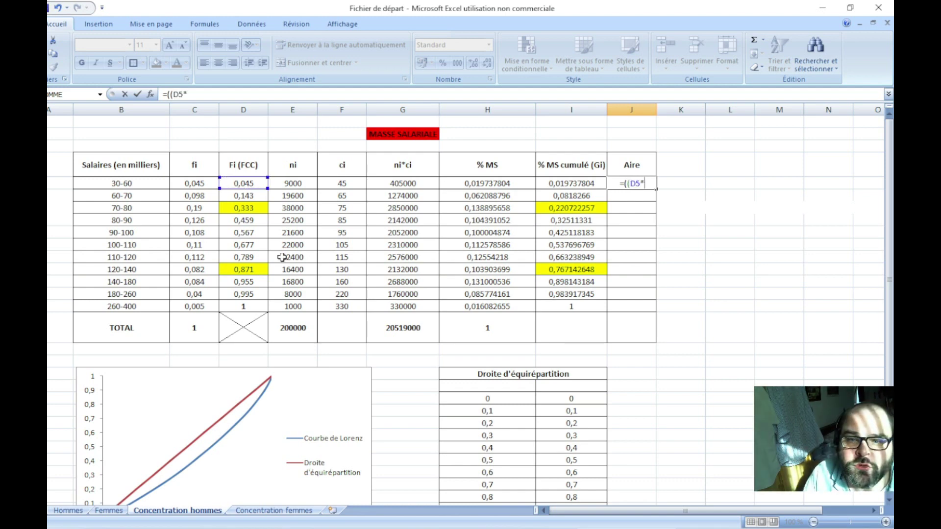
pyautogui.click(565, 185)
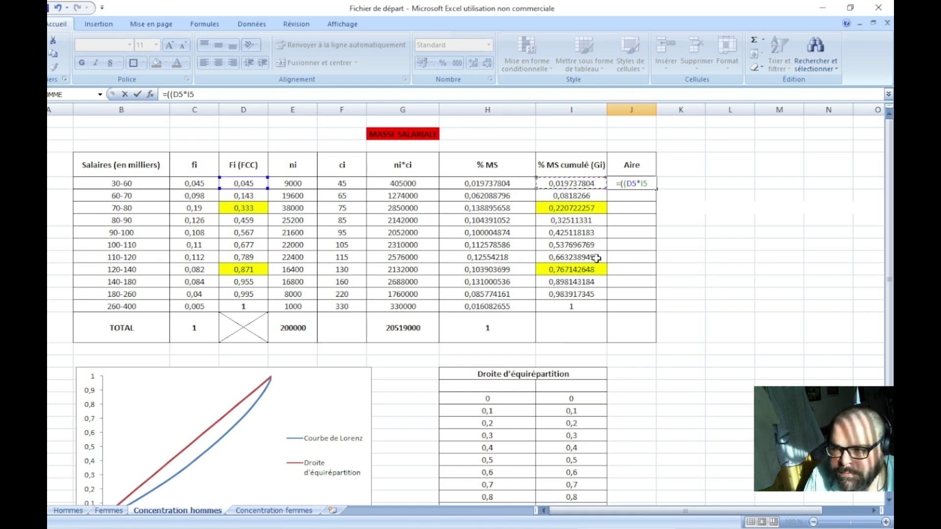
pyautogui.write(')')
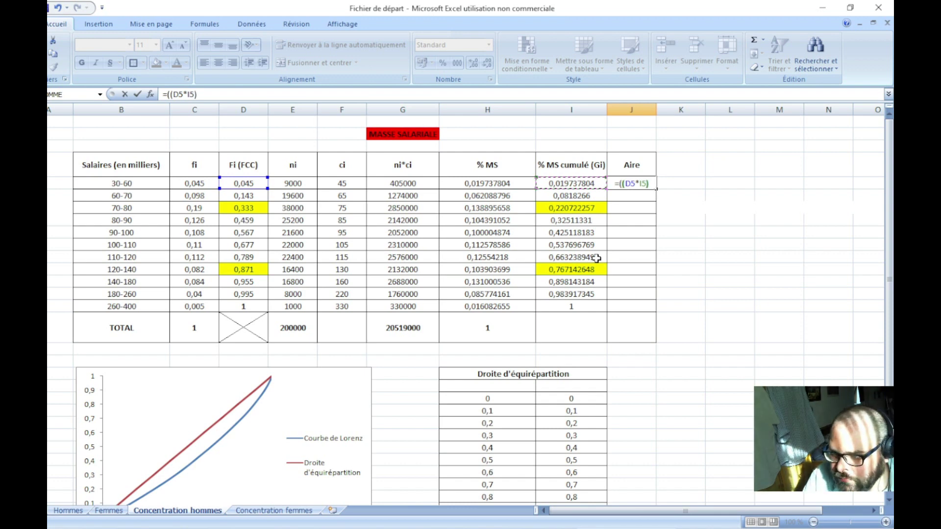
pyautogui.write(')')
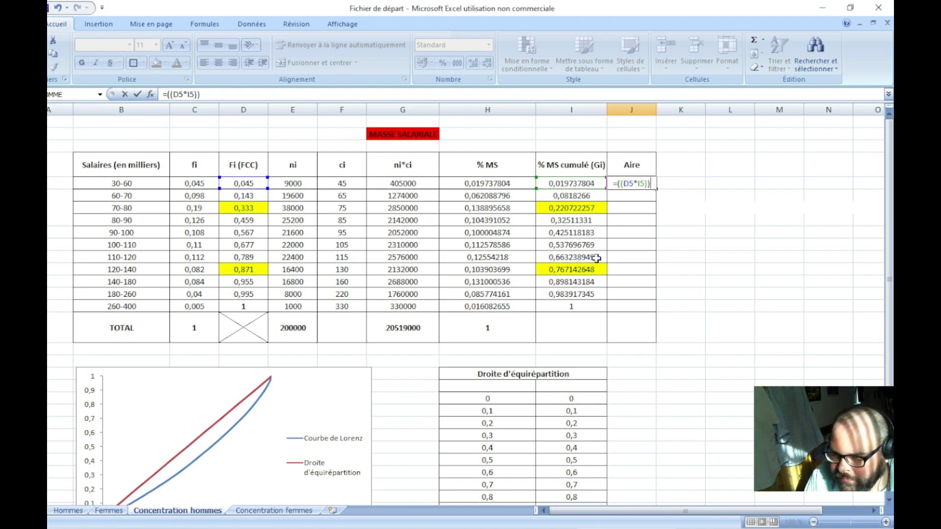
pyautogui.write('/2')
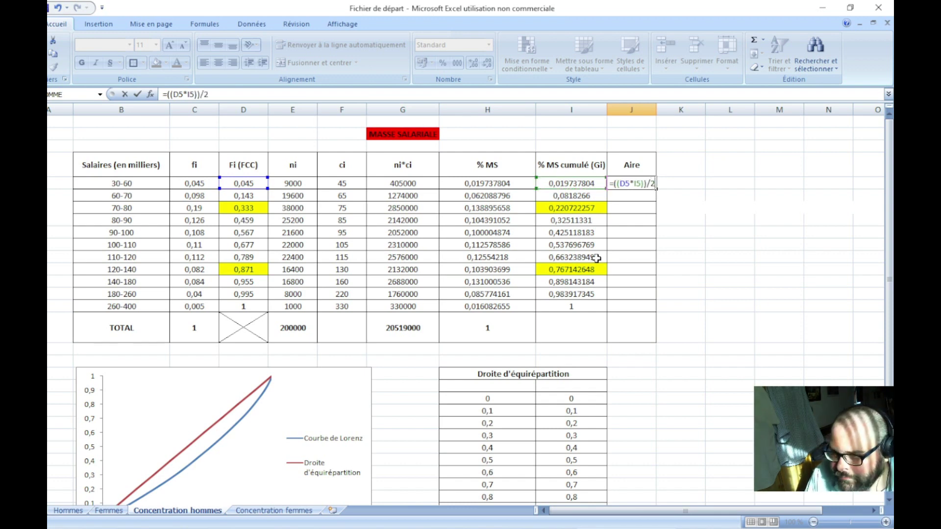
pyautogui.press('Return')
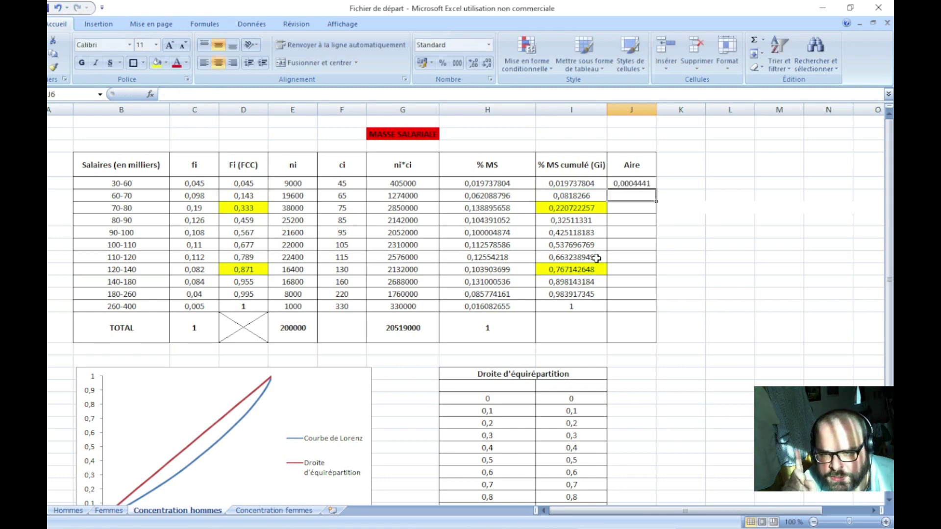
# - Enter the trapezoid formula =((D6-D5)*(I6+I5))/2 in J6, giving 0,00497666
pyautogui.write('=')
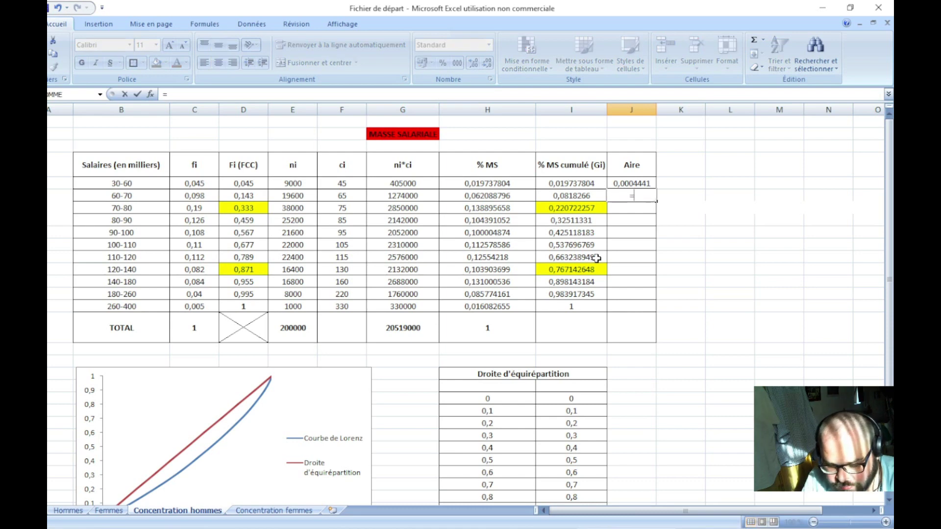
pyautogui.write('((')
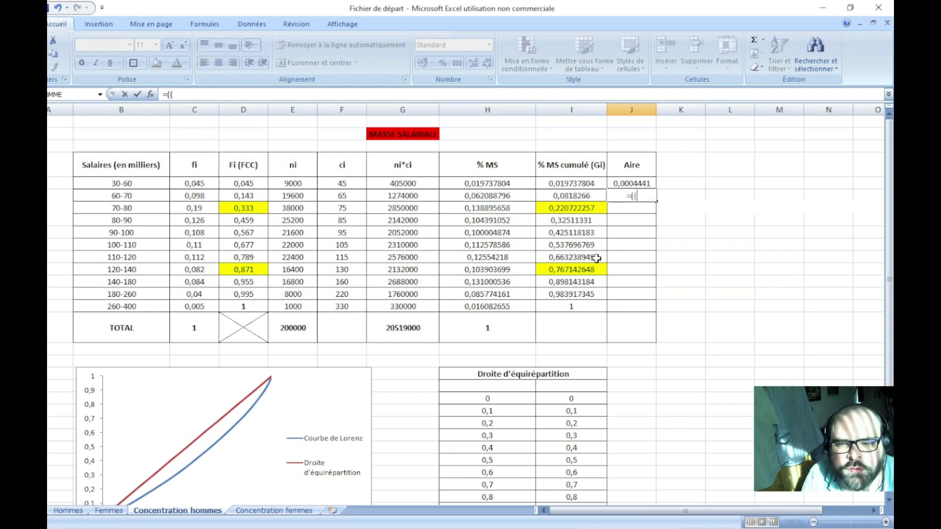
pyautogui.click(252, 196)
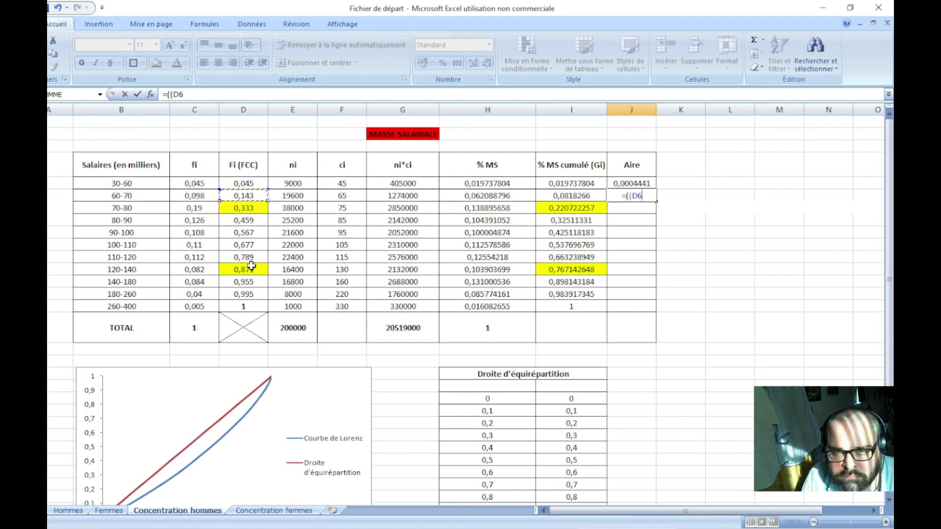
pyautogui.write('-')
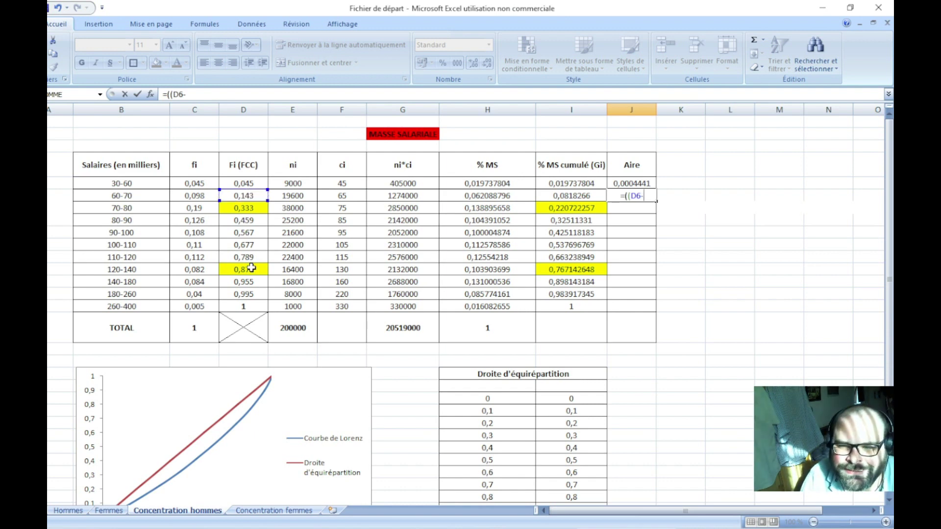
pyautogui.click(253, 183)
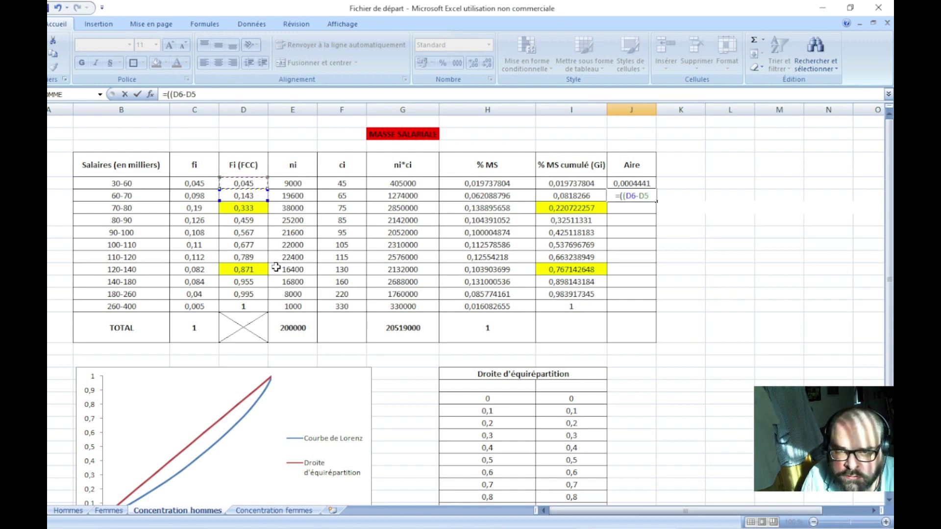
pyautogui.write(')')
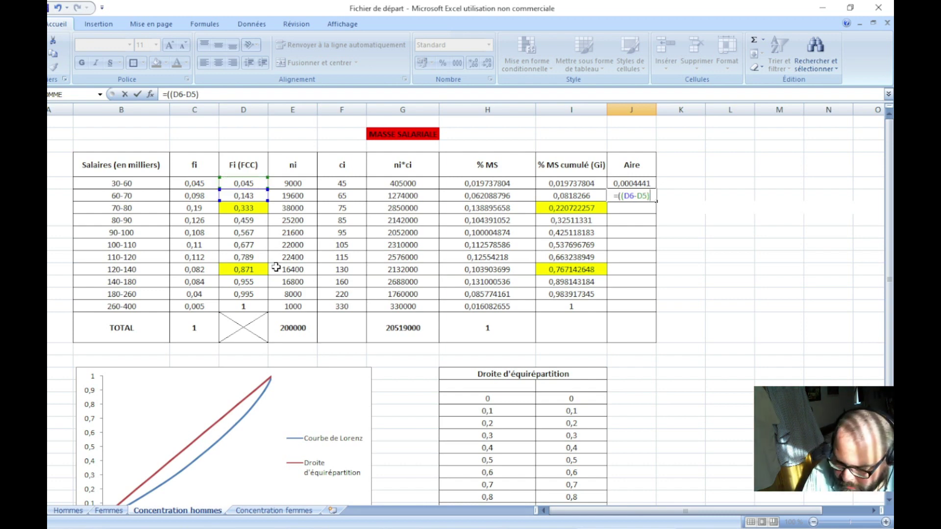
pyautogui.write('*')
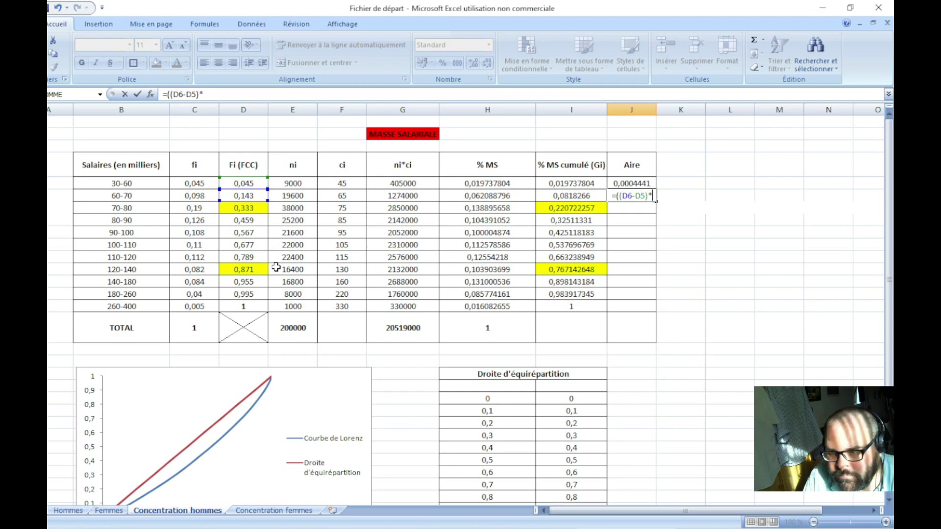
pyautogui.write('(')
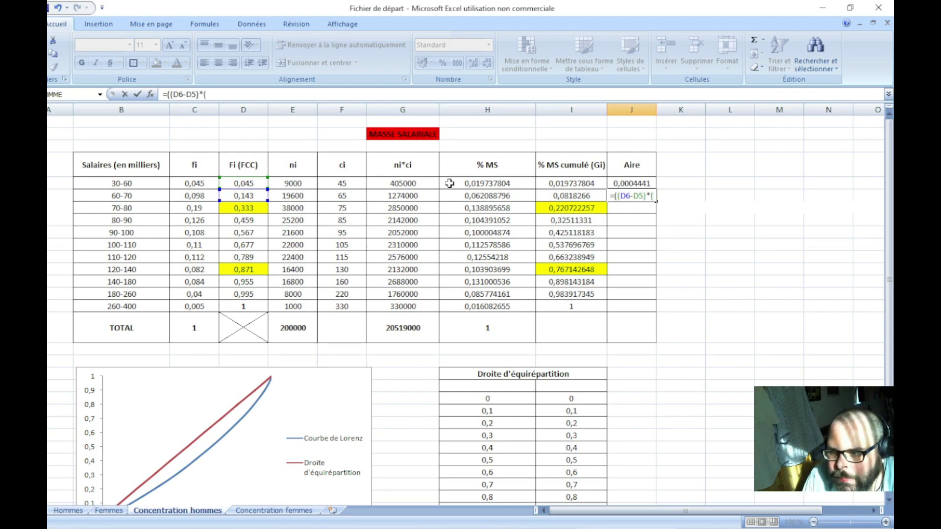
pyautogui.click(590, 196)
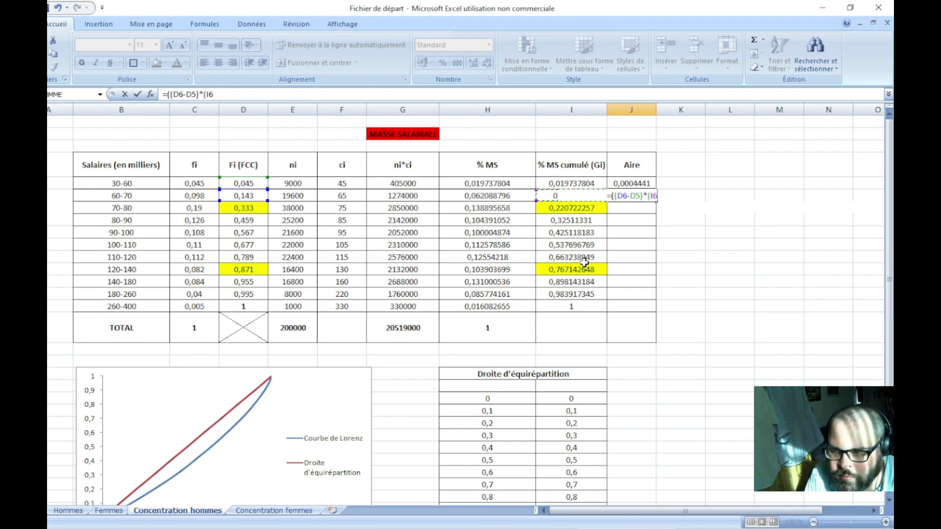
pyautogui.write('+')
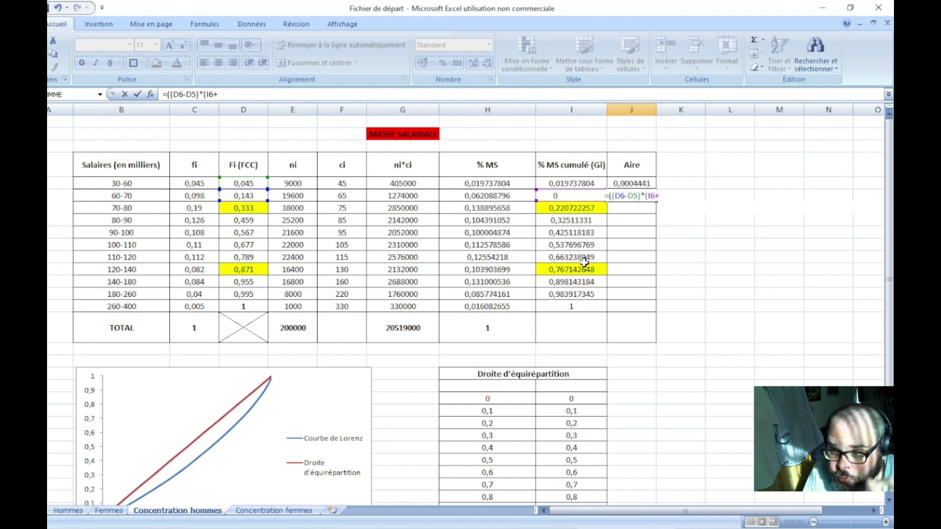
pyautogui.click(577, 182)
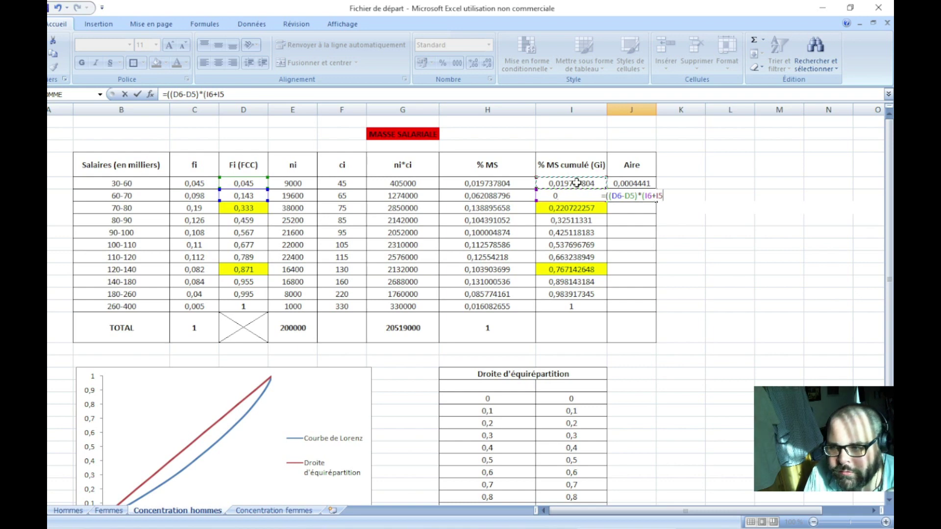
pyautogui.write(')')
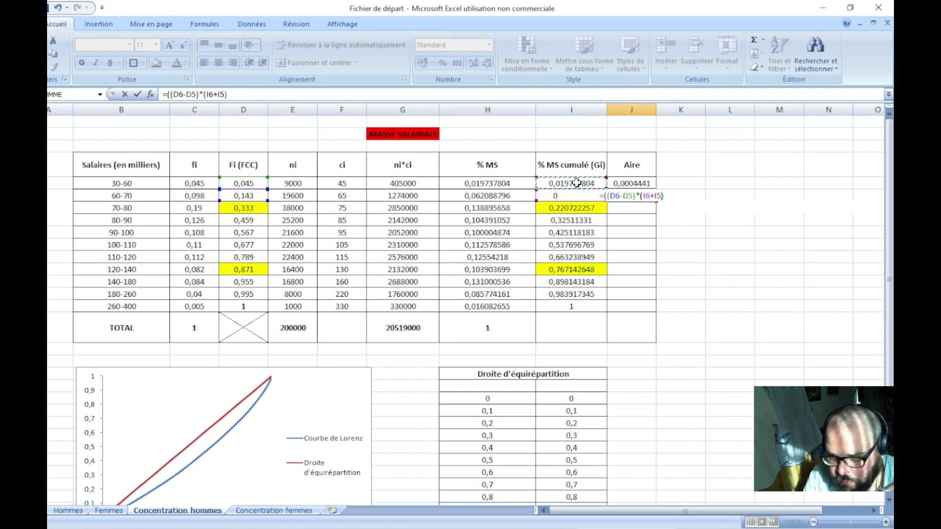
pyautogui.write(')')
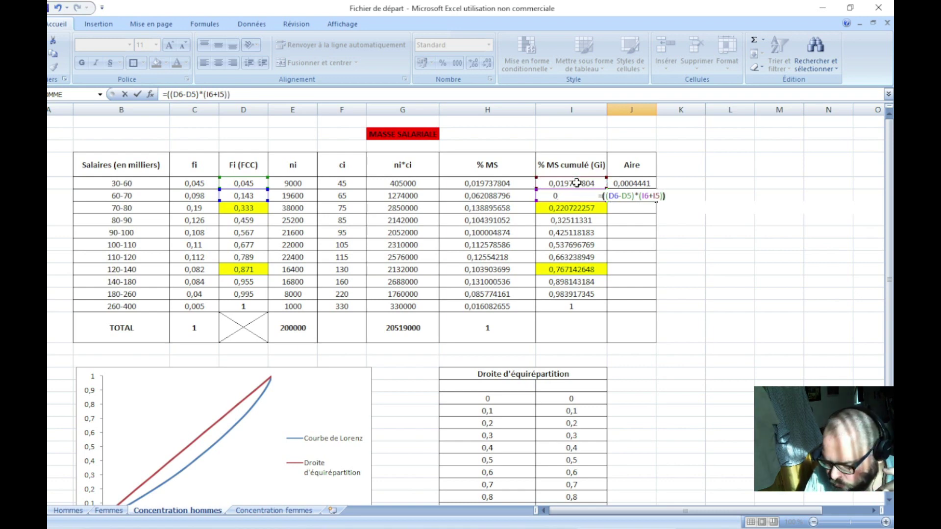
pyautogui.write('/2')
pyautogui.press('Return')
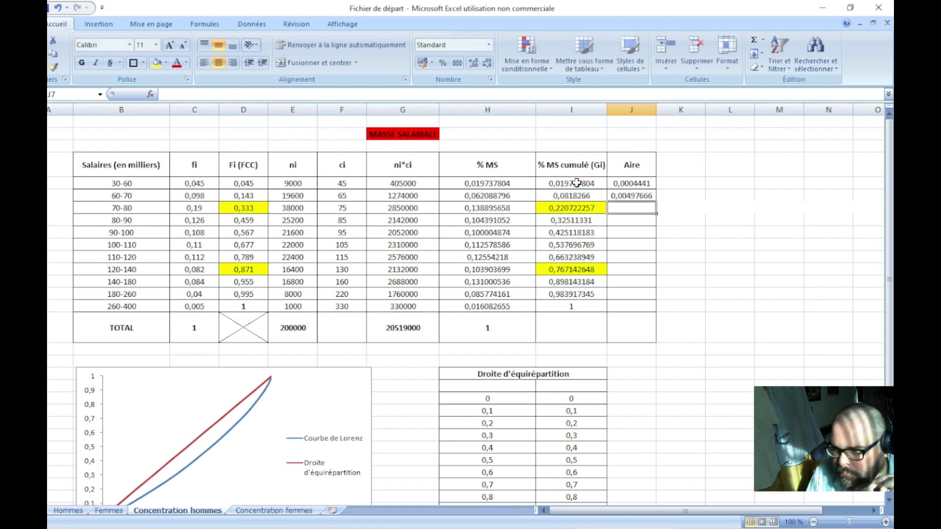
pyautogui.click(713, 211)
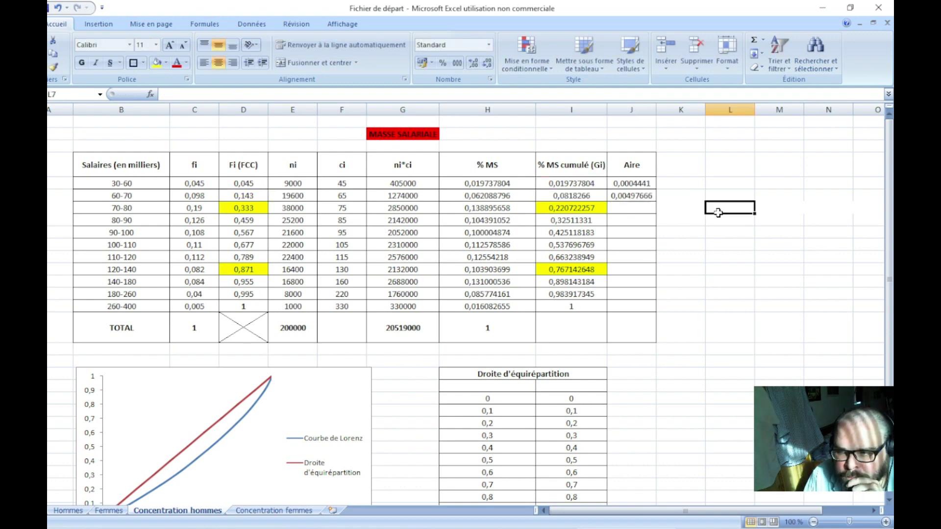
pyautogui.click(626, 196)
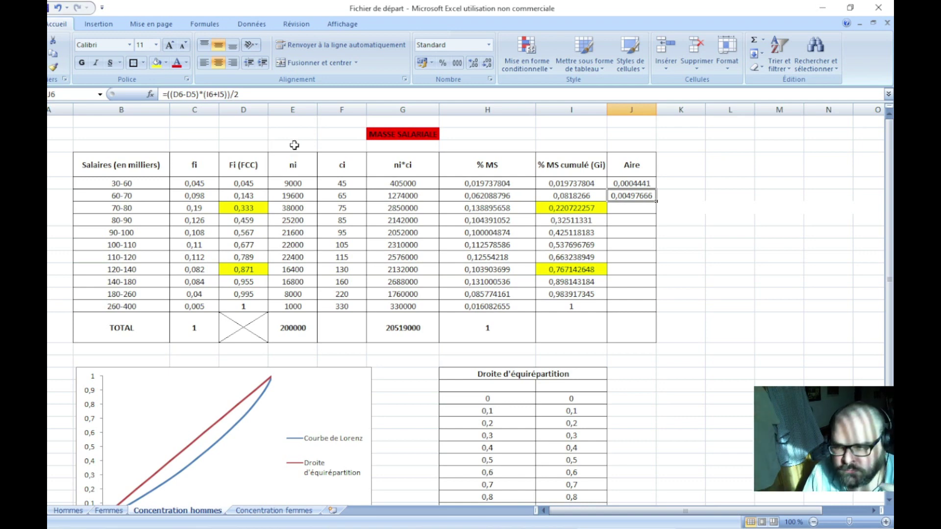
# - Copy the area formula through the 260-400 bracket and total the Aire column in J17 (0,40045892)
pyautogui.doubleClick(656, 201)
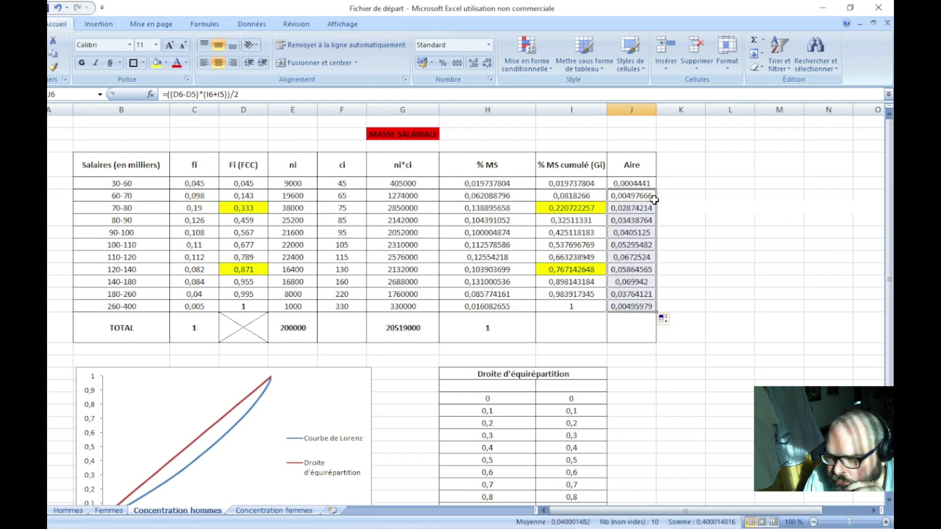
pyautogui.click(639, 333)
pyautogui.write('=som')
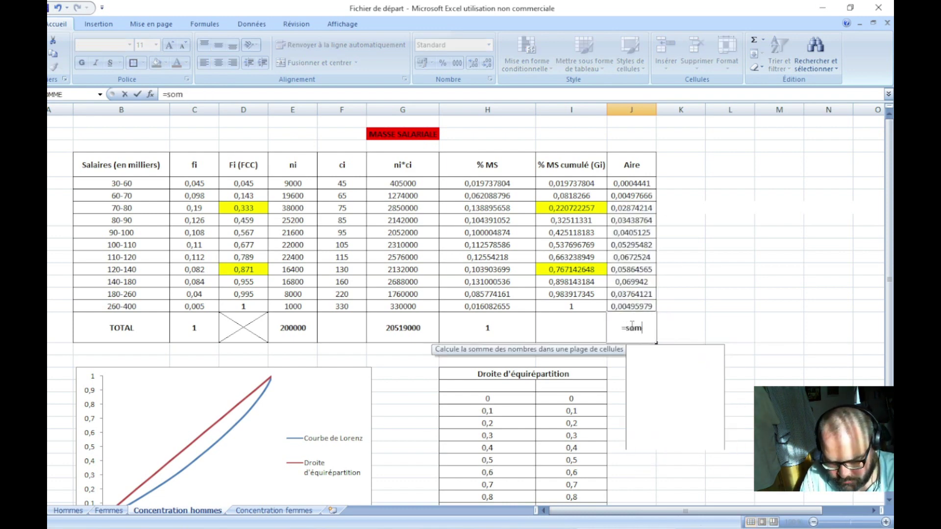
pyautogui.write('me(')
pyautogui.moveTo(625, 185); pyautogui.dragTo(630, 306)
pyautogui.press('Return')
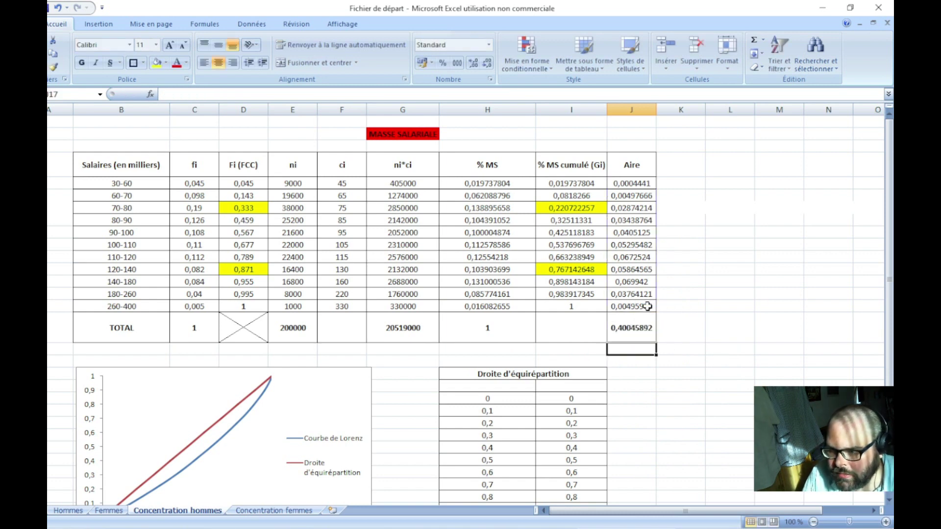
pyautogui.click(680, 329)
# - Add the label 'Aire sous la courbe de Lorenz' in K16, wrapped, bold, middle-aligned, with row 16 heightened
pyautogui.write('Aire ')
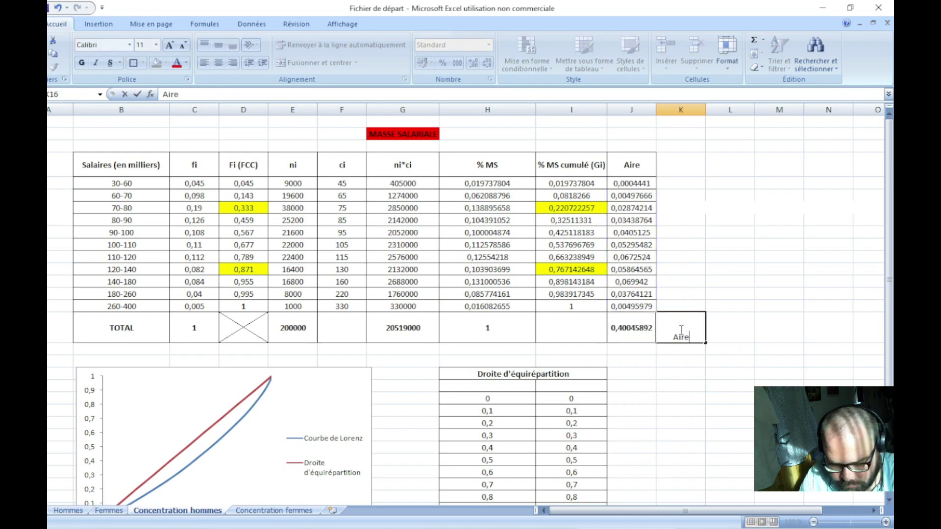
pyautogui.write('sous la cour')
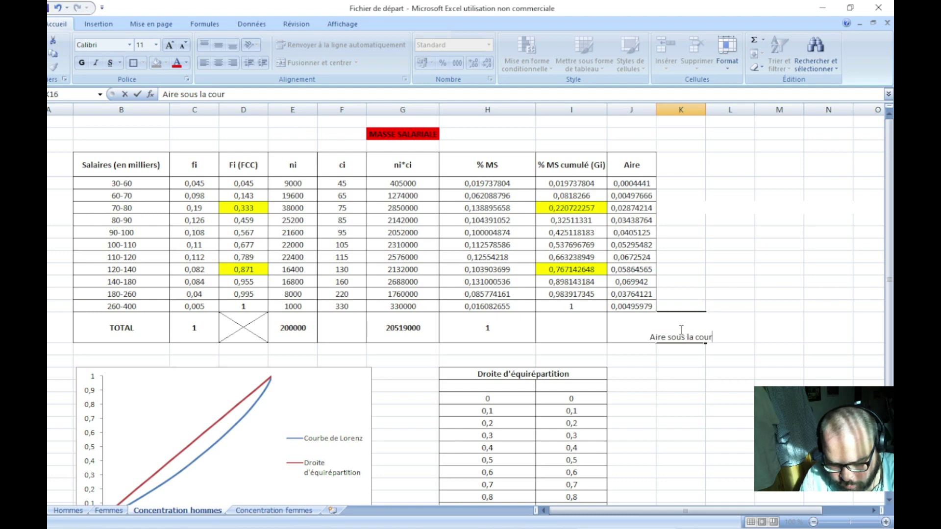
pyautogui.write('be de ')
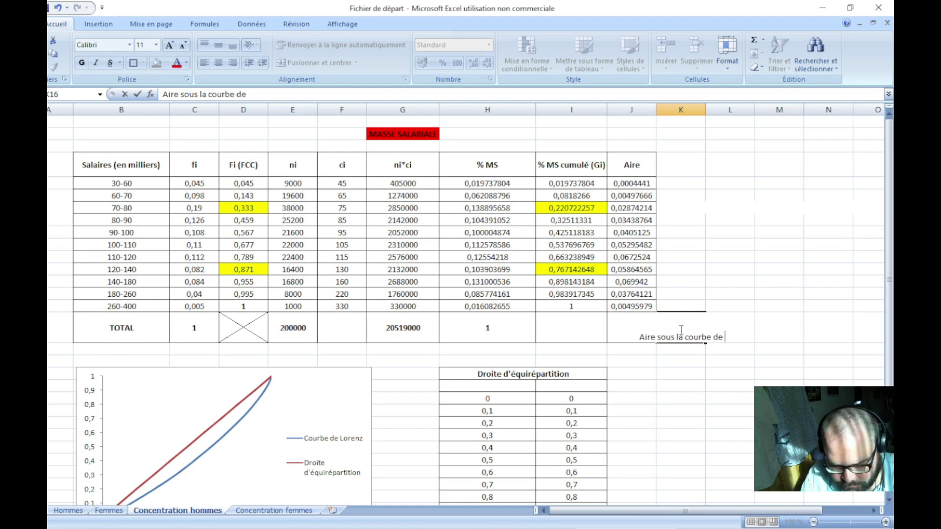
pyautogui.write('Lorenz')
pyautogui.press('Return')
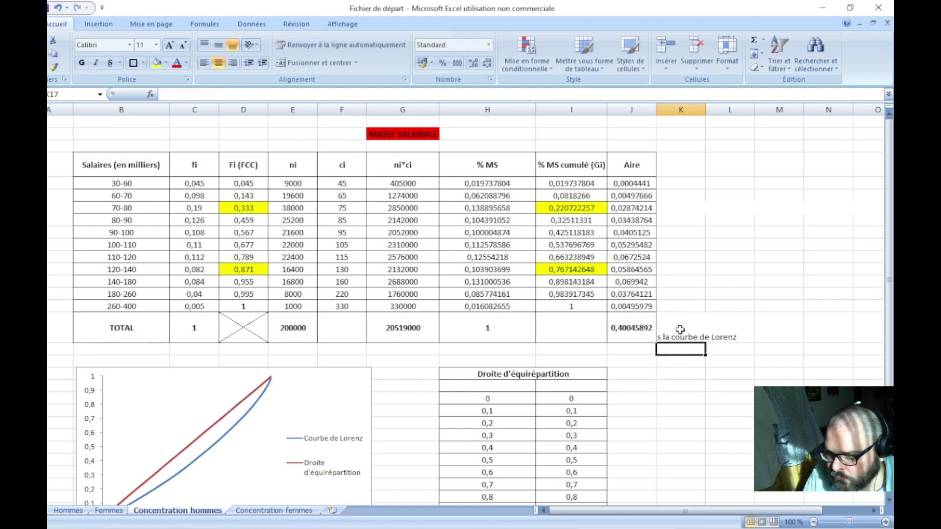
pyautogui.click(680, 329)
pyautogui.click(358, 45)
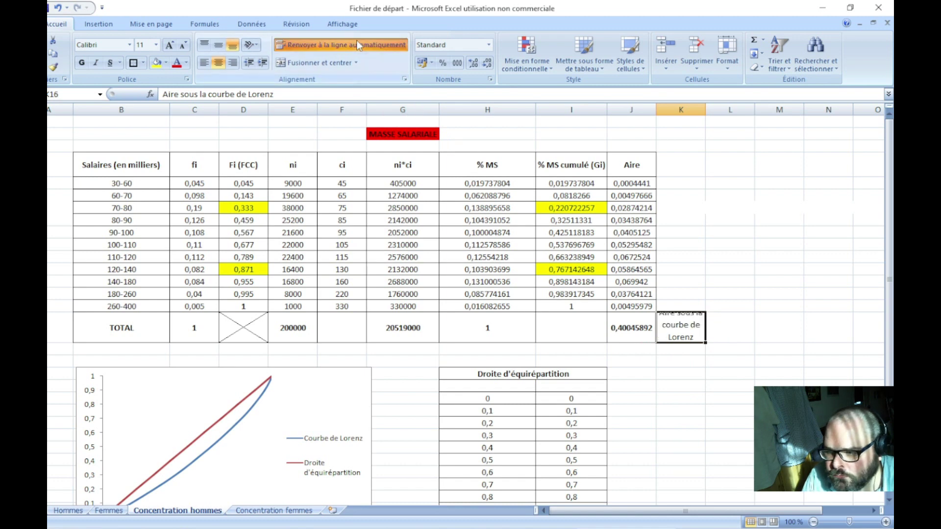
pyautogui.moveTo(51, 343)
pyautogui.mouseDown()
pyautogui.moveTo(52, 361)
pyautogui.moveTo(49, 354)
pyautogui.mouseUp()
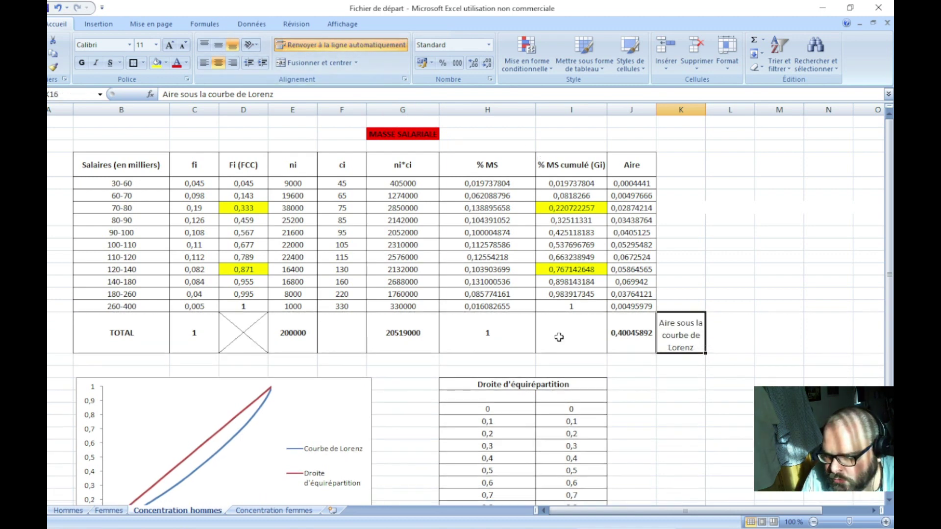
pyautogui.click(82, 62)
pyautogui.click(218, 45)
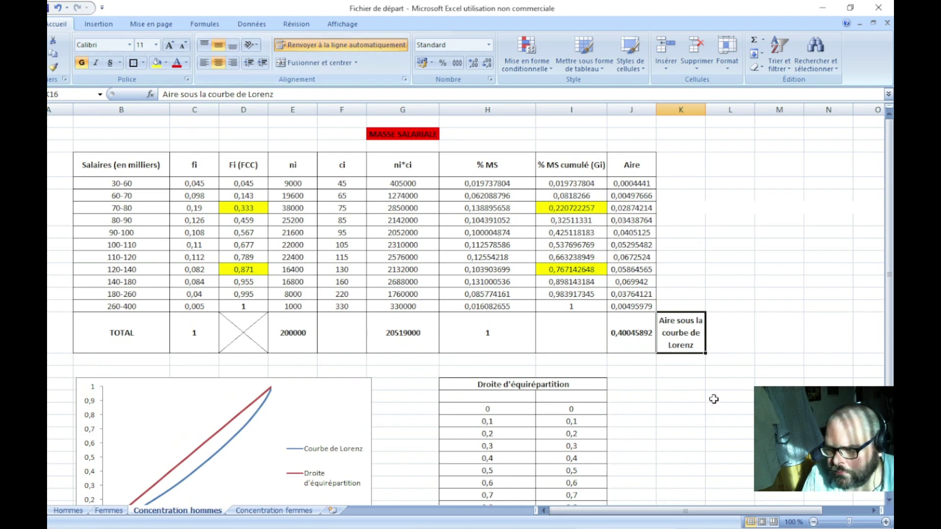
pyautogui.click(714, 396)
pyautogui.click(636, 360)
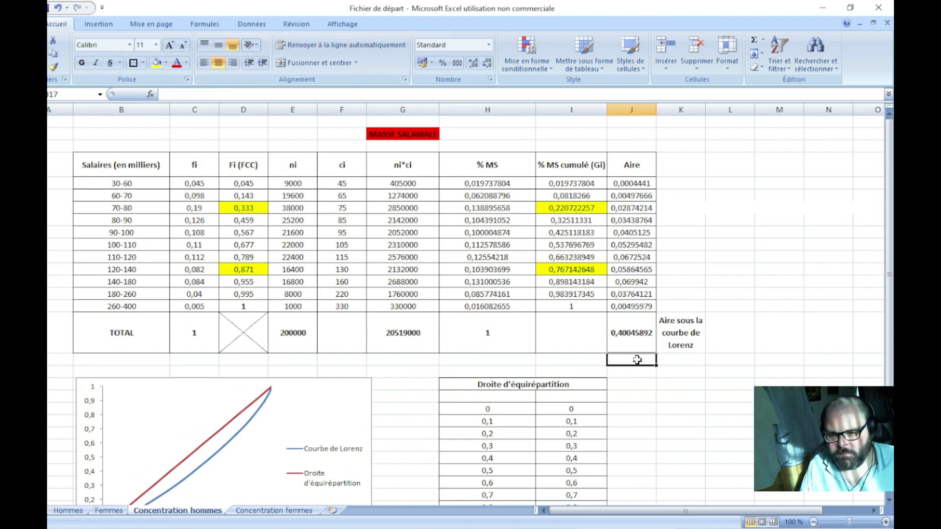
# - Enter =0,5-J16 in J17 to get the concentration area 0,09954108
pyautogui.scroll(-2, 638, 359)
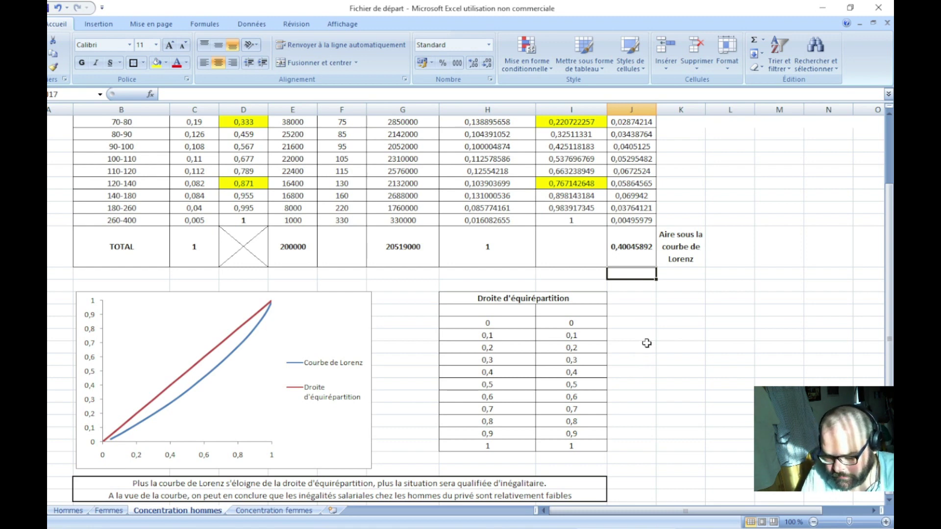
pyautogui.write('=')
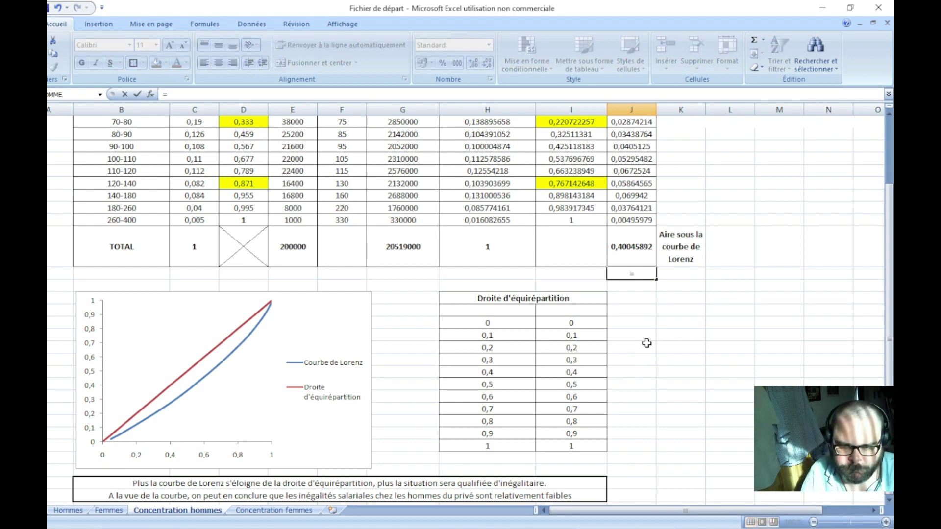
pyautogui.write('0,5-')
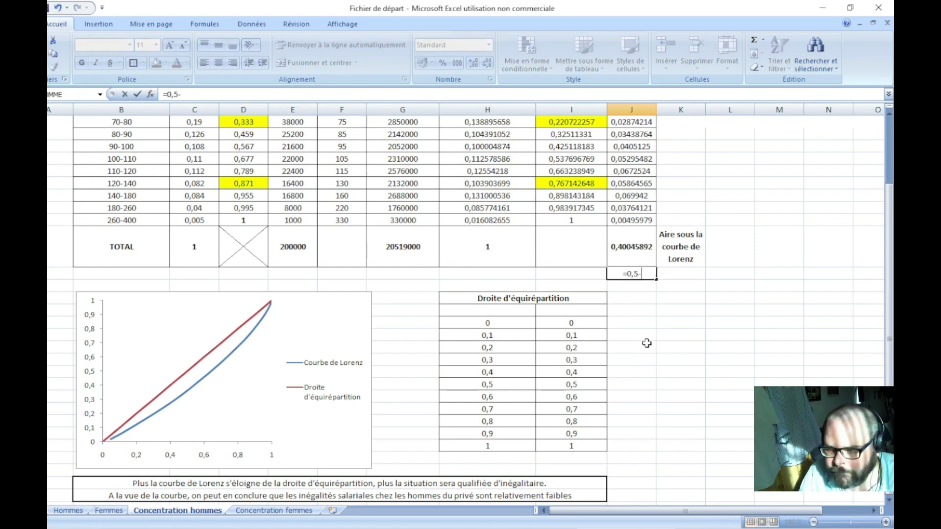
pyautogui.click(629, 248)
pyautogui.press('Return')
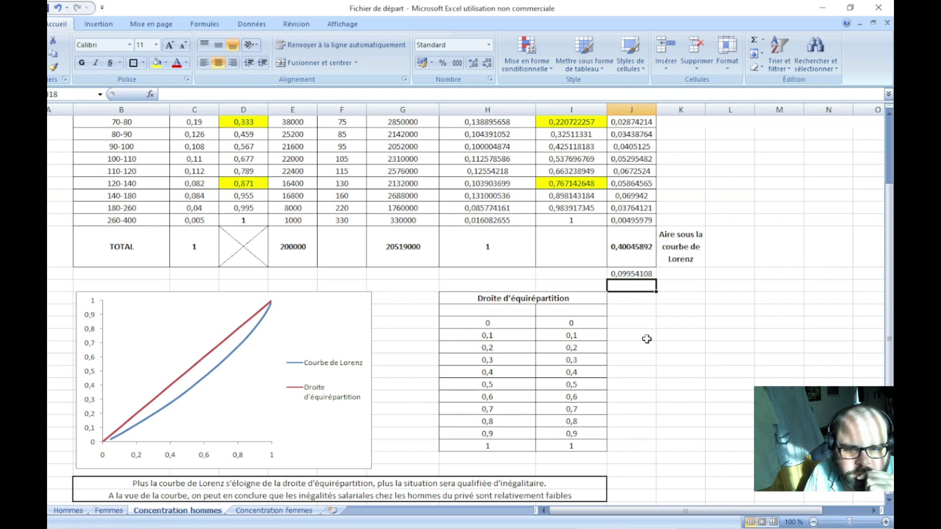
# - Compute the Gini coefficient in J18 as =J17*2, giving 0,19908217
pyautogui.write('=')
pyautogui.click(642, 274)
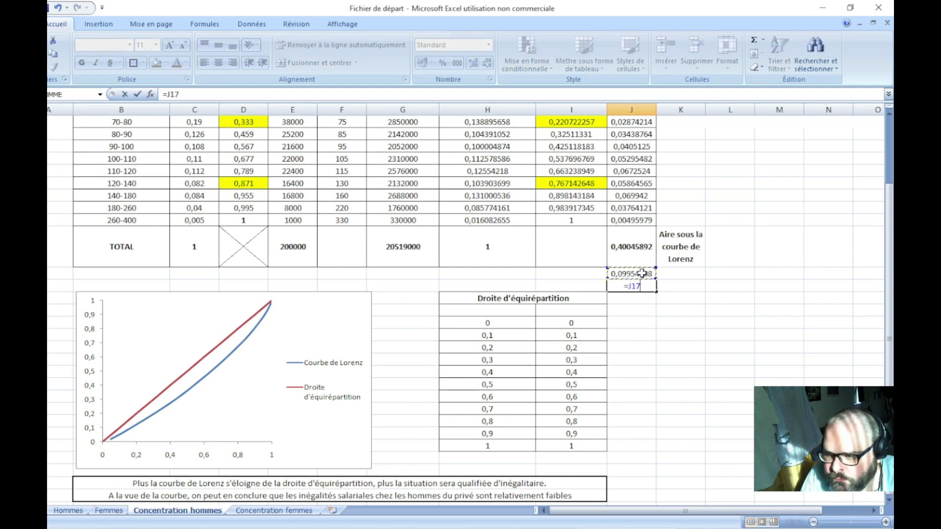
pyautogui.write('*2')
pyautogui.press('Return')
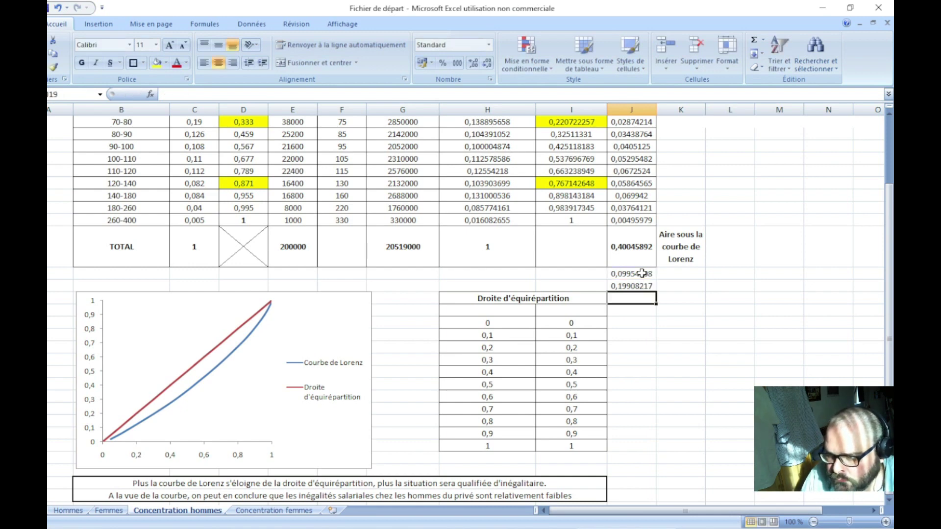
# - Format J17:J18 with bold, all borders and red font colour
pyautogui.moveTo(641, 273); pyautogui.dragTo(639, 285)
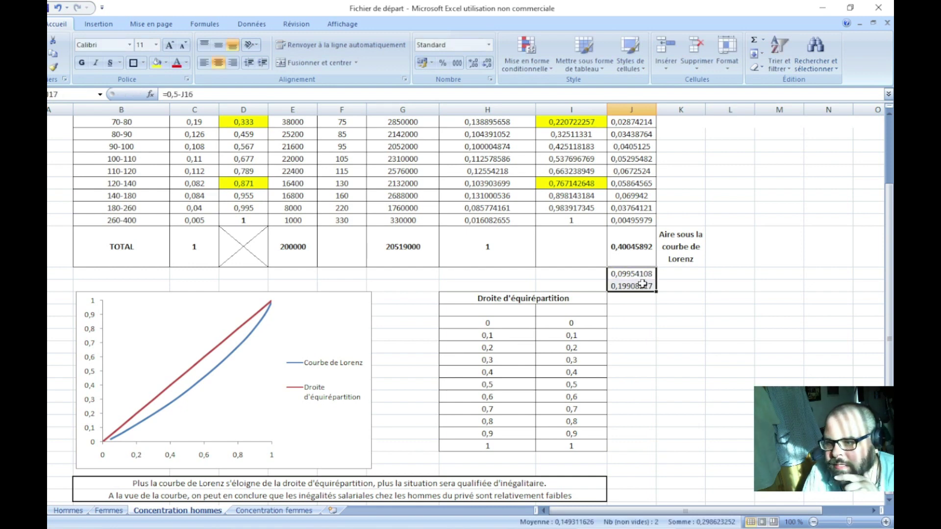
pyautogui.click(82, 62)
pyautogui.click(142, 62)
pyautogui.click(167, 159)
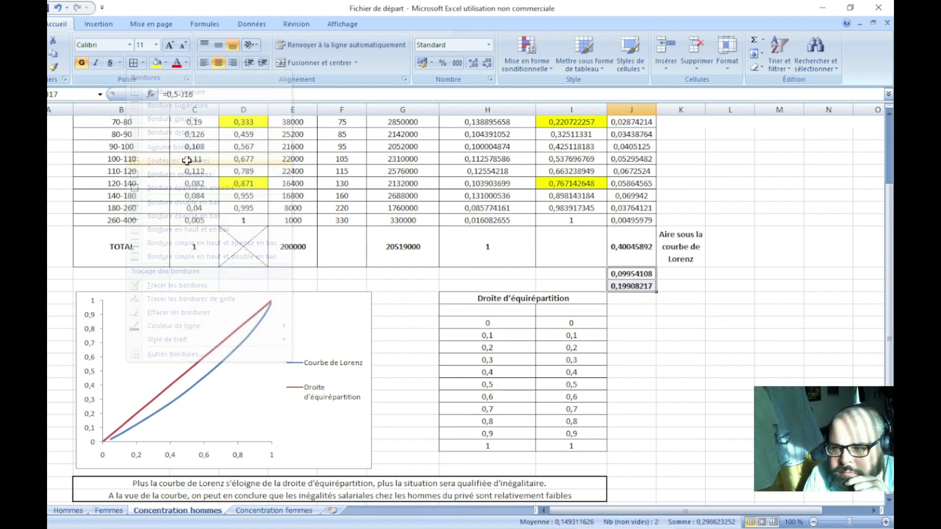
pyautogui.click(177, 62)
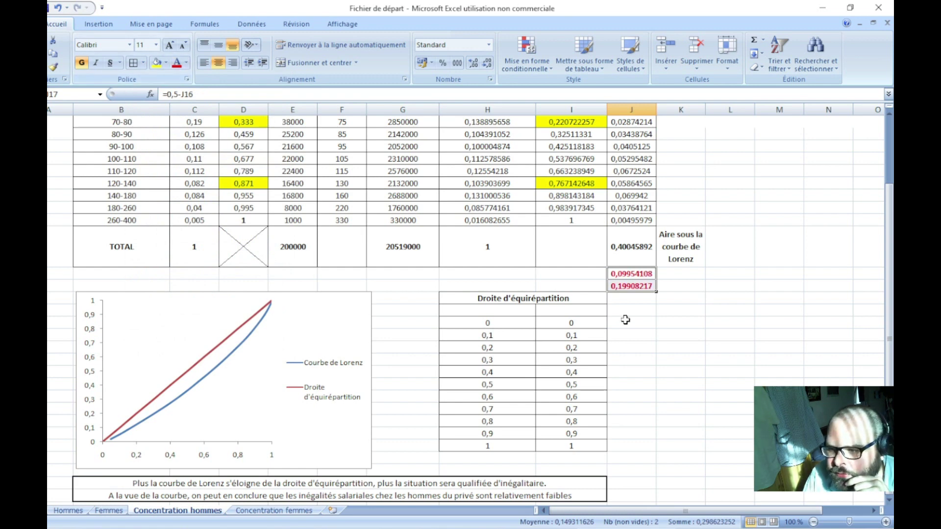
pyautogui.click(683, 288)
# - Review the formulas of the area total, concentration area and Gini coefficient
pyautogui.click(640, 255)
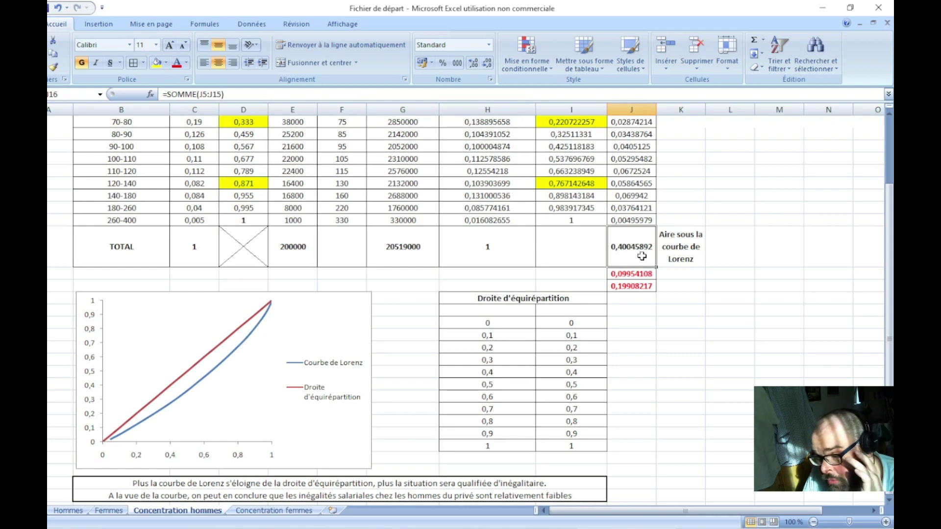
pyautogui.click(647, 275)
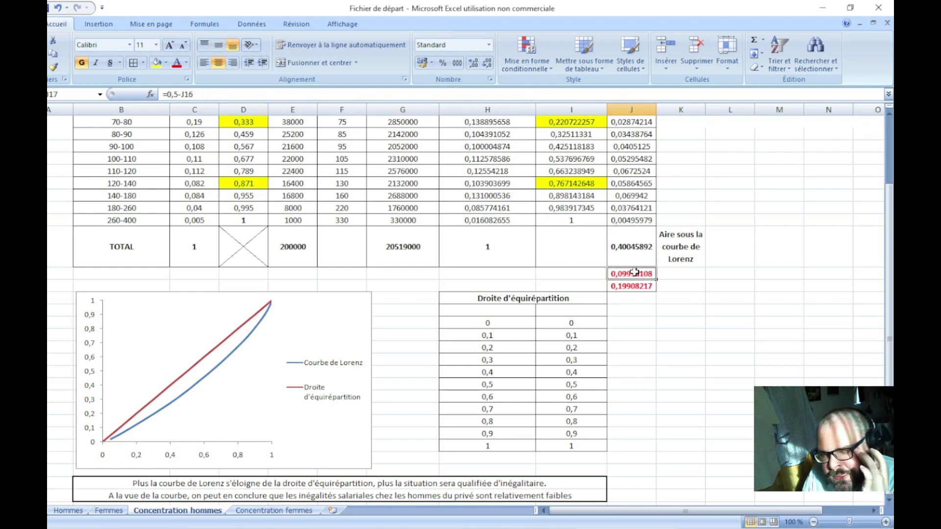
pyautogui.click(635, 287)
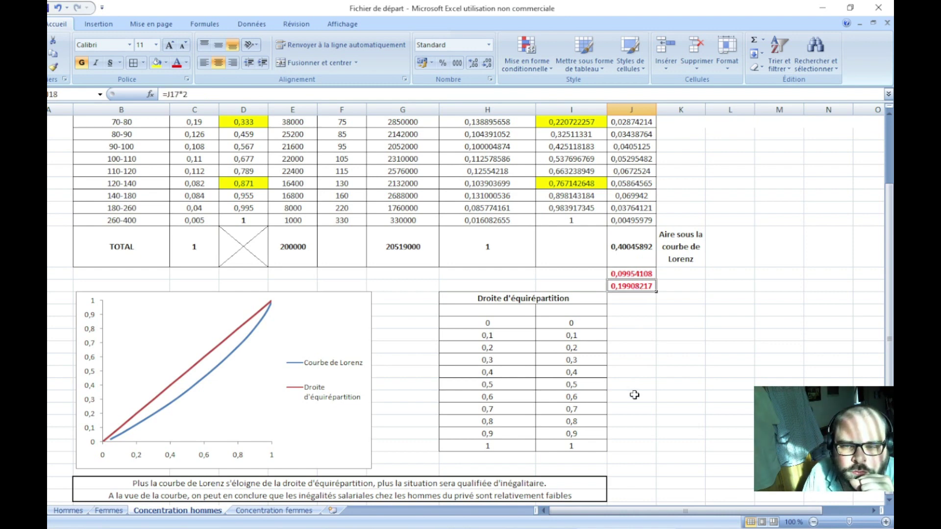
pyautogui.click(678, 287)
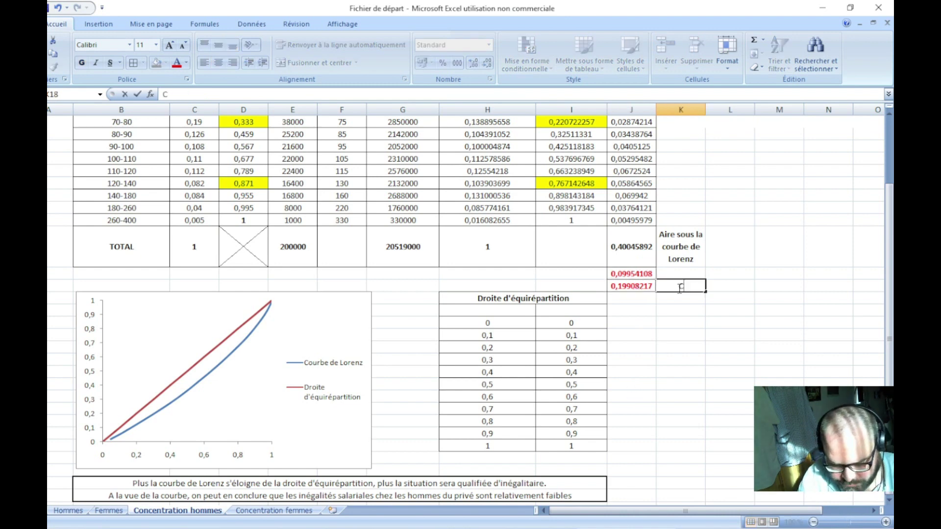
# - Label K18 'Coefficient de Gini' in red with a thick box border, autofitting column K
pyautogui.write('Coefficient d')
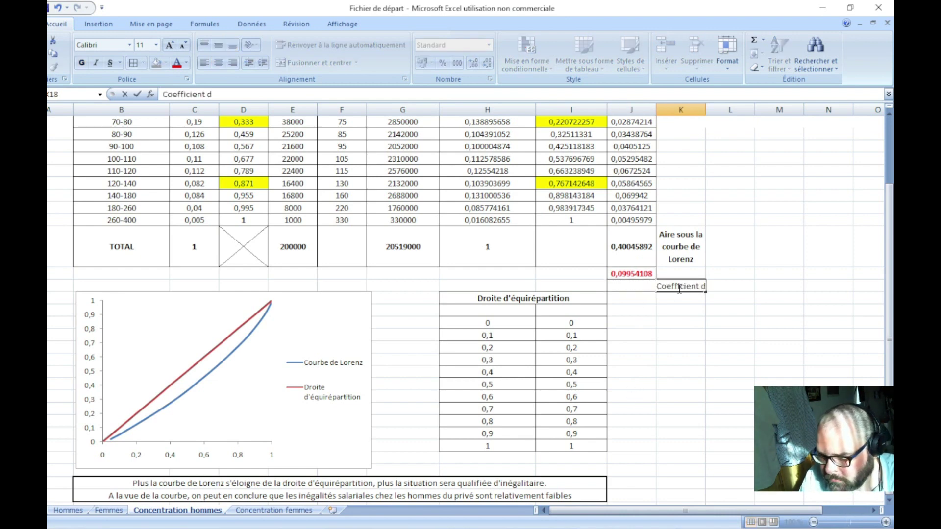
pyautogui.write('e Gini')
pyautogui.press('Return')
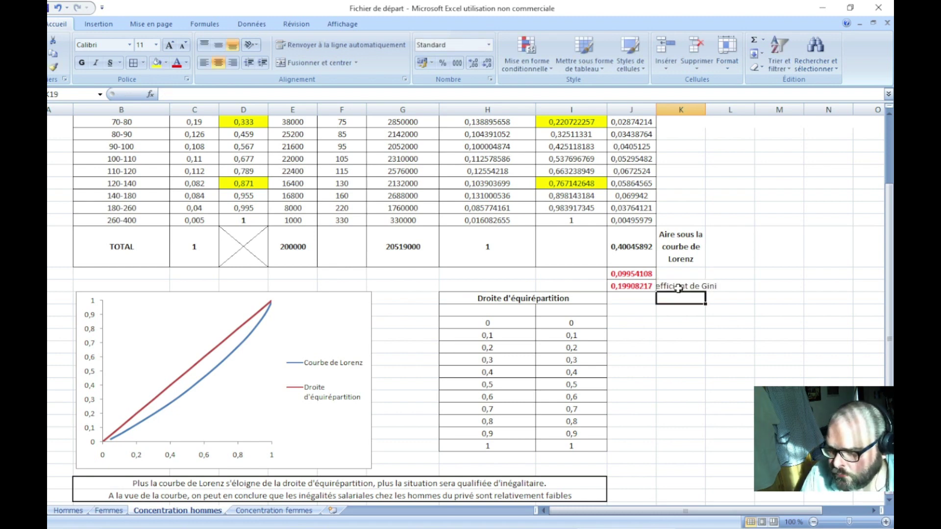
pyautogui.press('Up')
pyautogui.doubleClick(705, 110)
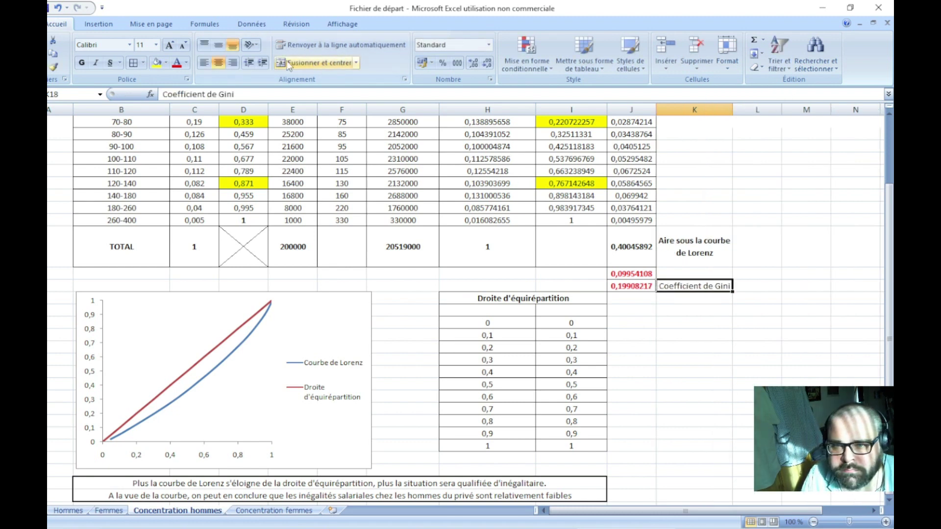
pyautogui.click(143, 62)
pyautogui.click(173, 186)
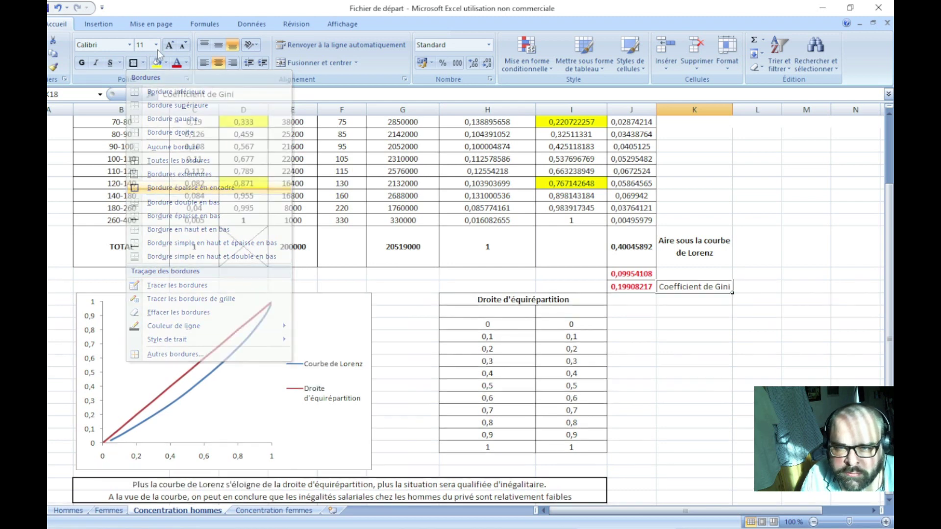
pyautogui.click(178, 62)
pyautogui.click(727, 328)
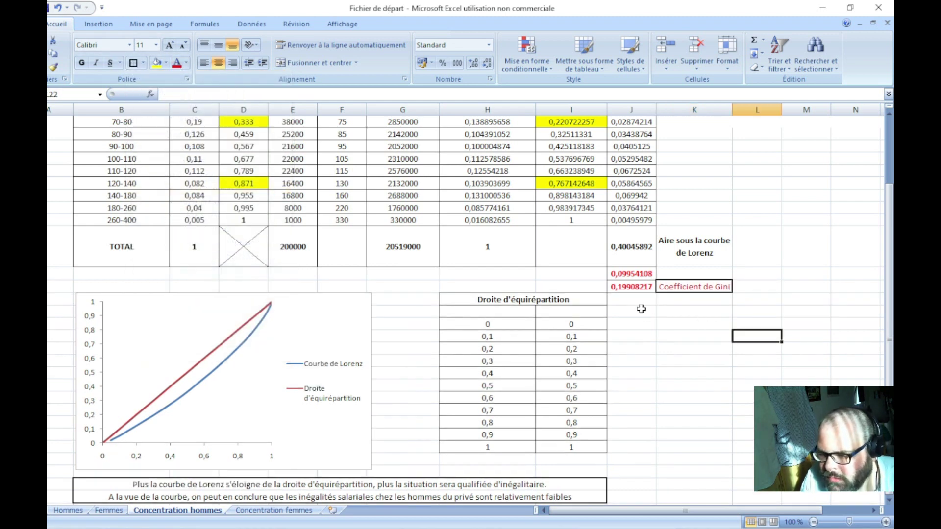
# - Replace the Gini result in J18 with the rounded value 0,2
pyautogui.click(638, 286)
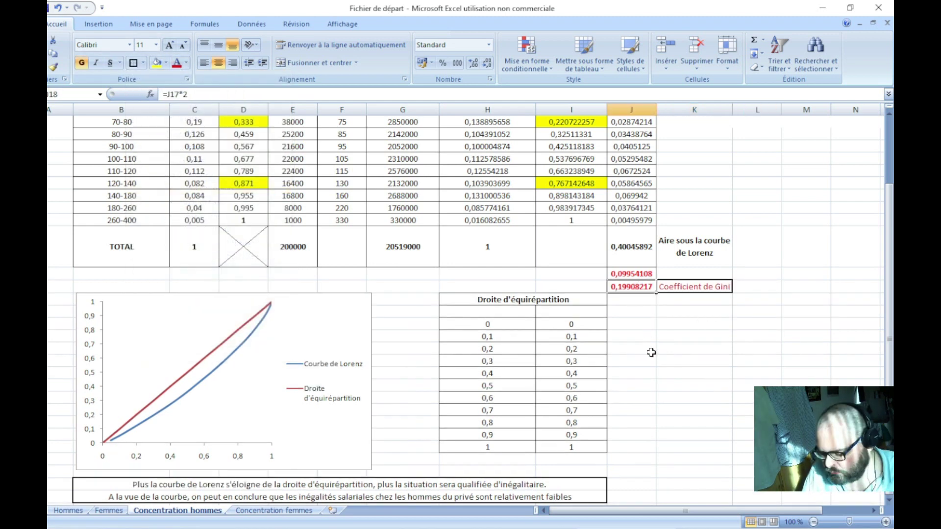
pyautogui.write('0,2')
pyautogui.press('Return')
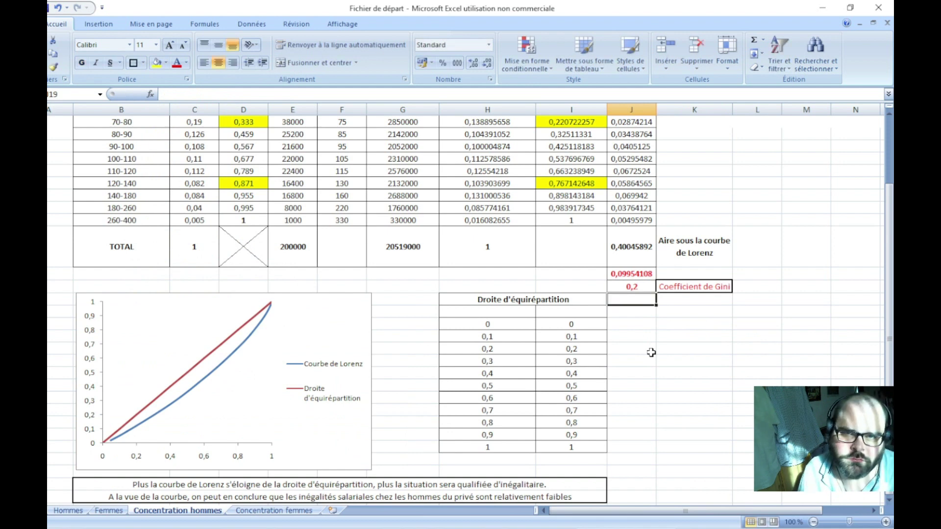
pyautogui.click(650, 352)
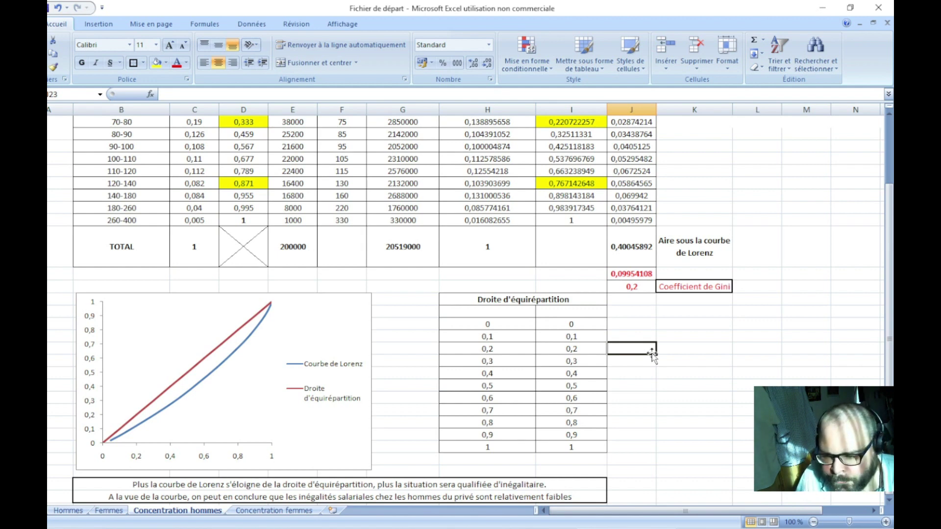
# - Write the note 'Il est compris entre 0 et 1' in K20 with a thick box border, widening column K
pyautogui.click(688, 308)
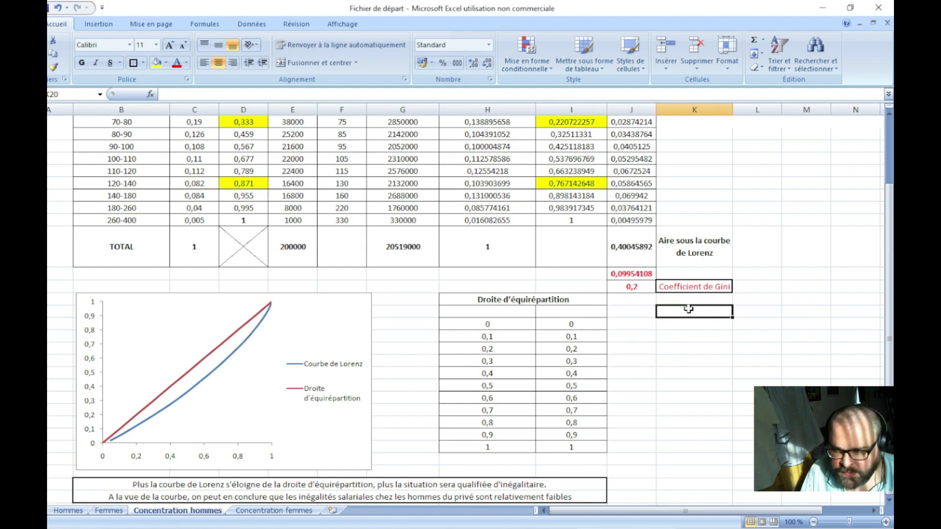
pyautogui.doubleClick(689, 310)
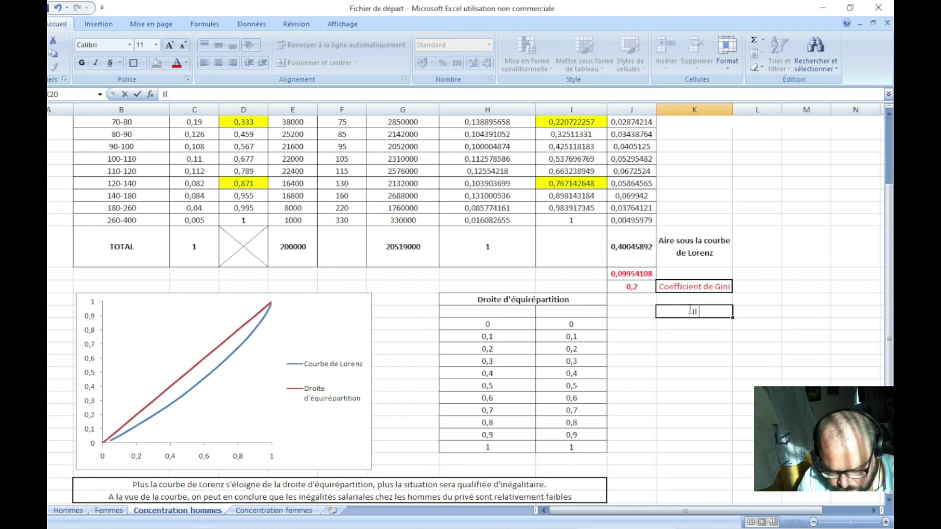
pyautogui.write('est comp')
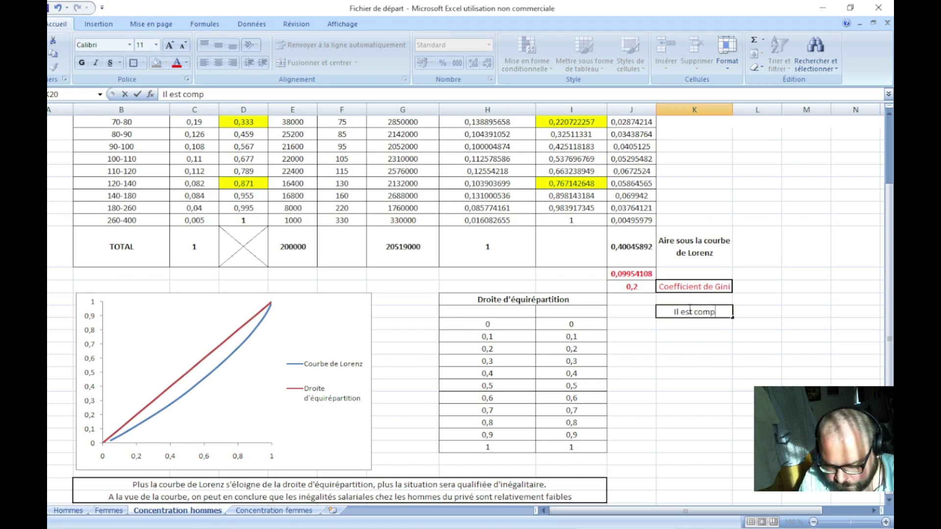
pyautogui.write('ris entre 0')
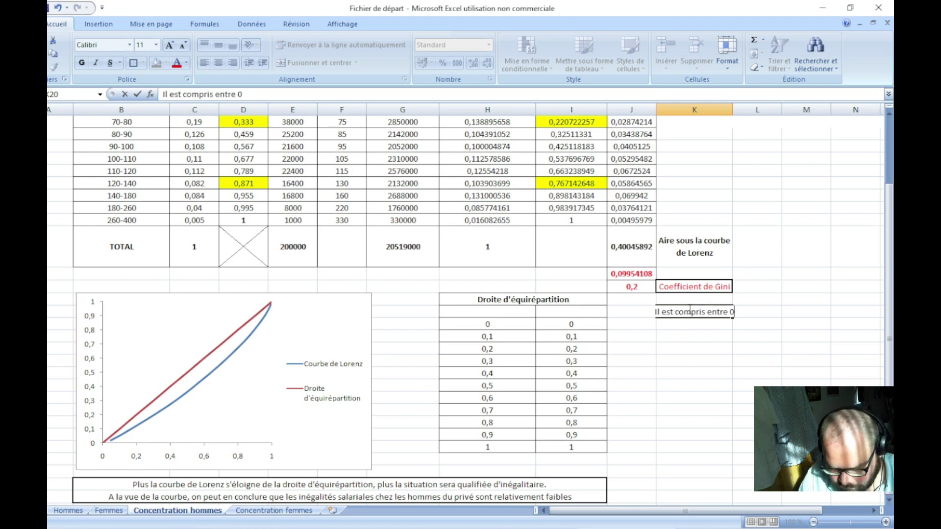
pyautogui.write(' et 1')
pyautogui.press('Return')
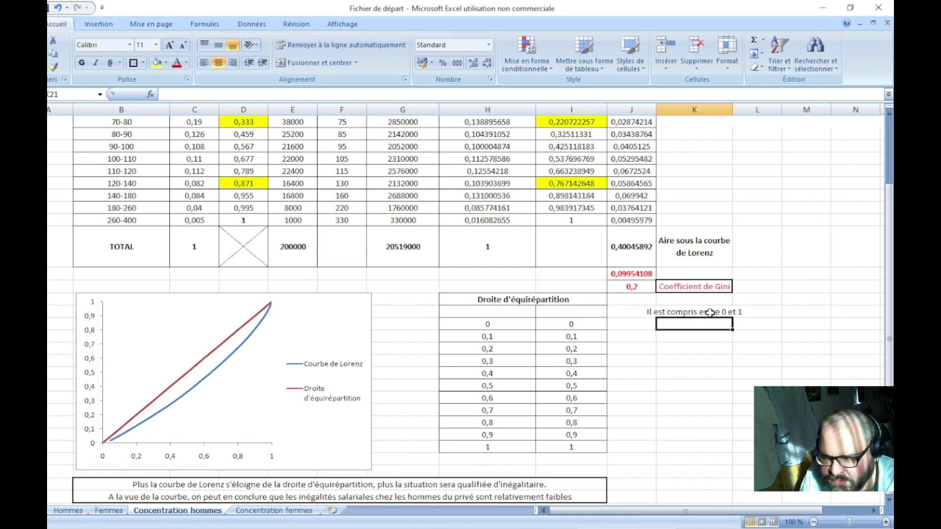
pyautogui.doubleClick(732, 109)
pyautogui.click(729, 109)
pyautogui.click(701, 312)
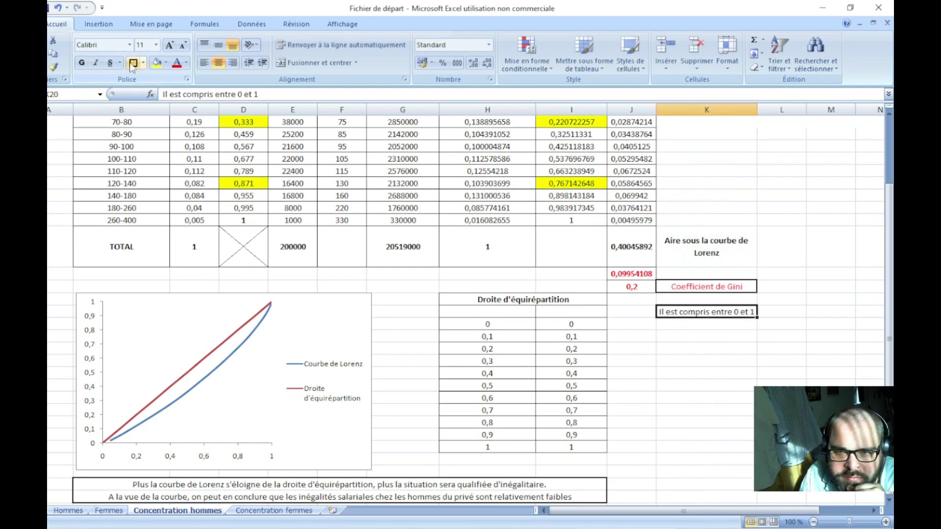
pyautogui.click(670, 361)
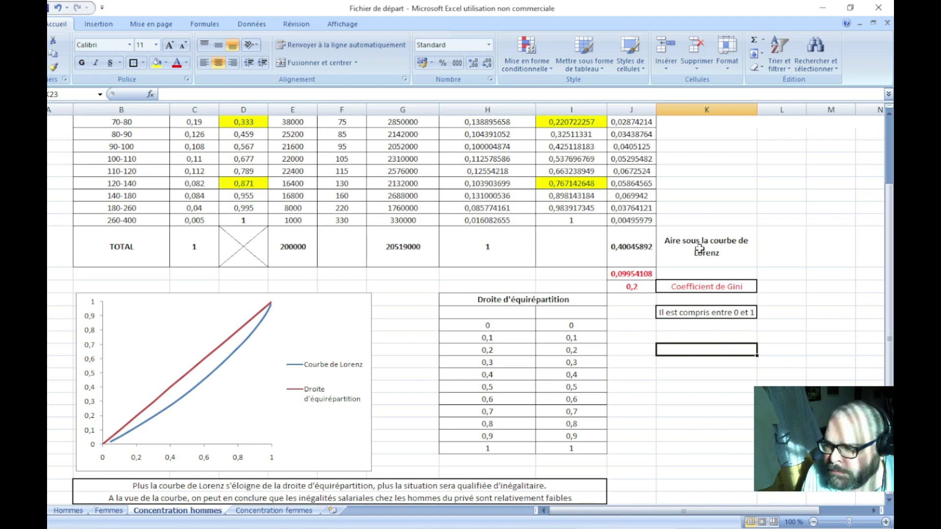
# - Put a thick box border around the 'Aire sous la courbe de Lorenz' label and bring up the exercise PDF
pyautogui.click(700, 247)
pyautogui.click(732, 364)
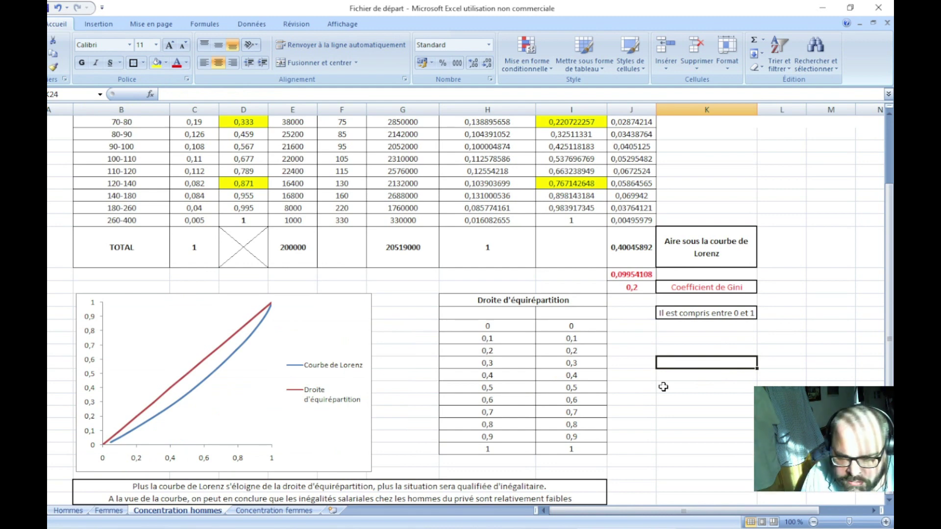
pyautogui.click(663, 386)
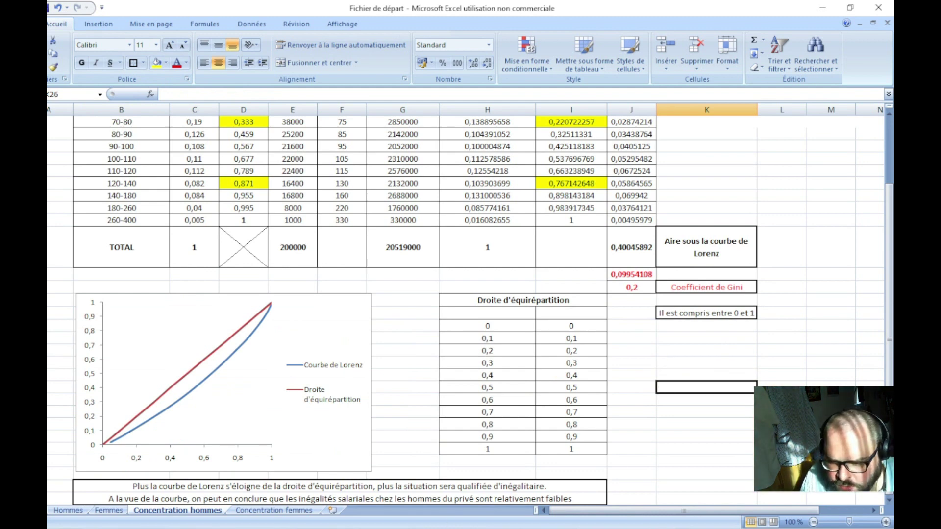
pyautogui.click(431, 522)
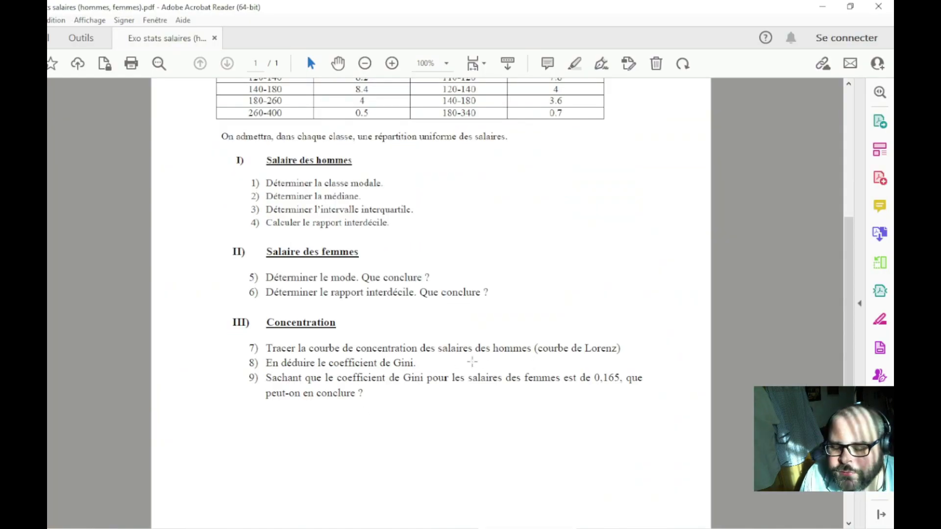
# - Select the PDF sentence giving women's Gini of 0,165, then compare it with the Concentration femmes and hommes sheets
pyautogui.moveTo(469, 363); pyautogui.dragTo(634, 388)
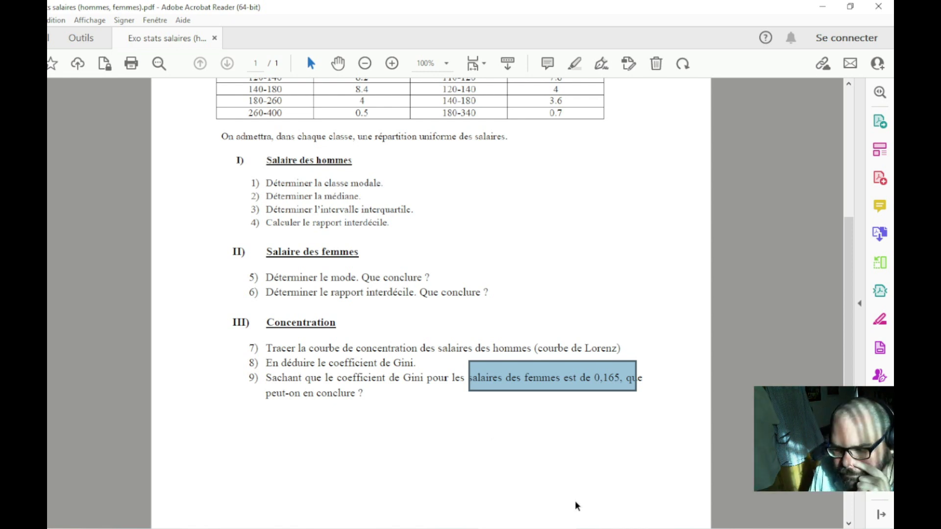
pyautogui.hotkey('alt', 'Tab')
pyautogui.click(639, 402)
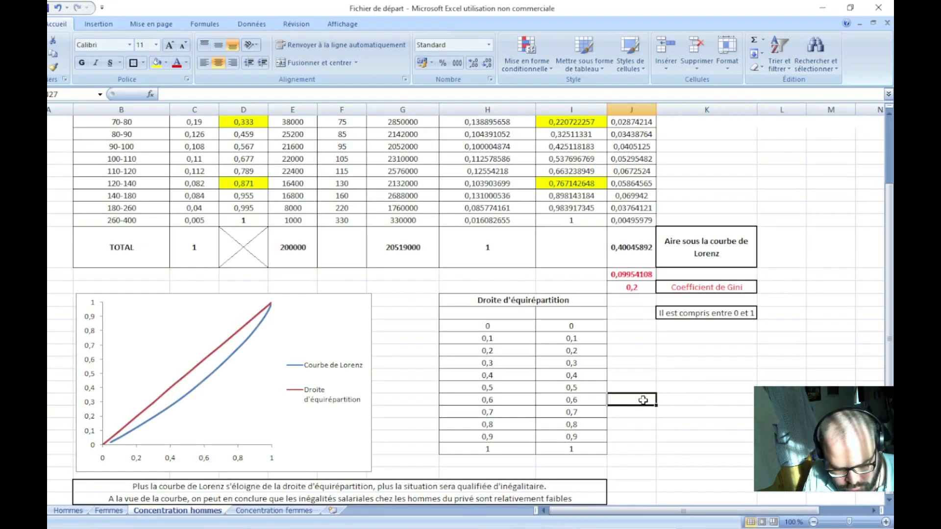
pyautogui.click(273, 511)
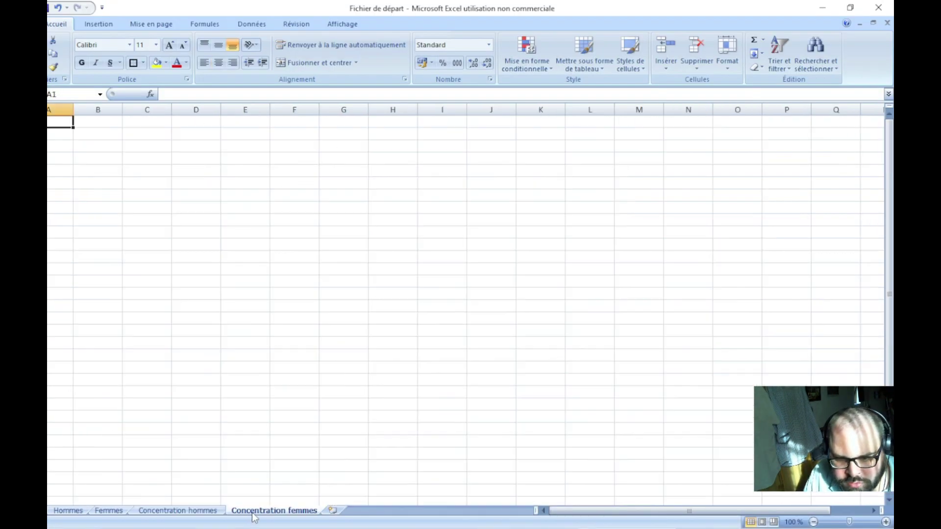
pyautogui.click(178, 511)
pyautogui.hotkey('alt', 'Tab')
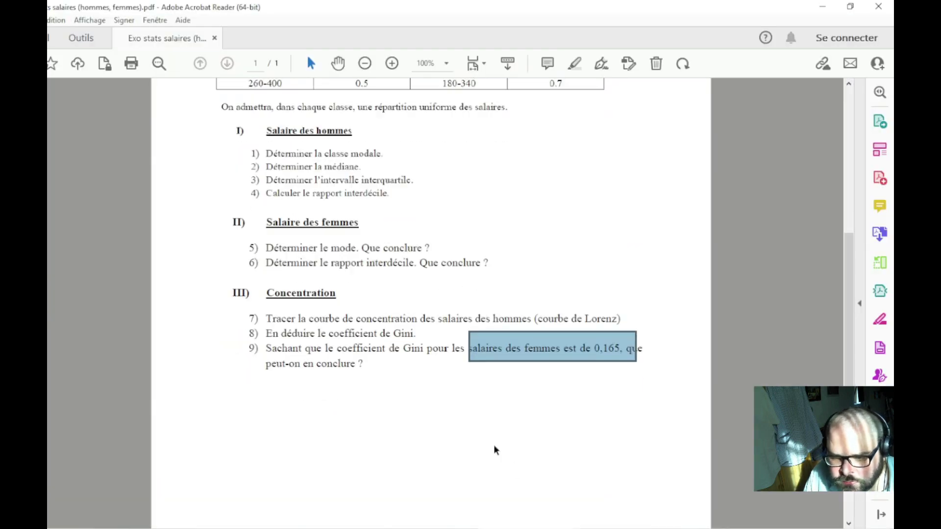
pyautogui.scroll(1, 434, 455)
pyautogui.hotkey('alt', 'Tab')
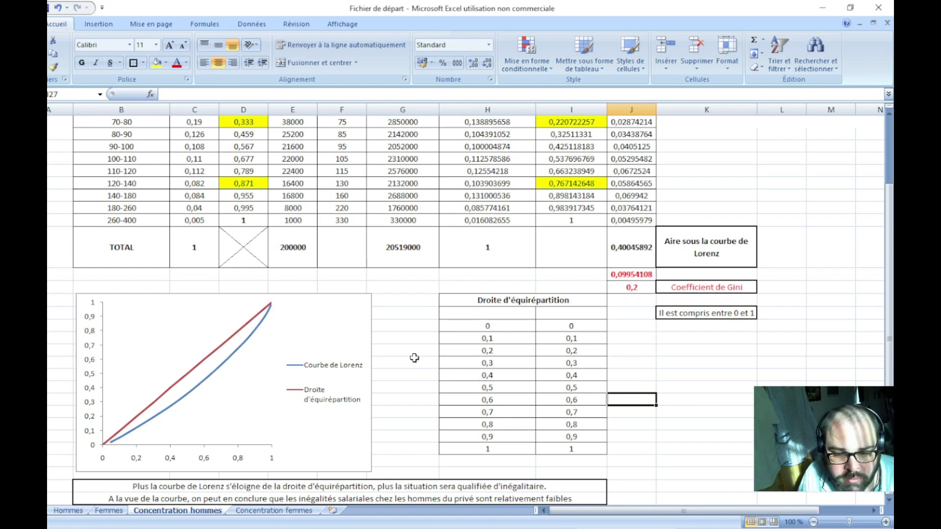
# - Make the red 'Coefficient de Gini' label in K18 bold
pyautogui.click(414, 358)
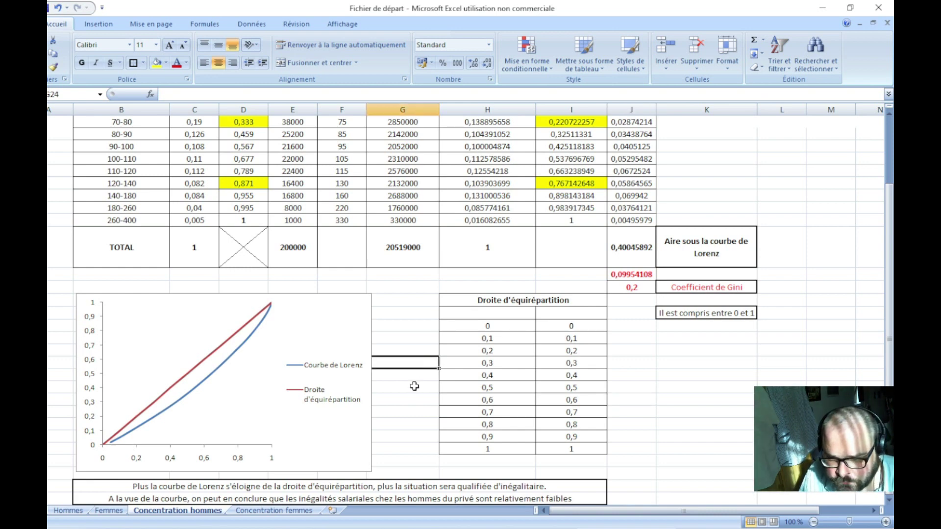
pyautogui.scroll(2, 411, 387)
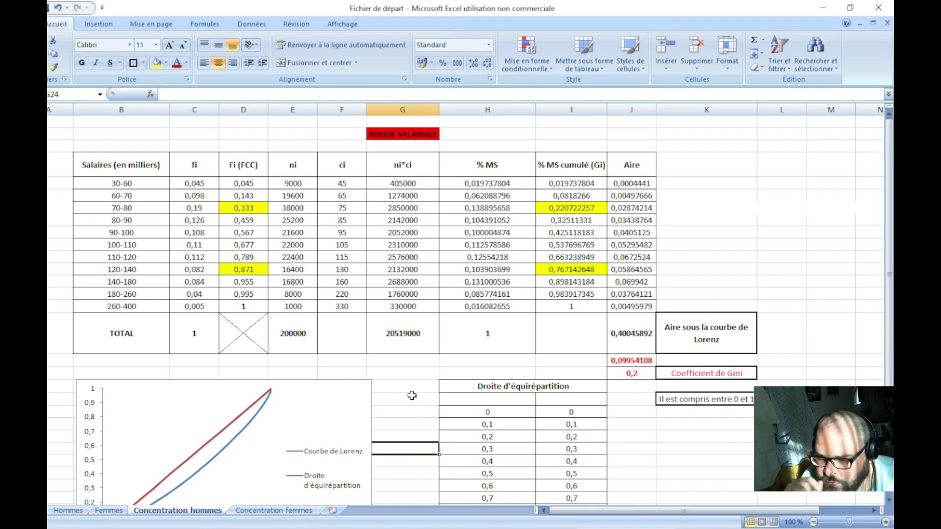
pyautogui.click(694, 378)
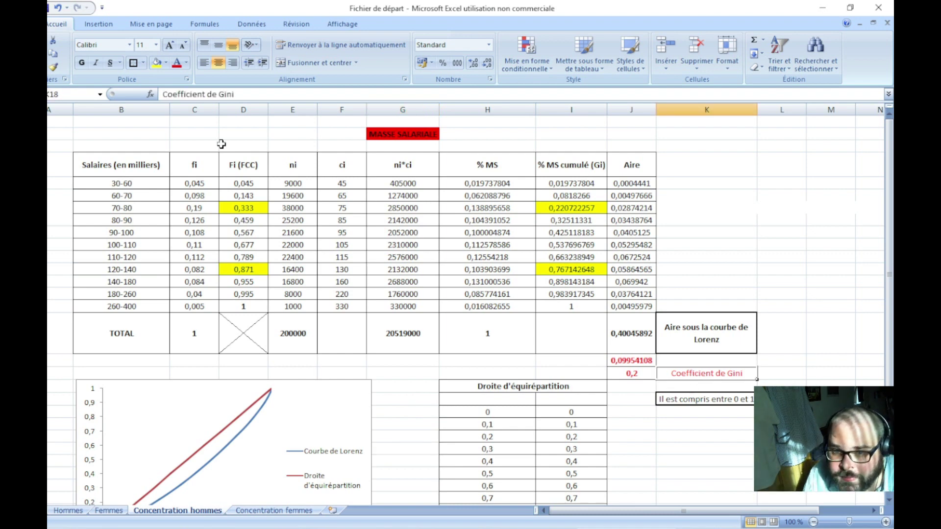
pyautogui.click(81, 63)
pyautogui.click(413, 395)
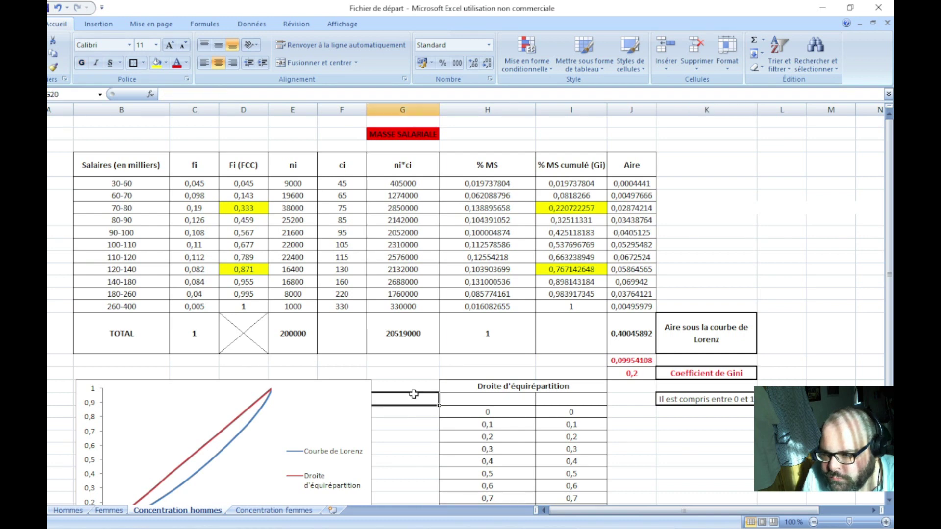